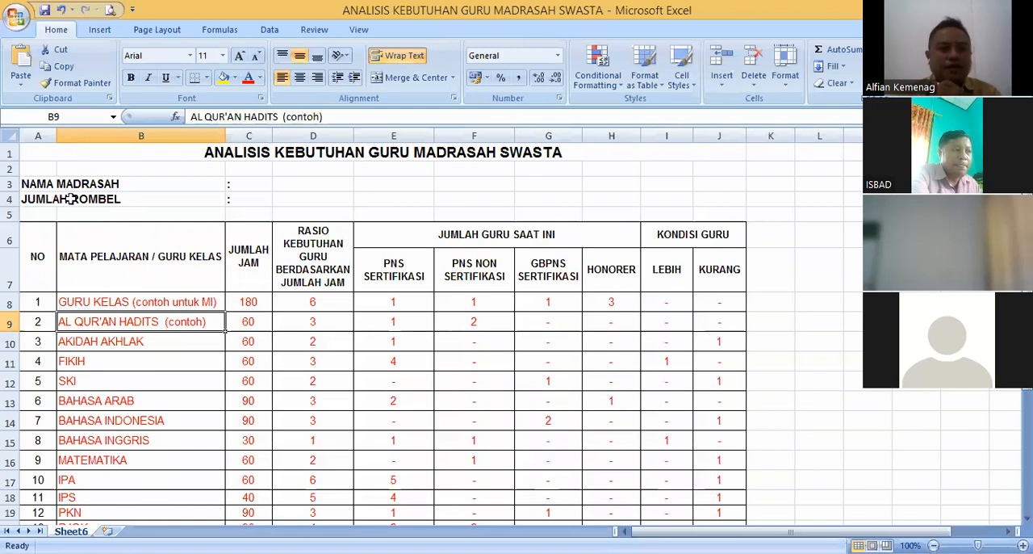
# - Review the NAMA MADRASAH and JUMLAH ROMBEL labels and the GURU KELAS and AL QUR'AN HADITS rows of the table
pyautogui.click(42, 185)
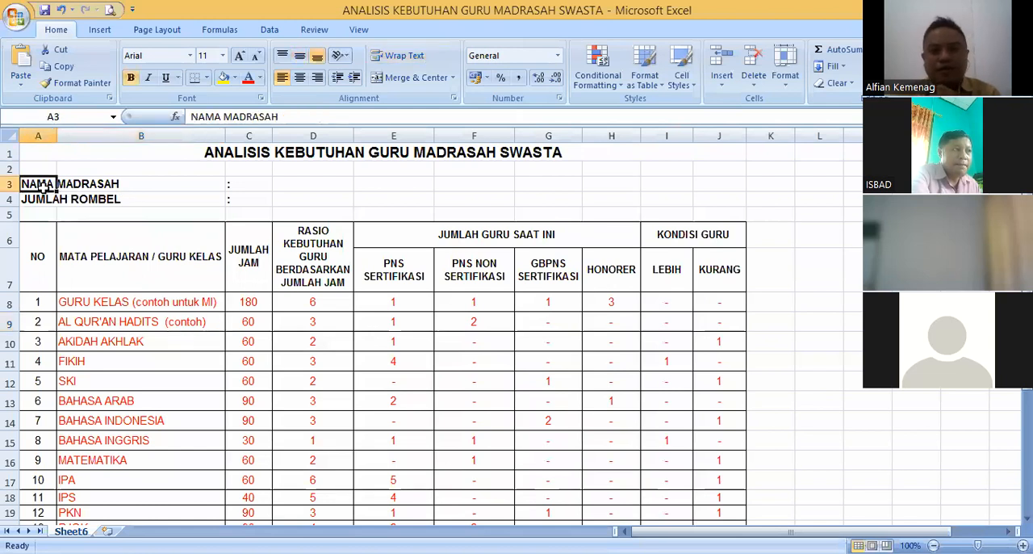
pyautogui.click(42, 200)
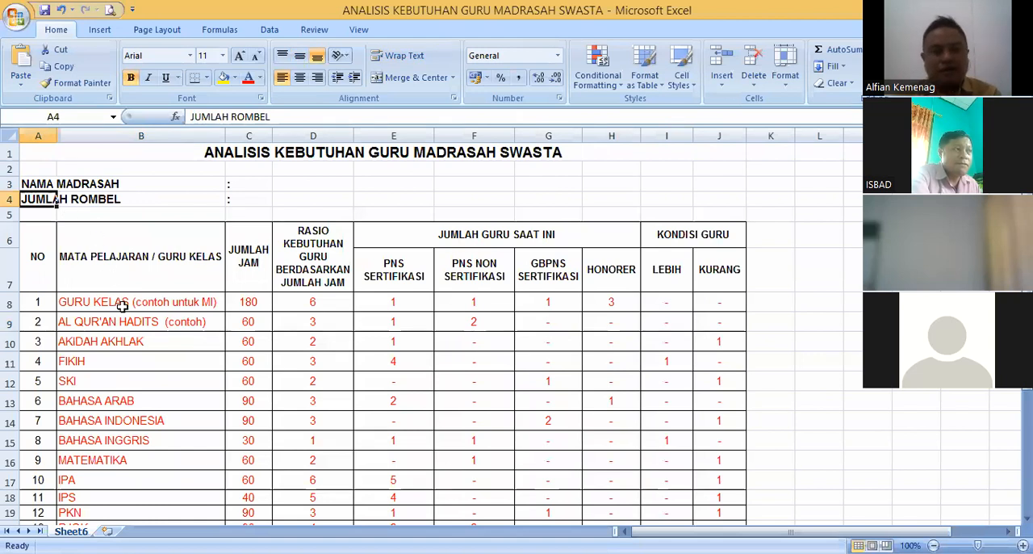
pyautogui.click(148, 306)
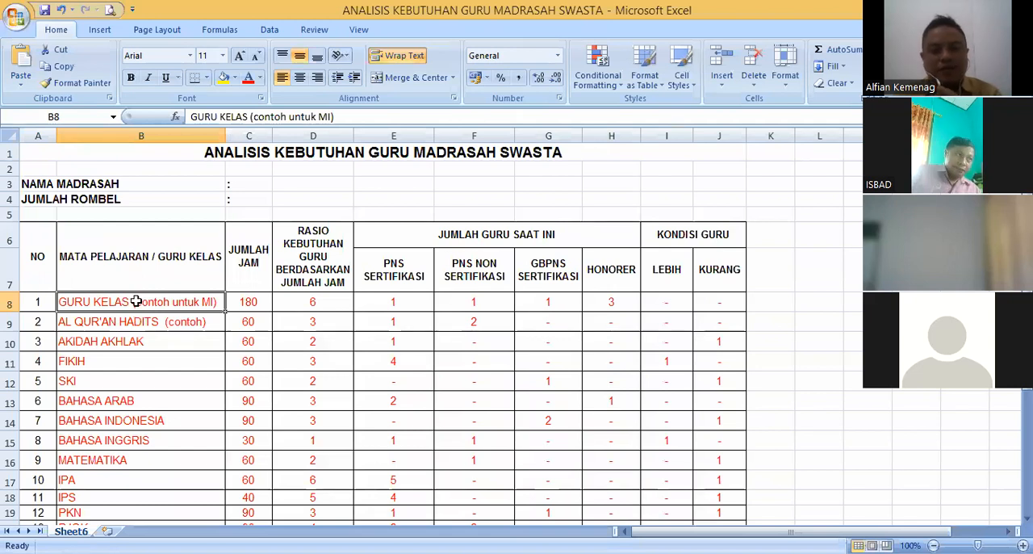
pyautogui.click(248, 305)
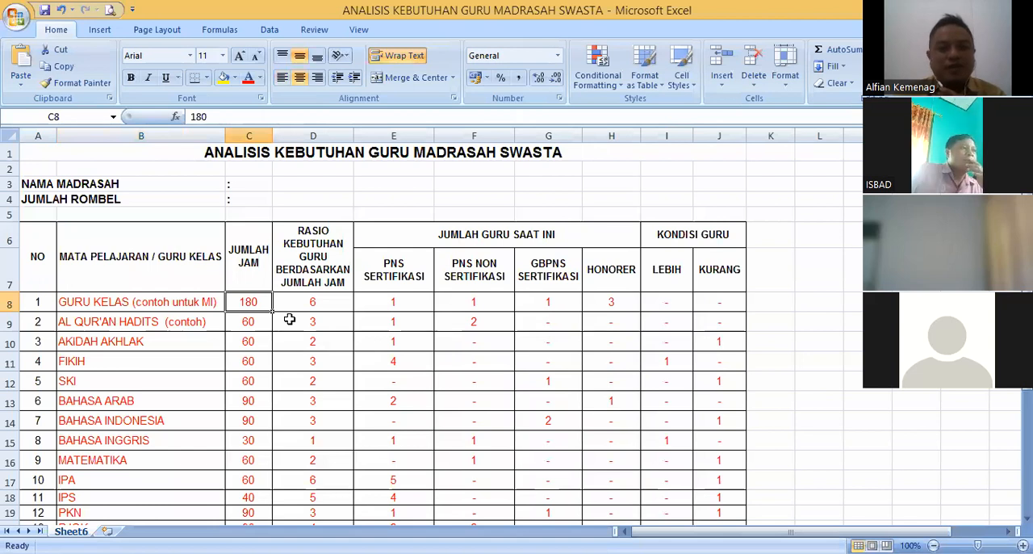
pyautogui.click(199, 305)
pyautogui.click(199, 321)
pyautogui.click(188, 302)
pyautogui.click(203, 322)
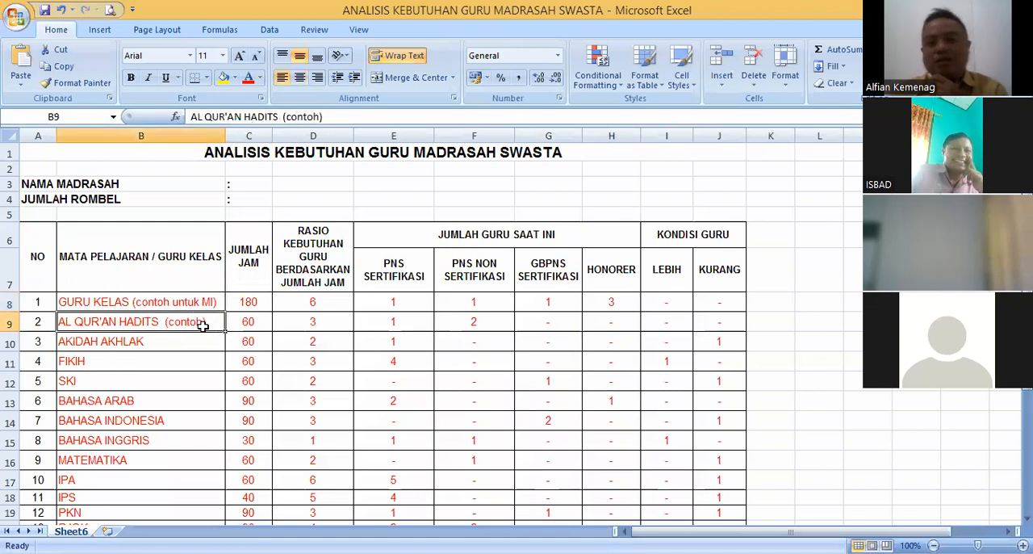
pyautogui.click(188, 304)
pyautogui.click(199, 319)
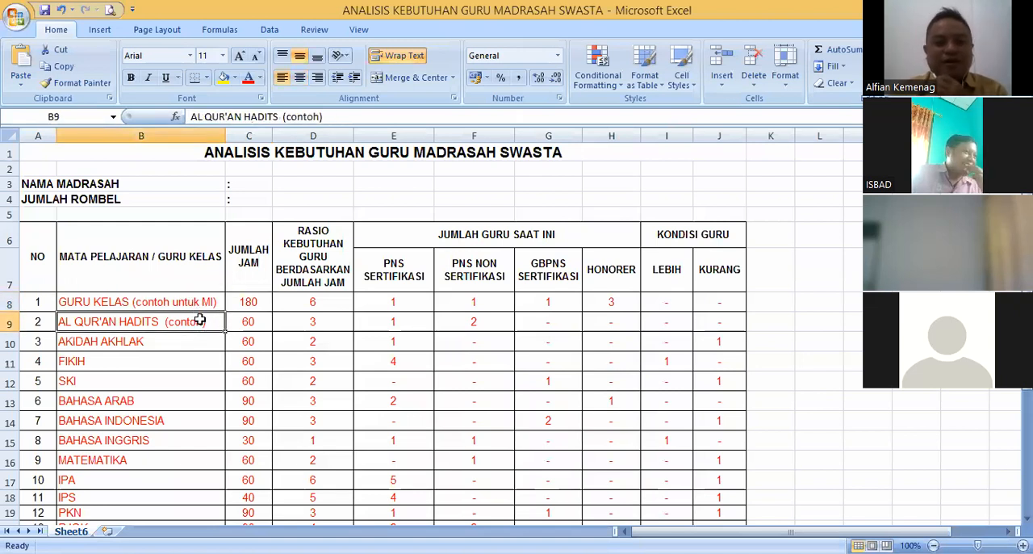
pyautogui.click(197, 302)
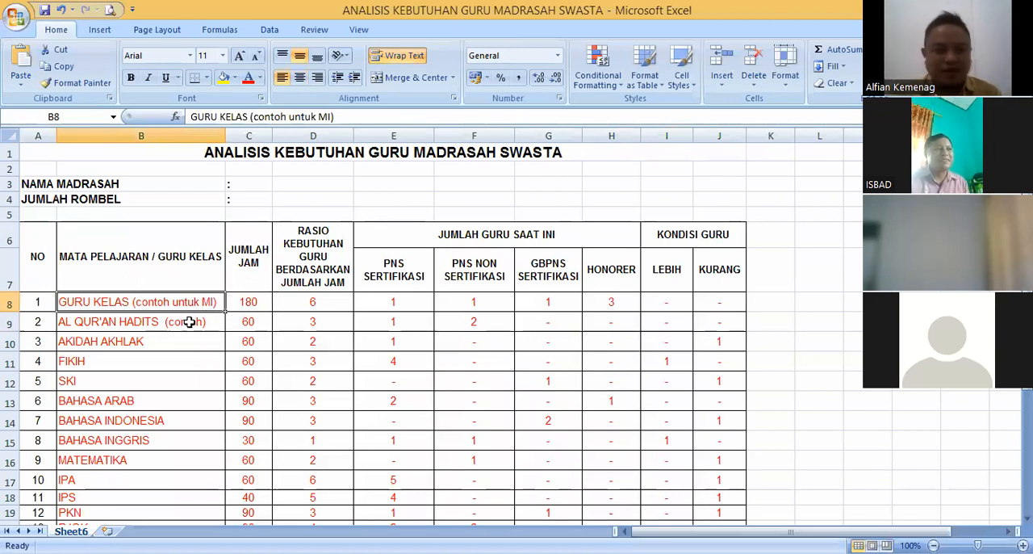
pyautogui.click(250, 303)
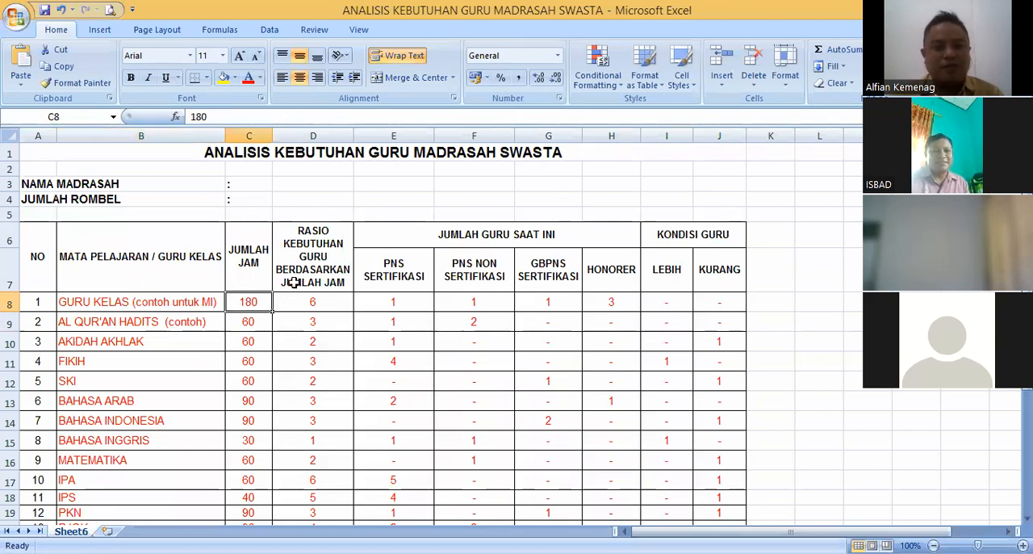
# - Fill in the NAMA MADRASAH entry in C3 with MI ABATASA after the colon
pyautogui.click(248, 185)
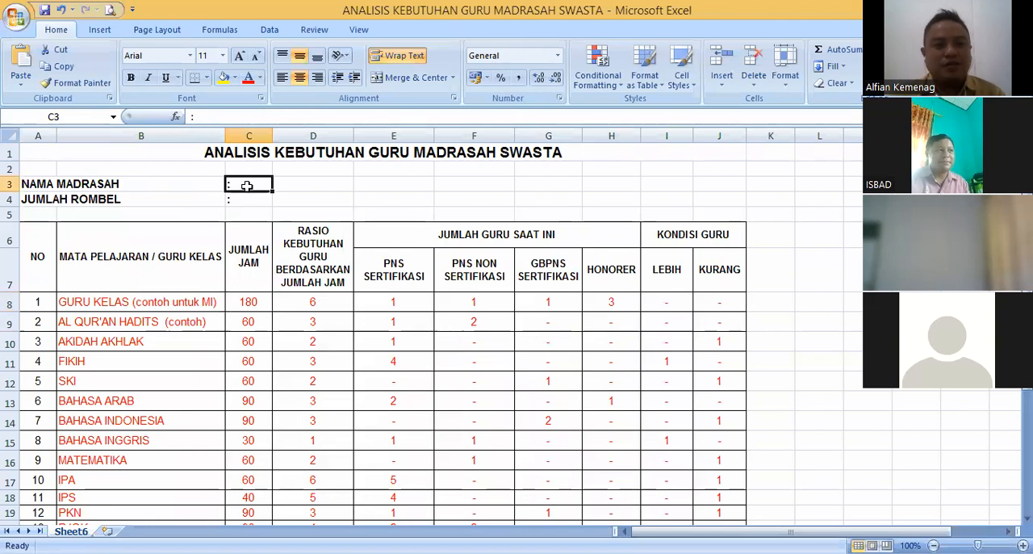
pyautogui.doubleClick(249, 186)
pyautogui.write('MI')
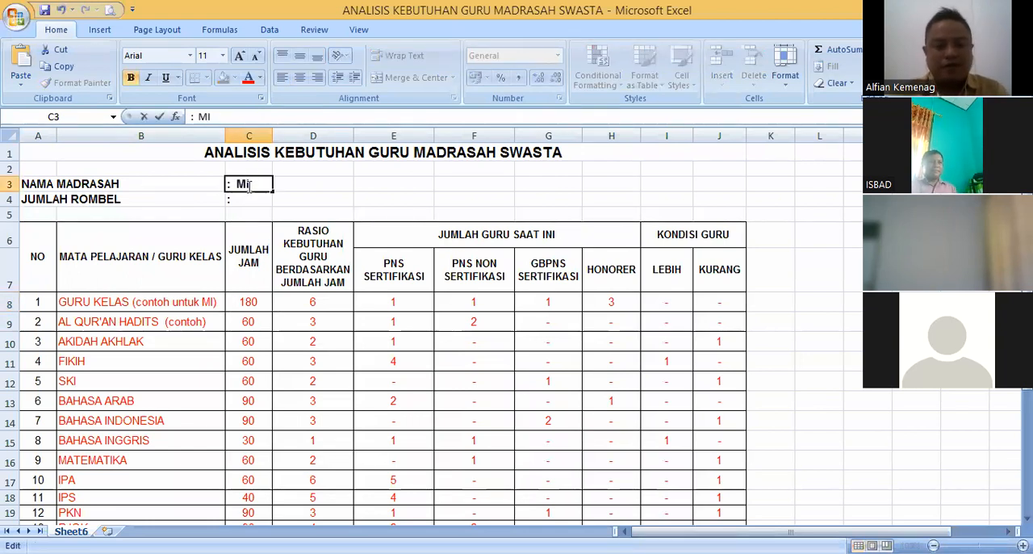
pyautogui.write(' ABATASA')
pyautogui.press('Return')
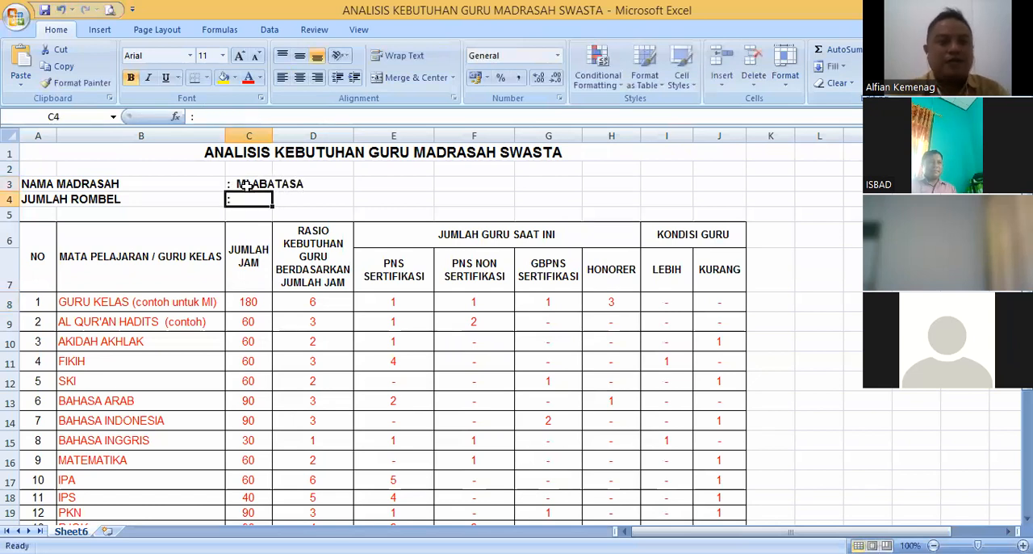
# - Fill in the JUMLAH ROMBEL entry in C4 with 12 after the colon
pyautogui.press('F2')
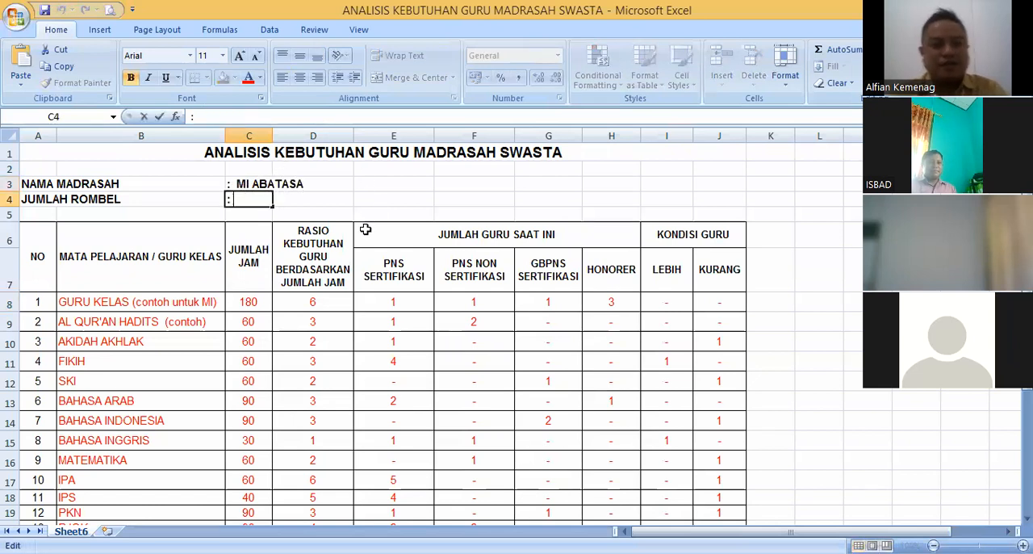
pyautogui.write('12')
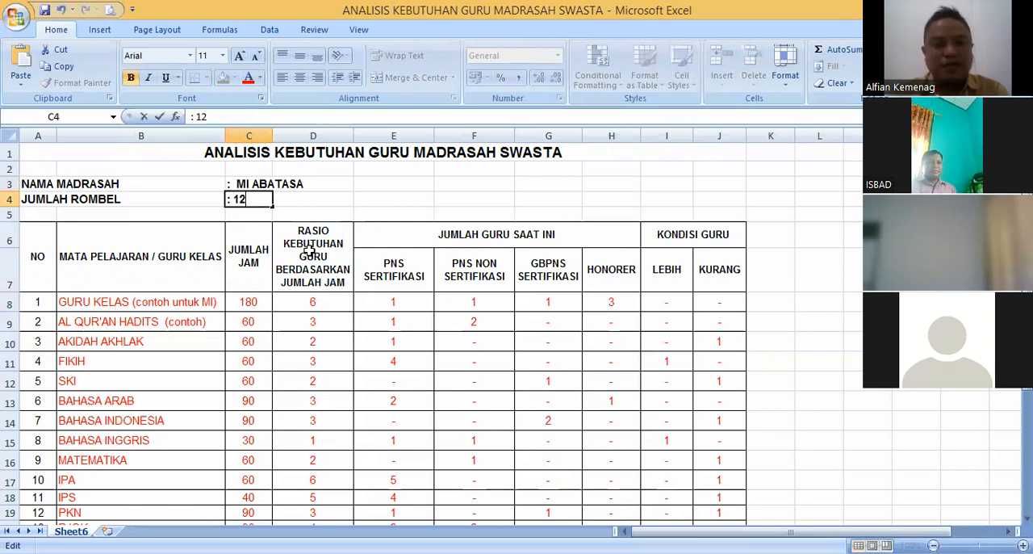
pyautogui.click(307, 201)
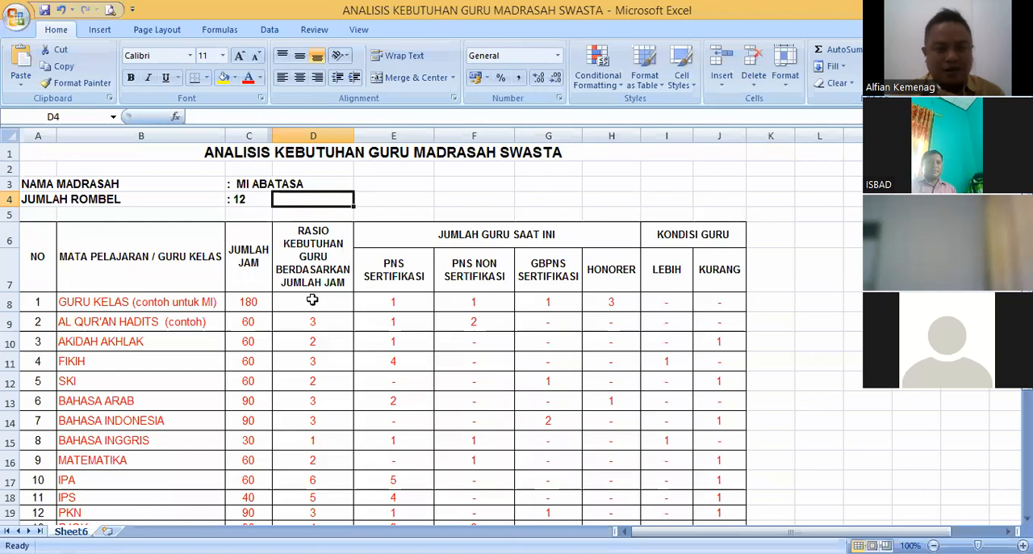
# - Examine the teacher-need ratios for GURU KELAS and AL QUR'AN HADITS and the total hours for GURU KELAS
pyautogui.click(312, 299)
pyautogui.click(308, 317)
pyautogui.click(312, 300)
pyautogui.click(312, 322)
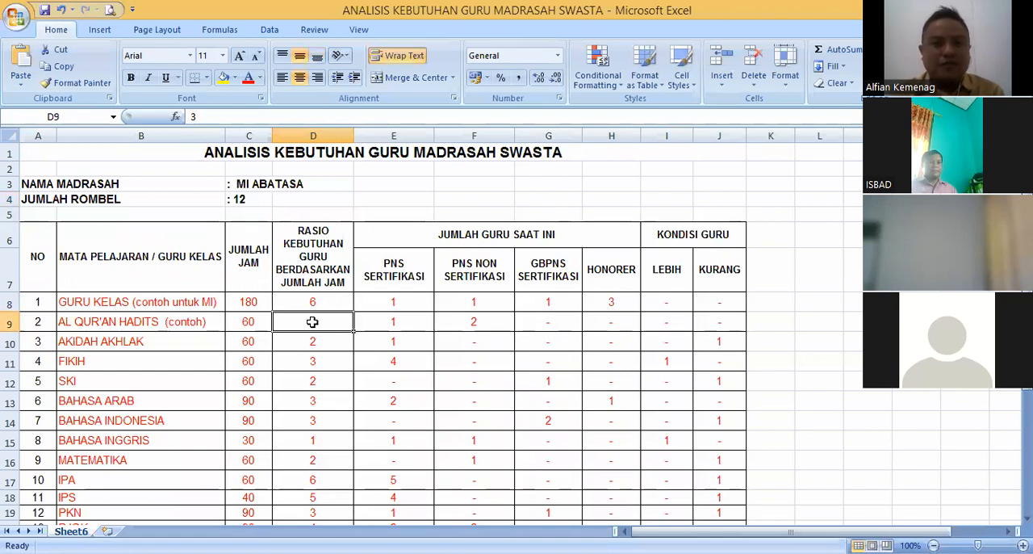
pyautogui.click(329, 305)
pyautogui.click(329, 326)
pyautogui.click(328, 305)
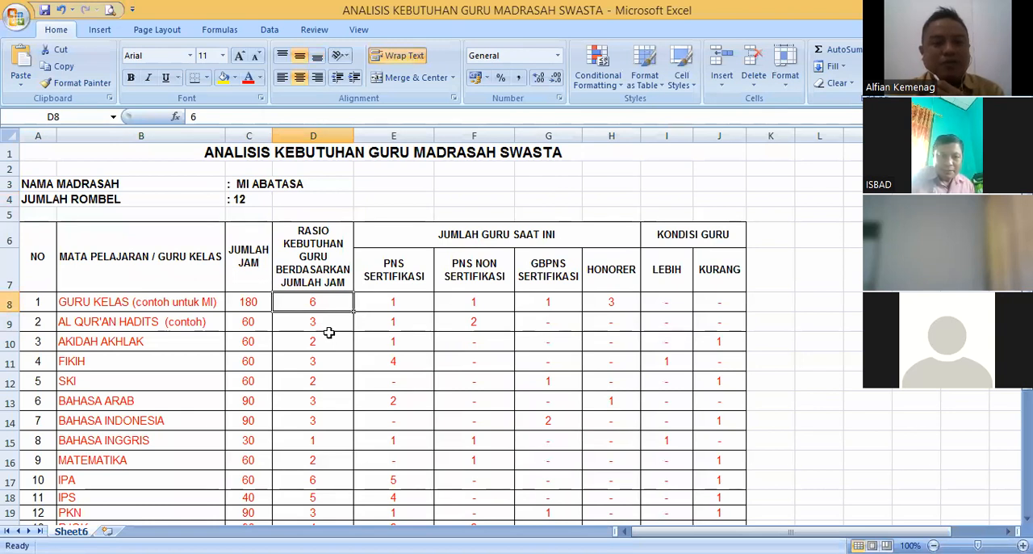
pyautogui.click(238, 306)
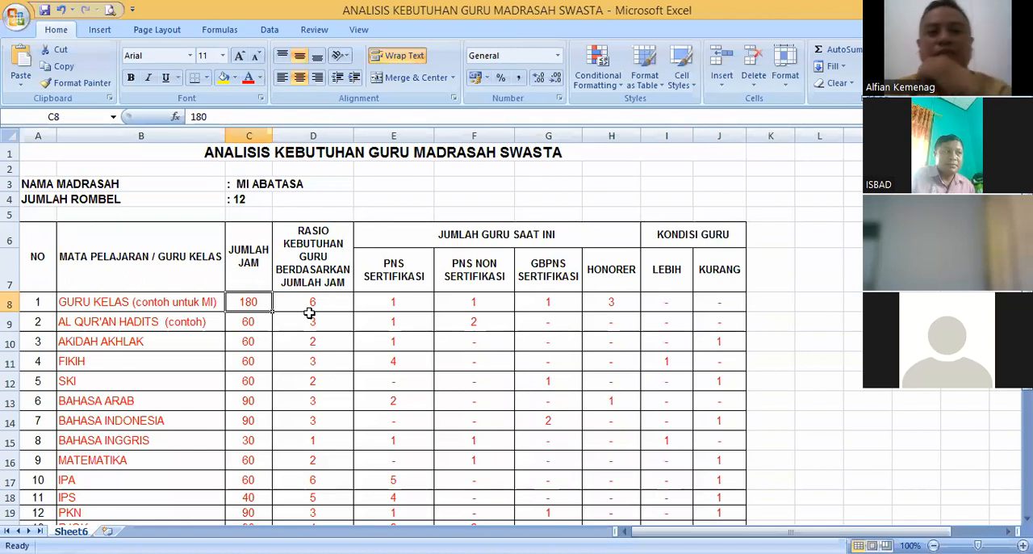
pyautogui.click(309, 303)
pyautogui.press('Left')
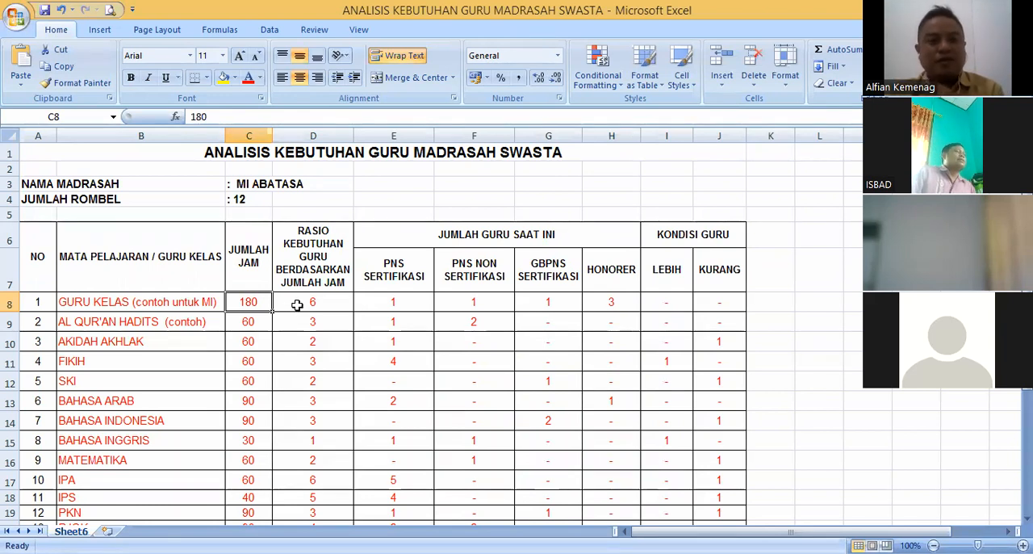
# - Enter the working note "35 jam / minggu" in cell E4
pyautogui.click(395, 200)
pyautogui.write('3')
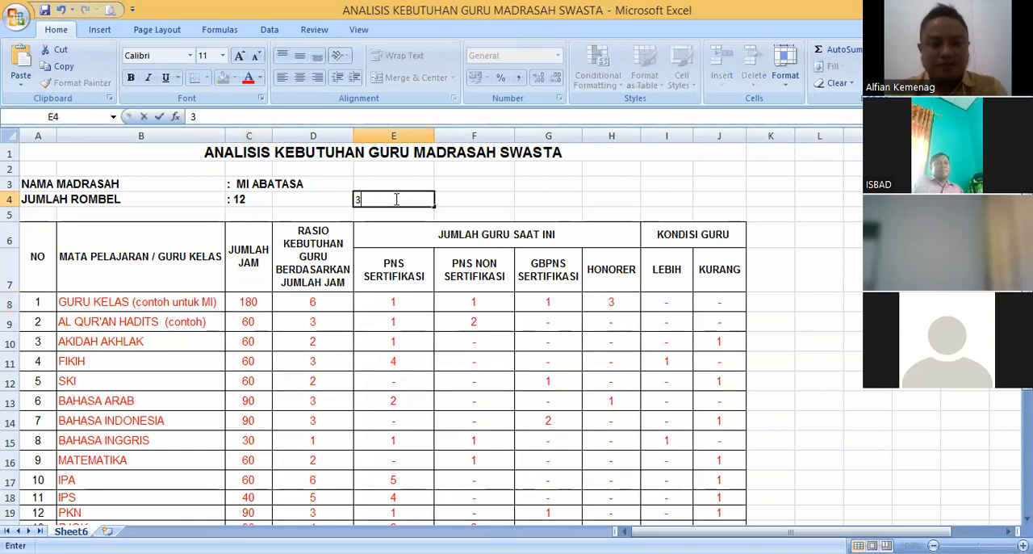
pyautogui.write('5 jam / minggu')
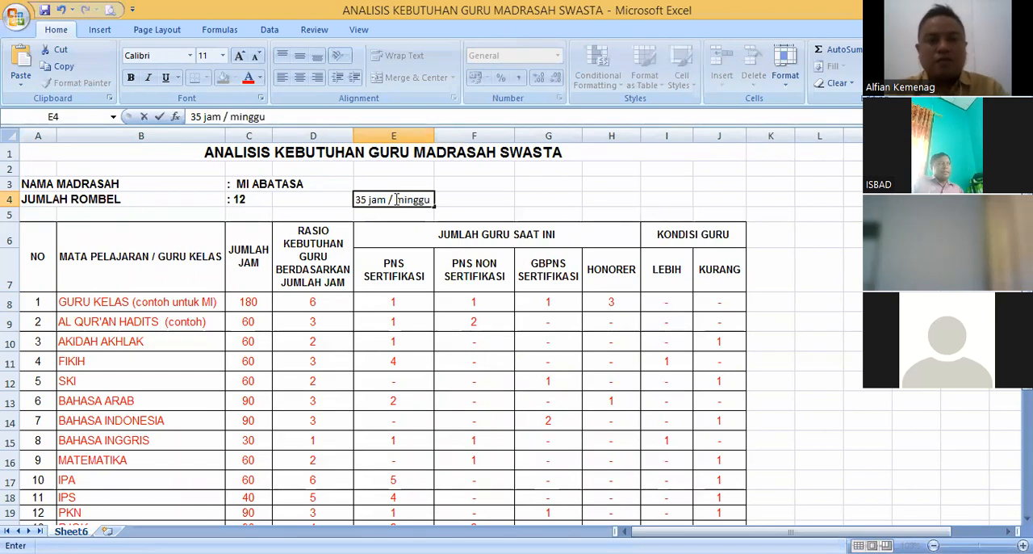
pyautogui.hotkey('ctrl', 'Return')
pyautogui.click(473, 198)
pyautogui.click(403, 201)
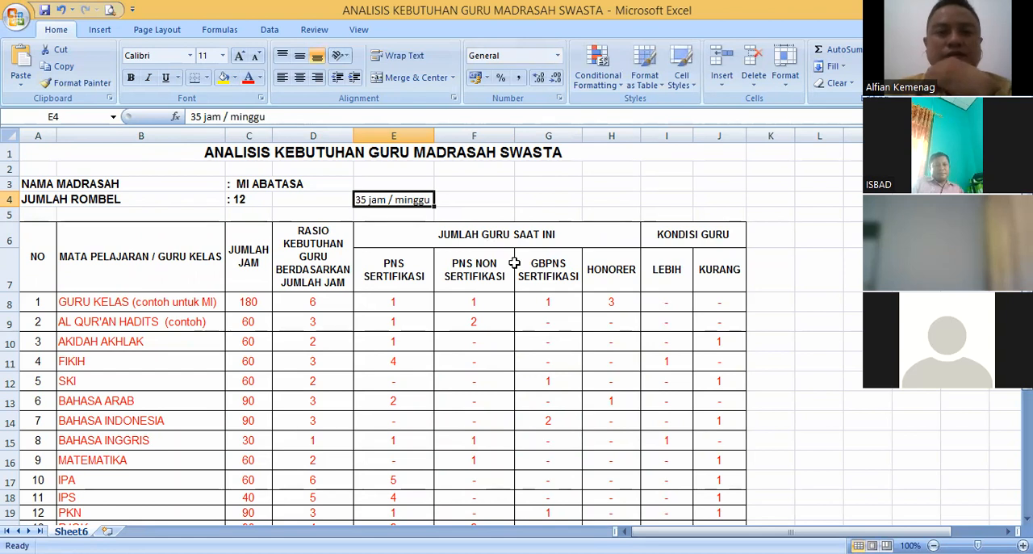
# - Continue the working note with "x" in F4 and "12 rombel" in G4
pyautogui.click(471, 203)
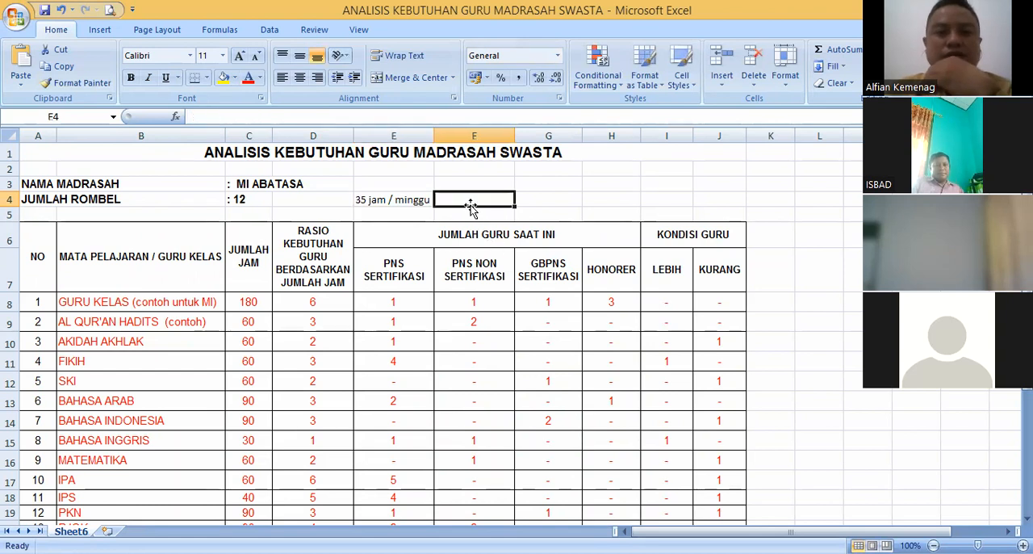
pyautogui.write('x')
pyautogui.click(536, 204)
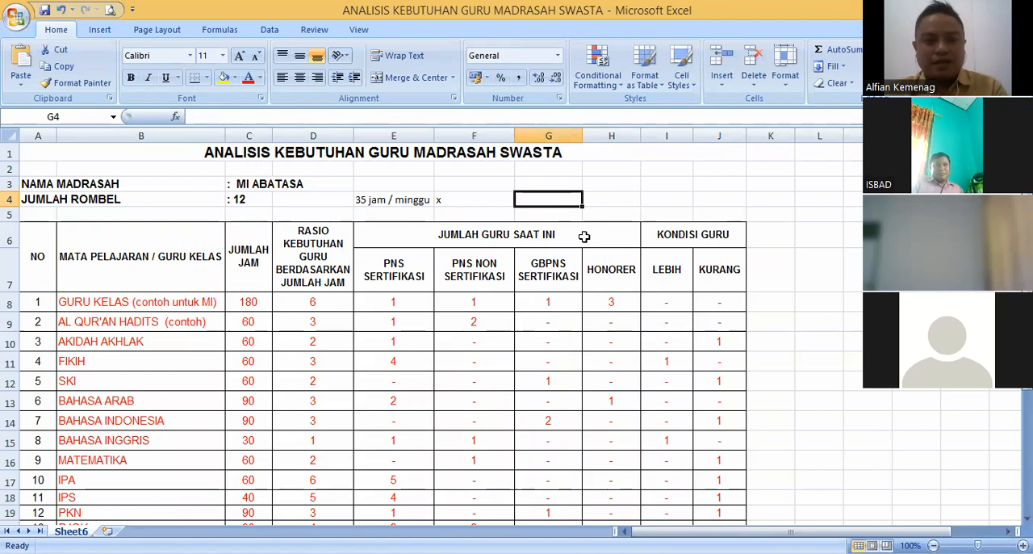
pyautogui.write('12 rombe;')
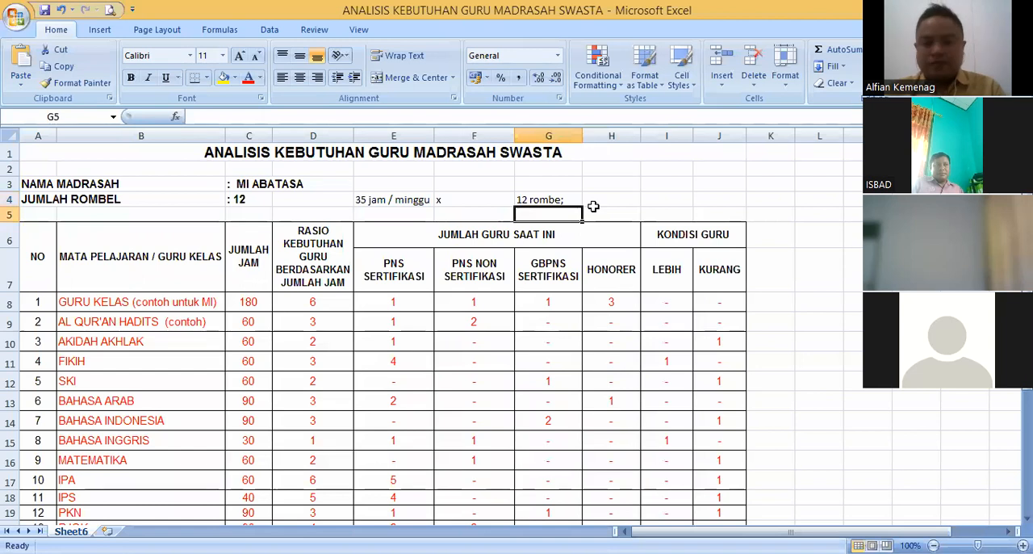
pyautogui.hotkey('ctrl', 'Return')
pyautogui.press('F2')
pyautogui.press('BackSpace')
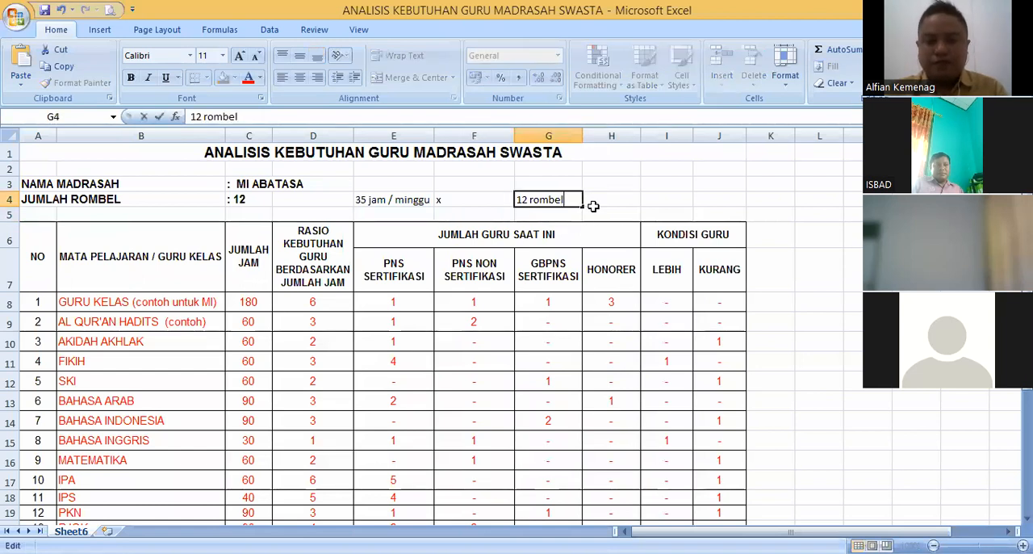
pyautogui.write('l')
pyautogui.press('Return')
# - Calculate the total weekly hours in H4 with the formula =35*12
pyautogui.click(394, 206)
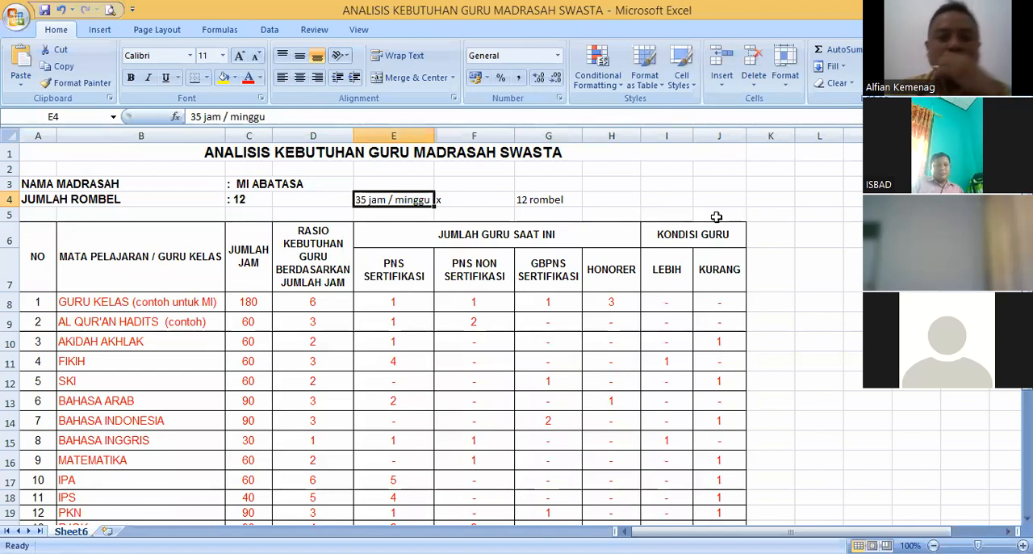
pyautogui.click(491, 204)
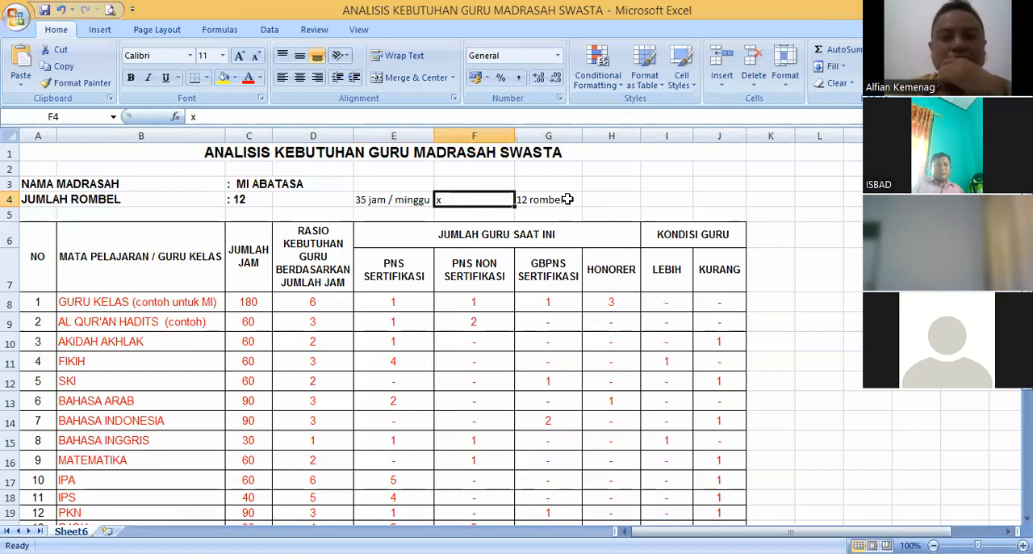
pyautogui.click(567, 199)
pyautogui.click(637, 199)
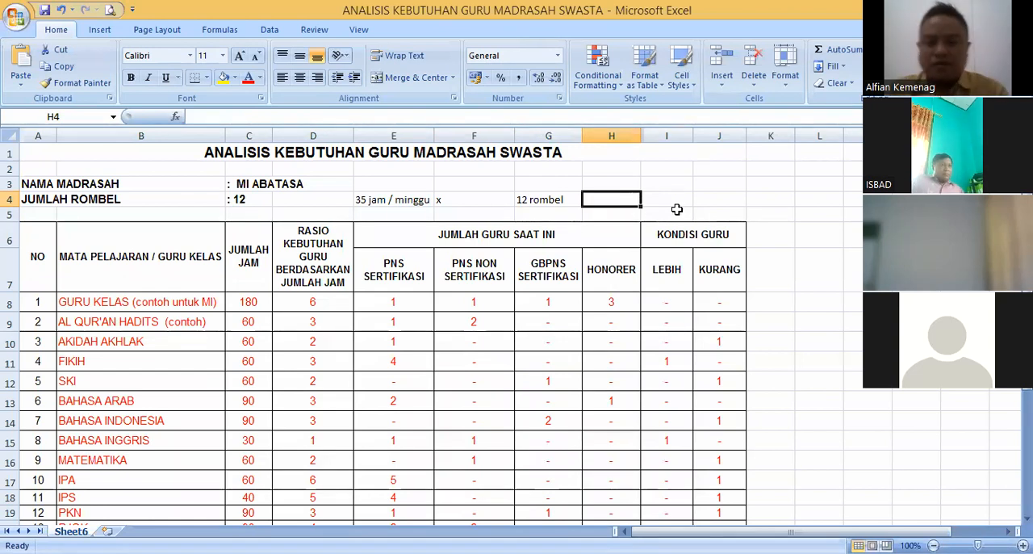
pyautogui.write('=')
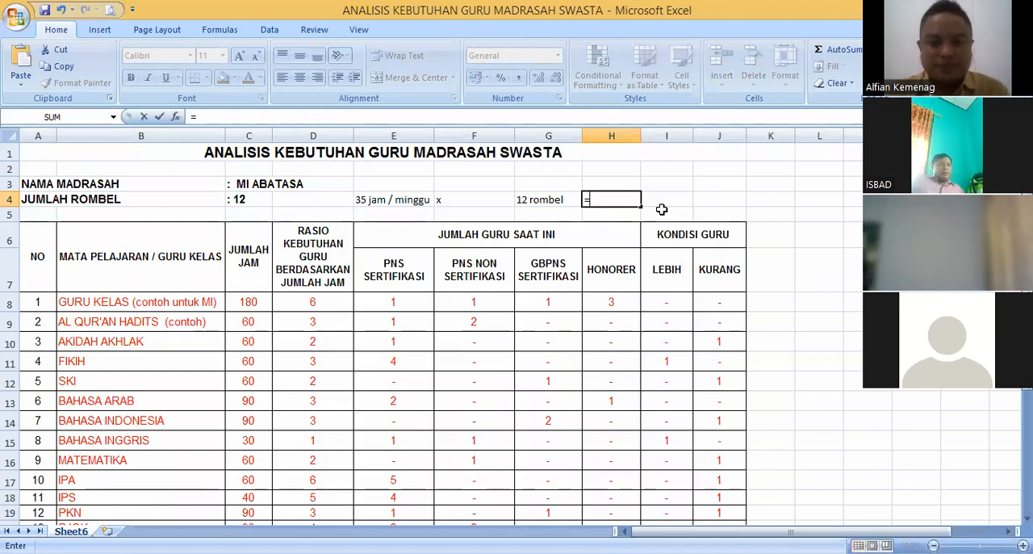
pyautogui.write('35')
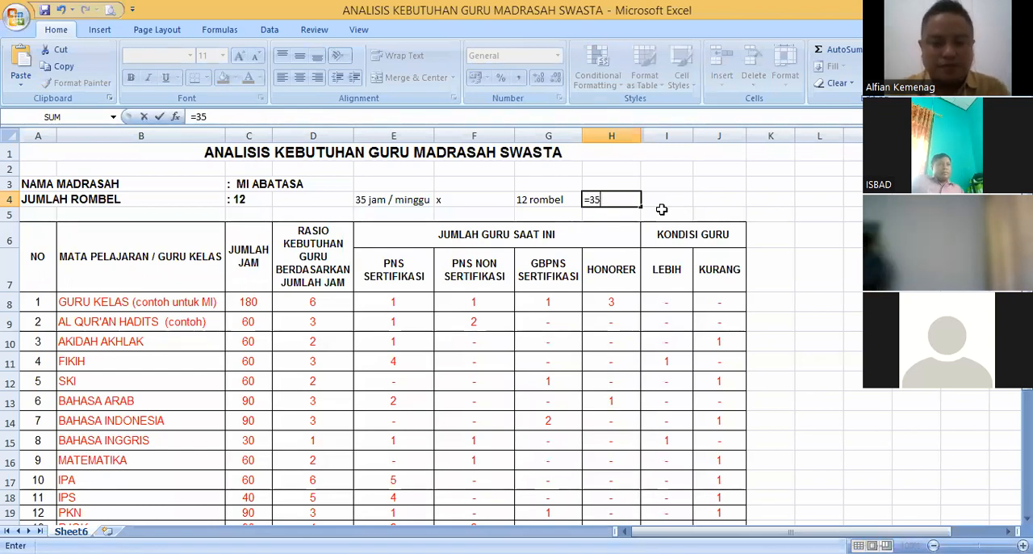
pyautogui.write('*12')
pyautogui.press('Return')
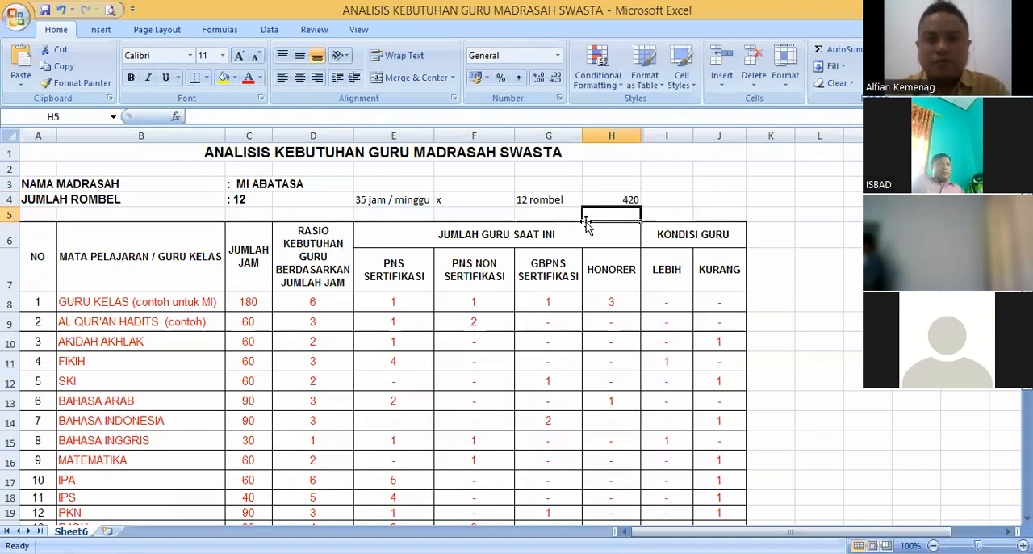
# - Set the JUMLAH JAM value for GURU KELAS in C8 to 420
pyautogui.click(251, 301)
pyautogui.write('420')
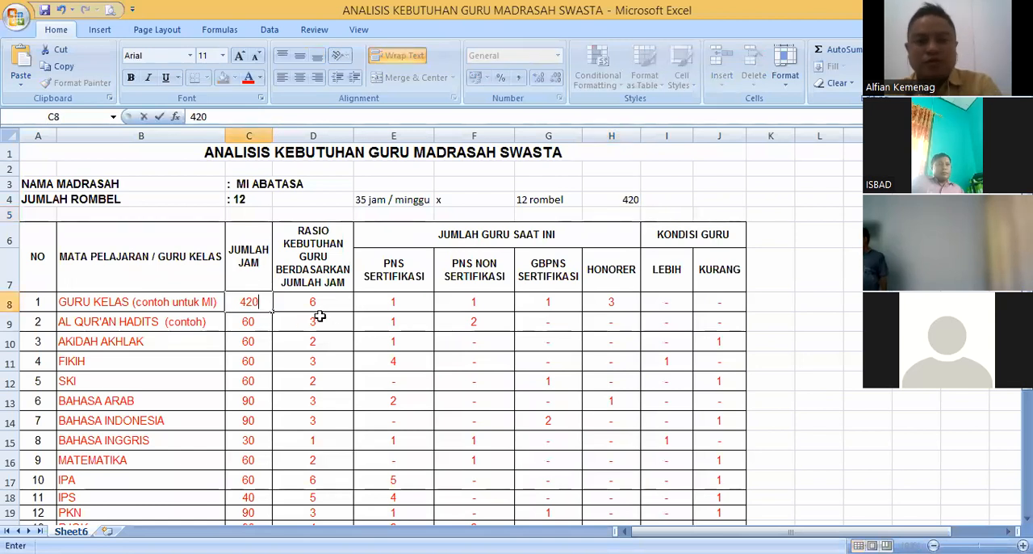
pyautogui.click(288, 306)
pyautogui.click(255, 301)
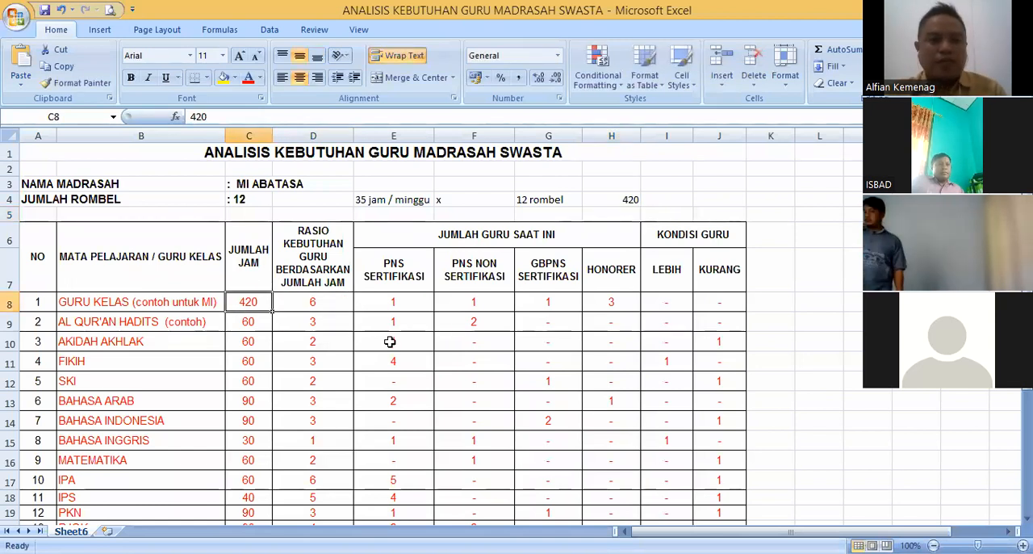
pyautogui.click(315, 318)
pyautogui.click(248, 302)
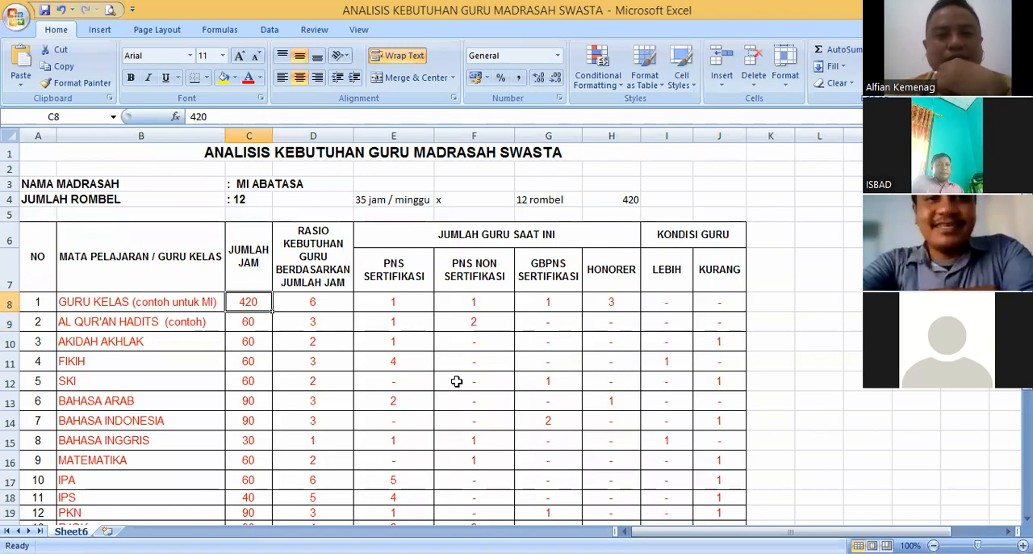
# - Extend the JUMLAH JAM heading in column C to "JUMLAH JAM/MINGGU" and widen the column to fit it
pyautogui.doubleClick(265, 268)
pyautogui.write('/MINGGU')
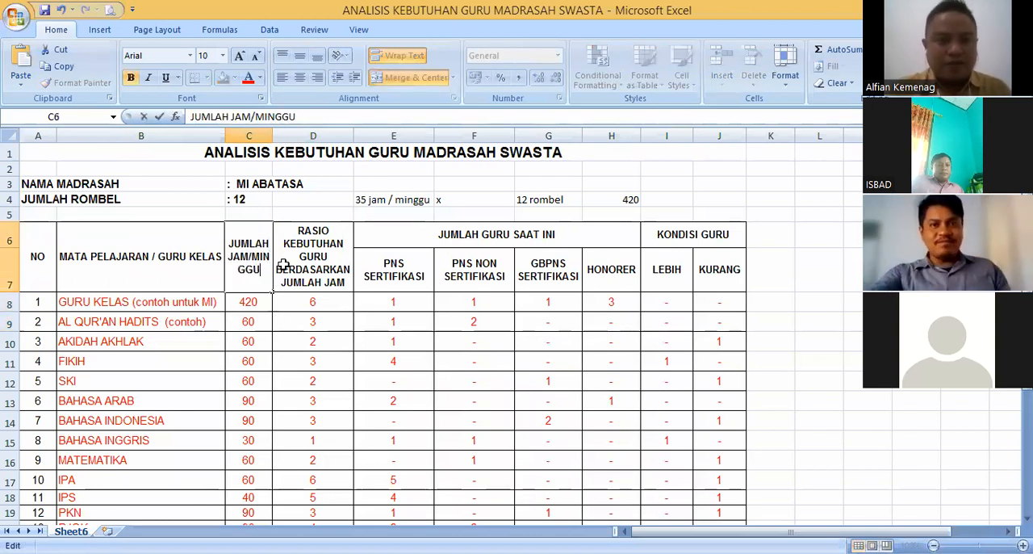
pyautogui.press('Return')
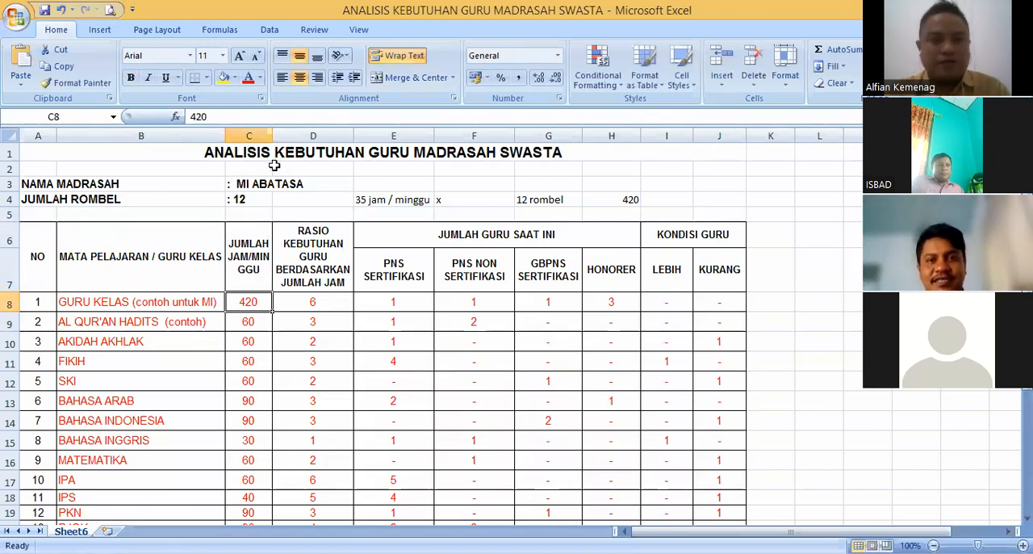
pyautogui.moveTo(274, 165); pyautogui.dragTo(303, 162)
pyautogui.press('Up')
pyautogui.click(267, 304)
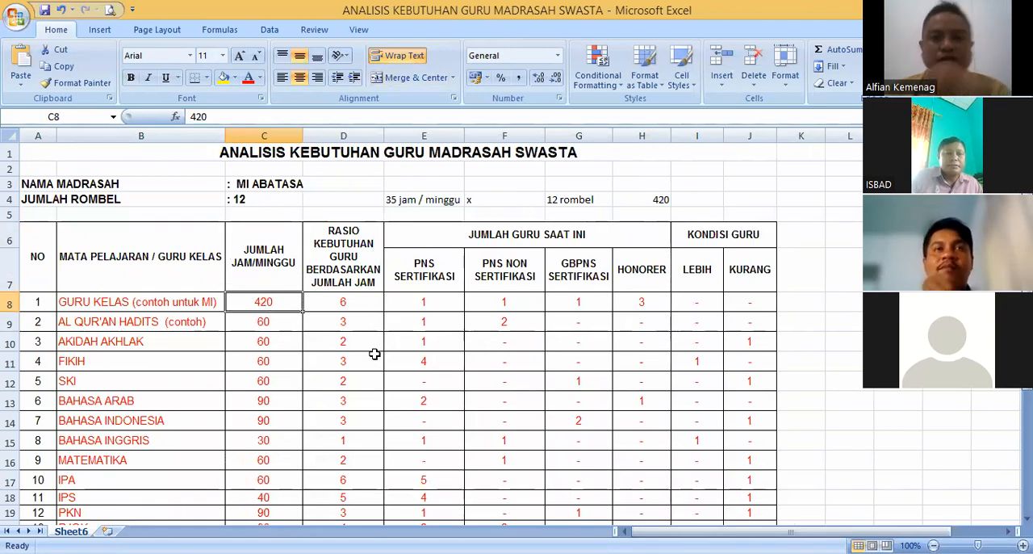
# - Add ":" in I4 as the division sign of the working note
pyautogui.click(340, 304)
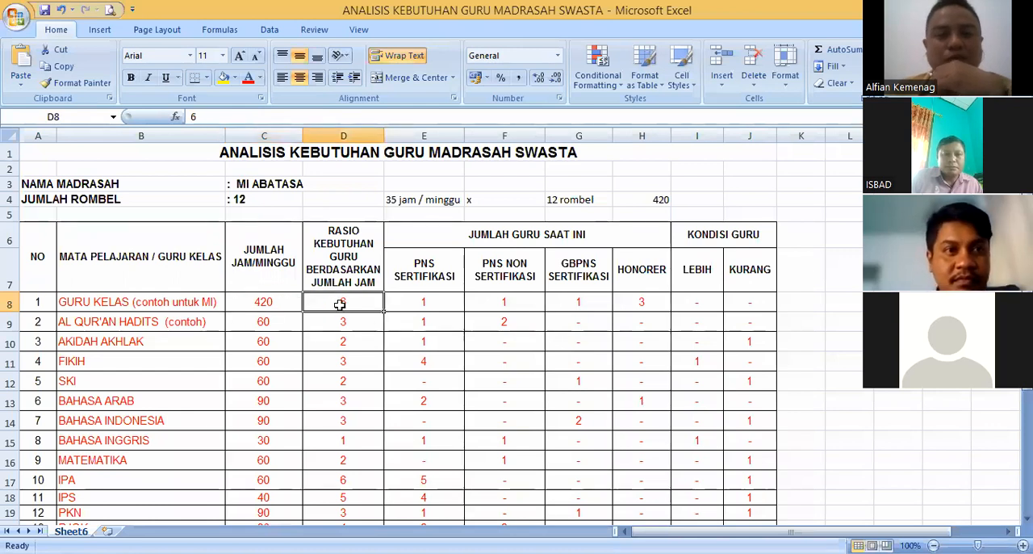
pyautogui.click(274, 305)
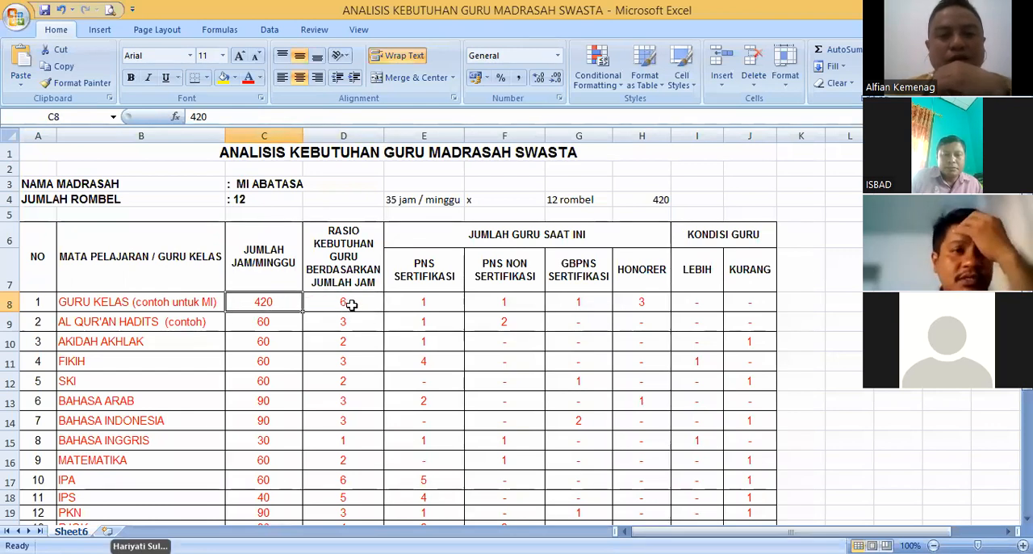
pyautogui.click(351, 305)
pyautogui.click(687, 202)
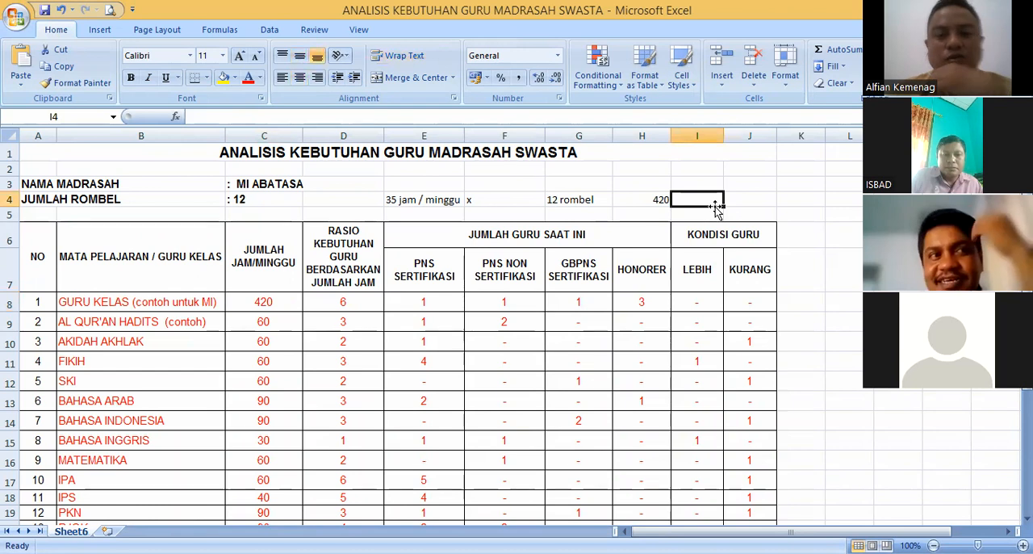
pyautogui.write(':')
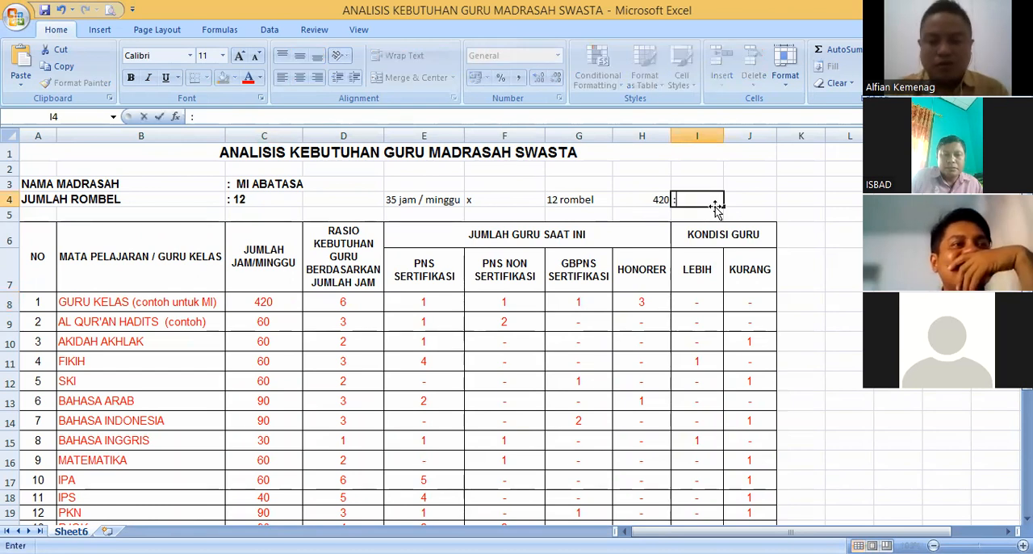
# - Enter 24 in J4 as the divisor of the working note
pyautogui.click(747, 199)
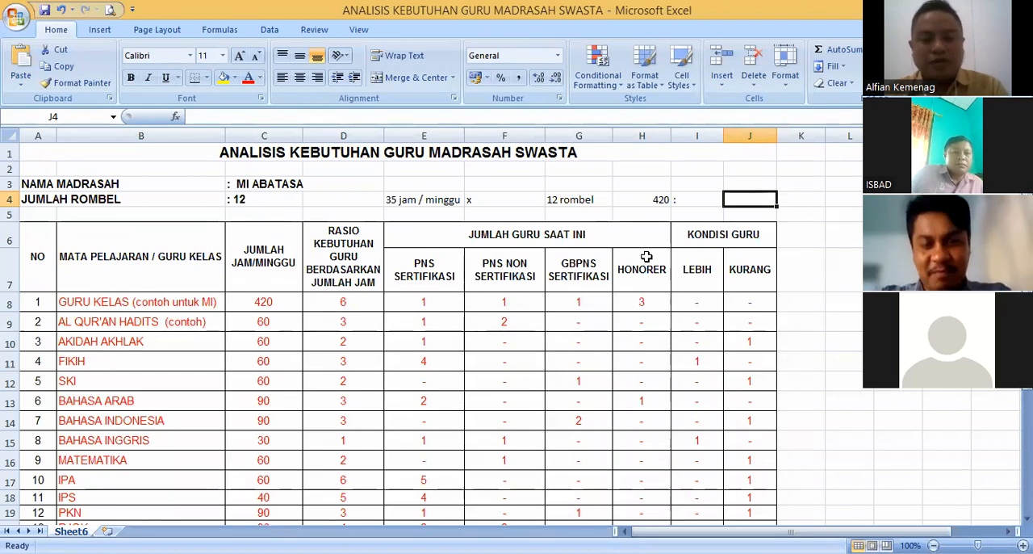
pyautogui.write('24')
pyautogui.press('Return')
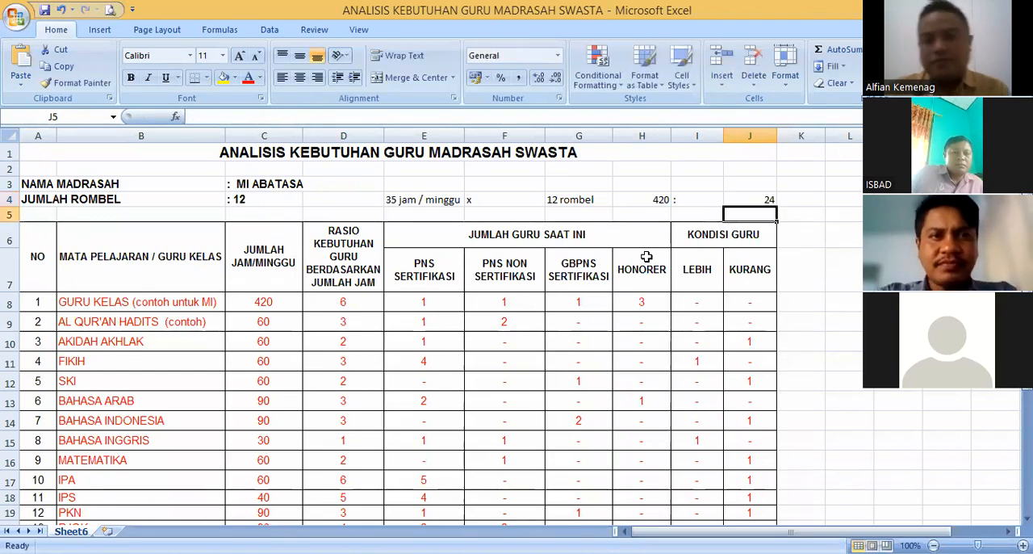
pyautogui.click(795, 197)
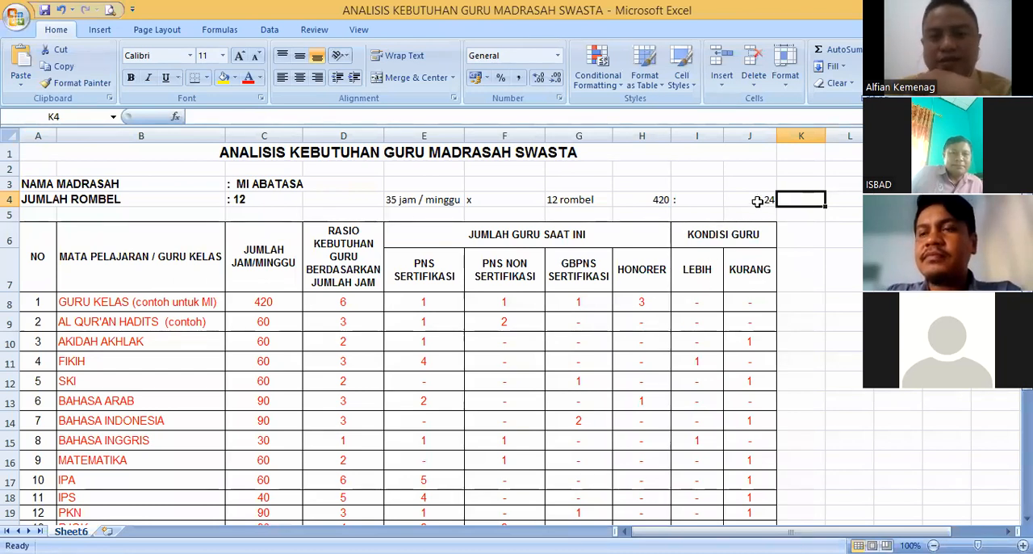
# - Set the divisor in J4 to 30
pyautogui.click(757, 201)
pyautogui.write('30')
pyautogui.press('Return')
# - Calculate the number of class teachers needed in K4 with the formula =420/30
pyautogui.click(792, 193)
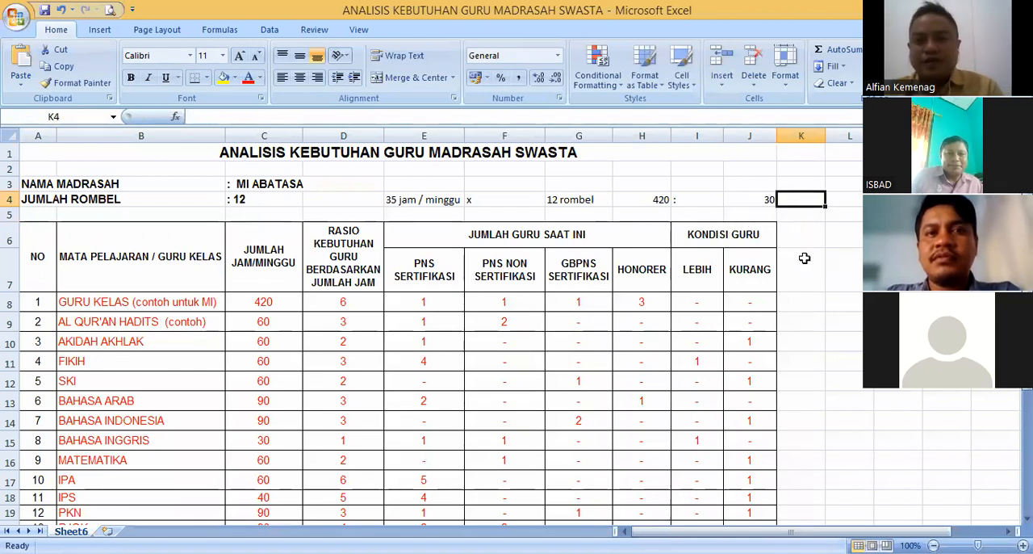
pyautogui.write('=')
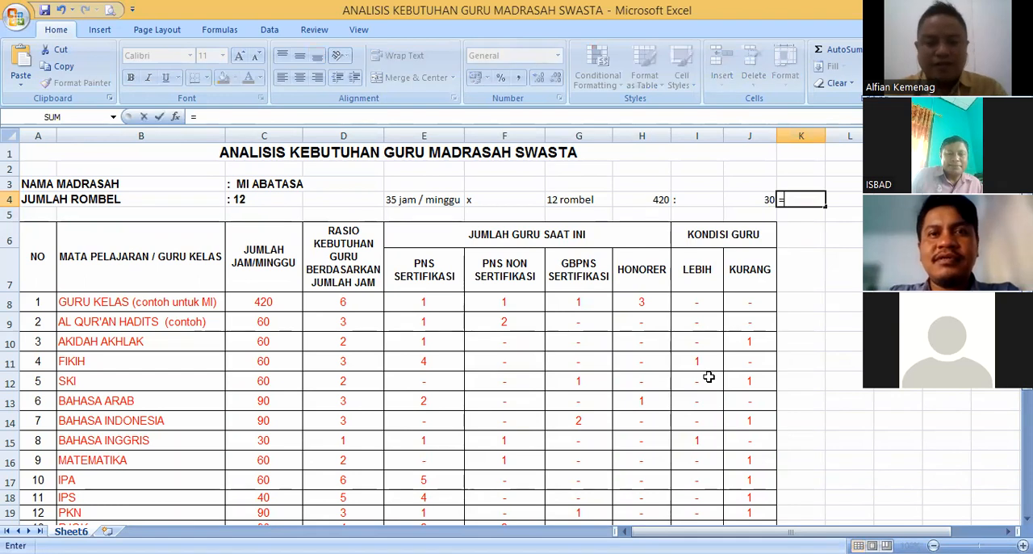
pyautogui.write('420')
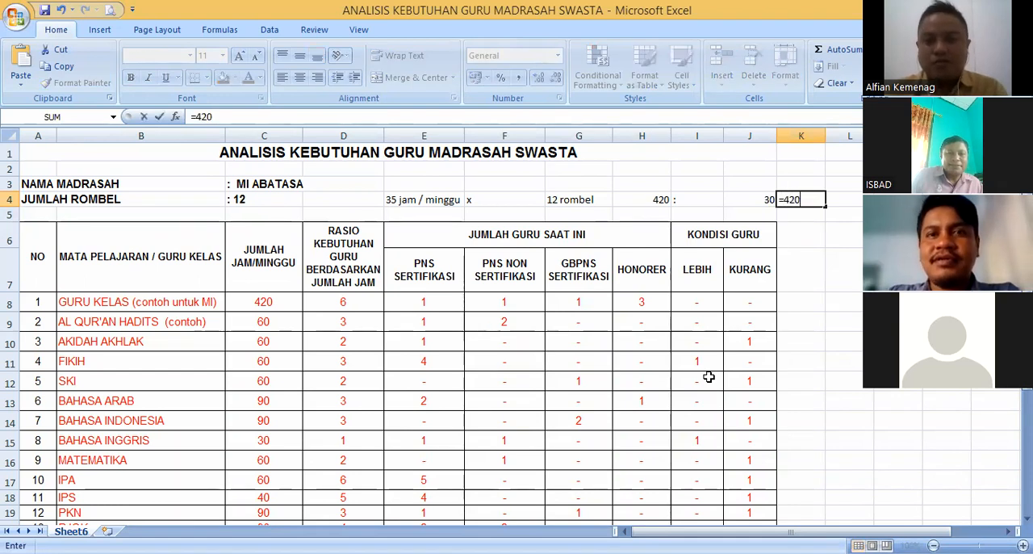
pyautogui.write('/3-')
pyautogui.press('BackSpace')
pyautogui.write('0')
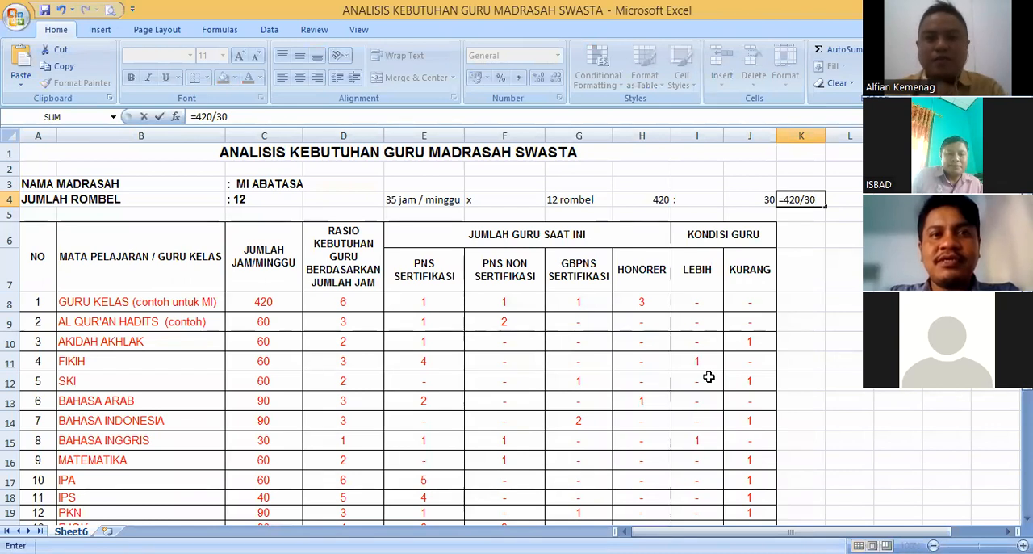
pyautogui.press('Return')
pyautogui.click(807, 202)
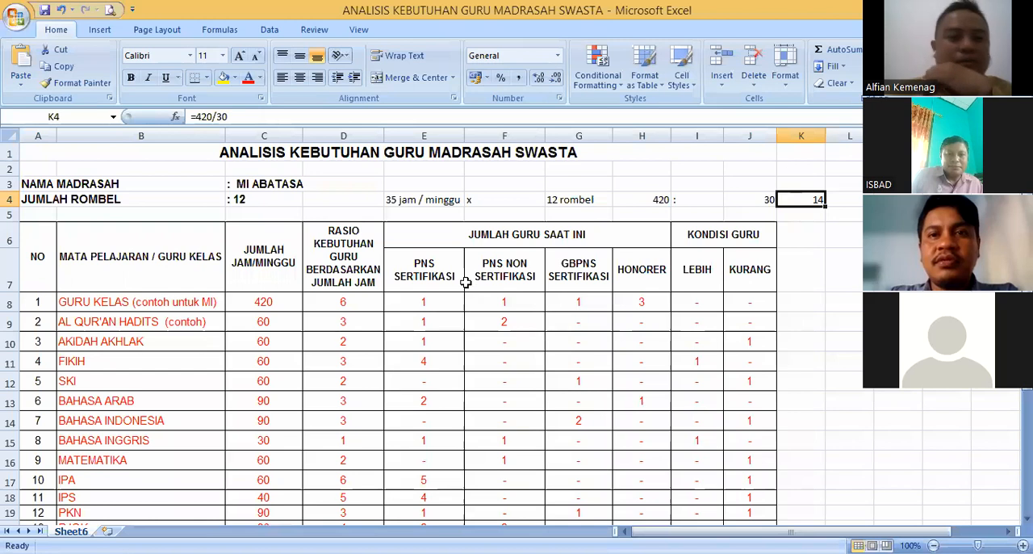
# - Set the RASIO KEBUTUHAN GURU value for GURU KELAS in D8 to 14
pyautogui.click(344, 298)
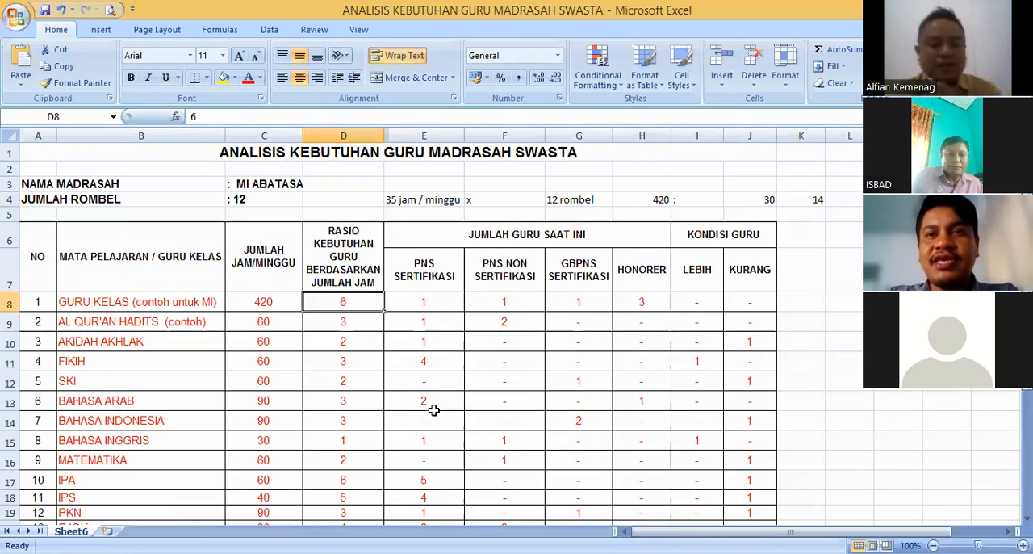
pyautogui.write('14')
pyautogui.press('Tab')
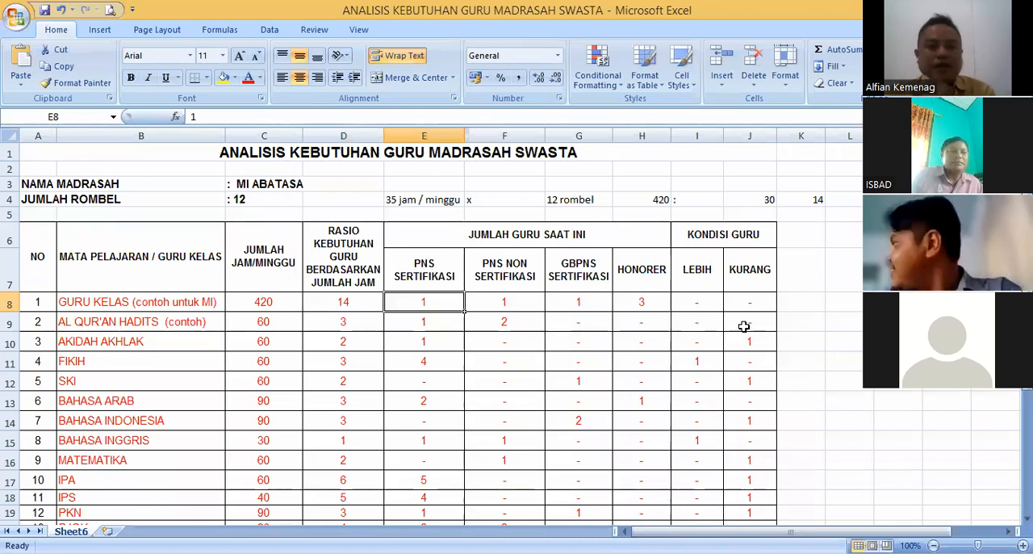
# - Review the GURU KELAS row against the row 4 working note, from weekly hours and class count to the required teacher ratio
pyautogui.click(363, 307)
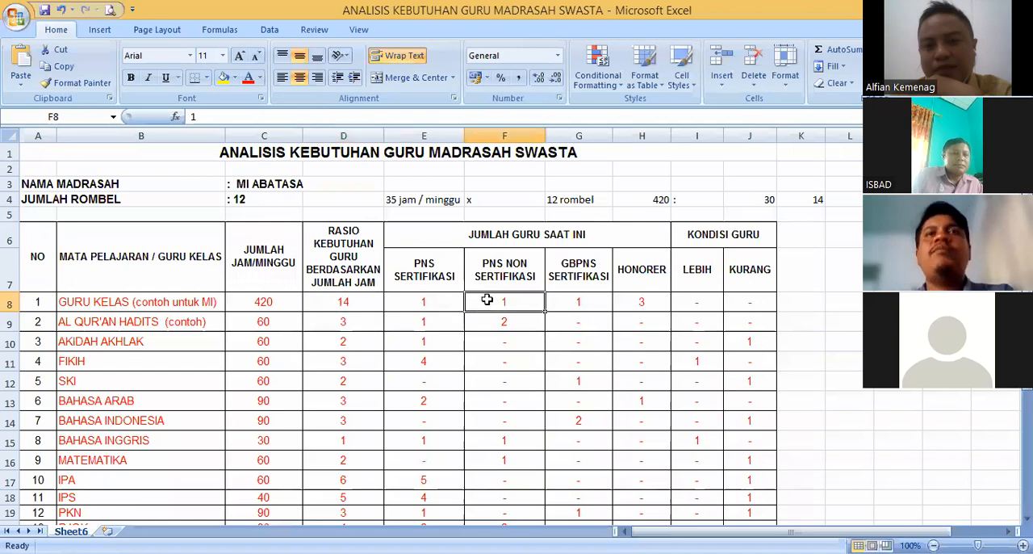
pyautogui.click(455, 299)
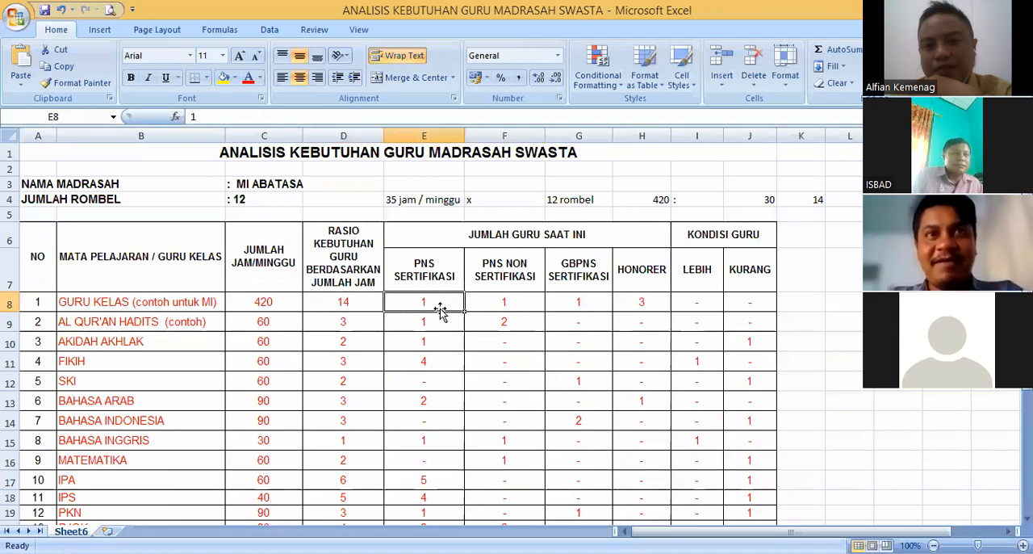
pyautogui.click(355, 301)
pyautogui.click(264, 302)
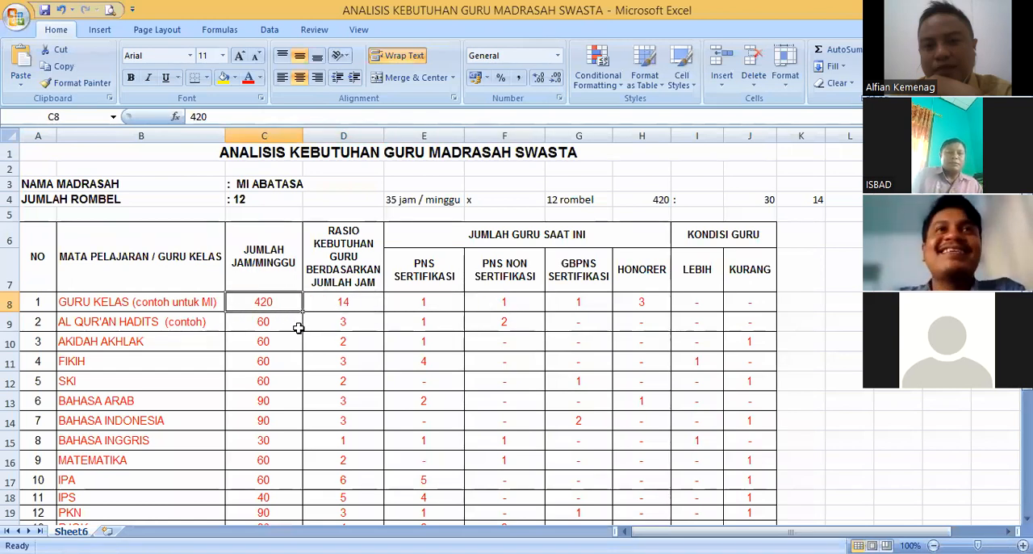
pyautogui.click(144, 301)
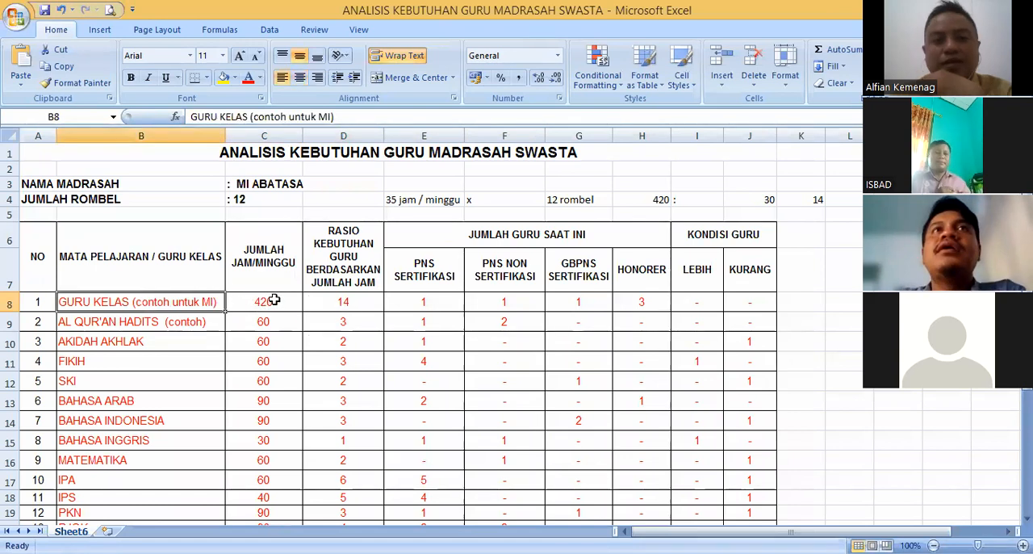
pyautogui.click(274, 301)
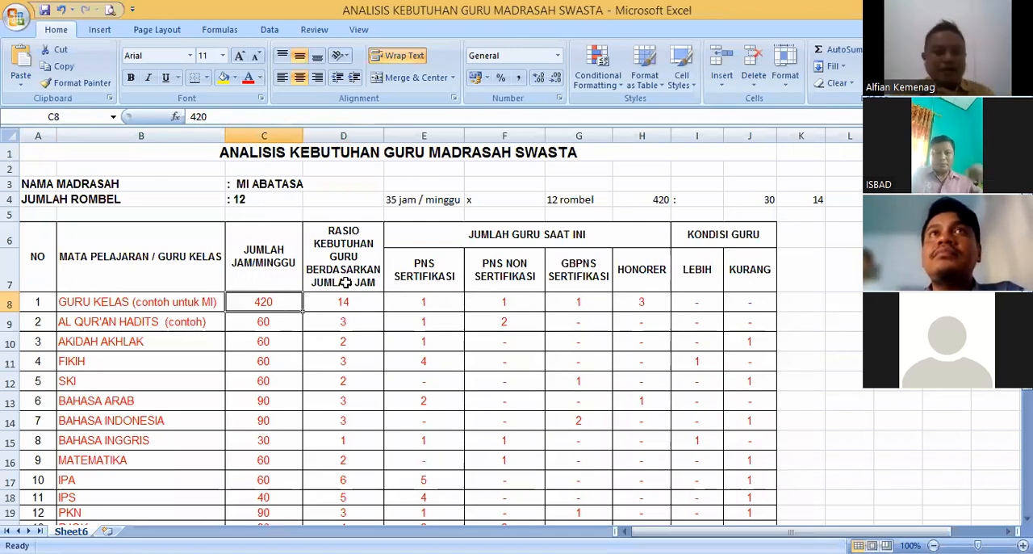
pyautogui.click(434, 201)
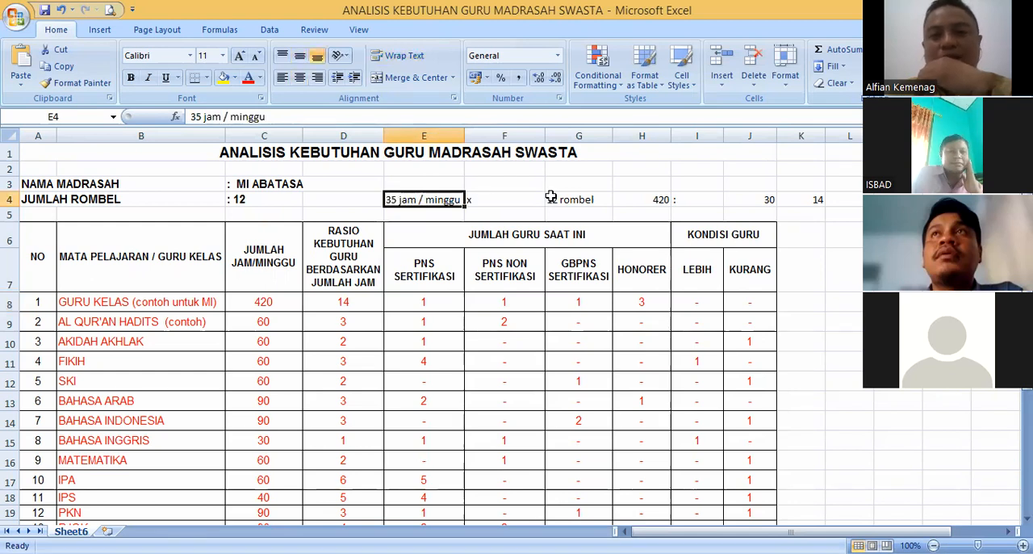
pyautogui.press('Right')
pyautogui.press('Right')
pyautogui.click(263, 202)
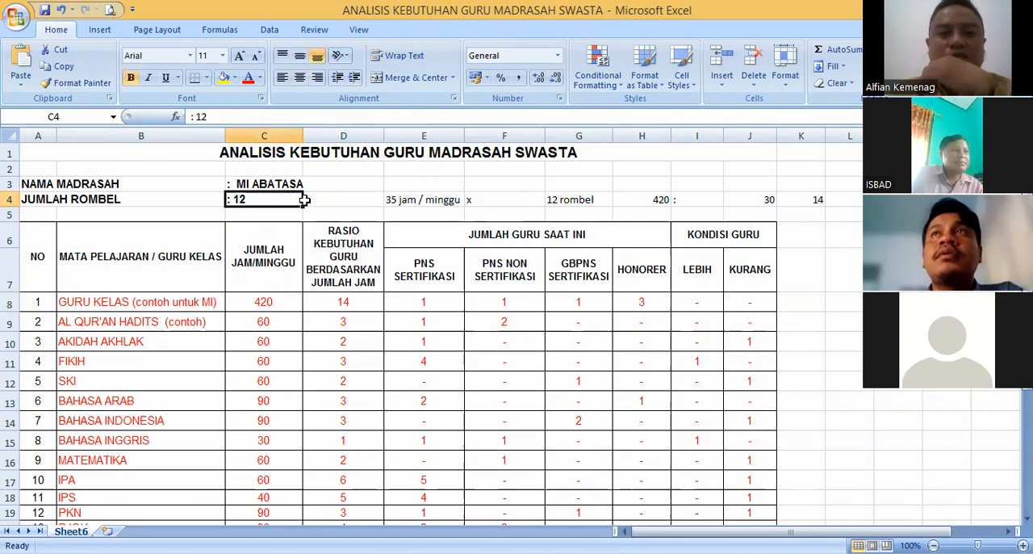
pyautogui.click(569, 200)
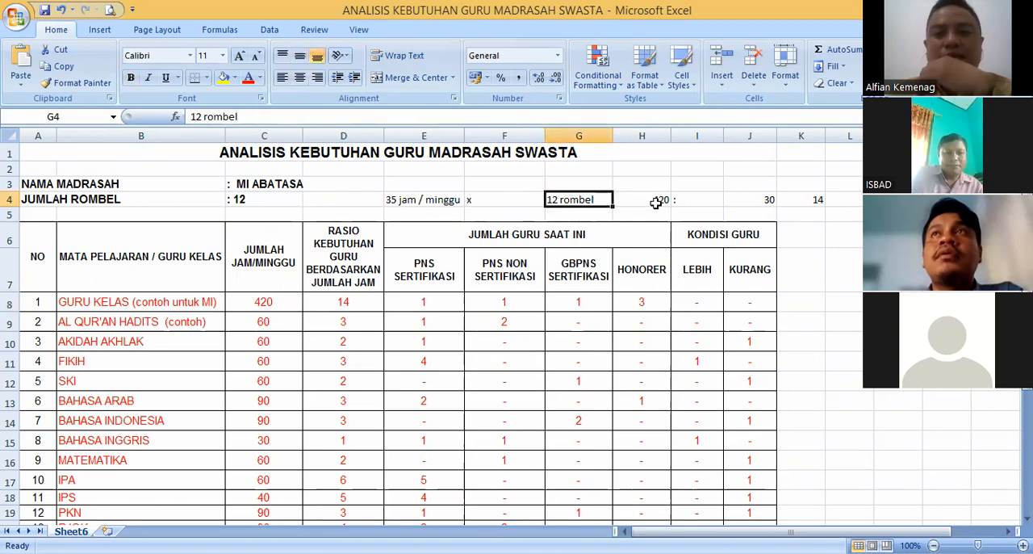
pyautogui.click(656, 203)
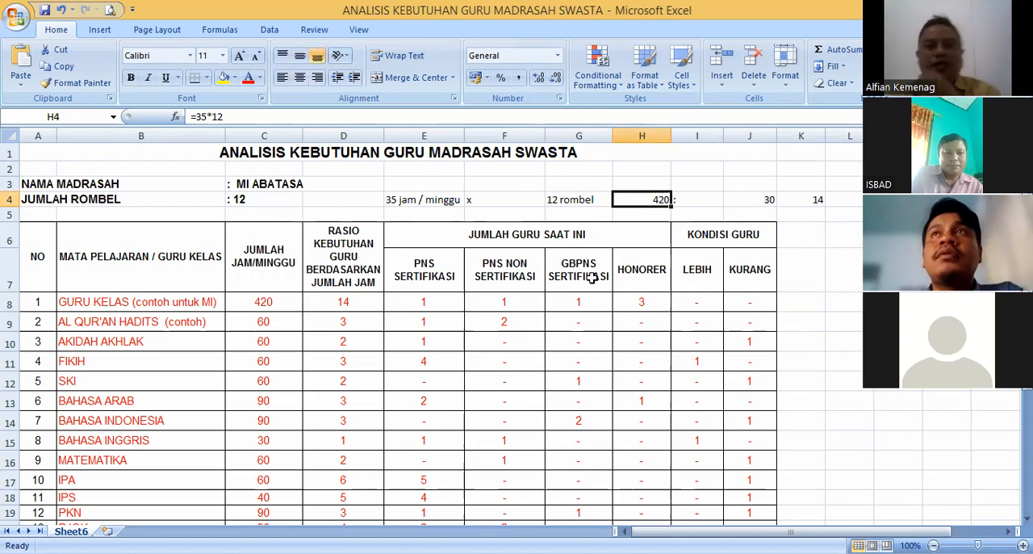
pyautogui.click(690, 200)
pyautogui.press('Right')
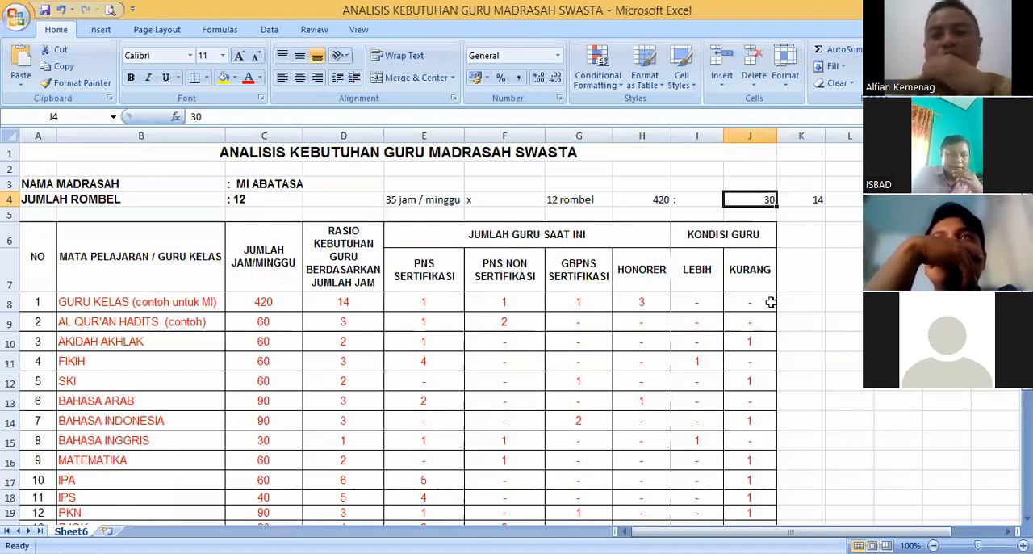
pyautogui.click(790, 199)
pyautogui.press('Left')
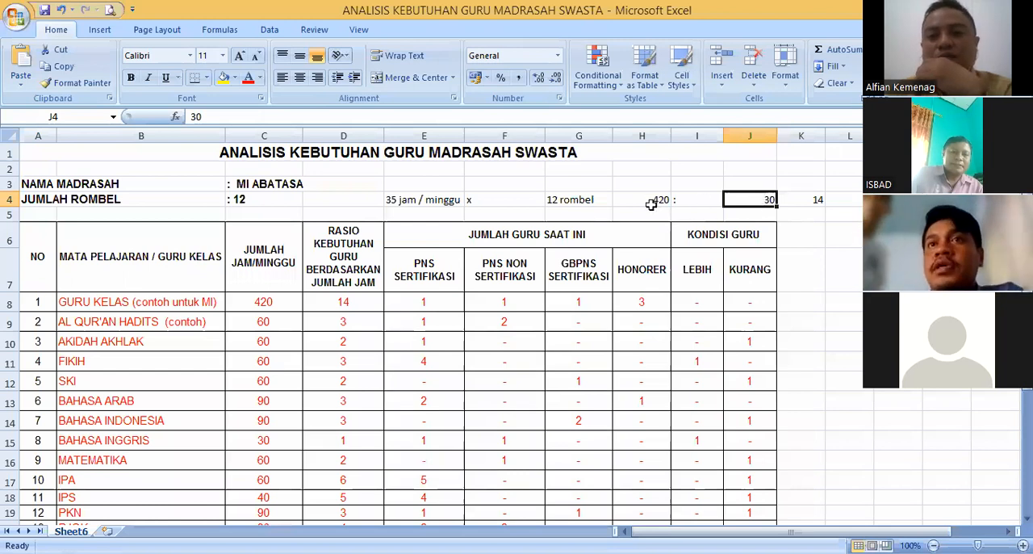
pyautogui.click(795, 200)
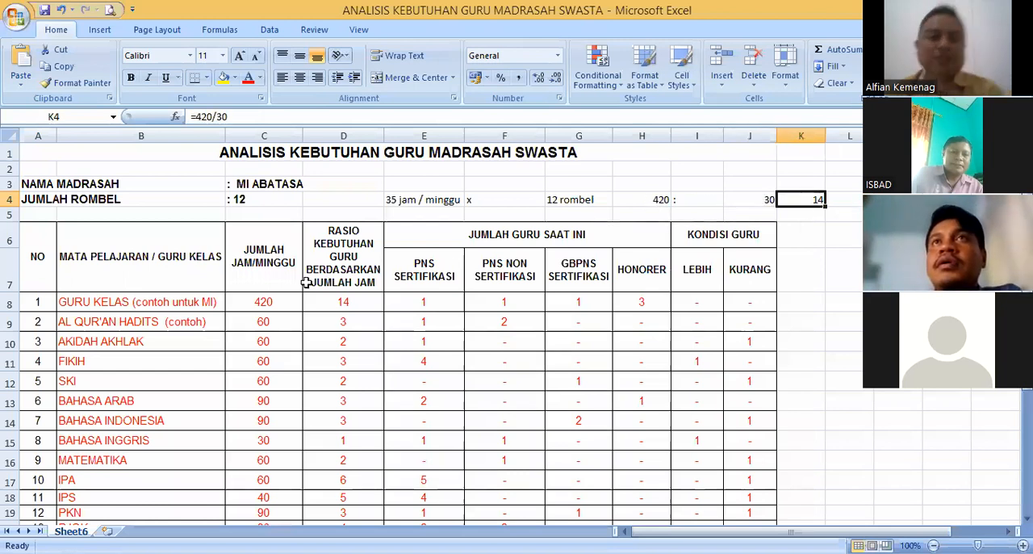
pyautogui.click(339, 302)
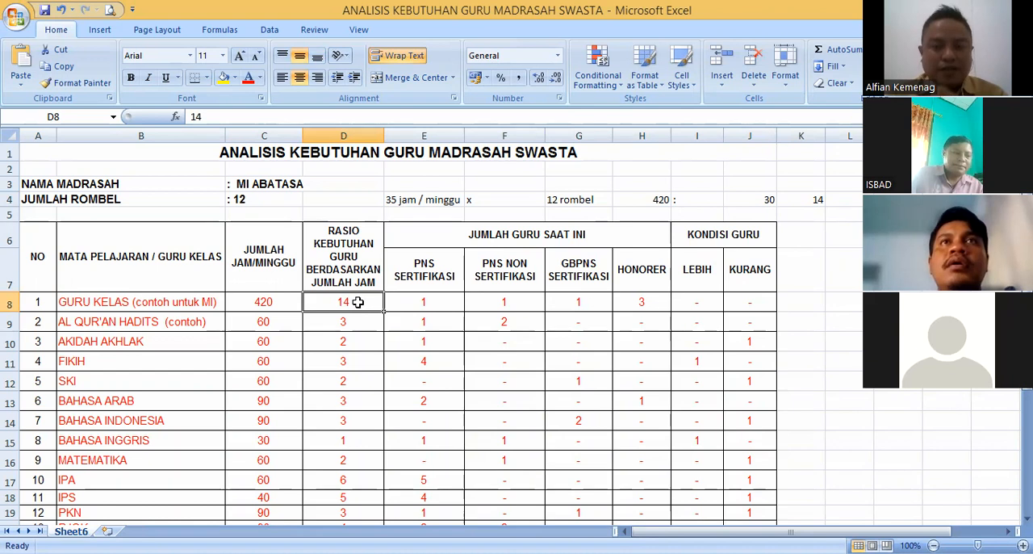
pyautogui.click(430, 301)
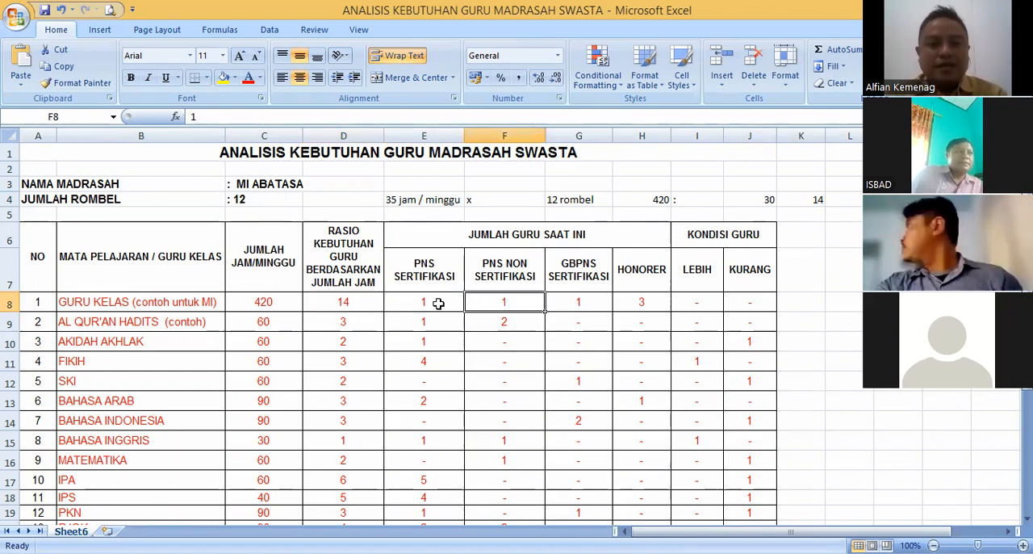
pyautogui.click(498, 303)
pyautogui.click(436, 299)
pyautogui.click(360, 298)
pyautogui.click(426, 301)
pyautogui.click(488, 302)
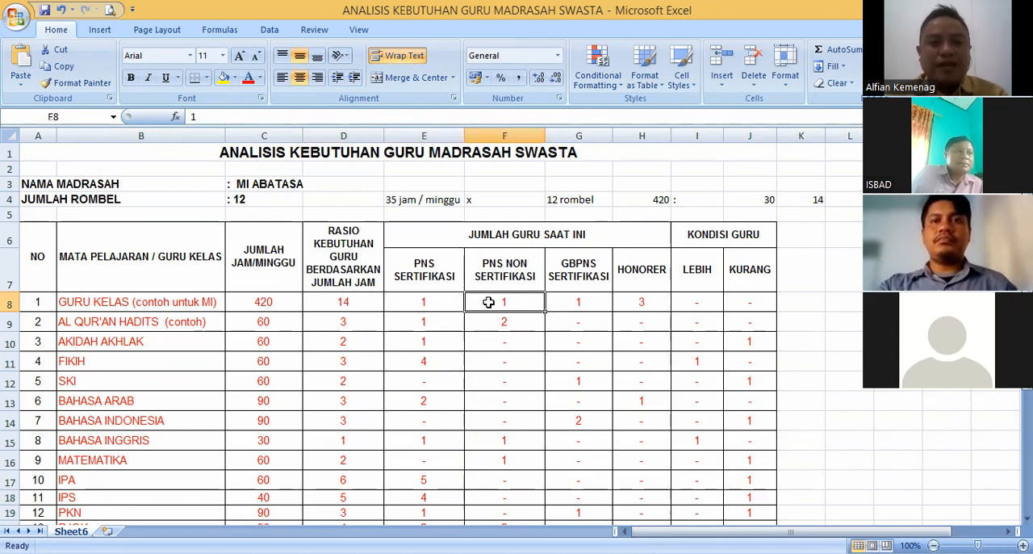
# - Set the GURU KELAS teacher counts to 5 for PNS SERTIFIKASI and 2 for PNS NON SERTIFIKASI
pyautogui.click(438, 302)
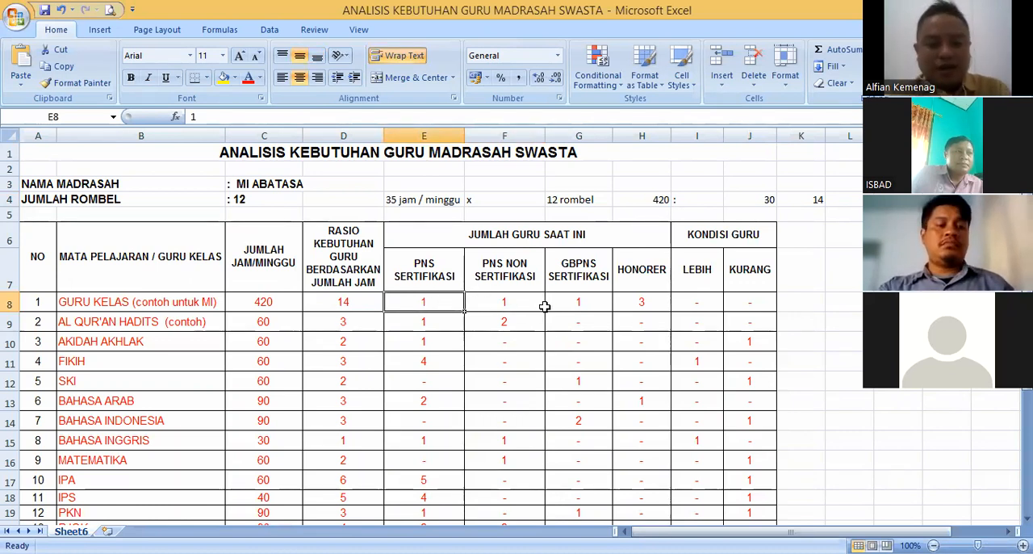
pyautogui.write('5')
pyautogui.press('Tab')
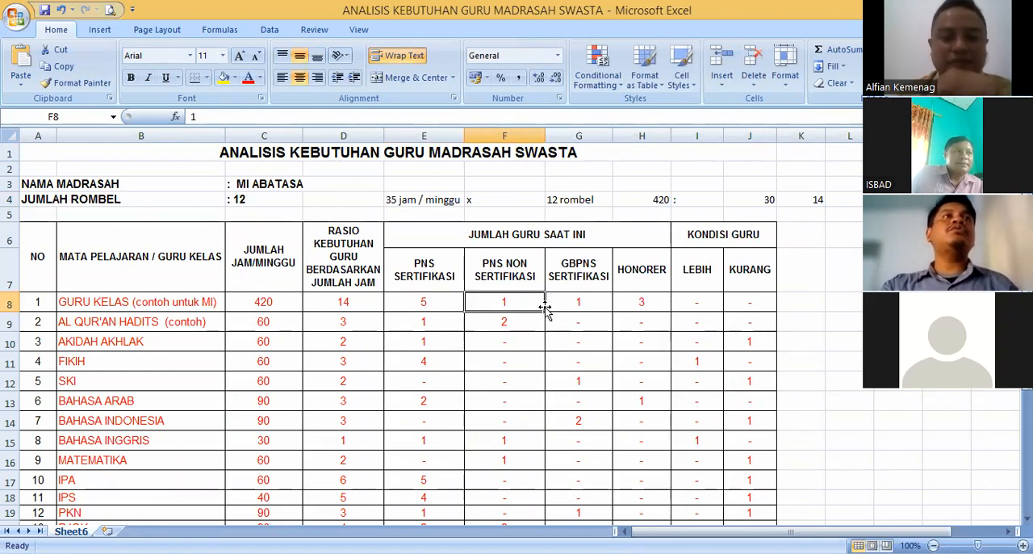
pyautogui.write('2')
pyautogui.press('Tab')
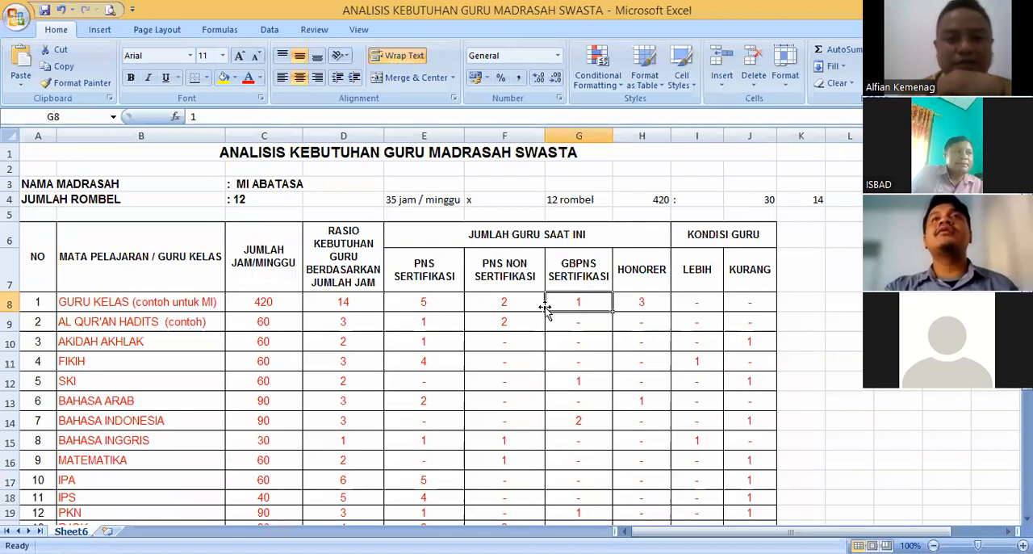
# - Set the GURU KELAS teacher counts to 4 for GBPNS SERTIFIKASI and 1 for HONORER
pyautogui.write('4')
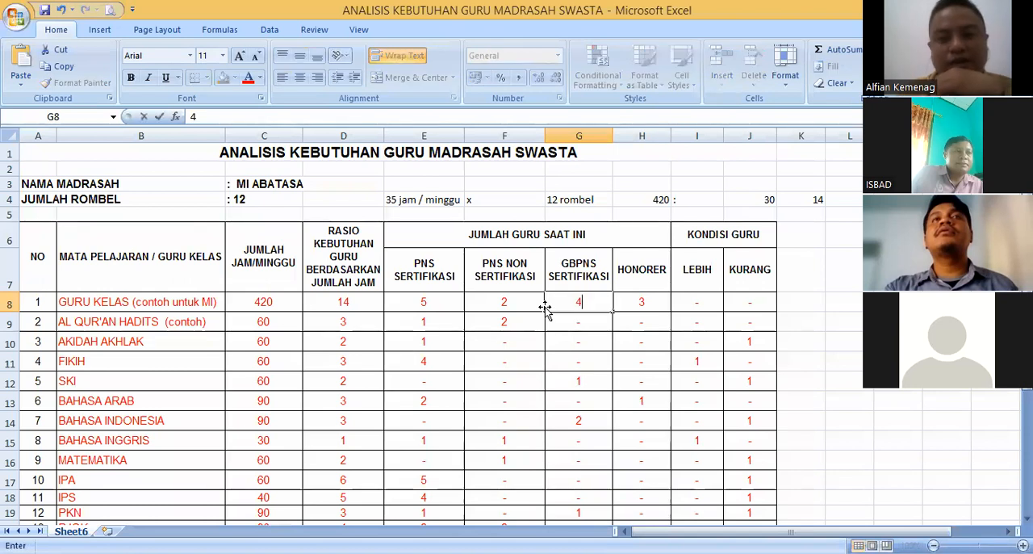
pyautogui.press('Tab')
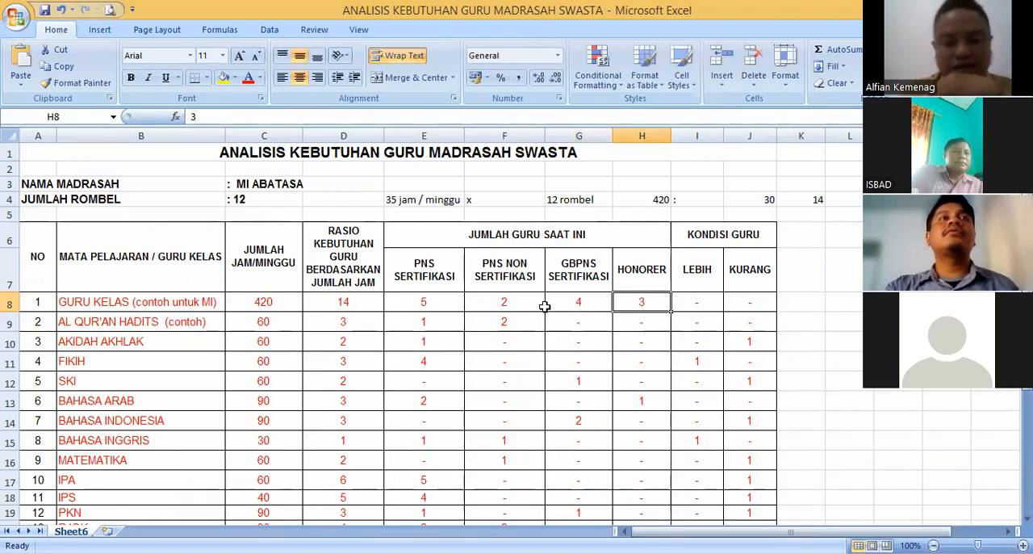
pyautogui.write('1')
pyautogui.press('Tab')
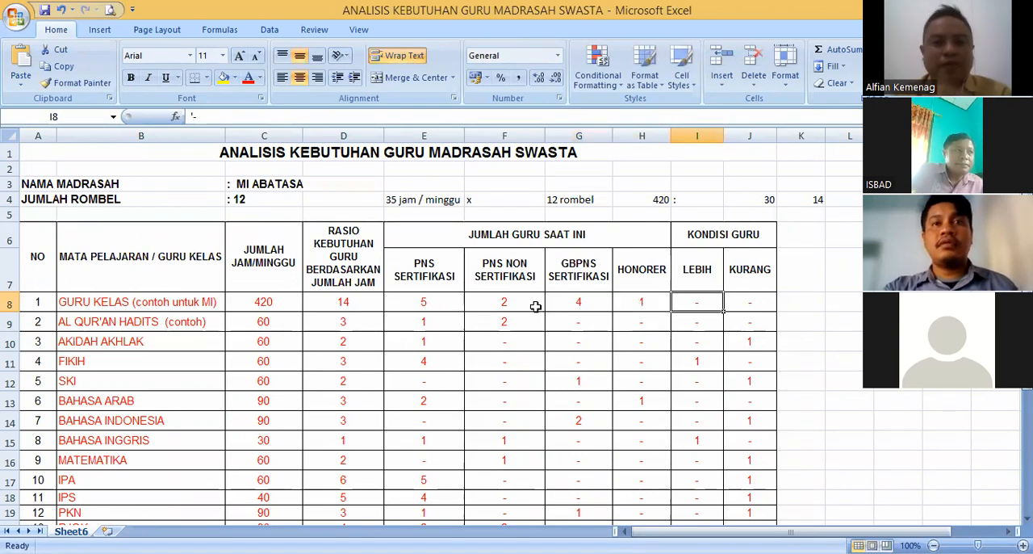
# - Total the GURU KELAS current teacher counts from PNS SERTIFIKASI to HONORER and set that row's KURANG value to 2
pyautogui.moveTo(438, 302); pyautogui.dragTo(653, 300)
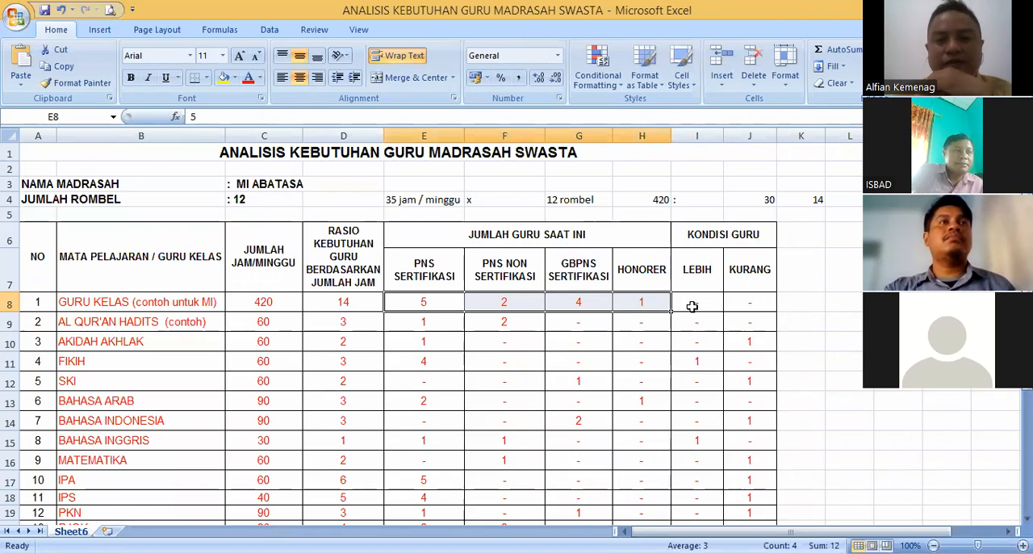
pyautogui.click(426, 302)
pyautogui.click(497, 302)
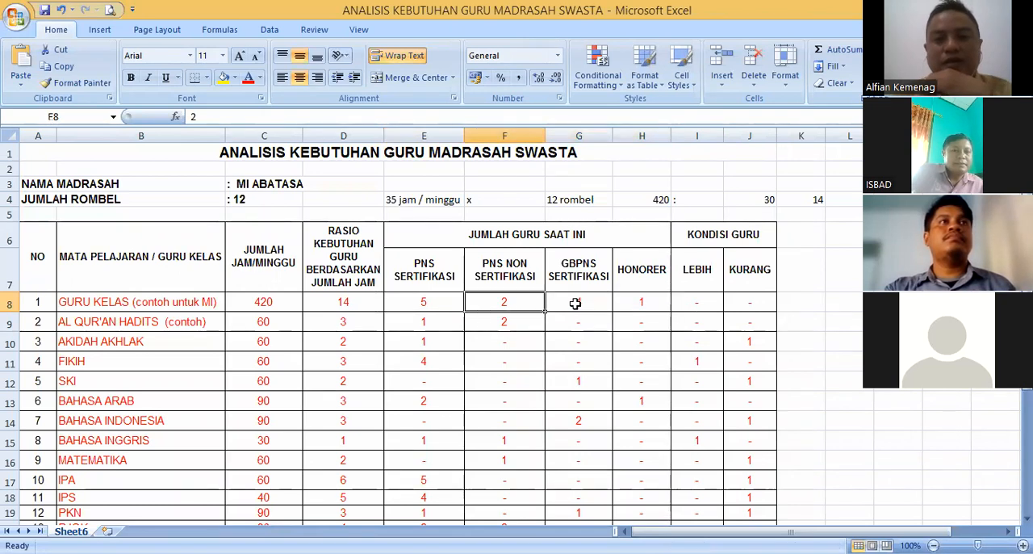
pyautogui.click(575, 302)
pyautogui.click(641, 302)
pyautogui.moveTo(420, 302); pyautogui.dragTo(626, 303)
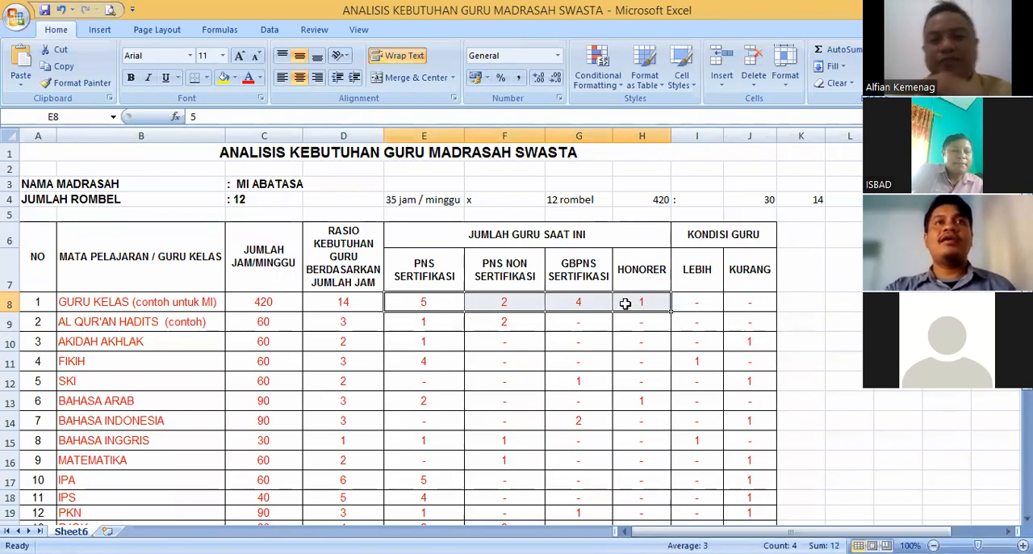
pyautogui.click(700, 301)
pyautogui.click(750, 303)
pyautogui.write('2')
pyautogui.press('Return')
pyautogui.click(745, 299)
pyautogui.click(423, 322)
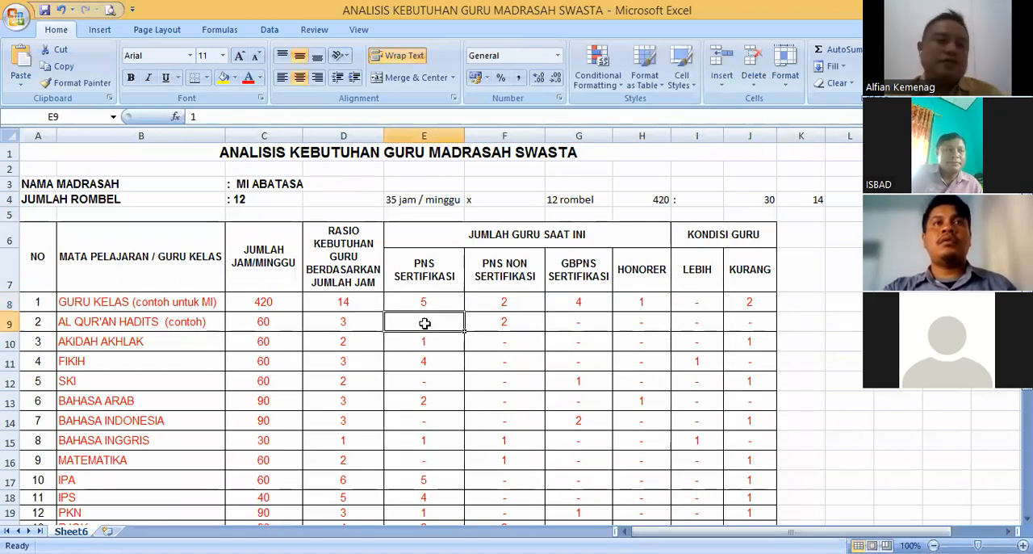
pyautogui.click(747, 319)
pyautogui.click(743, 305)
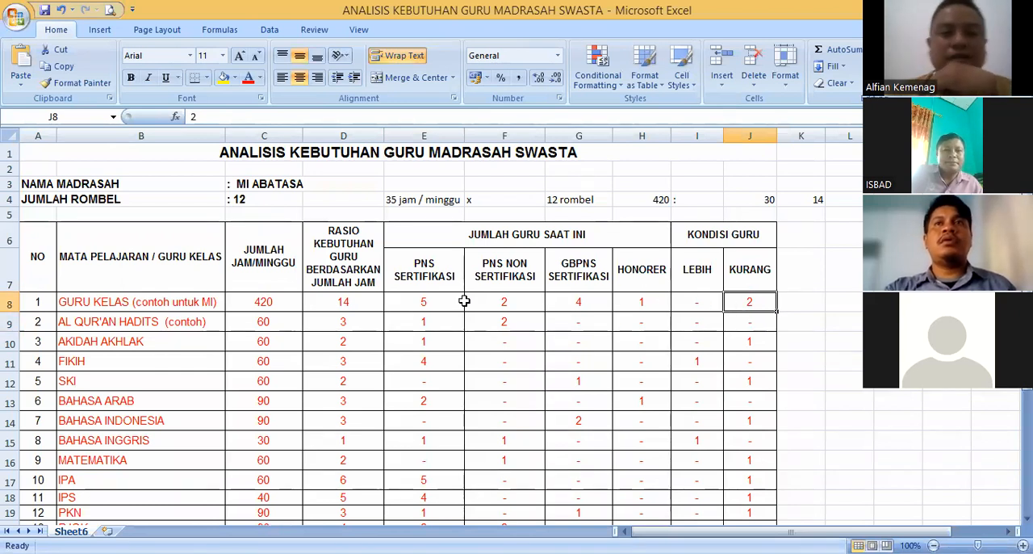
# - Change the GURU KELAS teacher counts to 7 for PNS SERTIFIKASI and 4 for PNS NON SERTIFIKASI
pyautogui.click(435, 301)
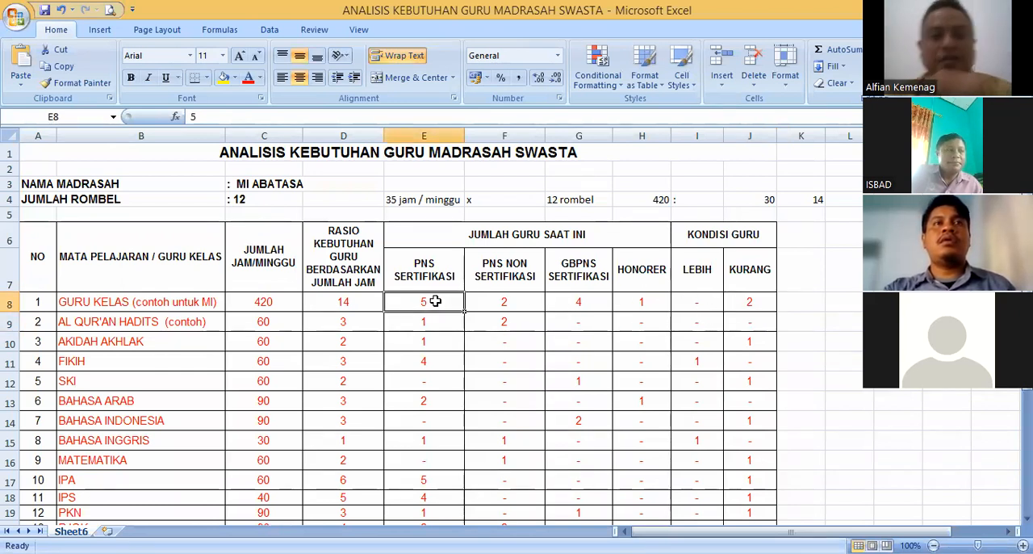
pyautogui.write('7')
pyautogui.click(492, 302)
pyautogui.write('4')
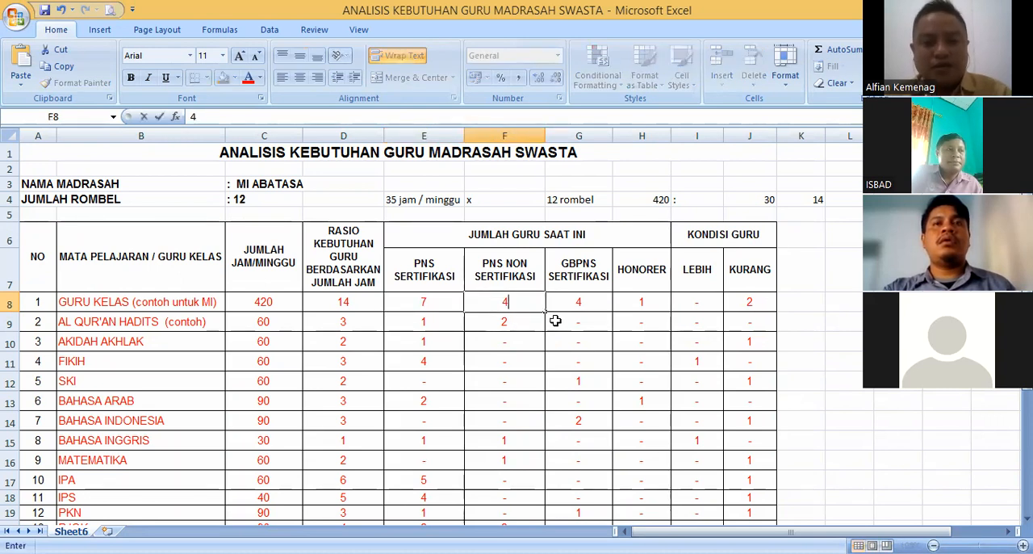
# - Mark GURU KELAS as a surplus, with LEBIH set to 2 and KURANG set to a dash
pyautogui.moveTo(427, 302); pyautogui.dragTo(641, 303)
pyautogui.click(751, 306)
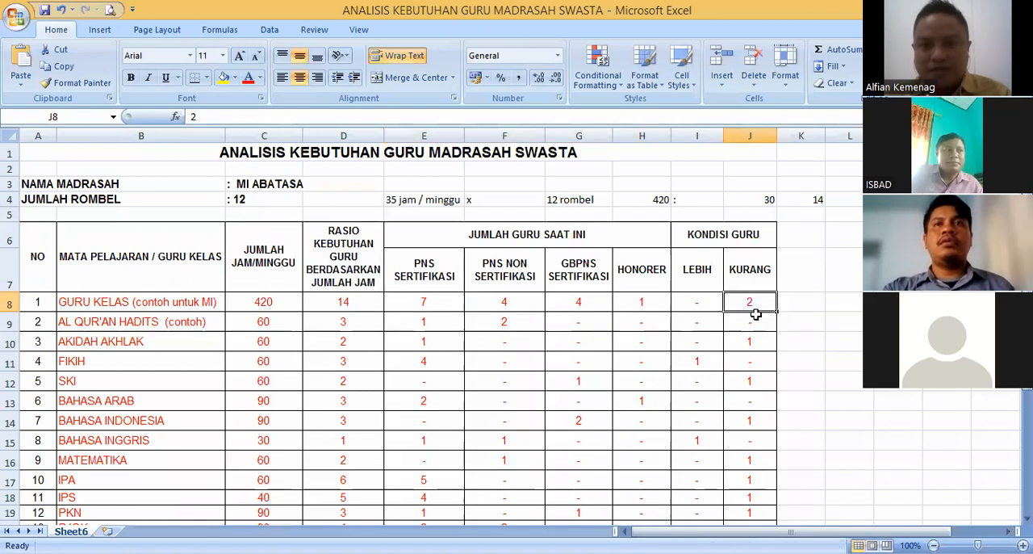
pyautogui.press('Delete')
pyautogui.click(699, 302)
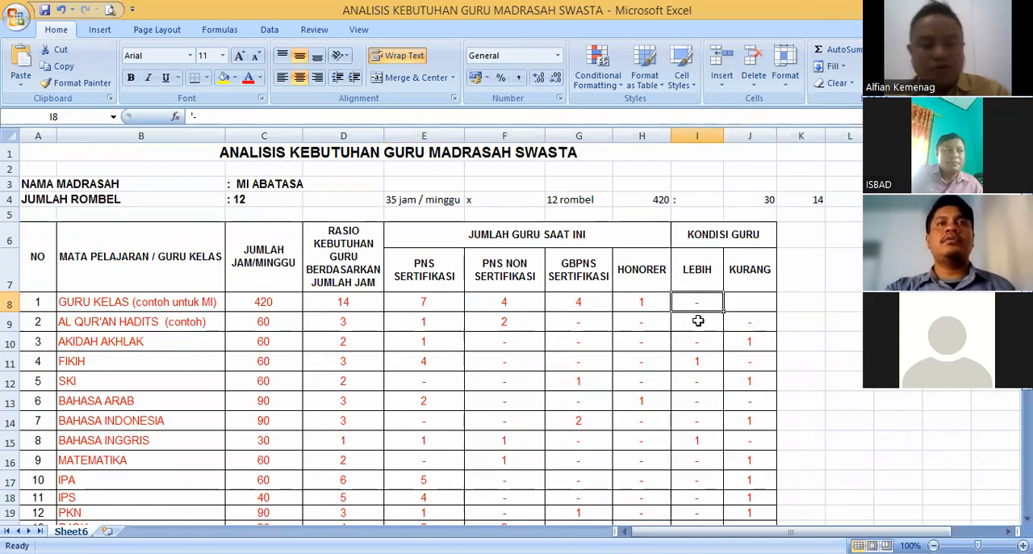
pyautogui.write('2')
pyautogui.click(749, 306)
pyautogui.click(751, 315)
pyautogui.click(693, 301)
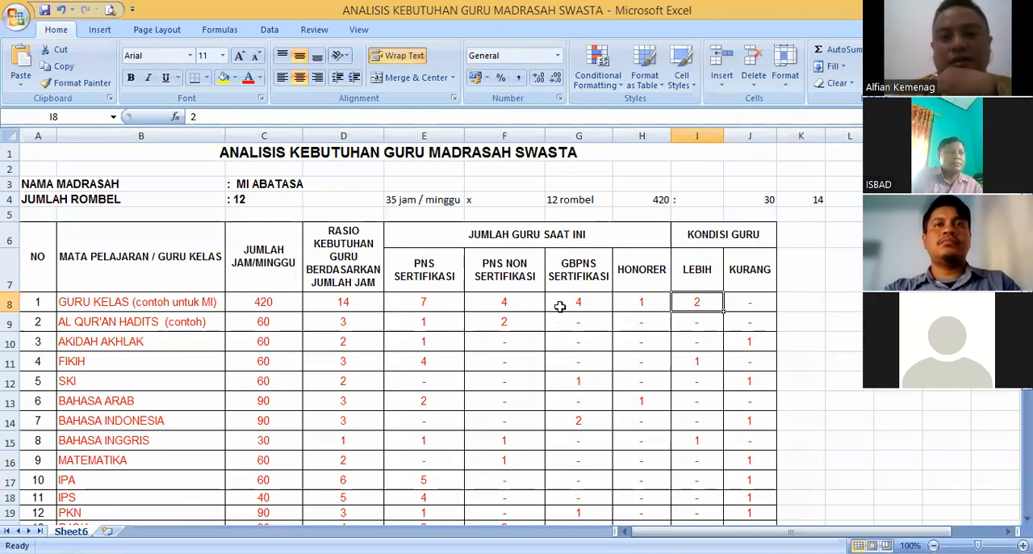
# - Set the GURU KELAS teacher counts back to 5 for PNS SERTIFIKASI and 2 for PNS NON SERTIFIKASI
pyautogui.click(427, 306)
pyautogui.write('5')
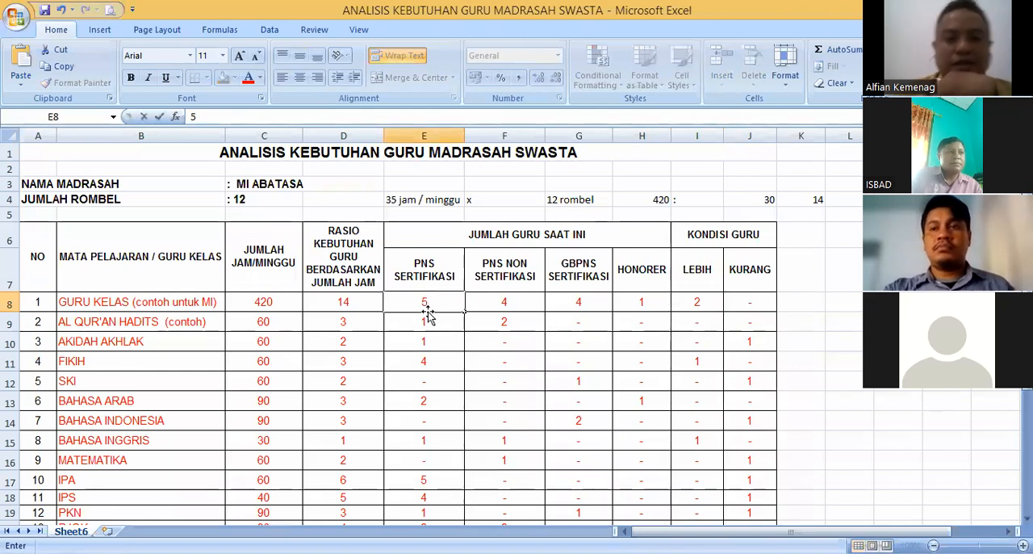
pyautogui.press('Tab')
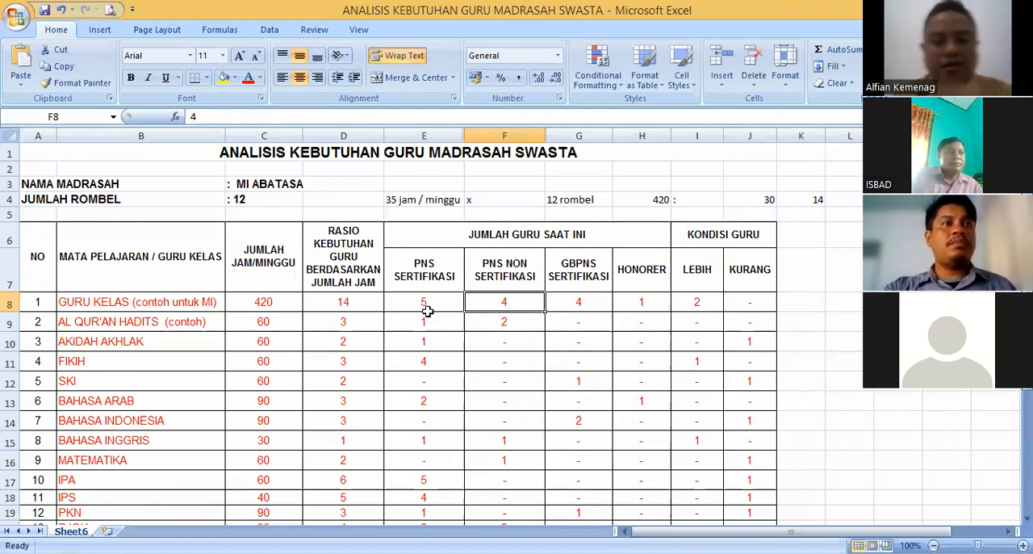
pyautogui.write('2')
pyautogui.press('Tab')
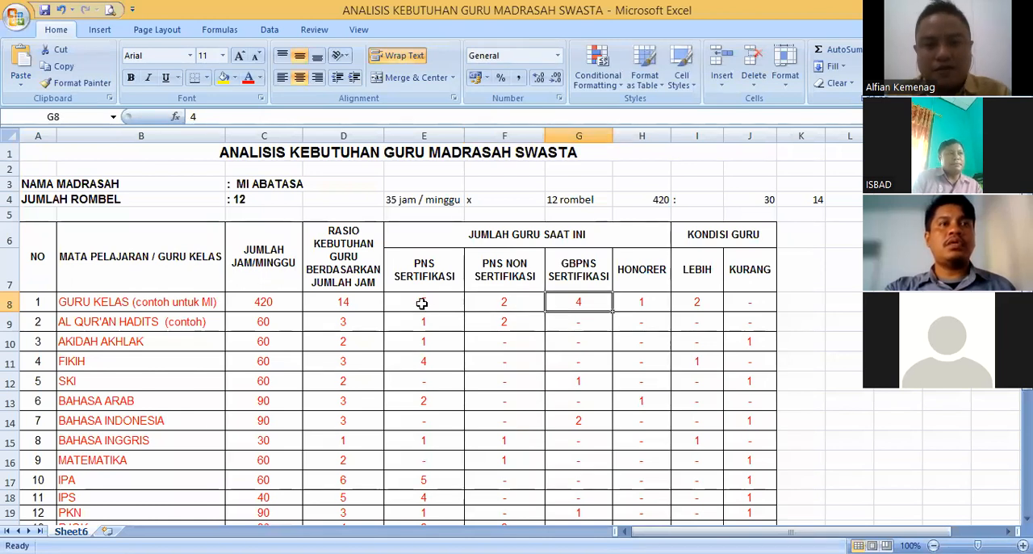
# - Mark GURU KELAS as a shortage again, with a dash for LEBIH and 2 for KURANG
pyautogui.moveTo(426, 306); pyautogui.dragTo(642, 297)
pyautogui.click(698, 304)
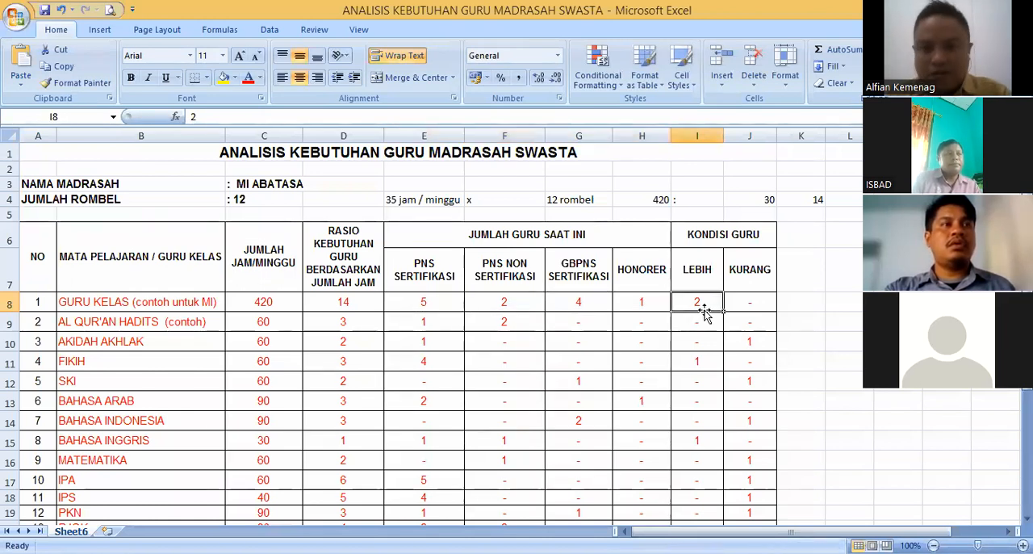
pyautogui.write("'-")
pyautogui.press('Tab')
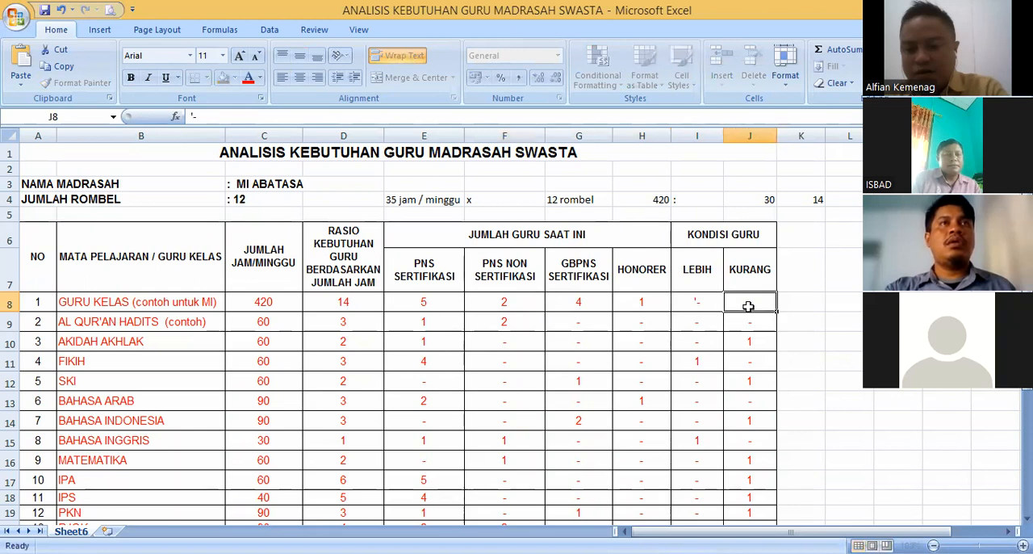
pyautogui.write('2')
pyautogui.press('Return')
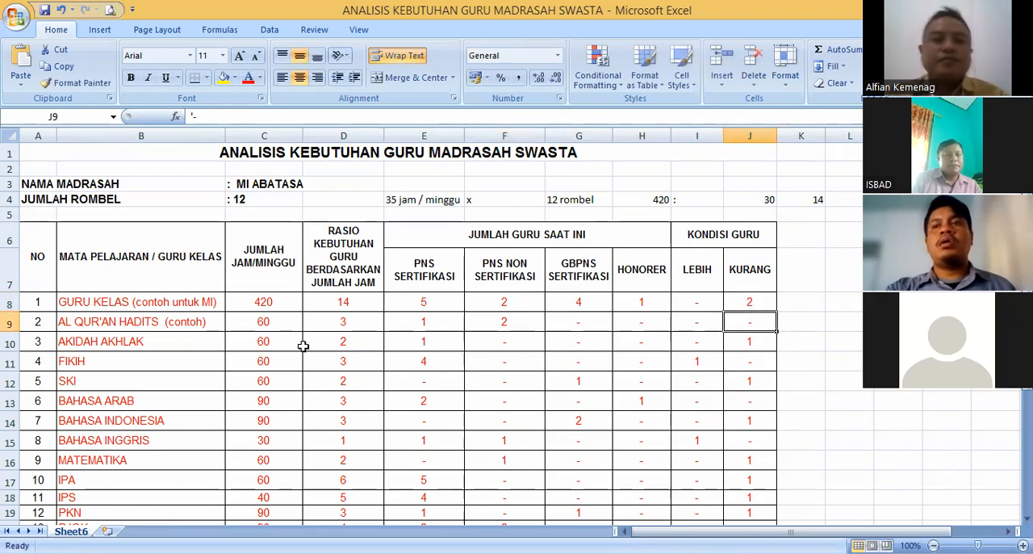
# - Shade the GURU KELAS row green from the NO column to the KURANG column
pyautogui.moveTo(37, 302); pyautogui.dragTo(746, 293)
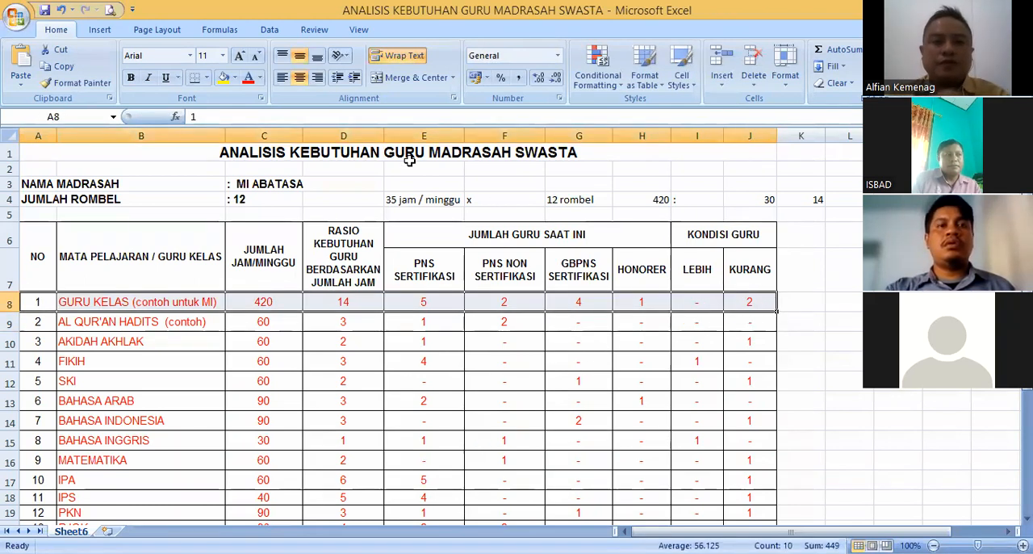
pyautogui.click(235, 78)
pyautogui.click(273, 191)
pyautogui.click(342, 341)
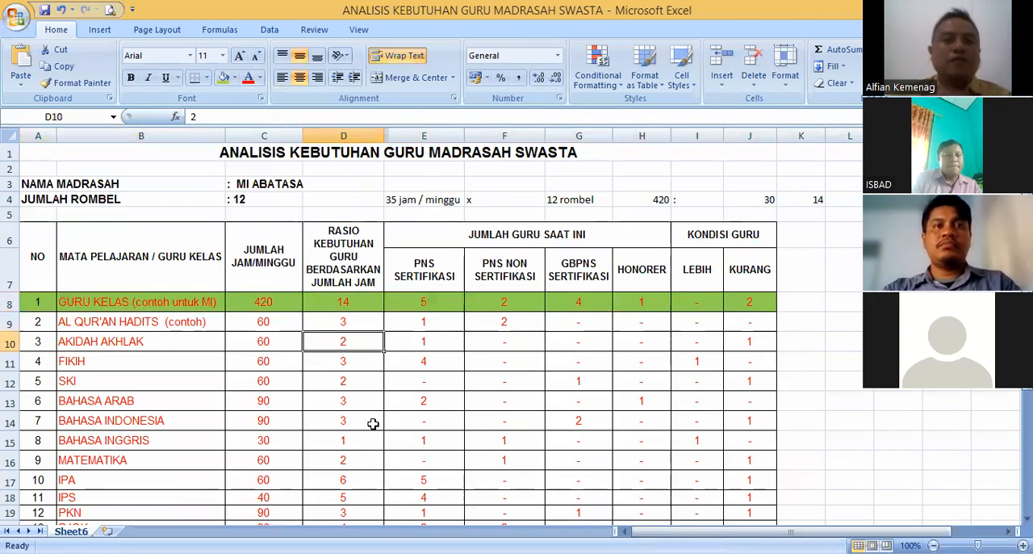
pyautogui.click(484, 305)
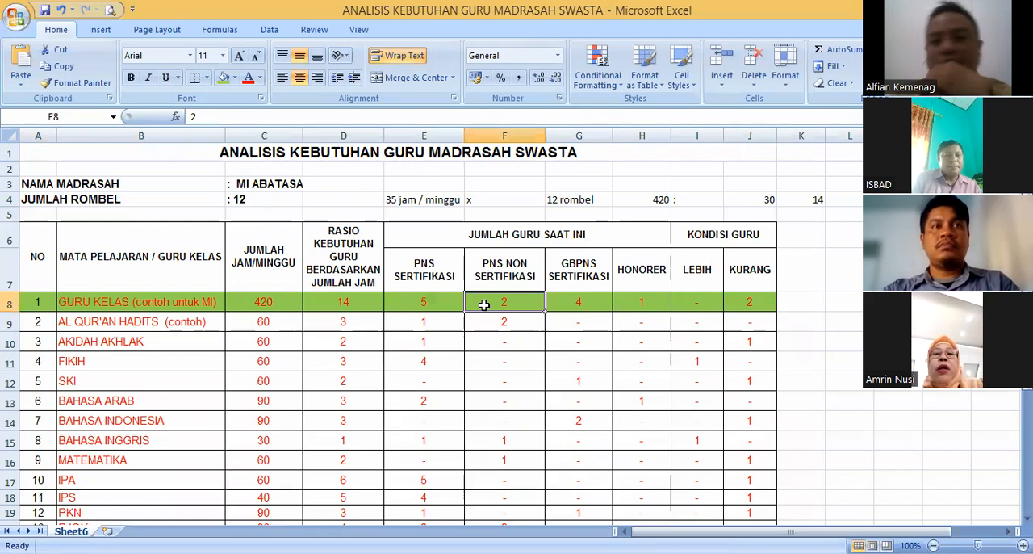
pyautogui.click(442, 304)
pyautogui.click(491, 303)
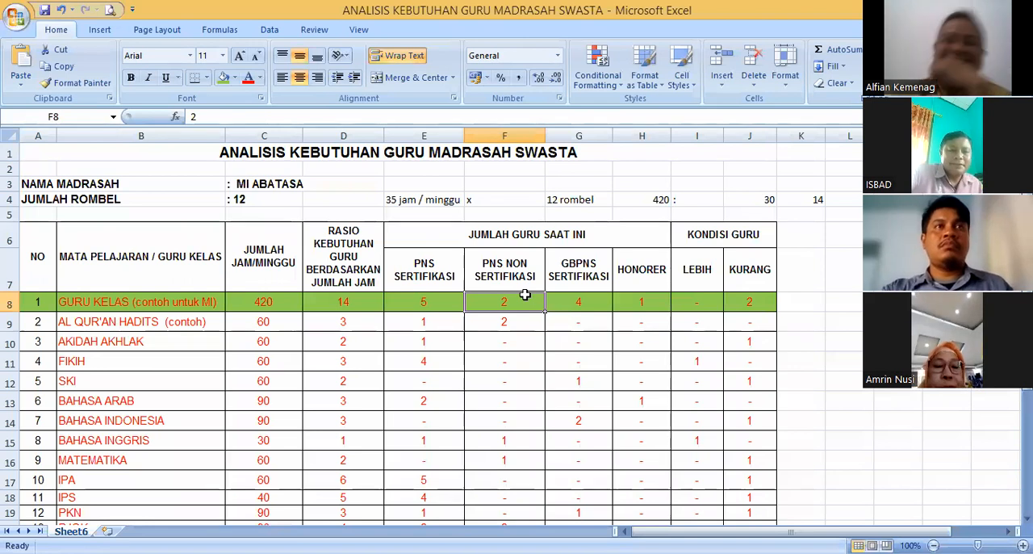
pyautogui.click(578, 307)
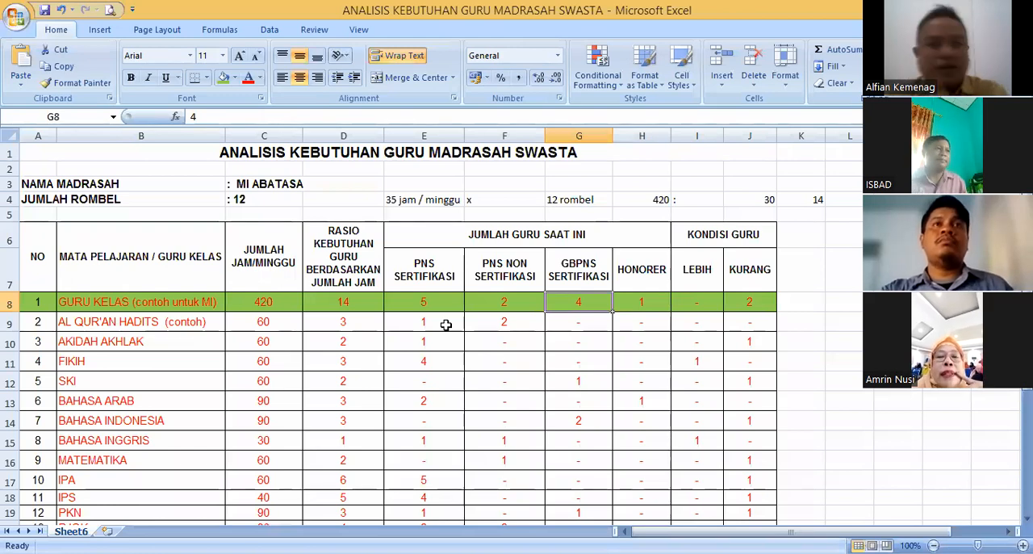
# - Review the subject rows from AL QUR'AN HADITS to BAHASA ARAB and the AL QUR'AN HADITS weekly hours
pyautogui.click(133, 324)
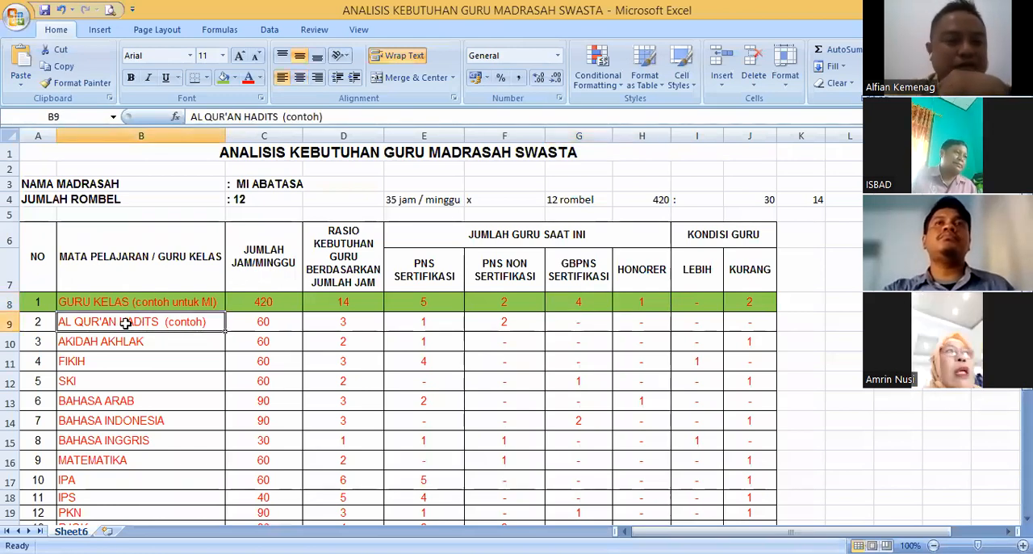
pyautogui.scroll(-3, 184, 355)
pyautogui.scroll(2, 184, 355)
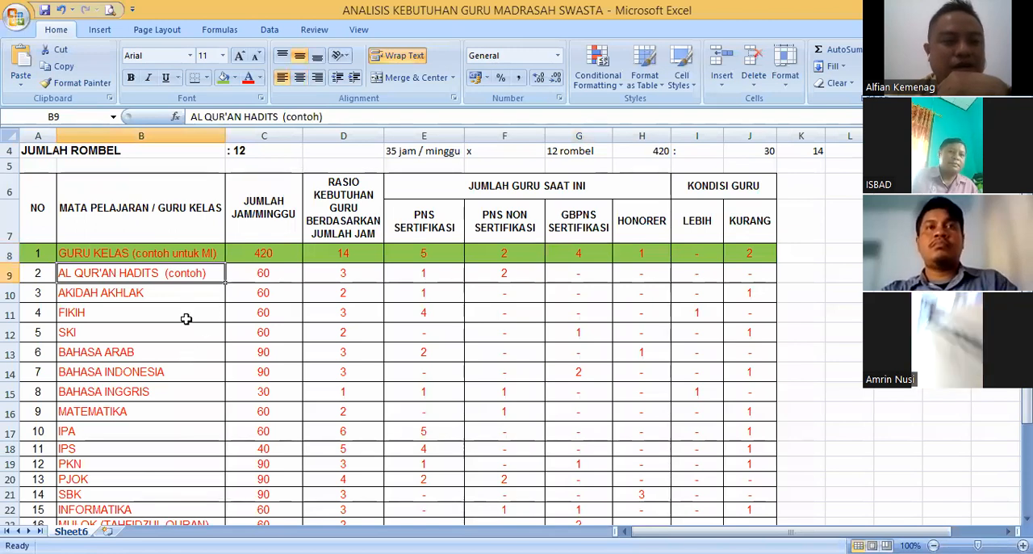
pyautogui.scroll(-1, 188, 357)
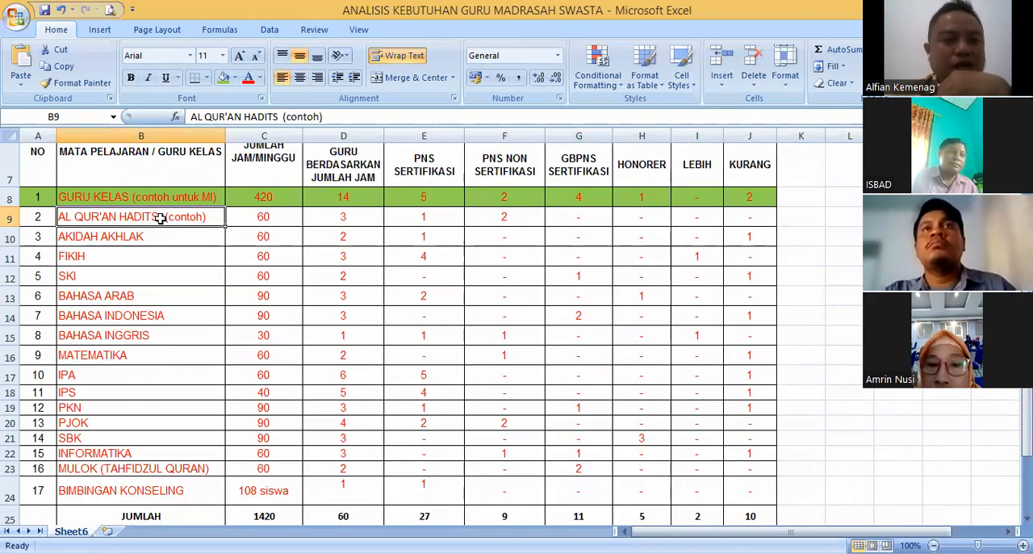
pyautogui.moveTo(156, 218); pyautogui.dragTo(168, 299)
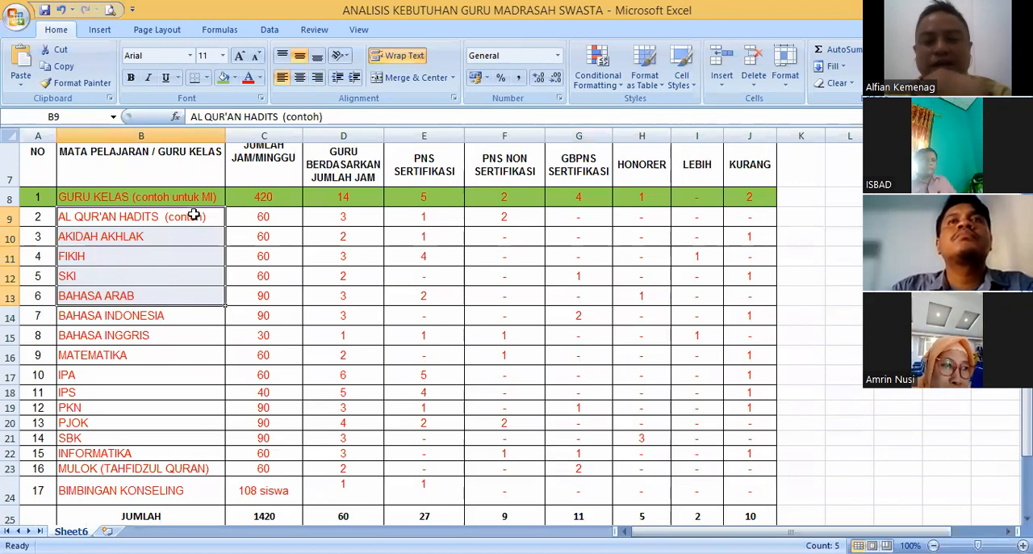
pyautogui.moveTo(194, 215); pyautogui.dragTo(192, 300)
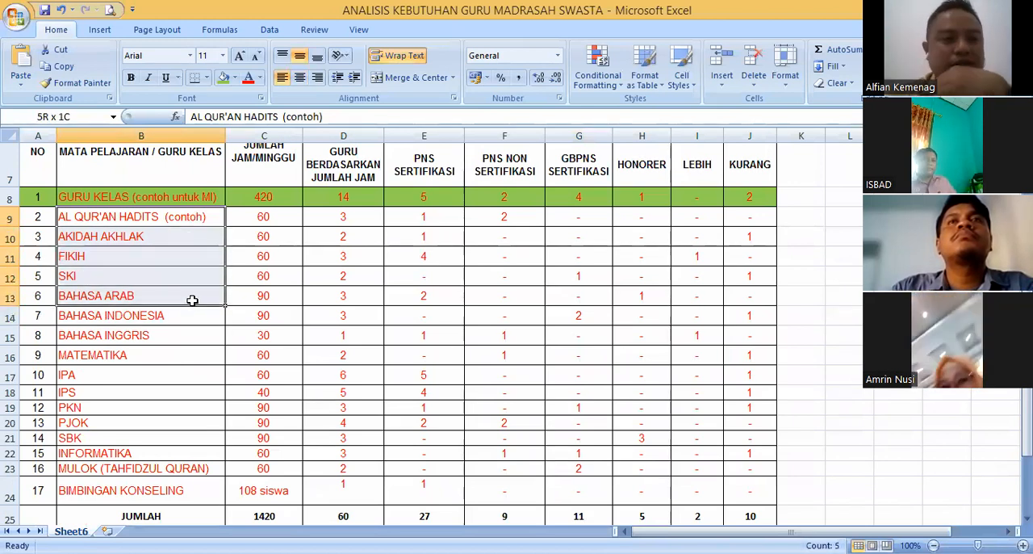
pyautogui.click(277, 219)
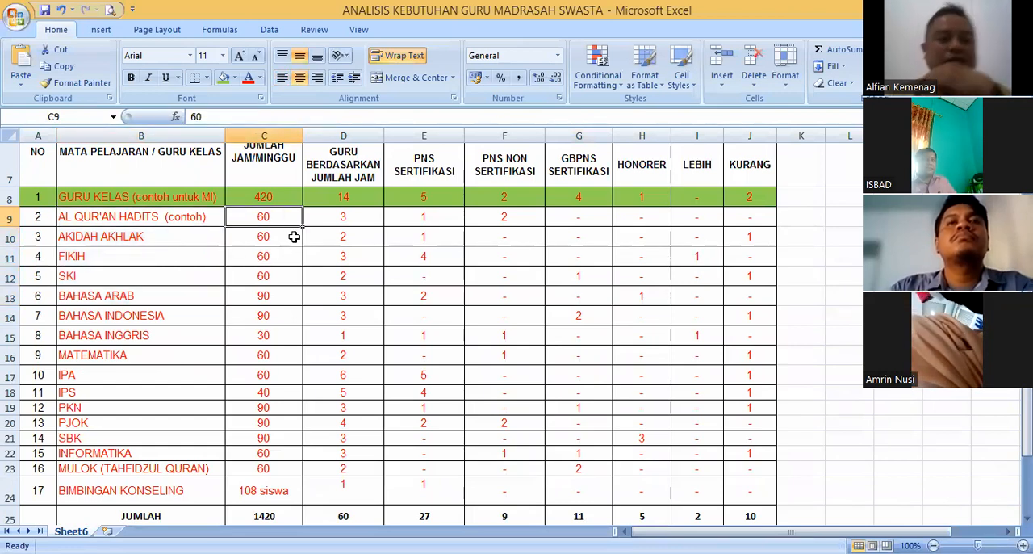
# - Set AL QUR'AN HADITS to 24 hours per week and a required teacher ratio of 1
pyautogui.scroll(2, 293, 236)
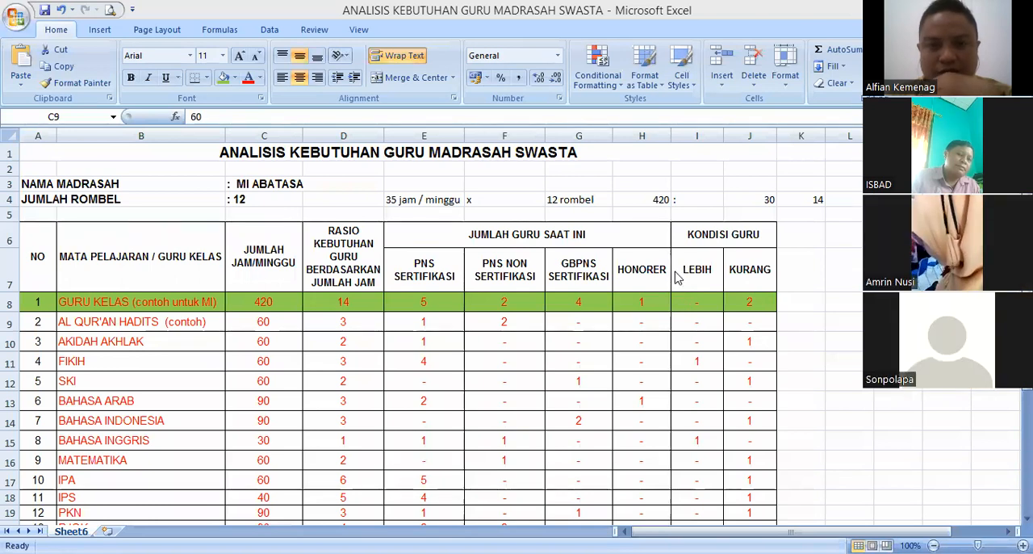
pyautogui.click(283, 323)
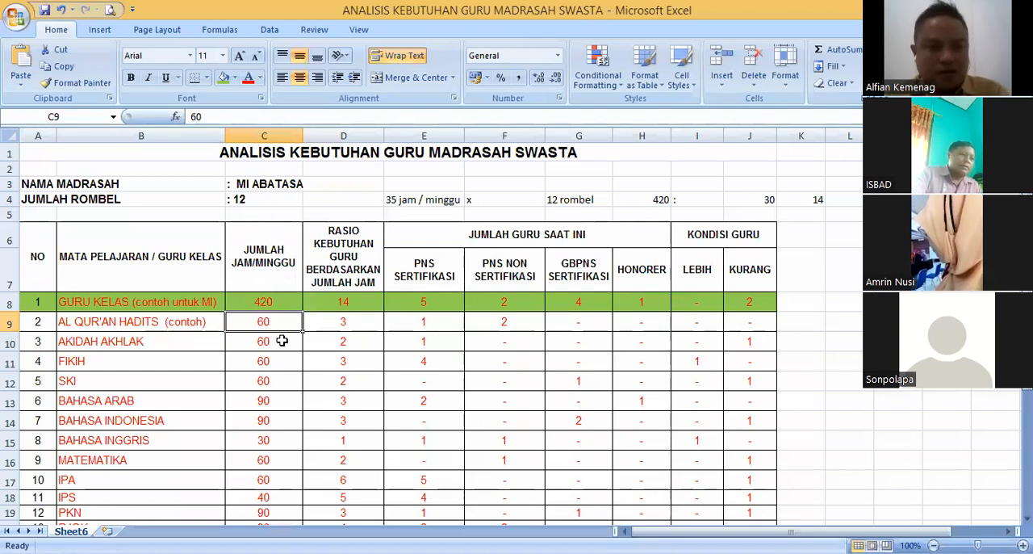
pyautogui.write('24')
pyautogui.press('Tab')
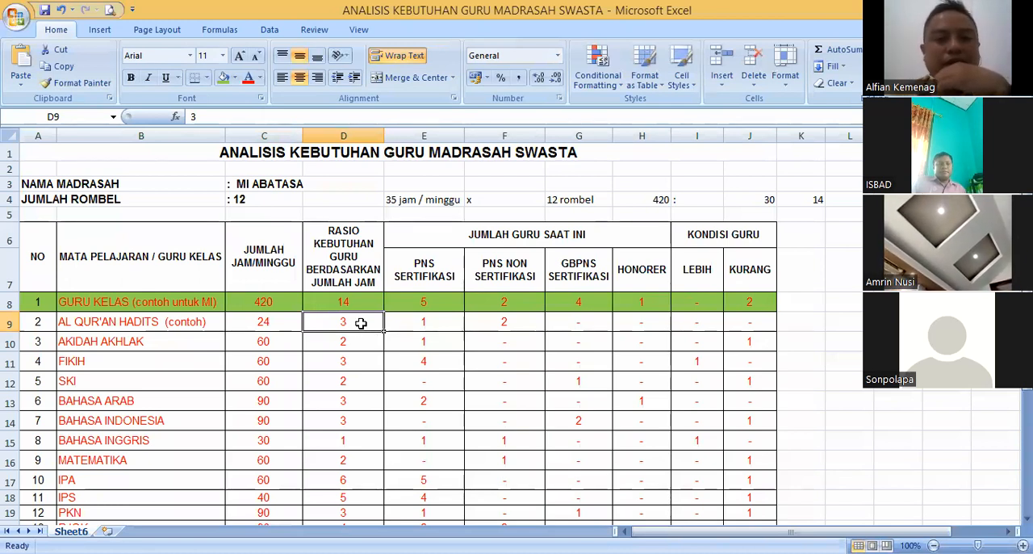
pyautogui.write('1')
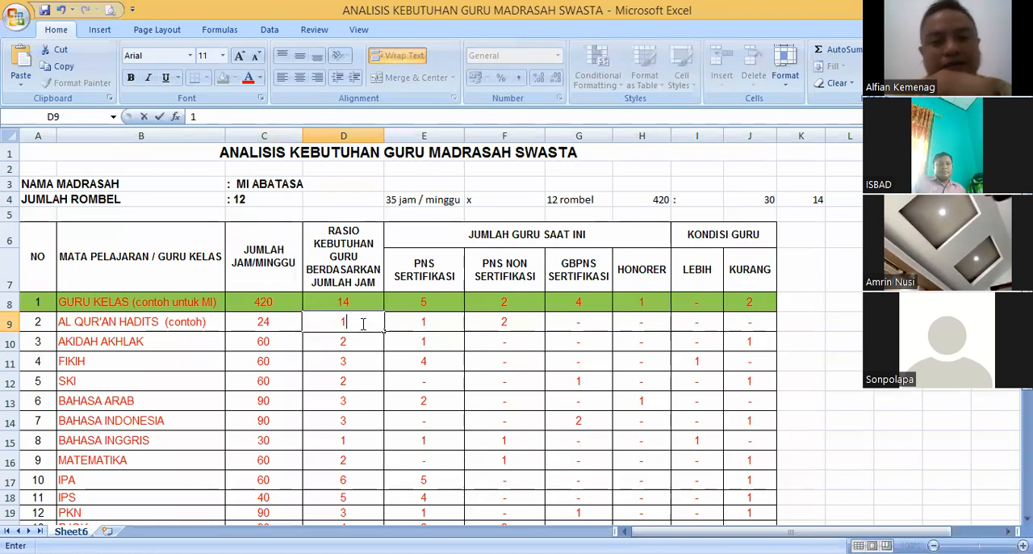
pyautogui.click(408, 322)
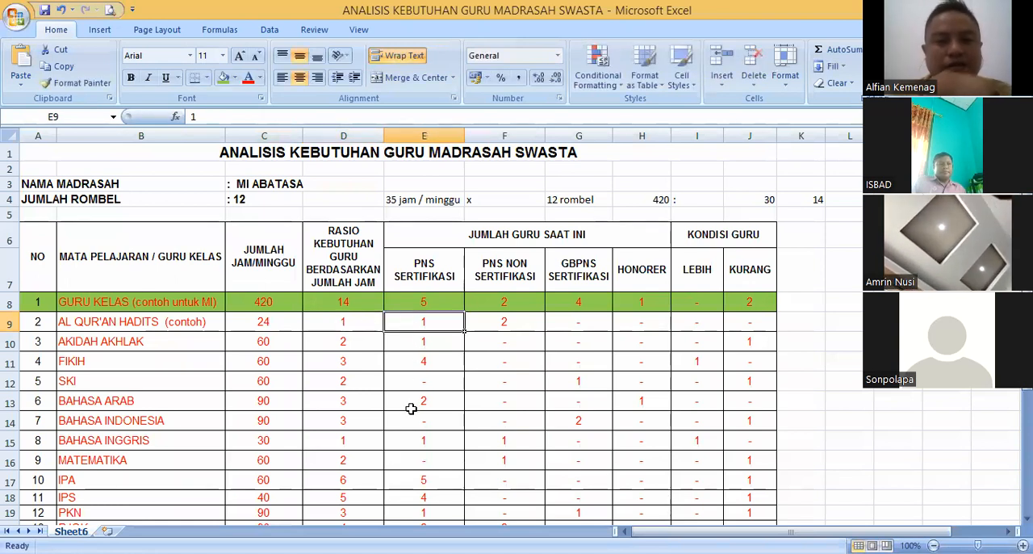
# - Replace the AL QUR'AN HADITS count under PNS NON SERTIFIKASI with a dash
pyautogui.click(506, 326)
pyautogui.press('Delete')
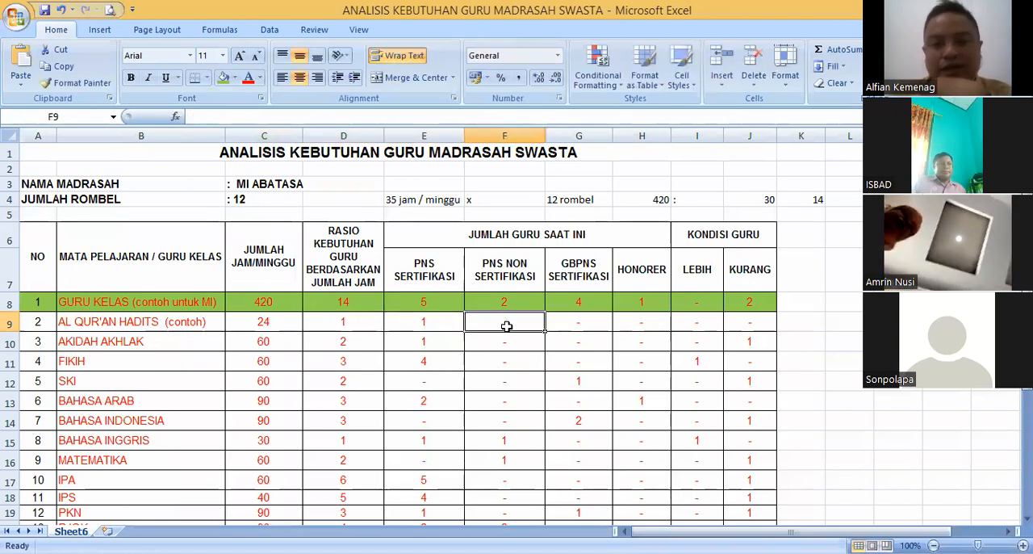
pyautogui.click(428, 323)
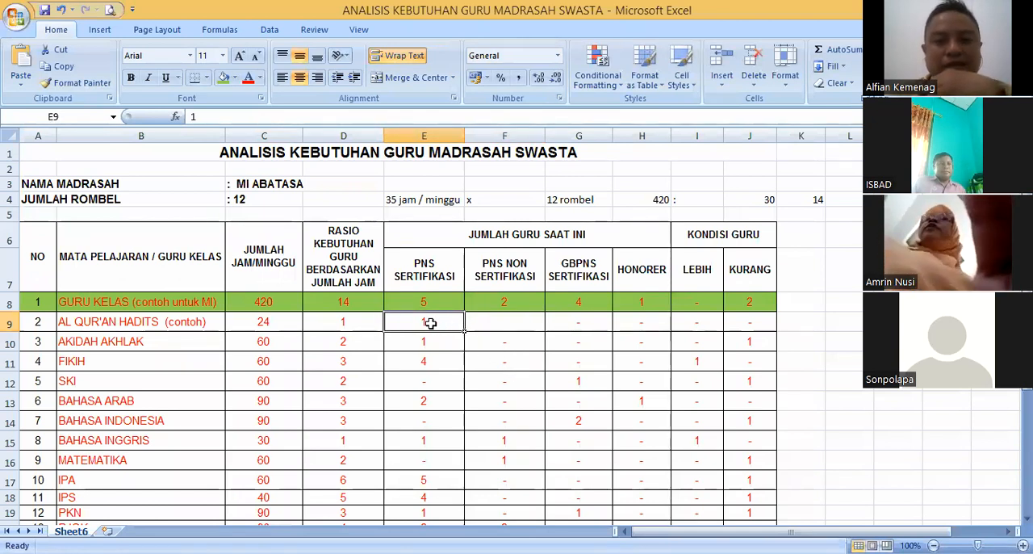
pyautogui.click(517, 328)
pyautogui.write("'-")
pyautogui.press('Return')
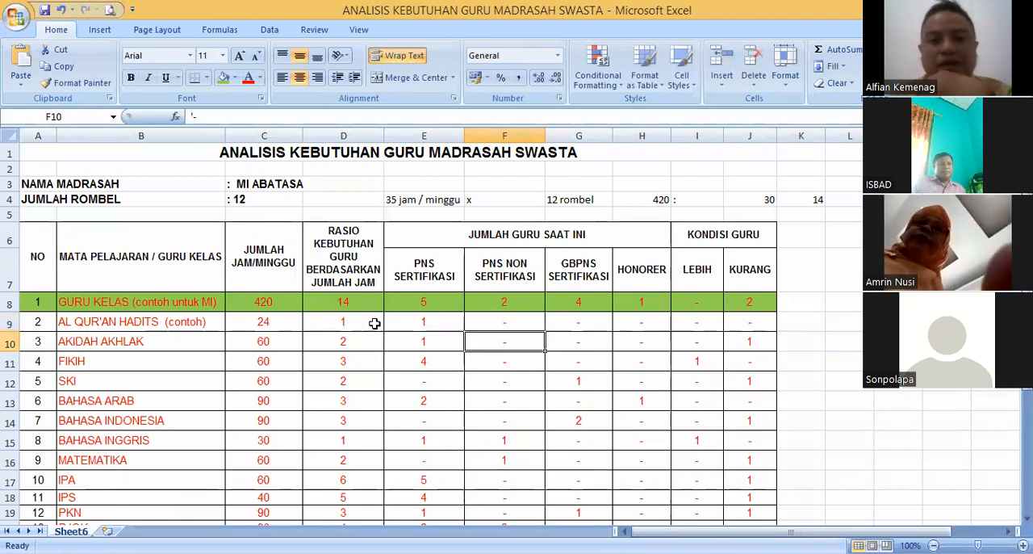
pyautogui.moveTo(300, 323); pyautogui.dragTo(749, 322)
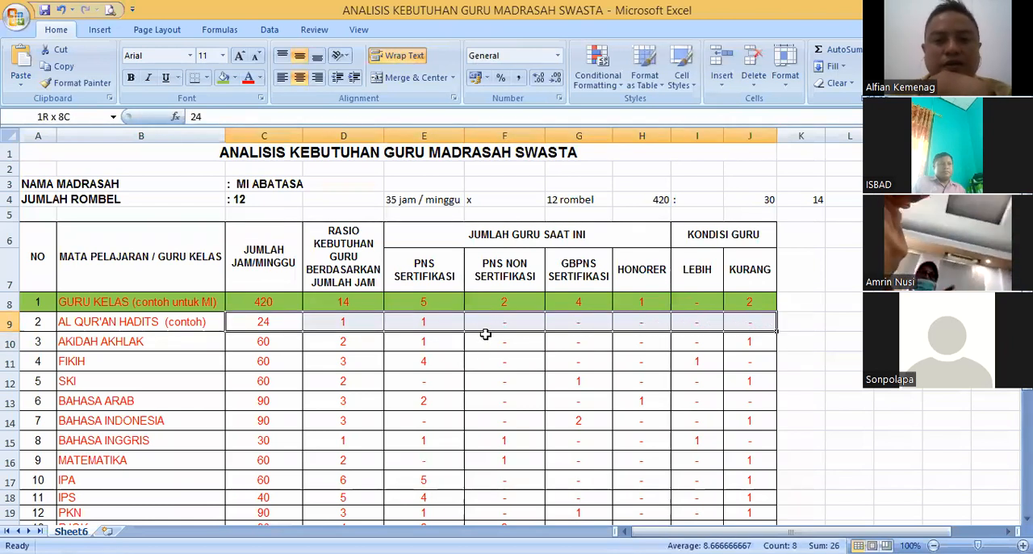
# - Copy the 24 weekly hours of AL QUR'AN HADITS down through AKIDAH AKHLAK, FIKIH, SKI and BAHASA ARAB
pyautogui.click(427, 336)
pyautogui.click(263, 343)
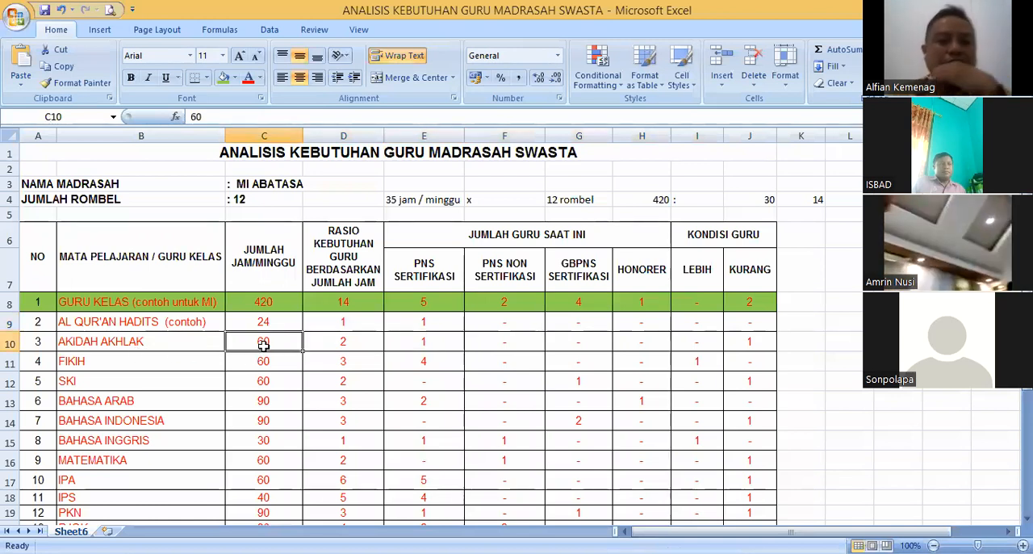
pyautogui.click(274, 322)
pyautogui.moveTo(303, 331); pyautogui.dragTo(295, 401)
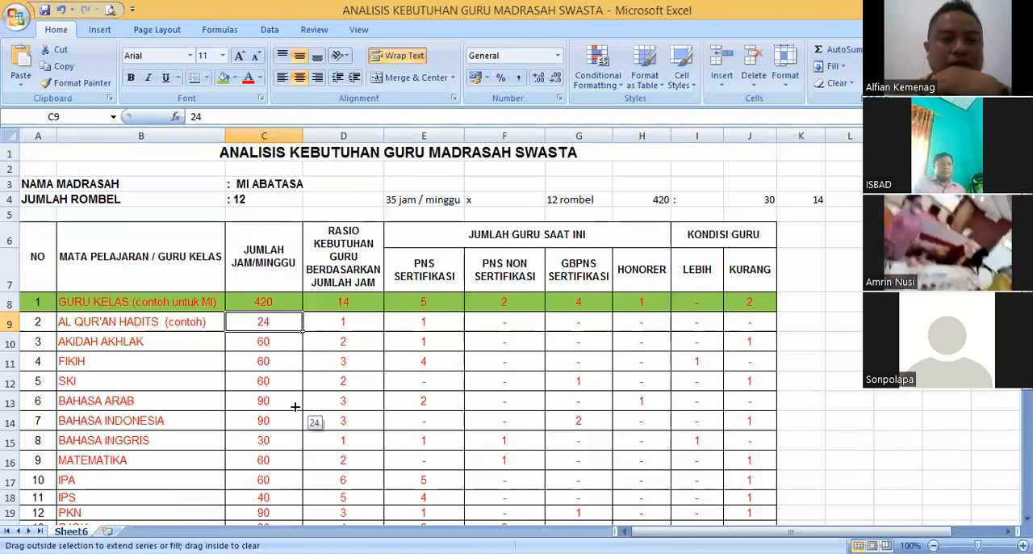
pyautogui.click(282, 379)
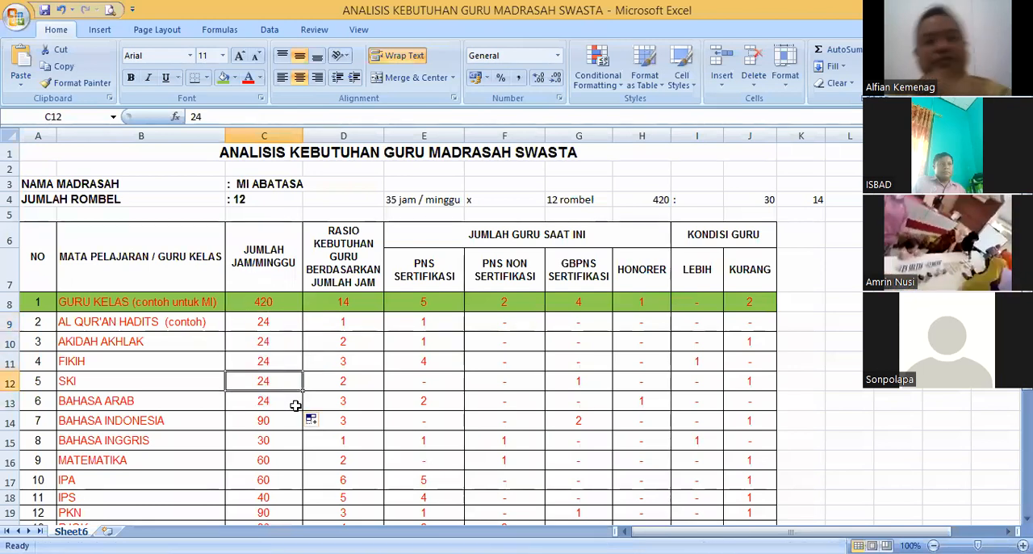
# - Copy the required teacher ratio of 1 from AL QUR'AN HADITS down to BAHASA ARAB
pyautogui.click(342, 323)
pyautogui.moveTo(384, 331); pyautogui.dragTo(381, 356)
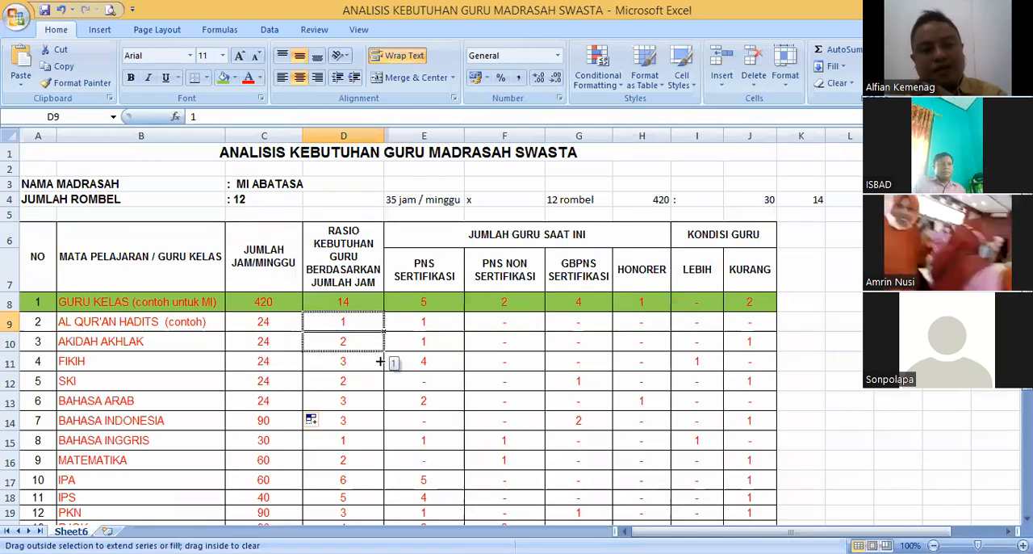
pyautogui.moveTo(375, 390); pyautogui.dragTo(374, 399)
pyautogui.click(369, 376)
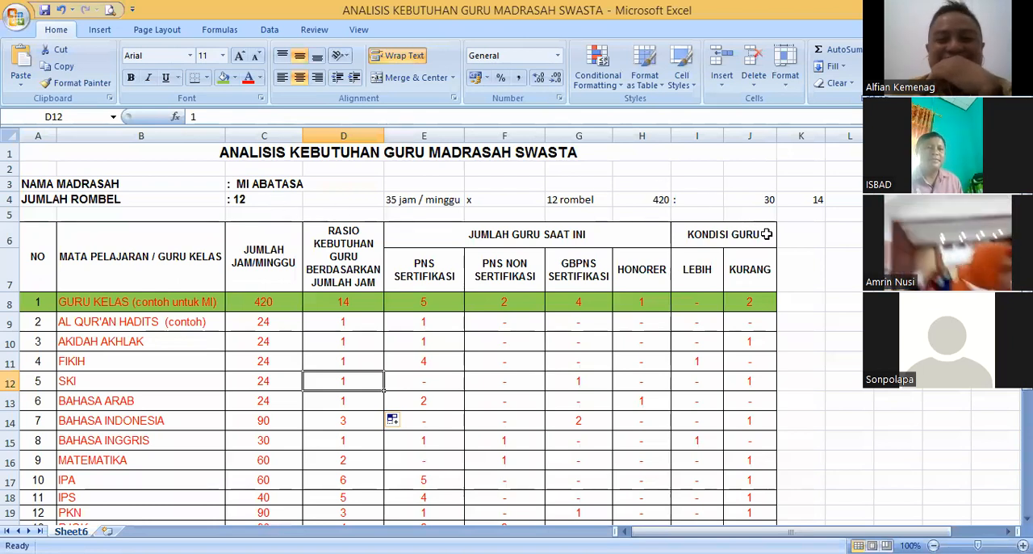
pyautogui.click(555, 179)
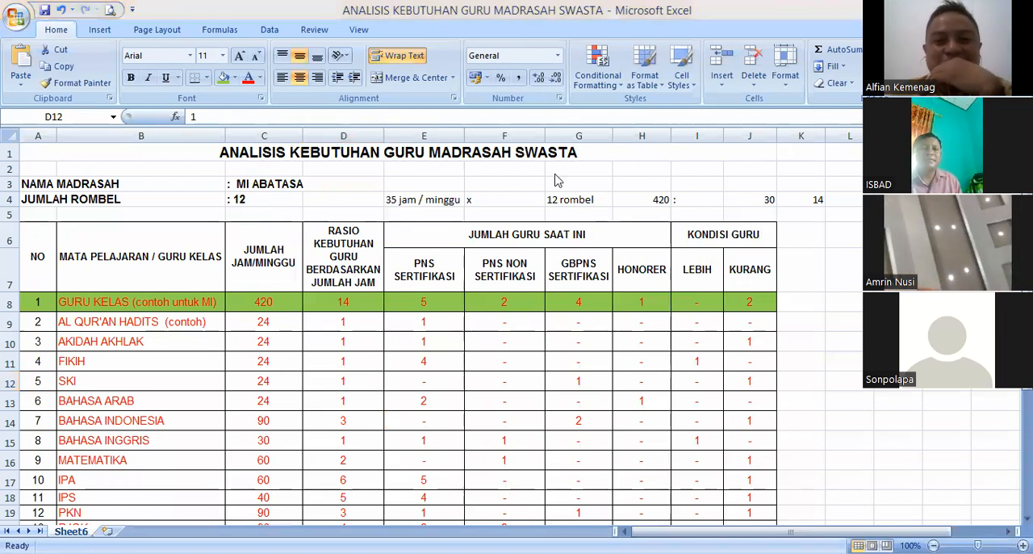
pyautogui.click(267, 374)
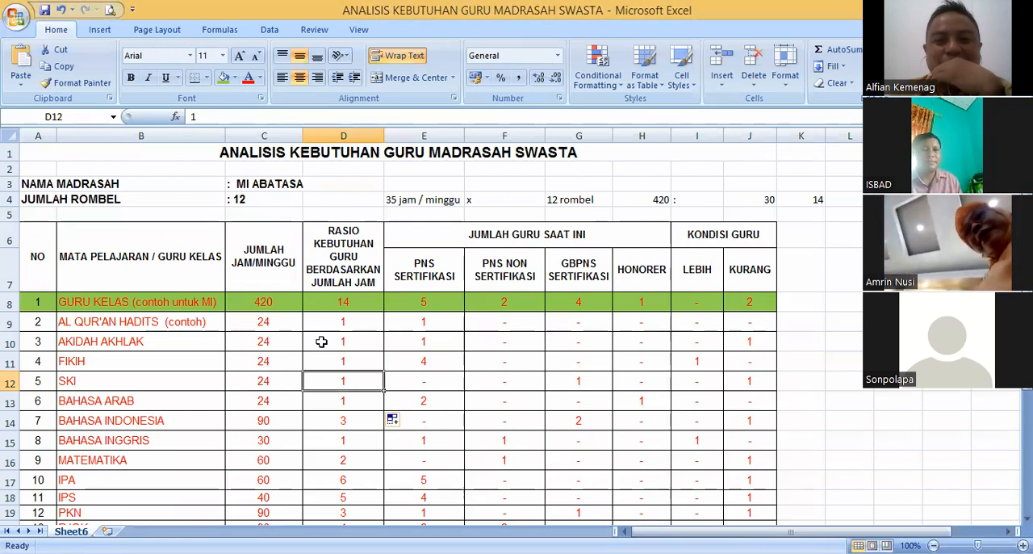
pyautogui.click(450, 318)
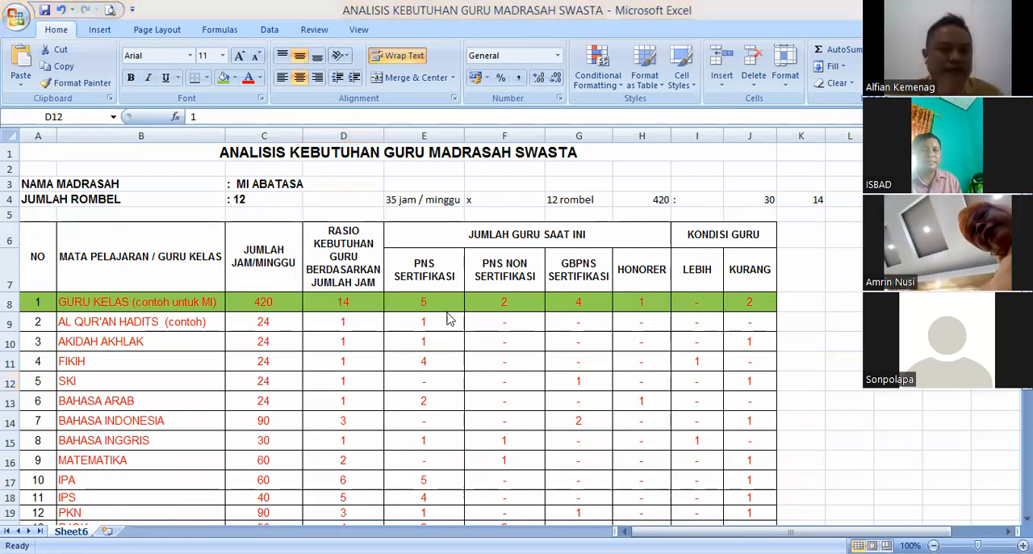
# - Merge and center the required-ratio cells from AL QUR'AN HADITS to BAHASA ARAB, keeping only the uppermost value
pyautogui.click(343, 323)
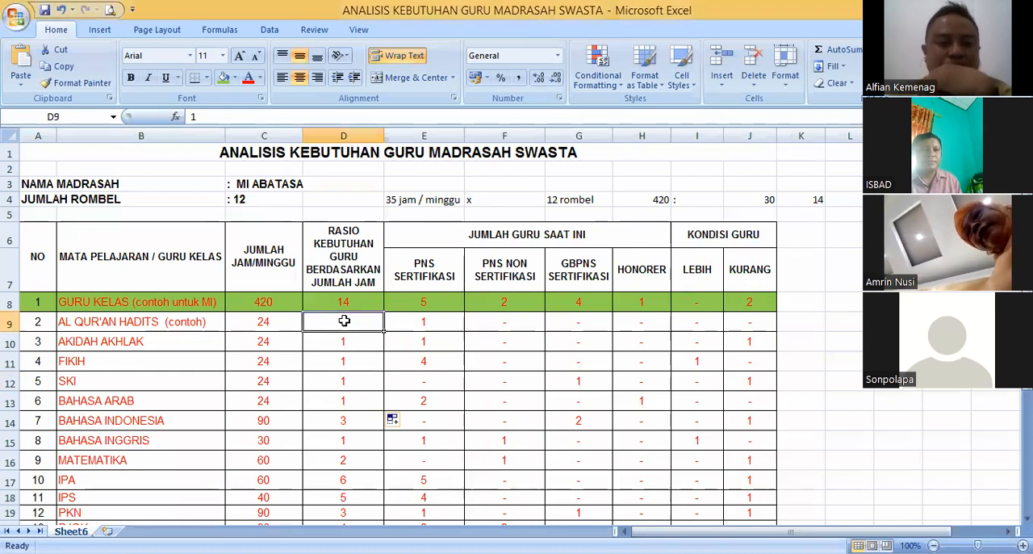
pyautogui.moveTo(346, 322); pyautogui.dragTo(345, 395)
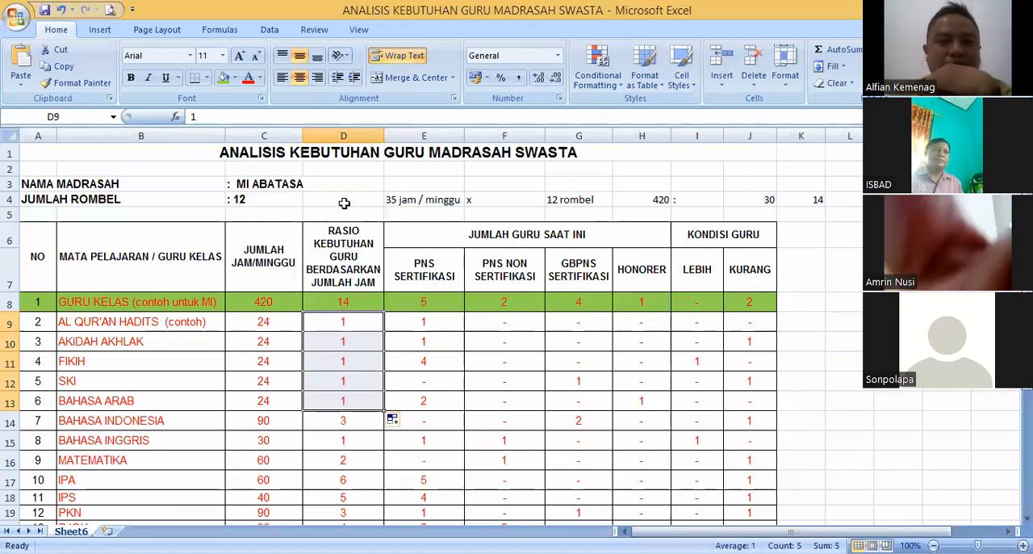
pyautogui.click(410, 81)
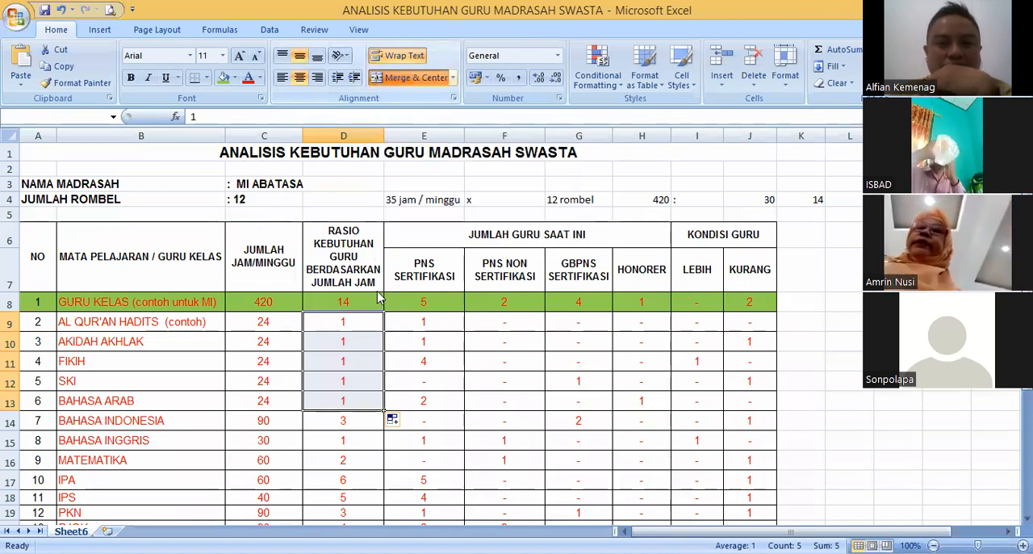
pyautogui.click(394, 77)
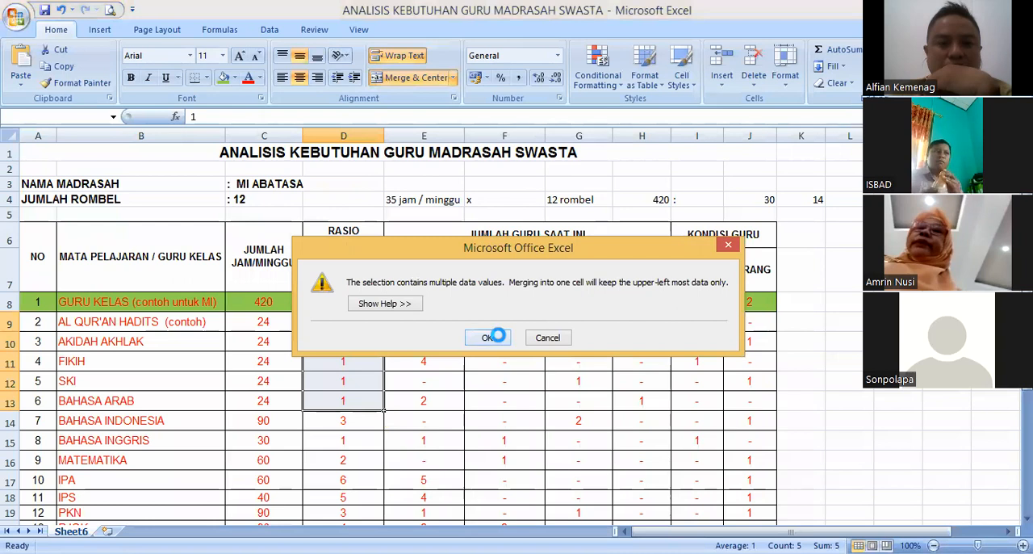
pyautogui.click(487, 337)
pyautogui.click(395, 374)
pyautogui.click(358, 367)
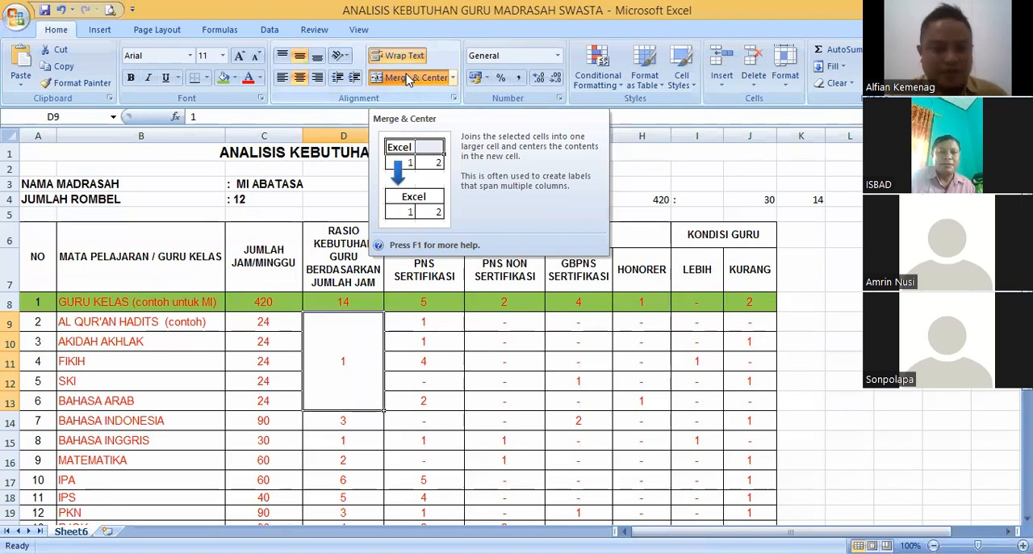
pyautogui.click(444, 347)
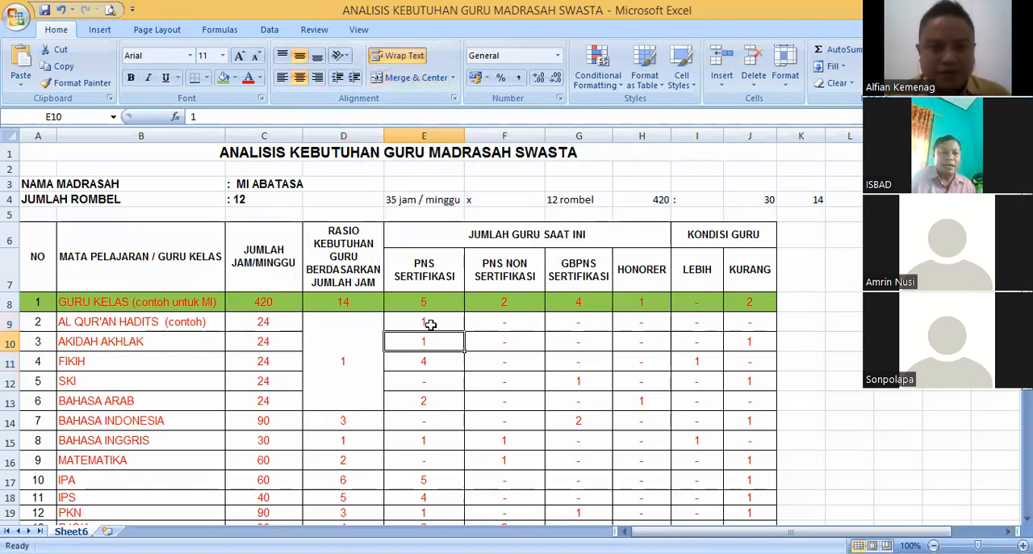
pyautogui.click(432, 356)
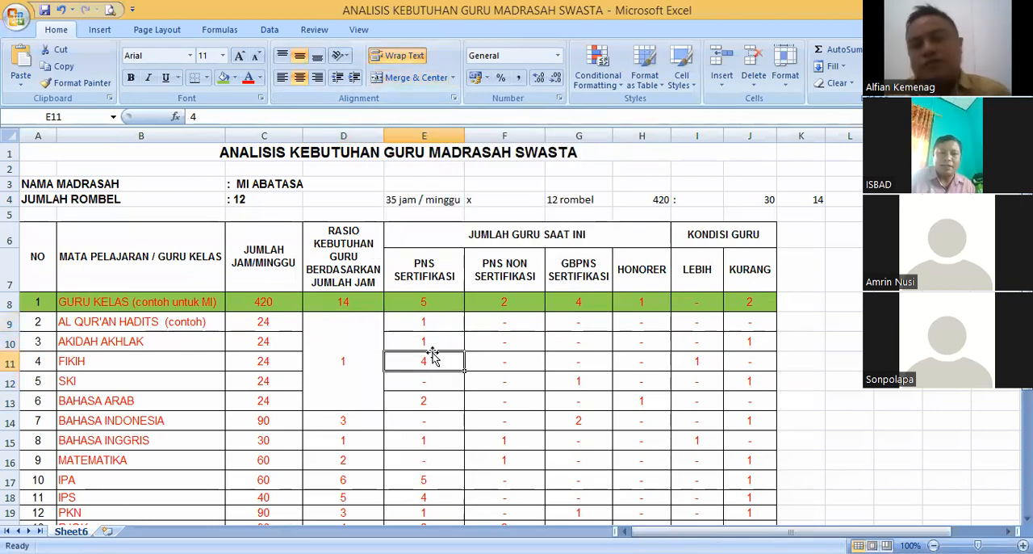
# - Split the merged ratio cell and restore a ratio of 1 for each subject from AL QUR'AN HADITS to BAHASA ARAB
pyautogui.click(348, 340)
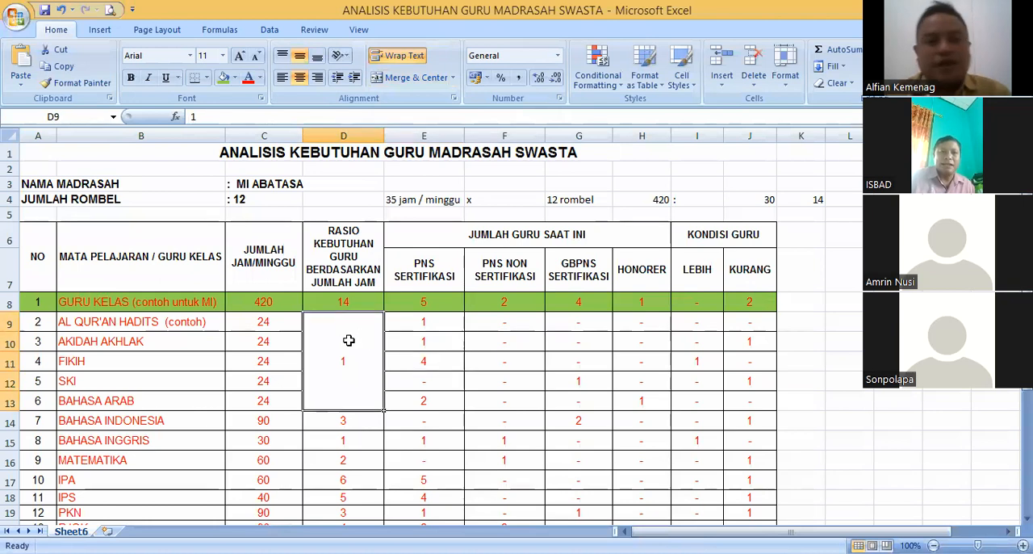
pyautogui.click(401, 76)
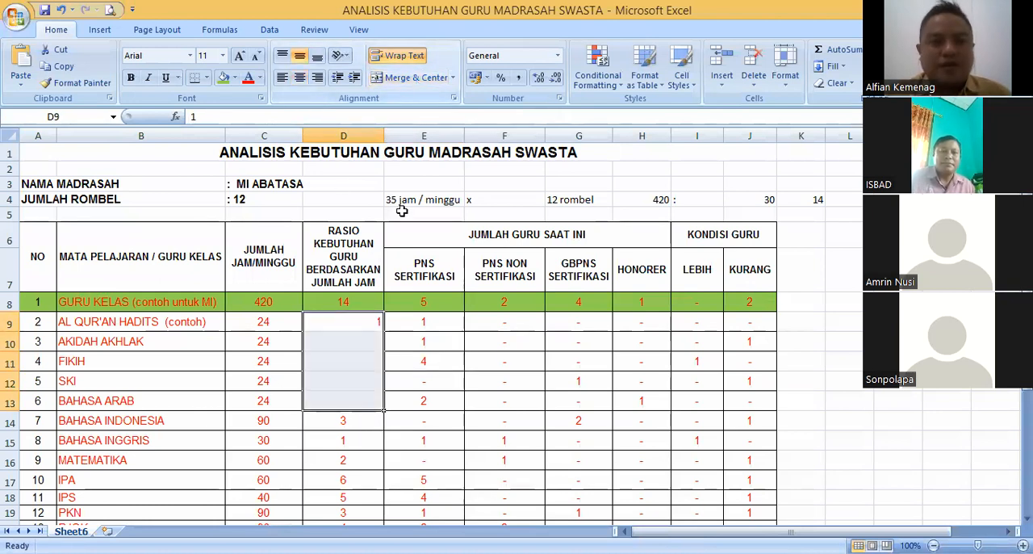
pyautogui.click(354, 322)
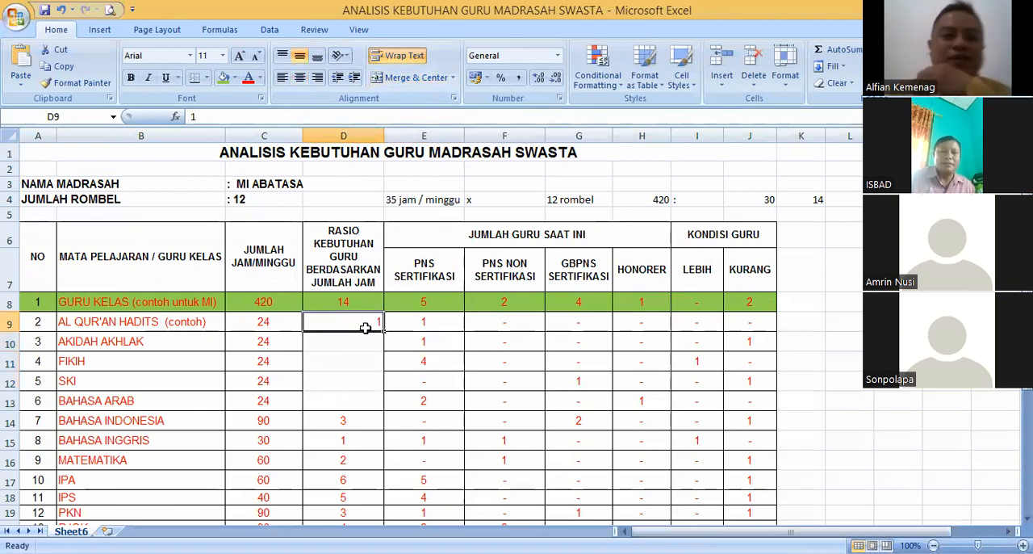
pyautogui.click(414, 322)
pyautogui.moveTo(465, 330); pyautogui.dragTo(375, 407)
pyautogui.click(369, 326)
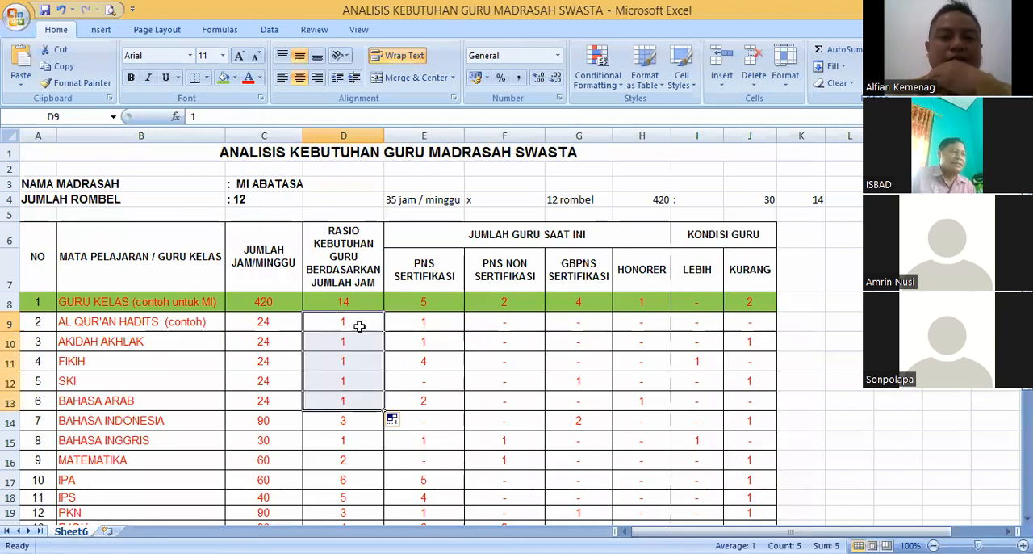
pyautogui.moveTo(347, 322); pyautogui.dragTo(348, 360)
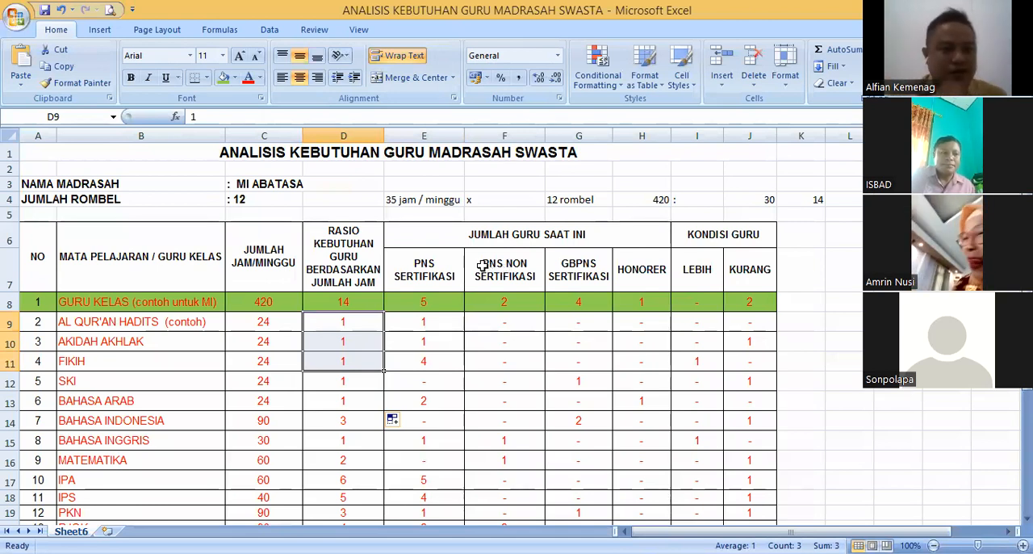
# - Set PJOK to 48 hours per week and a required teacher ratio of 2
pyautogui.scroll(-2, 482, 266)
pyautogui.click(335, 300)
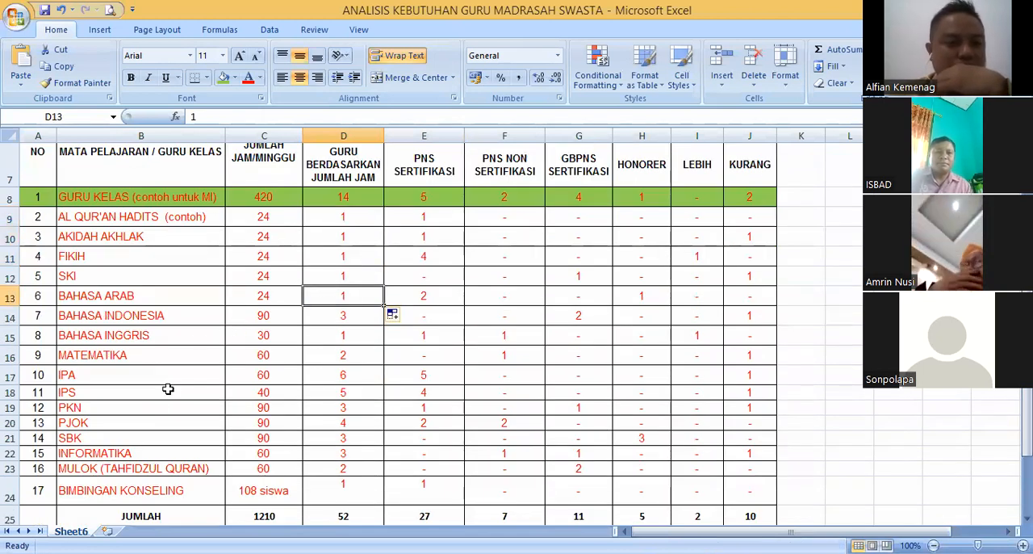
pyautogui.click(146, 423)
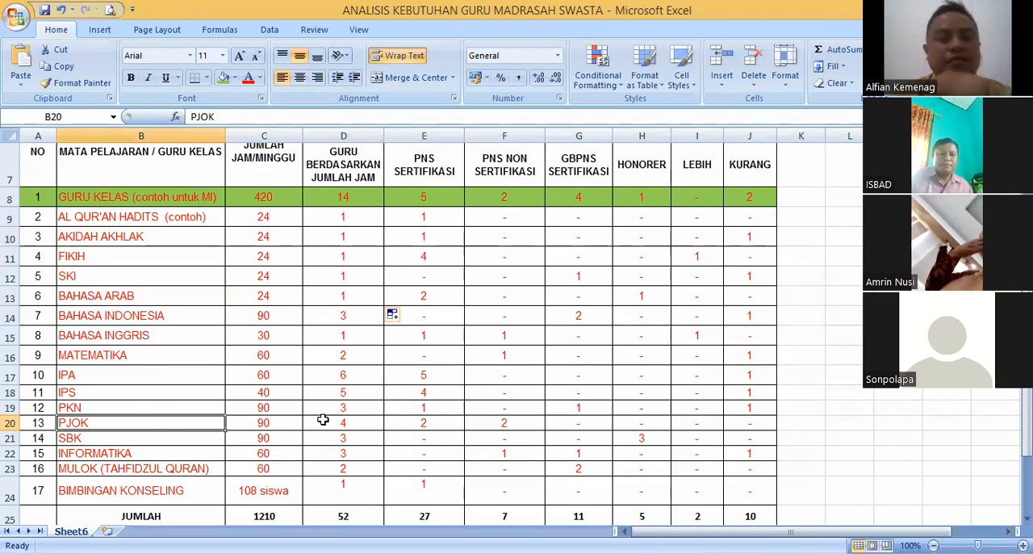
pyautogui.click(273, 426)
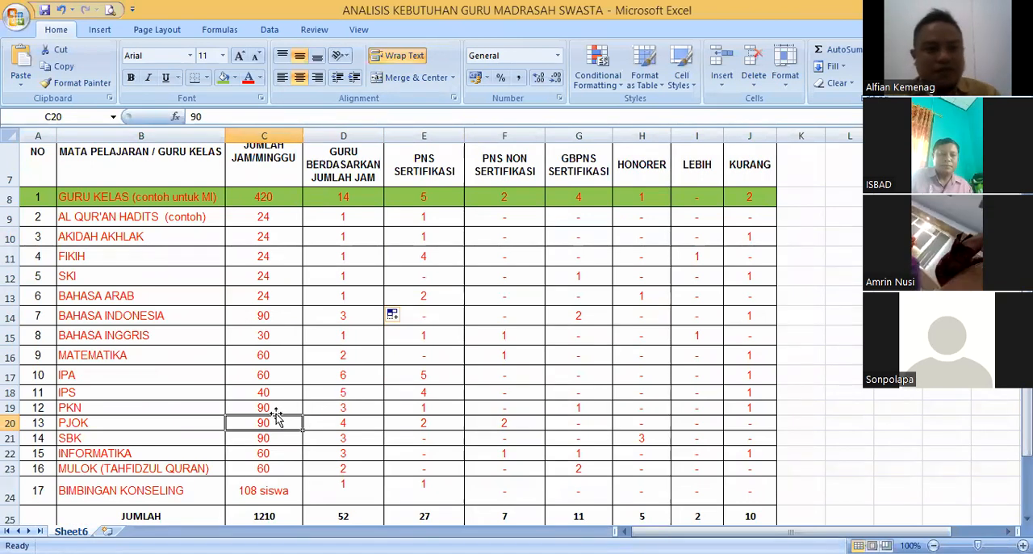
pyautogui.click(190, 421)
pyautogui.click(261, 422)
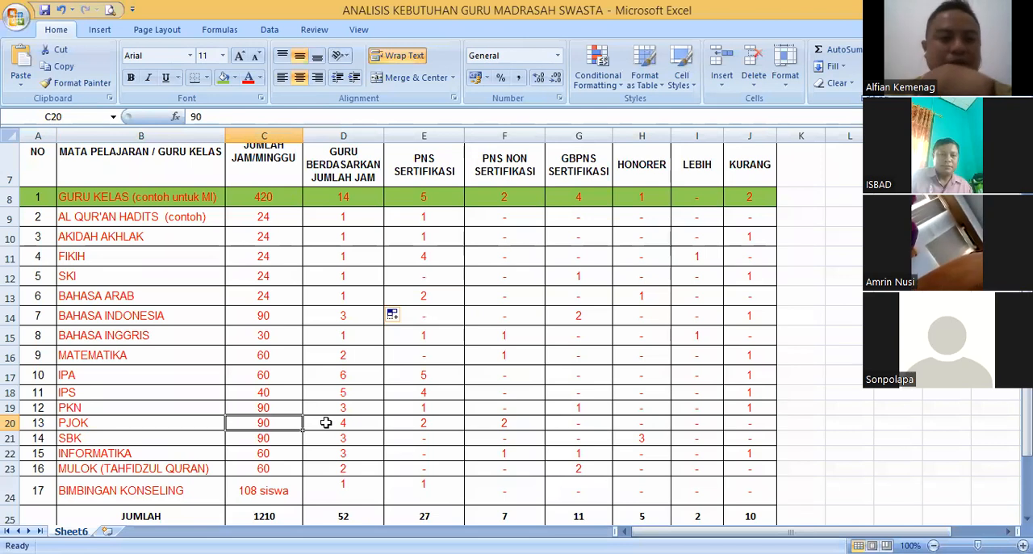
pyautogui.scroll(1, 343, 426)
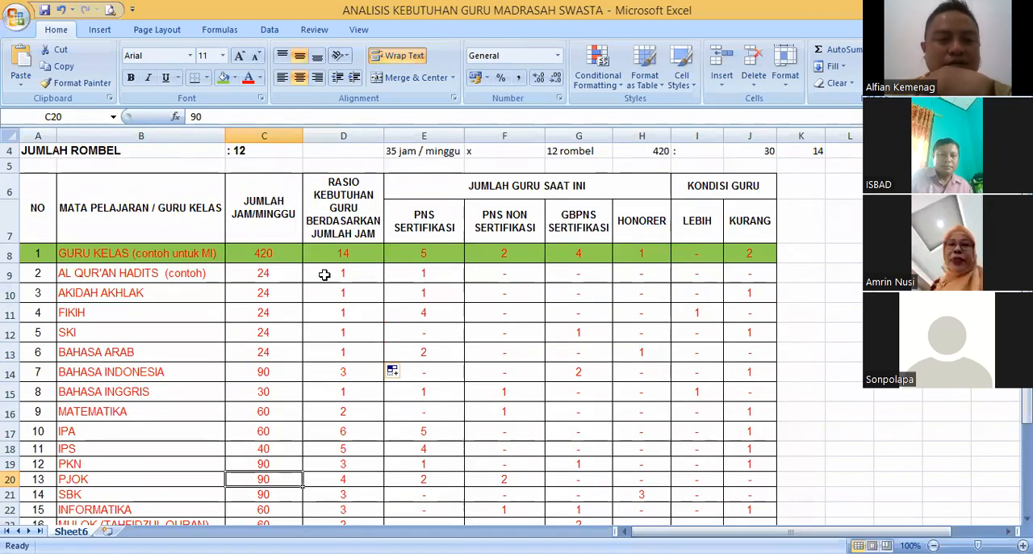
pyautogui.write('48')
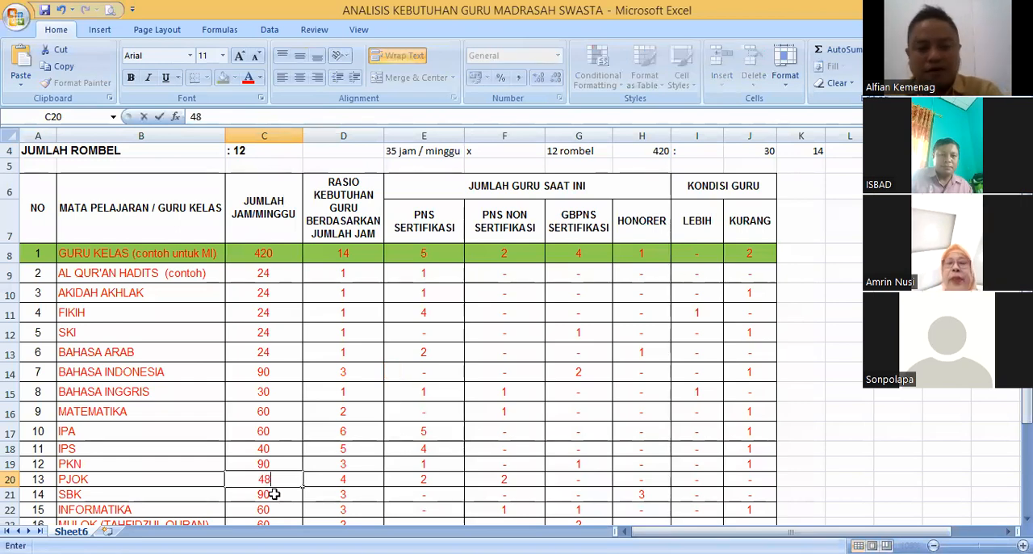
pyautogui.click(334, 478)
pyautogui.scroll(-1, 392, 472)
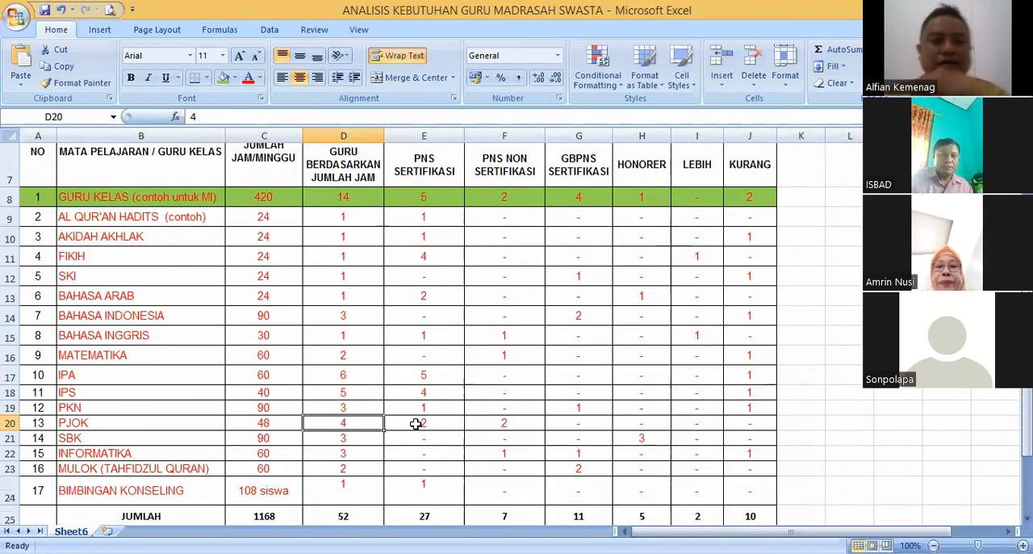
pyautogui.write('2')
pyautogui.press('Return')
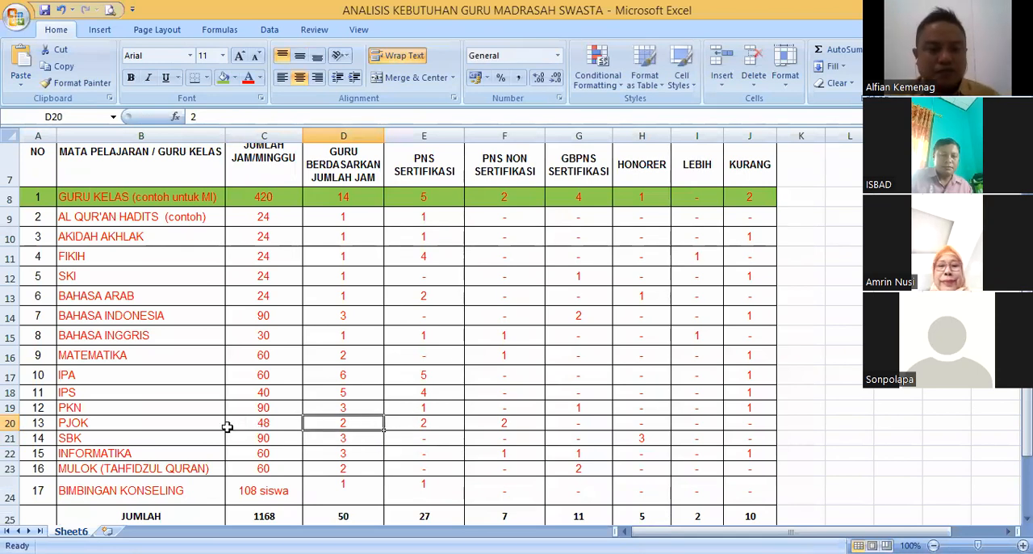
# - Shade the PJOK row green from the NO column to the KURANG column
pyautogui.click(253, 427)
pyautogui.moveTo(50, 424); pyautogui.dragTo(730, 422)
pyautogui.click(224, 77)
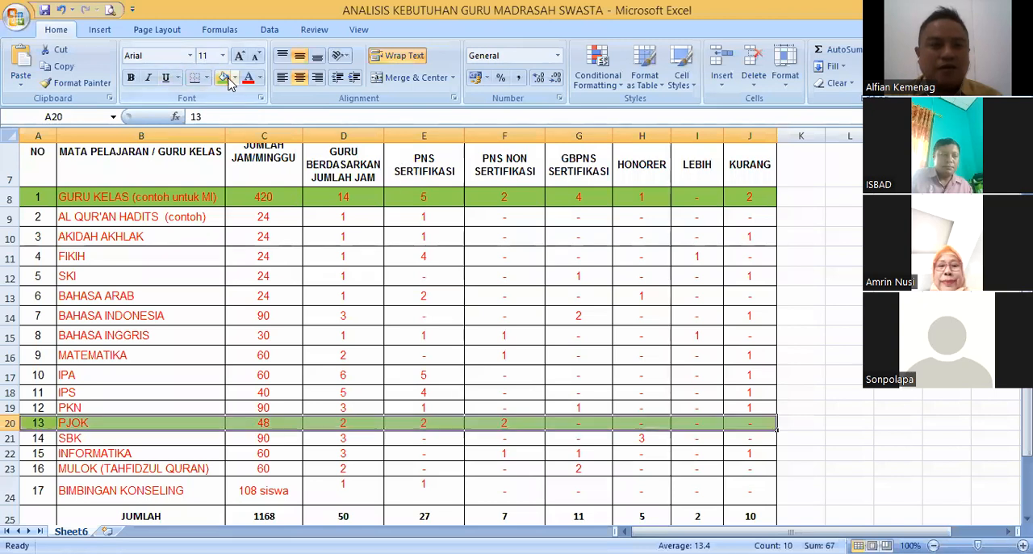
# - Clear the PJOK counts for PNS SERTIFIKASI and PNS NON SERTIFIKASI and set its HONORER count to 2
pyautogui.click(428, 421)
pyautogui.press('Delete')
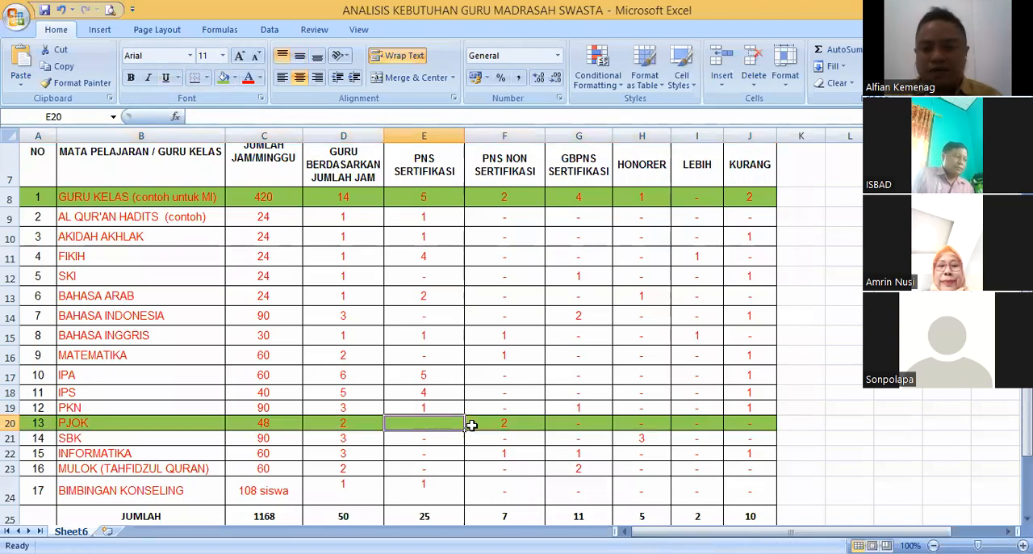
pyautogui.click(500, 424)
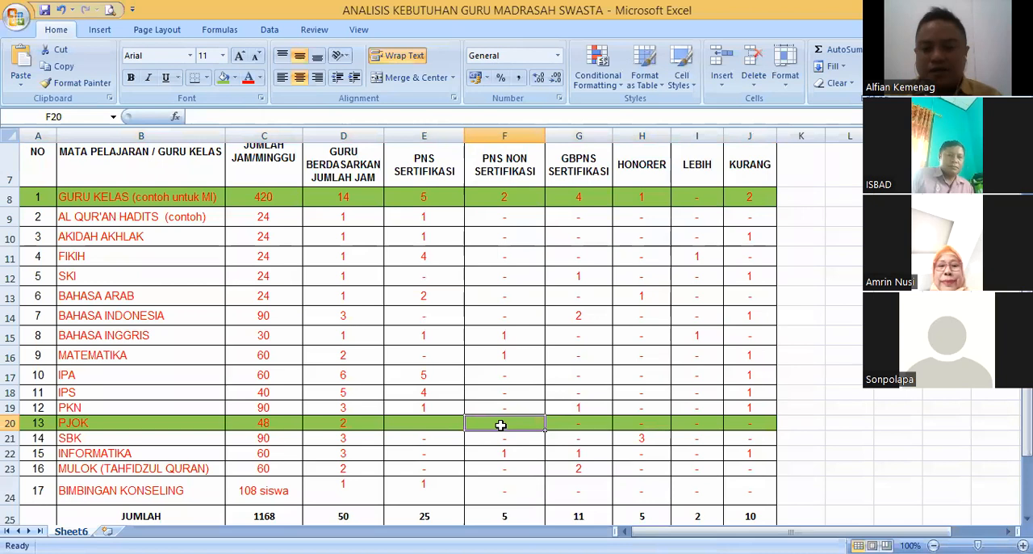
pyautogui.click(642, 425)
pyautogui.write('2')
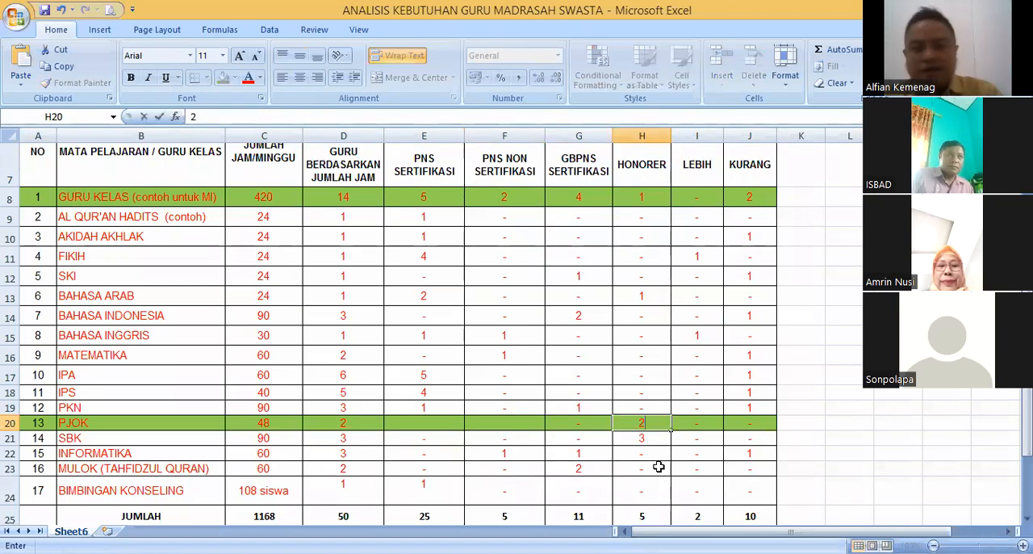
pyautogui.click(702, 421)
# - Check the PJOK row's LEBIH and KURANG cells against its weekly hours and required teacher ratio
pyautogui.click(749, 424)
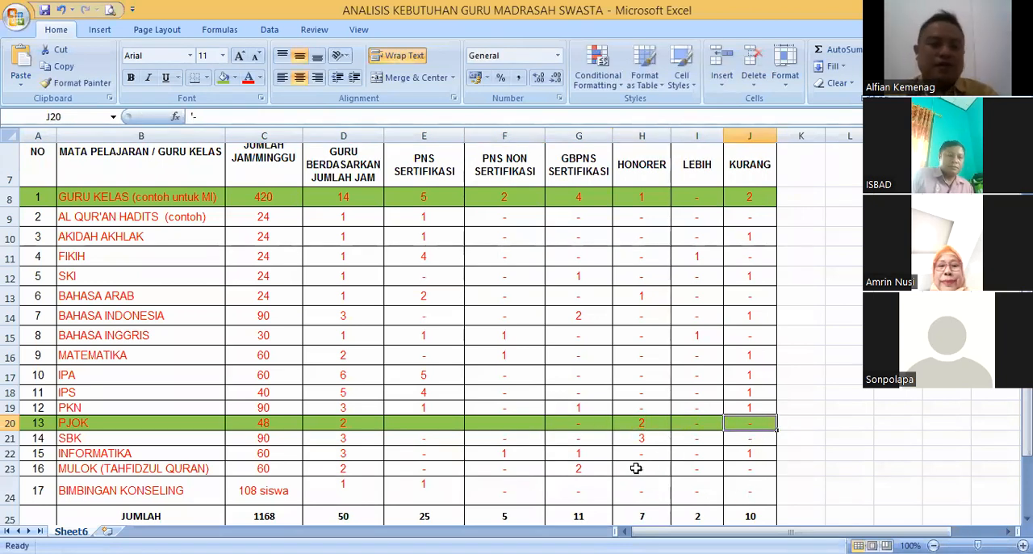
pyautogui.click(703, 423)
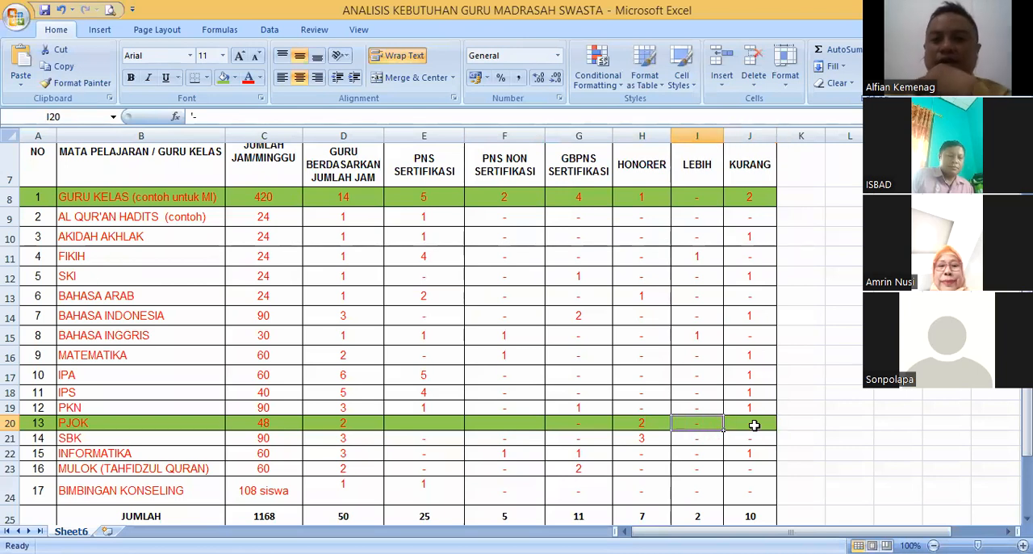
pyautogui.click(753, 425)
pyautogui.click(712, 426)
pyautogui.click(750, 426)
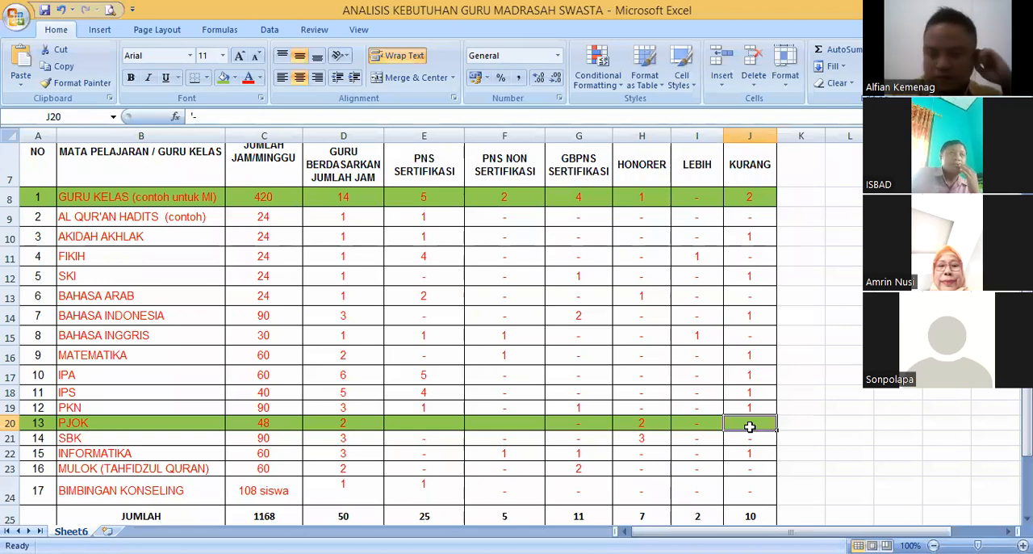
pyautogui.click(270, 423)
pyautogui.click(328, 423)
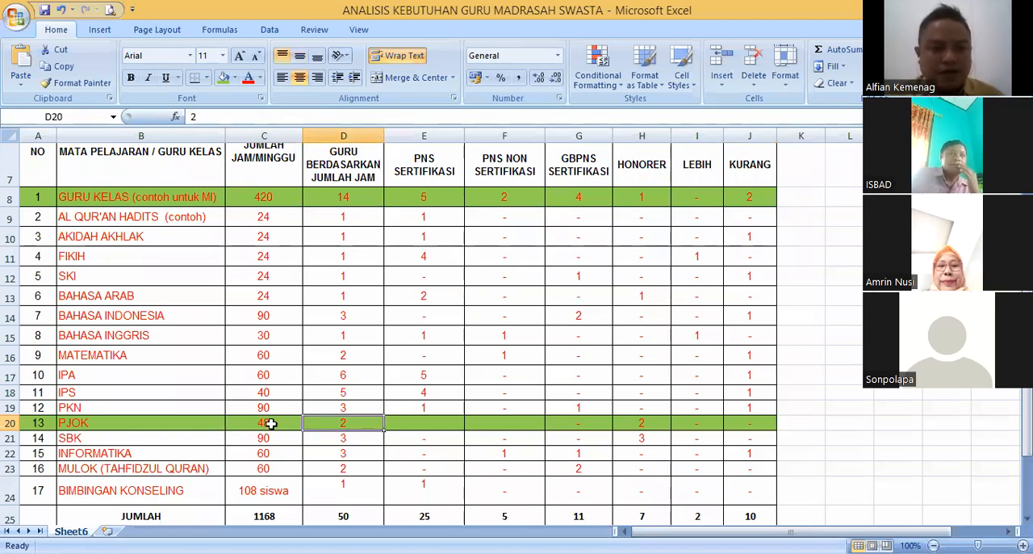
pyautogui.click(173, 420)
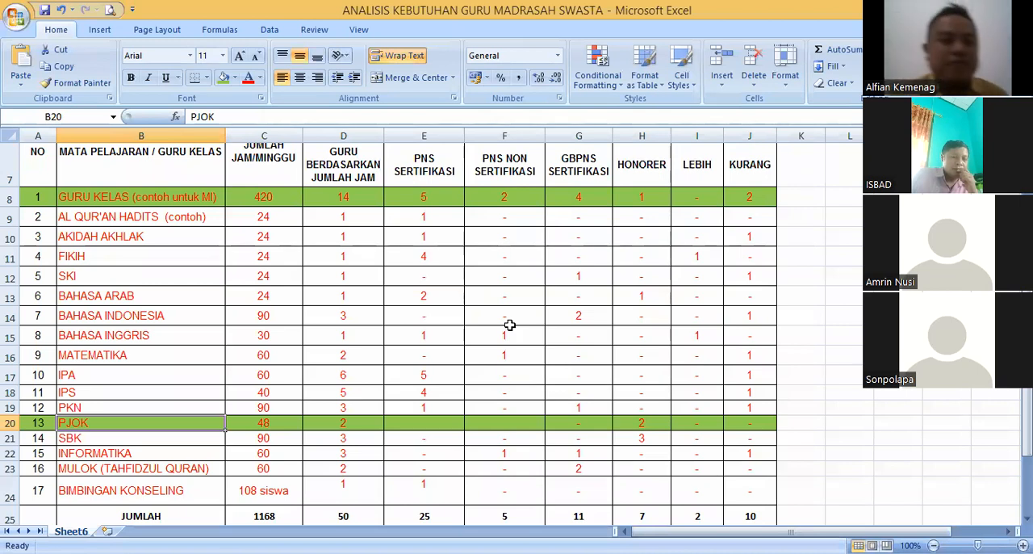
# - Examine the GURU KELAS row's label together with its number of hours per week
pyautogui.click(179, 196)
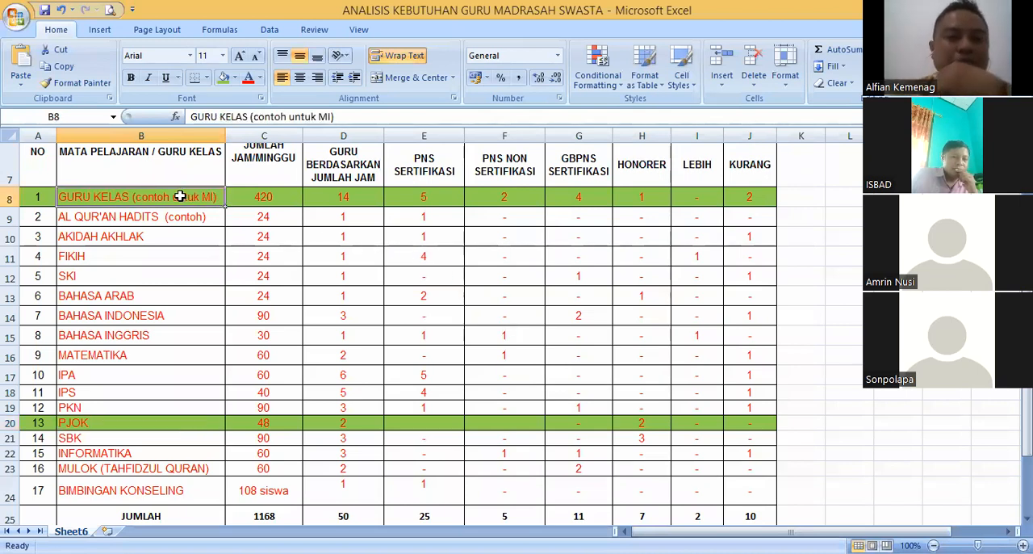
pyautogui.click(260, 201)
pyautogui.click(184, 200)
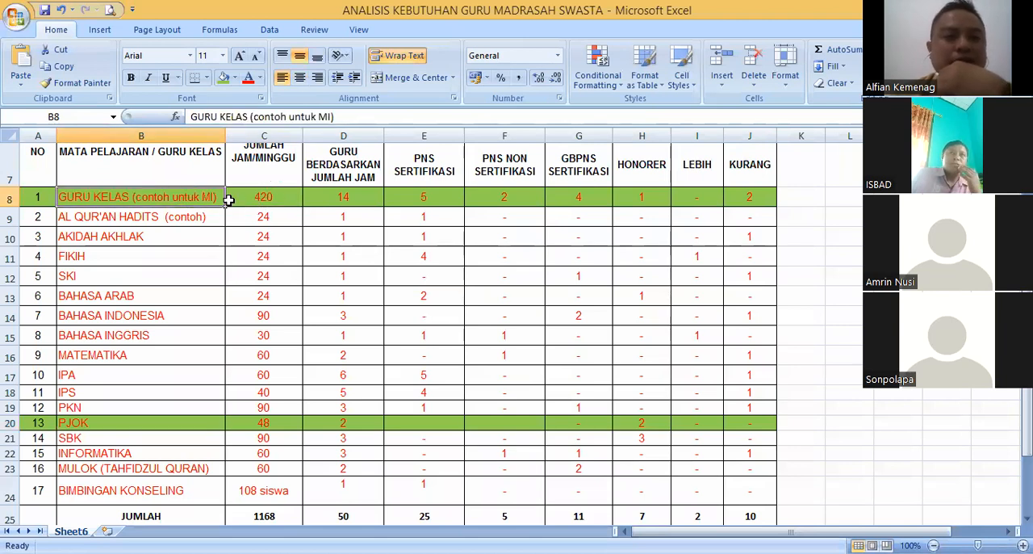
pyautogui.click(244, 199)
pyautogui.click(194, 199)
pyautogui.click(242, 196)
pyautogui.click(194, 197)
pyautogui.click(250, 198)
pyautogui.click(202, 200)
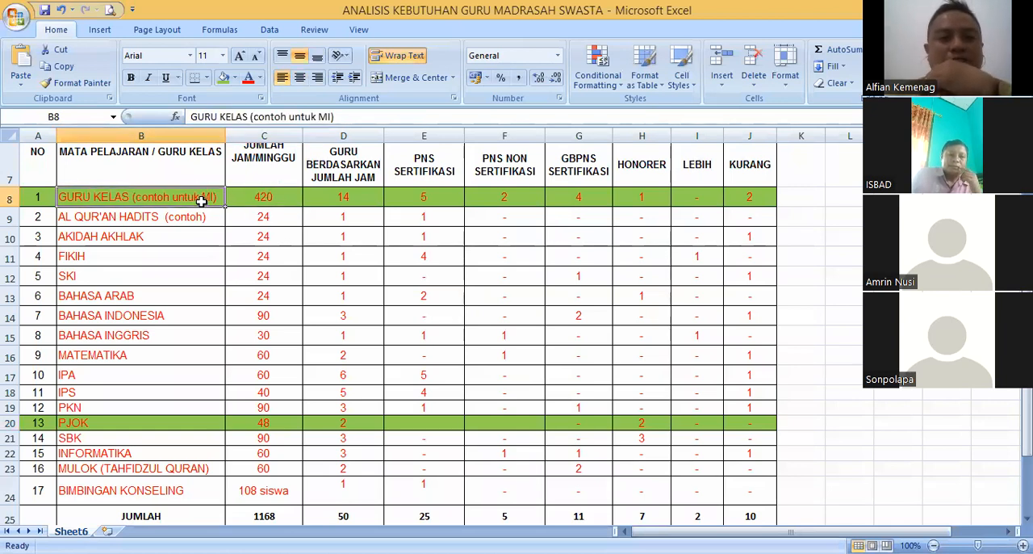
pyautogui.click(244, 201)
pyautogui.click(208, 199)
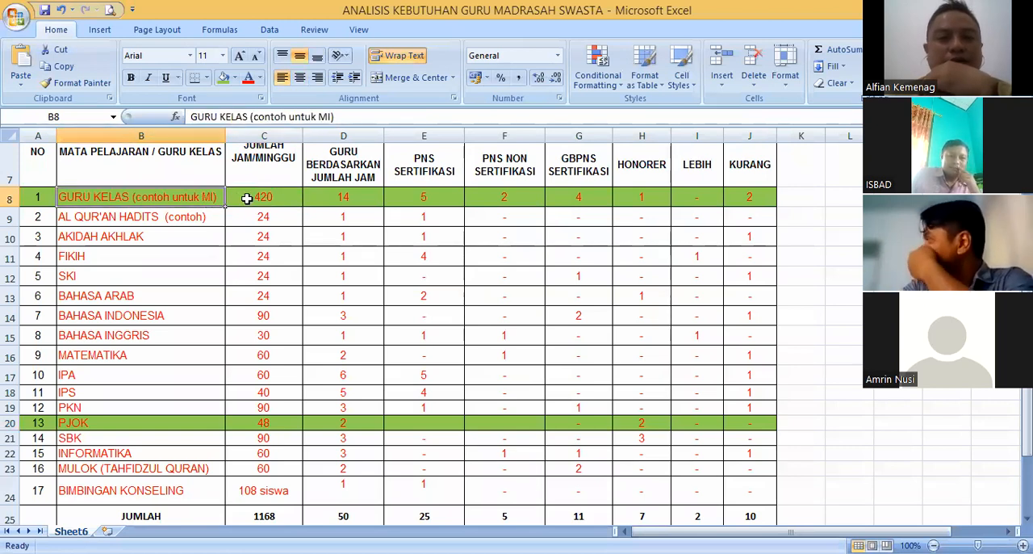
pyautogui.click(246, 198)
pyautogui.click(200, 198)
pyautogui.click(246, 197)
pyautogui.click(201, 200)
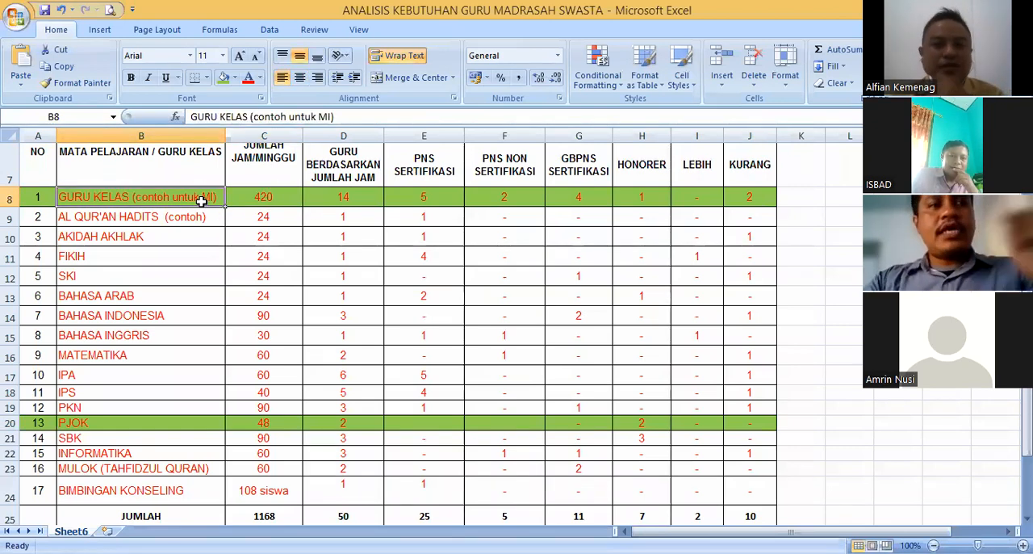
pyautogui.click(258, 198)
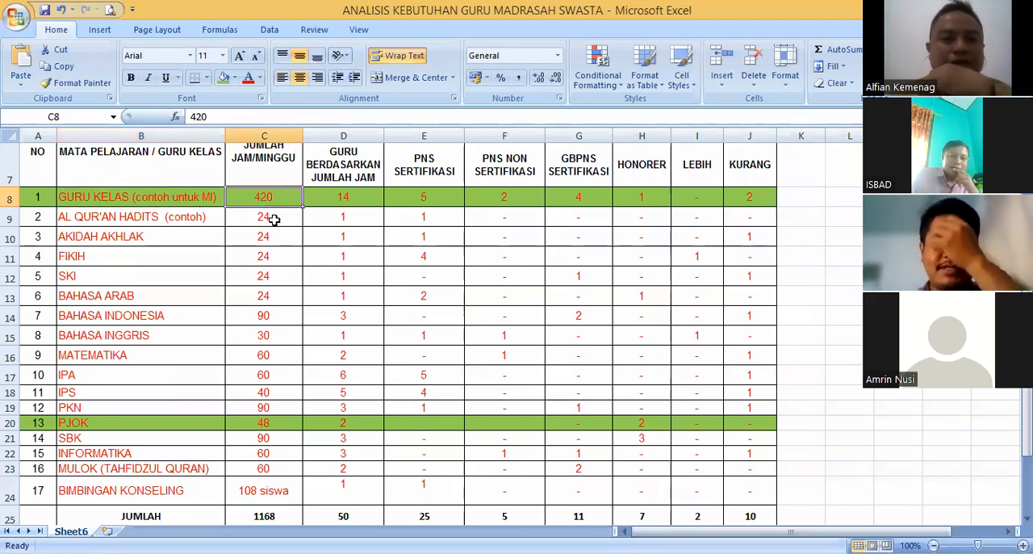
# - Review the PJOK subject's hours per week and its required number of teachers
pyautogui.click(155, 422)
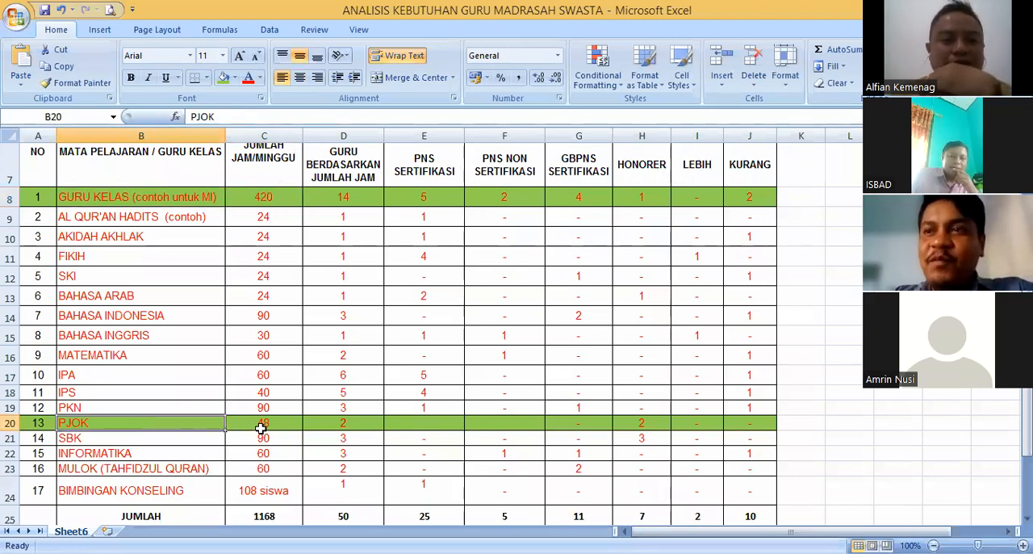
pyautogui.click(256, 424)
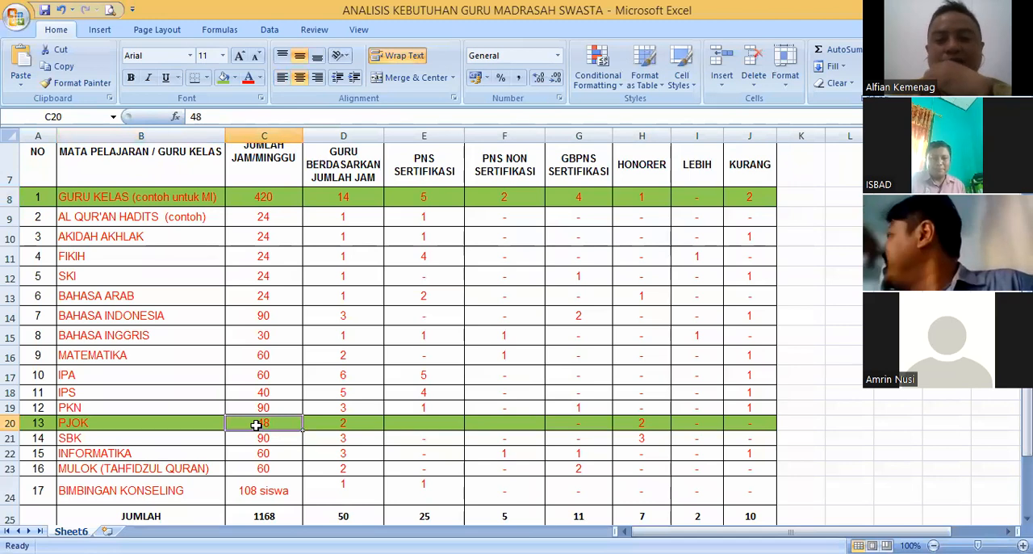
pyautogui.click(170, 422)
pyautogui.click(267, 422)
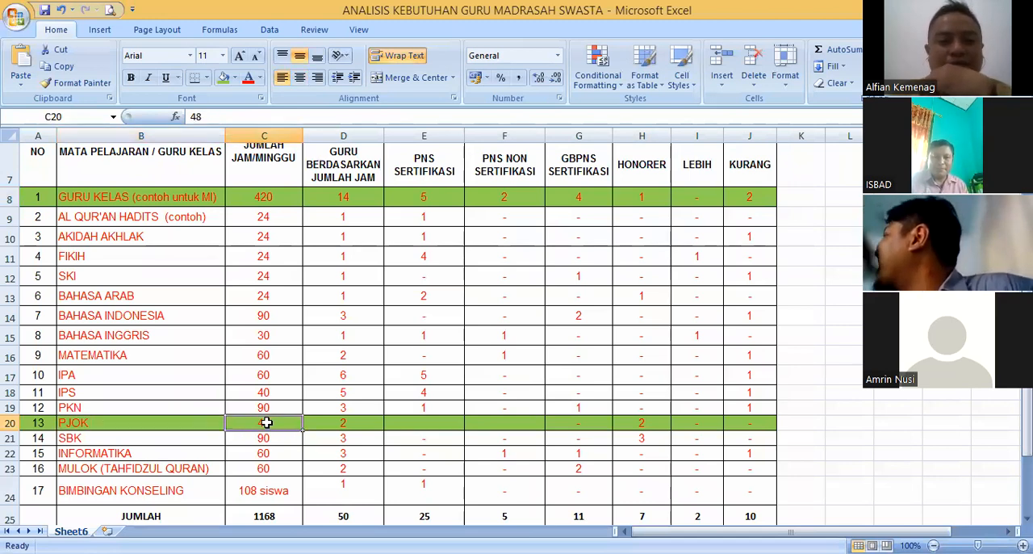
pyautogui.click(350, 422)
pyautogui.click(266, 422)
pyautogui.click(185, 422)
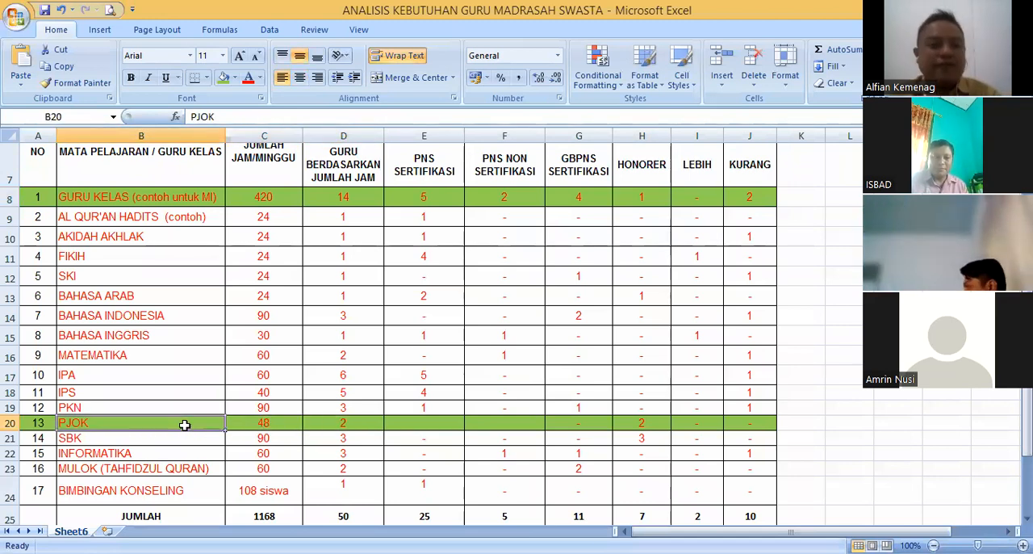
pyautogui.click(268, 427)
pyautogui.click(338, 418)
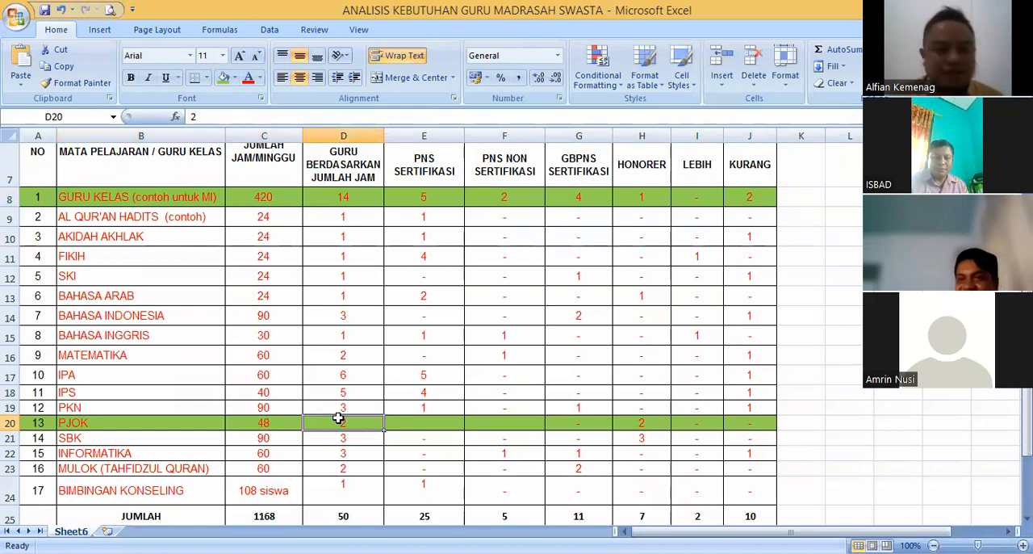
pyautogui.click(265, 419)
pyautogui.click(181, 423)
pyautogui.click(258, 421)
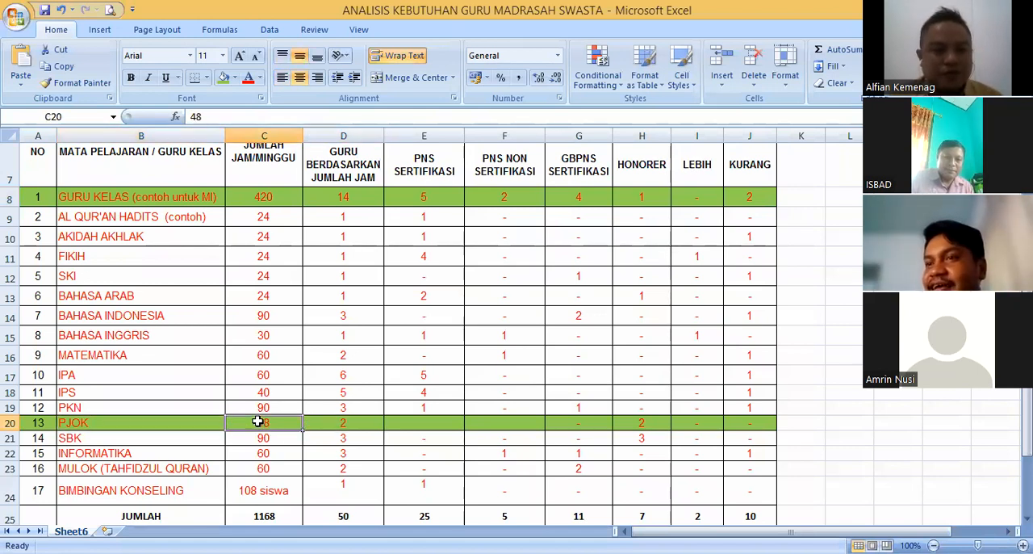
pyautogui.click(161, 397)
pyautogui.click(159, 418)
pyautogui.click(263, 420)
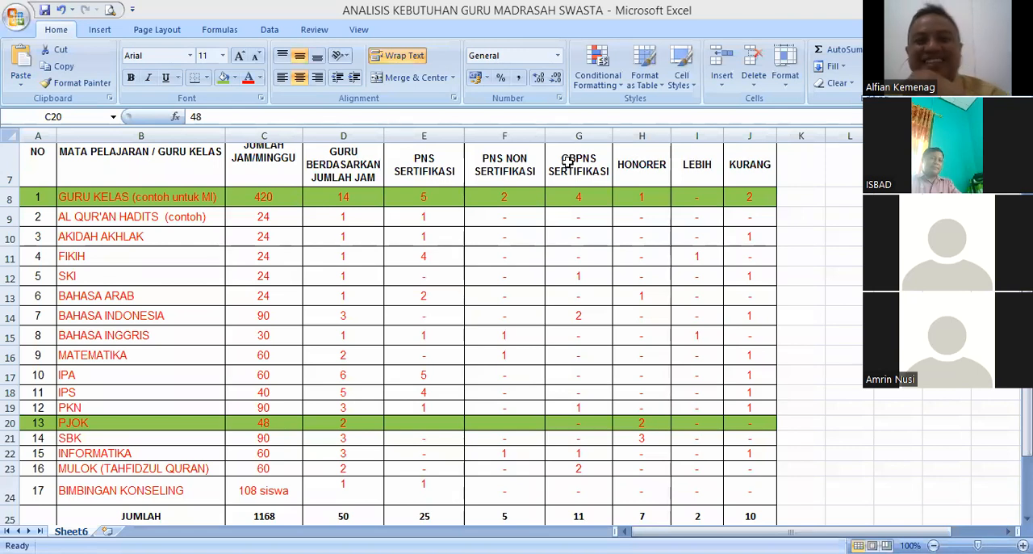
# - Look over the SBK, MULOK and MATEMATIKA subject rows in comparison with the GURU KELAS row
pyautogui.click(348, 277)
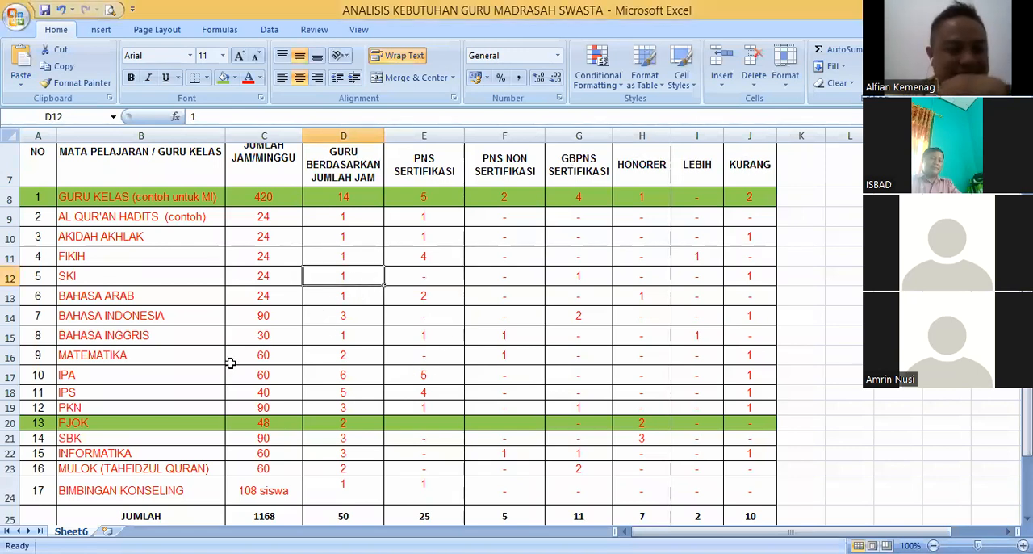
pyautogui.click(129, 435)
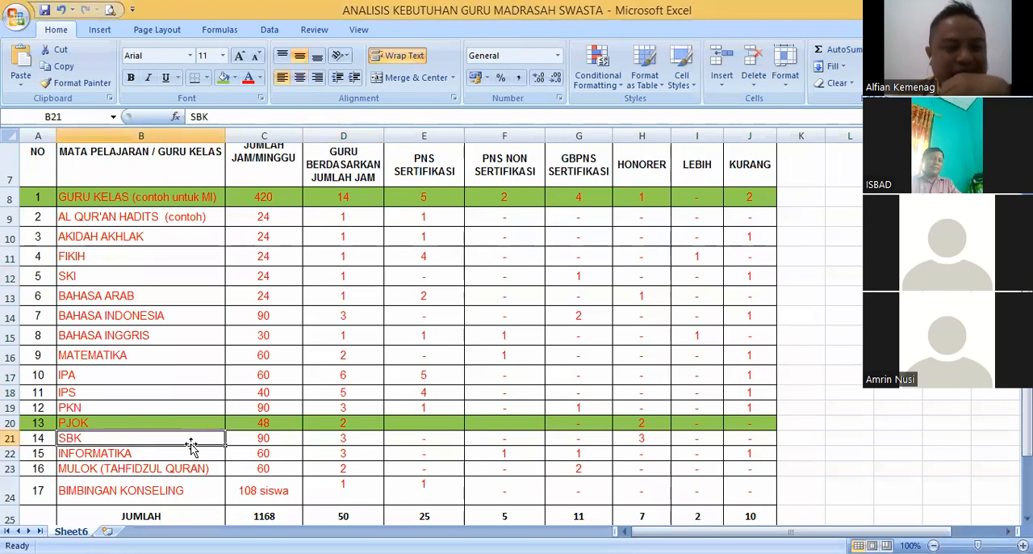
pyautogui.scroll(-2, 191, 446)
pyautogui.scroll(2, 192, 447)
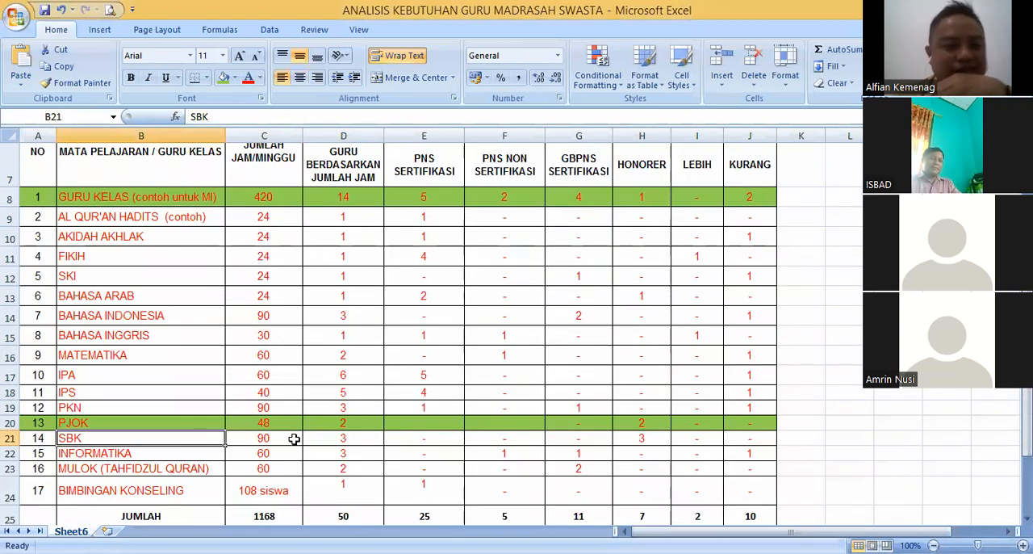
pyautogui.click(187, 465)
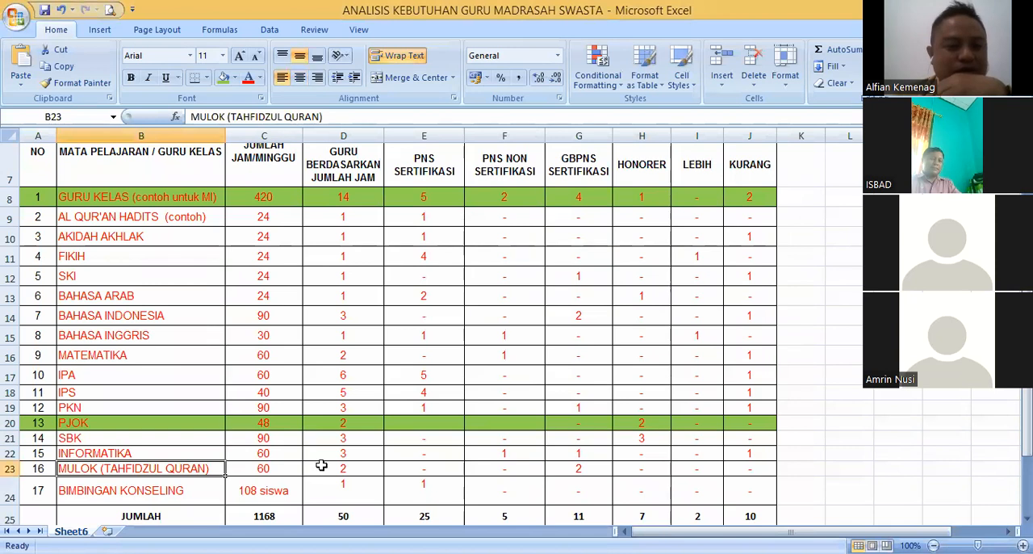
pyautogui.click(159, 360)
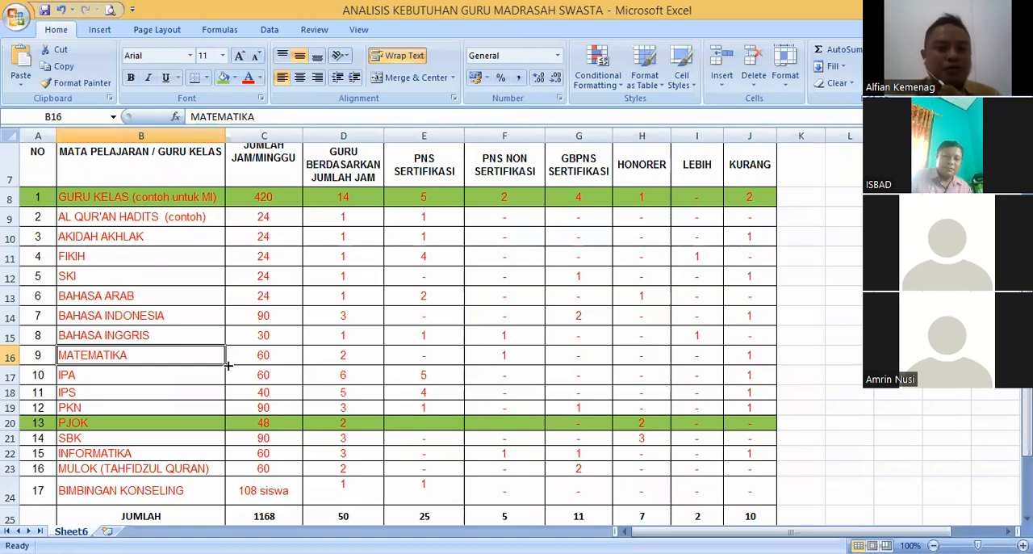
pyautogui.click(258, 355)
pyautogui.click(184, 357)
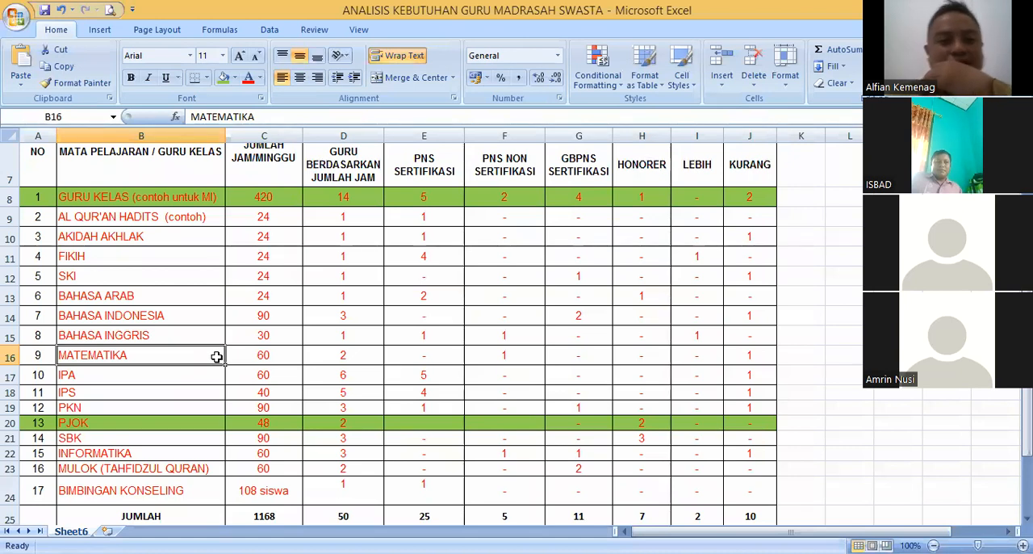
pyautogui.click(199, 202)
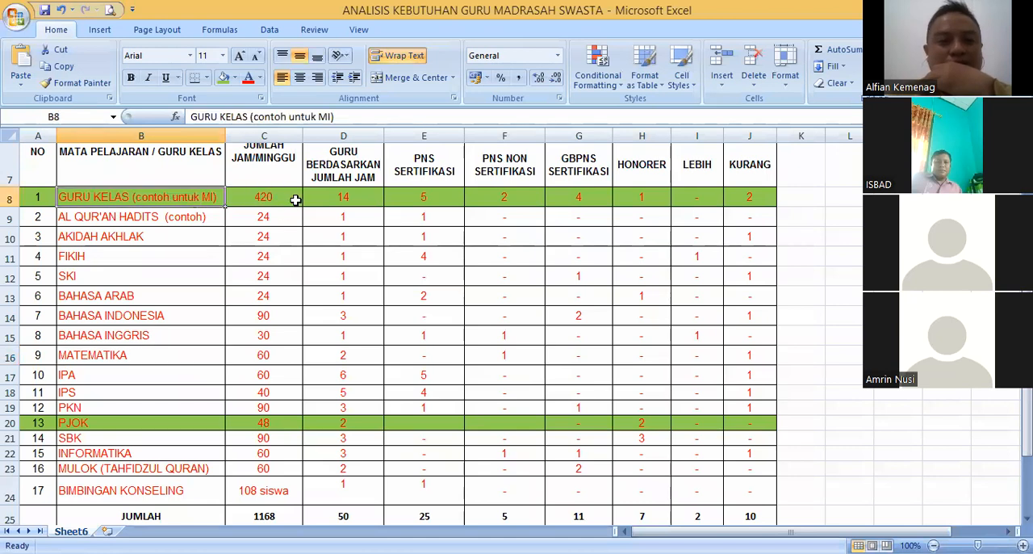
pyautogui.click(201, 355)
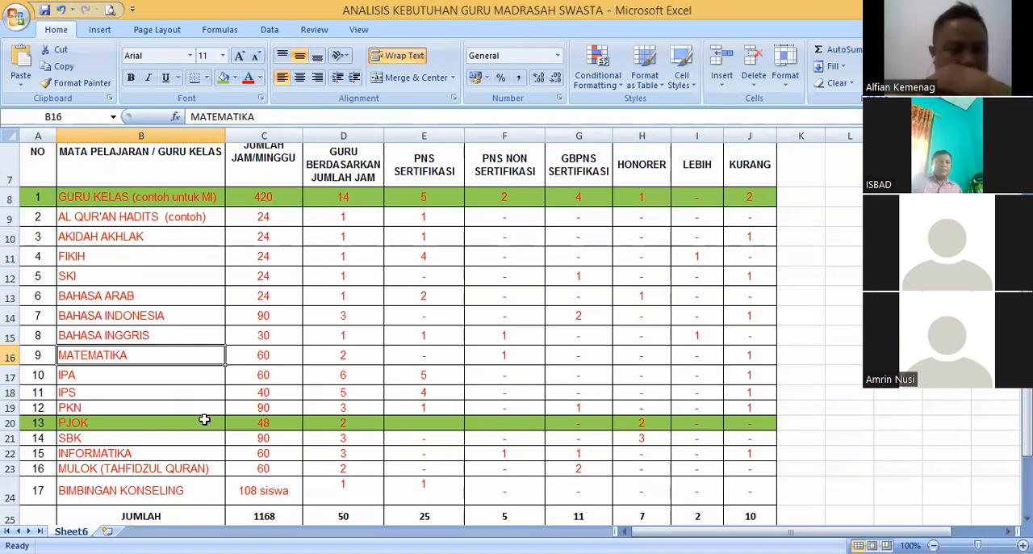
# - Examine the BIMBINGAN KONSELING row's student count and its required teacher ratio
pyautogui.scroll(-1, 201, 416)
pyautogui.click(171, 407)
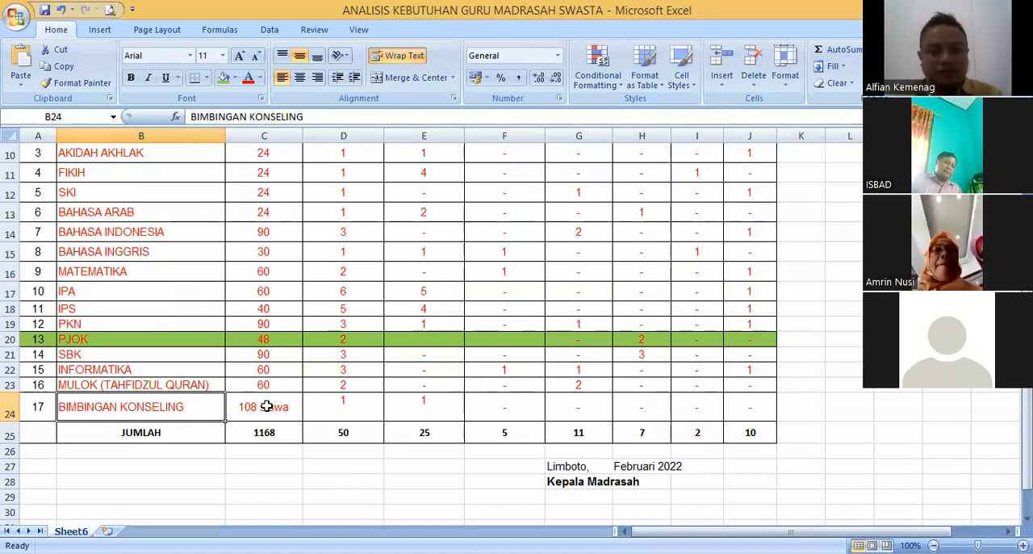
pyautogui.click(292, 408)
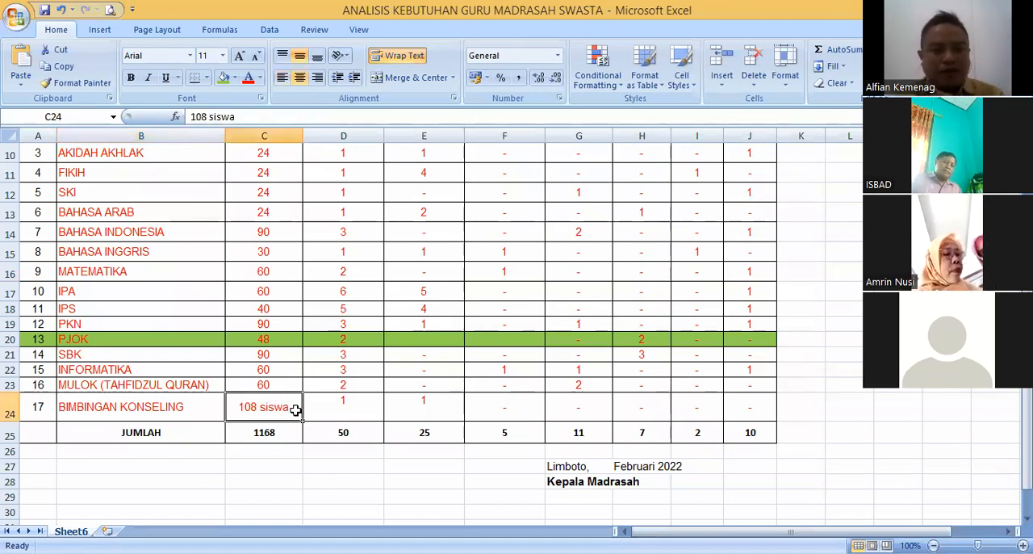
pyautogui.click(336, 403)
pyautogui.click(255, 407)
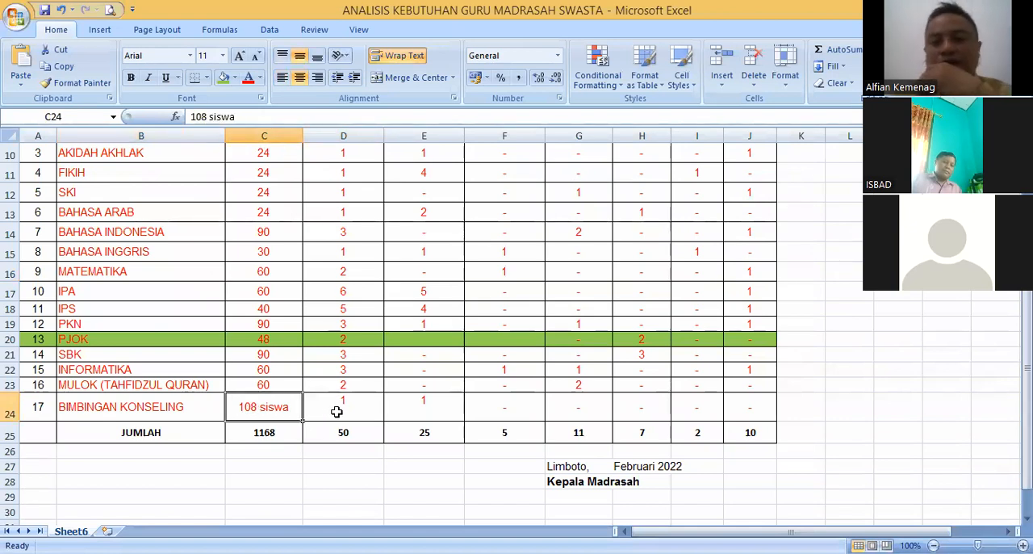
pyautogui.click(321, 407)
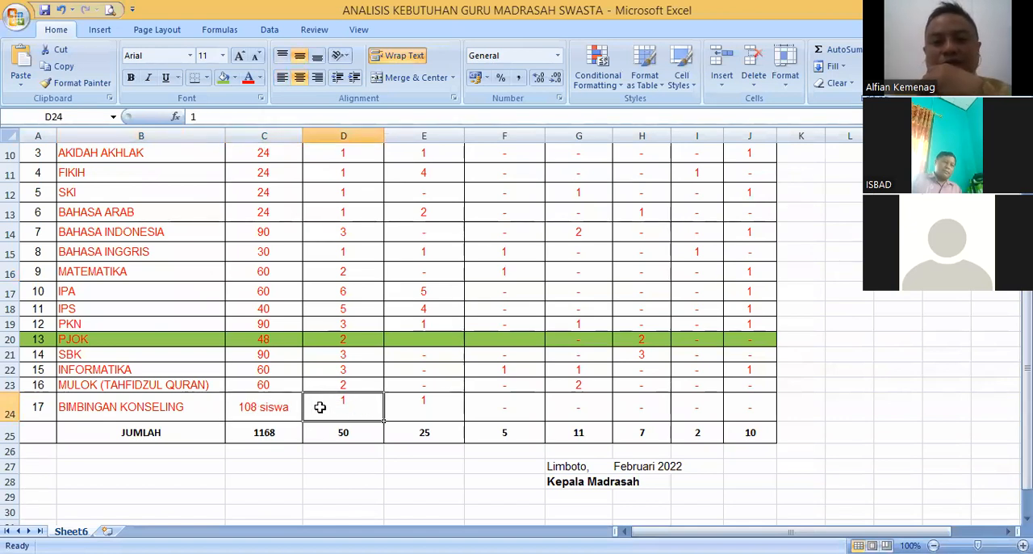
pyautogui.click(263, 406)
pyautogui.click(336, 407)
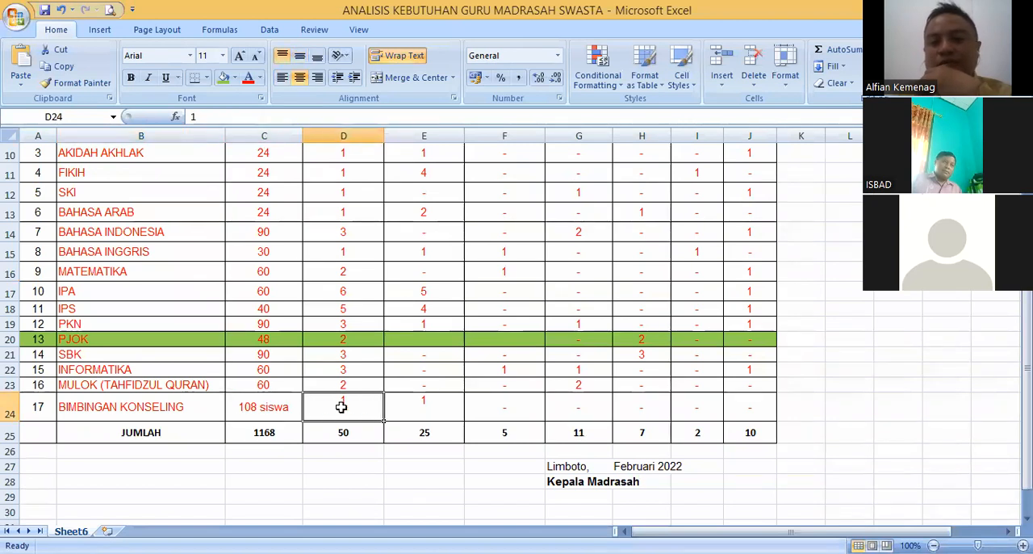
pyautogui.click(253, 408)
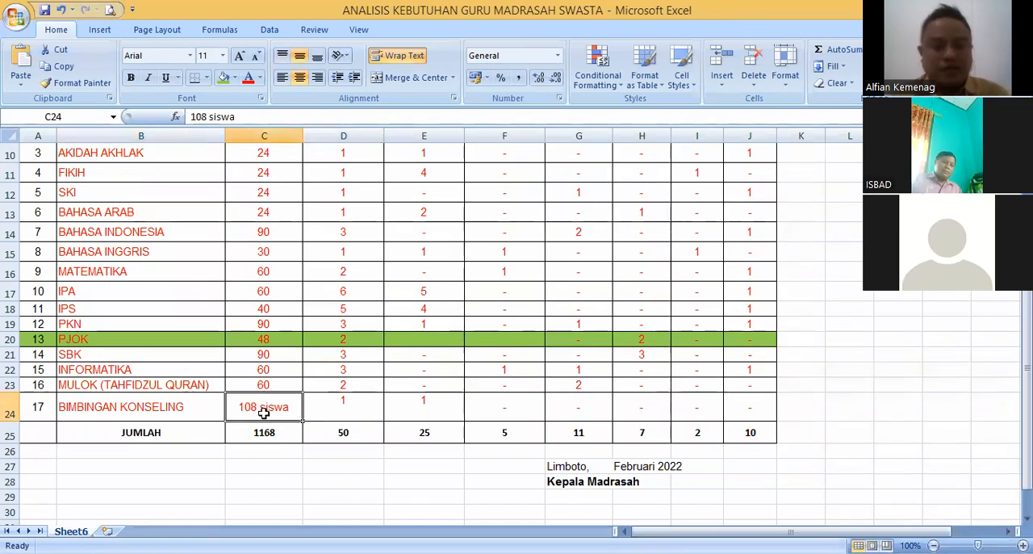
# - Set the BIMBINGAN KONSELING student count to 150 SISWA
pyautogui.write('150 SISWA')
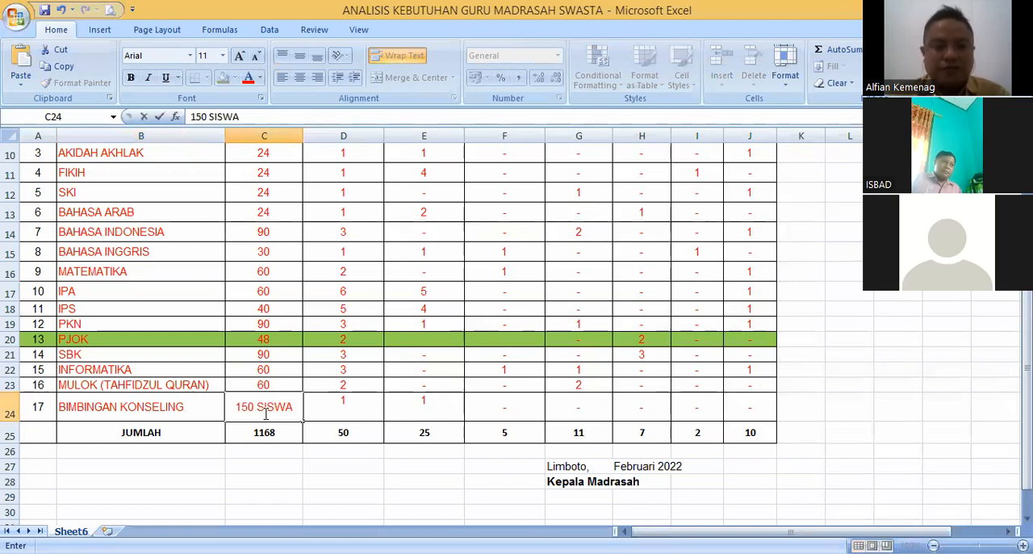
pyautogui.press('Tab')
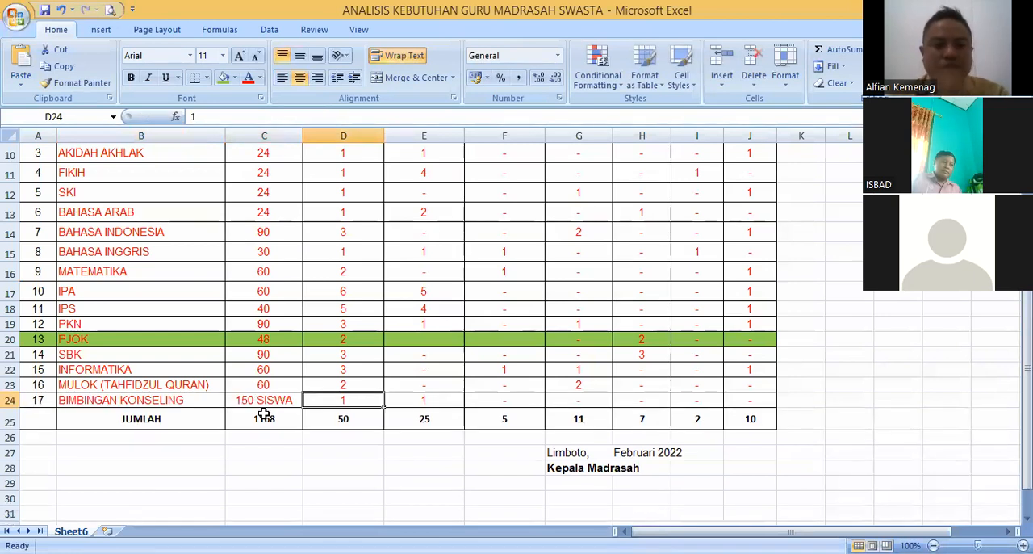
pyautogui.click(388, 400)
pyautogui.click(373, 401)
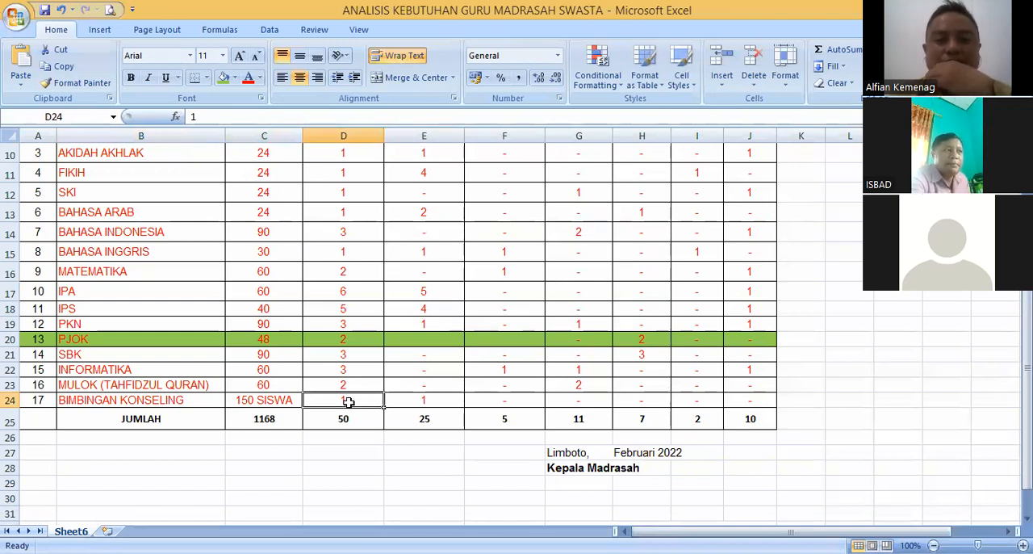
# - Clear the PNS SERTIFIKASI teacher count in the BIMBINGAN KONSELING row
pyautogui.click(418, 401)
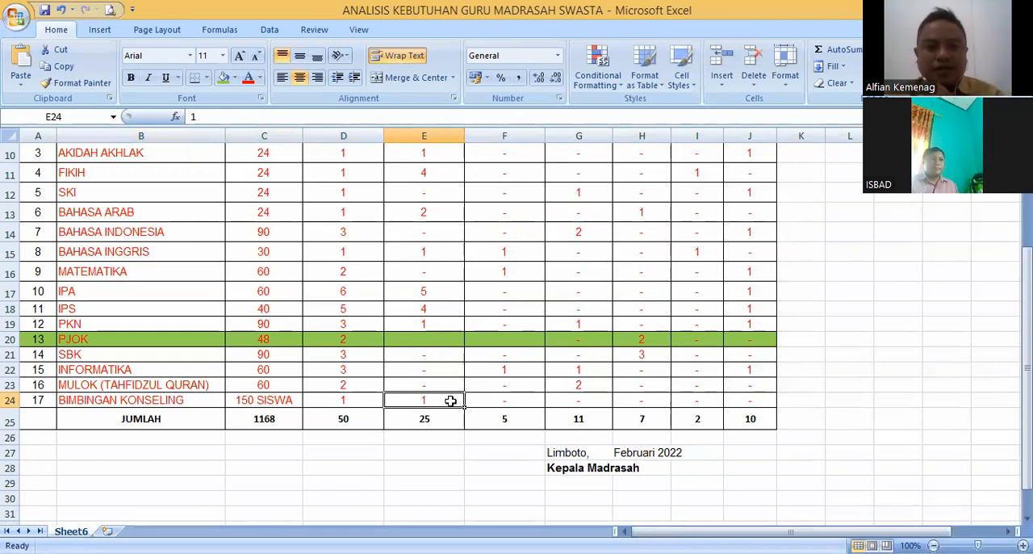
pyautogui.press('Delete')
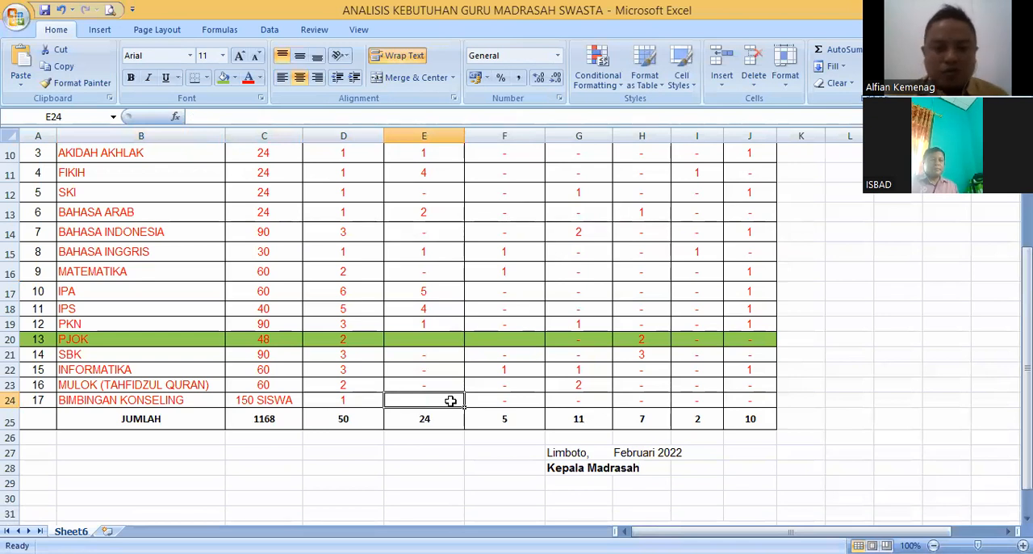
pyautogui.press('Right')
pyautogui.press('Right')
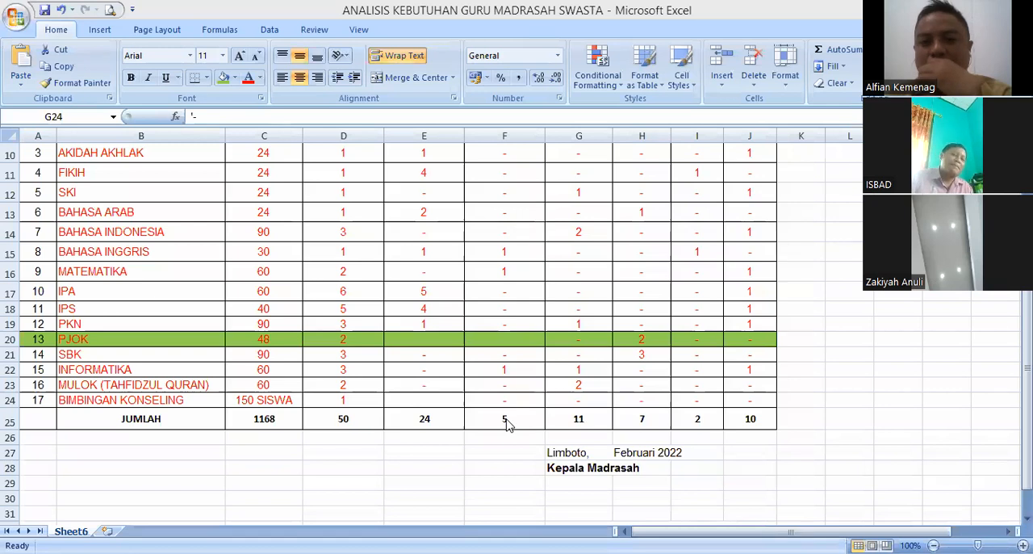
# - Record a shortage of 1 teacher under KURANG for BIMBINGAN KONSELING
pyautogui.click(279, 223)
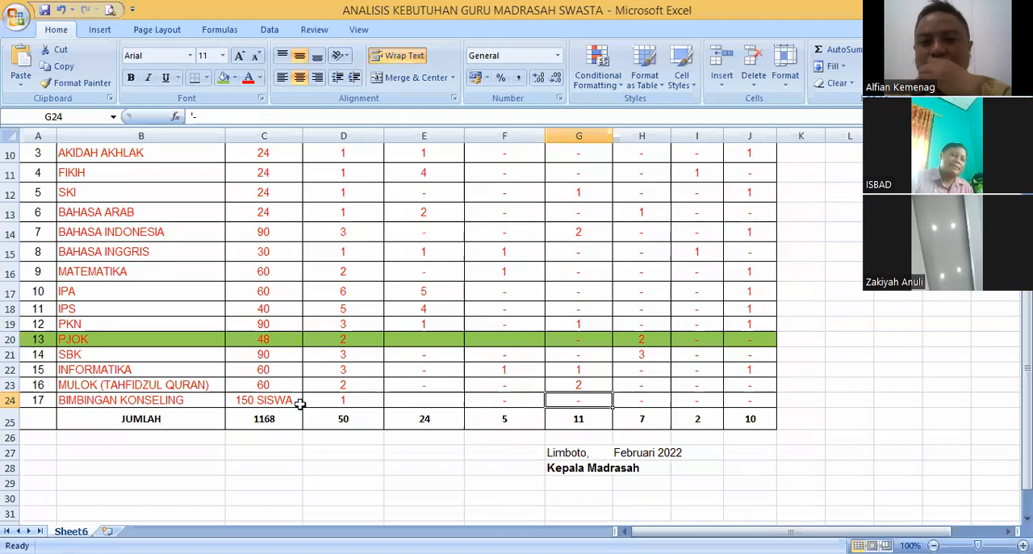
pyautogui.click(375, 404)
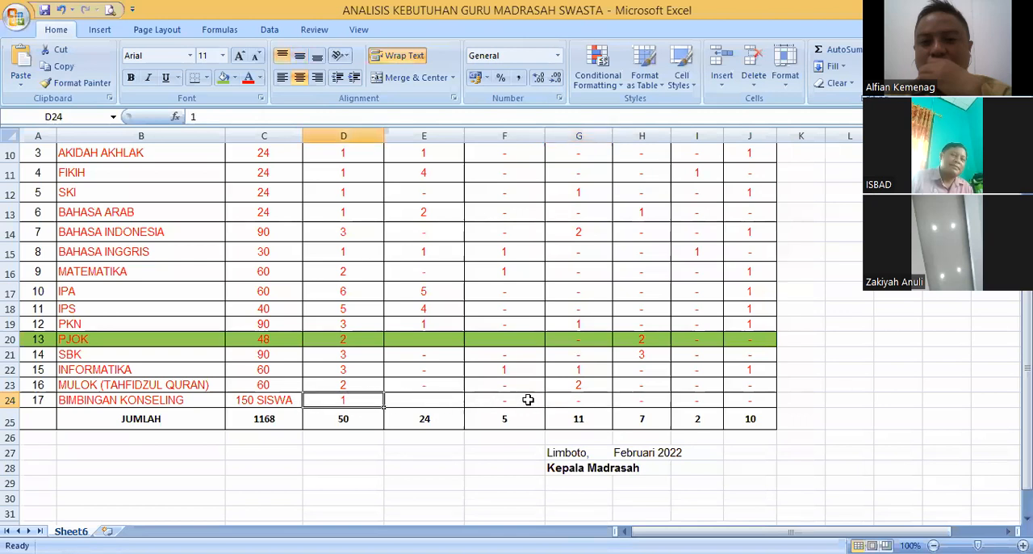
pyautogui.click(447, 402)
pyautogui.press('Right')
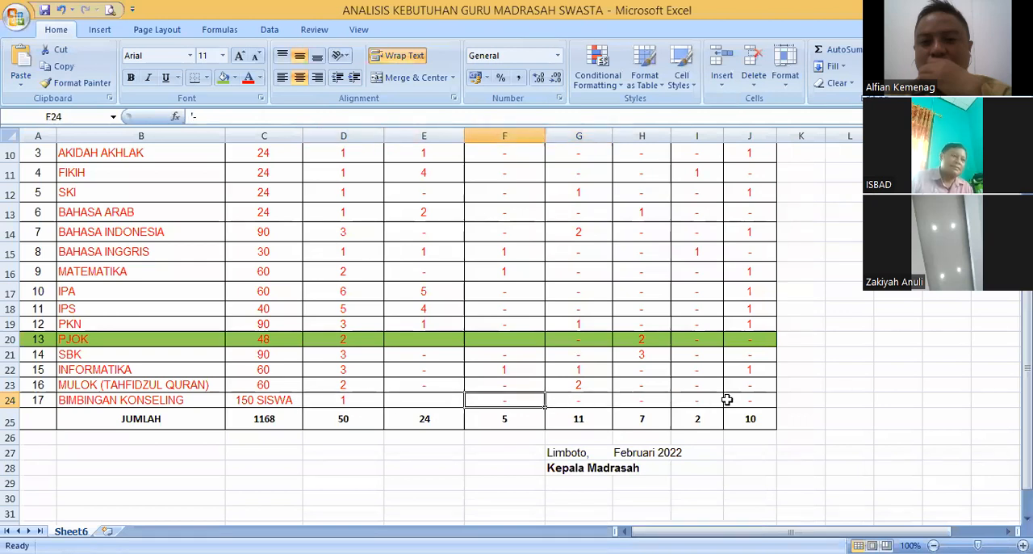
pyautogui.press('Right')
pyautogui.click(753, 401)
pyautogui.write('1')
pyautogui.press('Right')
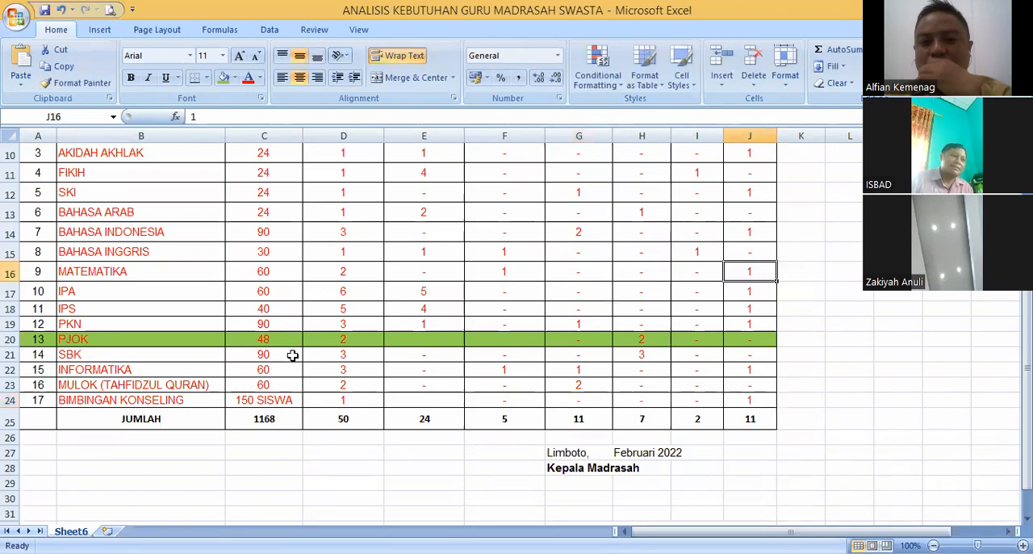
# - Set the BIMBINGAN KONSELING student count to 300 SISWA and its required teacher ratio to 2
pyautogui.click(264, 402)
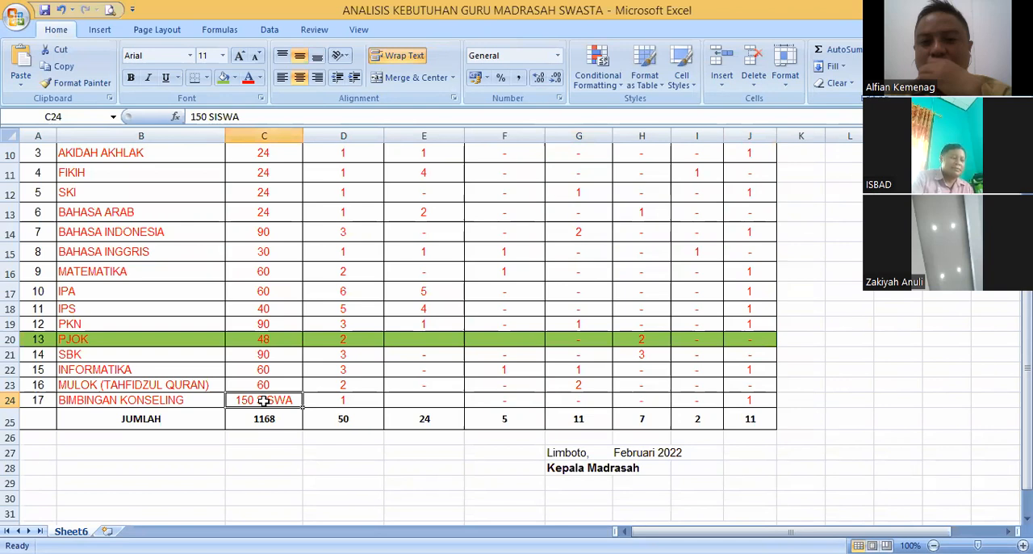
pyautogui.write('30')
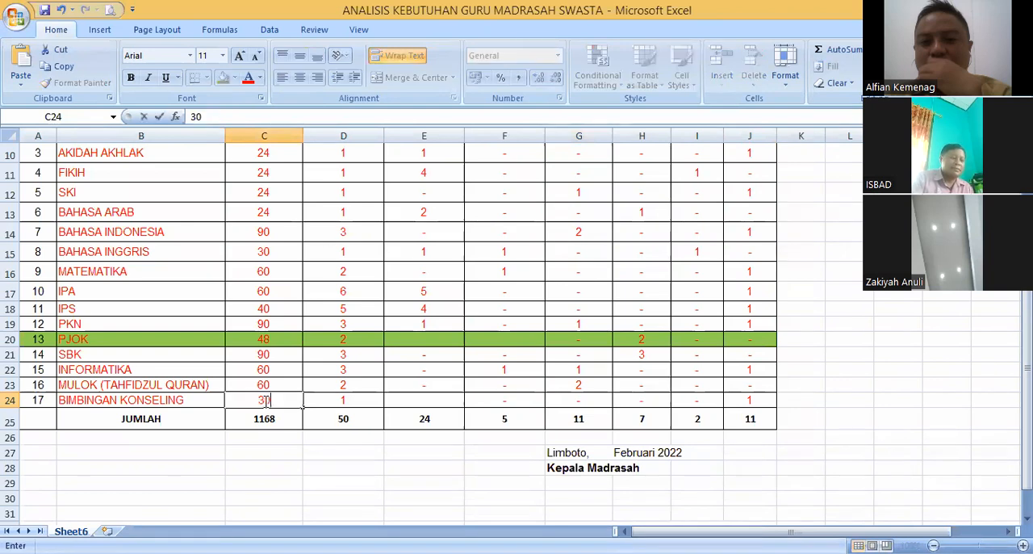
pyautogui.write('0')
pyautogui.press('Return')
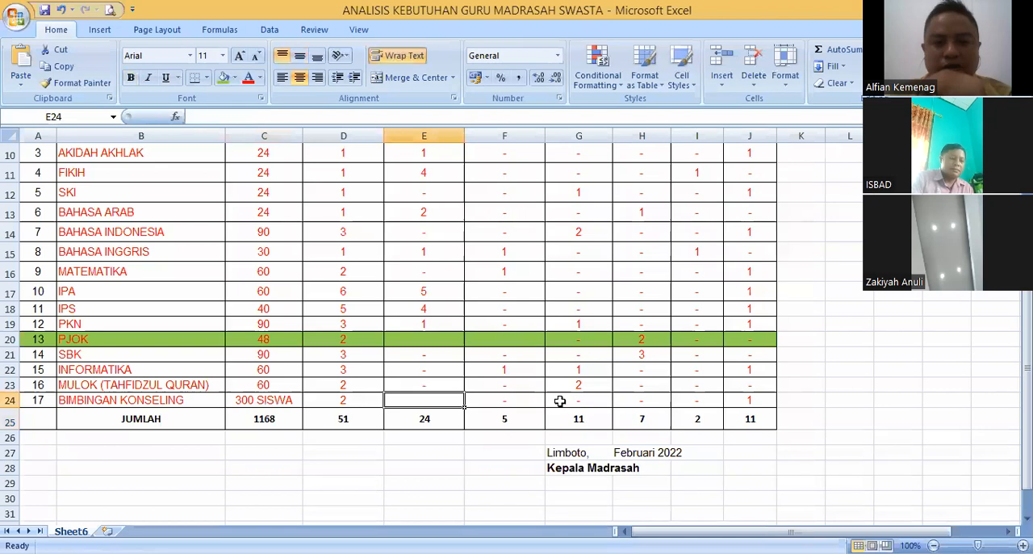
# - Enter 1 HONORER teacher for BIMBINGAN KONSELING and check it against the row's KURANG value
pyautogui.click(567, 398)
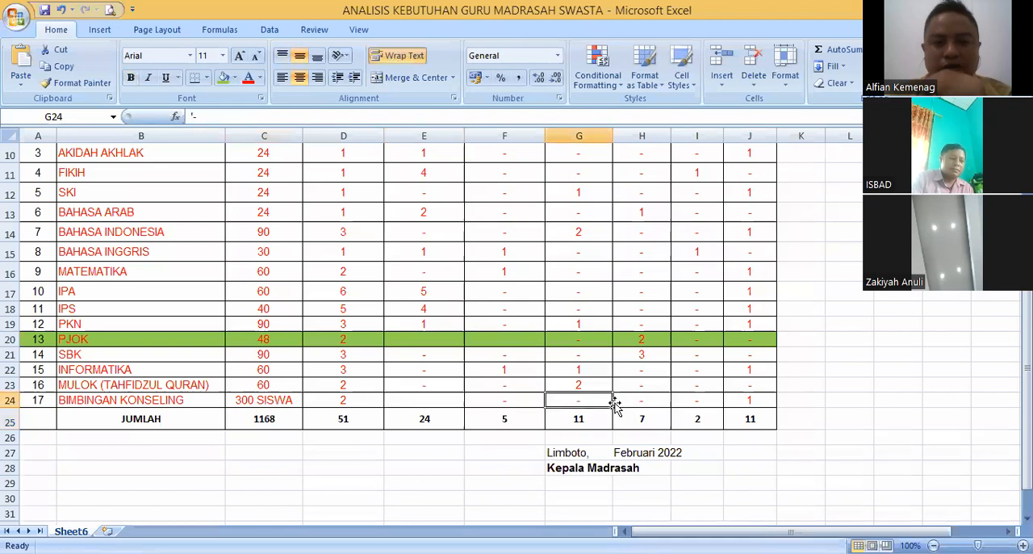
pyautogui.click(616, 400)
pyautogui.write('1')
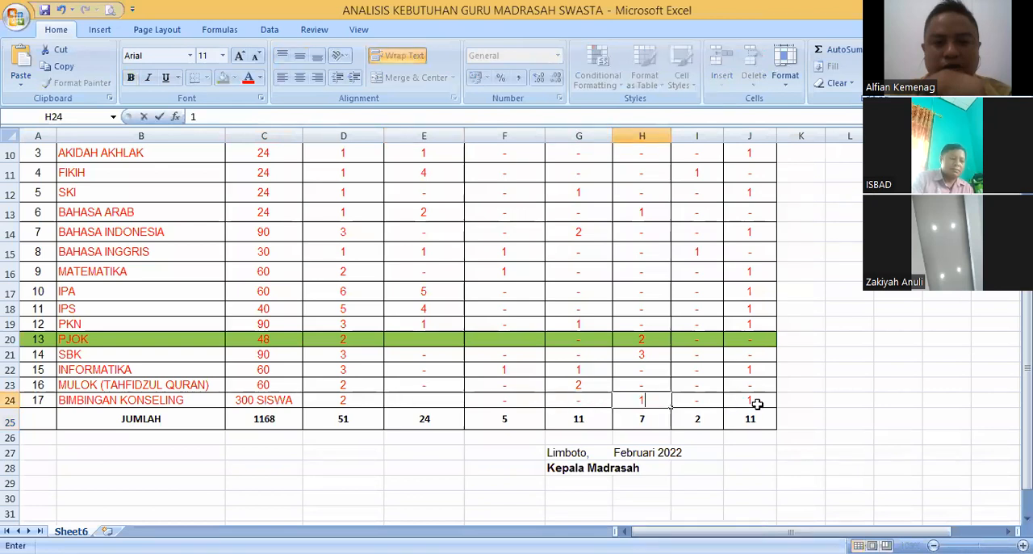
pyautogui.click(754, 399)
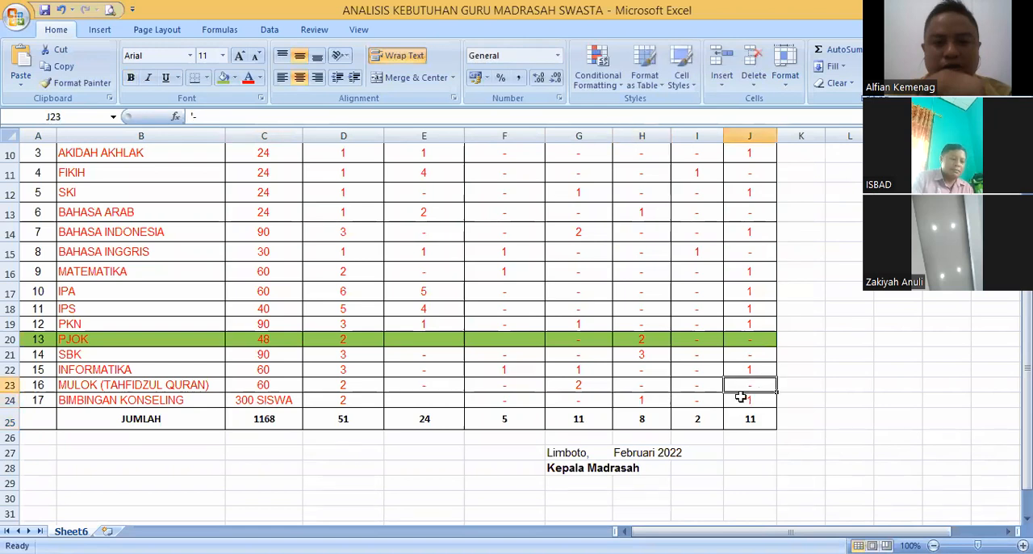
pyautogui.click(737, 385)
pyautogui.click(743, 400)
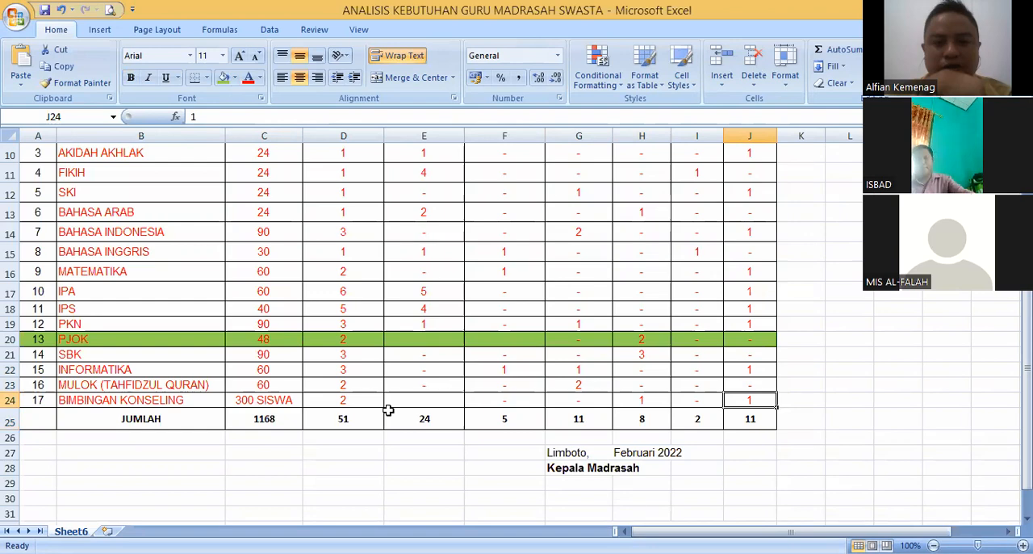
# - Examine the BAHASA INDONESIA and MATEMATIKA rows and the JUMLAH totals for weekly hours and required teachers
pyautogui.scroll(2, 388, 410)
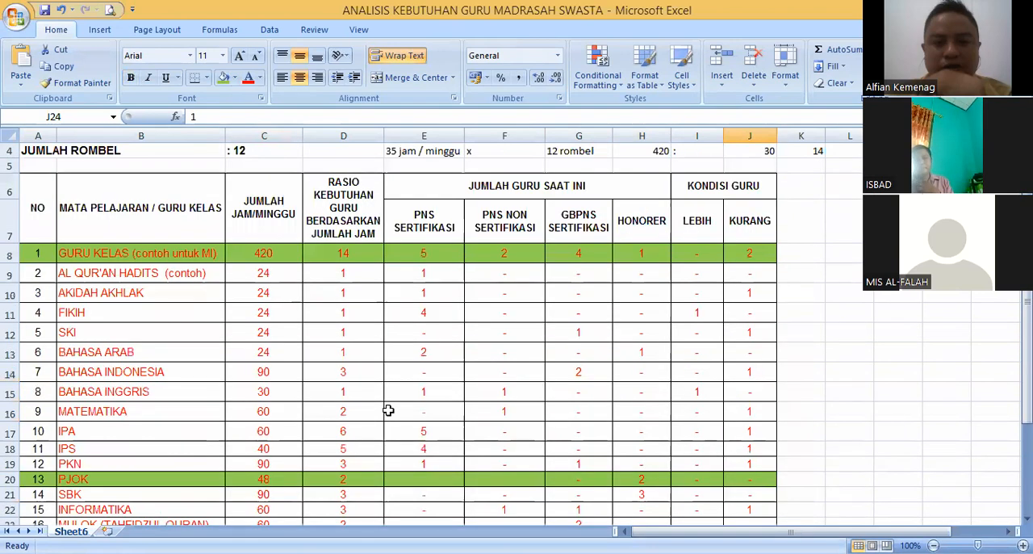
pyautogui.scroll(-2, 140, 228)
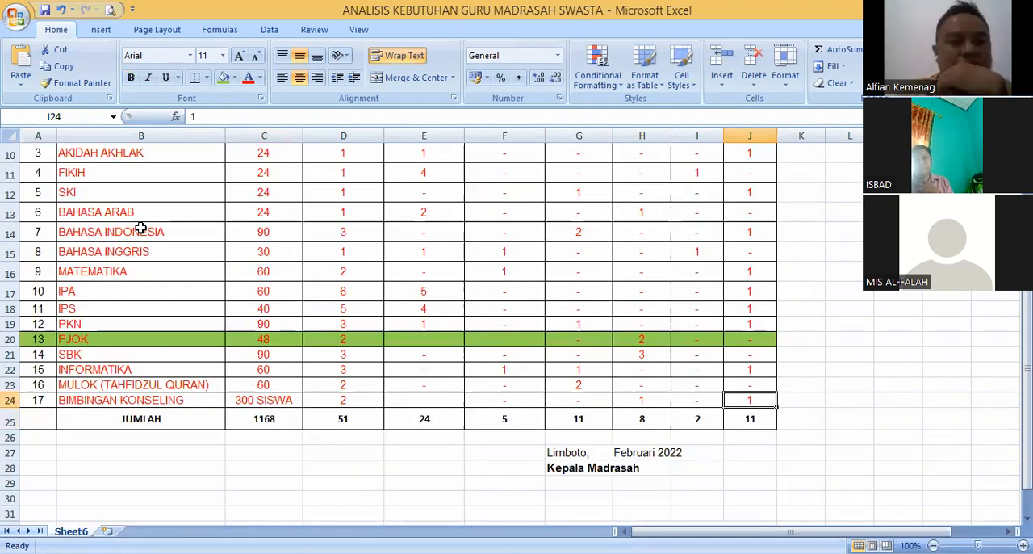
pyautogui.click(141, 228)
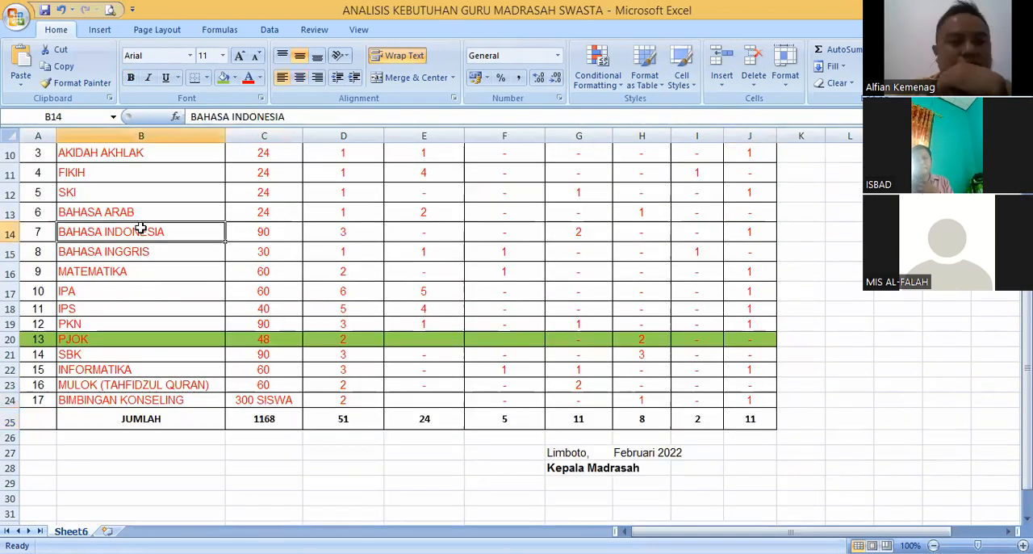
pyautogui.click(140, 269)
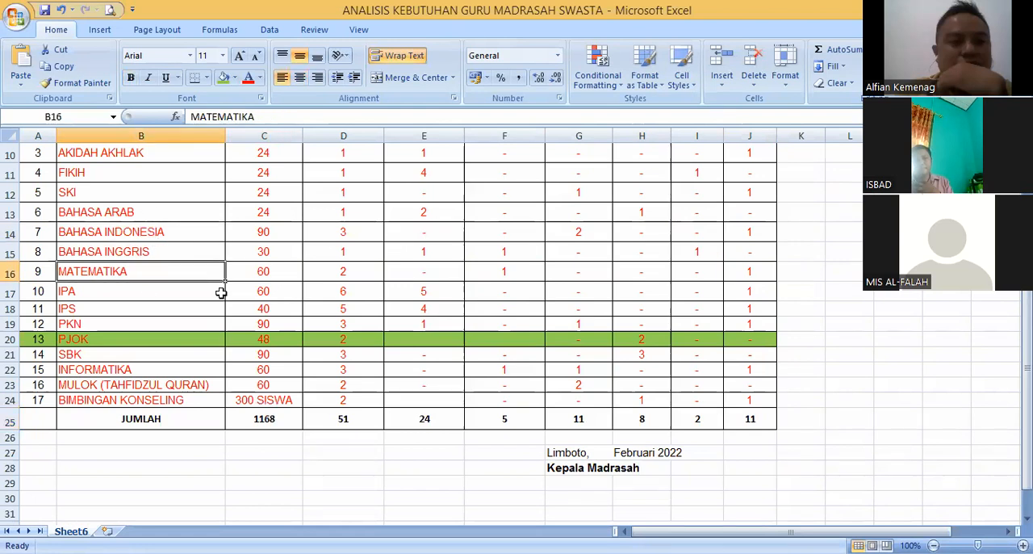
pyautogui.click(275, 419)
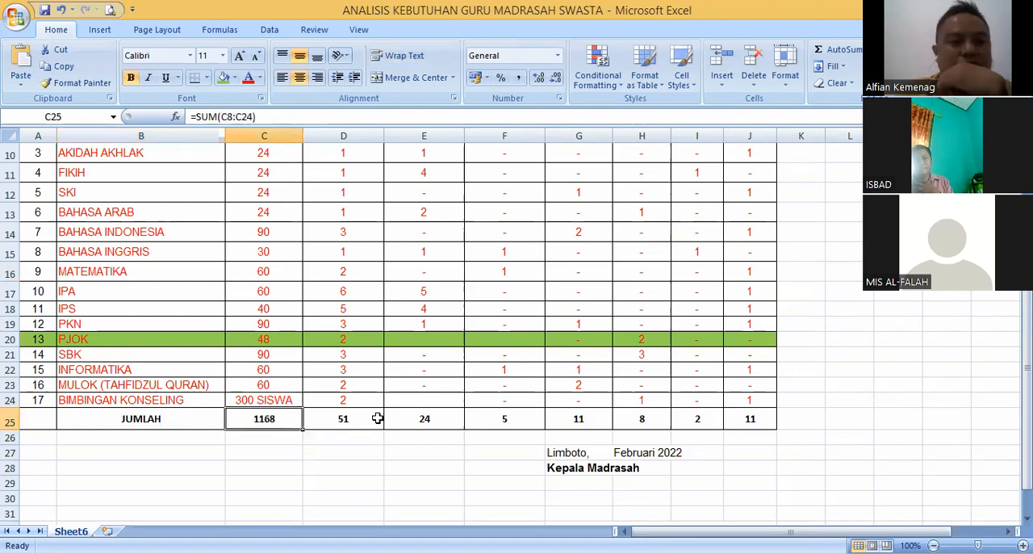
pyautogui.click(342, 418)
pyautogui.scroll(2, 380, 415)
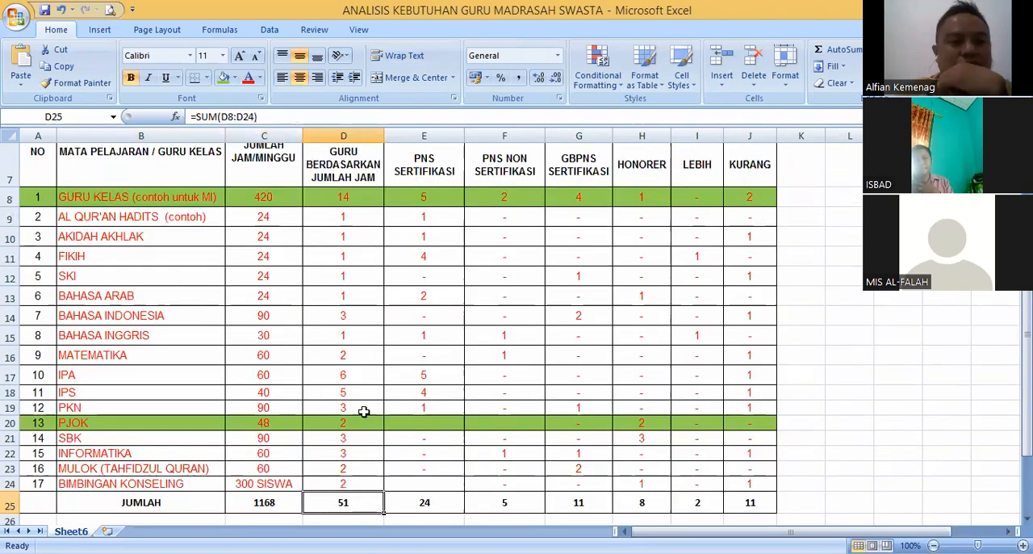
pyautogui.scroll(-3, 361, 367)
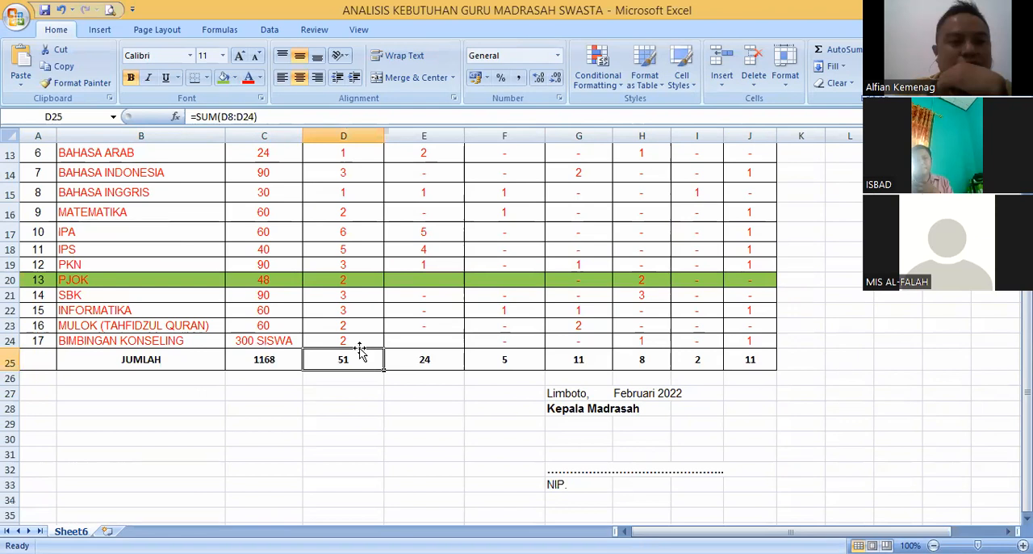
pyautogui.scroll(2, 350, 288)
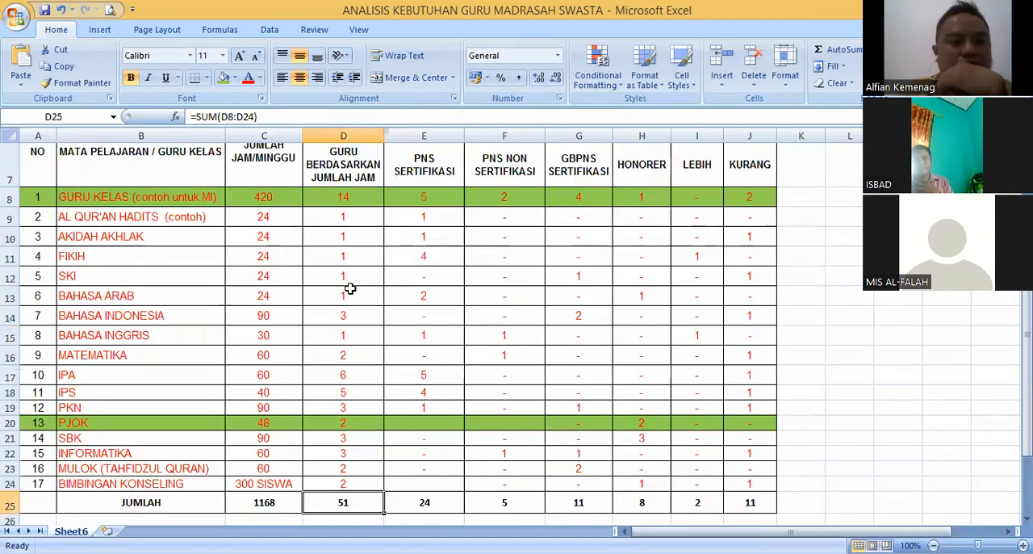
# - Go through the required teacher ratios from GURU KELAS down to BIMBINGAN KONSELING and compare them with the column total
pyautogui.click(344, 197)
pyautogui.moveTo(364, 337); pyautogui.dragTo(351, 490)
pyautogui.click(358, 502)
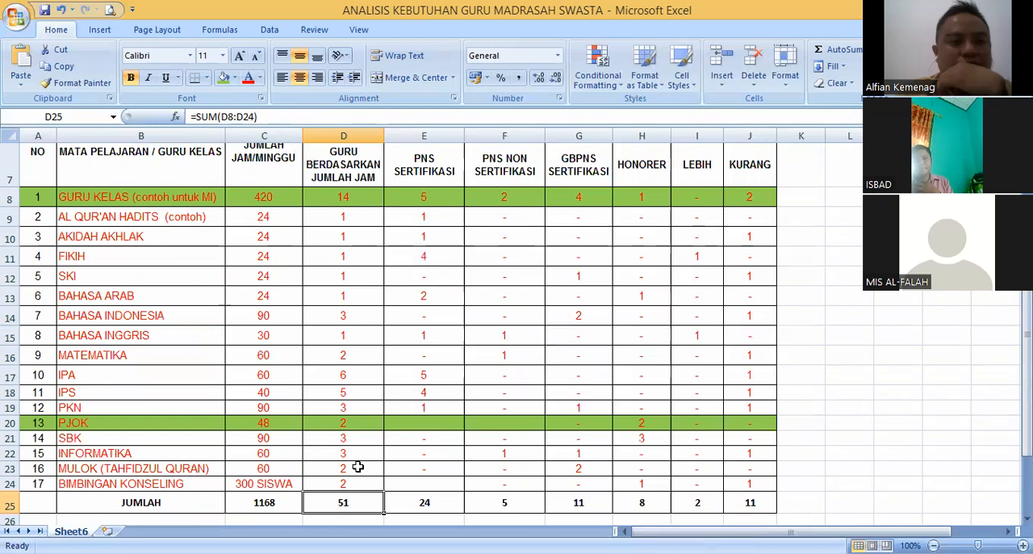
pyautogui.click(364, 467)
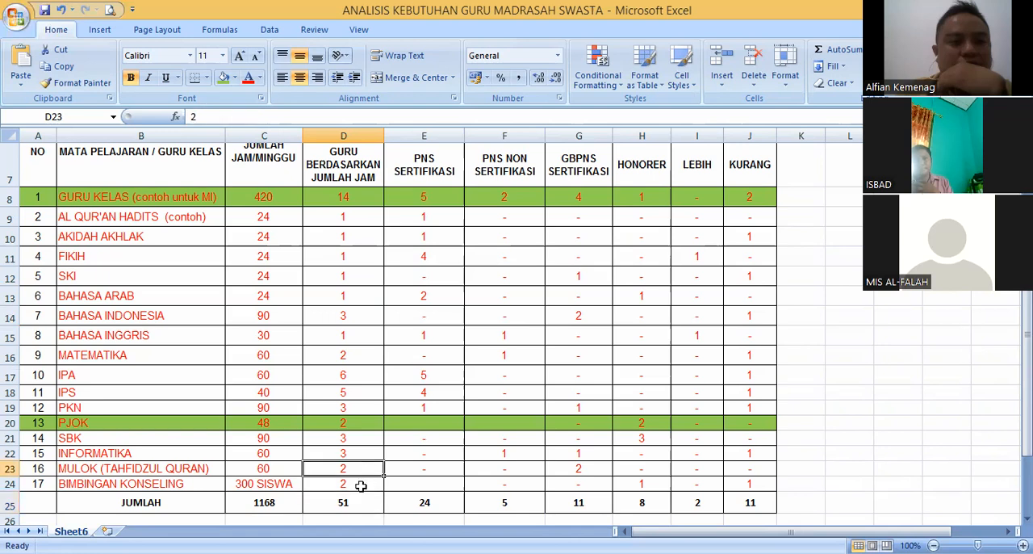
pyautogui.click(359, 484)
pyautogui.click(359, 453)
pyautogui.click(358, 409)
pyautogui.click(355, 438)
pyautogui.click(347, 361)
pyautogui.click(353, 377)
pyautogui.click(350, 500)
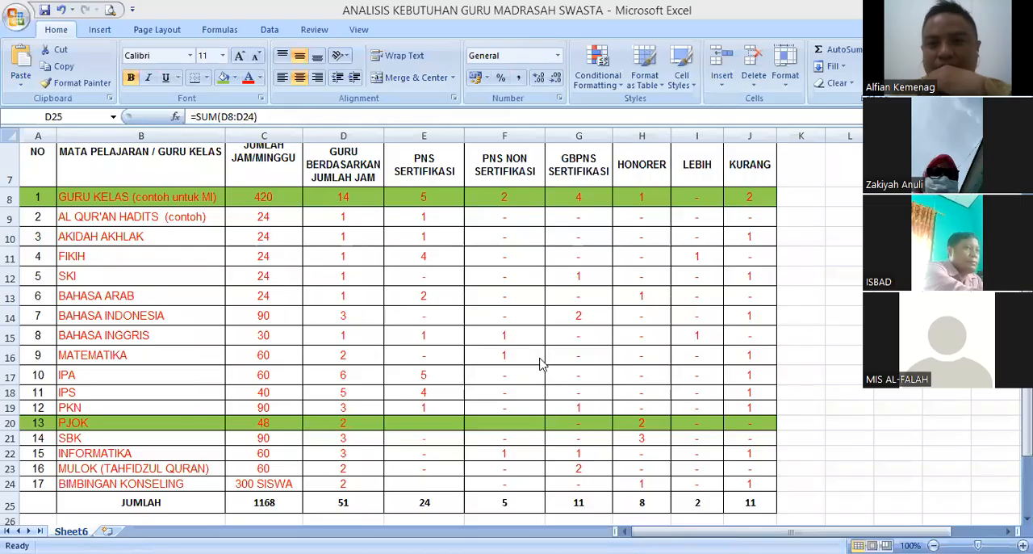
# - Check the weekly hours of the AL QUR'AN HADITS and AKIDAH AKHLAK subjects
pyautogui.click(415, 277)
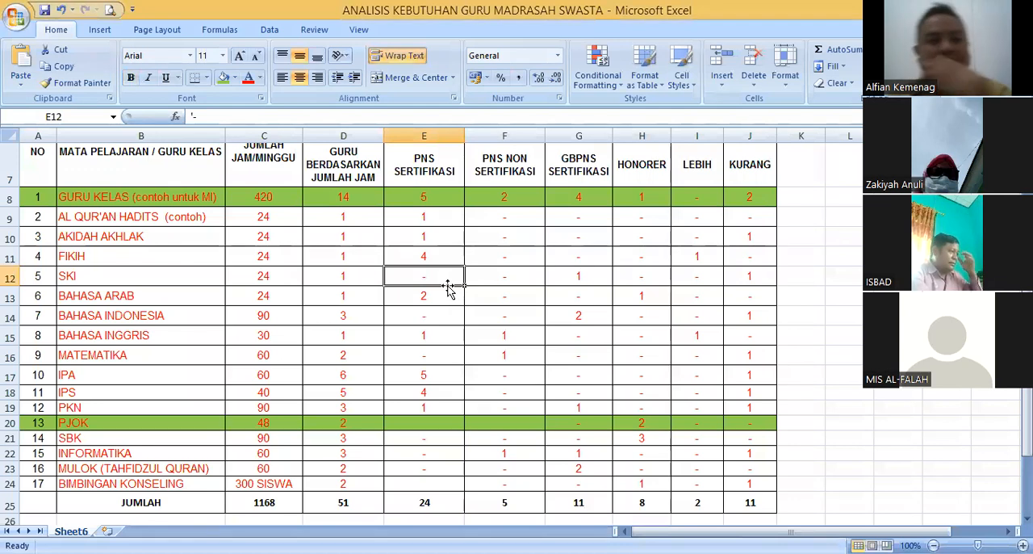
pyautogui.click(287, 241)
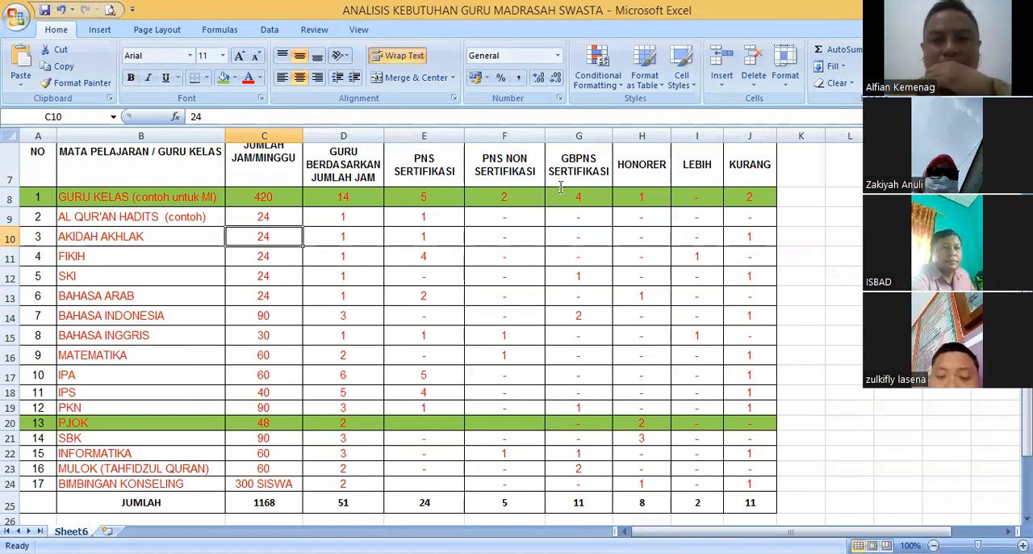
pyautogui.click(245, 269)
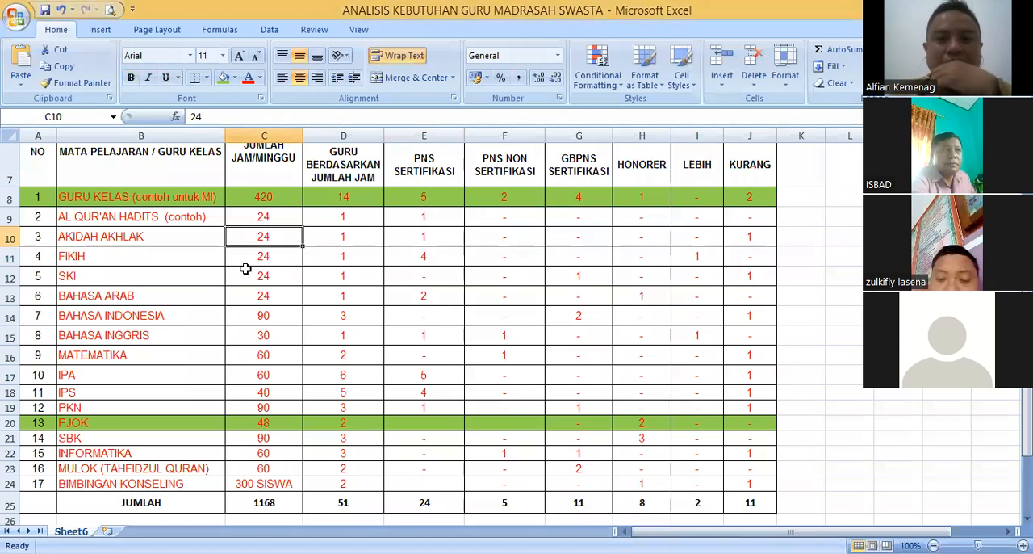
pyautogui.click(271, 217)
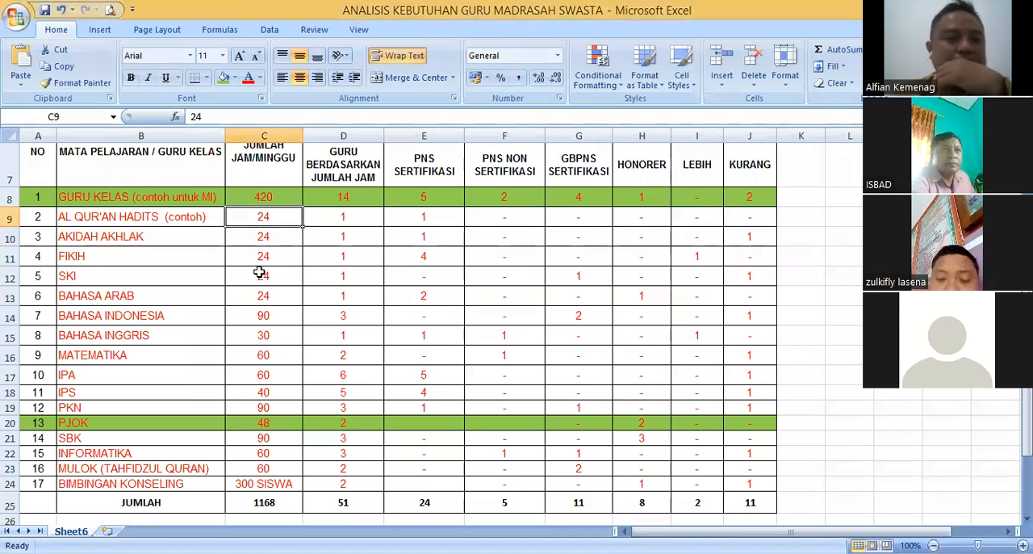
pyautogui.click(264, 235)
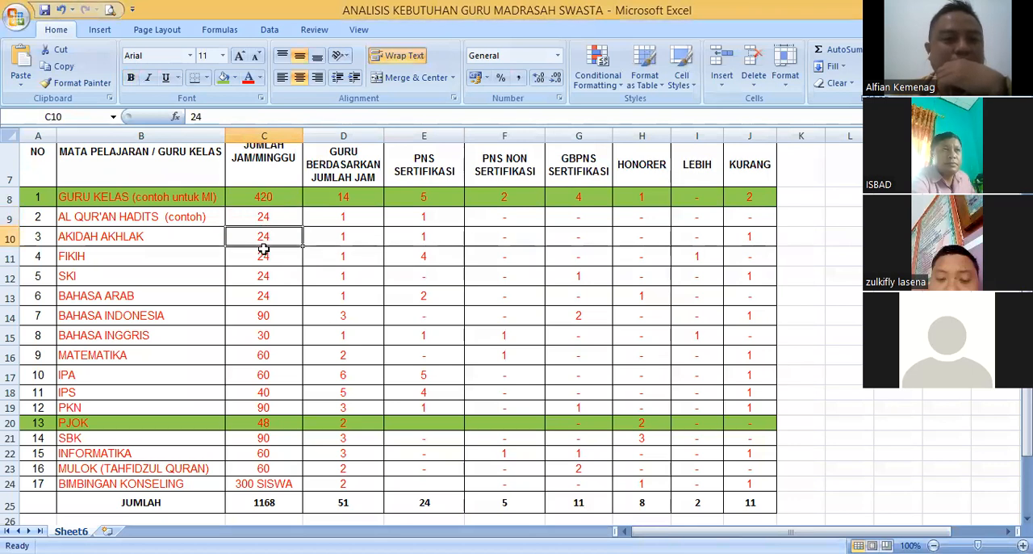
# - Review the subject names from AL QUR'AN HADITS through BAHASA INGGRIS, and the IPA entry
pyautogui.moveTo(194, 220); pyautogui.dragTo(193, 335)
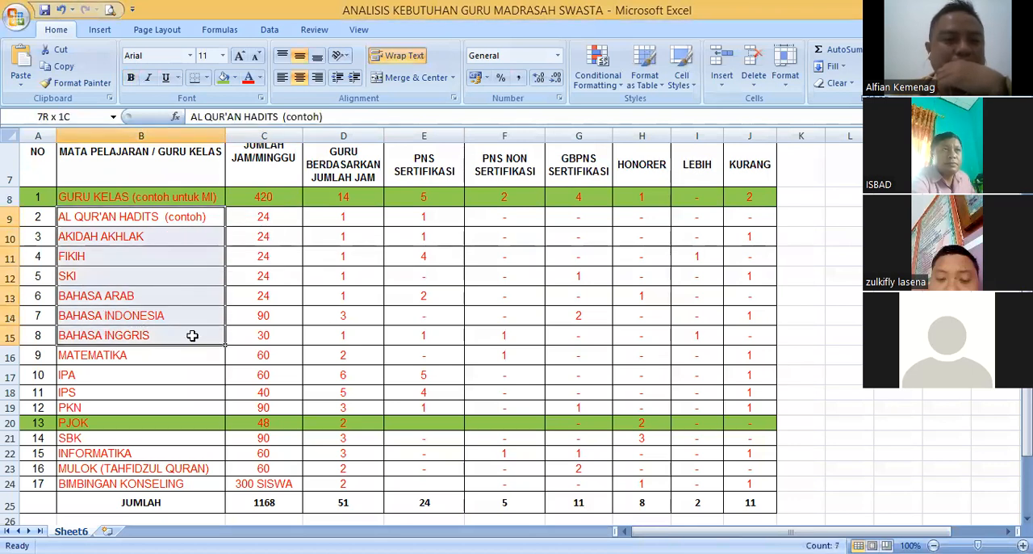
pyautogui.click(173, 348)
pyautogui.click(169, 321)
pyautogui.click(168, 331)
pyautogui.click(169, 319)
pyautogui.click(164, 334)
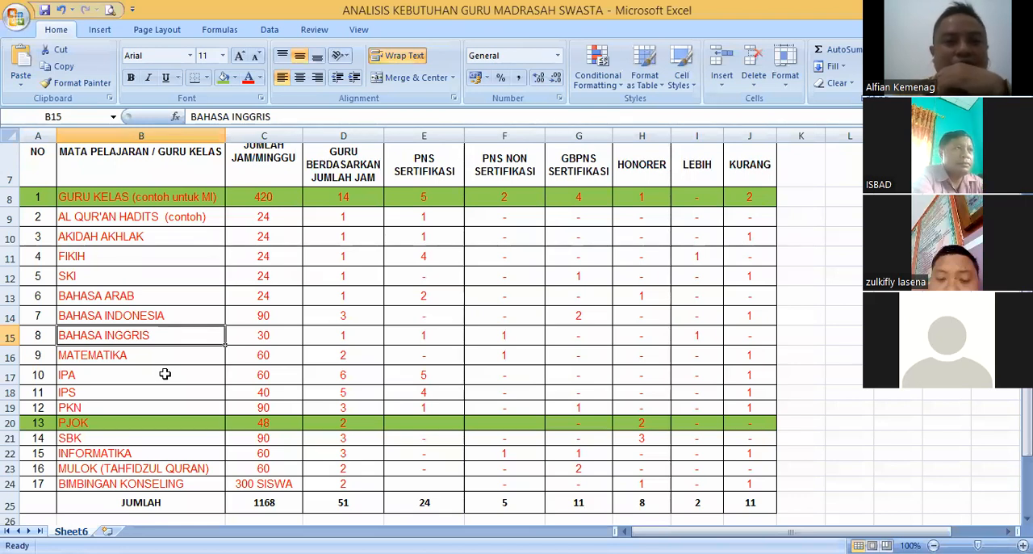
pyautogui.click(139, 371)
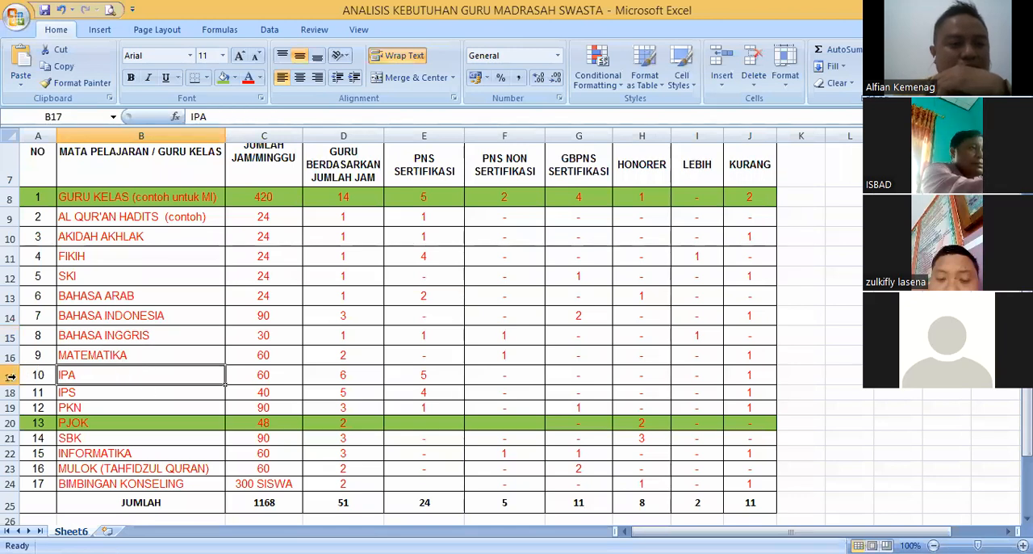
# - Merge the required teacher ratio cells of IPA and IPS into one cell and set its value to 1
pyautogui.click(161, 391)
pyautogui.click(149, 376)
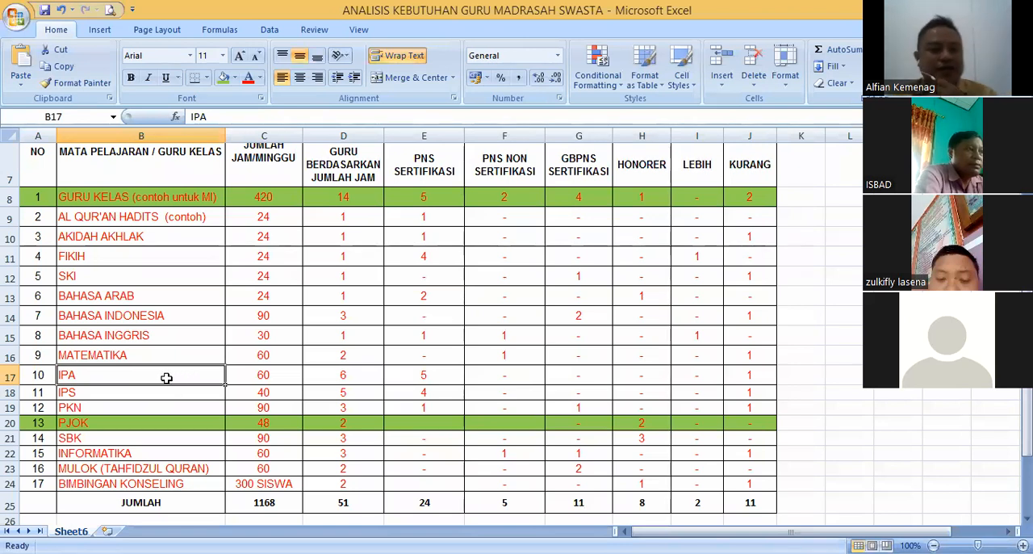
pyautogui.click(161, 392)
pyautogui.moveTo(161, 377); pyautogui.dragTo(166, 393)
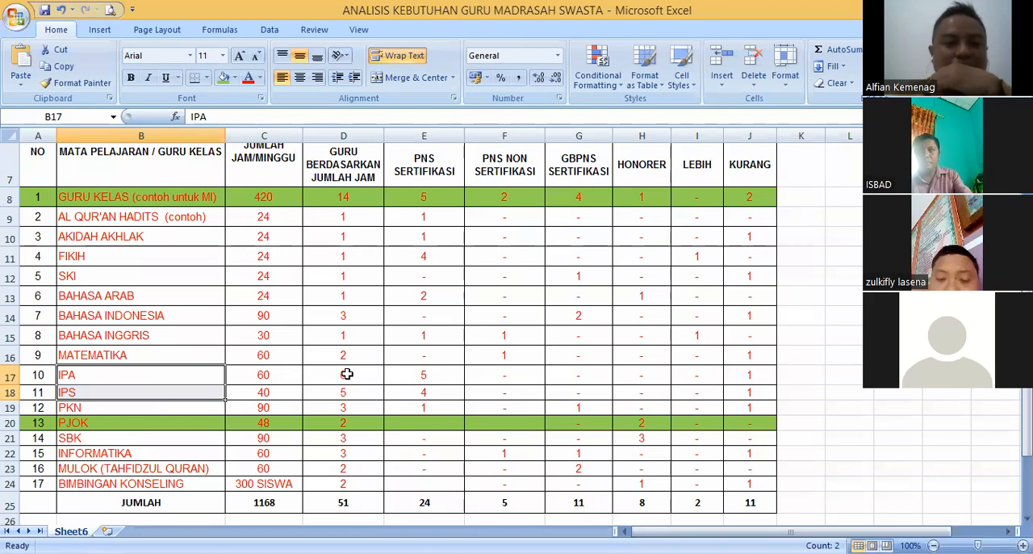
pyautogui.moveTo(343, 373); pyautogui.dragTo(347, 387)
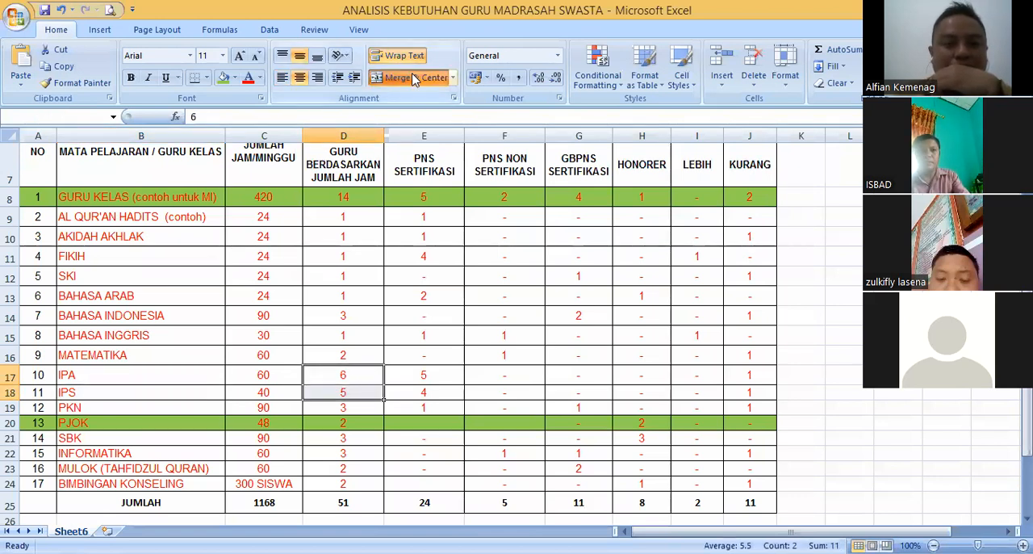
pyautogui.click(413, 77)
pyautogui.click(486, 338)
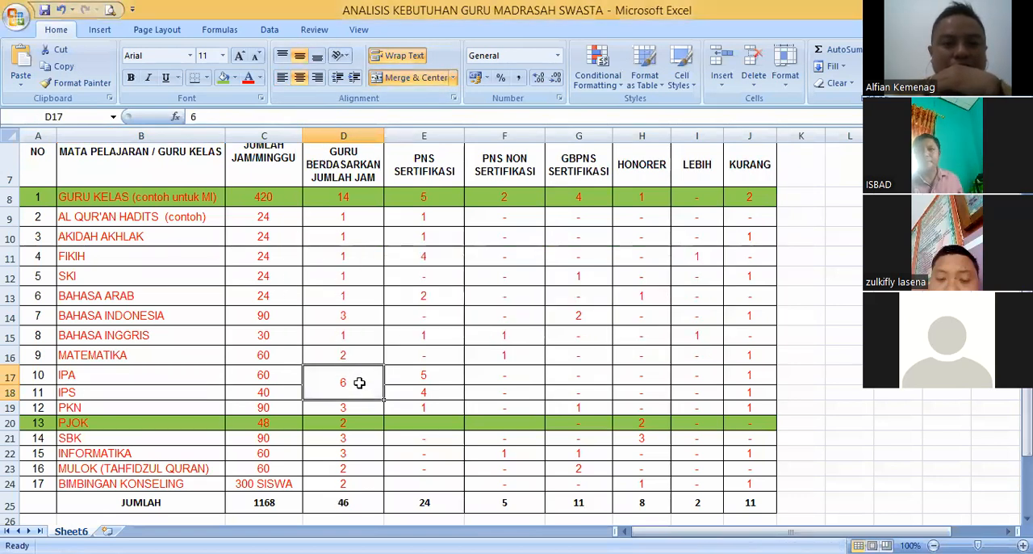
pyautogui.write('1')
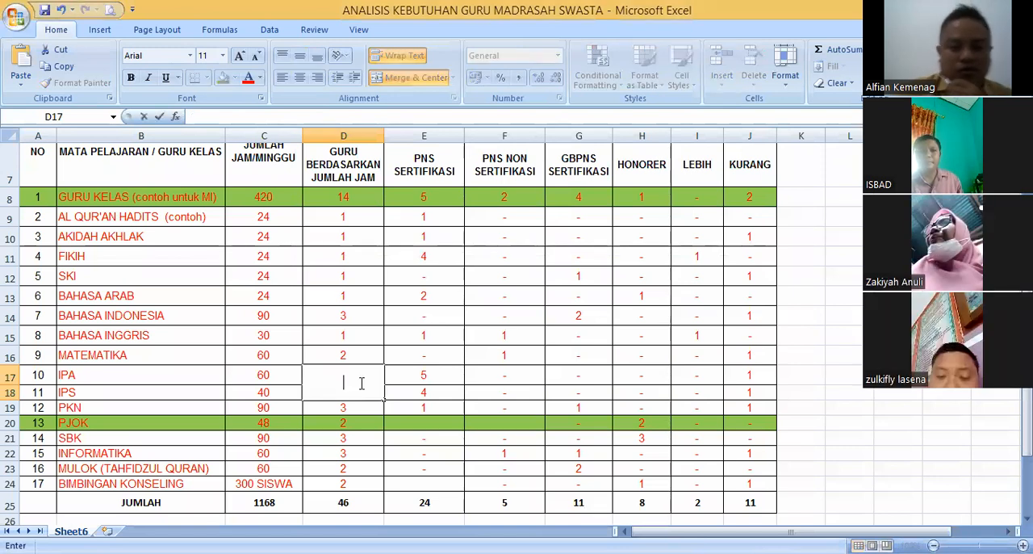
pyautogui.press('Return')
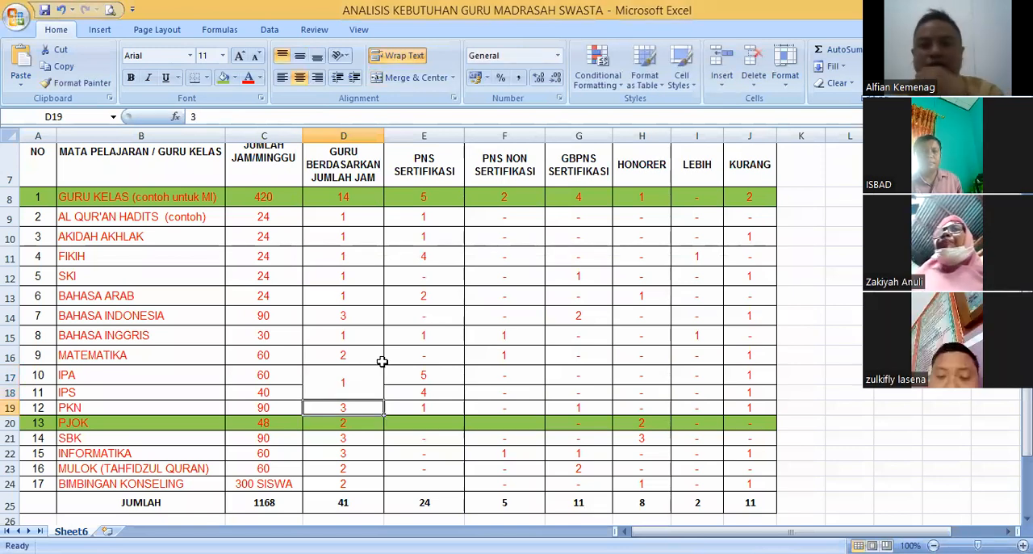
# - Examine the shared IPA and IPS teacher ratio and the IPA row's current teacher counts from PNS SERTIFIKASI to HONORER
pyautogui.click(342, 379)
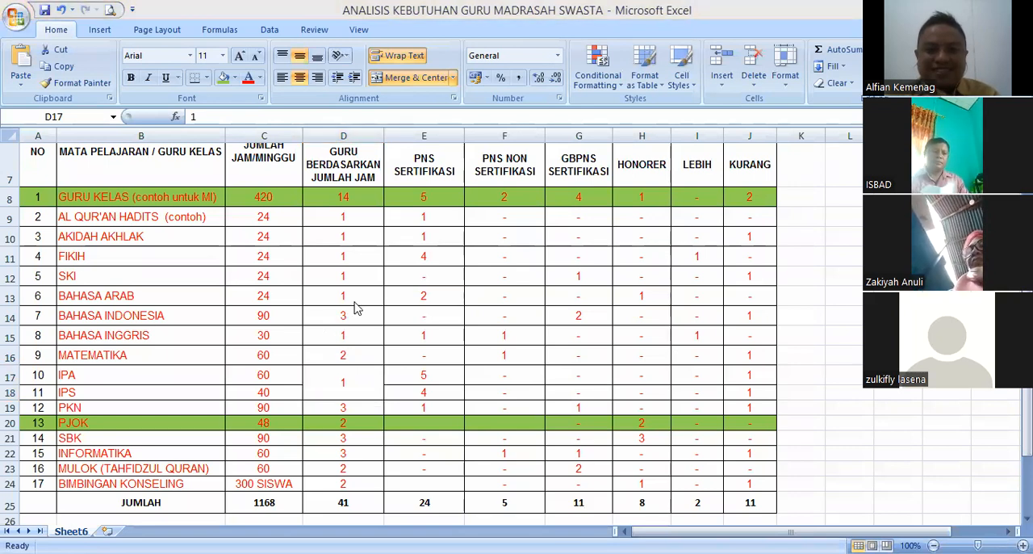
pyautogui.click(374, 355)
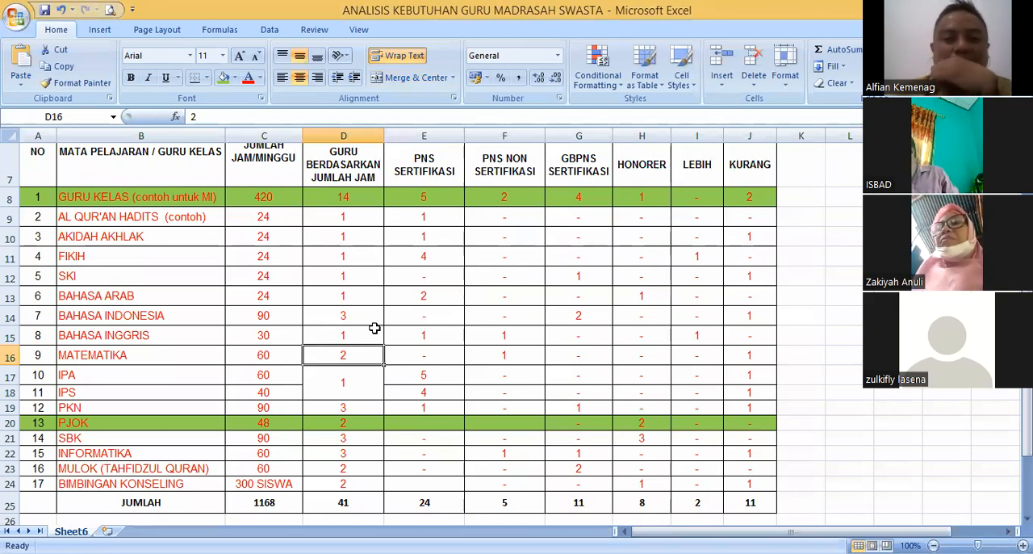
pyautogui.click(357, 376)
pyautogui.scroll(1, 387, 242)
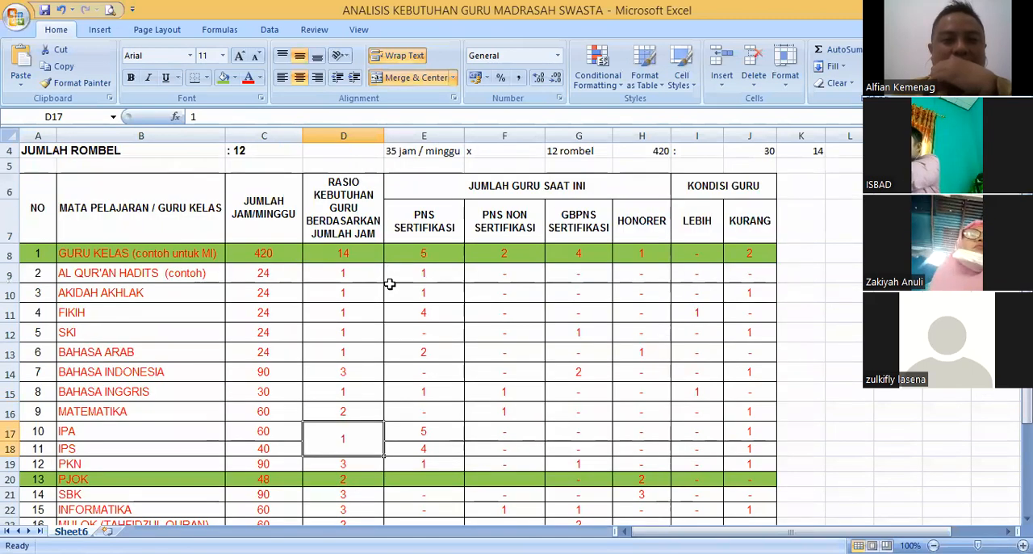
pyautogui.scroll(-1, 389, 302)
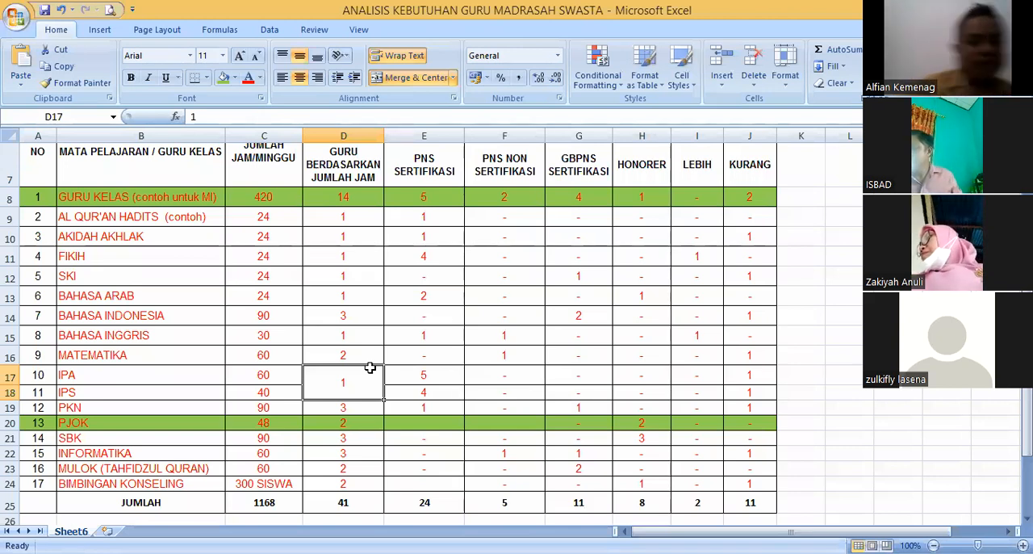
pyautogui.click(436, 375)
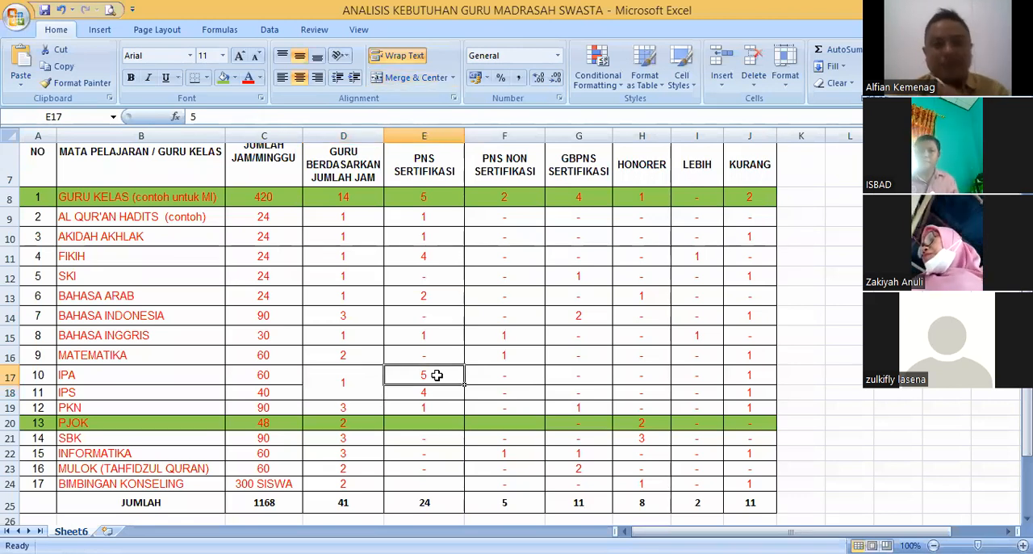
pyautogui.click(504, 375)
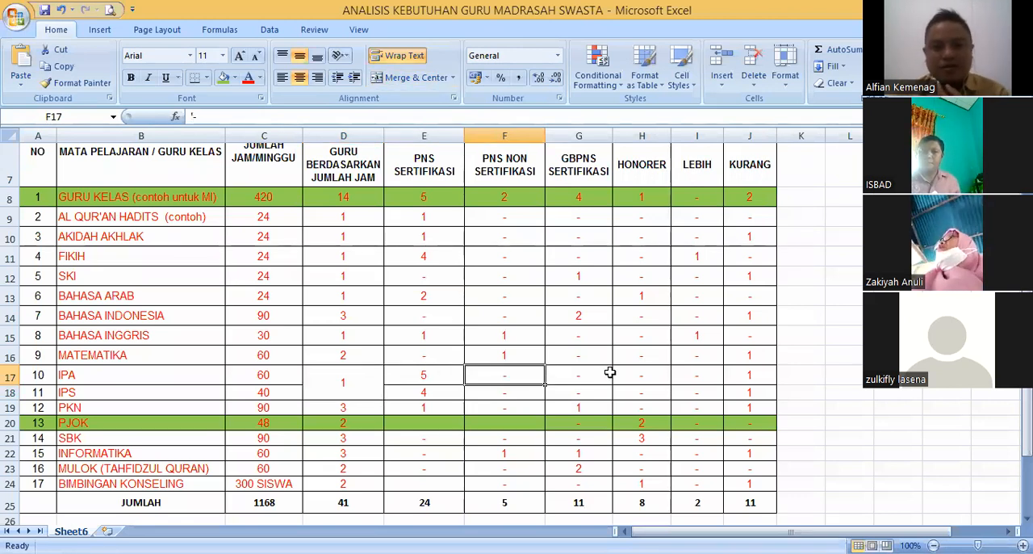
pyautogui.click(607, 372)
pyautogui.click(644, 375)
pyautogui.click(564, 377)
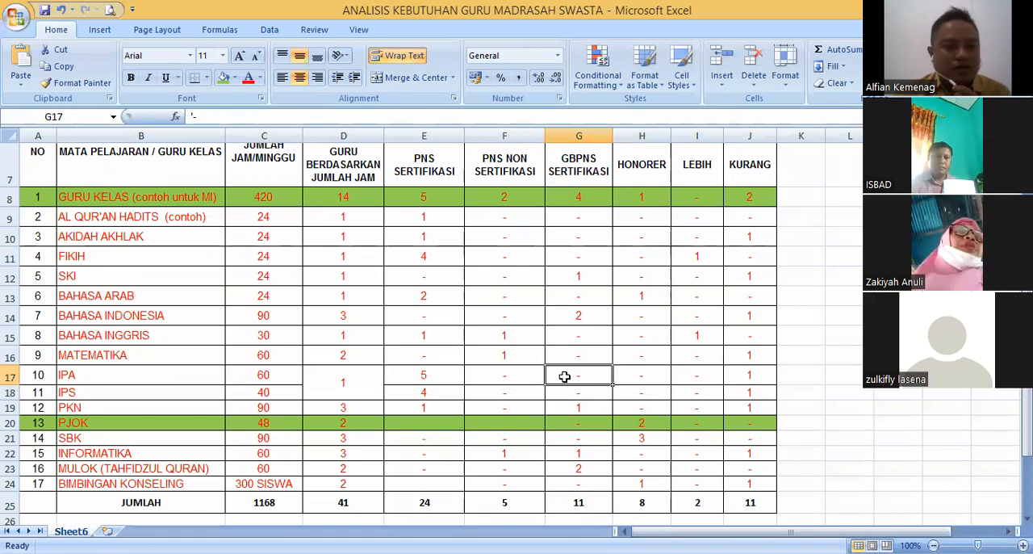
# - Review the FIKIH, SKI and BAHASA ARAB subjects and total the required teacher ratios from AL QUR'AN HADITS to BAHASA ARAB
pyautogui.click(279, 488)
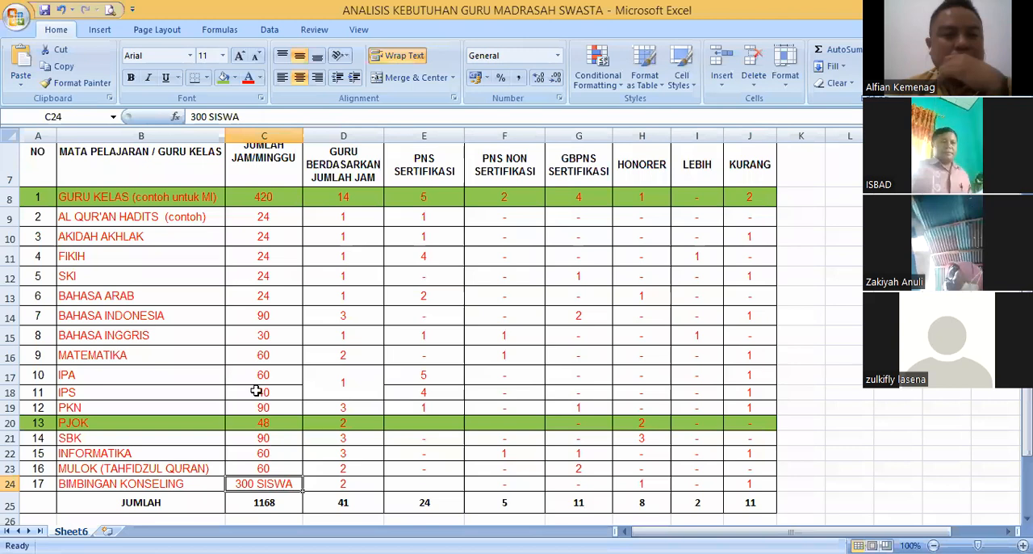
pyautogui.click(141, 259)
pyautogui.click(143, 294)
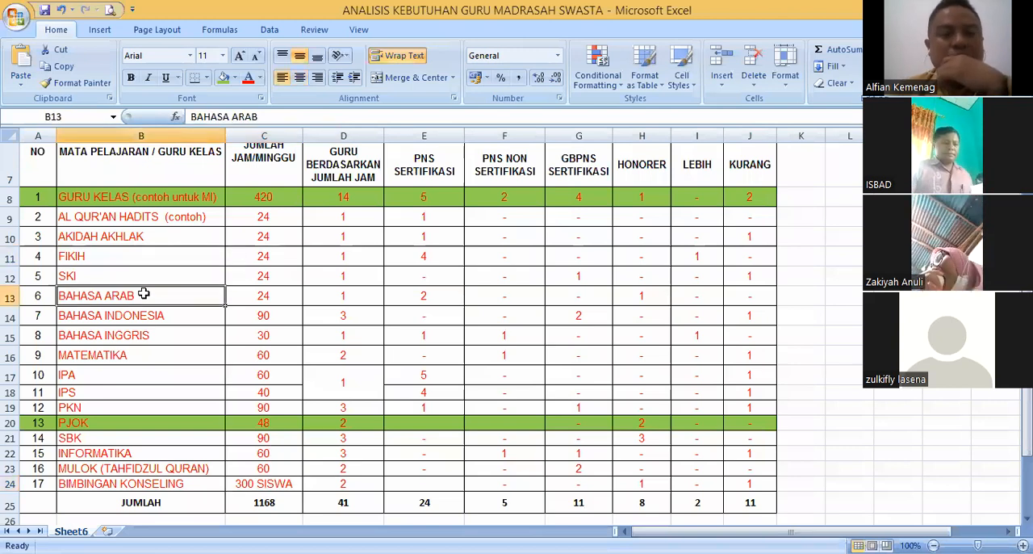
pyautogui.click(177, 256)
pyautogui.click(178, 279)
pyautogui.click(173, 258)
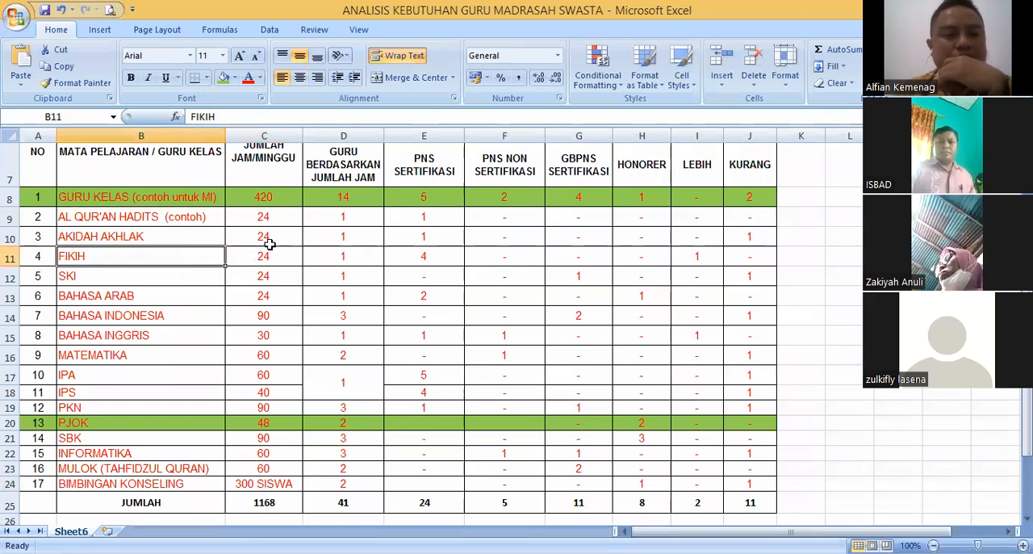
pyautogui.moveTo(342, 217); pyautogui.dragTo(346, 274)
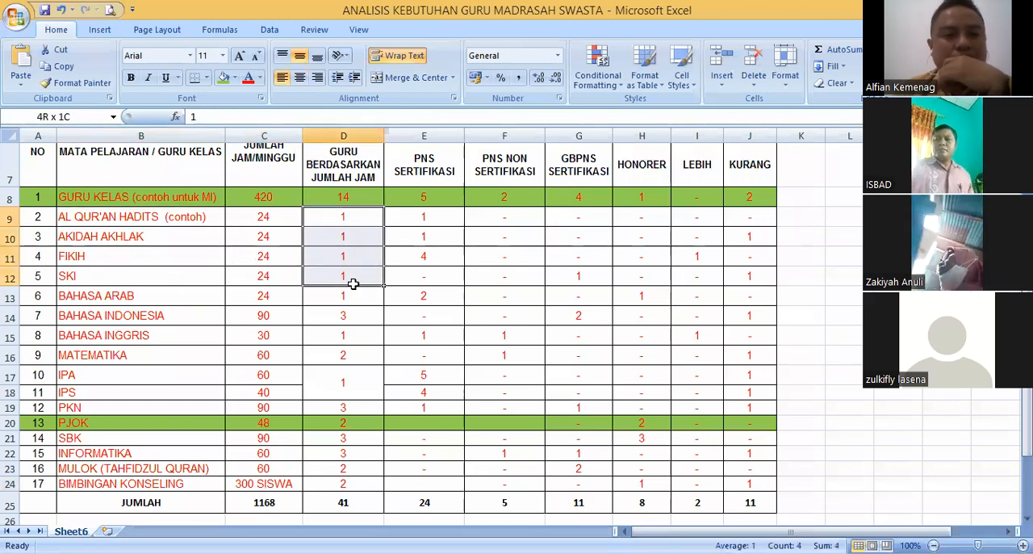
pyautogui.moveTo(355, 223); pyautogui.dragTo(359, 296)
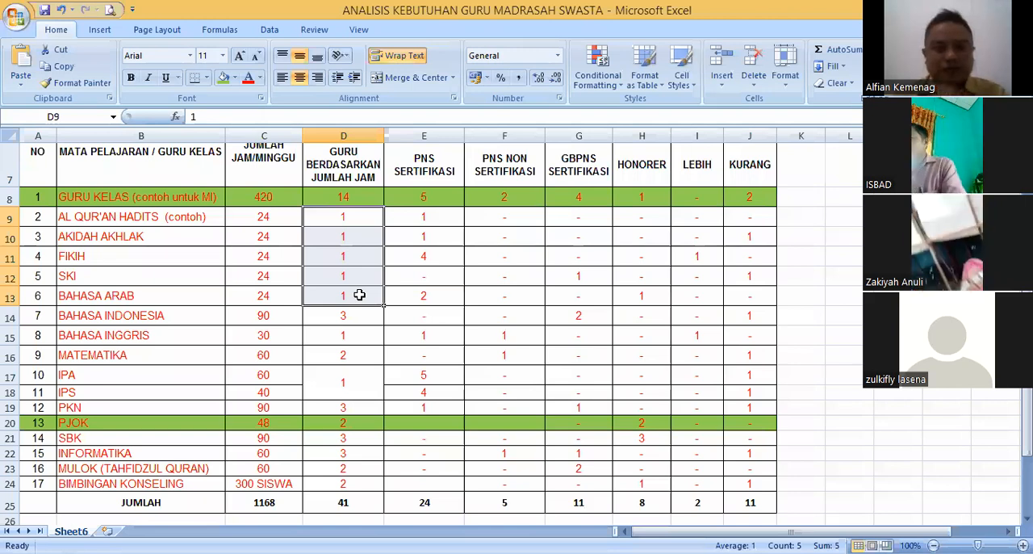
# - Check the PNS SERTIFIKASI teacher counts of FIKIH, SKI and BAHASA ARAB
pyautogui.click(442, 251)
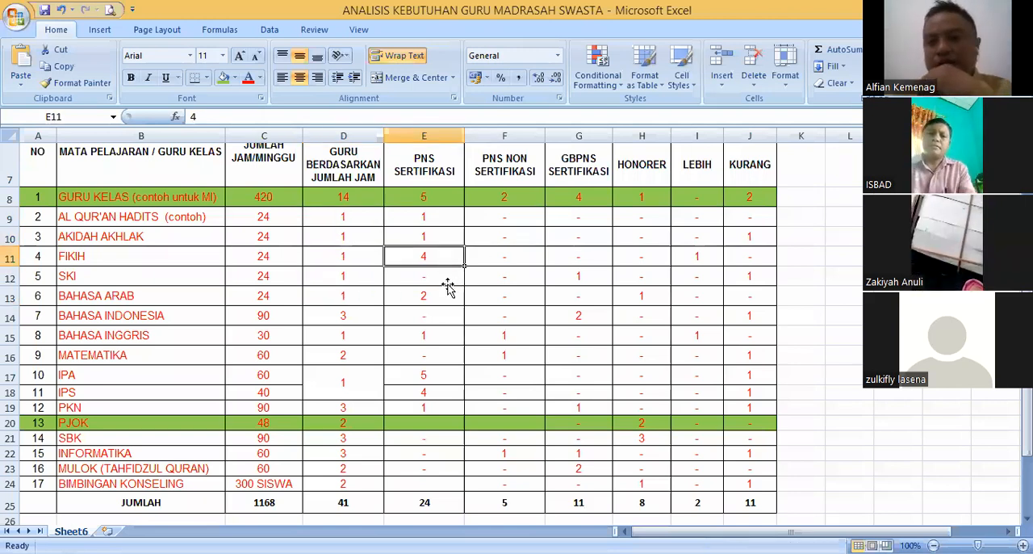
pyautogui.scroll(2, 446, 299)
pyautogui.press('Down')
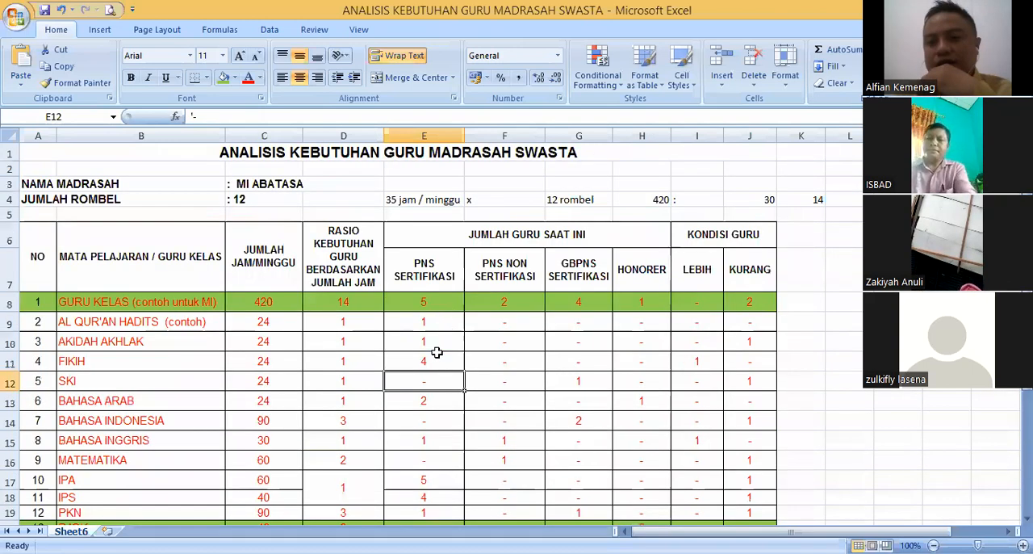
pyautogui.scroll(-1, 436, 352)
pyautogui.press('Down')
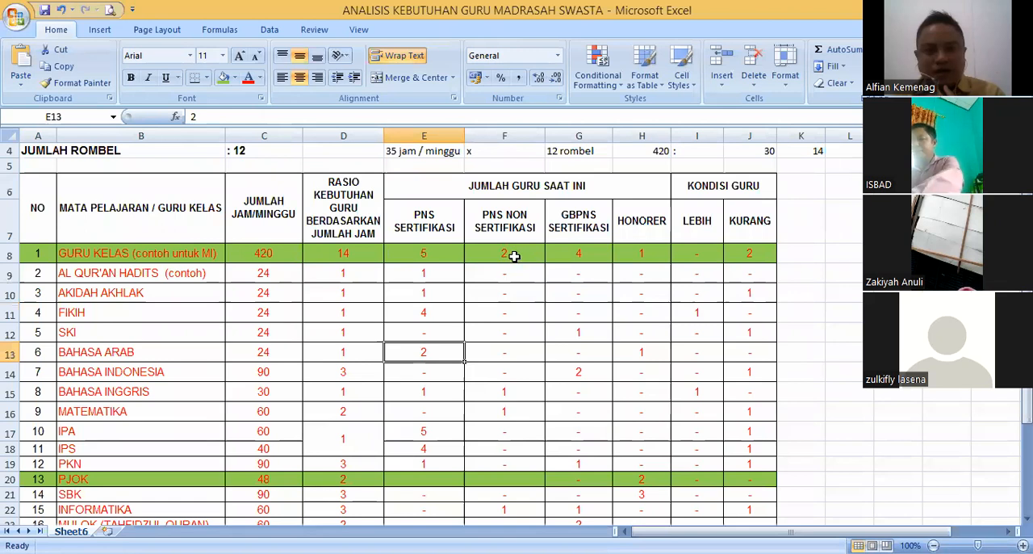
pyautogui.click(436, 315)
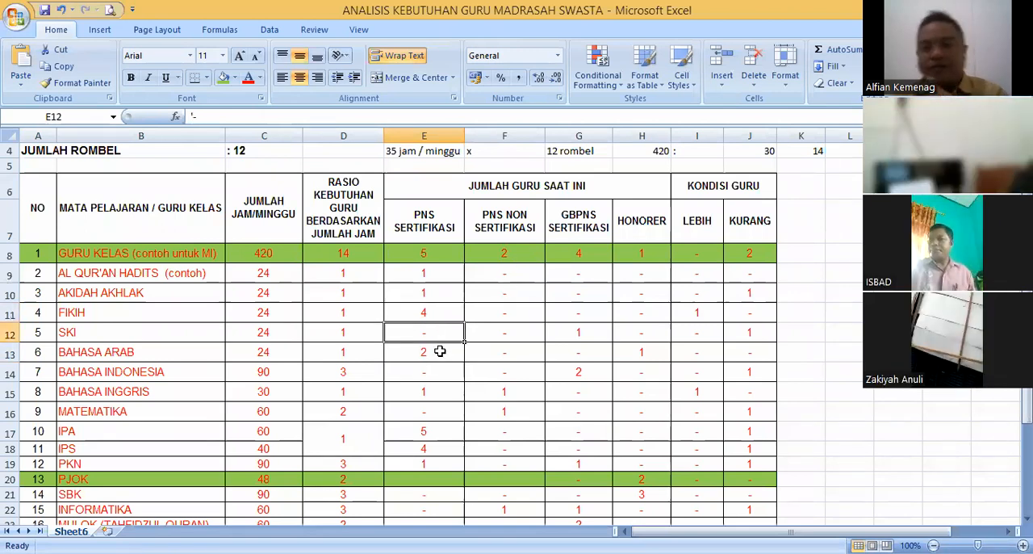
pyautogui.click(439, 350)
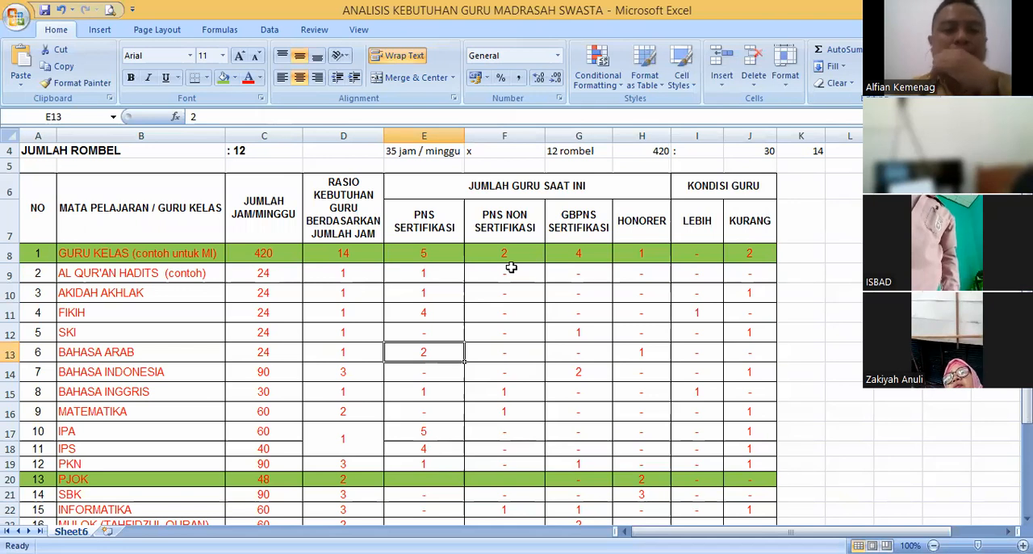
pyautogui.click(533, 308)
pyautogui.click(433, 349)
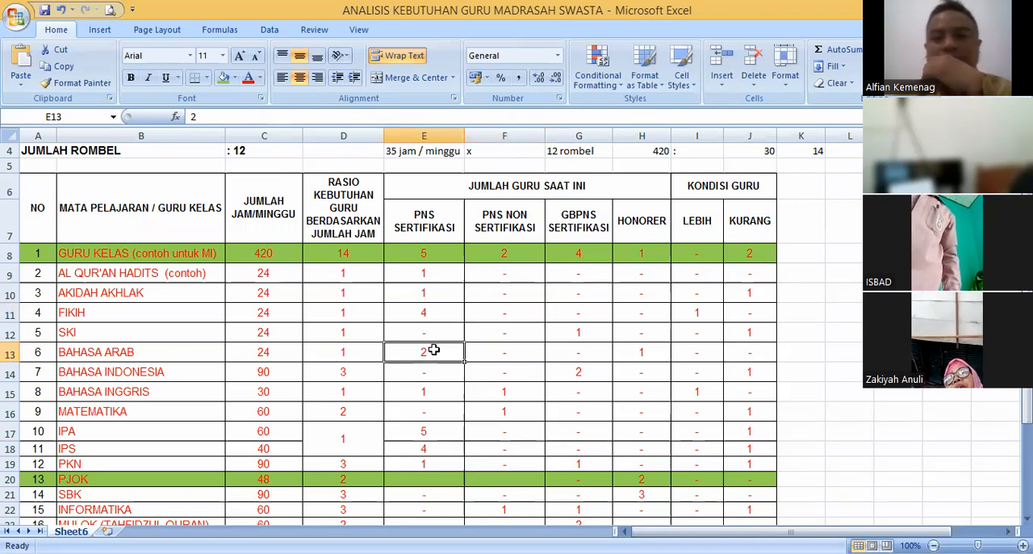
# - Compare the PNS SERTIFIKASI teacher counts of FIKIH, AKIDAH AKHLAK and AL QUR'AN HADITS
pyautogui.click(438, 313)
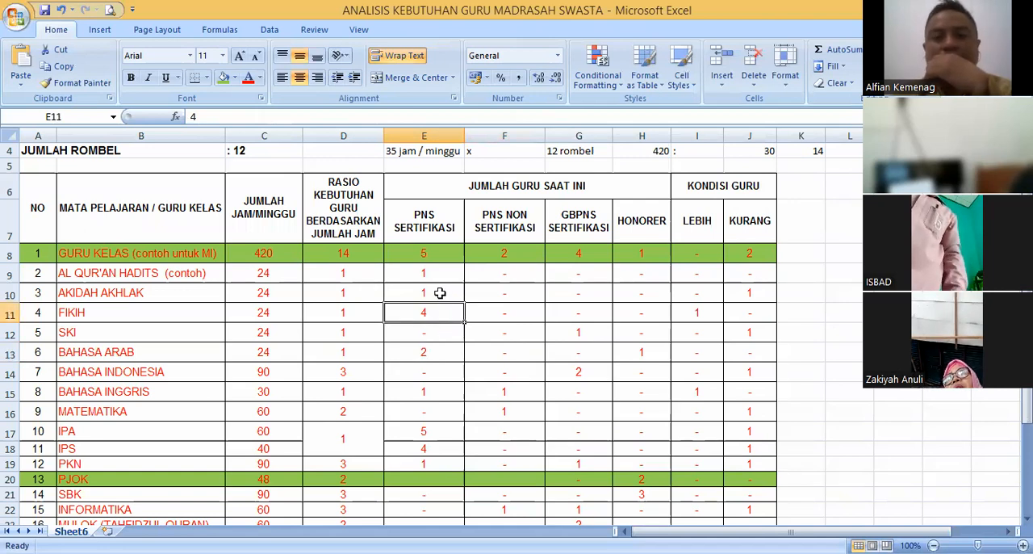
pyautogui.click(430, 290)
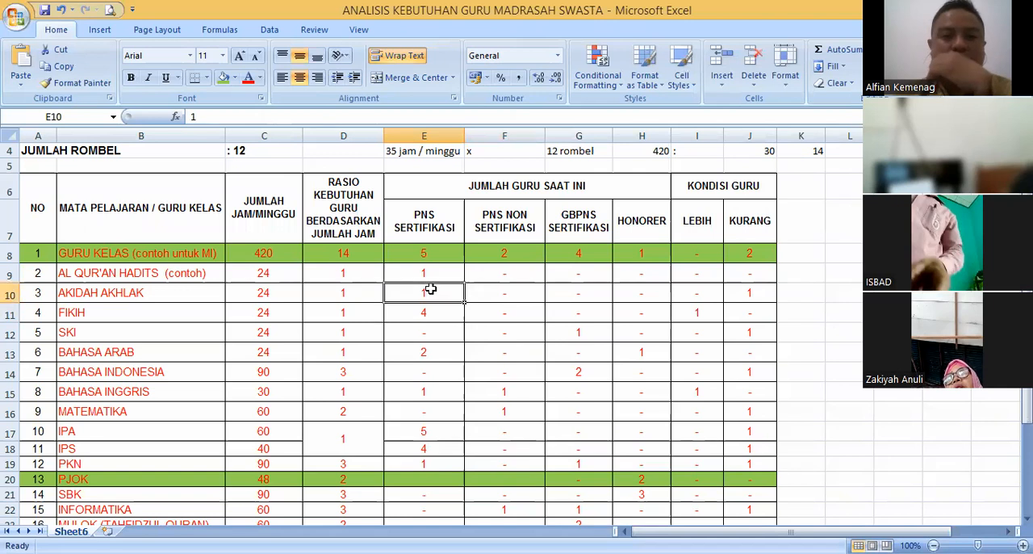
pyautogui.click(431, 275)
pyautogui.click(426, 298)
pyautogui.scroll(-2, 432, 331)
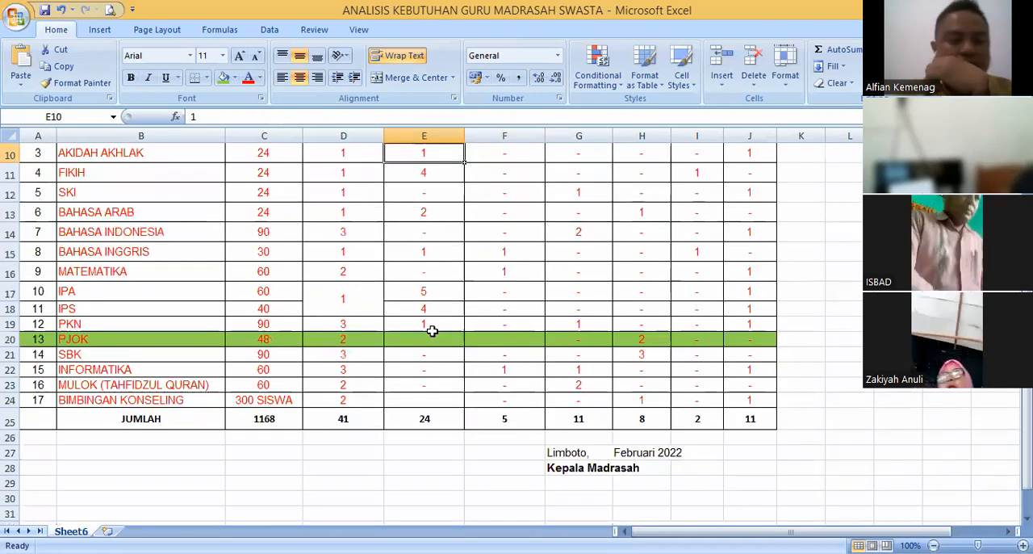
pyautogui.scroll(2, 438, 270)
pyautogui.click(433, 274)
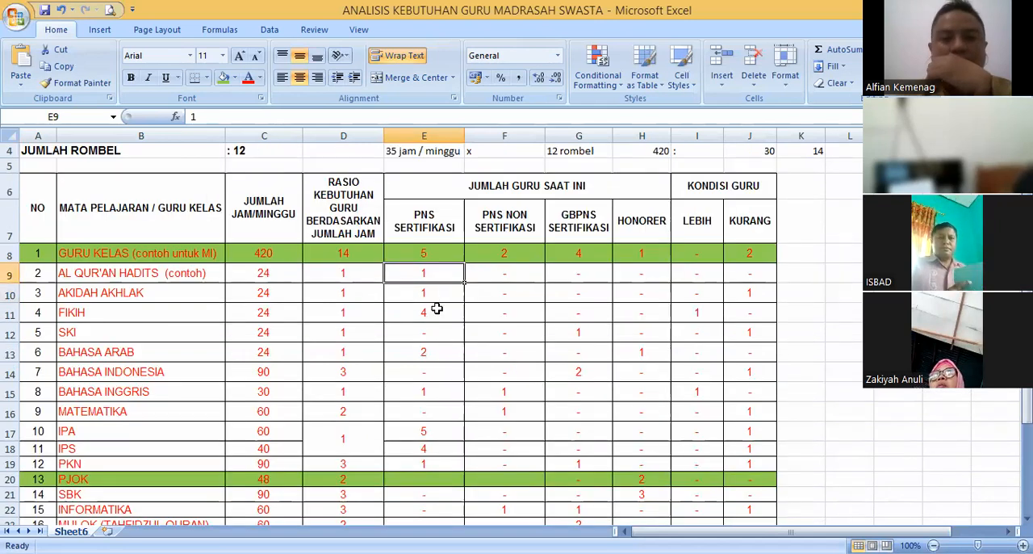
pyautogui.click(428, 292)
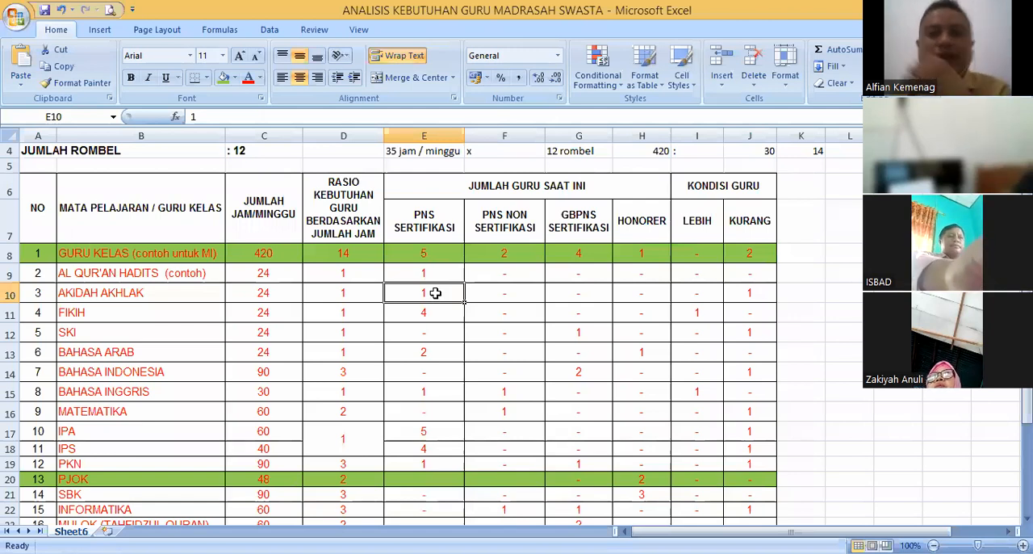
pyautogui.click(423, 273)
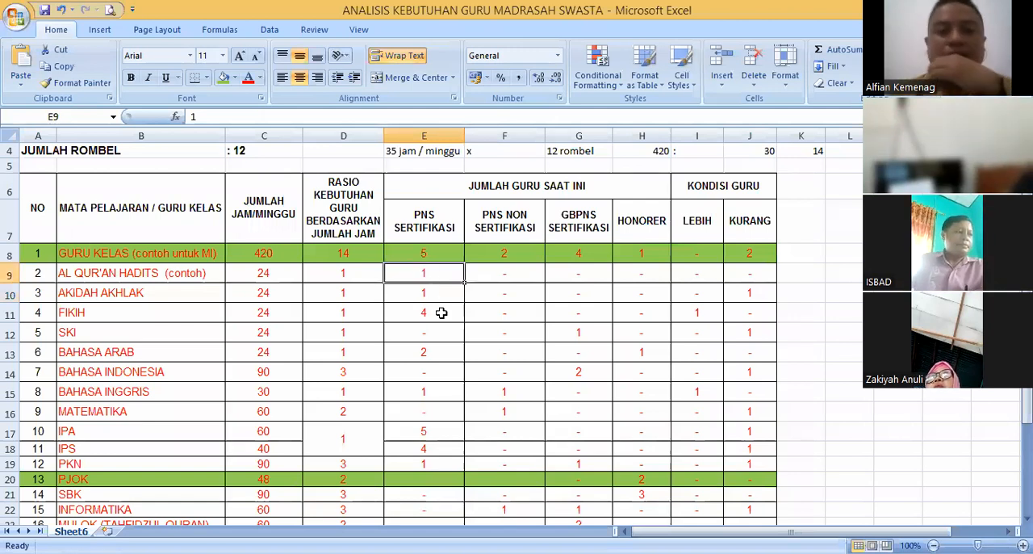
pyautogui.scroll(1, 442, 312)
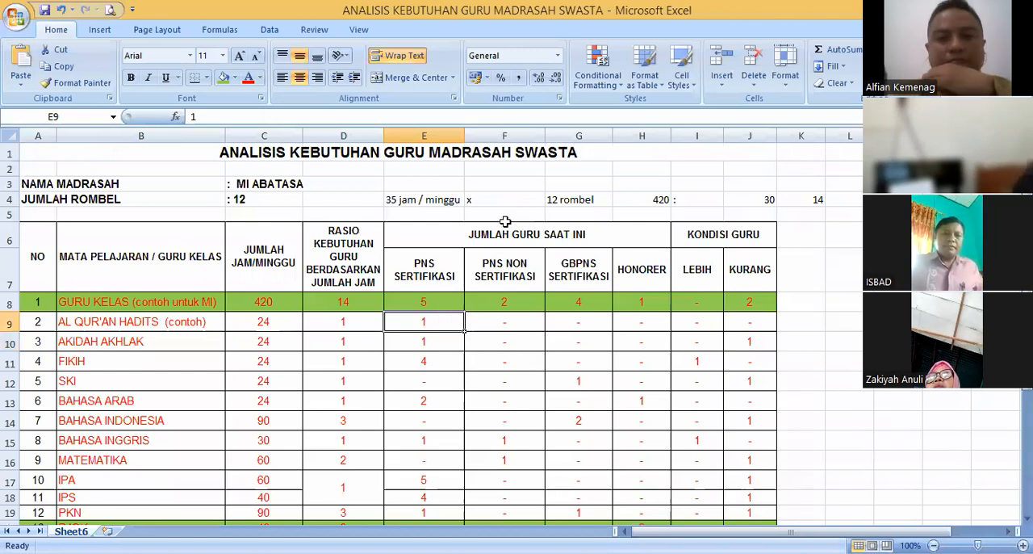
pyautogui.click(450, 201)
pyautogui.click(415, 182)
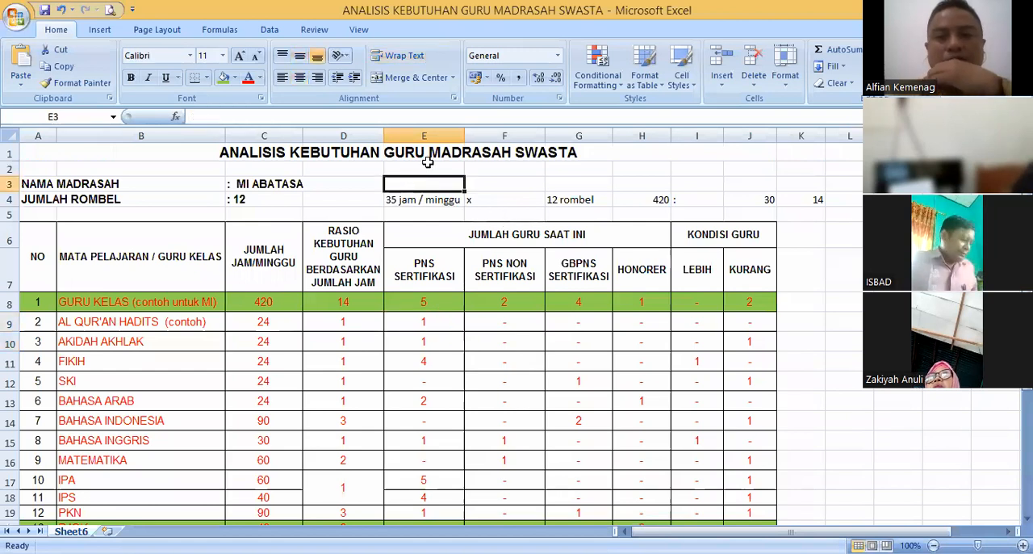
pyautogui.click(349, 171)
pyautogui.click(352, 185)
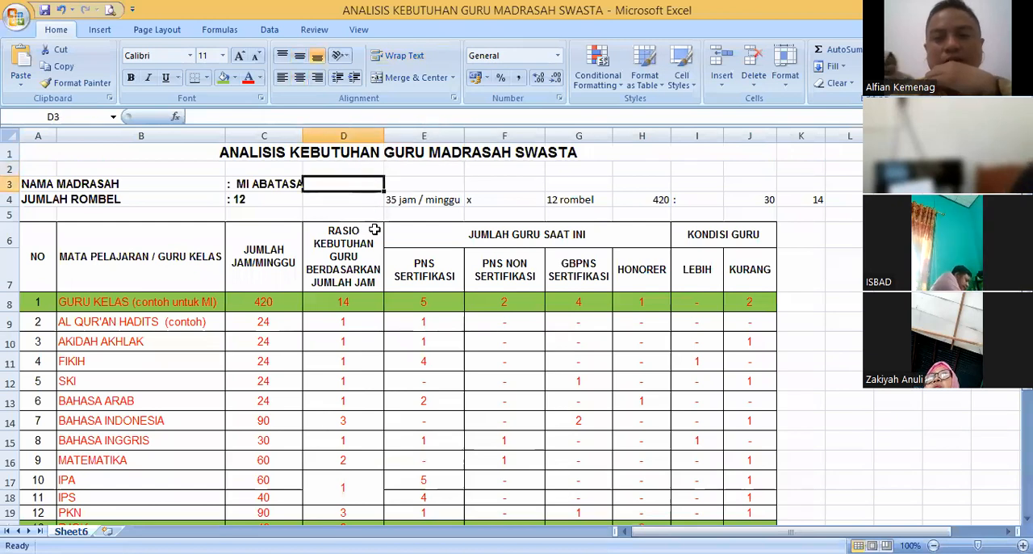
pyautogui.click(349, 346)
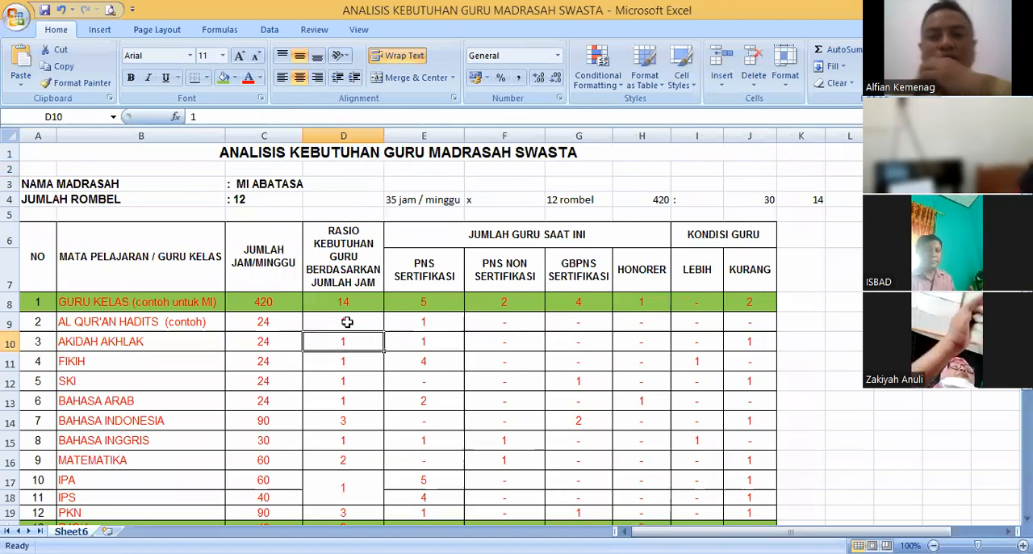
pyautogui.scroll(-1, 196, 380)
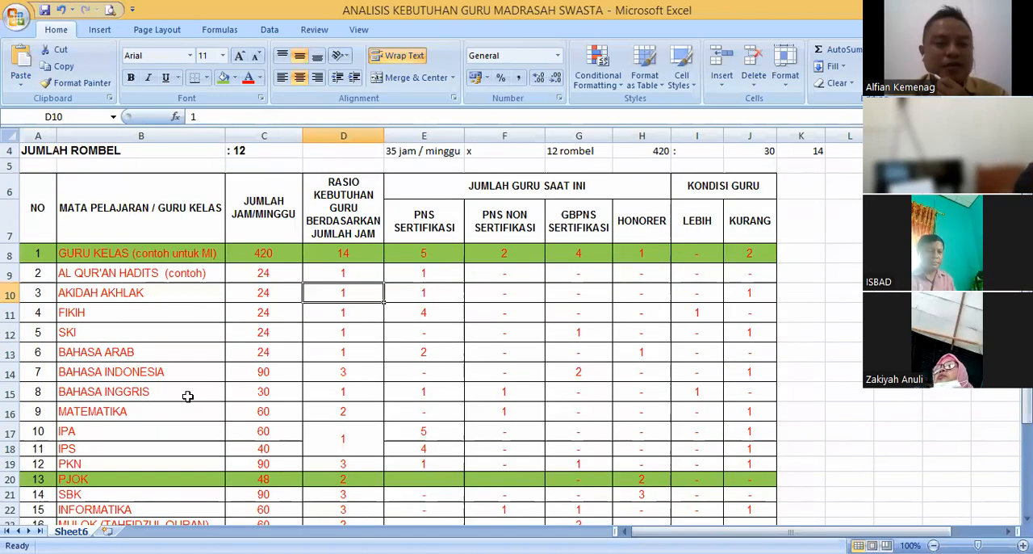
# - Check the weekly hours of MULOK (TAHFIDZUL QURAN), BIMBINGAN KONSELING, INFORMATIKA and SBK
pyautogui.scroll(-2, 187, 396)
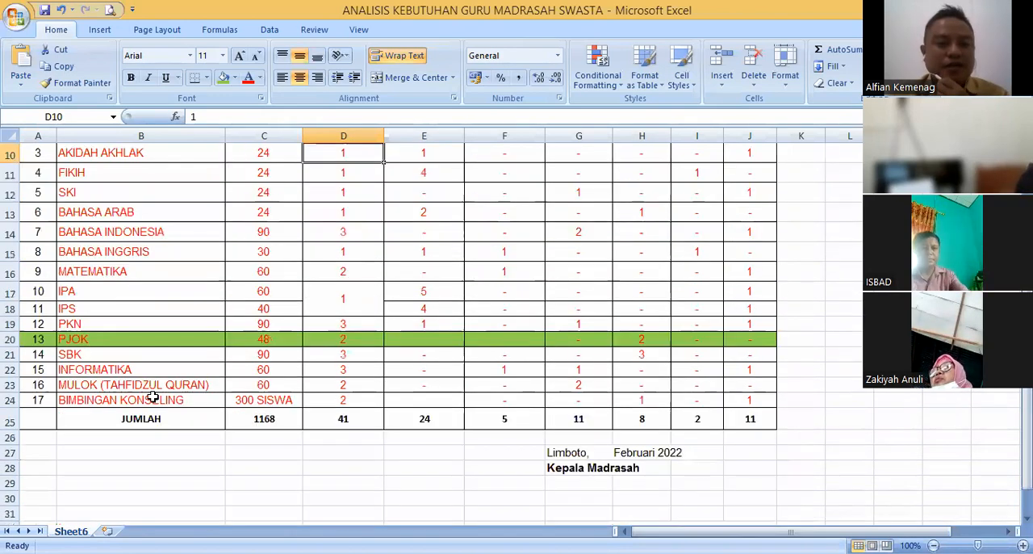
pyautogui.click(269, 385)
pyautogui.click(280, 400)
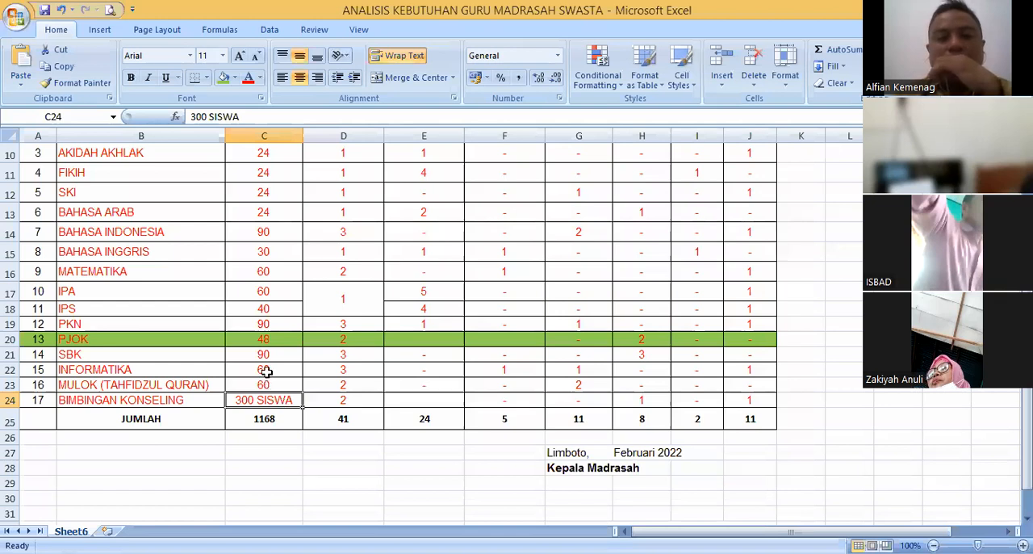
pyautogui.click(266, 370)
pyautogui.click(272, 356)
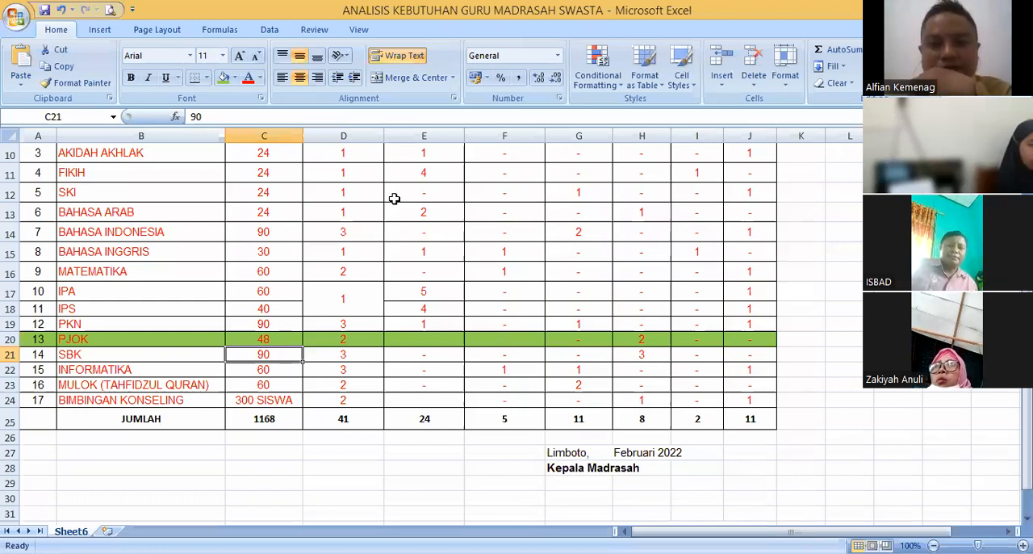
# - Check the required teacher ratio in the BAHASA INDONESIA row
pyautogui.click(778, 343)
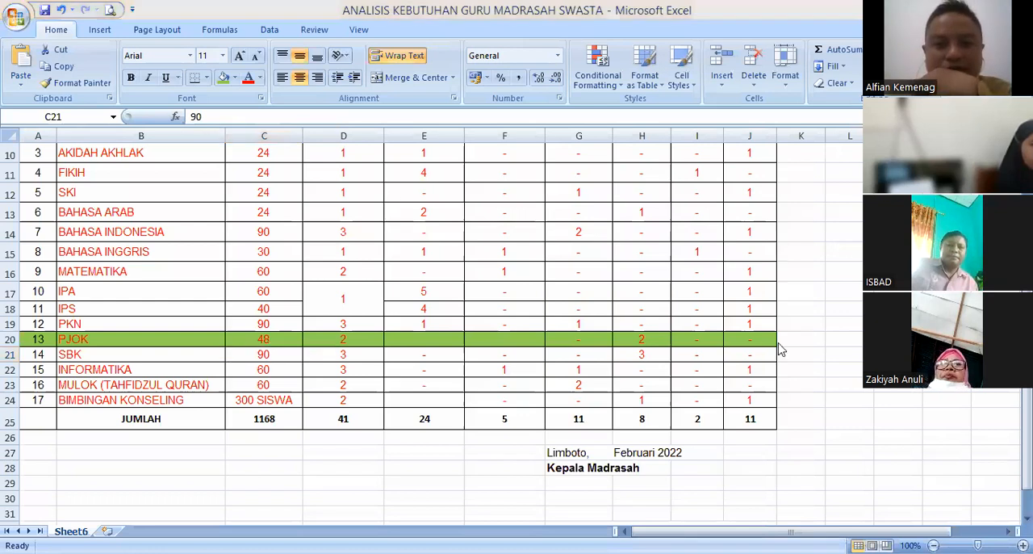
pyautogui.click(332, 262)
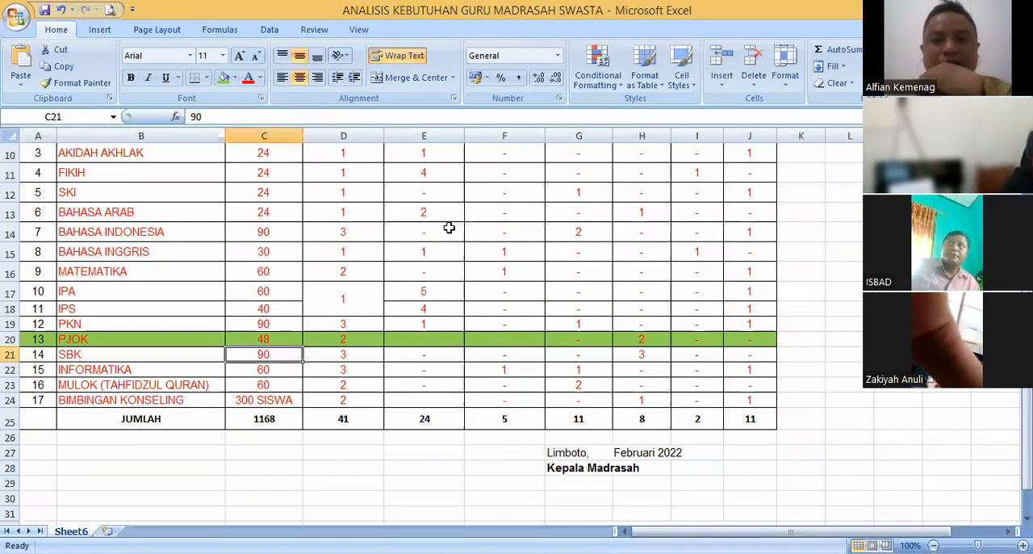
pyautogui.click(498, 226)
pyautogui.click(368, 236)
# - Review the JUMLAH JAM/MINGGU column, including the weekly hours of SKI, BAHASA INDONESIA and AL QUR'AN HADITS
pyautogui.scroll(3, 404, 268)
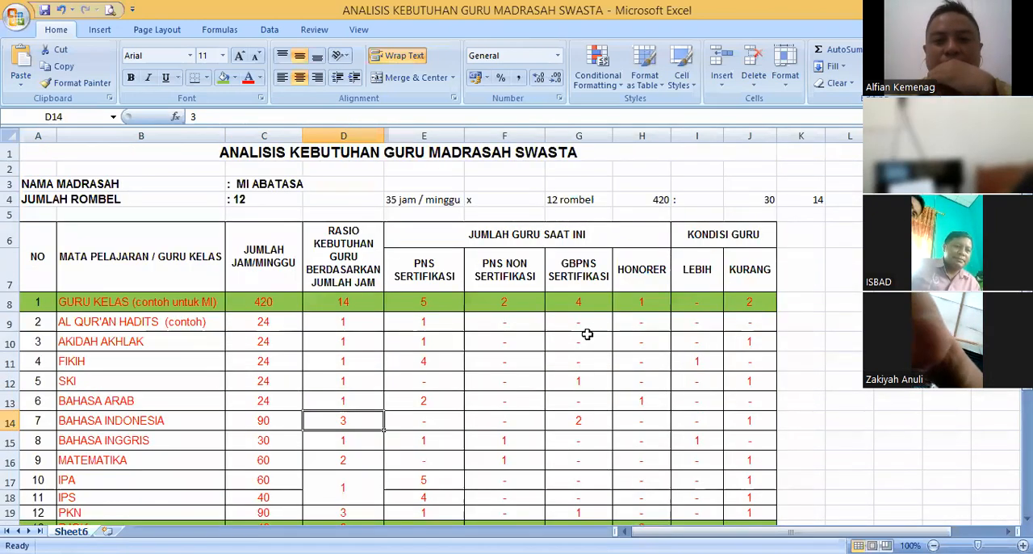
pyautogui.click(283, 382)
pyautogui.click(283, 420)
pyautogui.click(274, 257)
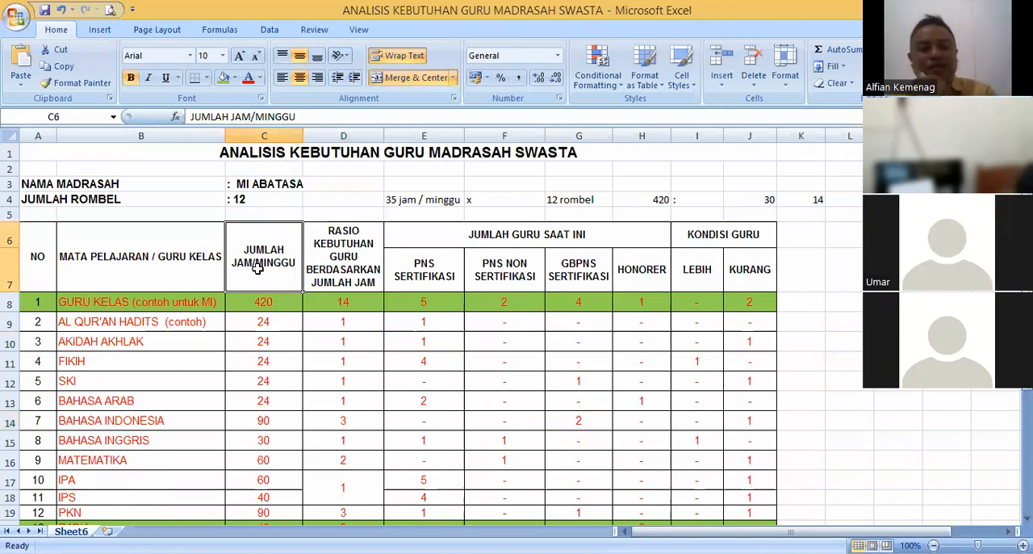
pyautogui.click(282, 324)
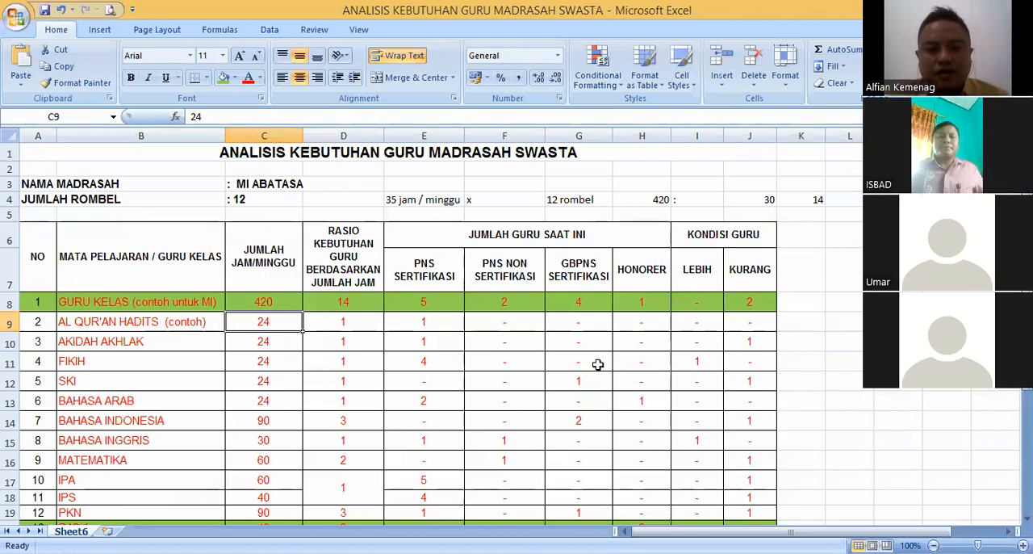
# - Compare the PNS SERTIFIKASI teacher counts of SKI, BAHASA ARAB and FIKIH
pyautogui.click(436, 386)
pyautogui.click(428, 398)
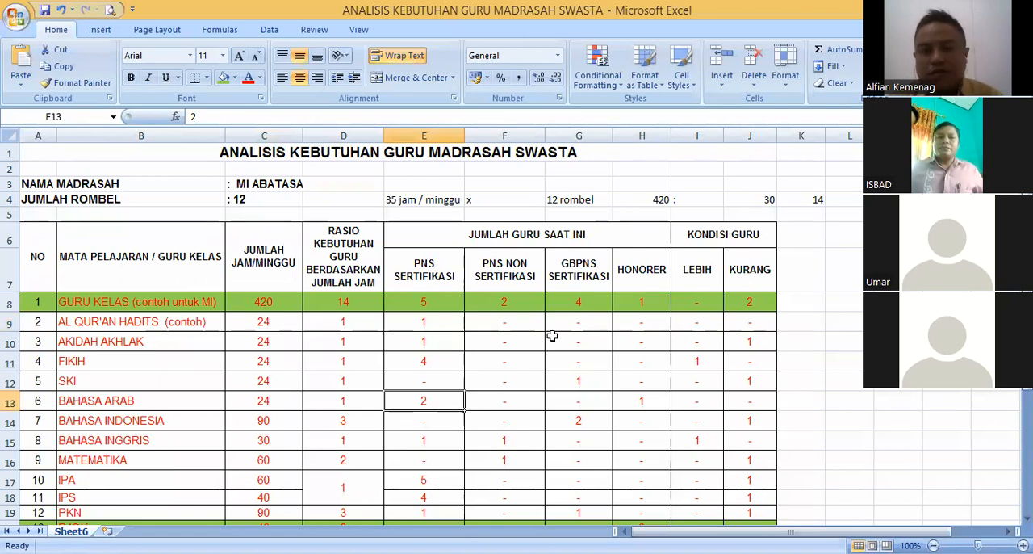
pyautogui.click(426, 363)
pyautogui.write('4')
pyautogui.click(418, 398)
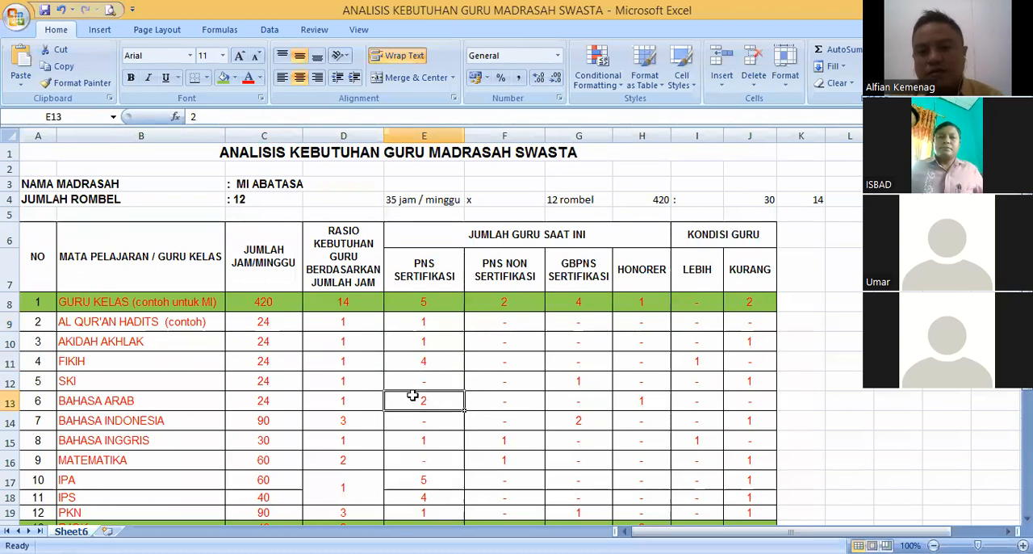
# - Compare the required teacher ratios of FIKIH and BAHASA ARAB, and check FIKIH's PNS SERTIFIKASI count
pyautogui.click(370, 360)
pyautogui.click(368, 395)
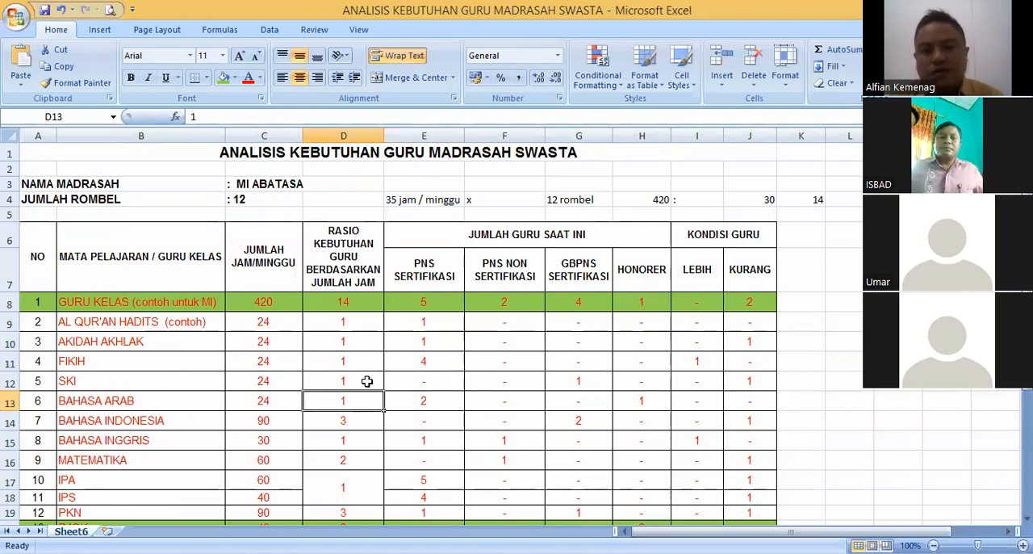
pyautogui.click(355, 362)
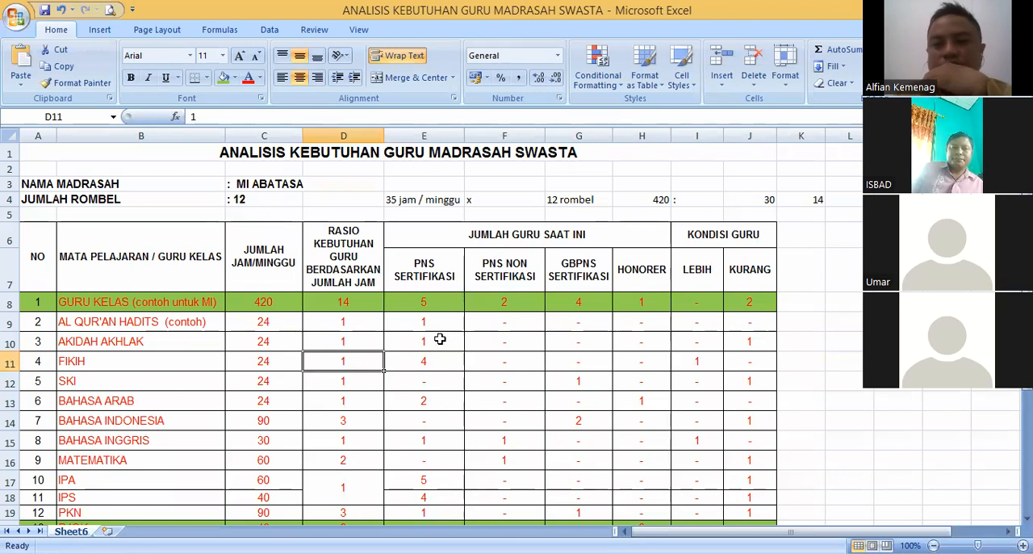
pyautogui.click(426, 361)
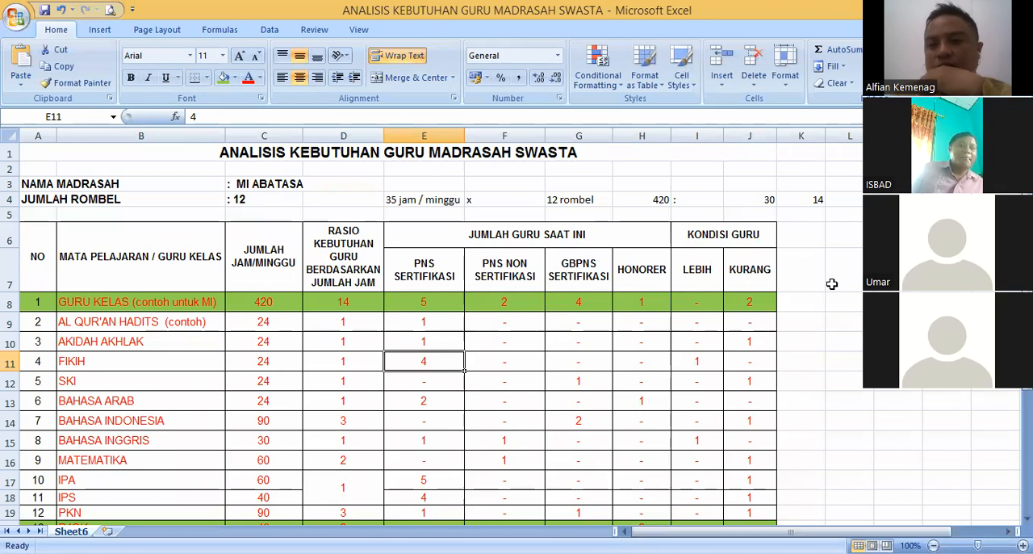
# - Compare AKIDAH AKHLAK's required teacher ratio with its PNS SERTIFIKASI count
pyautogui.scroll(-1, 831, 283)
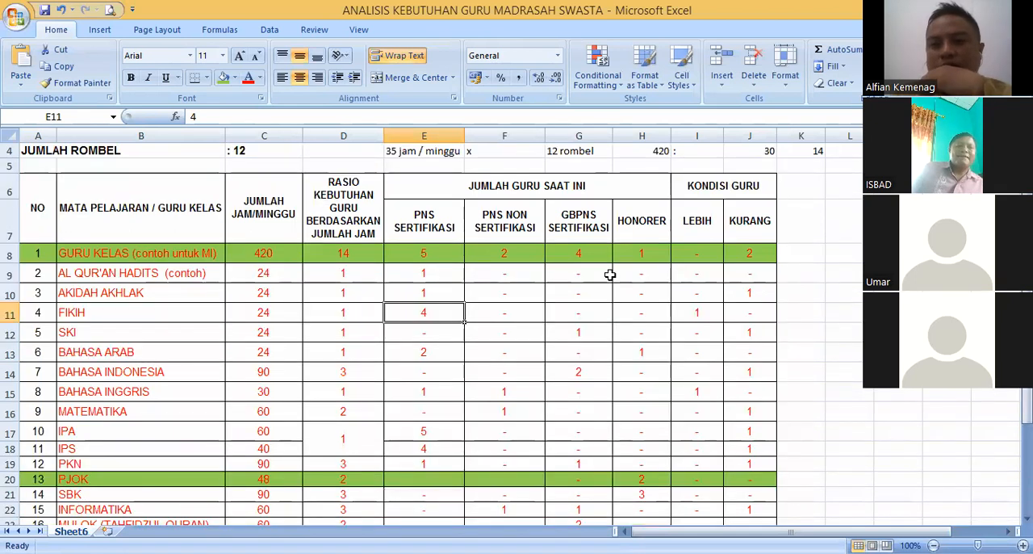
pyautogui.click(366, 291)
pyautogui.click(433, 288)
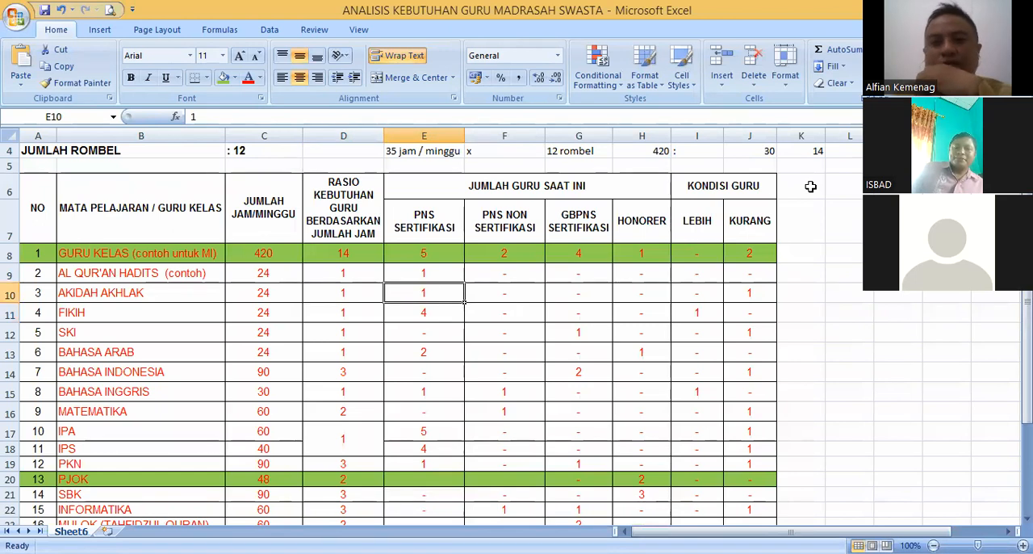
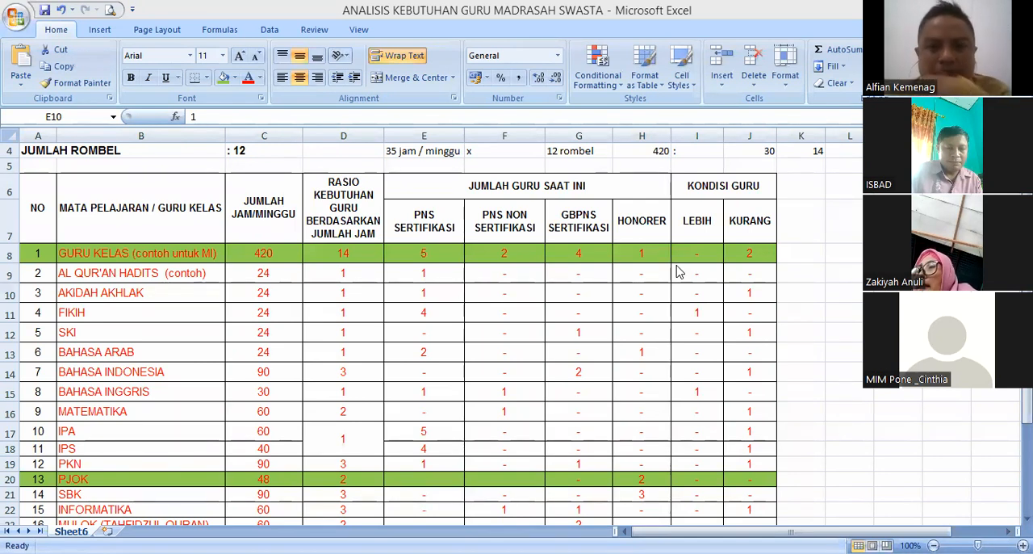
# - Check the JUMLAH JAM/MINGGU values of AKIDAH AKHLAK, FIKIH and GURU KELAS
pyautogui.click(270, 292)
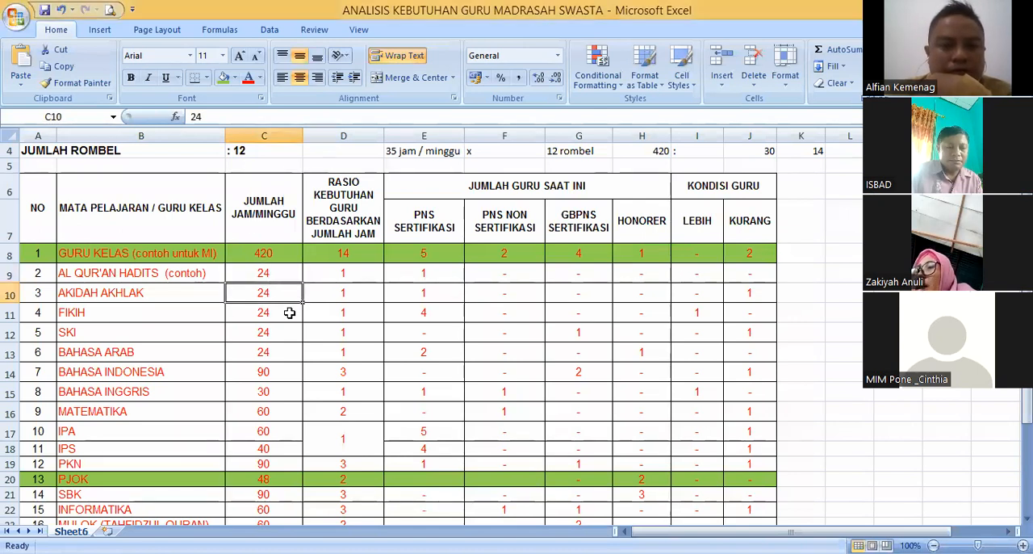
pyautogui.click(288, 311)
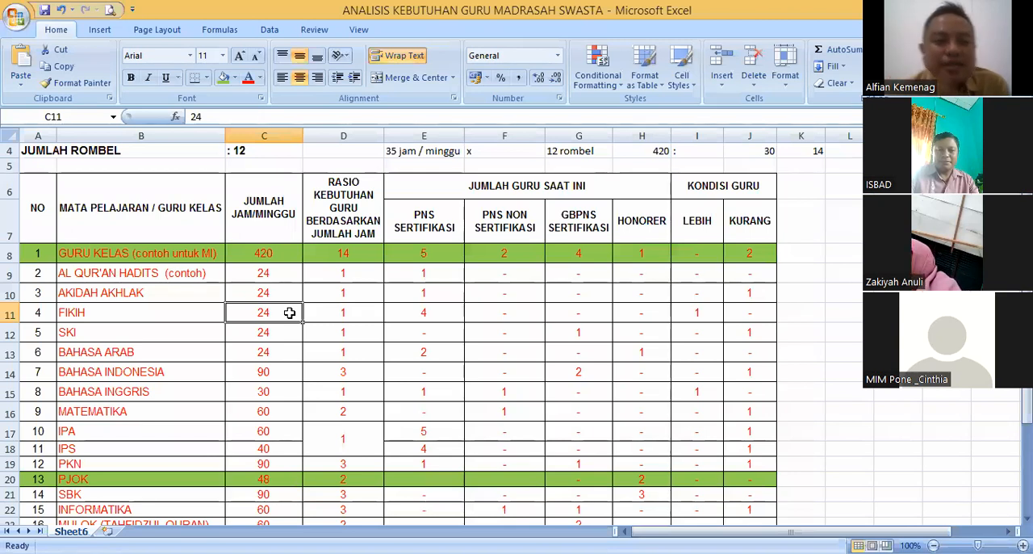
pyautogui.click(274, 257)
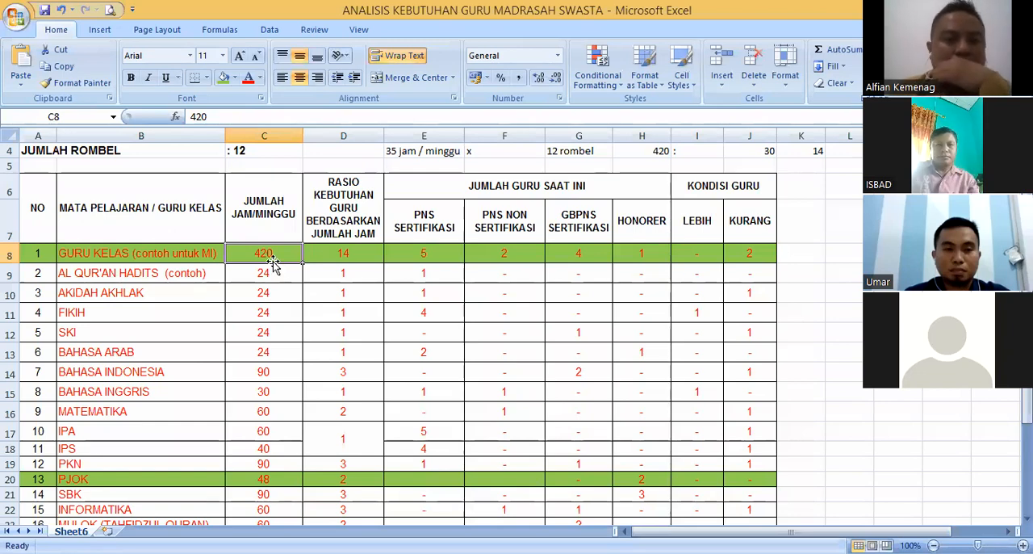
# - Clear the old hours calculation from cells E4 to K4, beside the JUMLAH ROMBEL line
pyautogui.scroll(1, 335, 293)
pyautogui.moveTo(426, 203); pyautogui.dragTo(798, 199)
pyautogui.press('Delete')
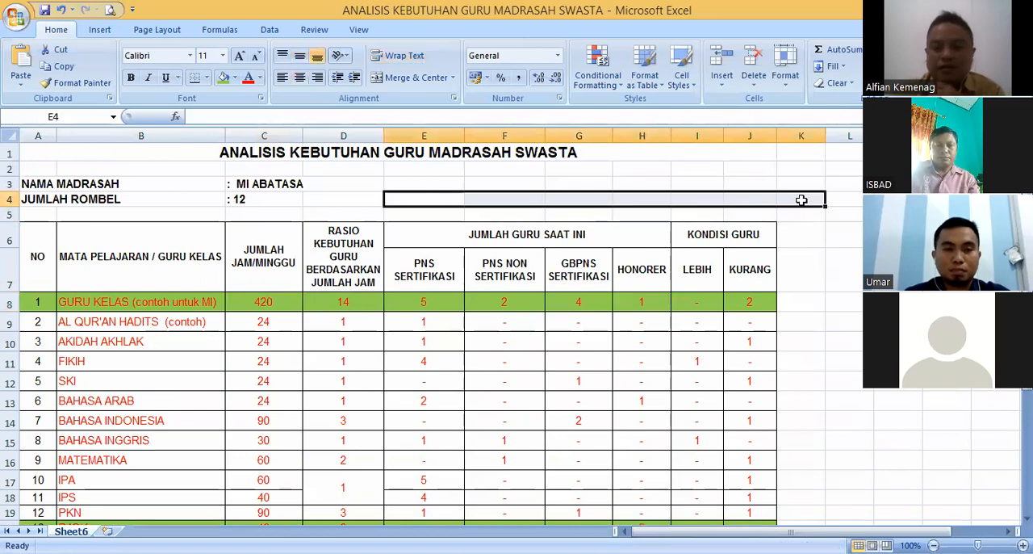
# - Enter 30 JAM in cell E4 above the JUMLAH GURU SAAT INI heading
pyautogui.click(414, 204)
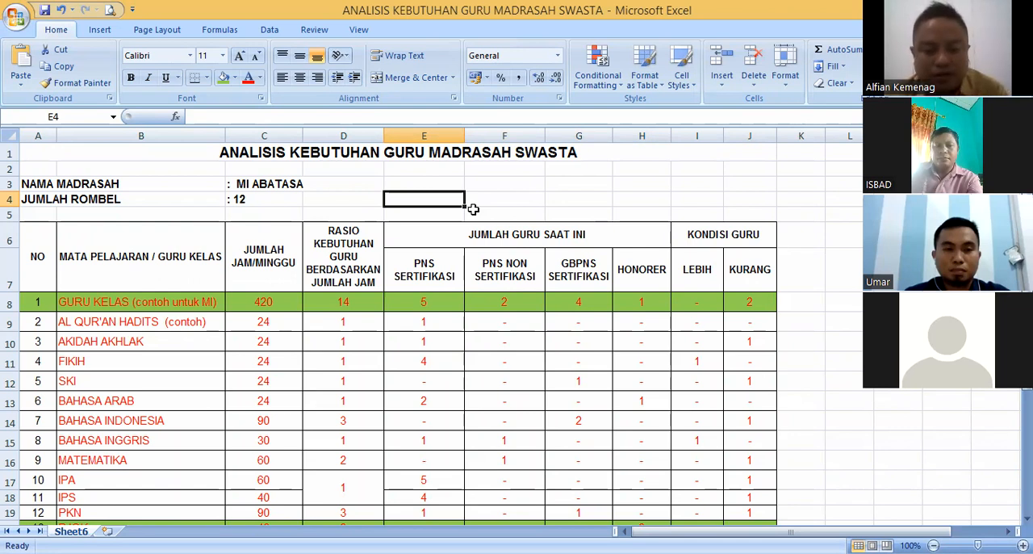
pyautogui.write('30')
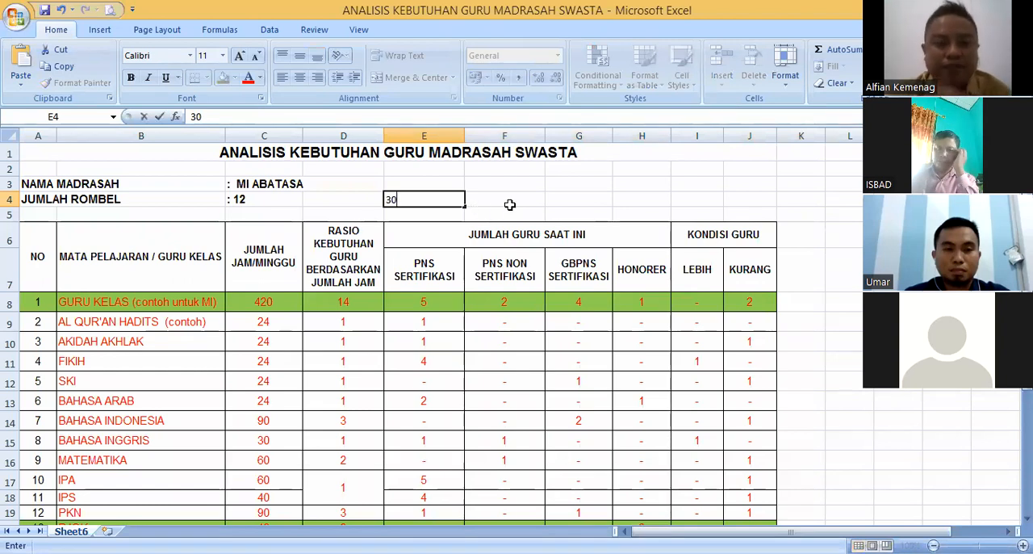
pyautogui.write(' JAM')
pyautogui.press('Return')
pyautogui.click(424, 199)
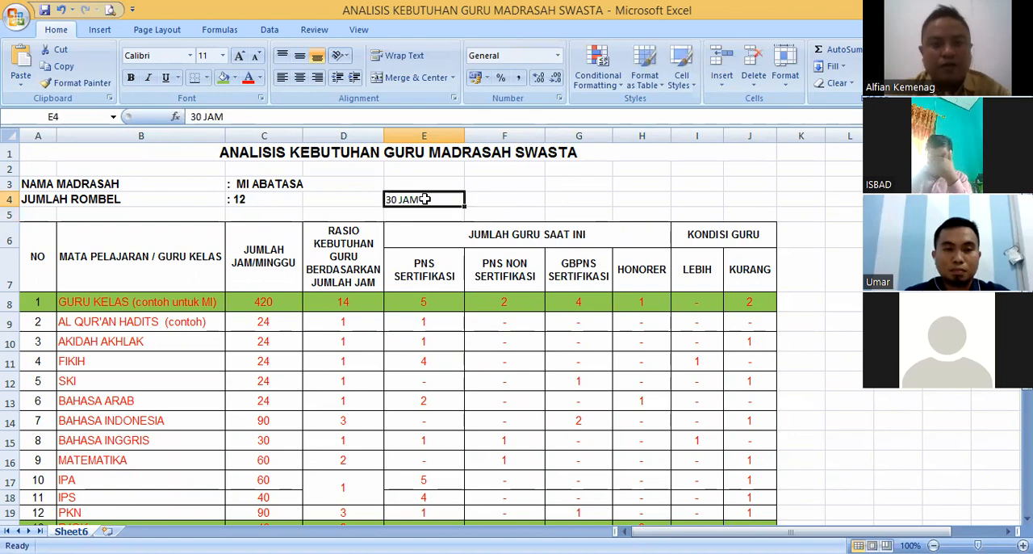
pyautogui.click(521, 199)
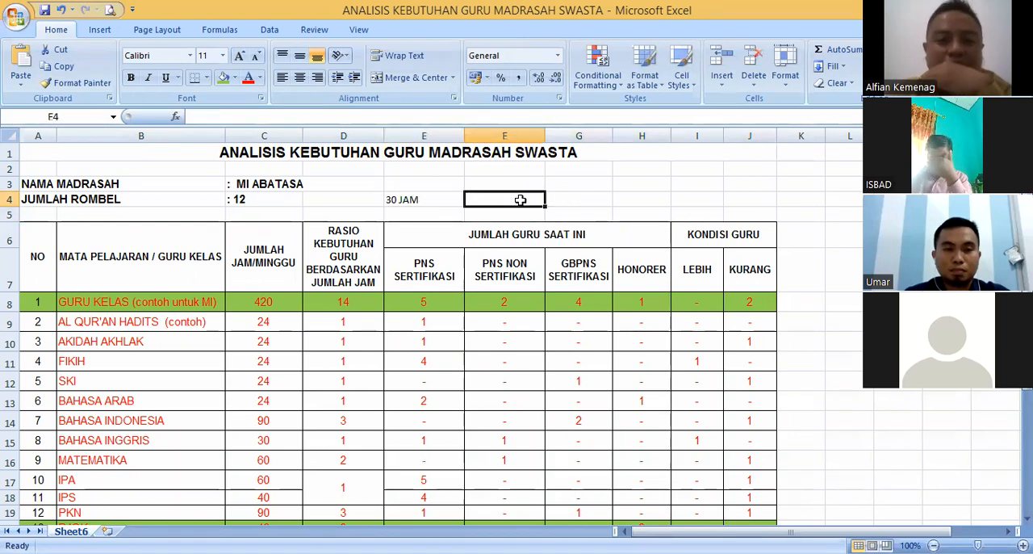
pyautogui.click(439, 198)
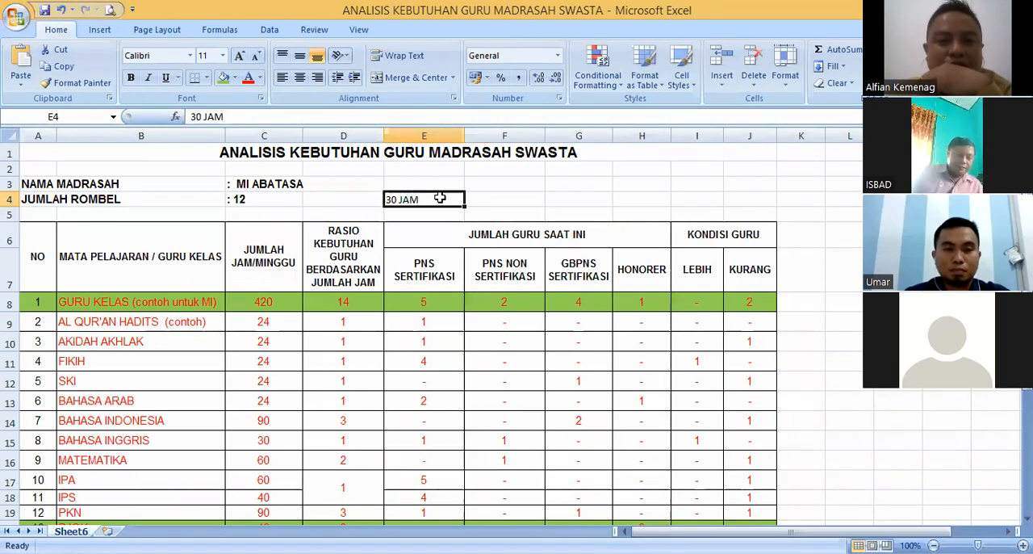
pyautogui.click(507, 198)
pyautogui.click(434, 198)
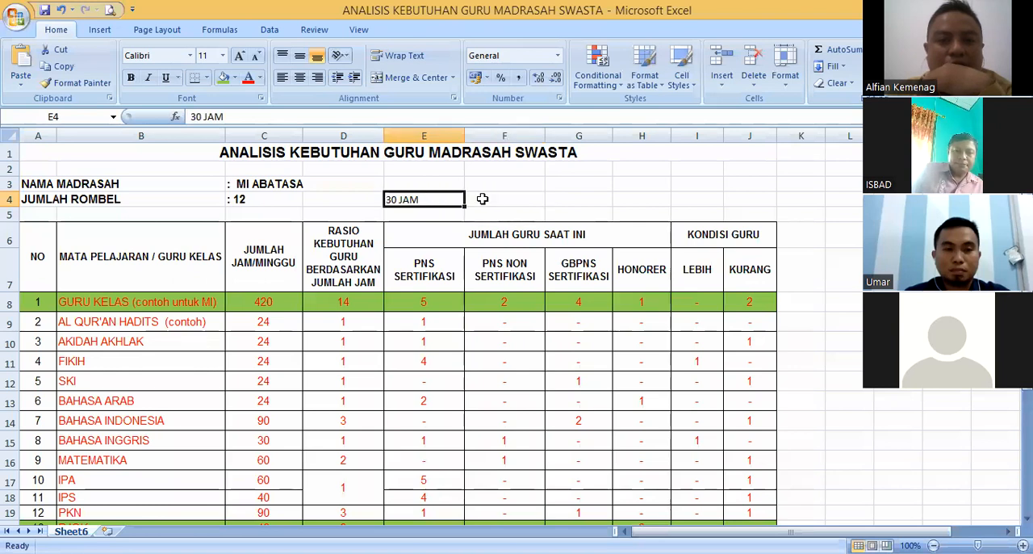
pyautogui.click(484, 199)
pyautogui.click(446, 199)
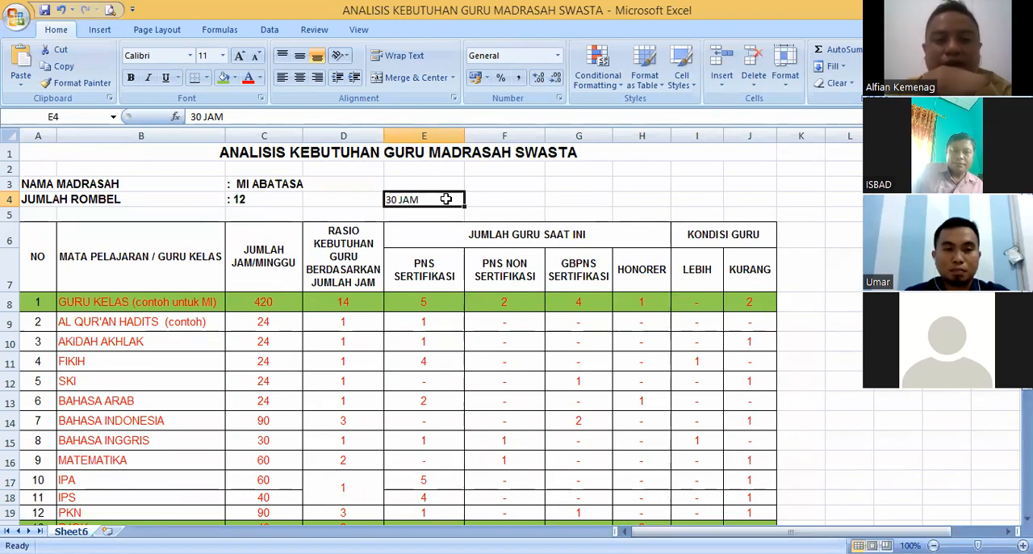
pyautogui.click(487, 199)
pyautogui.click(433, 201)
pyautogui.click(508, 201)
pyautogui.click(439, 201)
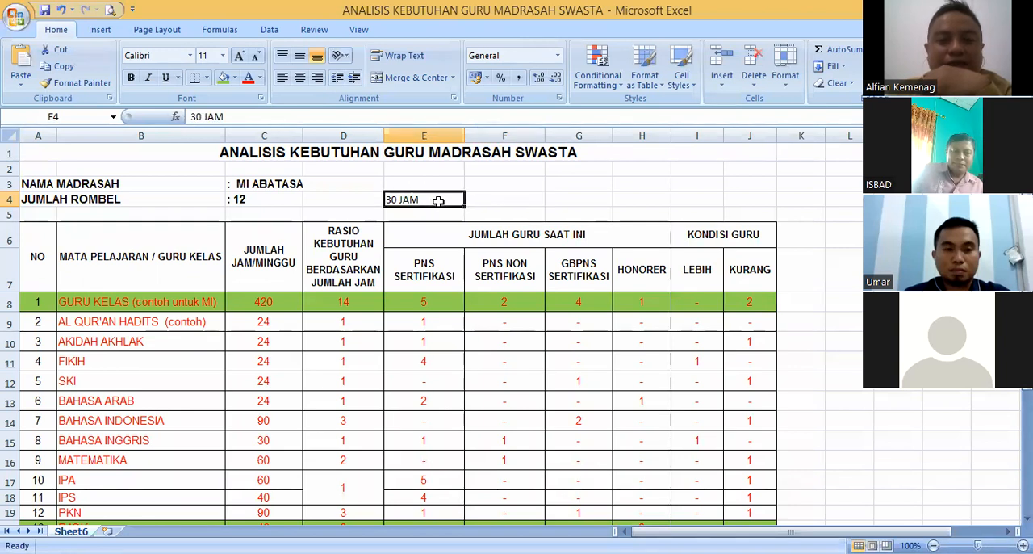
pyautogui.click(479, 199)
pyautogui.click(425, 198)
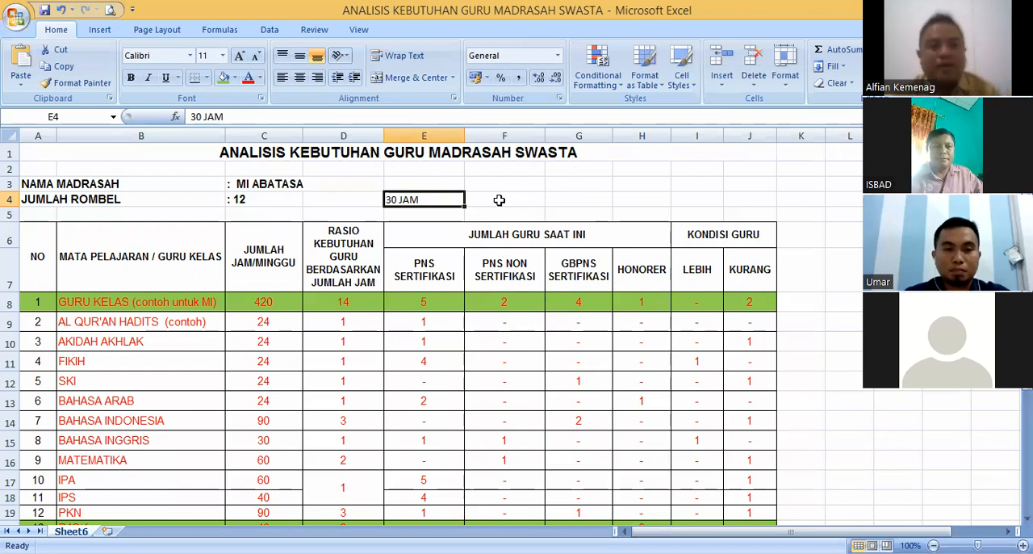
# - Label cells E3 and F3 as KLS 1 and KLS 2, and enter 38 JAM under KLS 2
pyautogui.click(434, 180)
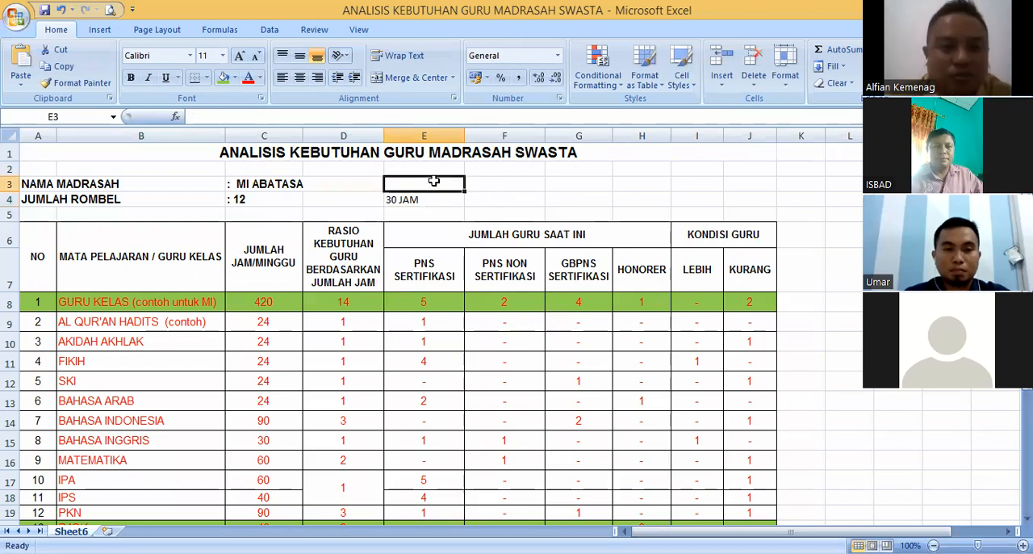
pyautogui.write('KLS 1')
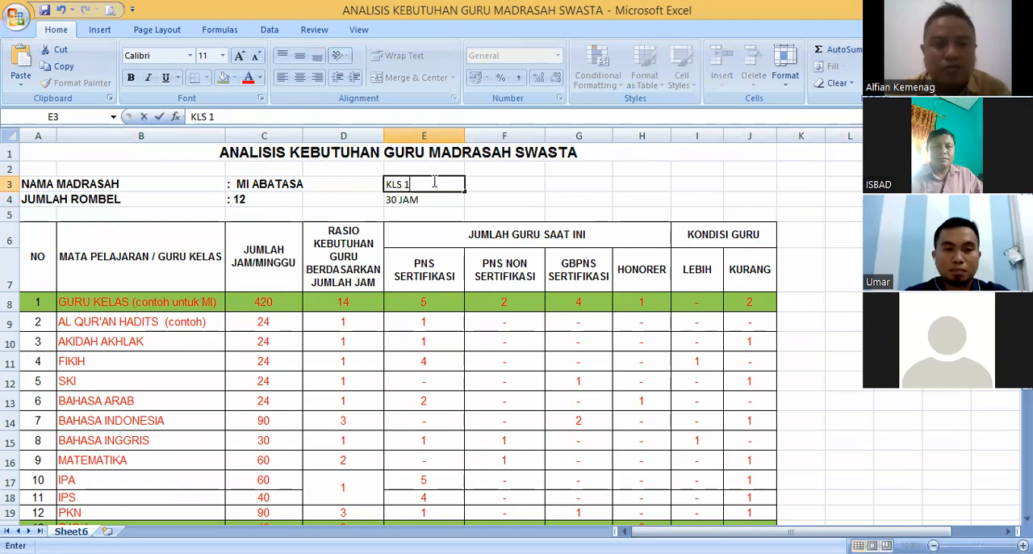
pyautogui.press('Tab')
pyautogui.write('KLS')
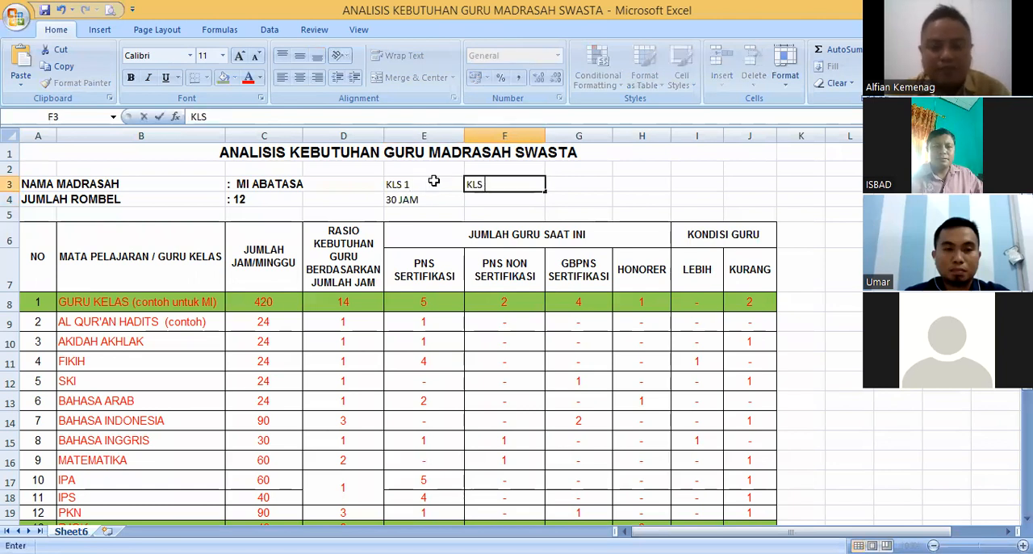
pyautogui.write(' 2')
pyautogui.press('Return')
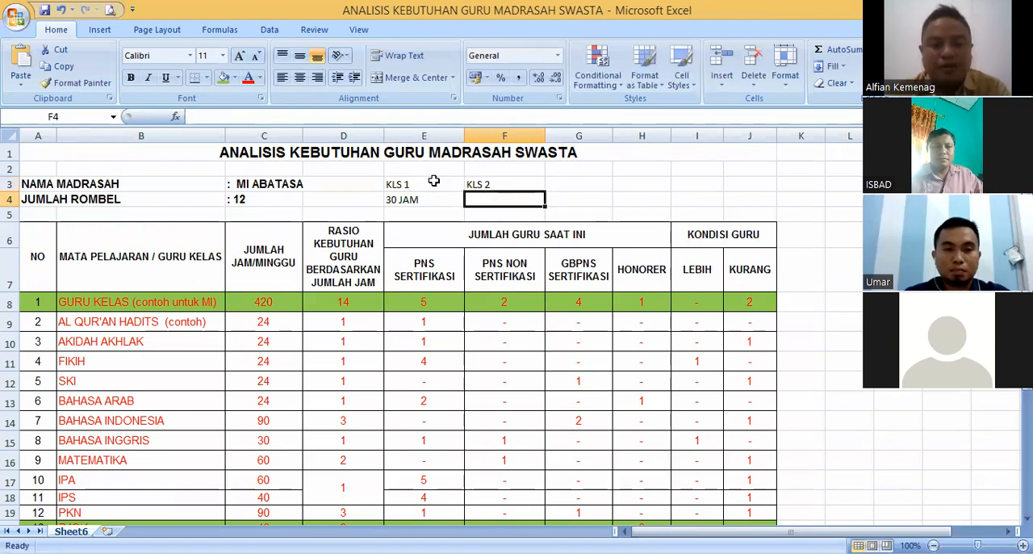
pyautogui.write('38')
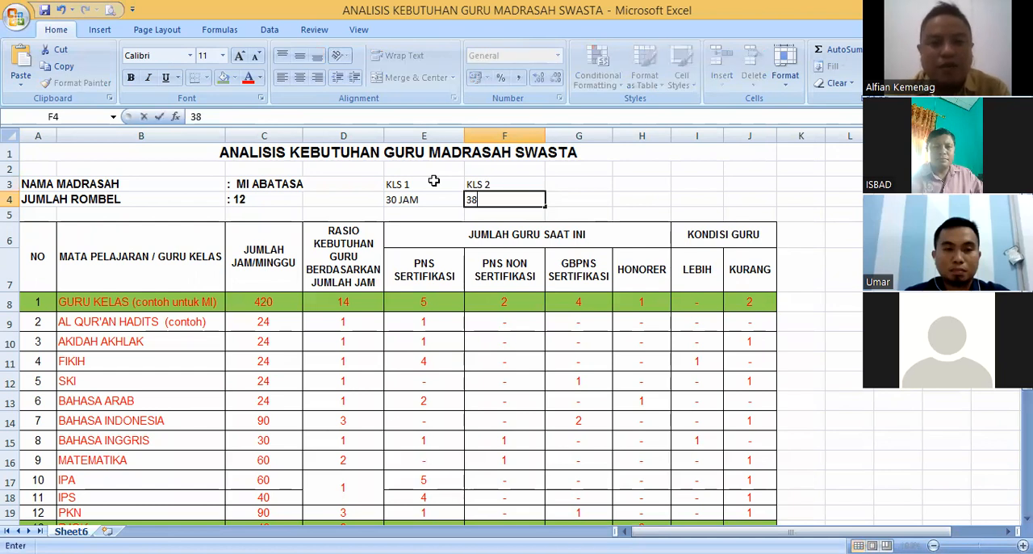
pyautogui.write(' JAM')
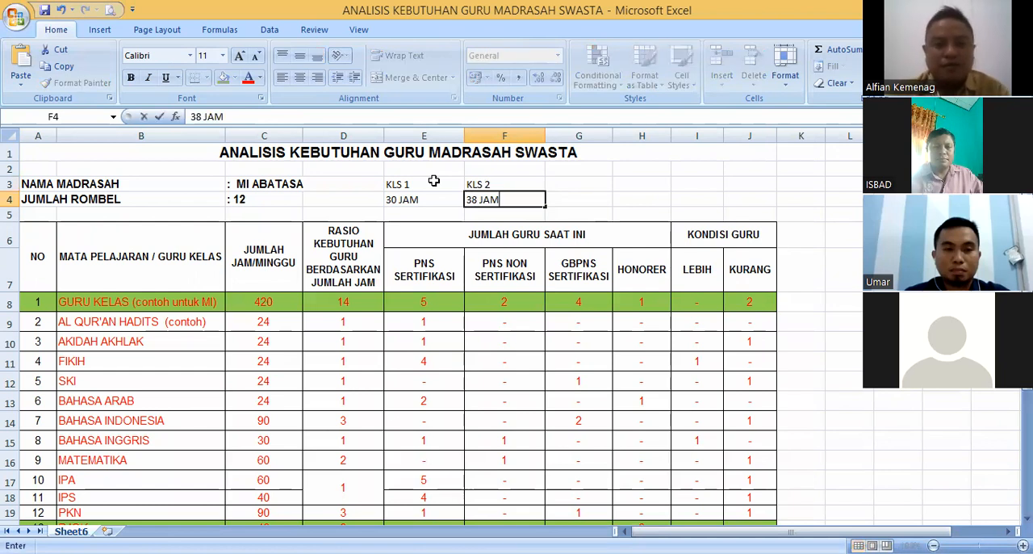
# - Add the label KLS 3 in cell G3 with 35 weekly hours below it
pyautogui.press('Tab')
pyautogui.press('Up')
pyautogui.write('KLS')
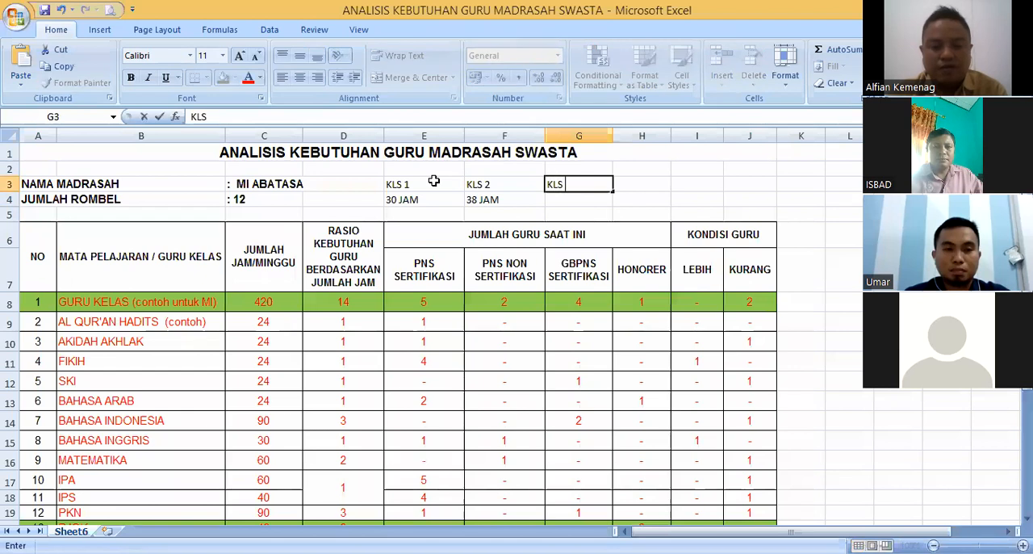
pyautogui.write(' 3')
pyautogui.press('Return')
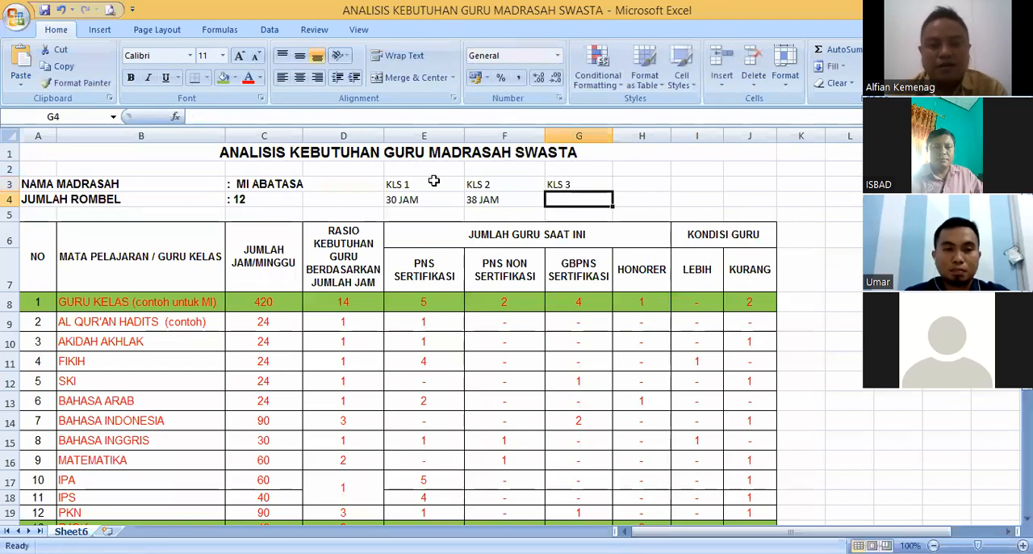
pyautogui.write('35')
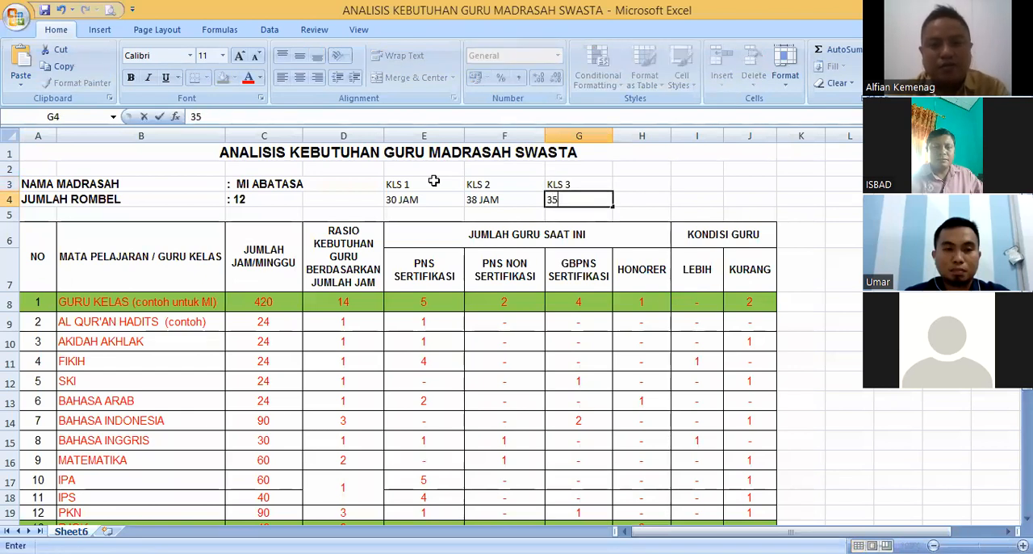
# - Replace the KLS 2 and KLS 1 hours with the plain numbers 38 and 30
pyautogui.click(481, 198)
pyautogui.write('38')
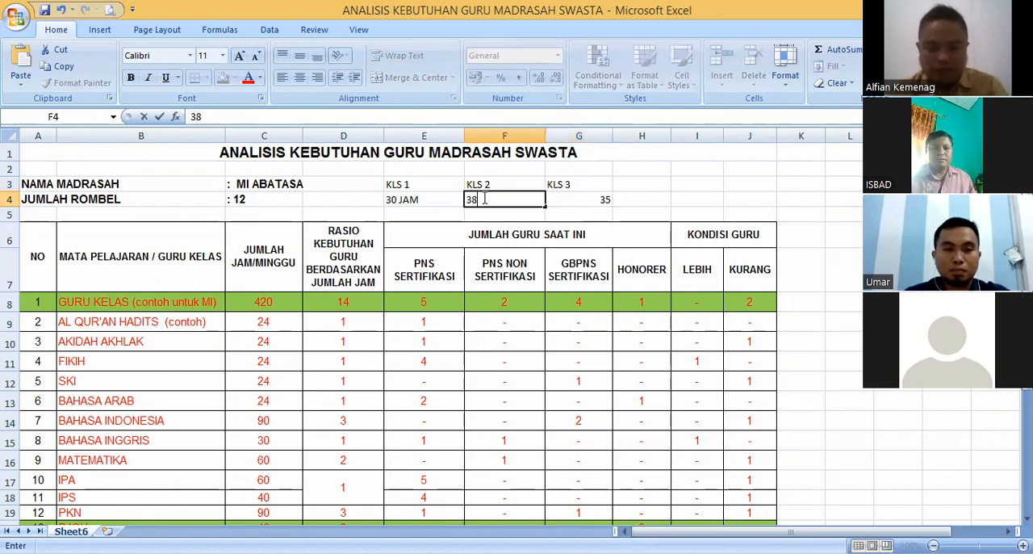
pyautogui.click(418, 205)
pyautogui.write('30')
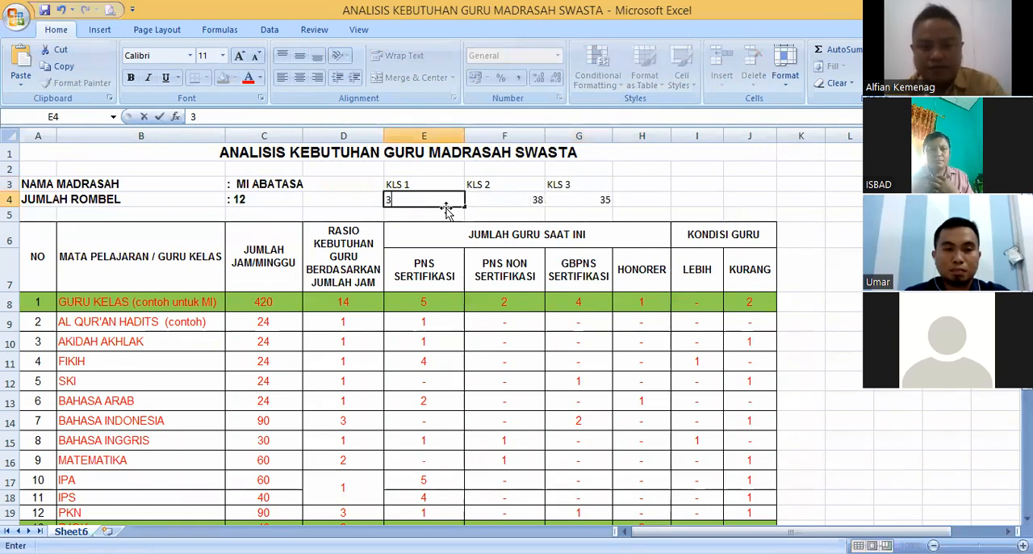
# - Add the labels KLS 4 and KLS 5 in cells H3 and I3 with 35 weekly hours below each
pyautogui.click(638, 185)
pyautogui.write('KLS')
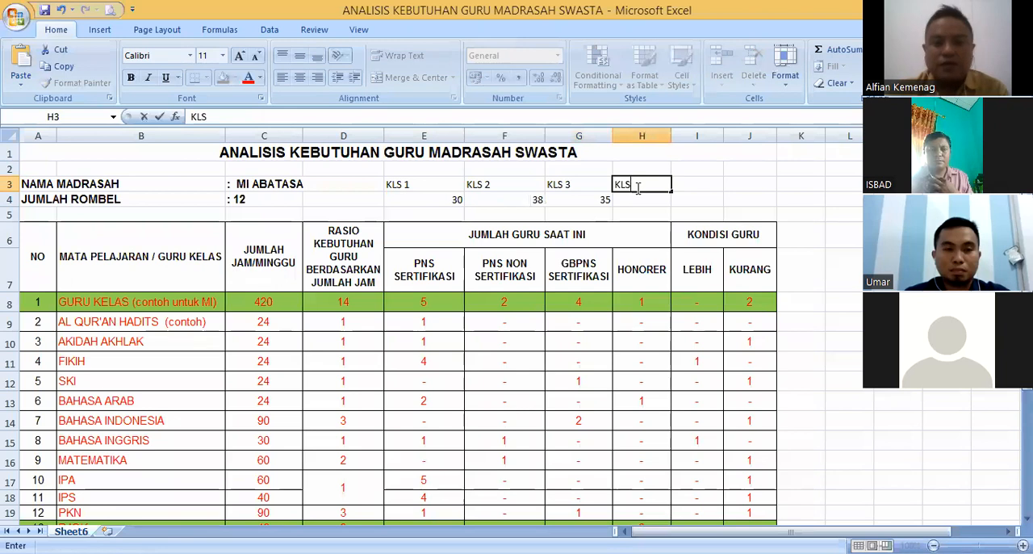
pyautogui.write(' 4')
pyautogui.click(647, 202)
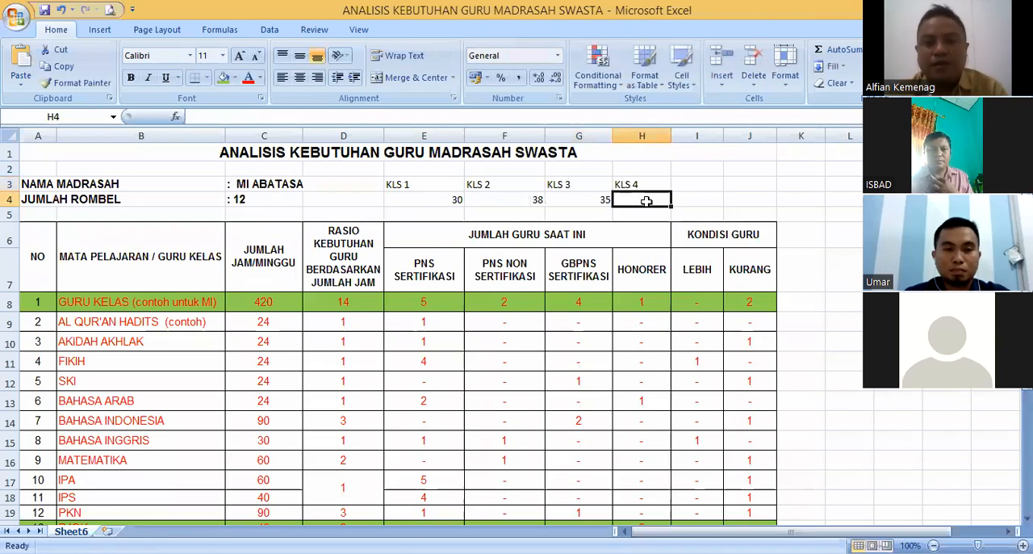
pyautogui.write('35')
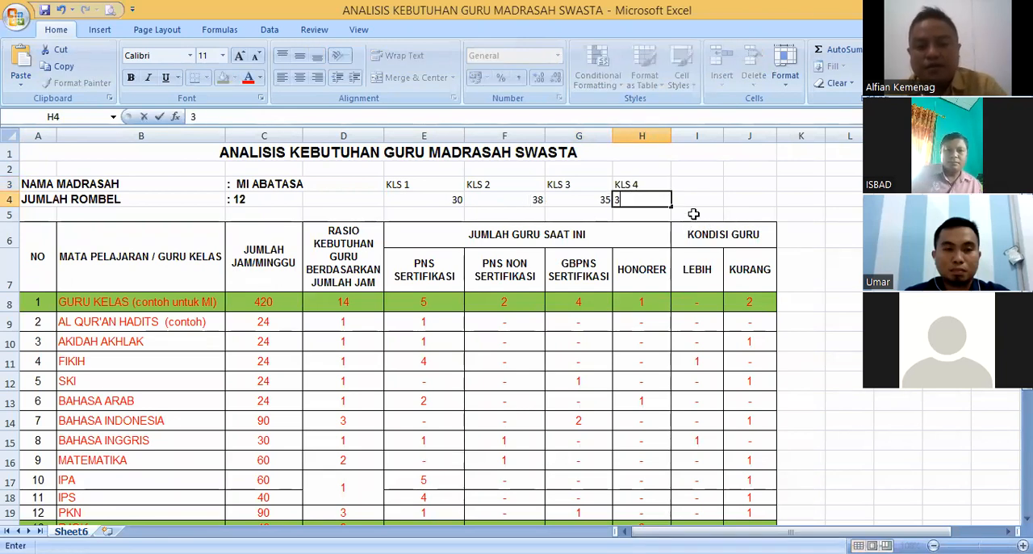
pyautogui.click(701, 184)
pyautogui.write('KLS 5')
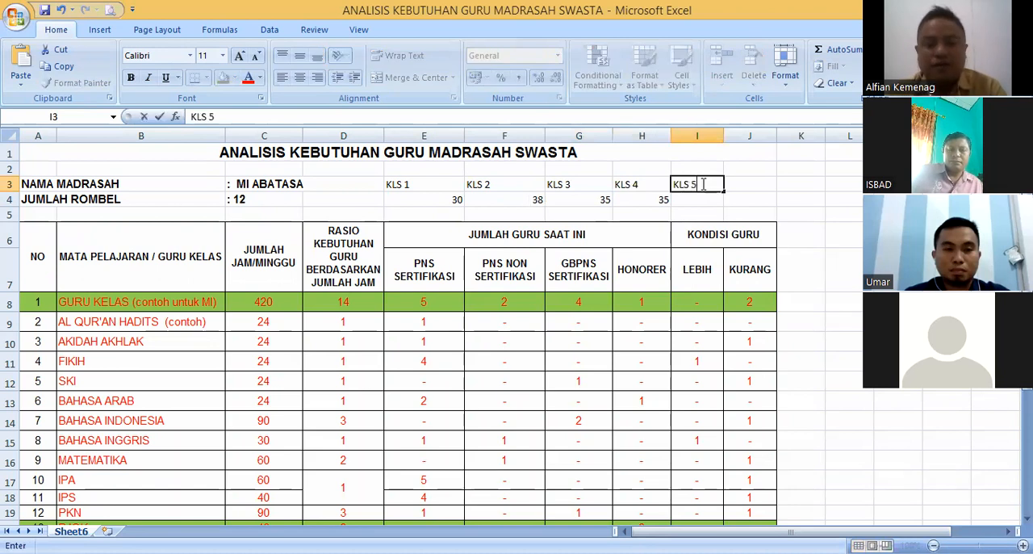
pyautogui.press('Return')
pyautogui.write('35')
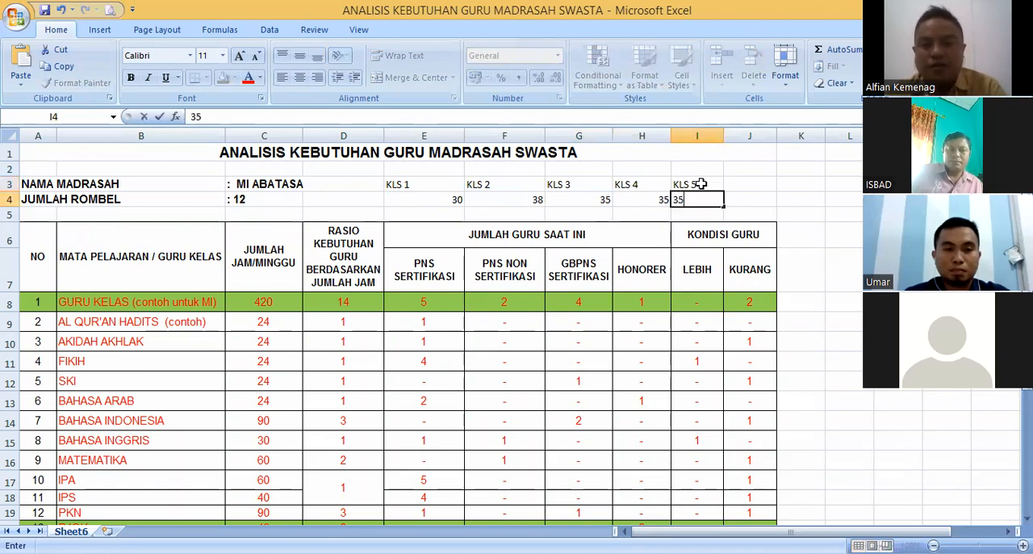
# - Add the label KLS 6 in cell J3 with 35 weekly hours below it
pyautogui.click(766, 182)
pyautogui.write('KLS 6')
pyautogui.press('Return')
pyautogui.write('35')
pyautogui.press('Return')
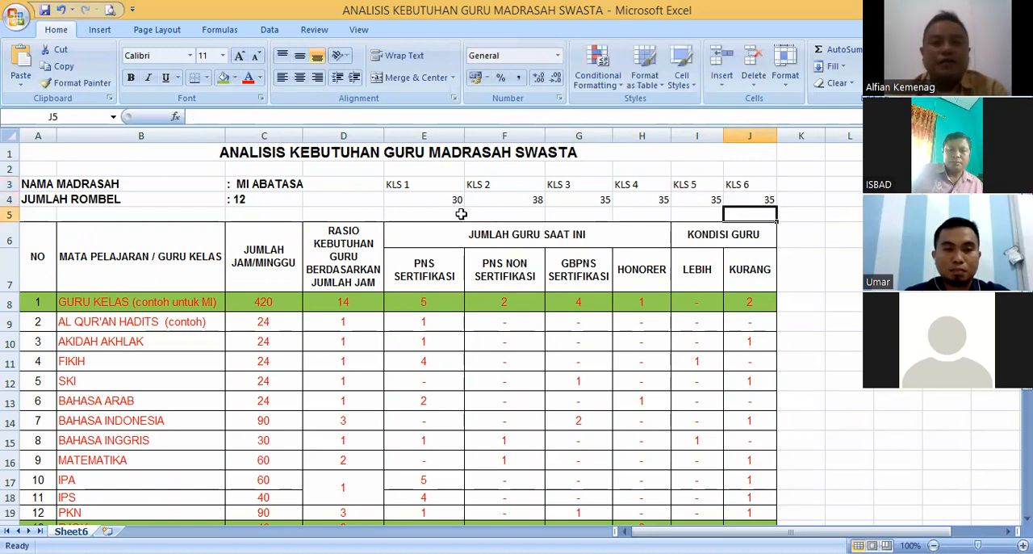
# - Total the weekly hours of KLS 1 to KLS 6 in cell K4 with =SUM(E4:J4), and highlight the summed hours
pyautogui.moveTo(427, 200); pyautogui.dragTo(740, 203)
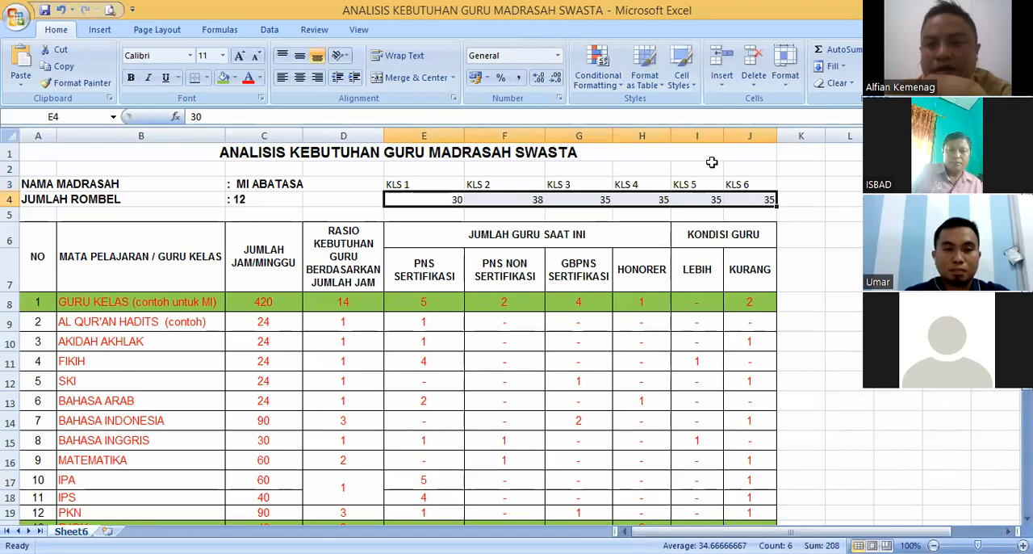
pyautogui.click(801, 202)
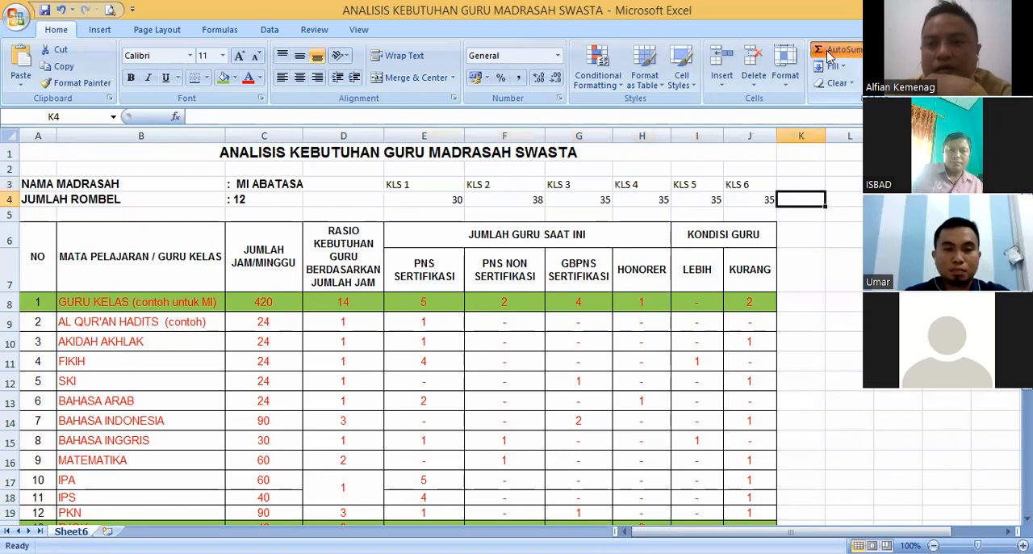
pyautogui.click(832, 49)
pyautogui.press('Return')
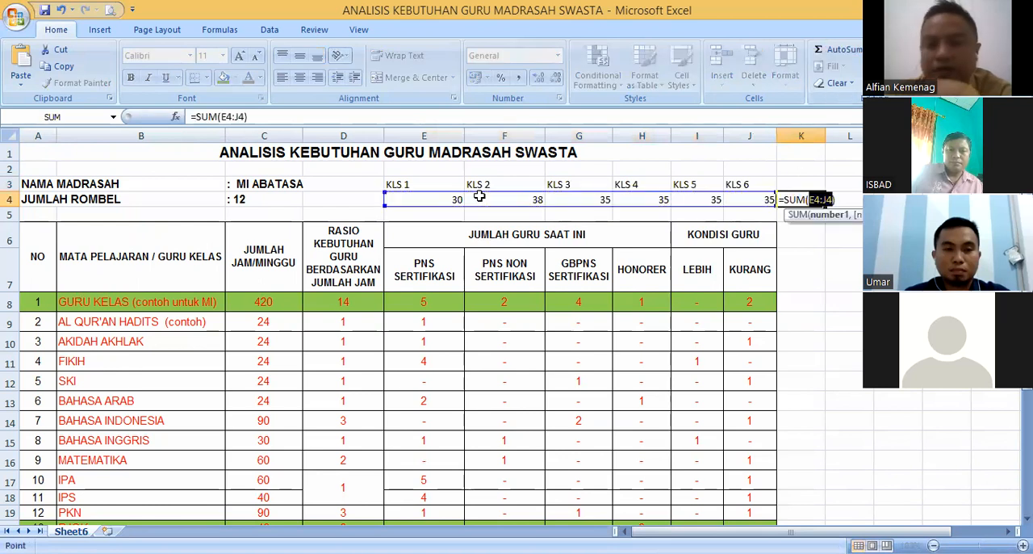
pyautogui.press('Return')
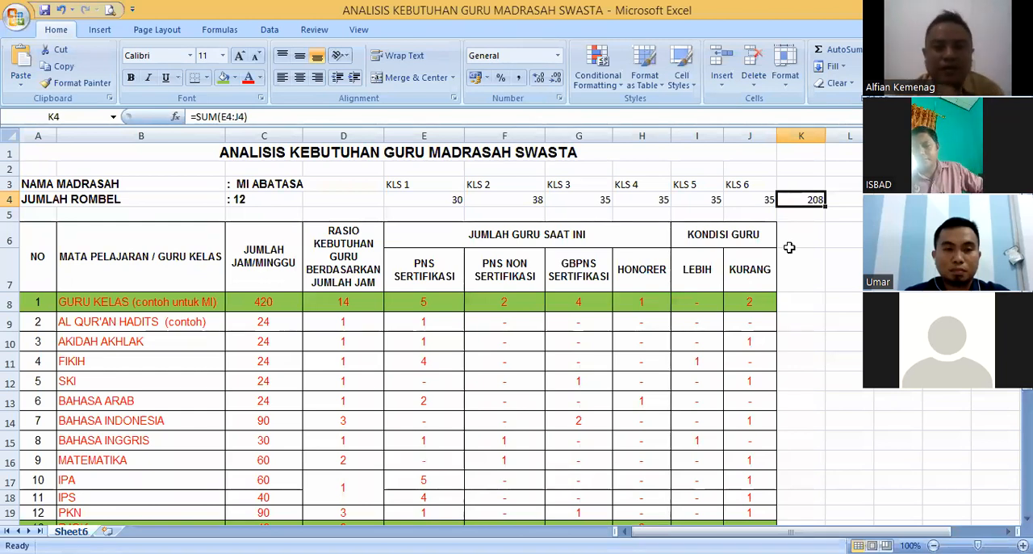
pyautogui.moveTo(439, 198); pyautogui.dragTo(752, 201)
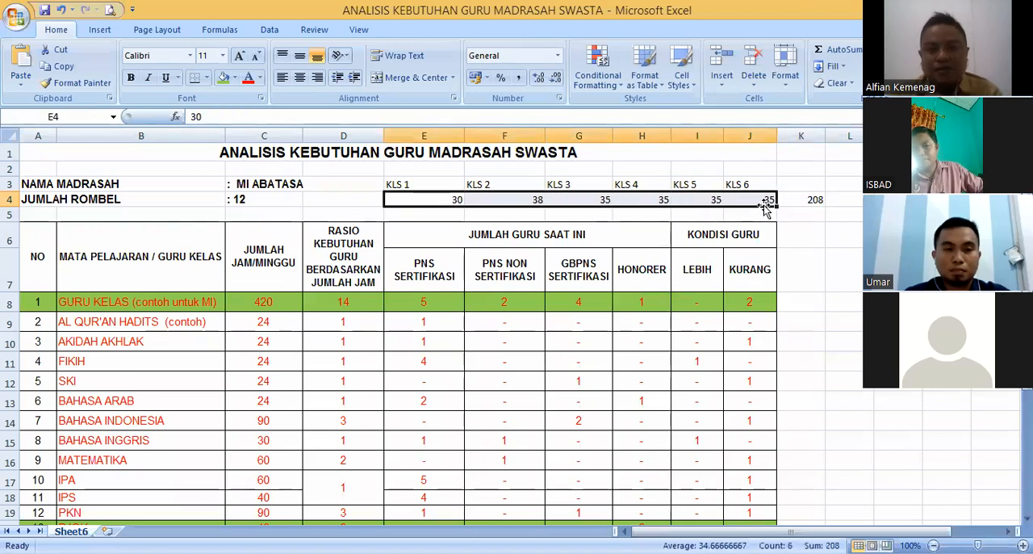
# - Set the weekly hours of GURU KELAS in cell C8 to 208, matching the total in K4
pyautogui.click(814, 201)
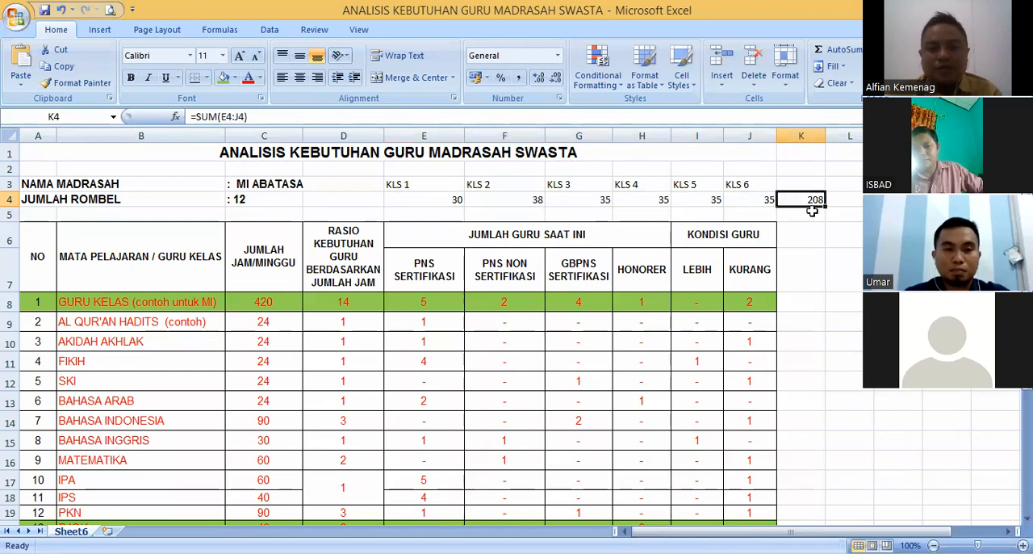
pyautogui.click(280, 301)
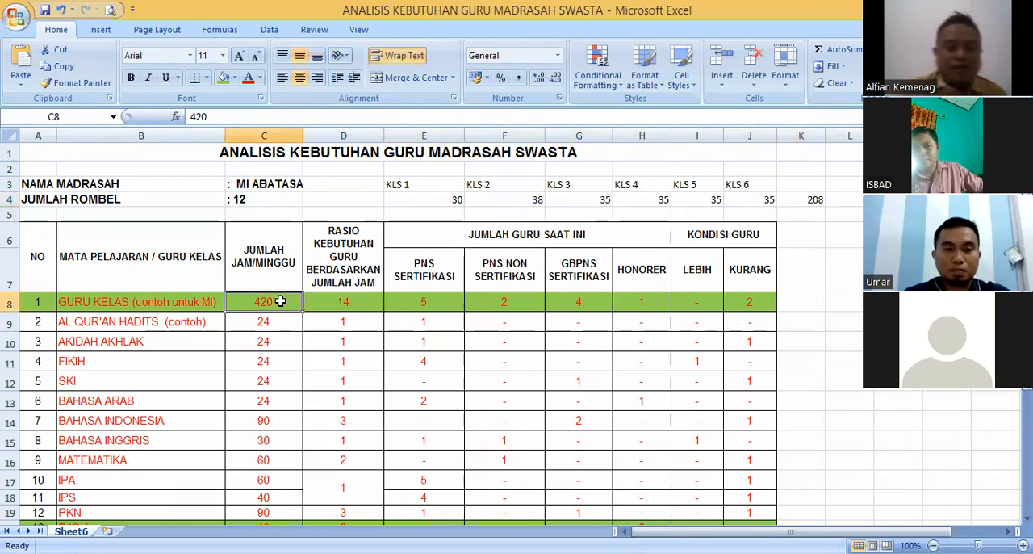
pyautogui.write('208')
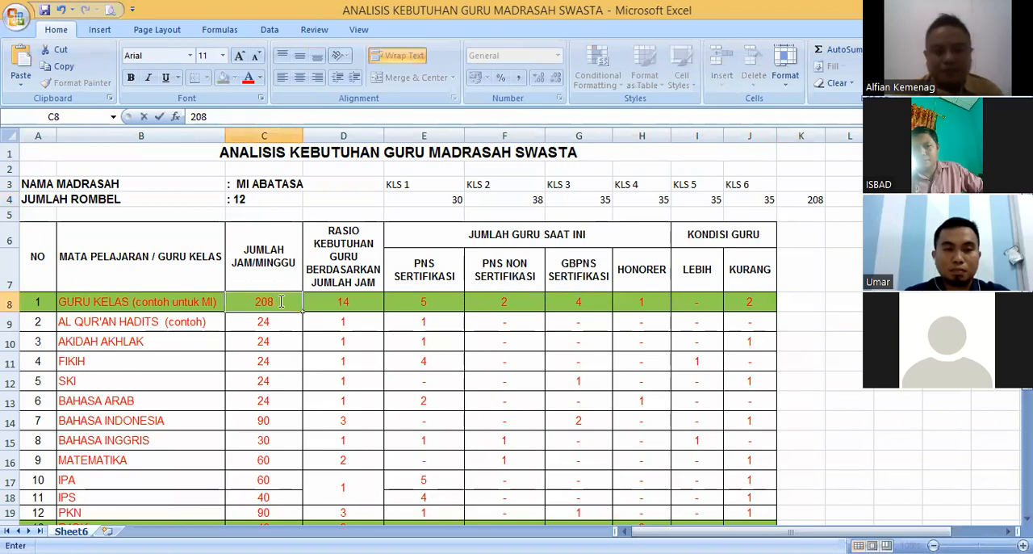
pyautogui.press('Tab')
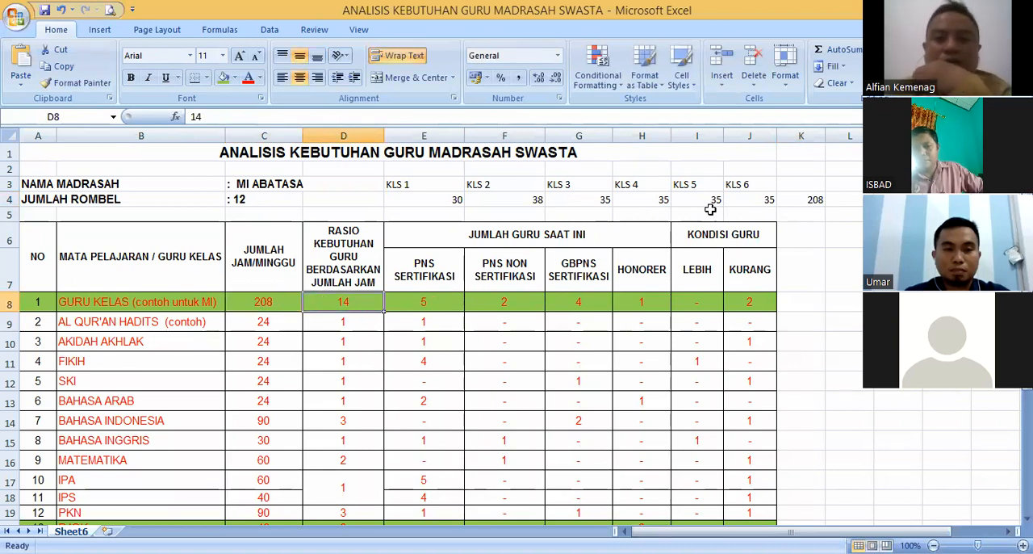
# - Add a colon in cell L4 beside the total hours and the divisor 35 in cell M4
pyautogui.click(807, 202)
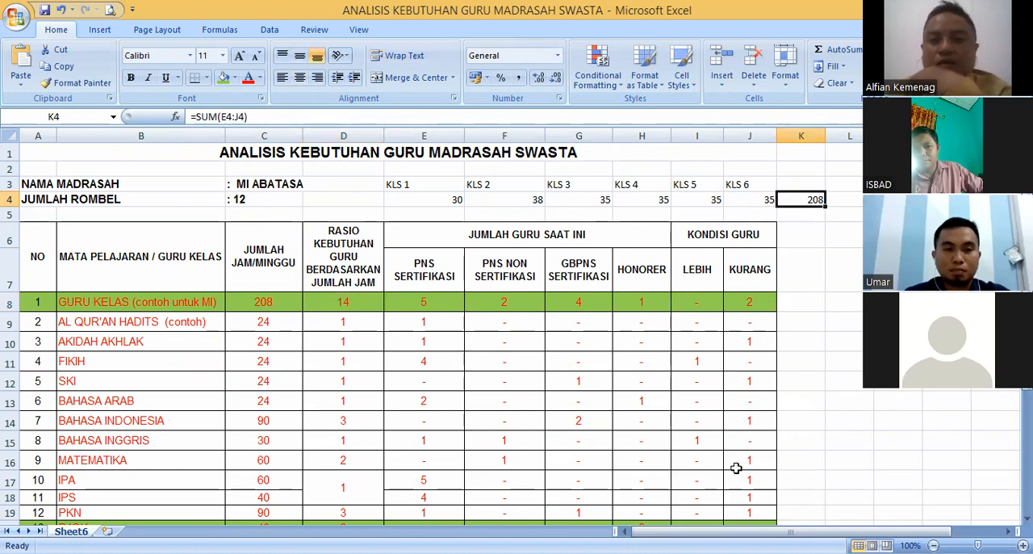
pyautogui.moveTo(726, 531); pyautogui.dragTo(771, 531)
pyautogui.click(643, 201)
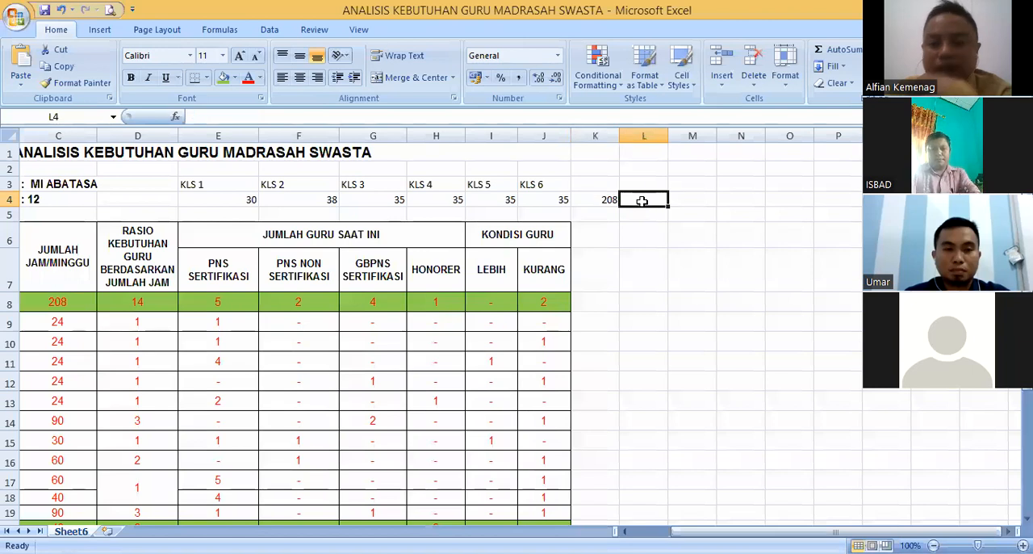
pyautogui.write(':')
pyautogui.press('Tab')
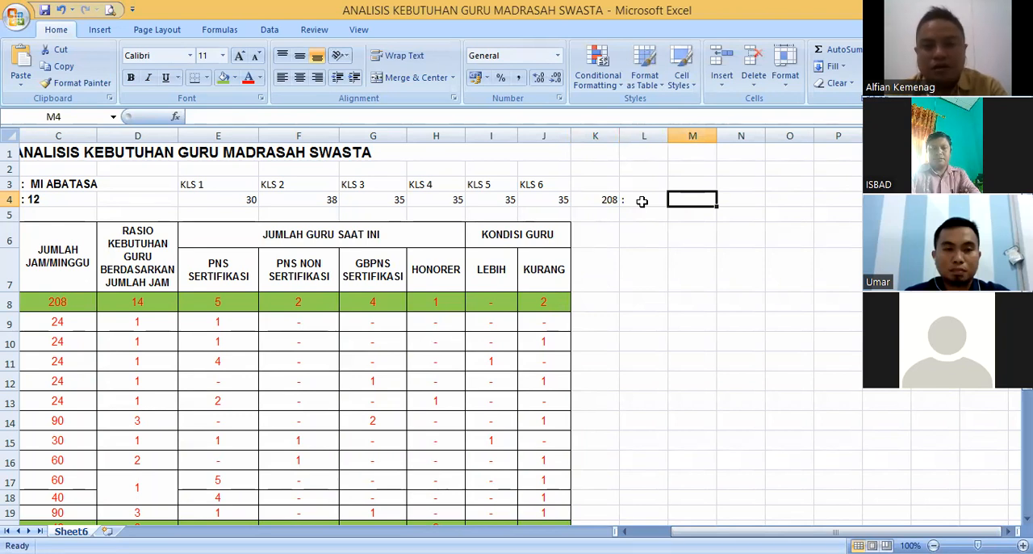
pyautogui.write('3')
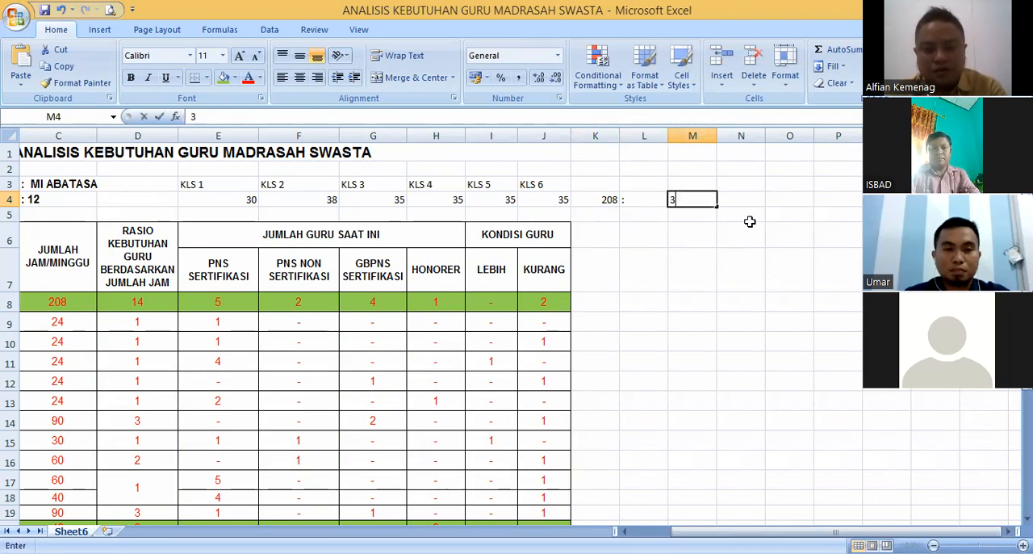
pyautogui.write('5')
pyautogui.press('Return')
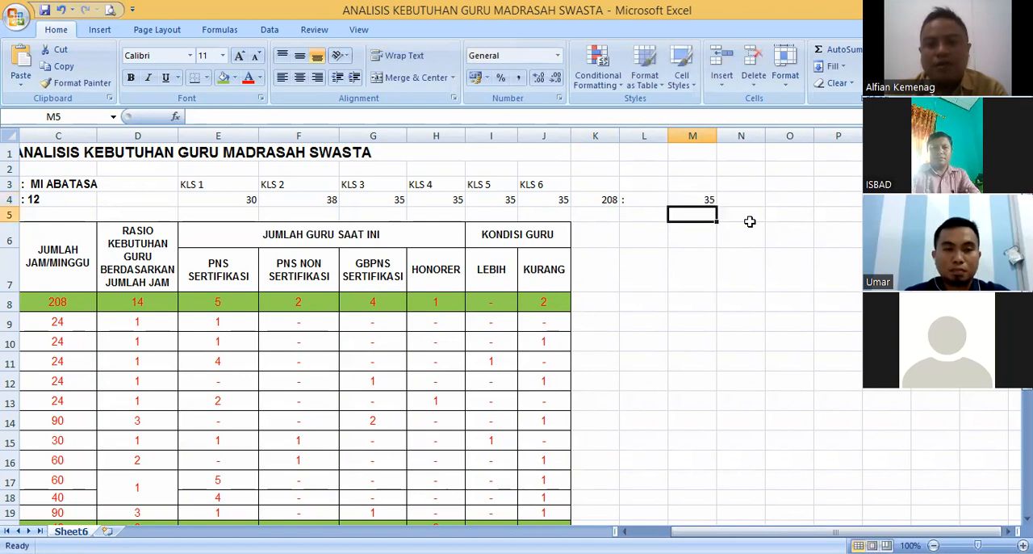
pyautogui.click(708, 202)
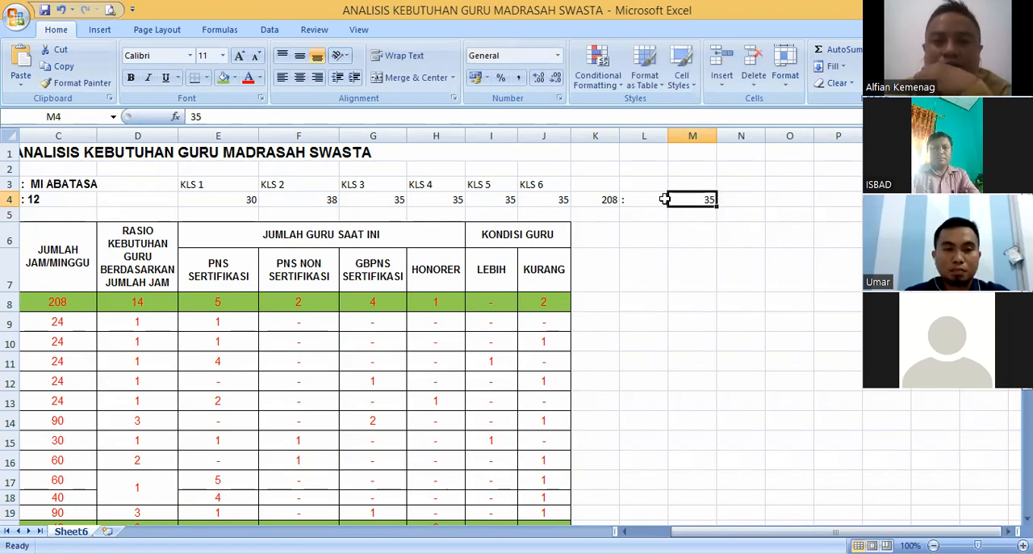
pyautogui.click(739, 200)
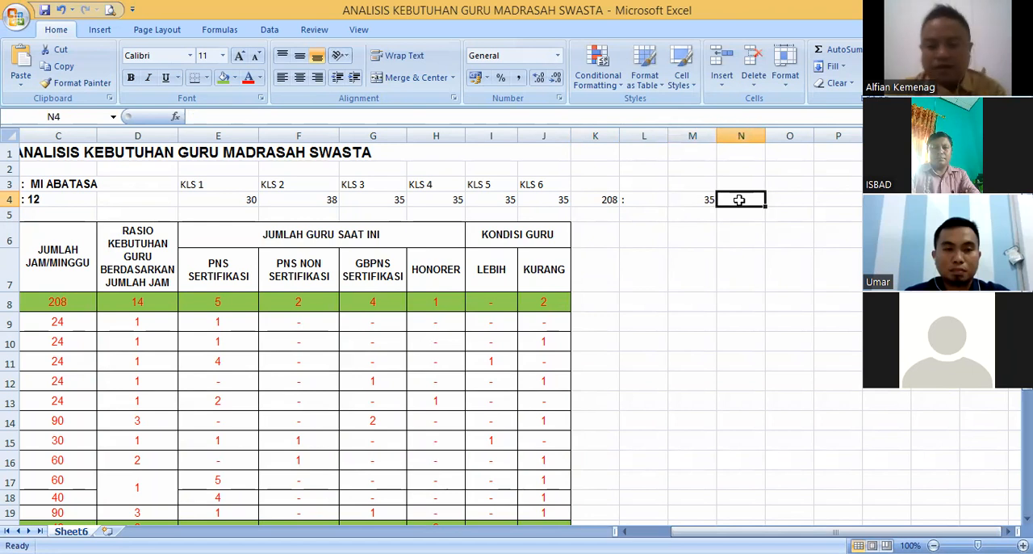
pyautogui.write('=')
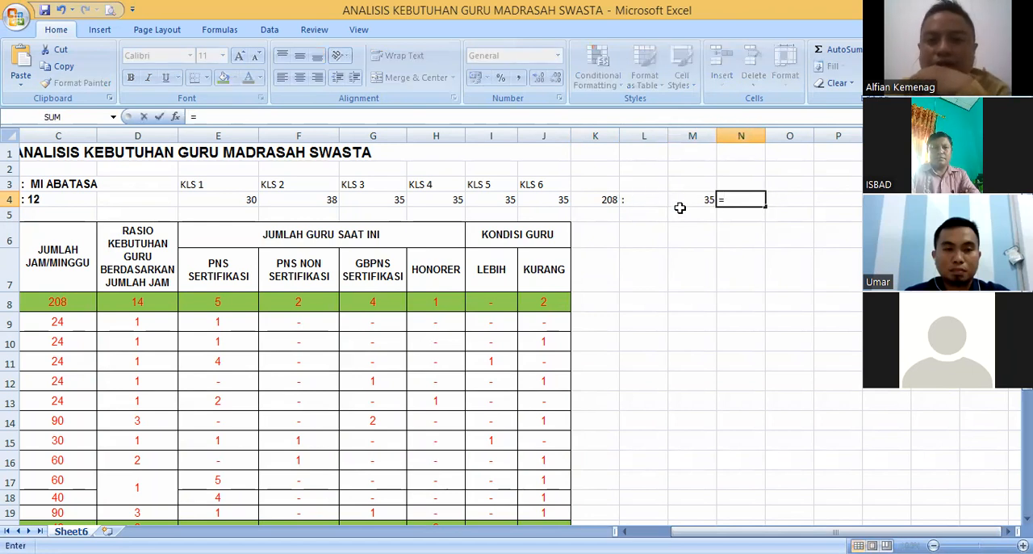
pyautogui.click(735, 217)
pyautogui.press('Escape')
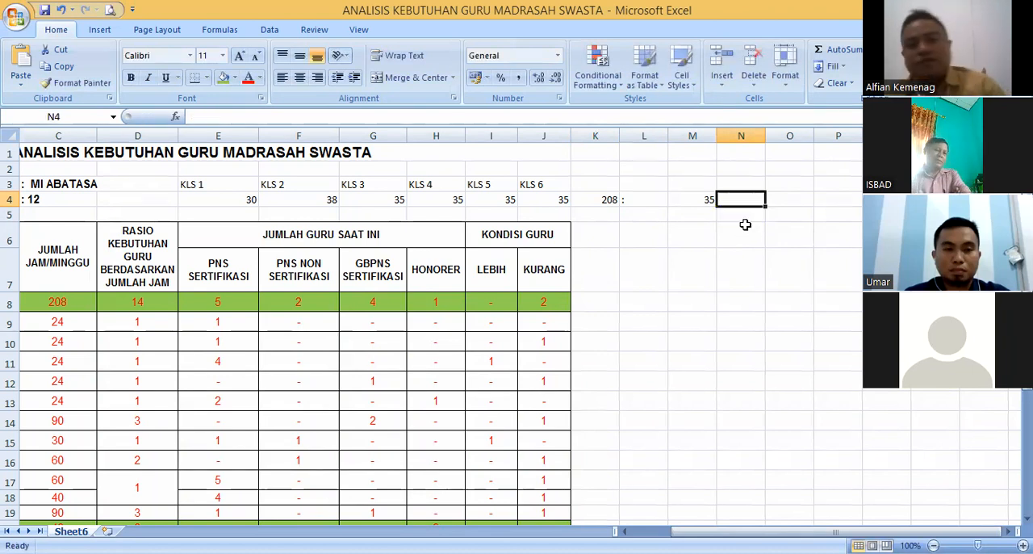
# - Set the divisor in M4 to 6 and divide the total hours by it in N4 with =K4/M4
pyautogui.click(704, 199)
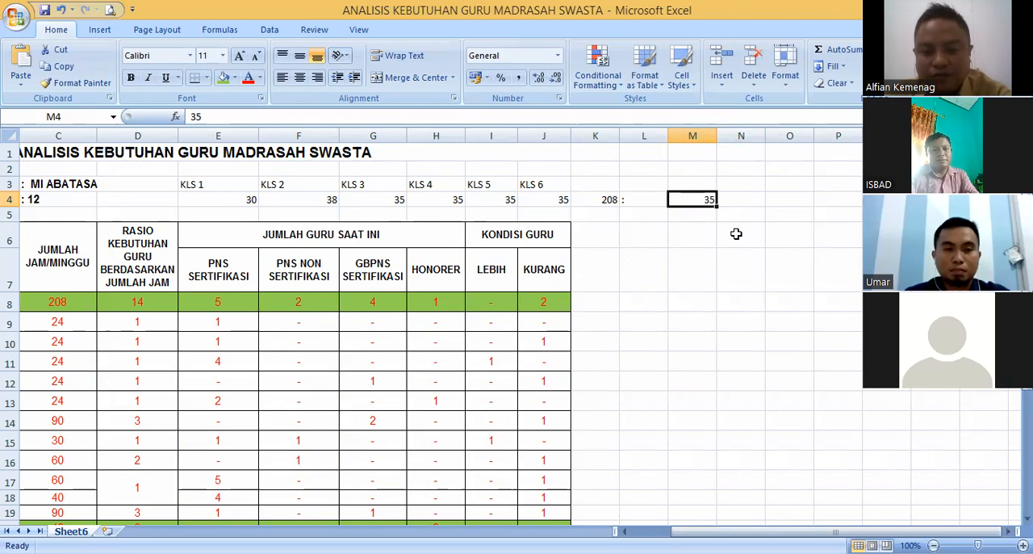
pyautogui.write('6')
pyautogui.press('Tab')
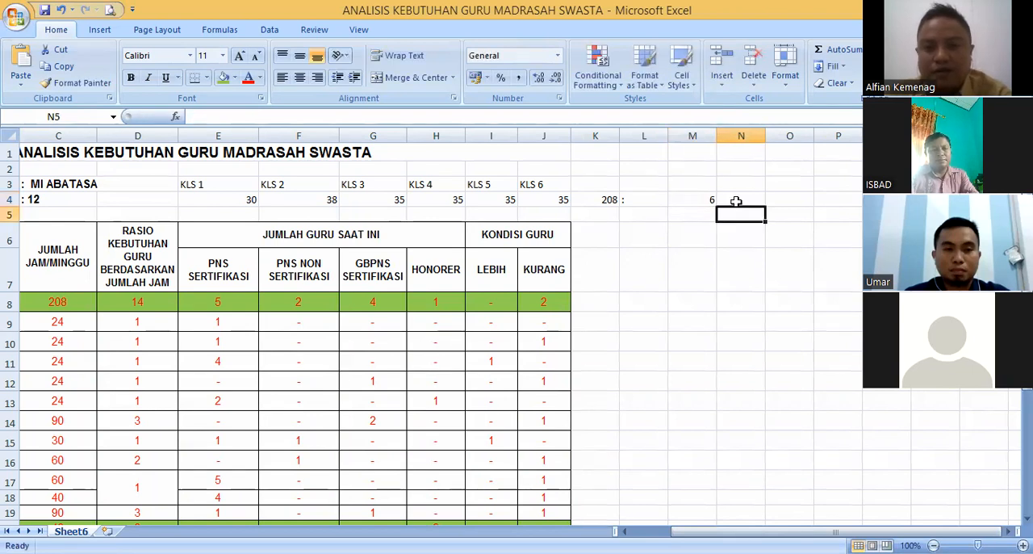
pyautogui.write('=')
pyautogui.click(607, 201)
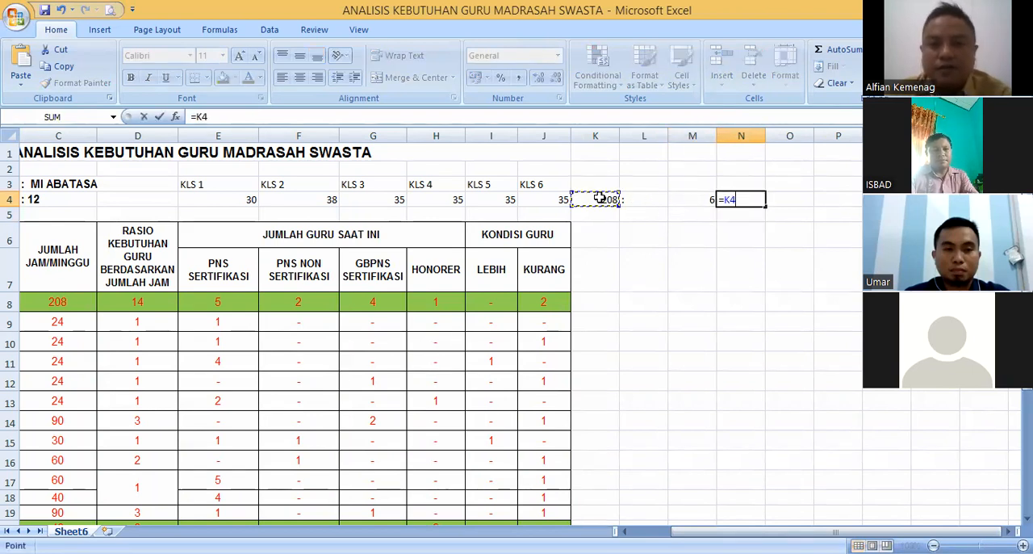
pyautogui.write('/')
pyautogui.click(715, 202)
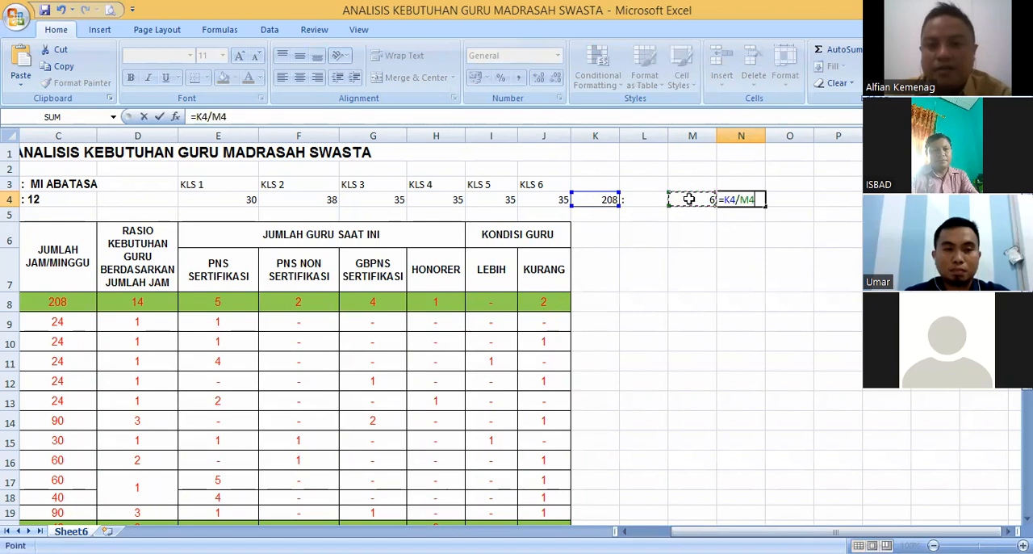
pyautogui.press('Return')
# - Replace the division formula in cell N4 with the rounded number 35
pyautogui.click(743, 200)
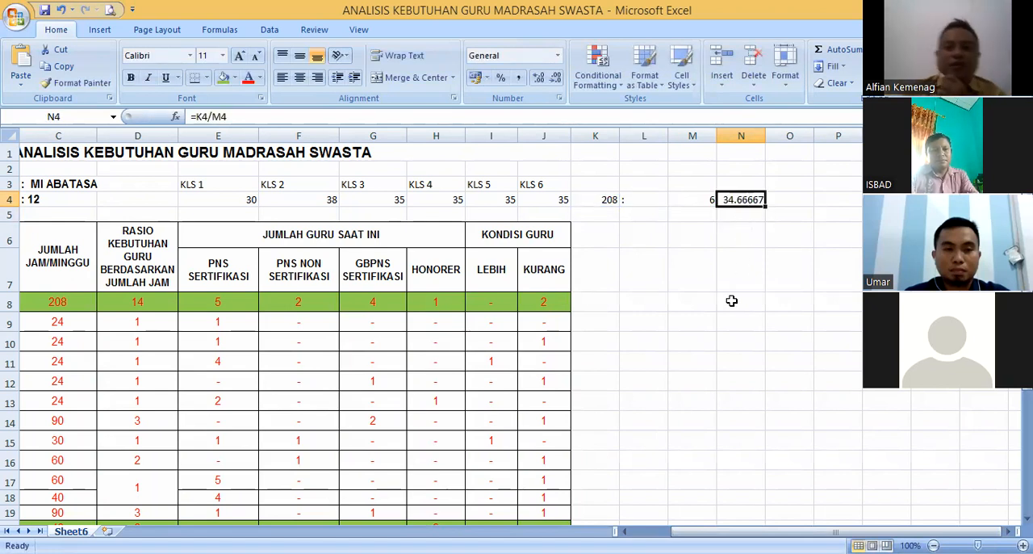
pyautogui.write('35')
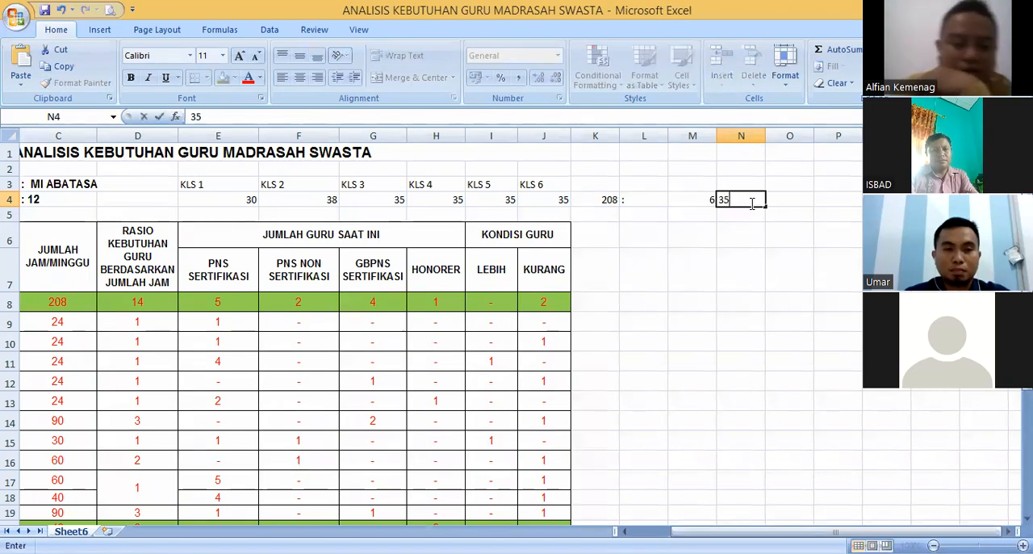
pyautogui.press('Return')
pyautogui.click(755, 187)
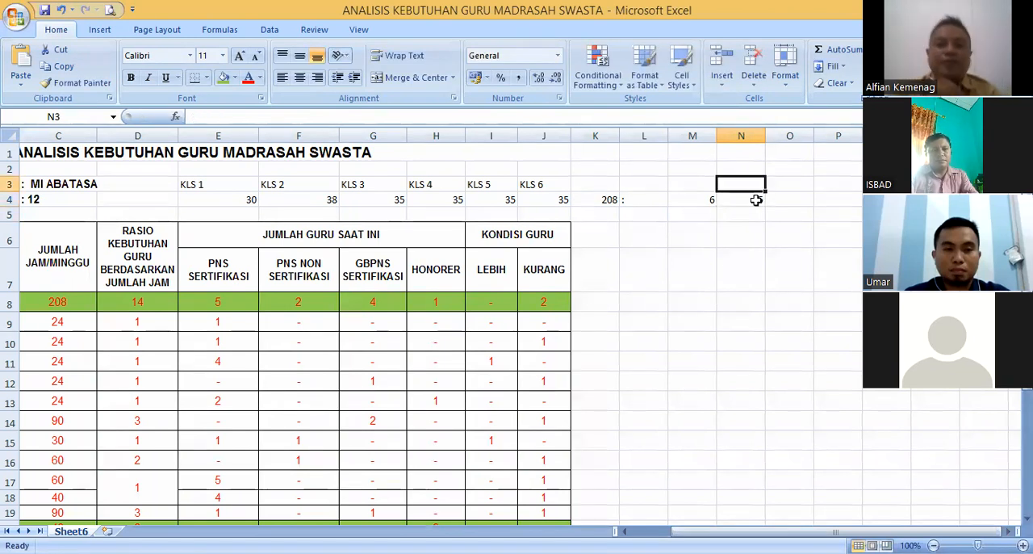
pyautogui.click(750, 235)
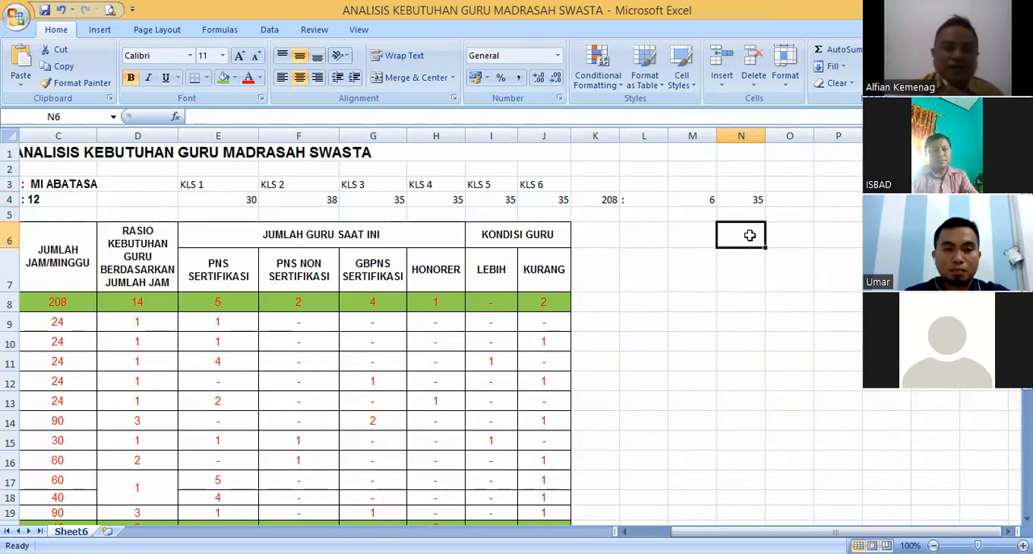
pyautogui.click(742, 198)
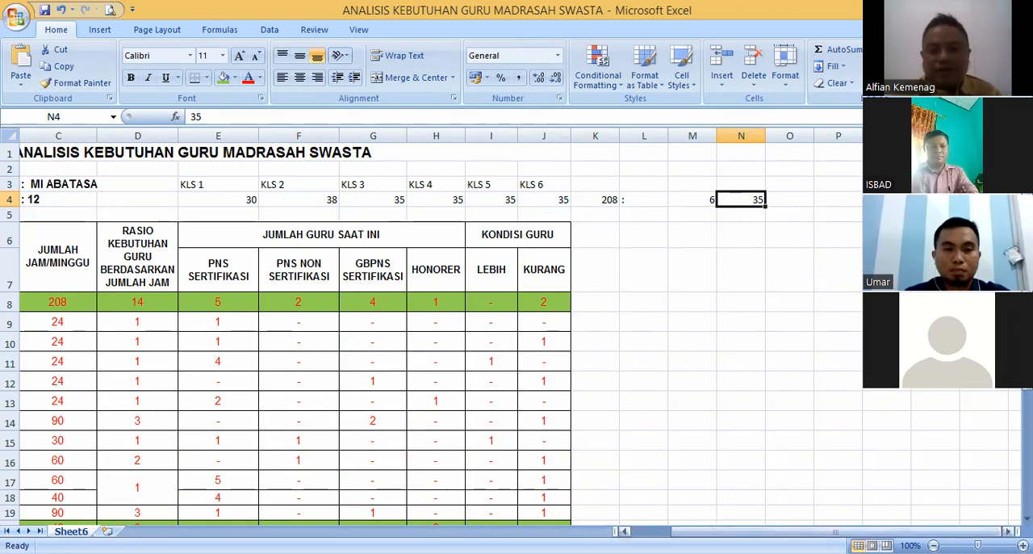
pyautogui.click(709, 200)
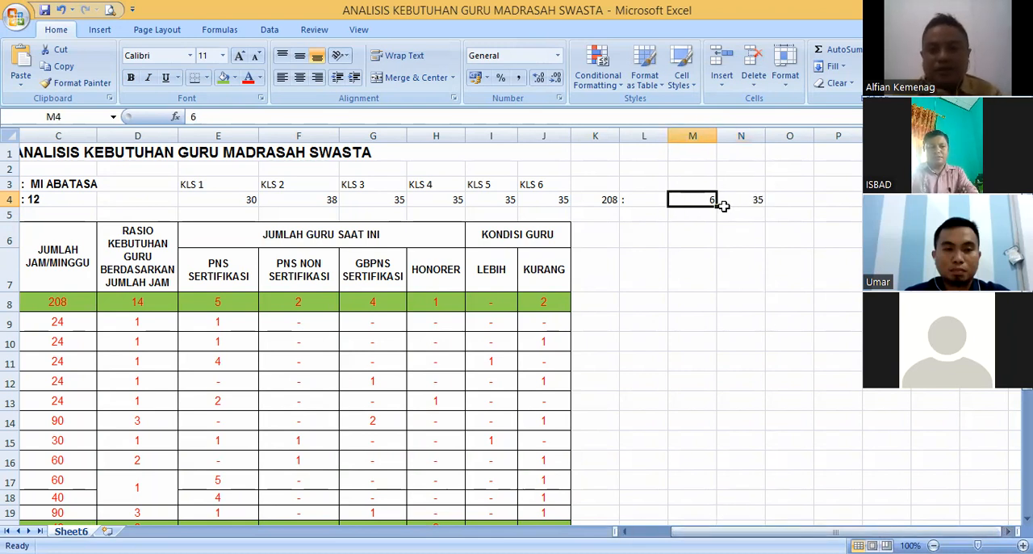
# - Replace the total weekly hours in cell K4 with the example value 400
pyautogui.click(607, 201)
pyautogui.write('40')
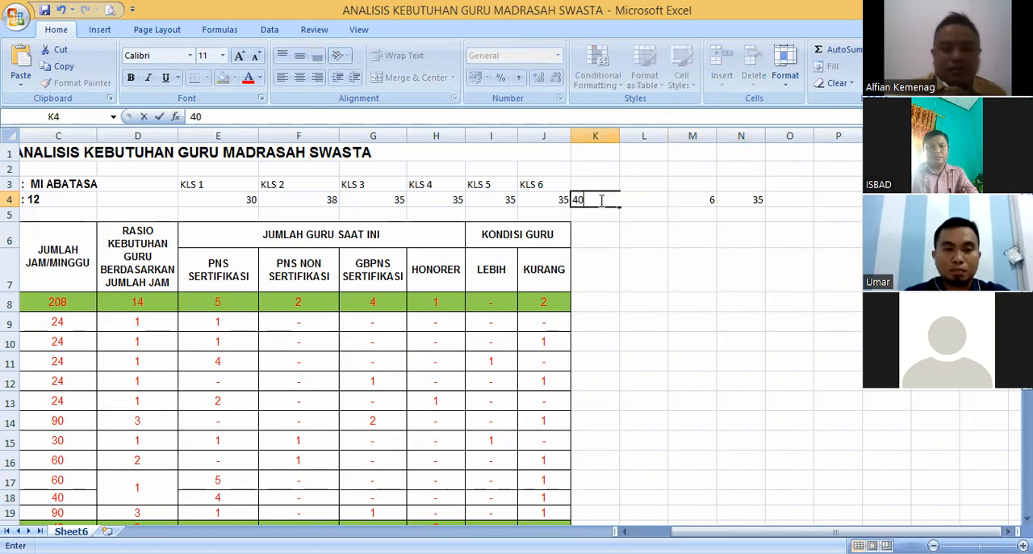
pyautogui.press('Return')
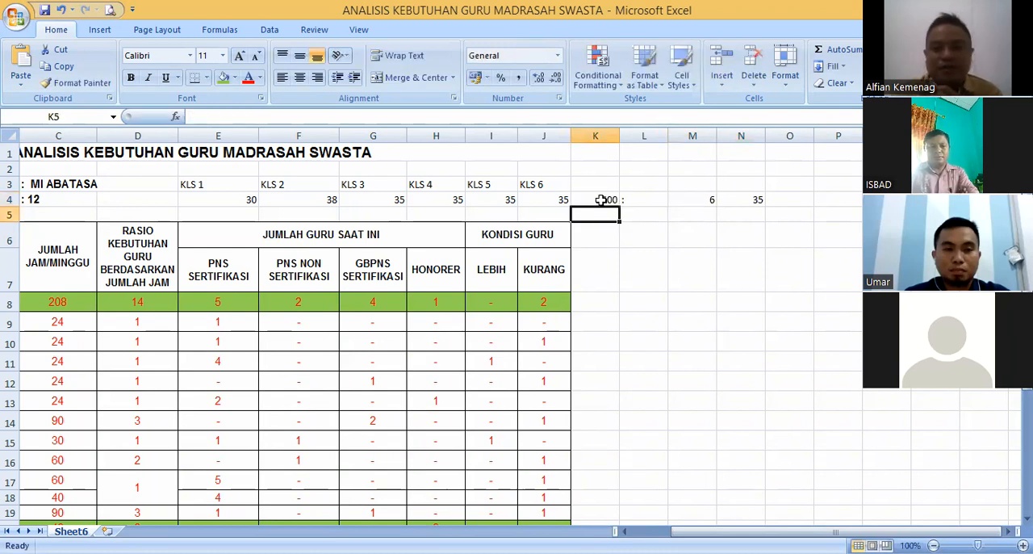
# - Calculate the hours per teacher in cell N4 again with the formula =K4/M4
pyautogui.click(751, 201)
pyautogui.click(606, 199)
pyautogui.click(739, 199)
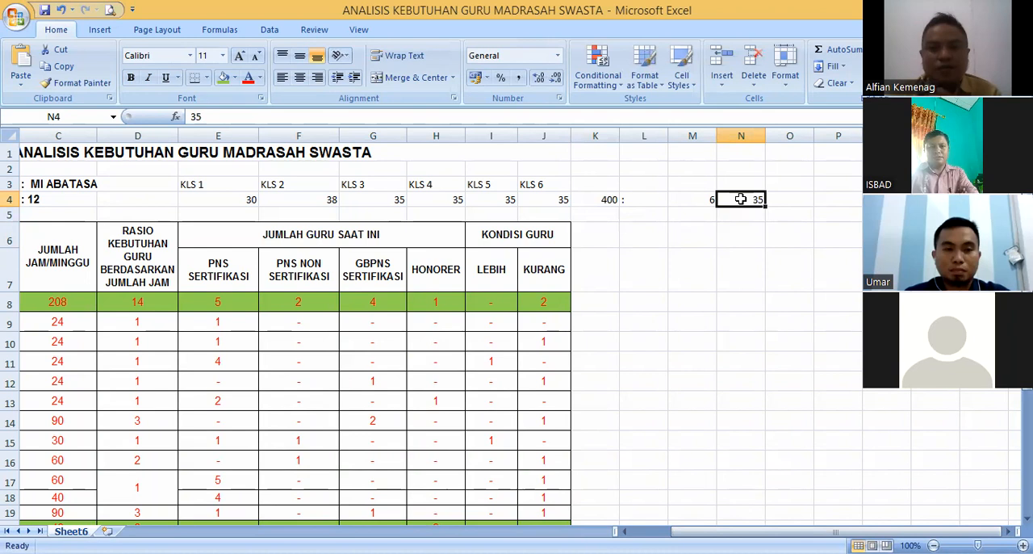
pyautogui.click(713, 202)
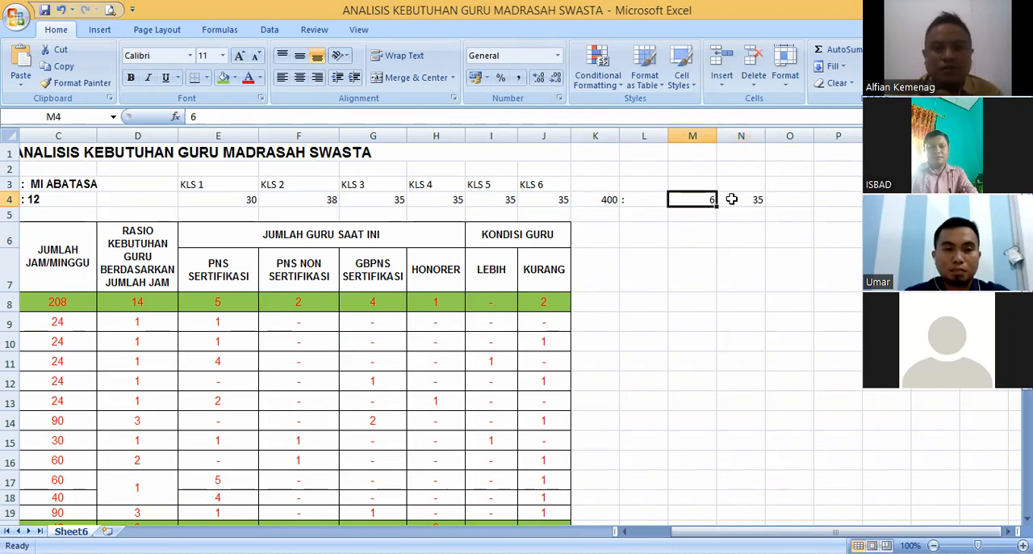
pyautogui.click(731, 198)
pyautogui.write('=')
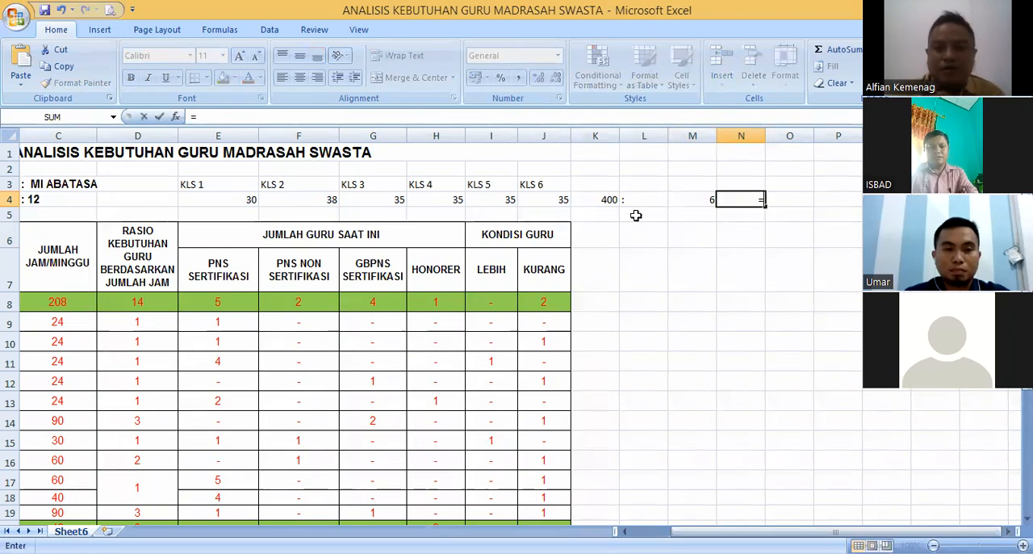
pyautogui.click(601, 200)
pyautogui.write('/')
pyautogui.click(696, 200)
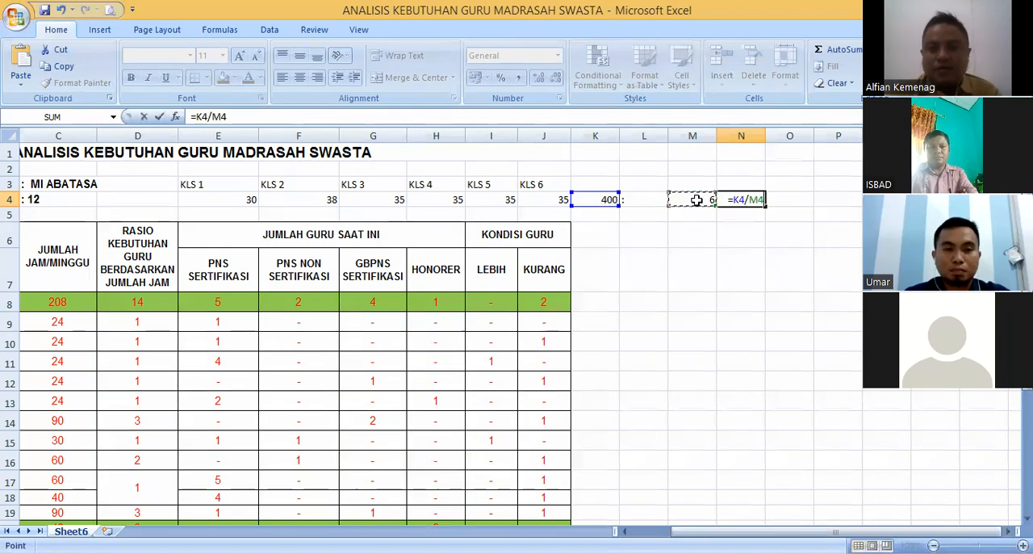
pyautogui.press('Return')
# - Complete the division in N4 and try 7, 8 and 9 as the divisor in cell M4
pyautogui.click(758, 199)
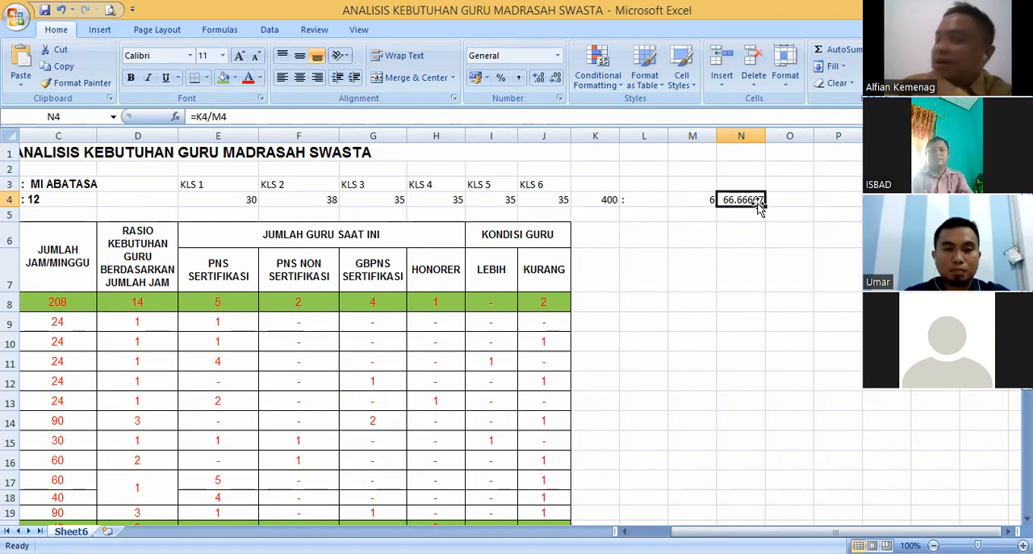
pyautogui.click(698, 198)
pyautogui.write('7')
pyautogui.press('Return')
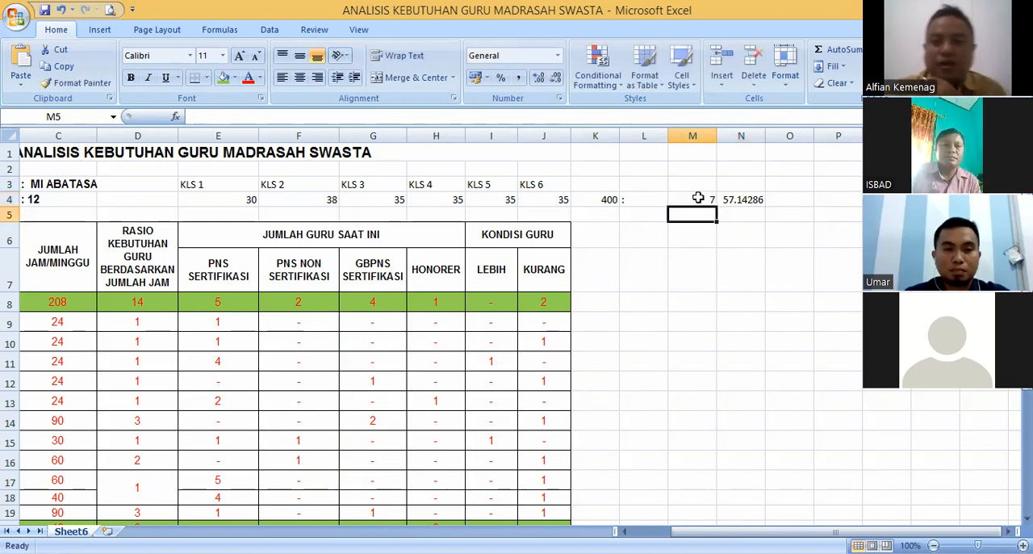
pyautogui.click(685, 201)
pyautogui.write('8')
pyautogui.press('Return')
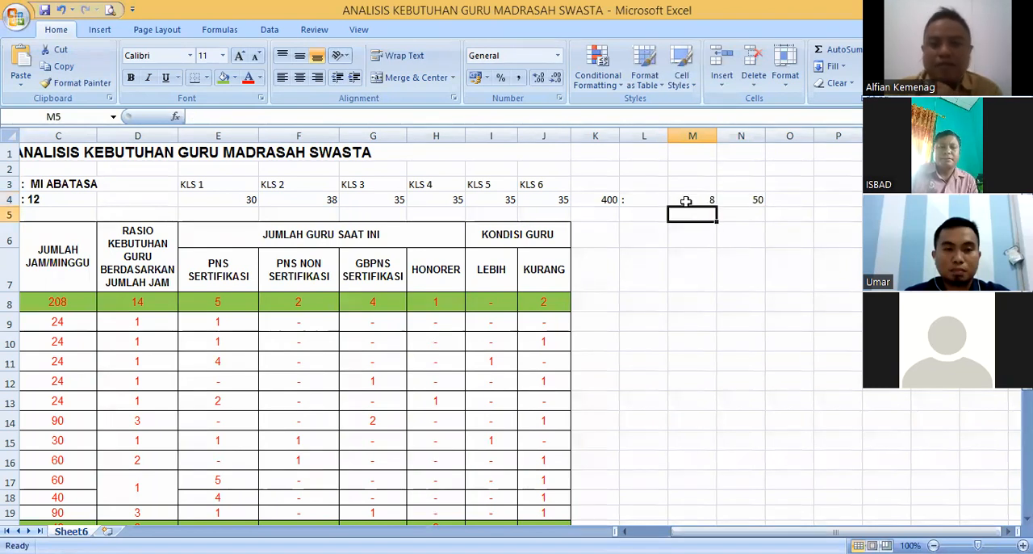
pyautogui.click(707, 199)
pyautogui.write('9')
pyautogui.press('Return')
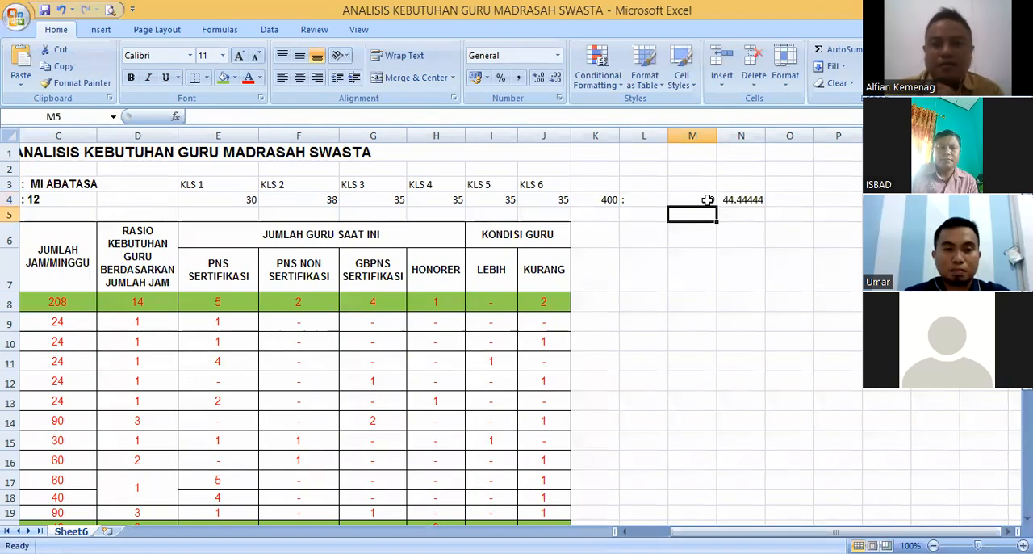
# - Try 10 and 11 as the divisor in cell M4 for the 400-hour example
pyautogui.click(682, 198)
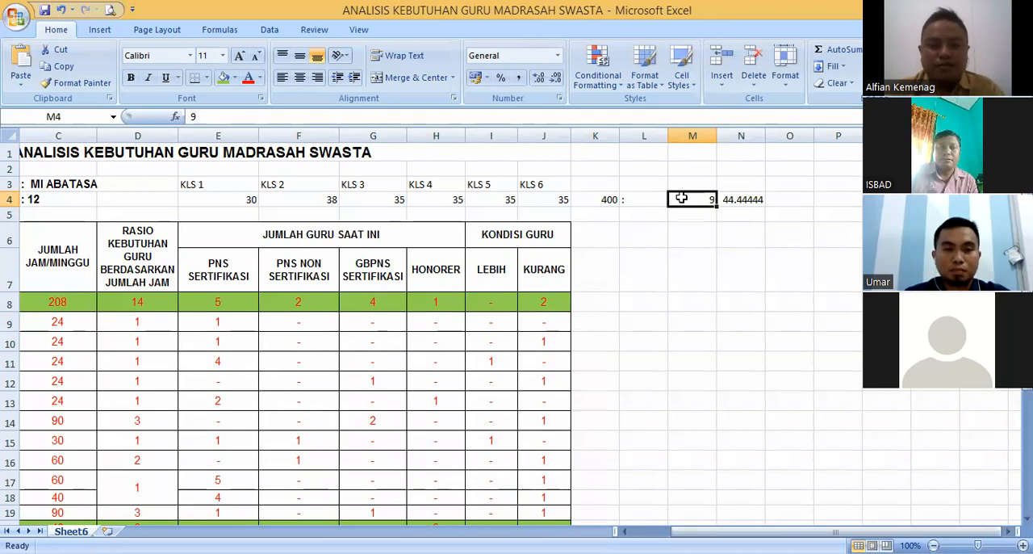
pyautogui.write('10')
pyautogui.press('Return')
pyautogui.click(704, 200)
pyautogui.write('11')
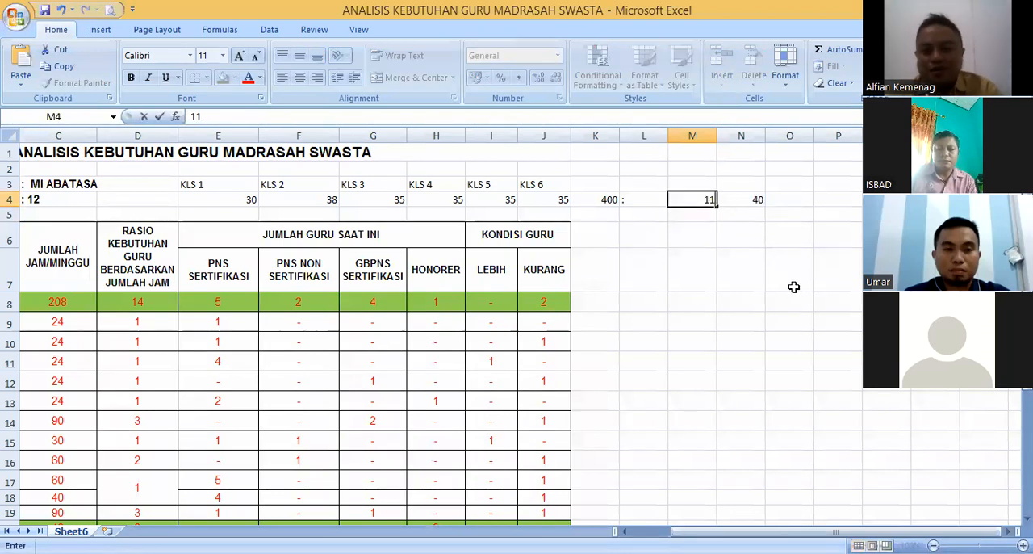
pyautogui.press('Return')
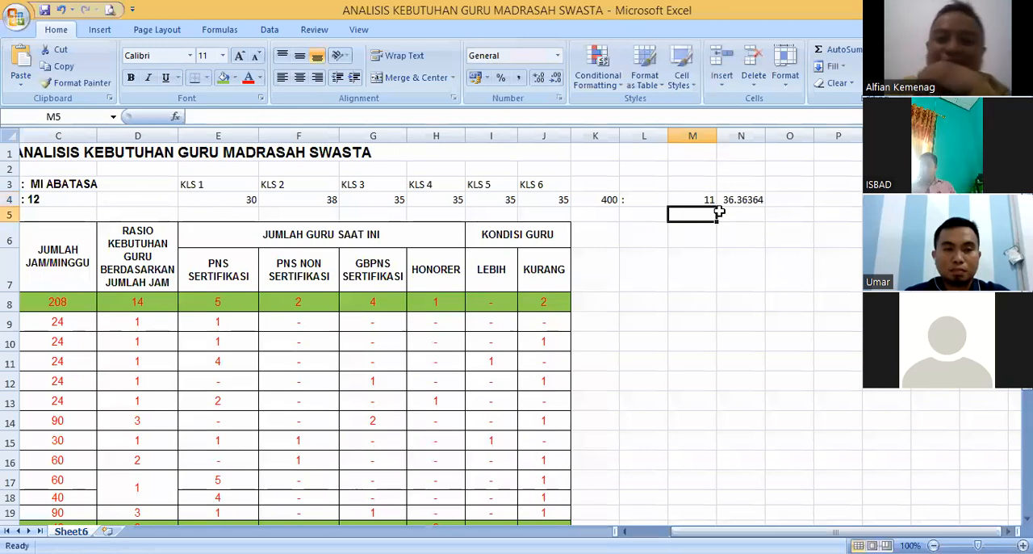
pyautogui.press('Up')
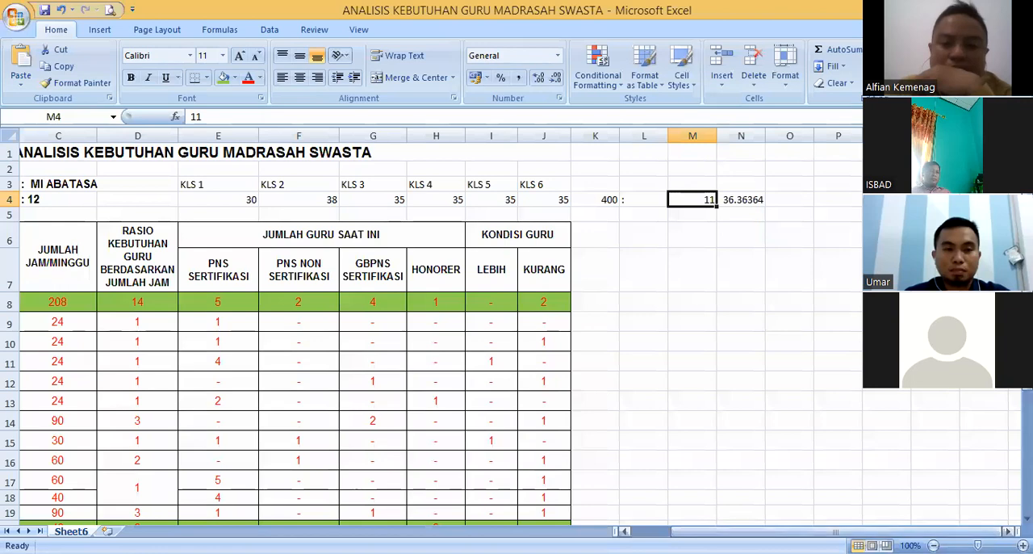
pyautogui.moveTo(716, 531)
pyautogui.mouseDown()
pyautogui.moveTo(676, 531)
pyautogui.moveTo(716, 531)
pyautogui.mouseUp()
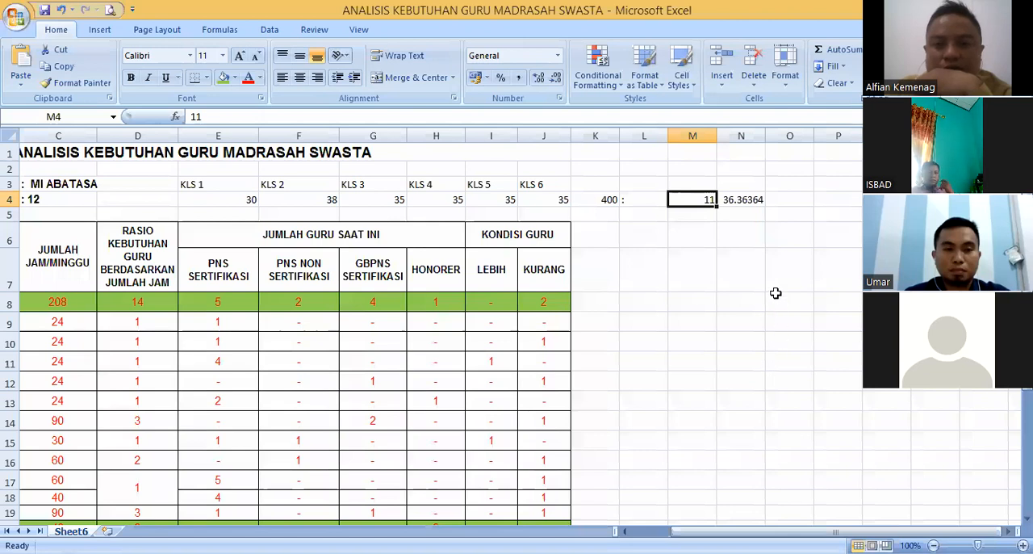
# - Replace the example value in K4 with the AutoSum of the class hours, =SUM(E4:J4)
pyautogui.click(605, 201)
pyautogui.click(705, 202)
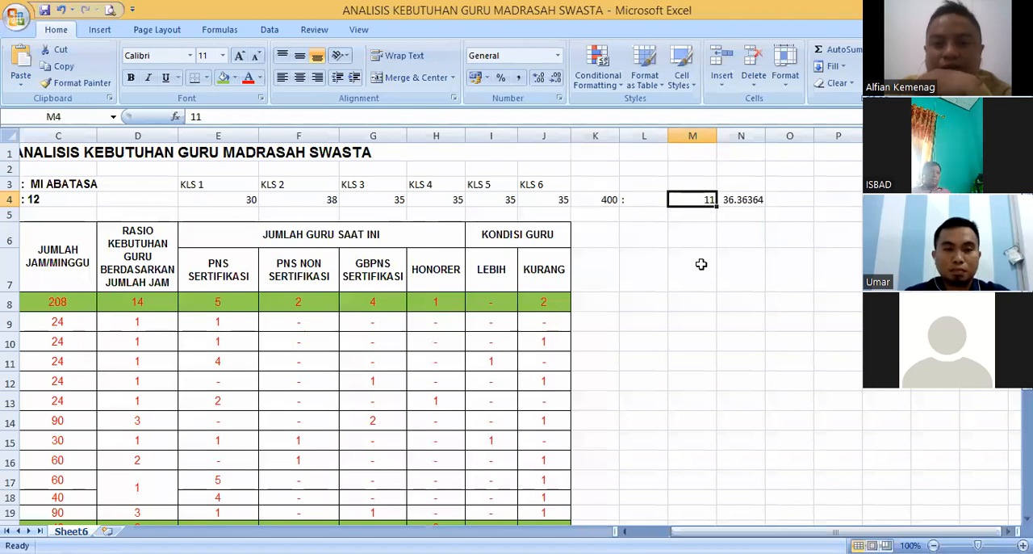
pyautogui.click(611, 195)
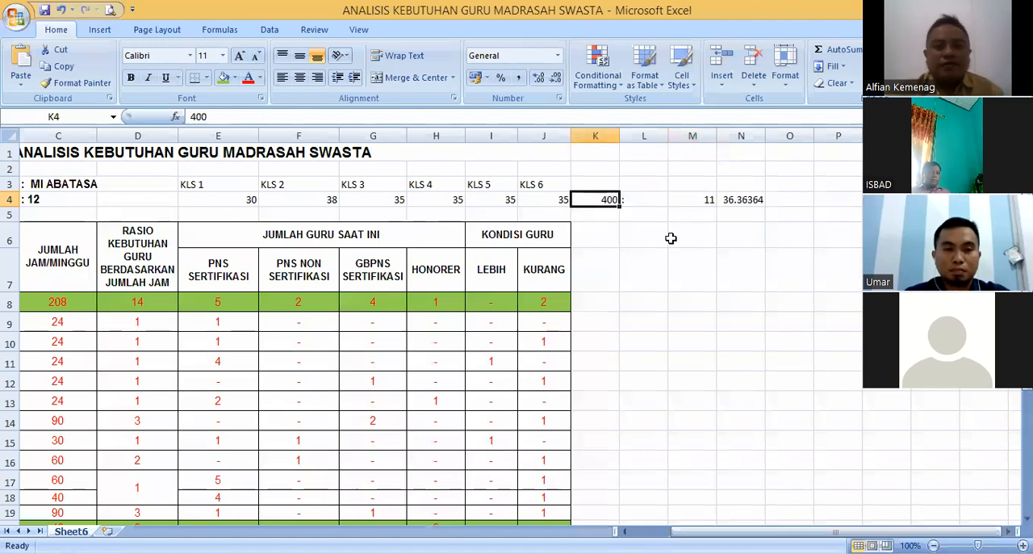
pyautogui.click(836, 53)
pyautogui.press('Return')
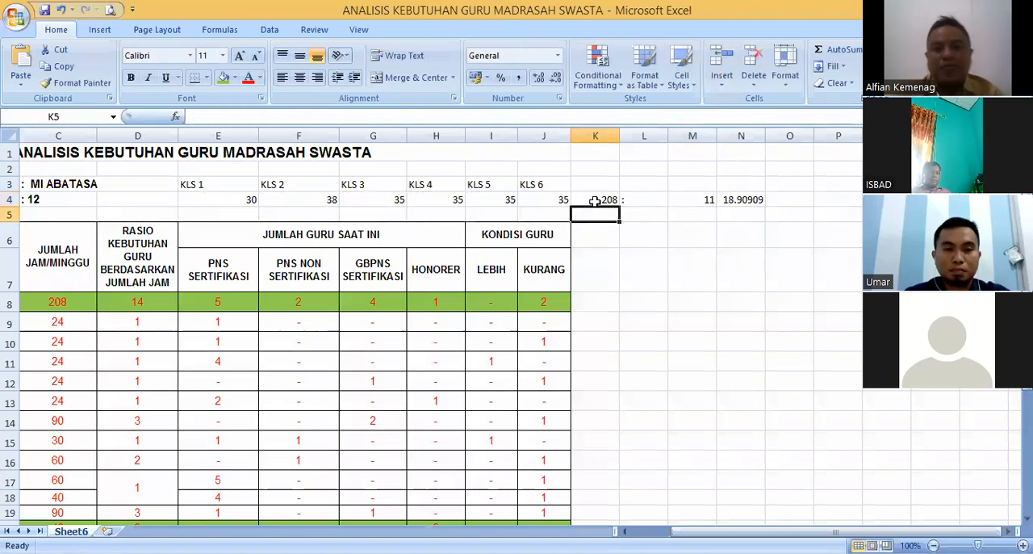
pyautogui.click(605, 201)
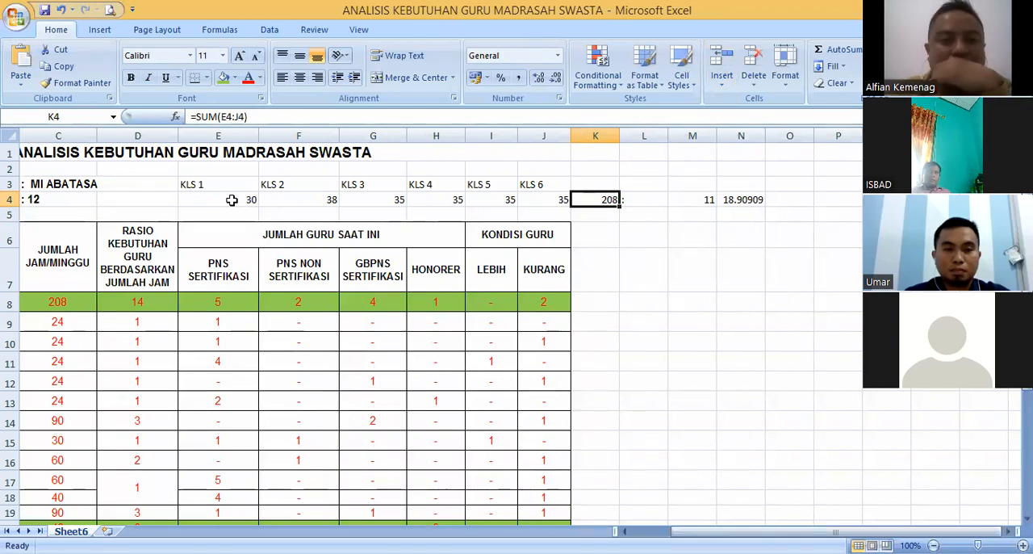
pyautogui.moveTo(240, 194); pyautogui.dragTo(560, 199)
pyautogui.click(612, 205)
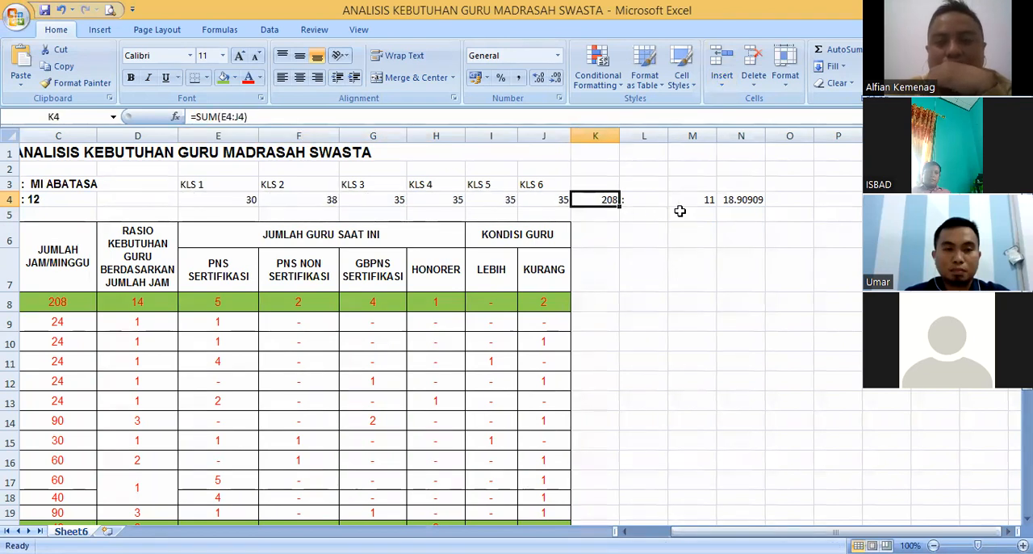
# - Set the divisor in cell M4 back to 6
pyautogui.click(641, 199)
pyautogui.click(604, 201)
pyautogui.click(649, 201)
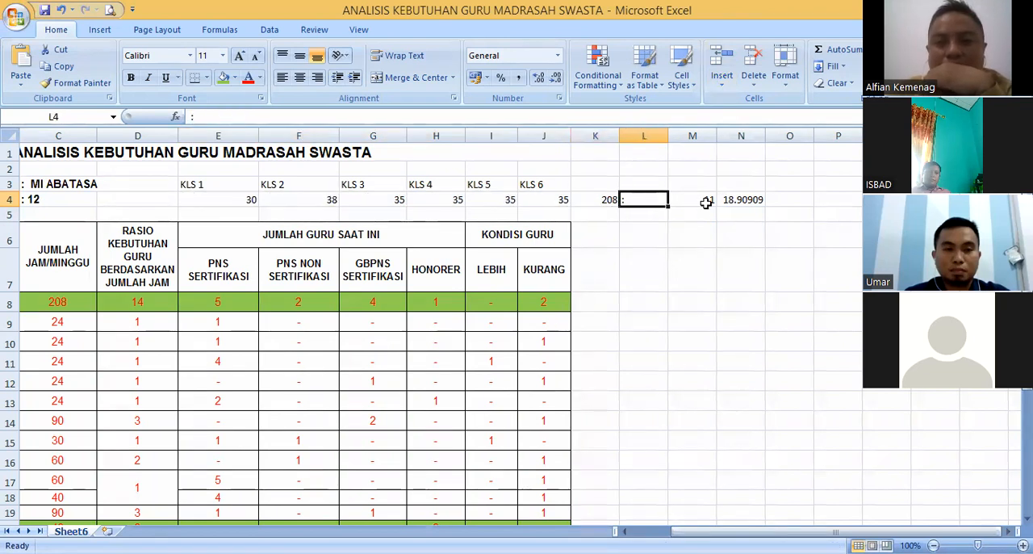
pyautogui.click(707, 202)
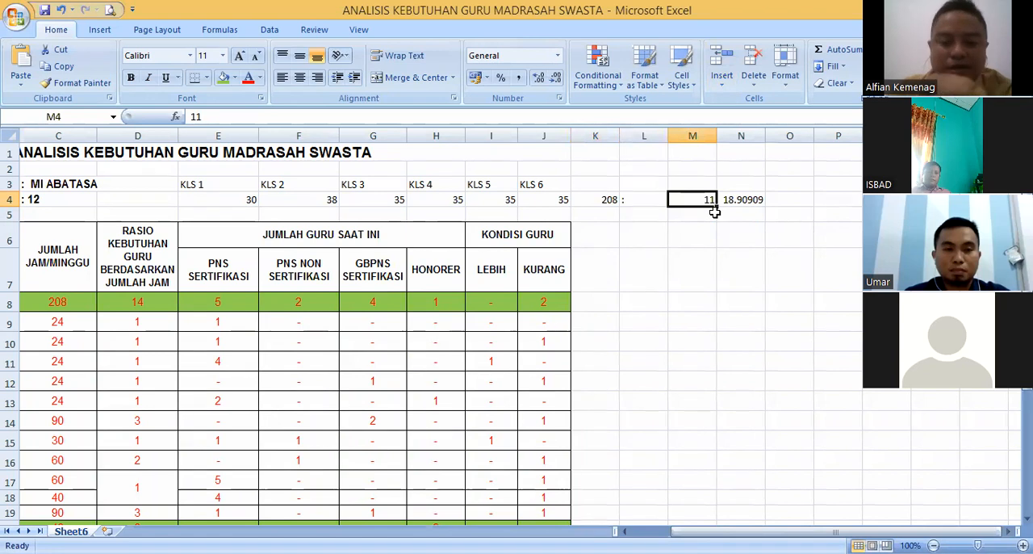
pyautogui.write('6')
pyautogui.press('Return')
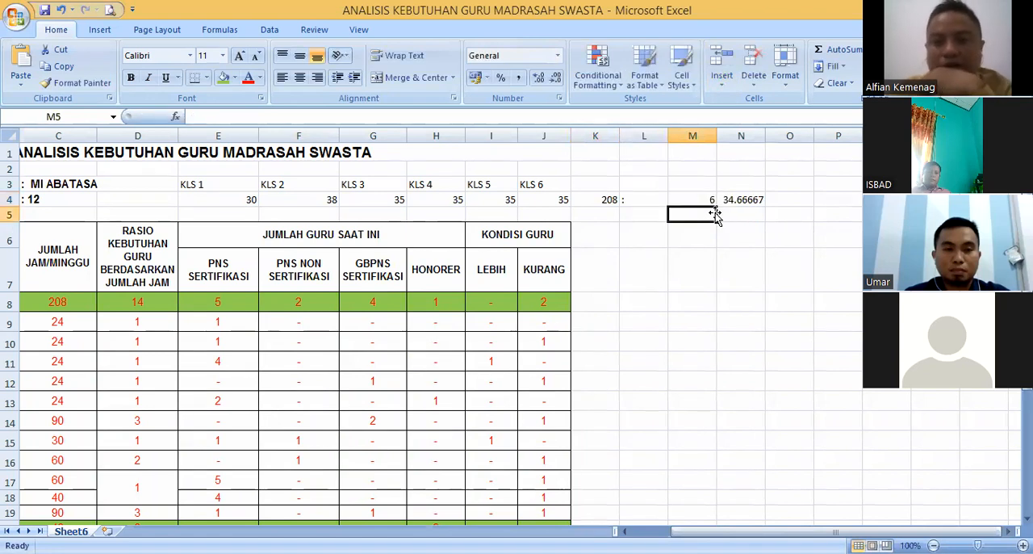
# - Replace the hours-per-teacher formula in cell N4 with the rounded number 35
pyautogui.click(746, 202)
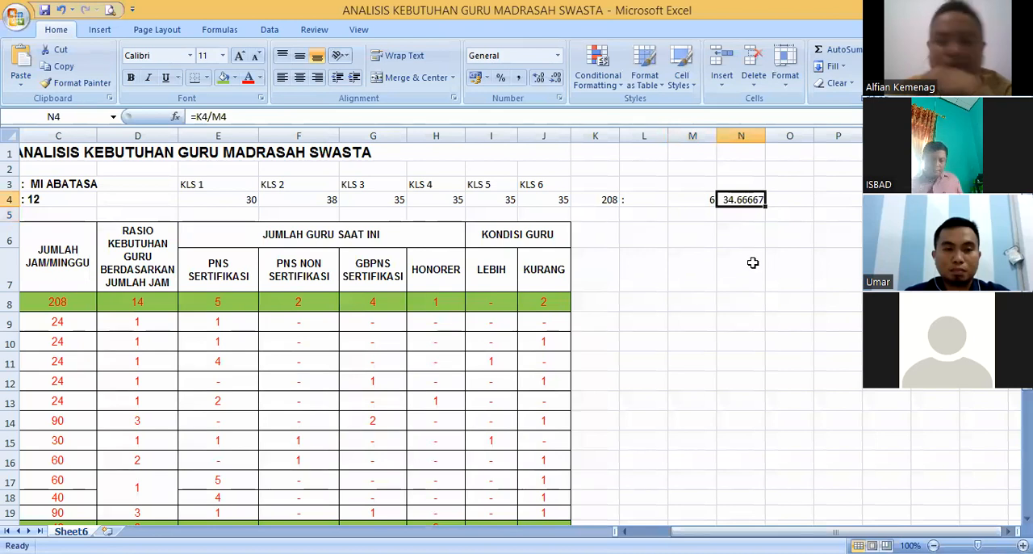
pyautogui.write('35')
pyautogui.press('Return')
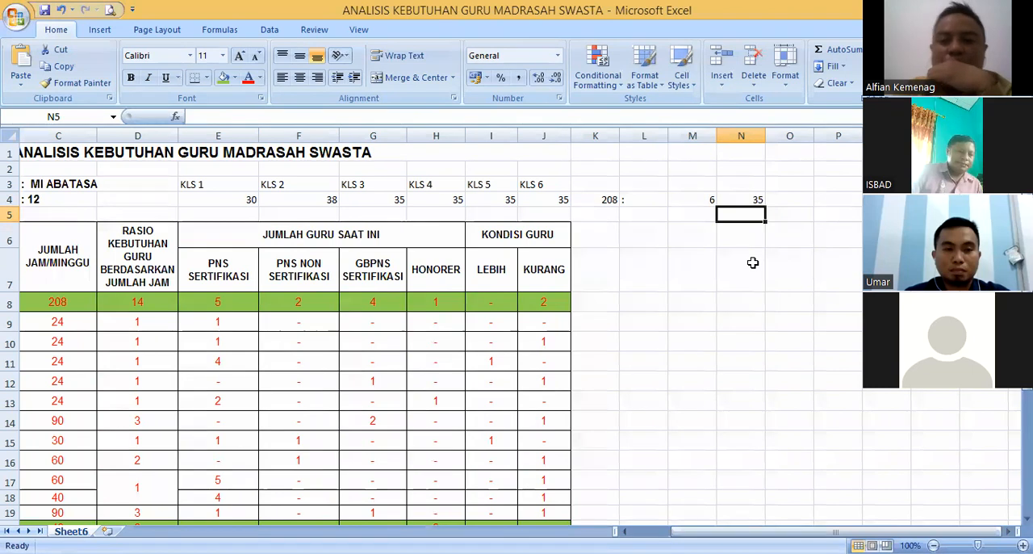
pyautogui.click(753, 202)
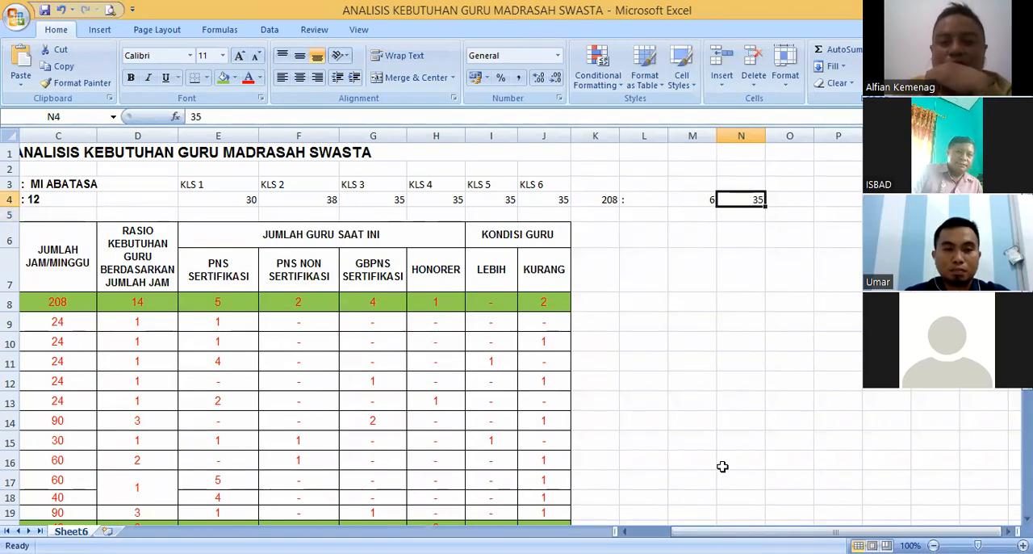
# - Set the required number of teachers (Rasio Kebutuhan Guru) for Guru Kelas in cell D8 to 6
pyautogui.moveTo(717, 530); pyautogui.dragTo(697, 530)
pyautogui.moveTo(373, 420); pyautogui.dragTo(350, 293)
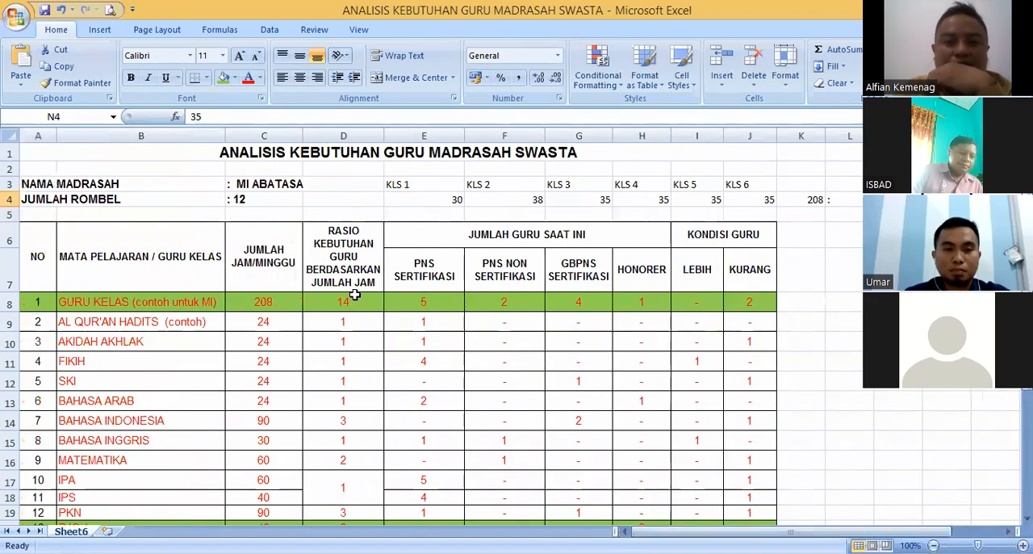
pyautogui.click(352, 298)
pyautogui.write('6')
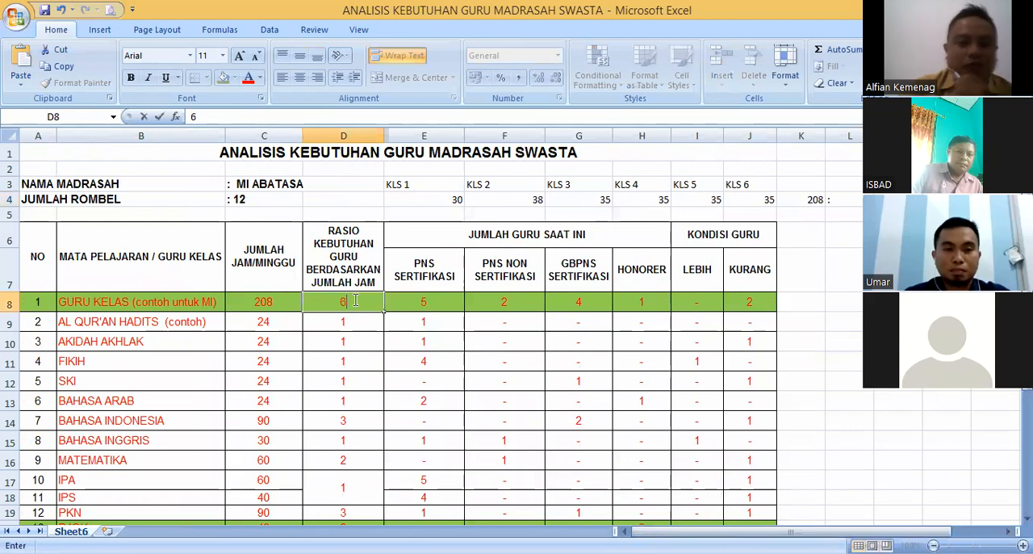
pyautogui.press('Tab')
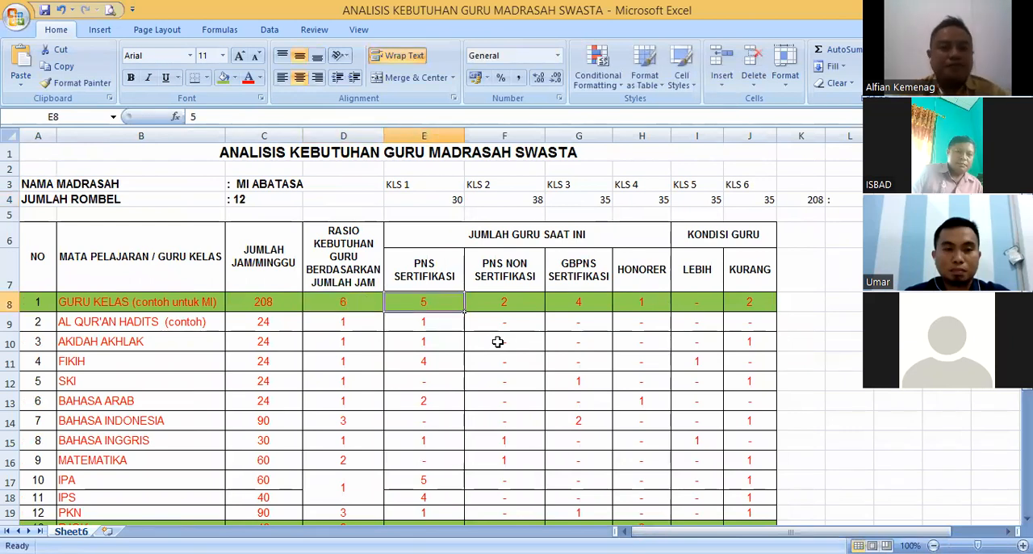
pyautogui.click(359, 301)
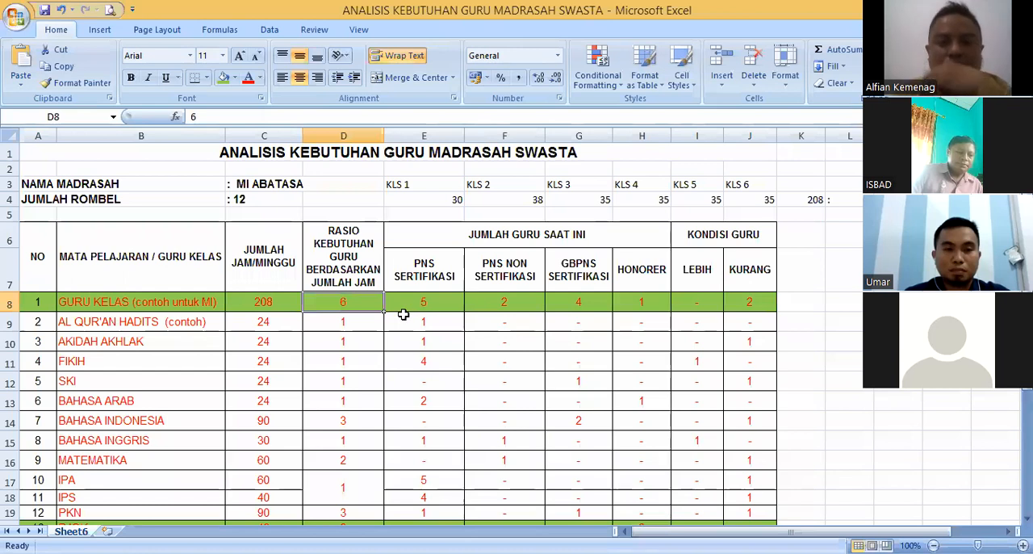
pyautogui.click(269, 302)
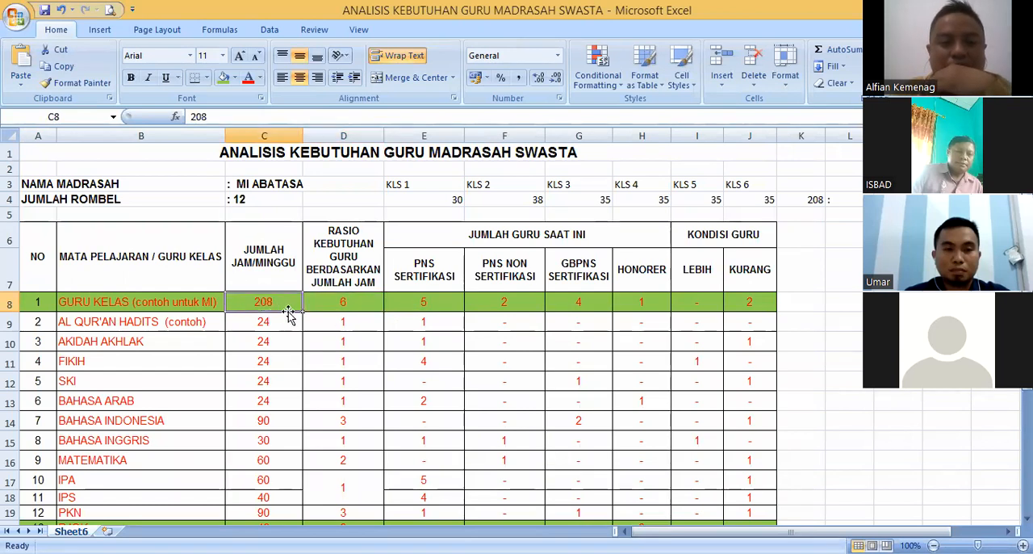
pyautogui.click(358, 300)
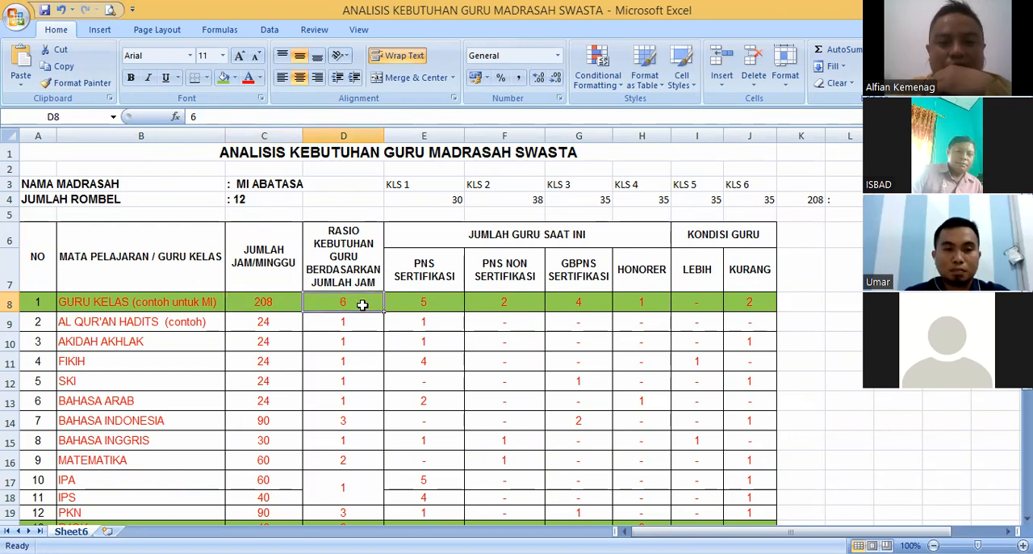
# - Set the Guru Kelas counts in row 8 to 3 PNS Sertifikasi, 1 GBPNS Sertifikasi and 2 Honorer, leaving PNS Non Sertifikasi empty
pyautogui.click(431, 299)
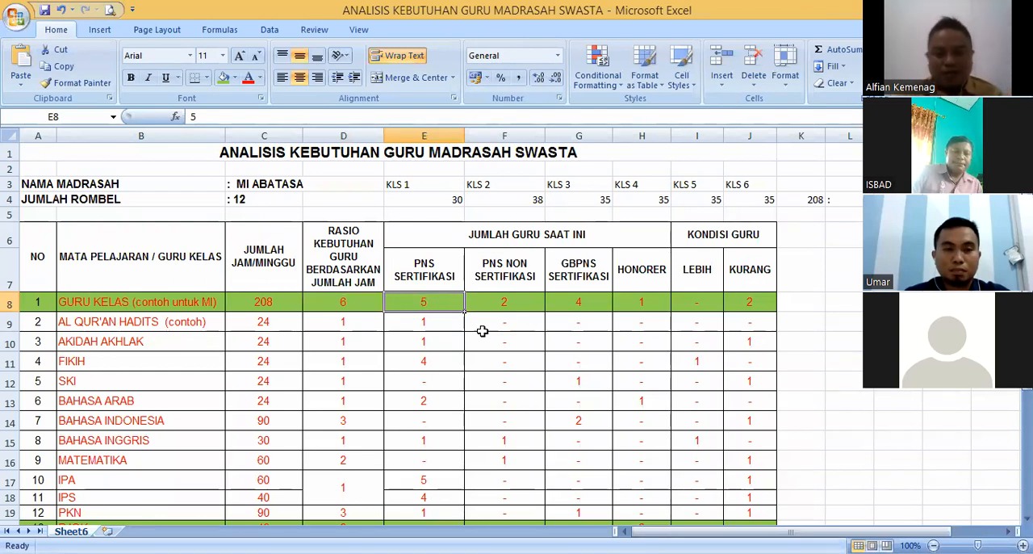
pyautogui.write('3')
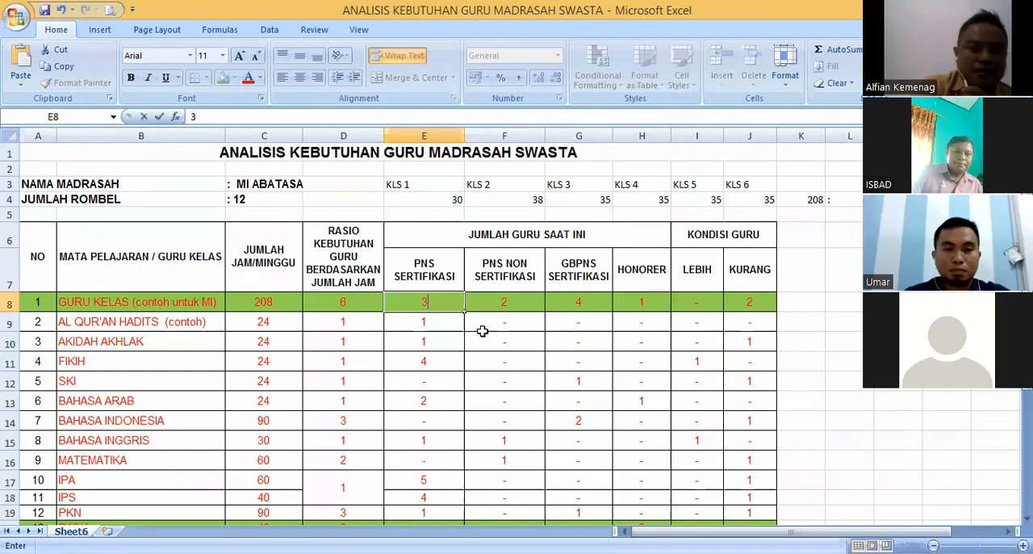
pyautogui.press('Tab')
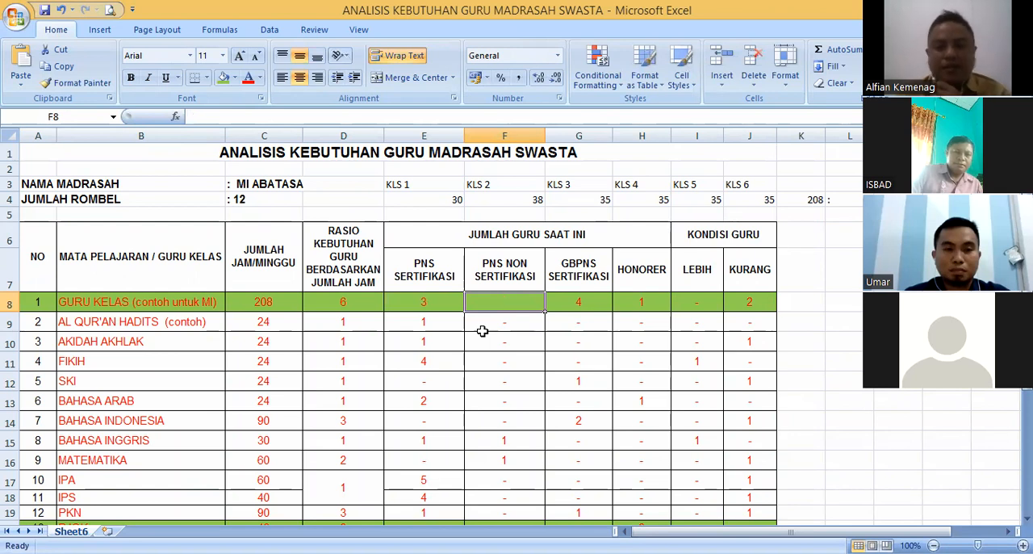
pyautogui.press('Tab')
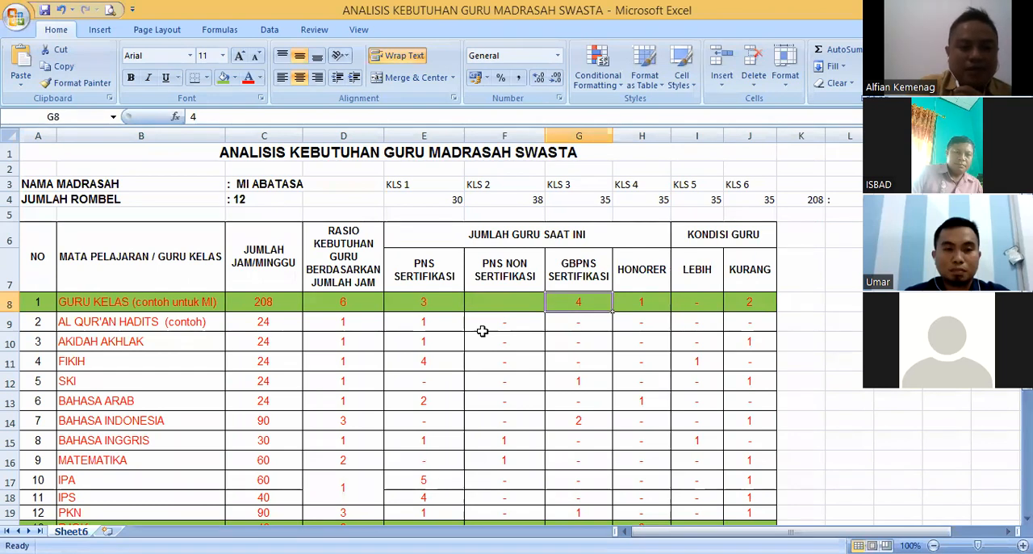
pyautogui.press('Tab')
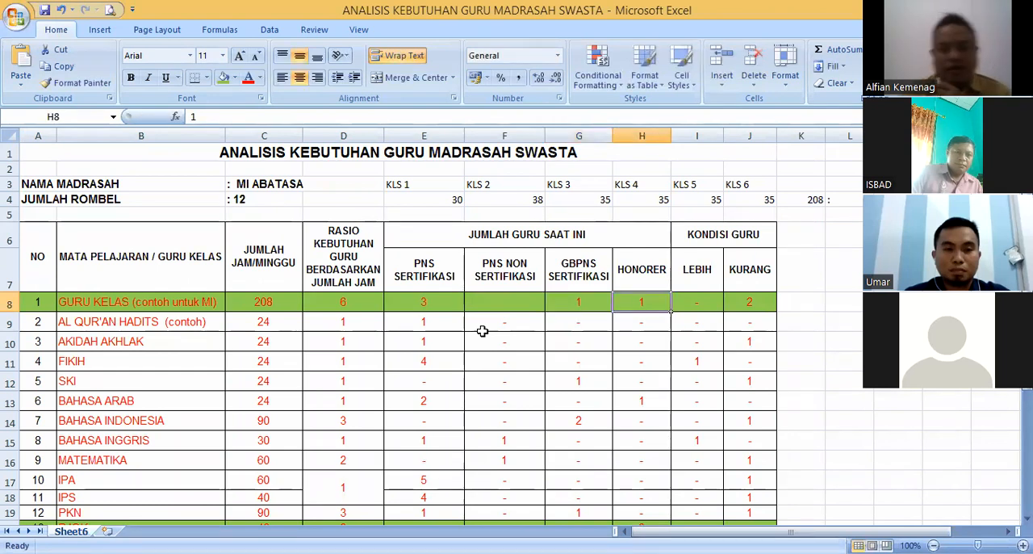
pyautogui.write('2')
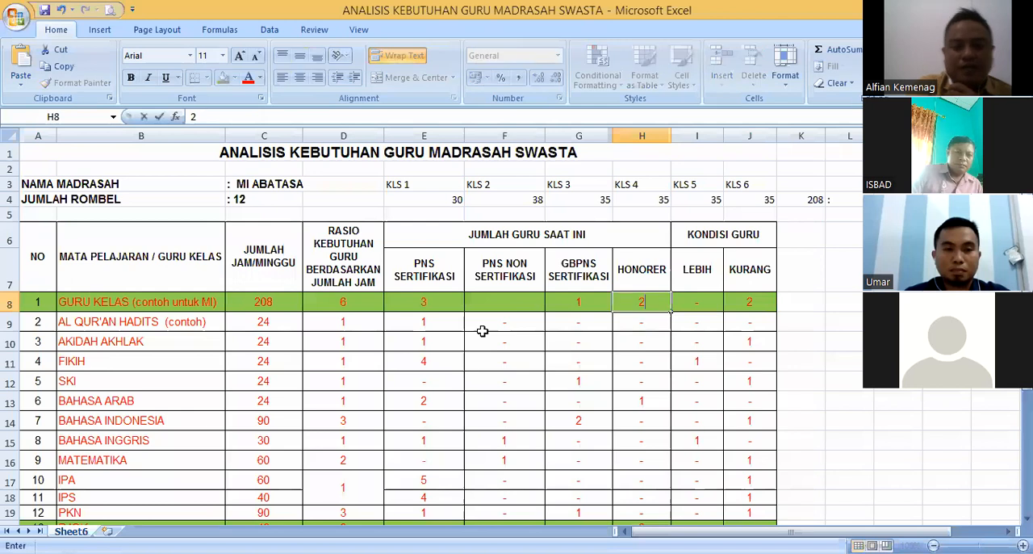
pyautogui.moveTo(423, 304); pyautogui.dragTo(638, 311)
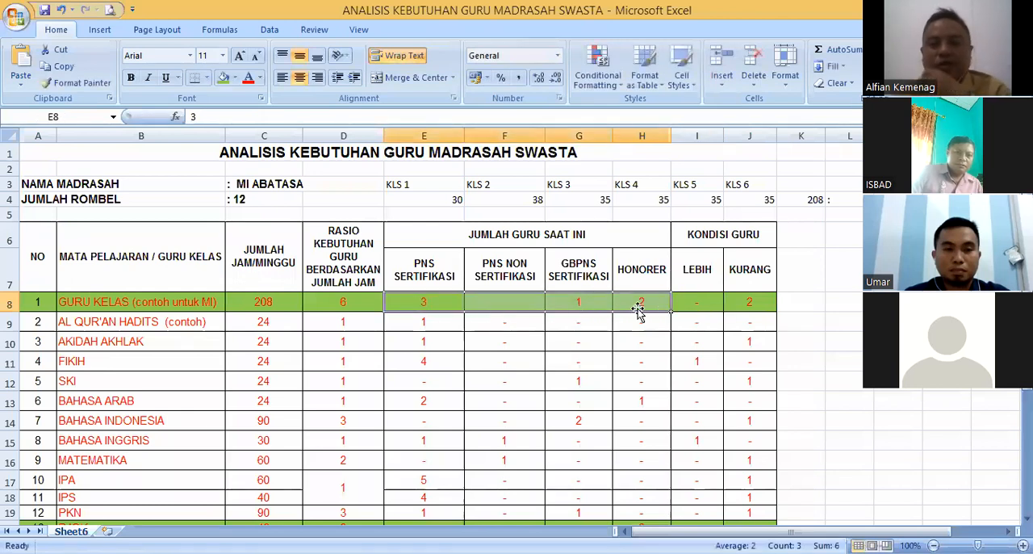
# - Review the GBPNS Sertifikasi and Honorer teacher counts for Guru Kelas in row 8
pyautogui.click(748, 316)
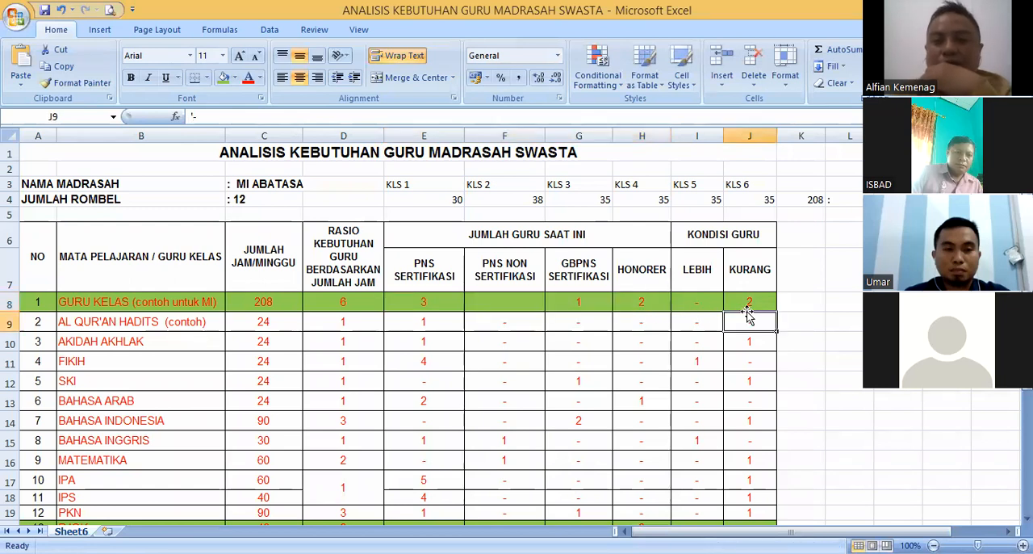
pyautogui.click(628, 303)
pyautogui.click(601, 301)
pyautogui.click(630, 304)
pyautogui.click(597, 304)
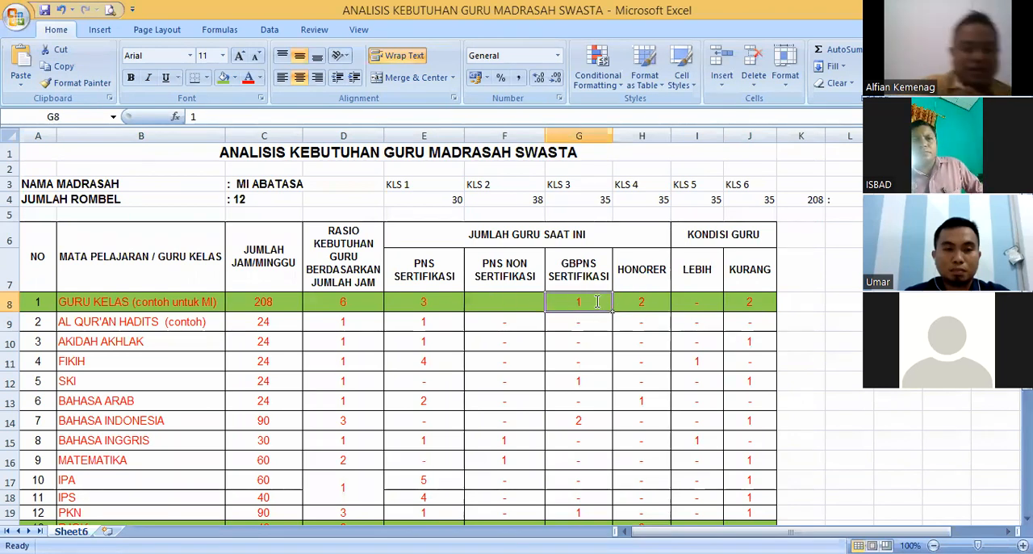
# - Set the Guru Kelas counts in row 8 to 2 GBPNS Sertifikasi and 1 Honorer, and select E8:H8 to check the total
pyautogui.write('2')
pyautogui.press('Tab')
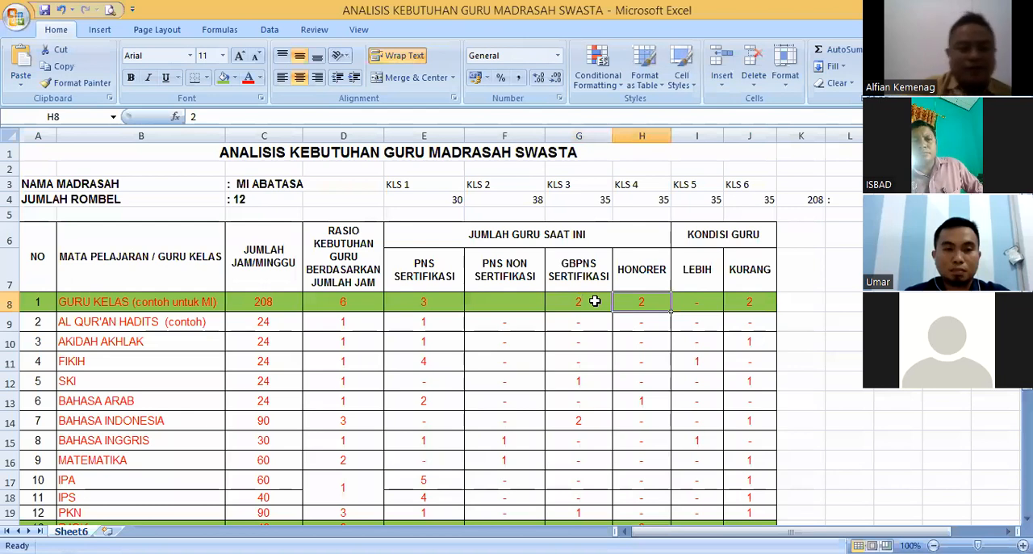
pyautogui.press('Left')
pyautogui.press('Left')
pyautogui.press('Left')
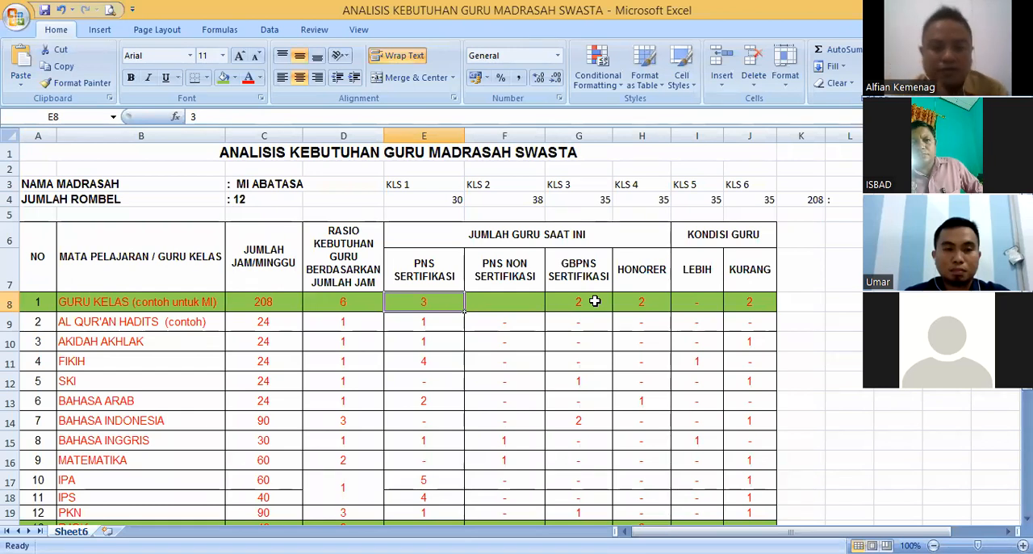
pyautogui.press('Right')
pyautogui.press('Right')
pyautogui.press('Right')
pyautogui.write('1')
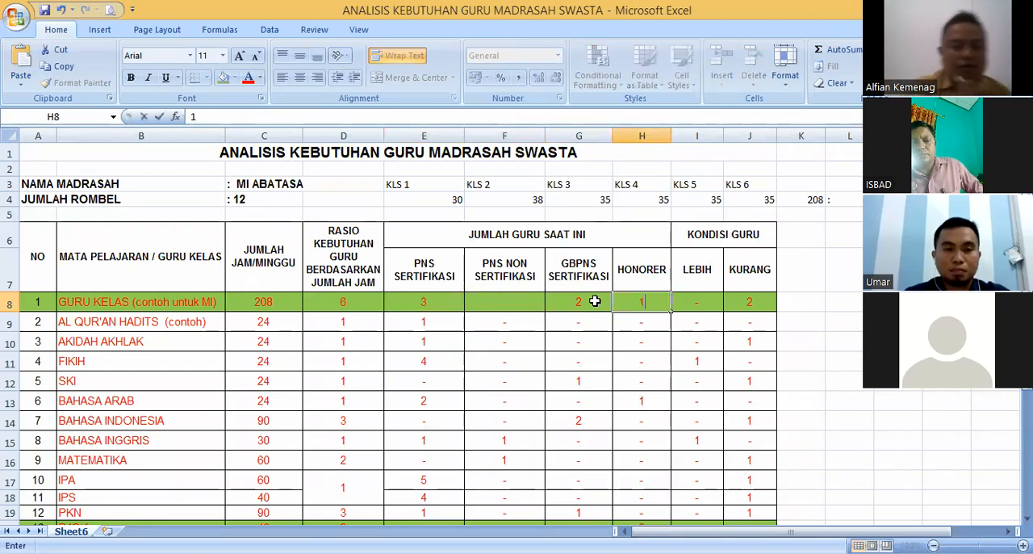
pyautogui.moveTo(426, 301); pyautogui.dragTo(630, 301)
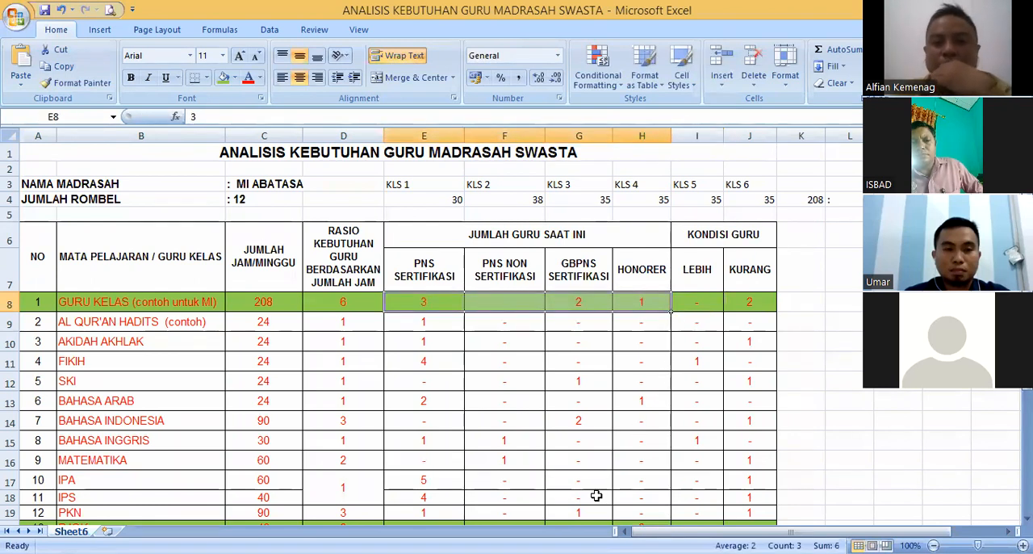
# - Replace the Guru Kelas shortage (Kurang) value in cell J8 with a dash
pyautogui.click(750, 302)
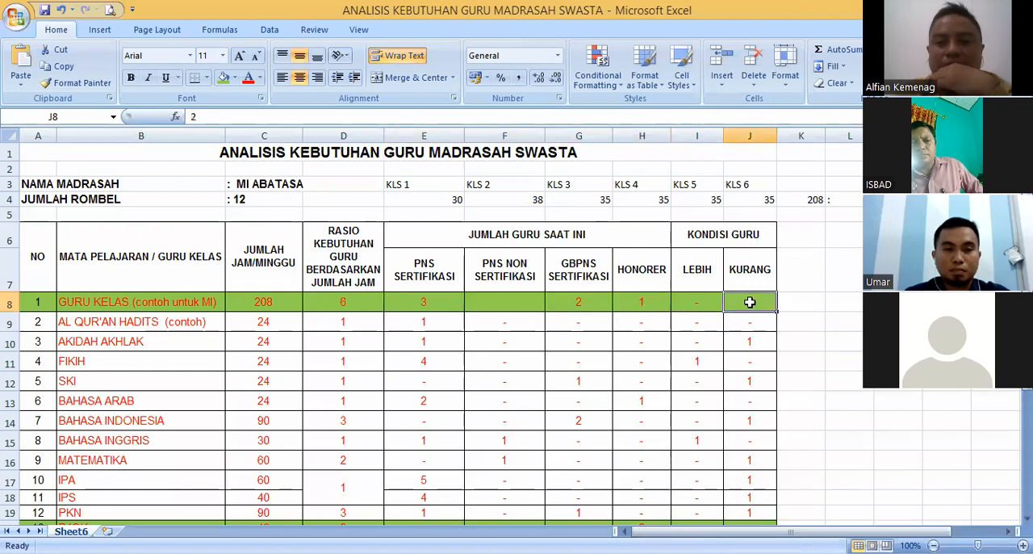
pyautogui.press('Delete')
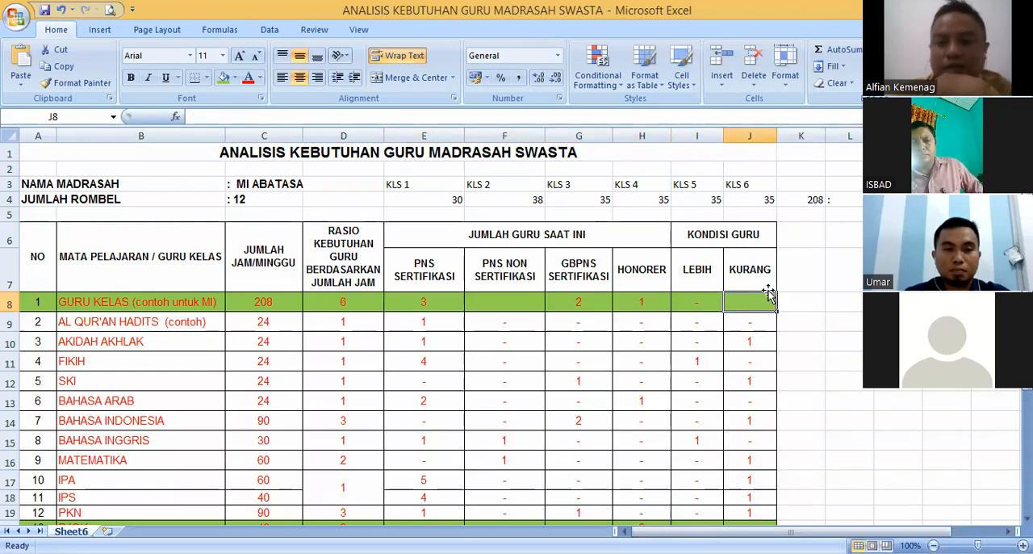
pyautogui.write("'-")
pyautogui.press('Return')
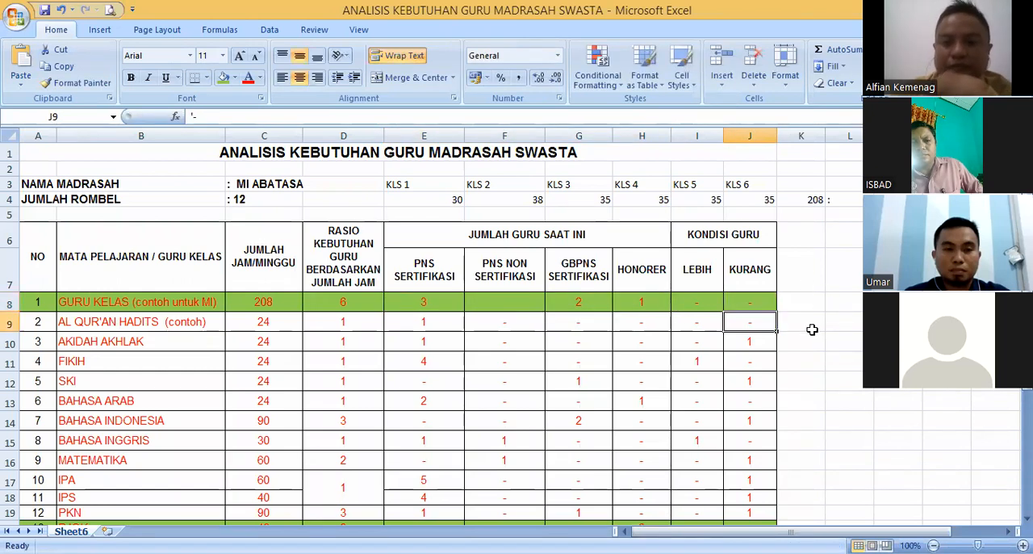
pyautogui.click(694, 301)
pyautogui.click(753, 303)
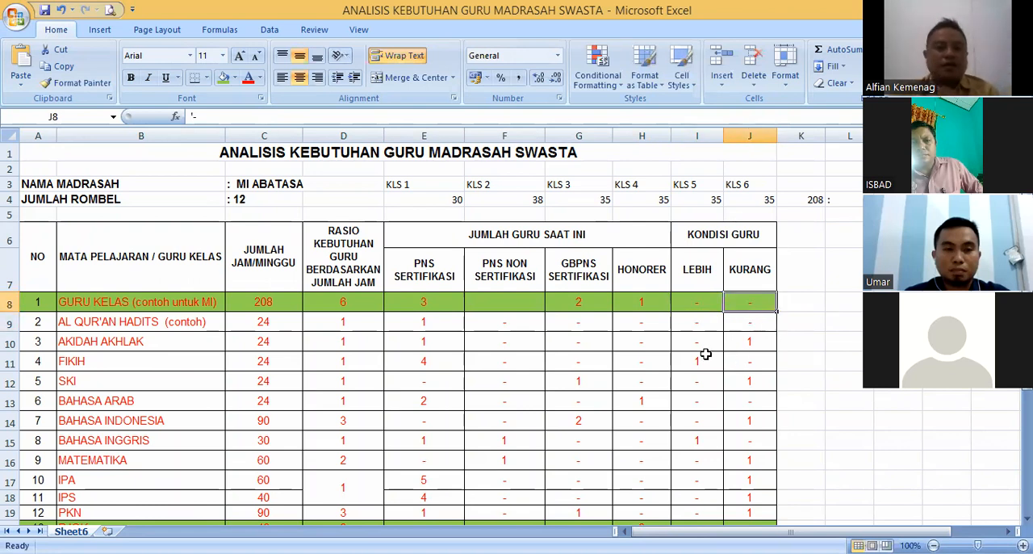
# - Set the Guru Kelas Honorer count in H8 to 2 and the surplus (Lebih) in I8 to 1
pyautogui.click(633, 302)
pyautogui.write('2')
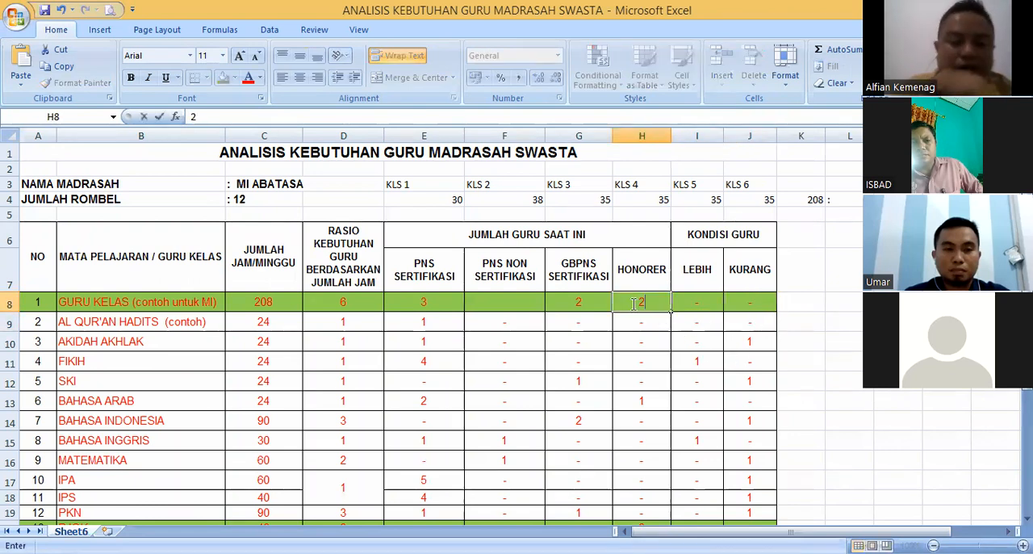
pyautogui.click(695, 306)
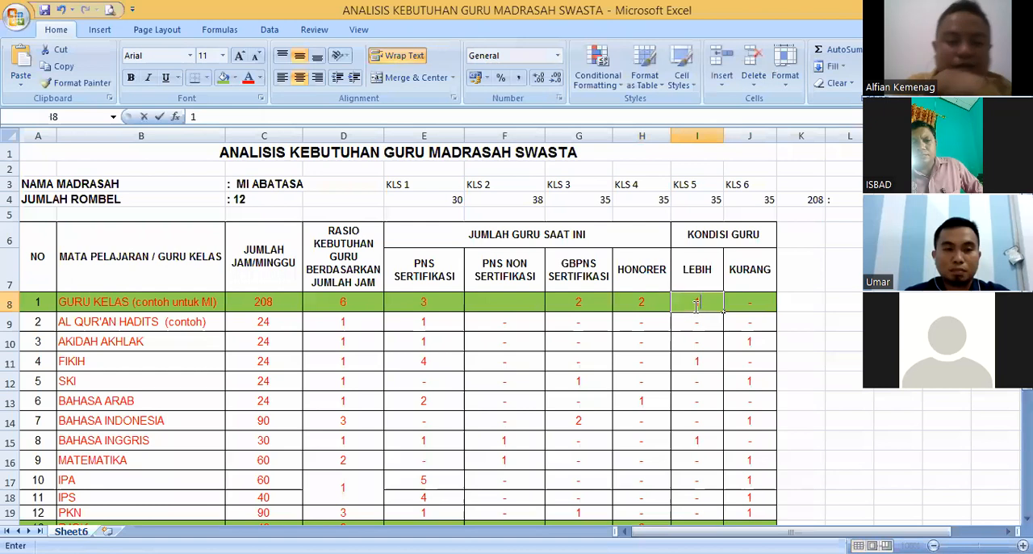
pyautogui.press('Return')
pyautogui.click(705, 301)
# - Clear the Guru Kelas Honorer and Lebih cells in row 8 and set the shortage (Kurang) to 1
pyautogui.click(638, 306)
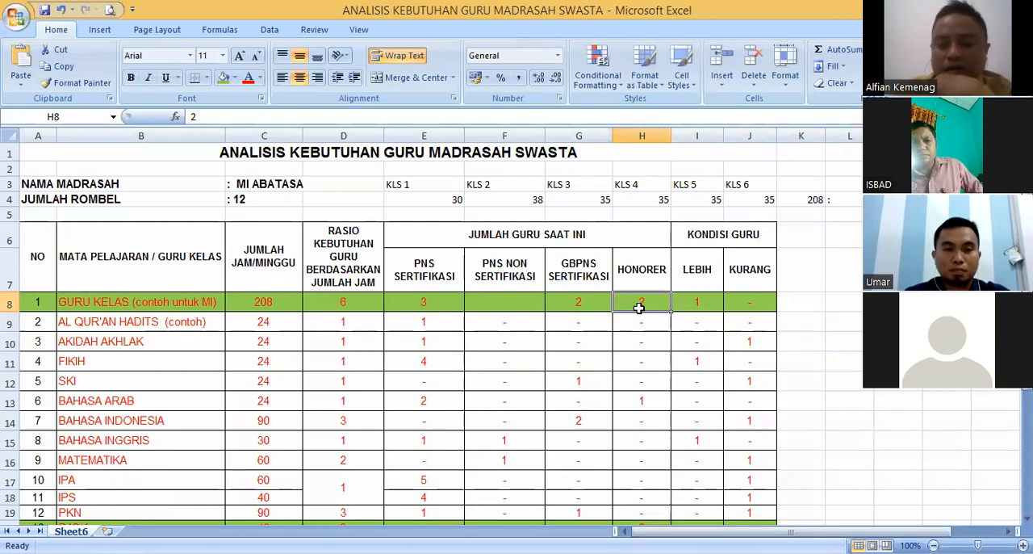
pyautogui.press('Delete')
pyautogui.click(730, 300)
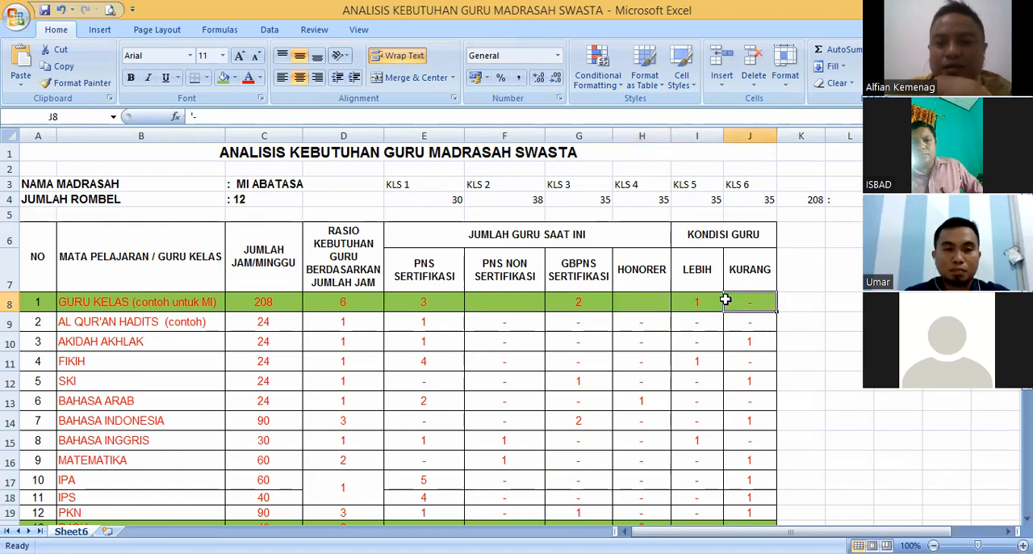
pyautogui.click(698, 302)
pyautogui.press('Delete')
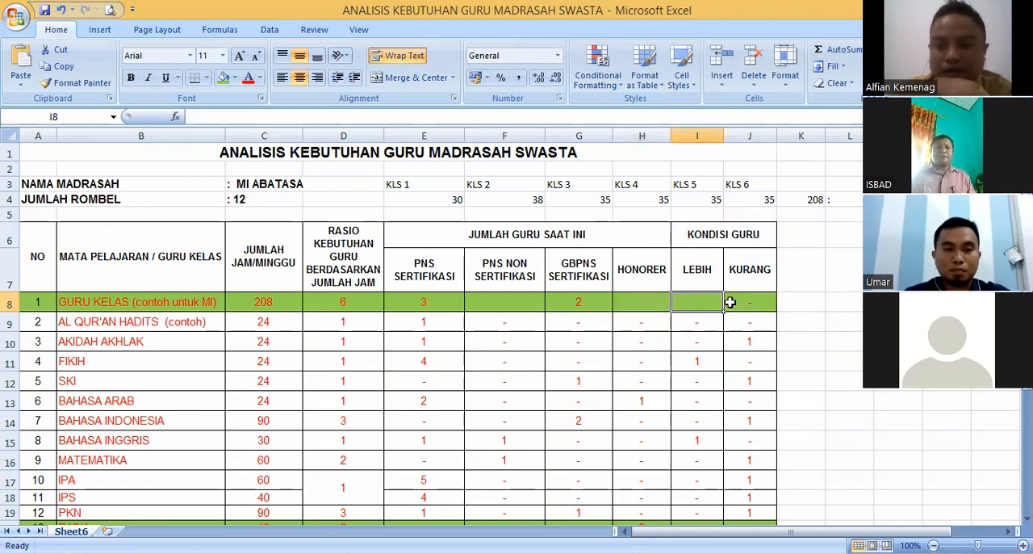
pyautogui.click(753, 307)
pyautogui.write('1')
pyautogui.press('Return')
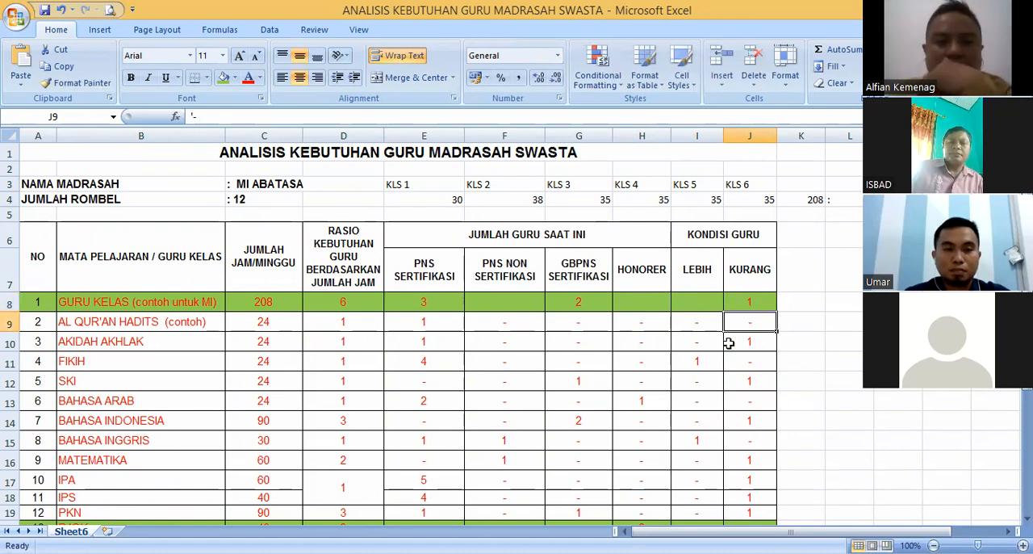
# - Review the Guru Kelas row from current teacher counts through Lebih and Kurang, and the required-teacher values of the subjects below
pyautogui.moveTo(153, 301)
pyautogui.mouseDown()
pyautogui.moveTo(695, 266)
pyautogui.moveTo(750, 299)
pyautogui.moveTo(166, 302)
pyautogui.mouseUp()
pyautogui.click(171, 326)
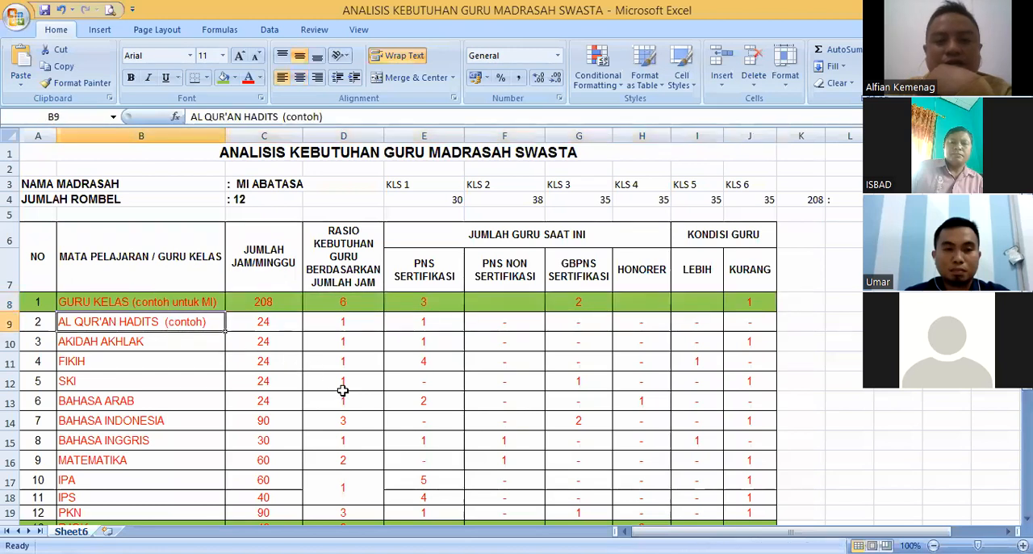
pyautogui.click(361, 359)
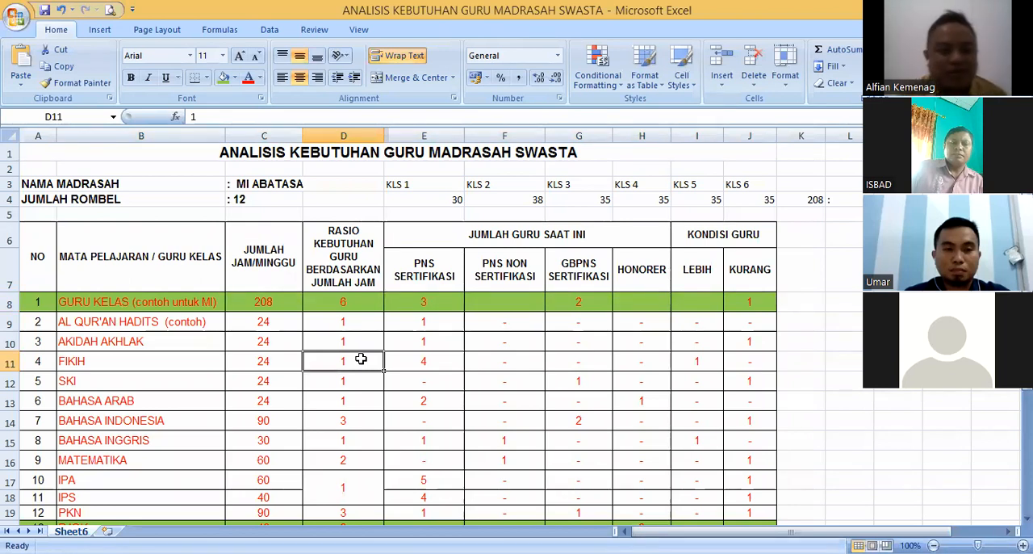
pyautogui.click(430, 299)
pyautogui.click(554, 307)
pyautogui.click(525, 300)
pyautogui.click(568, 300)
pyautogui.click(633, 300)
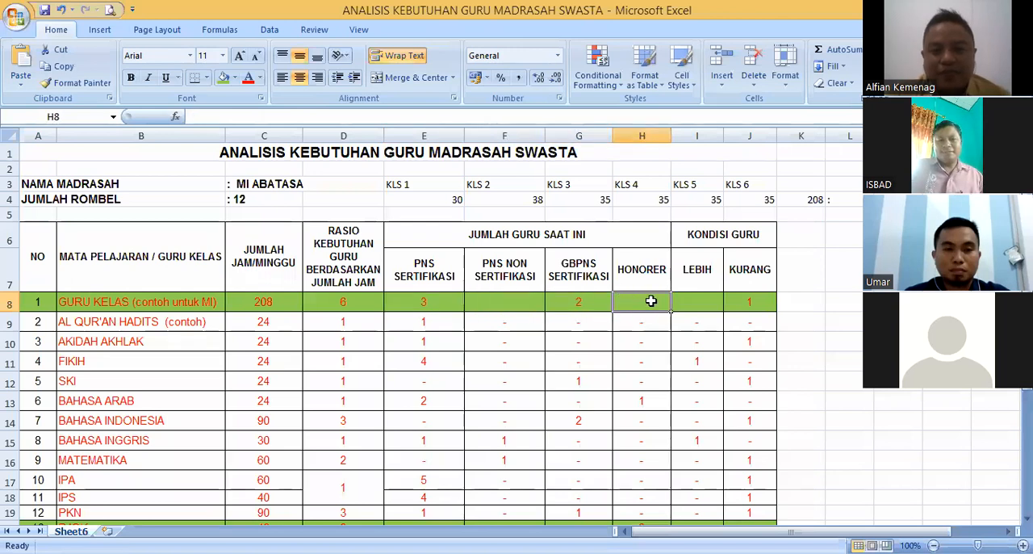
pyautogui.click(687, 300)
pyautogui.click(739, 300)
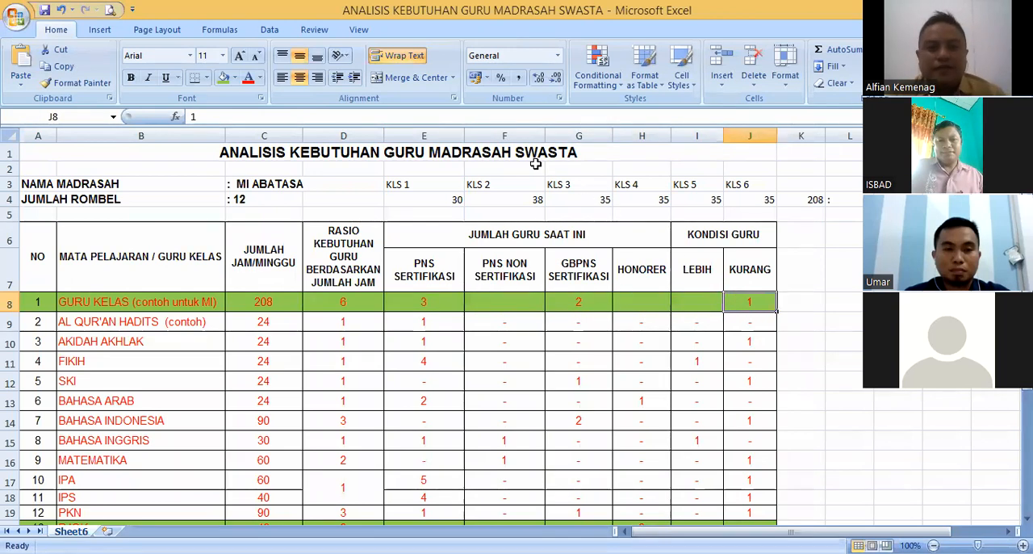
pyautogui.click(674, 358)
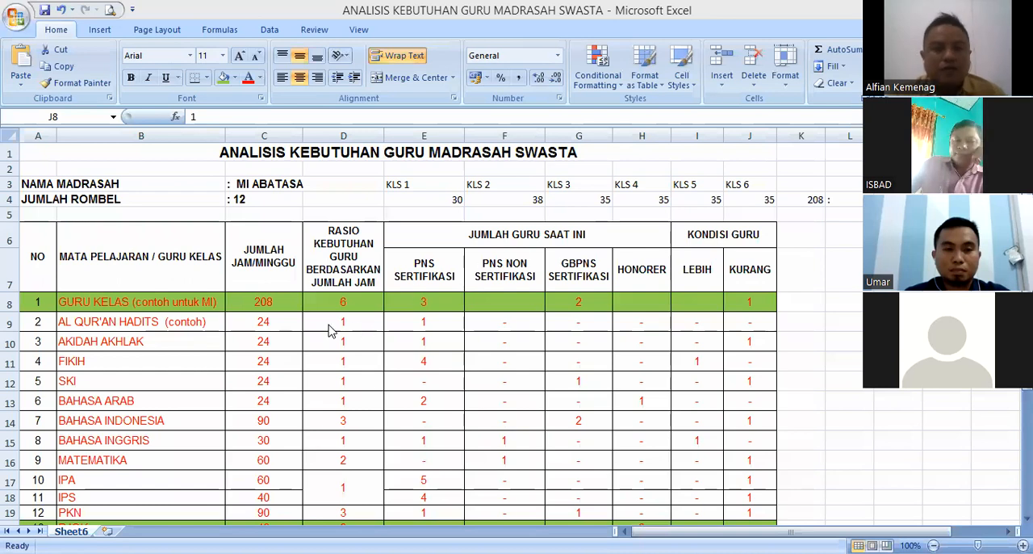
pyautogui.click(355, 325)
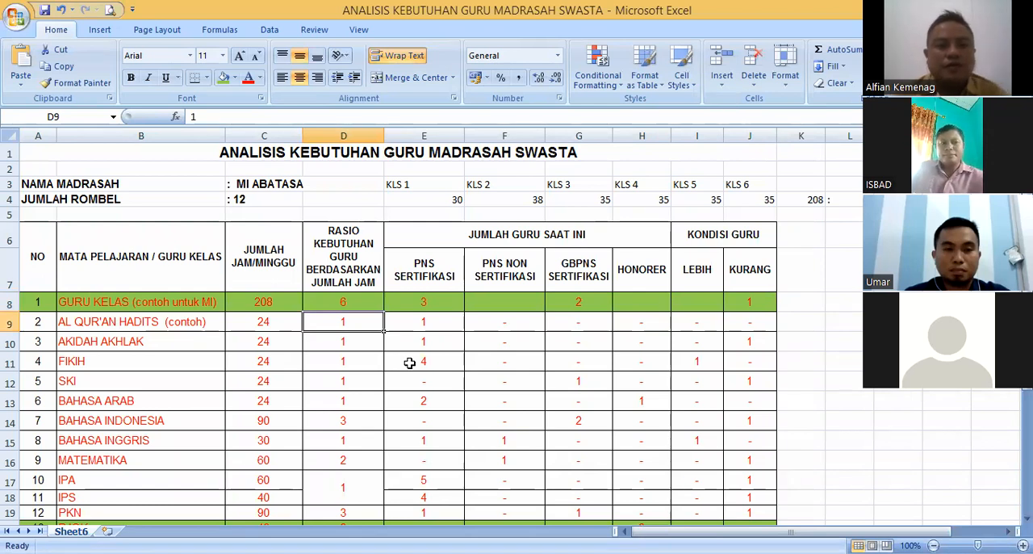
# - Compare the Akidah Akhlak row's weekly hours and required teachers with its current teacher counts and its Kurang value
pyautogui.click(178, 307)
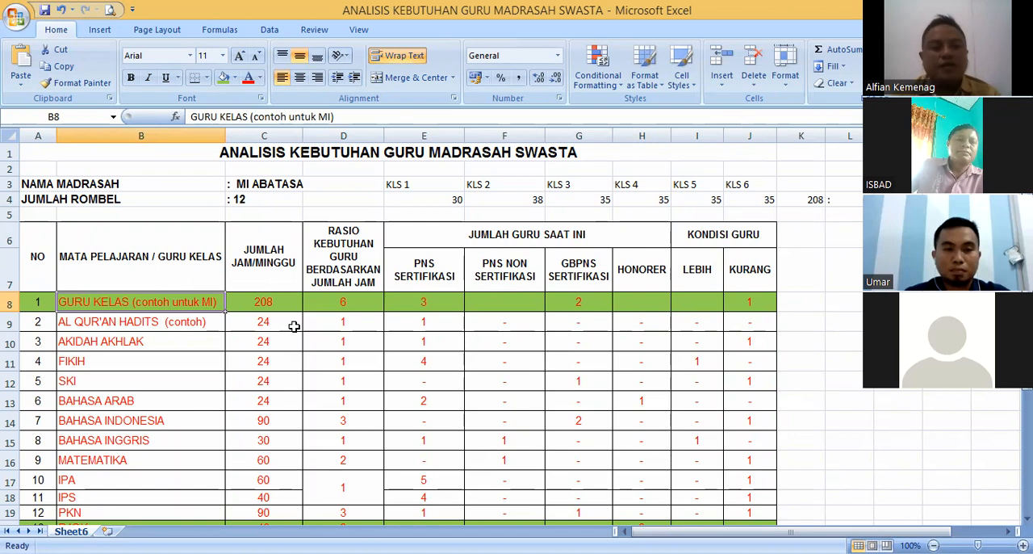
pyautogui.click(174, 319)
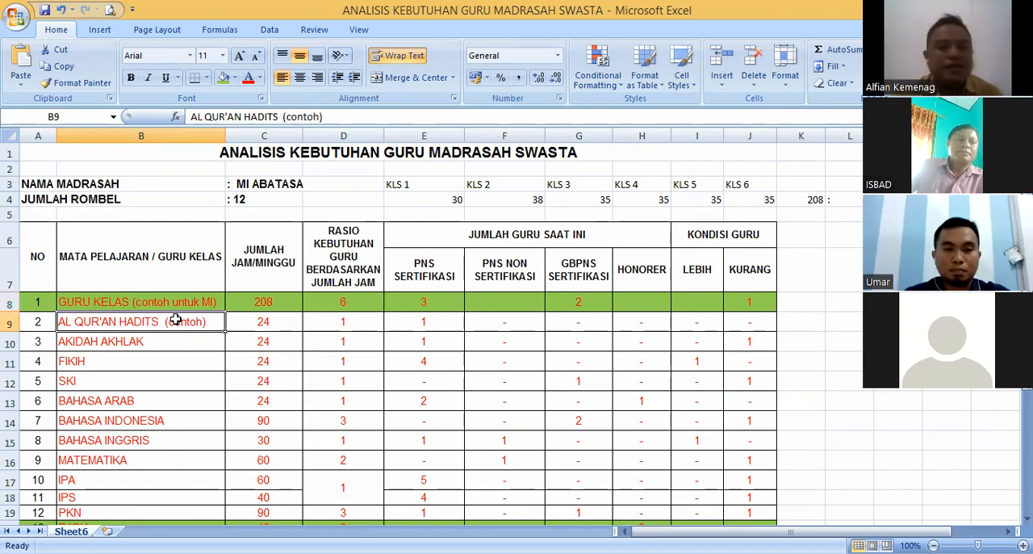
pyautogui.click(183, 342)
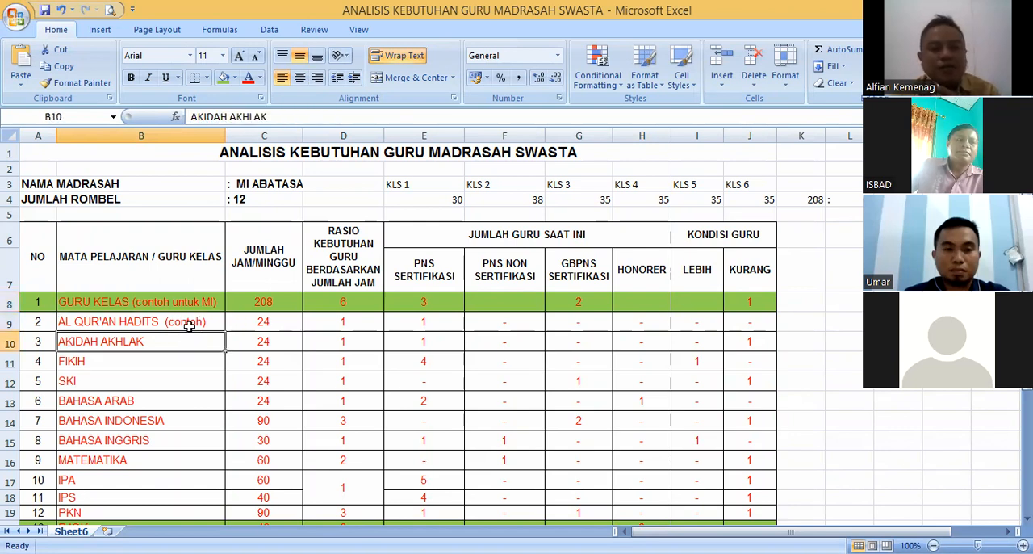
pyautogui.click(189, 324)
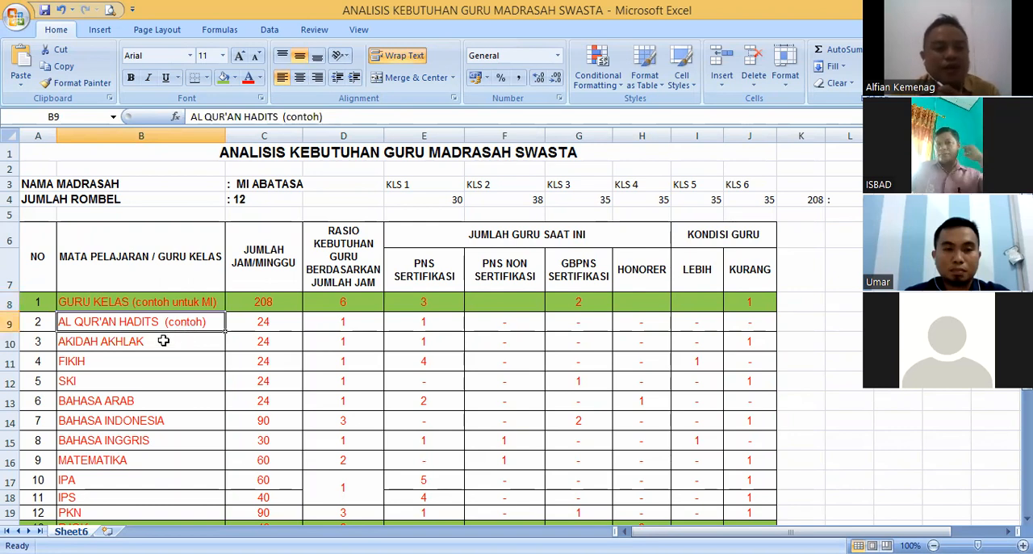
pyautogui.click(139, 346)
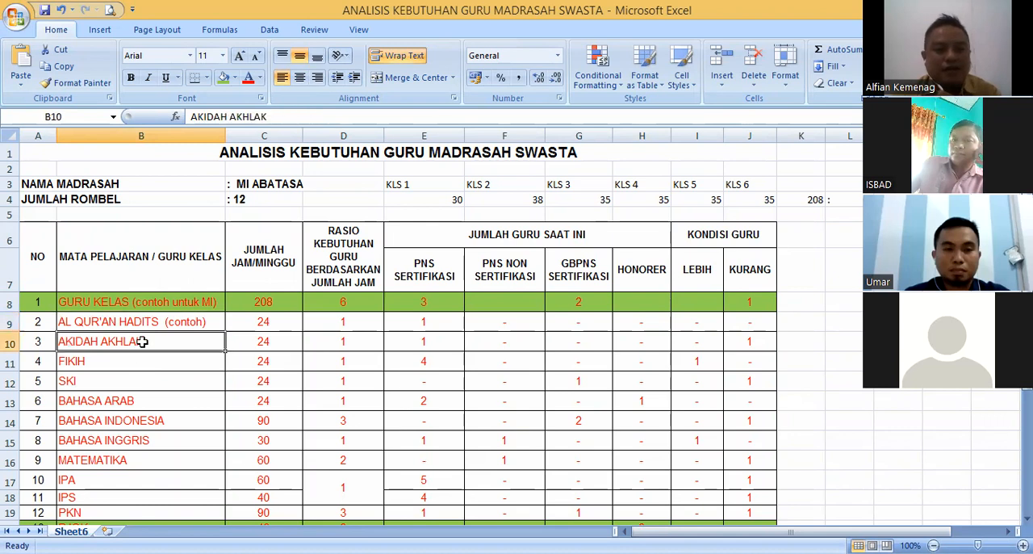
pyautogui.click(252, 339)
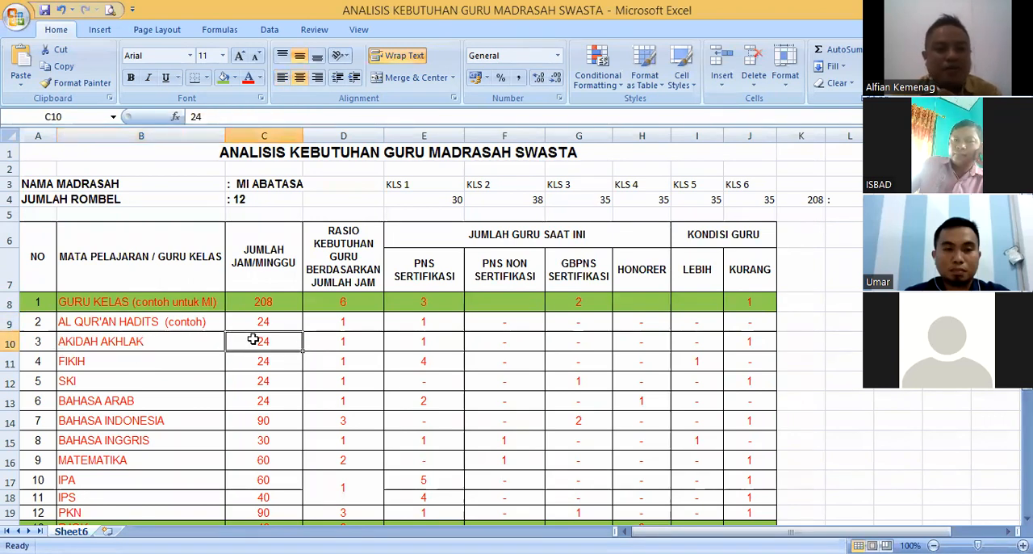
pyautogui.click(346, 339)
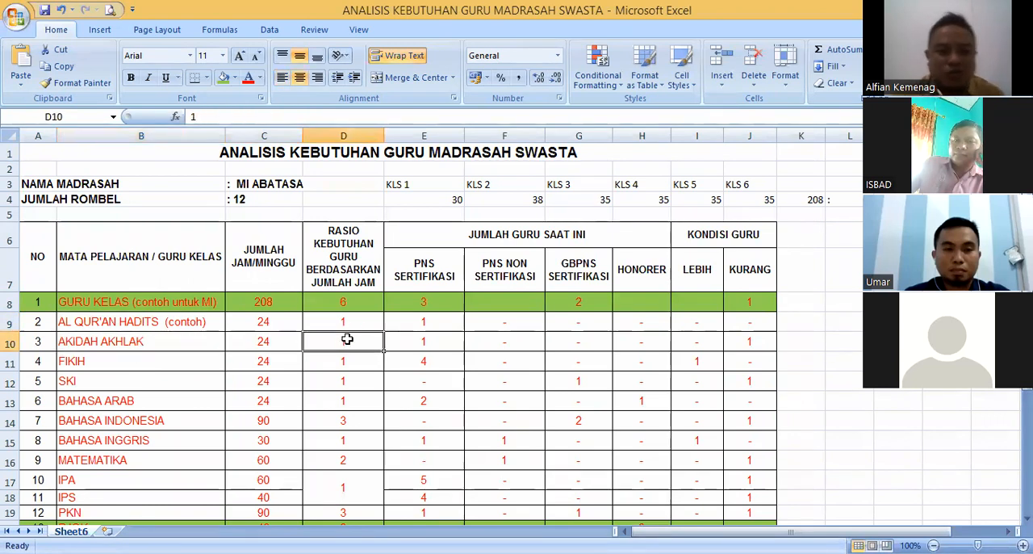
pyautogui.click(438, 338)
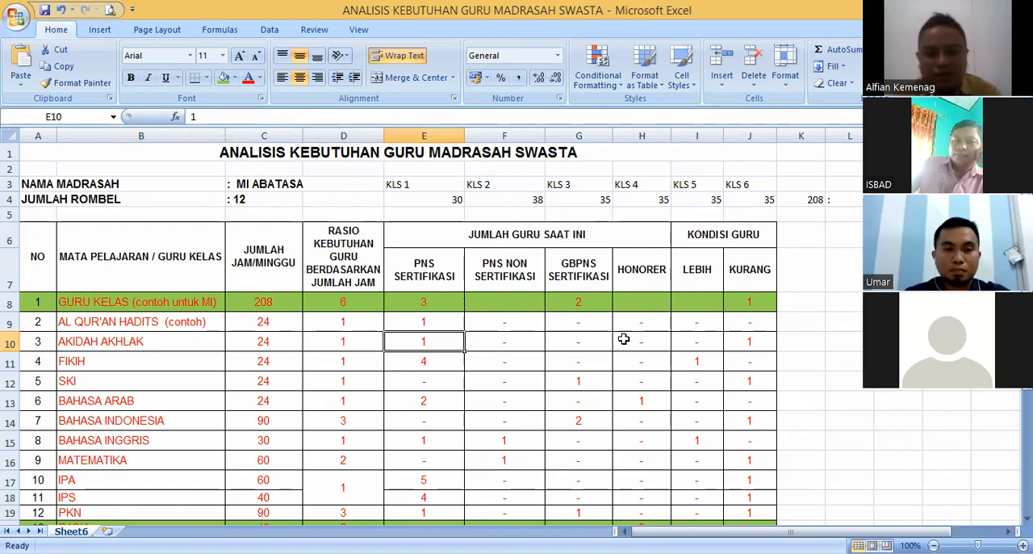
pyautogui.moveTo(630, 339); pyautogui.dragTo(452, 339)
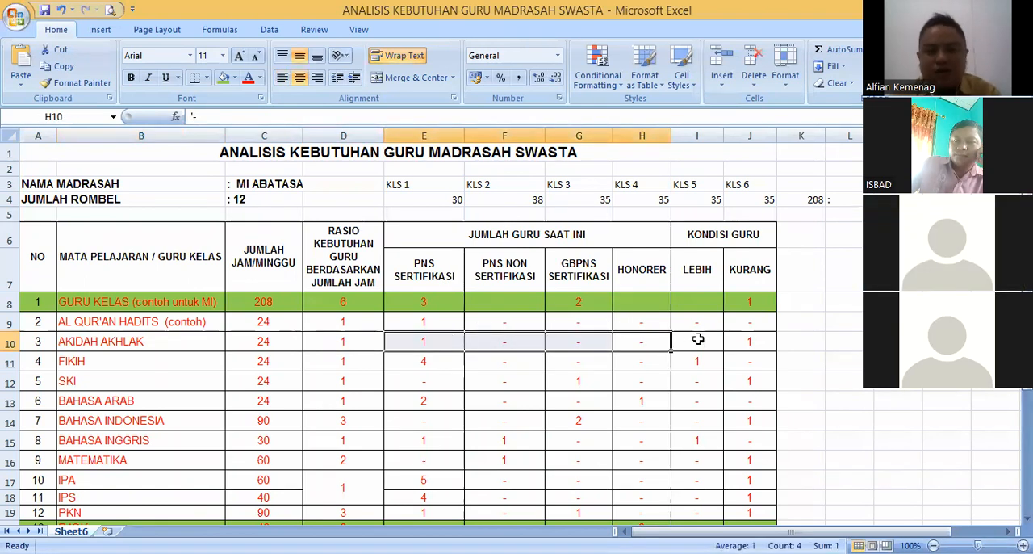
pyautogui.click(743, 342)
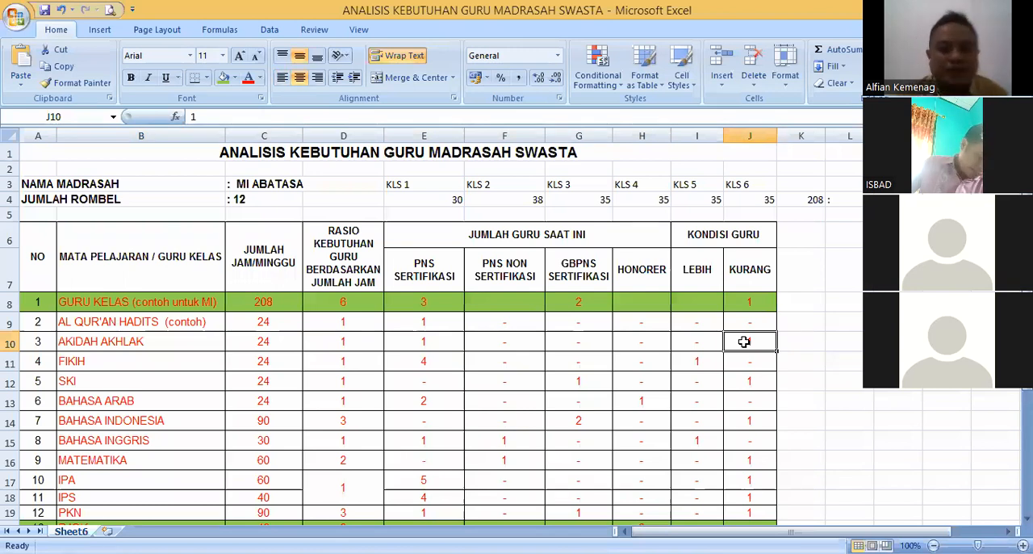
# - Recheck the Akidah Akhlak shortage in J10 against its weekly hours, required teachers and PNS Sertifikasi count
pyautogui.click(174, 336)
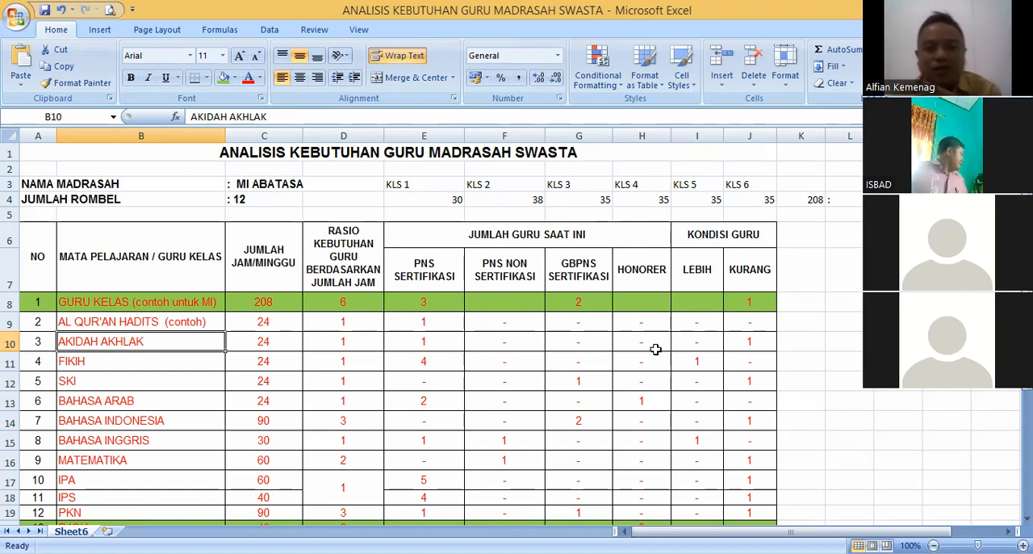
pyautogui.click(747, 342)
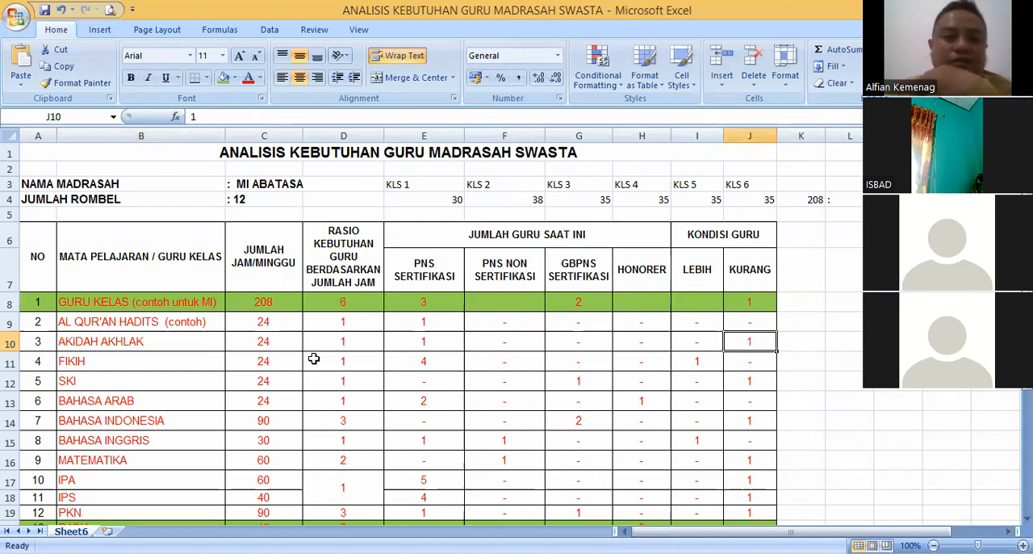
pyautogui.click(271, 344)
pyautogui.click(130, 339)
pyautogui.click(257, 345)
pyautogui.click(341, 339)
pyautogui.click(404, 340)
pyautogui.click(342, 340)
pyautogui.click(268, 345)
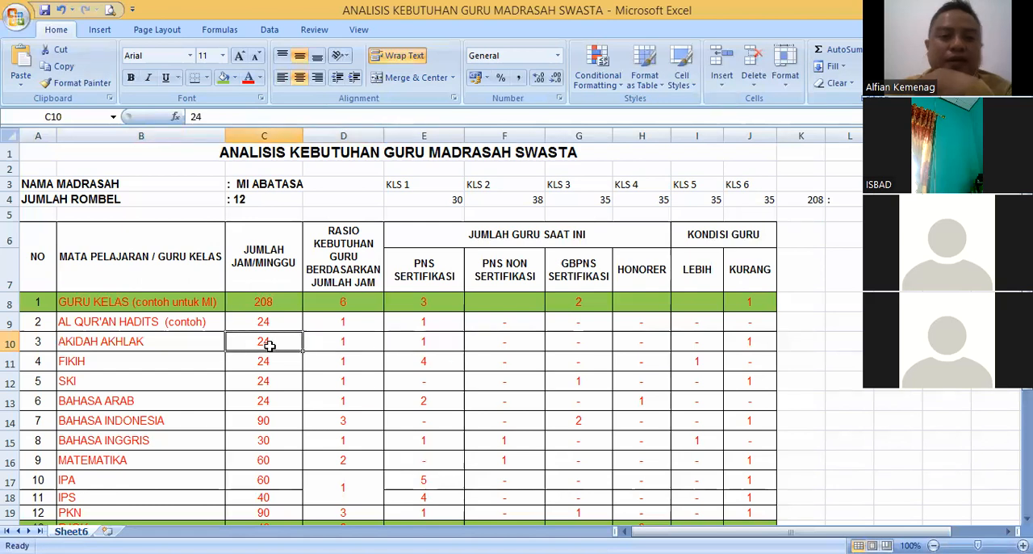
# - Look over the subject rows further down the table, from SKI and Bahasa Indonesia onward
pyautogui.click(163, 380)
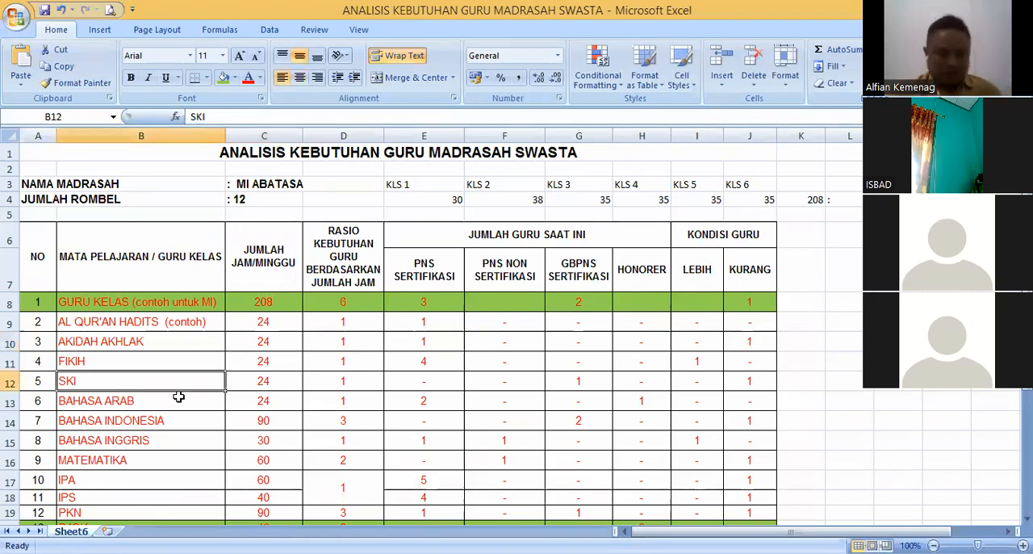
pyautogui.scroll(-1, 180, 397)
pyautogui.click(163, 378)
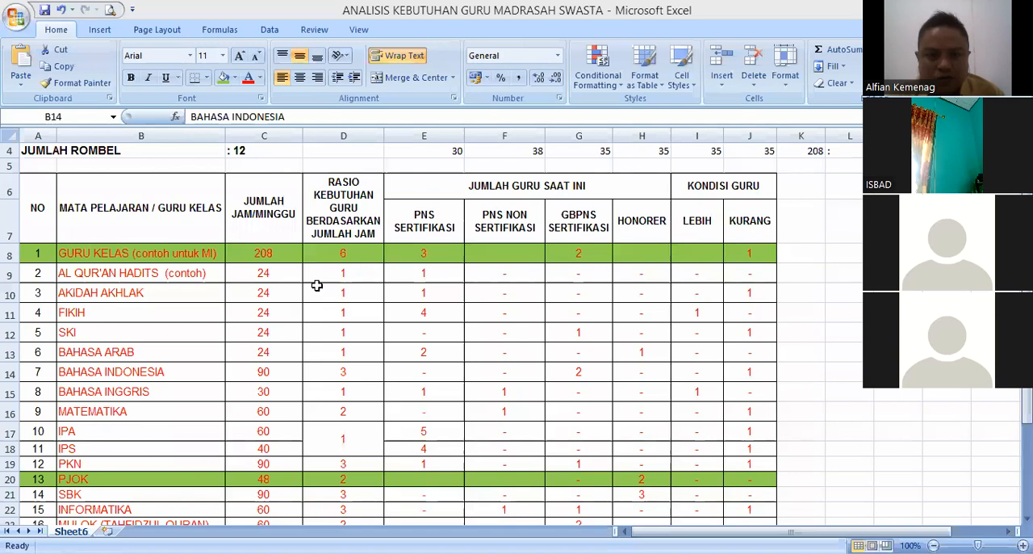
# - Compare the required-teacher values in column D for Fikih, SKI, Bahasa Arab and Bahasa Indonesia
pyautogui.click(333, 314)
pyautogui.click(347, 355)
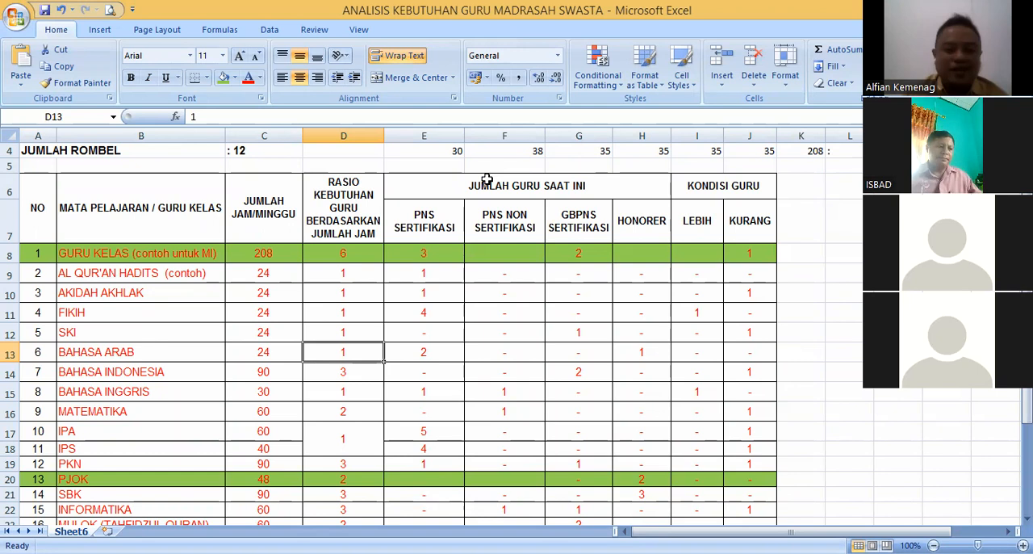
pyautogui.click(347, 329)
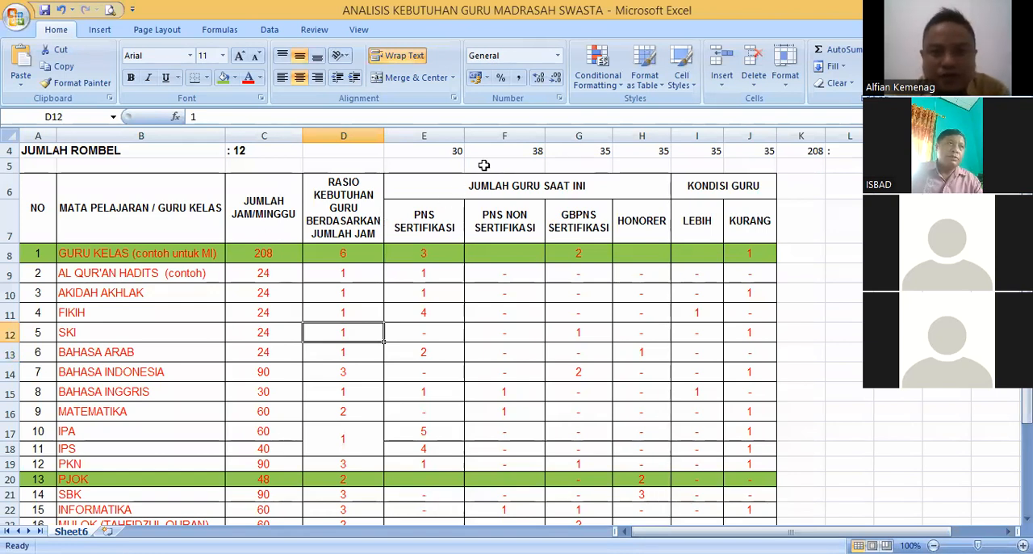
pyautogui.click(360, 304)
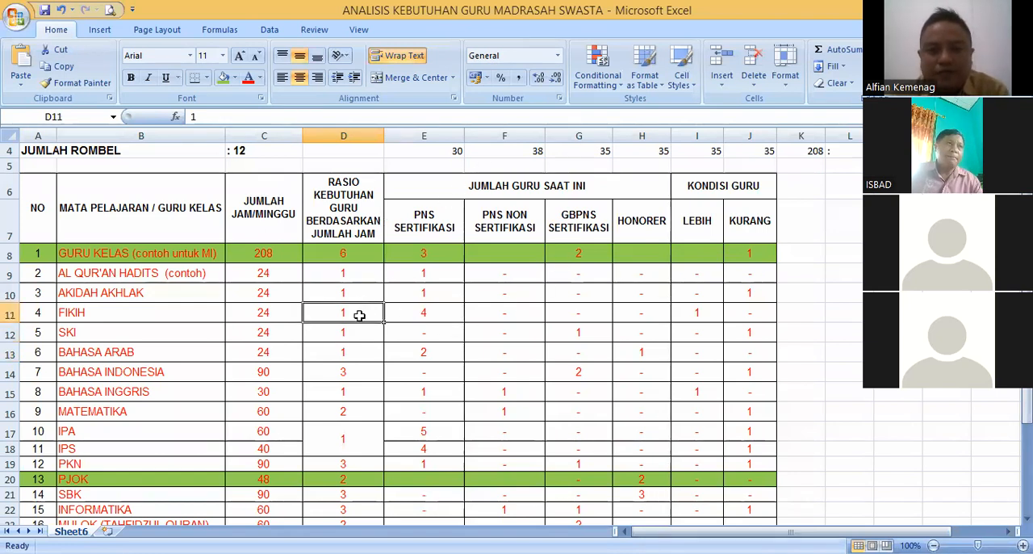
pyautogui.click(360, 330)
pyautogui.click(363, 360)
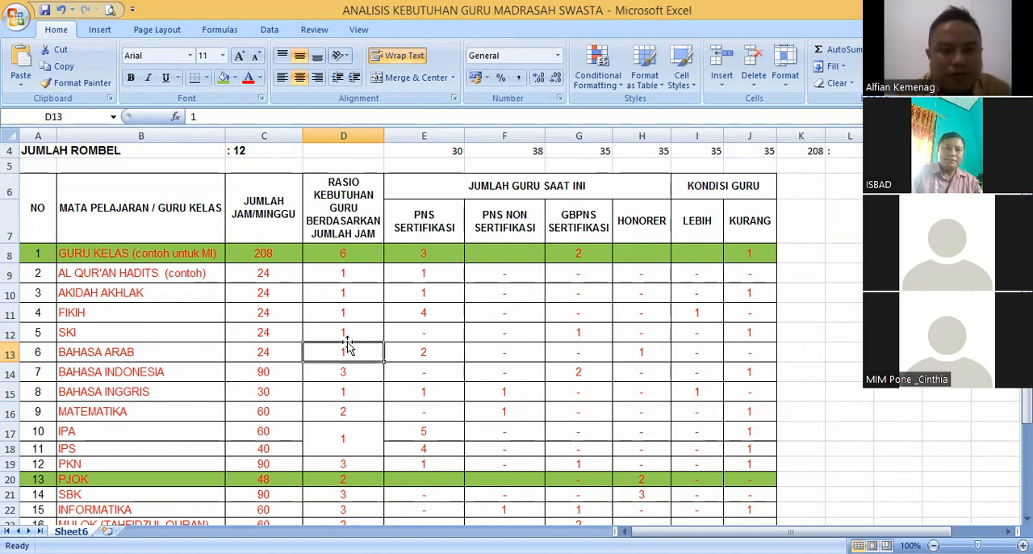
pyautogui.click(343, 373)
# - Examine the totals in the JUMLAH row from required teachers through current teacher counts to Lebih and Kurang
pyautogui.scroll(-3, 350, 385)
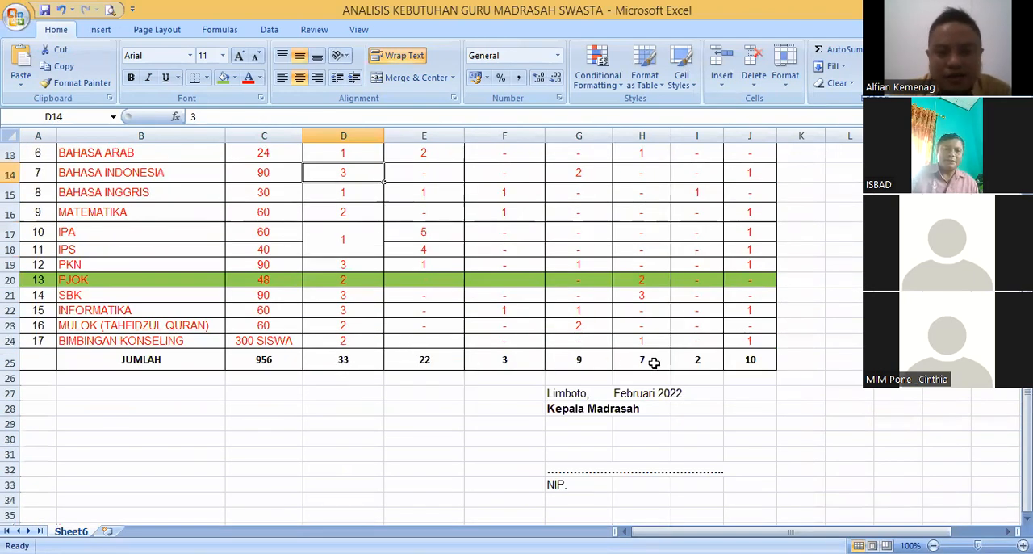
pyautogui.click(695, 360)
pyautogui.moveTo(284, 358); pyautogui.dragTo(702, 364)
pyautogui.click(737, 365)
pyautogui.moveTo(295, 359); pyautogui.dragTo(746, 361)
pyautogui.click(512, 293)
pyautogui.click(504, 211)
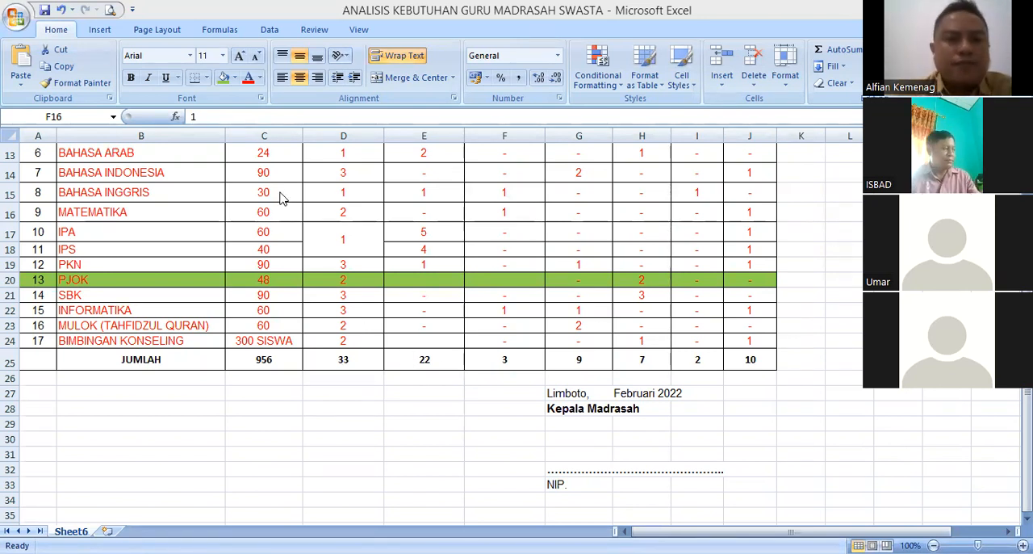
# - Recheck the required-teacher values for Matematika, Guru Kelas, Al Qur'an Hadits, Akidah Akhlak and Fikih
pyautogui.click(346, 208)
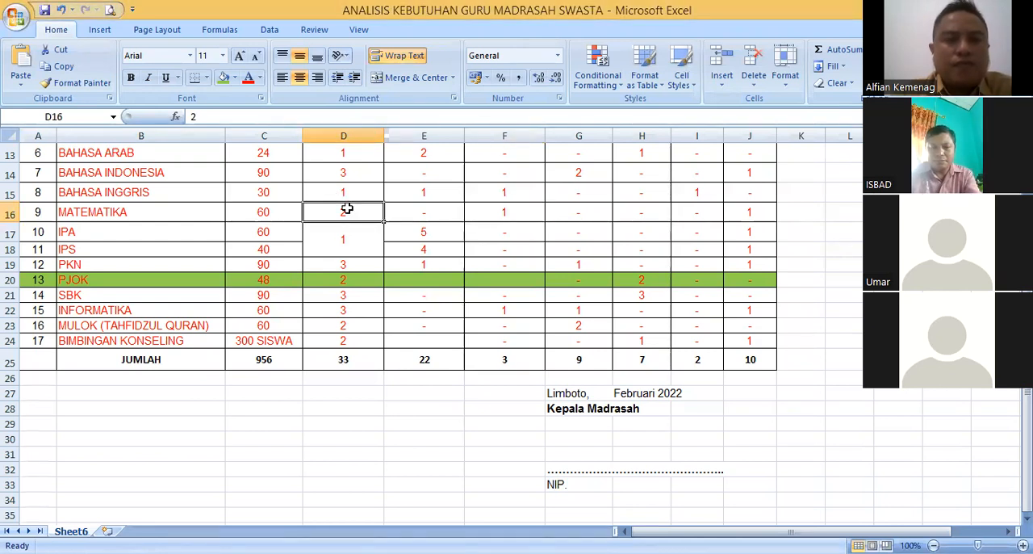
pyautogui.scroll(3, 345, 208)
pyautogui.click(342, 252)
pyautogui.click(342, 275)
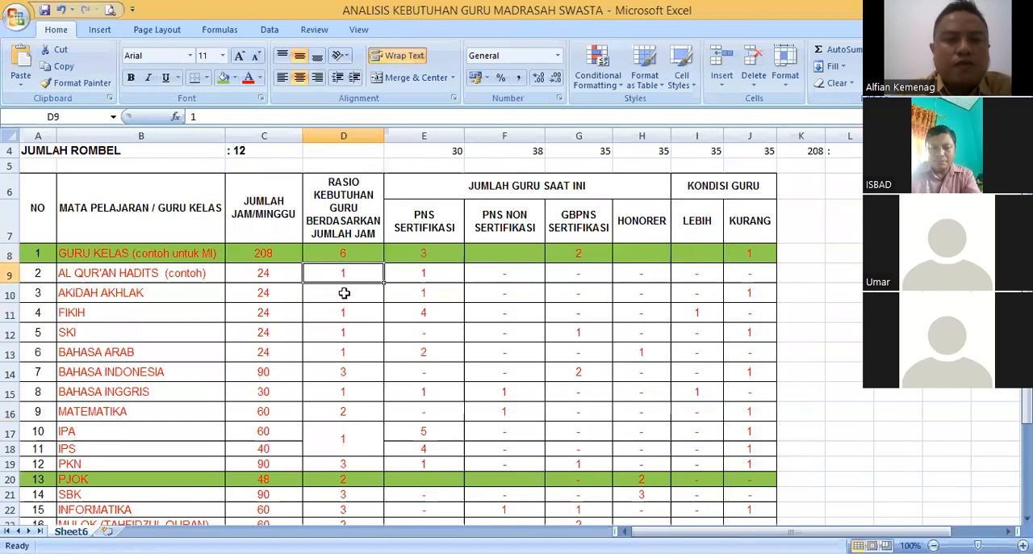
pyautogui.click(343, 315)
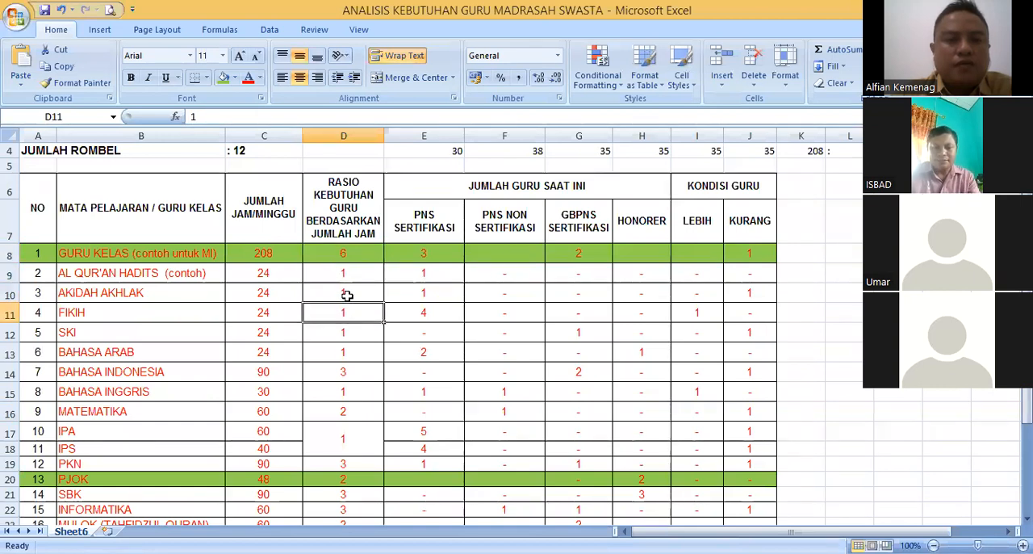
pyautogui.click(345, 287)
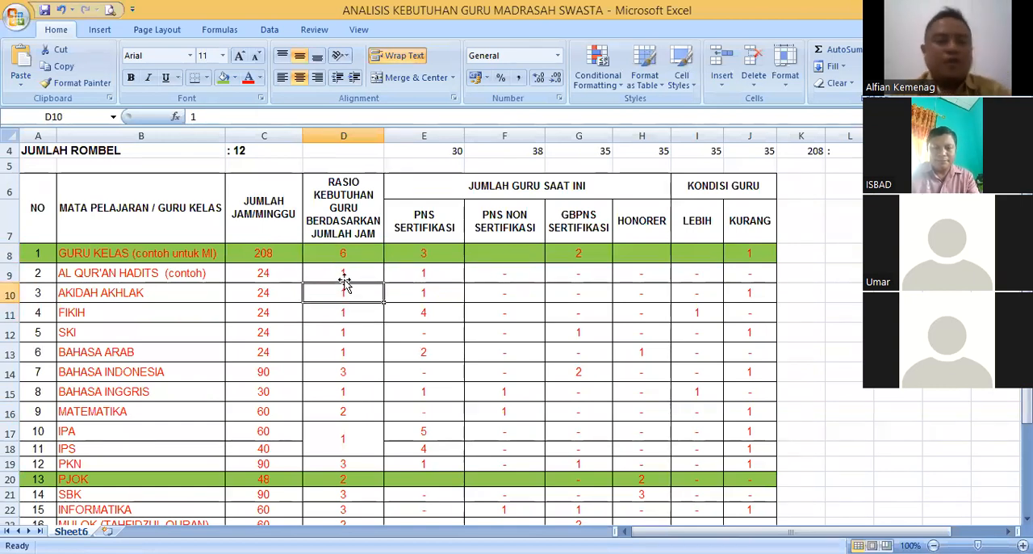
pyautogui.click(345, 275)
pyautogui.click(344, 296)
pyautogui.click(347, 312)
# - Look over the subject names from Al Qur'an Hadits and Akidah Akhlak down to Bahasa Indonesia and Bahasa Inggris
pyautogui.click(179, 295)
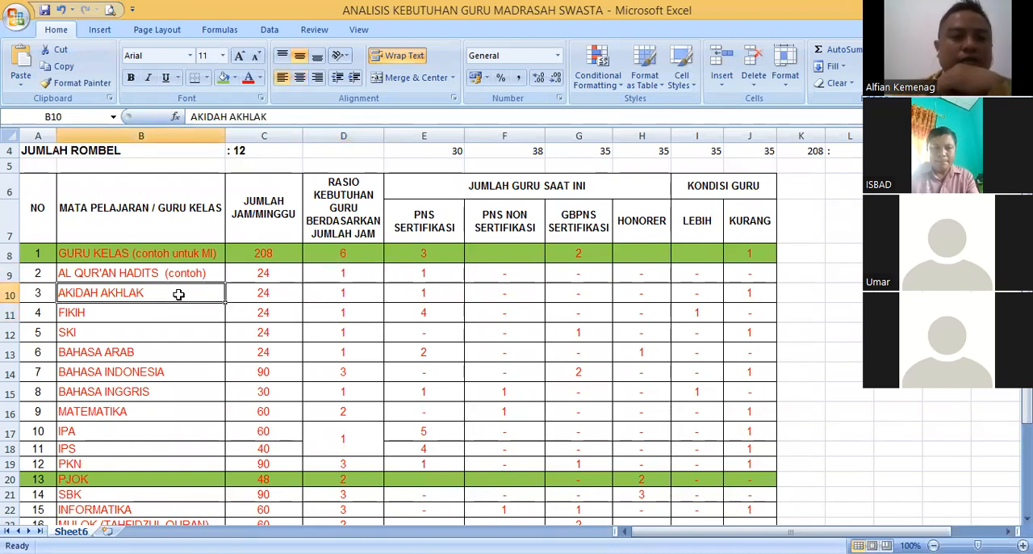
pyautogui.click(173, 276)
pyautogui.click(176, 292)
pyautogui.click(178, 274)
pyautogui.click(175, 294)
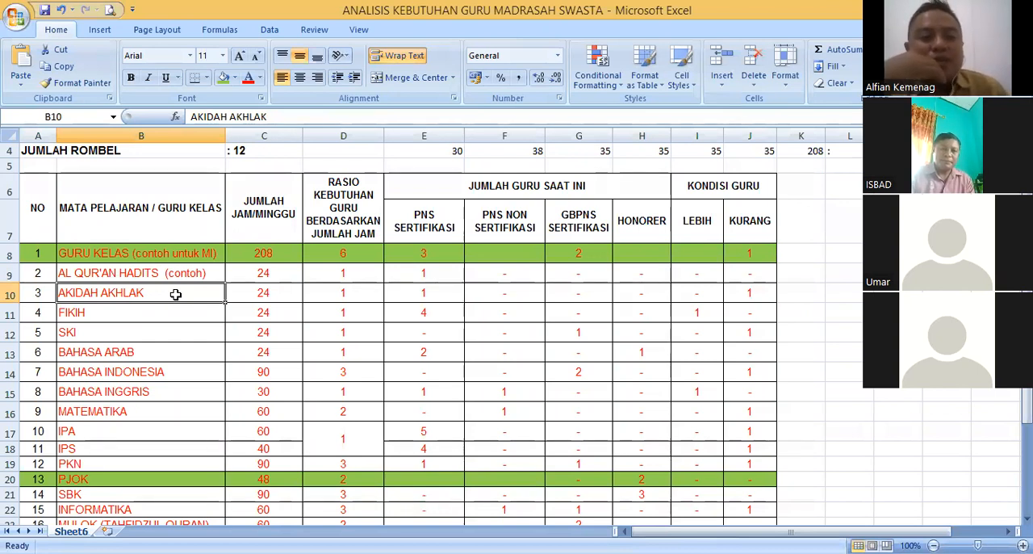
pyautogui.click(138, 368)
pyautogui.click(138, 392)
pyautogui.click(136, 333)
pyautogui.click(135, 377)
pyautogui.click(127, 338)
pyautogui.click(123, 374)
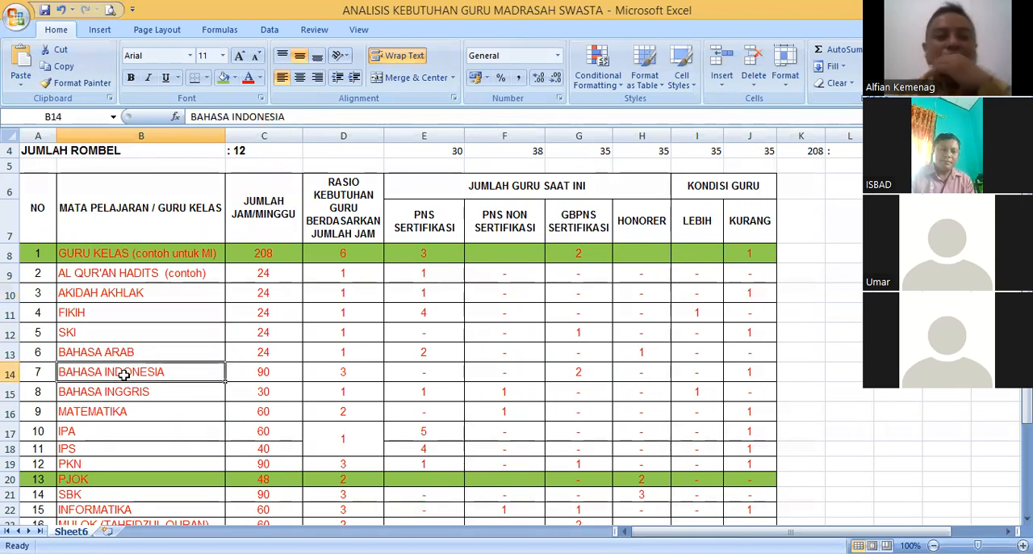
# - Contrast the Guru Kelas entry with the religious subject entries from Al Qur'an Hadits to Bahasa Arab
pyautogui.click(139, 258)
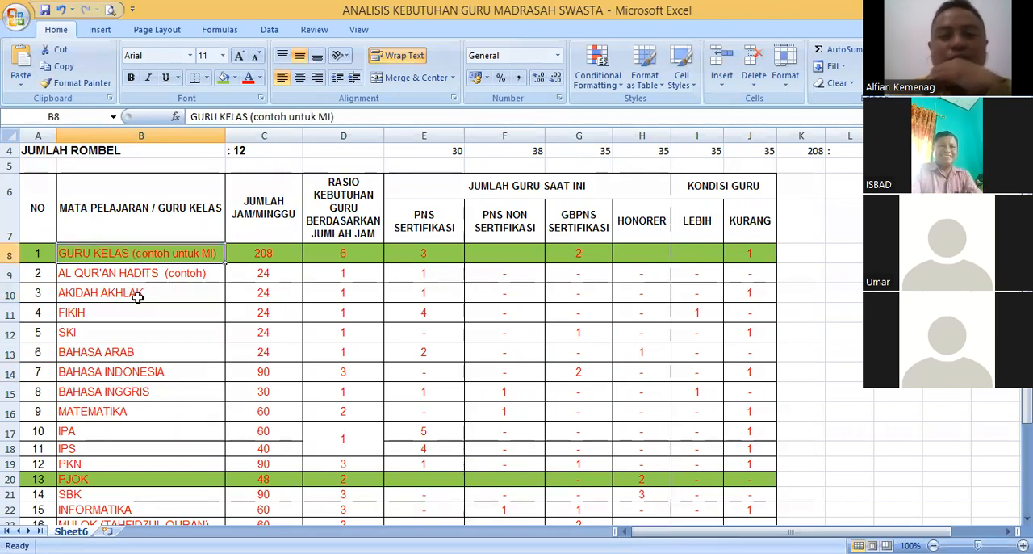
pyautogui.click(138, 295)
pyautogui.click(137, 353)
pyautogui.click(150, 327)
pyautogui.click(142, 314)
pyautogui.click(140, 352)
pyautogui.click(142, 291)
pyautogui.click(141, 329)
pyautogui.click(150, 274)
pyautogui.click(150, 320)
pyautogui.click(163, 256)
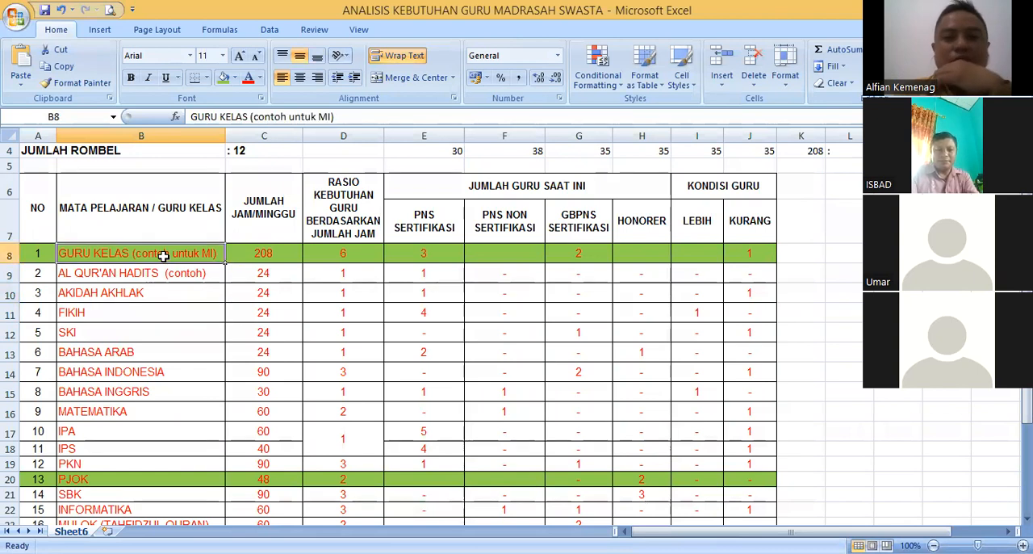
pyautogui.click(169, 293)
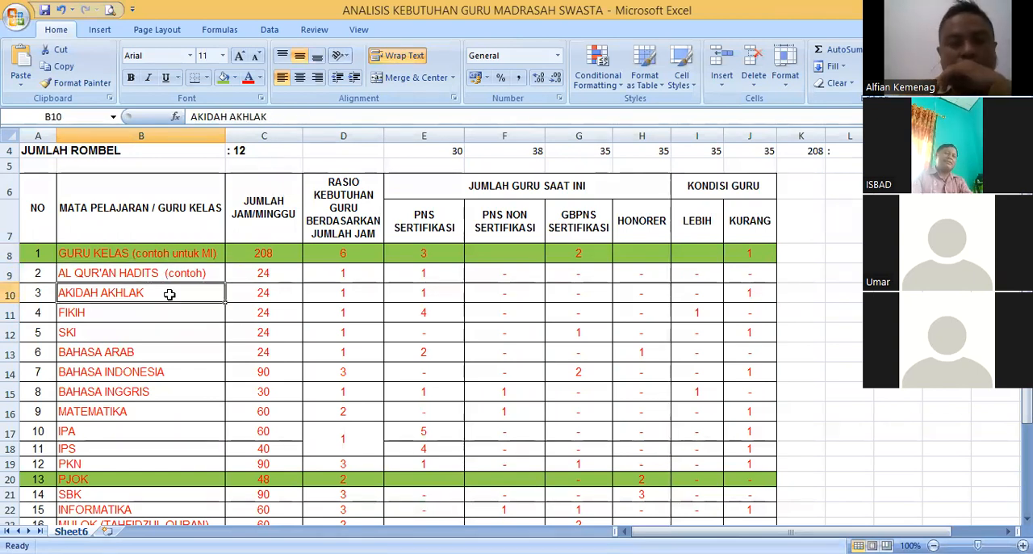
# - Review the subject list upward from Bimbingan Konseling through Informatika, SBK, PKN and IPS to Matematika
pyautogui.scroll(-2, 162, 334)
pyautogui.click(164, 400)
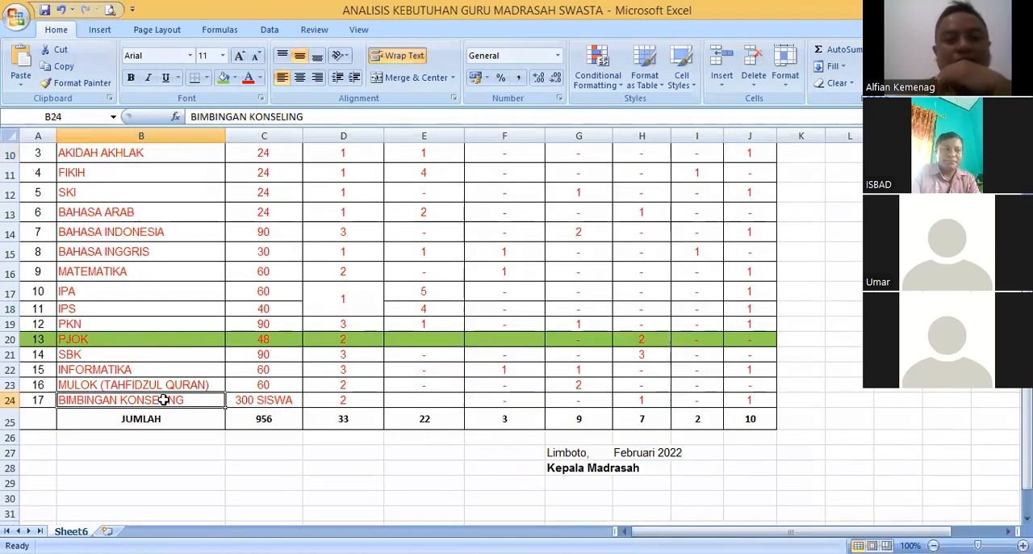
pyautogui.click(168, 363)
pyautogui.click(165, 356)
pyautogui.click(166, 384)
pyautogui.click(166, 369)
pyautogui.click(164, 356)
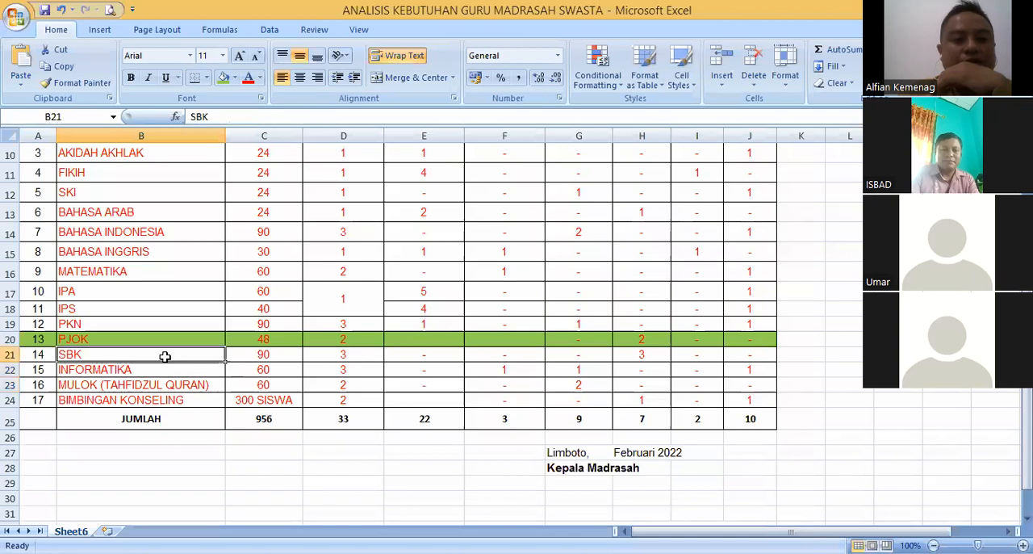
pyautogui.click(161, 323)
pyautogui.click(163, 308)
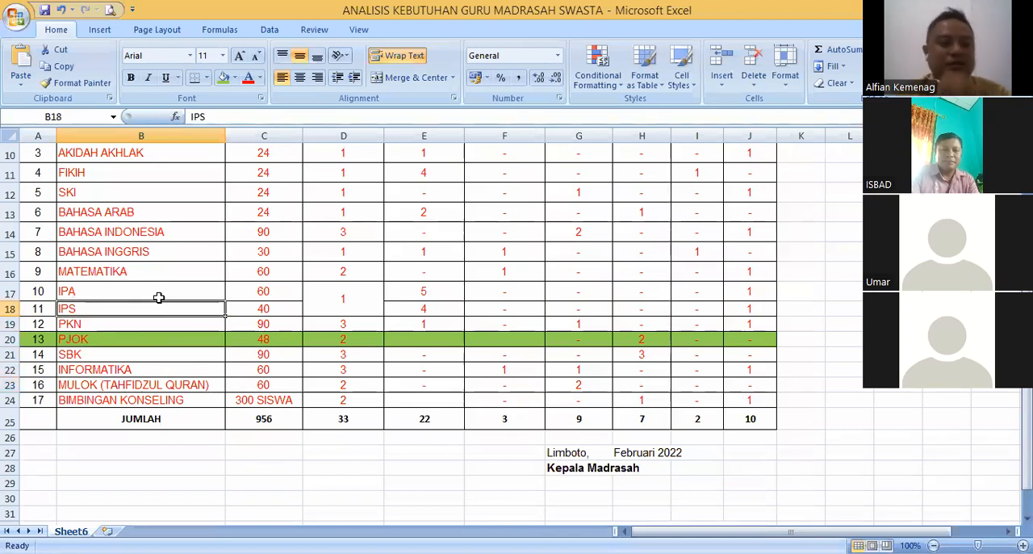
pyautogui.click(155, 292)
pyautogui.click(151, 273)
# - Go through the subject list from Al Qur'an Hadits and Akidah Akhlak down to Bahasa Inggris, IPA and PKN
pyautogui.scroll(2, 151, 273)
pyautogui.click(159, 290)
pyautogui.click(161, 313)
pyautogui.click(163, 273)
pyautogui.click(162, 332)
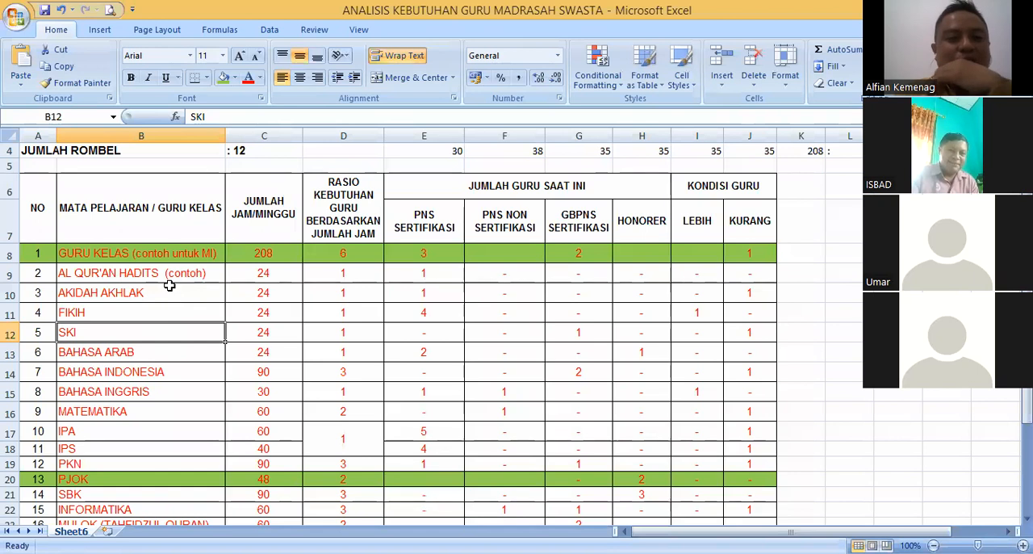
pyautogui.click(148, 388)
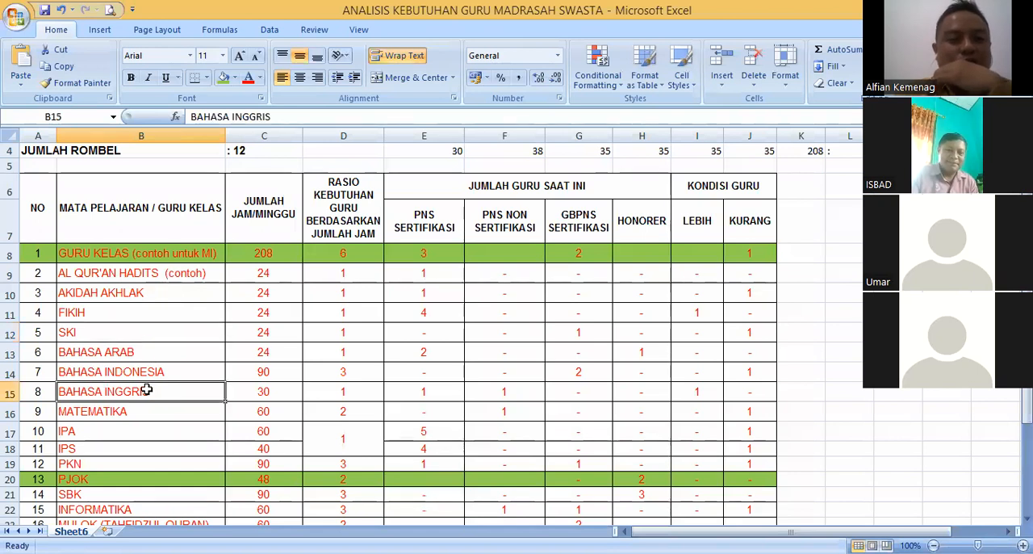
pyautogui.click(150, 436)
pyautogui.click(150, 464)
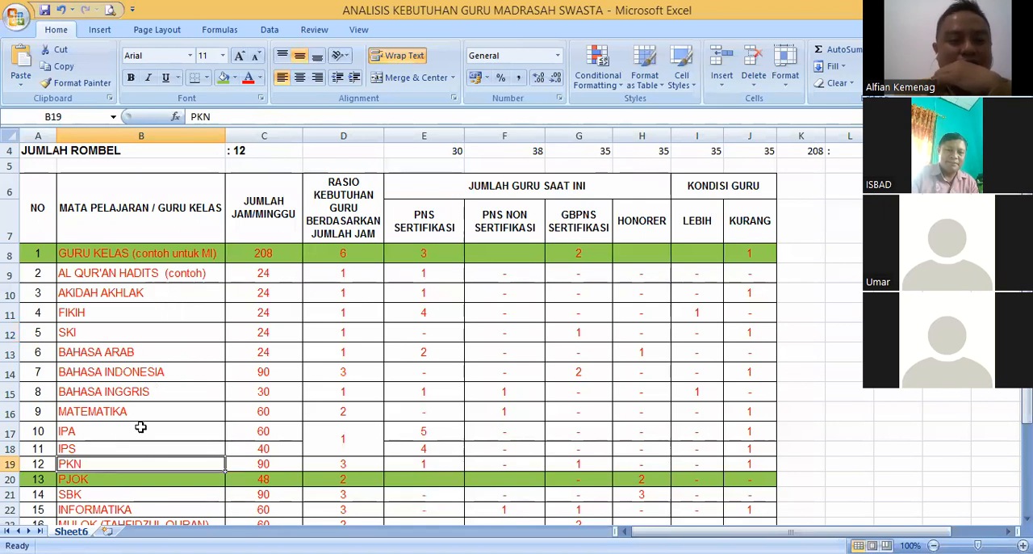
# - Check the Akidah Akhlak to SKI subjects against Akidah Akhlak's weekly hours and the Kurang values of Akidah Akhlak and Fikih
pyautogui.moveTo(145, 292); pyautogui.dragTo(143, 334)
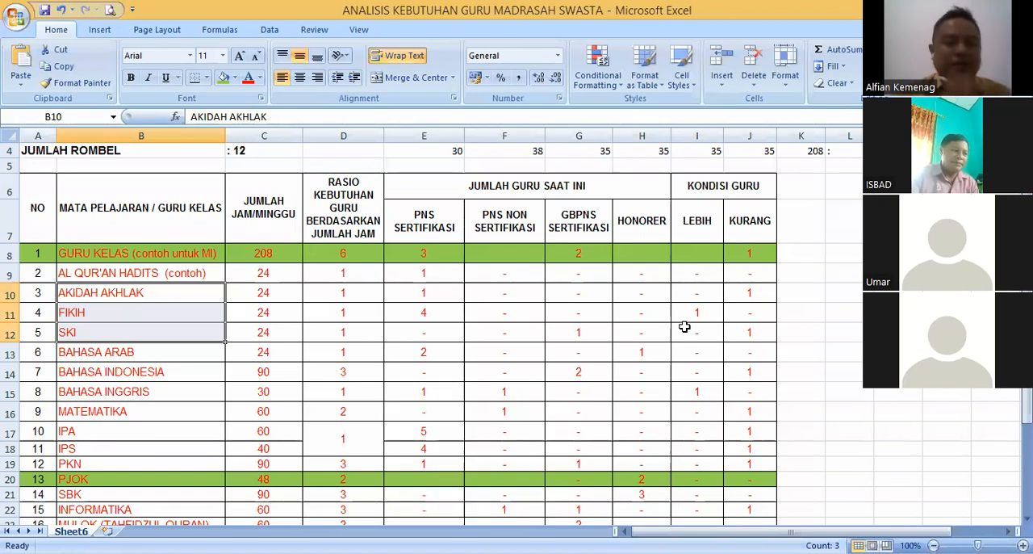
pyautogui.click(270, 297)
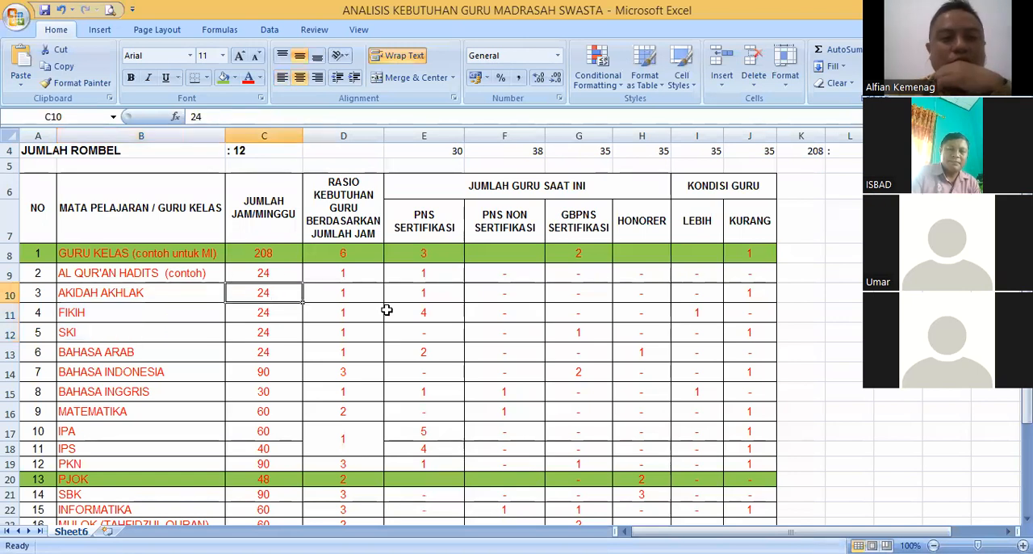
pyautogui.click(736, 296)
pyautogui.click(748, 312)
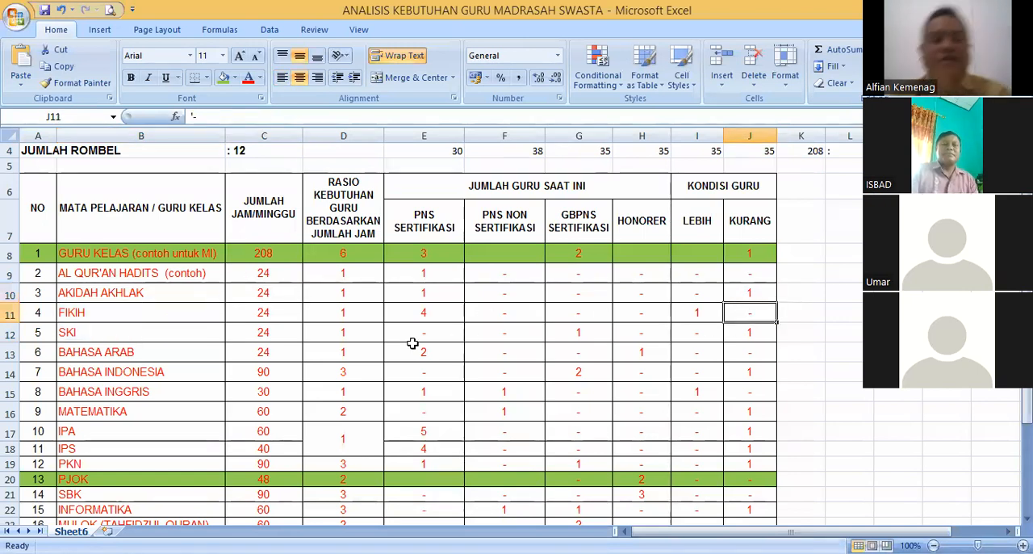
pyautogui.click(223, 333)
pyautogui.click(171, 353)
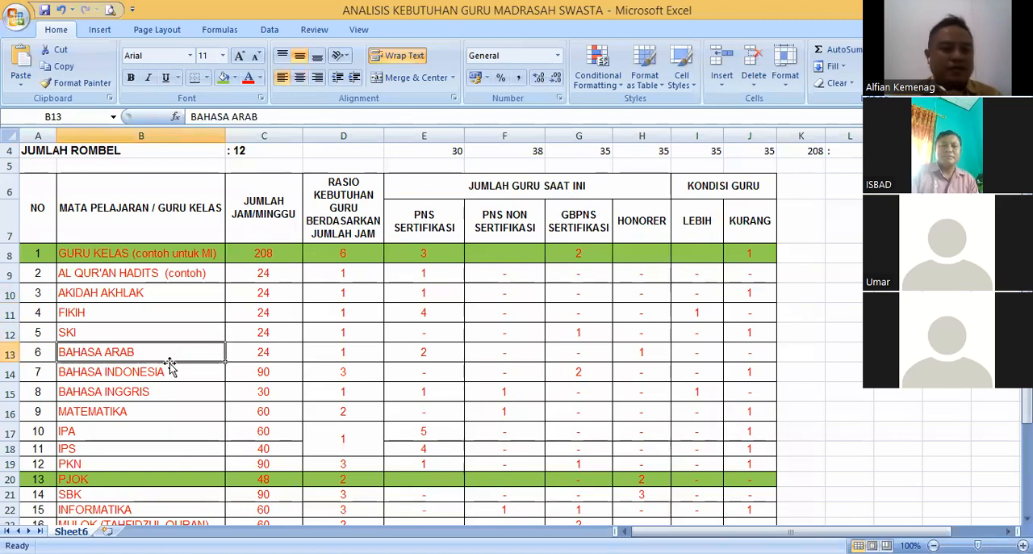
pyautogui.scroll(-3, 176, 416)
pyautogui.scroll(2, 177, 418)
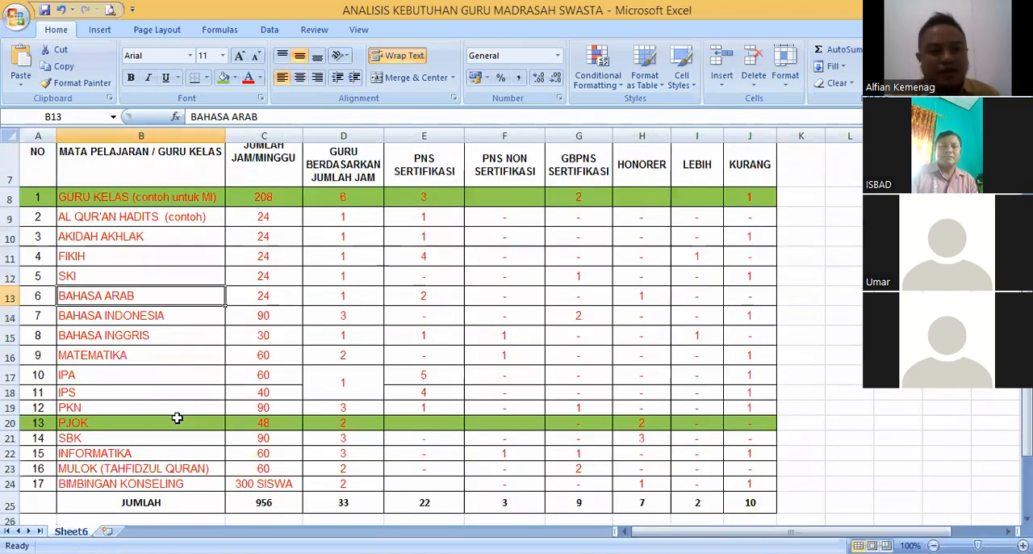
pyautogui.click(182, 271)
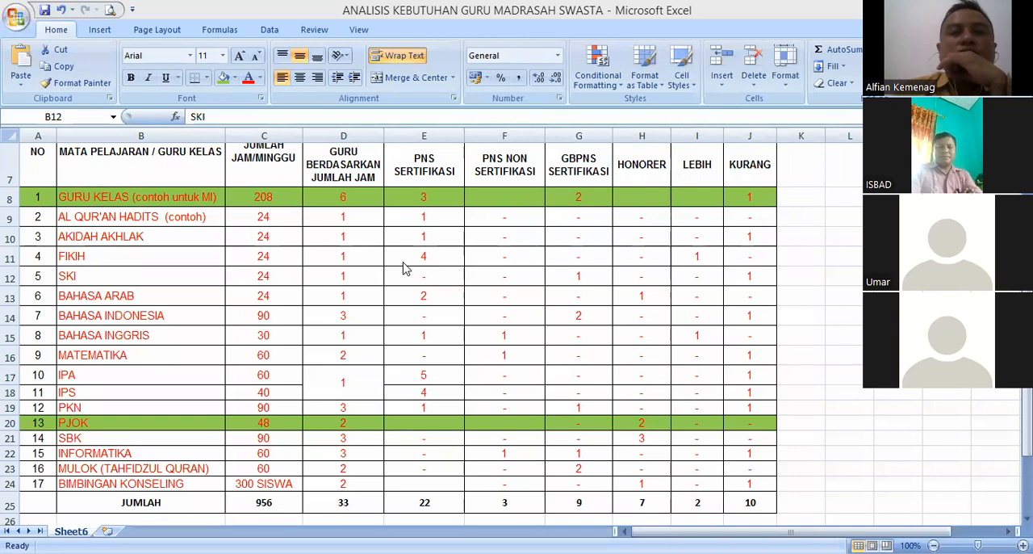
pyautogui.click(185, 308)
pyautogui.click(182, 280)
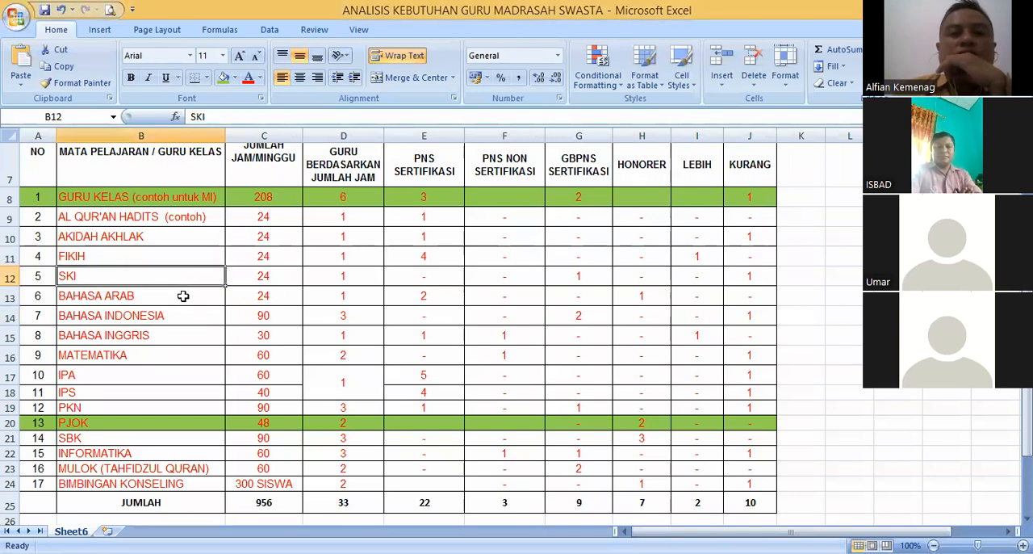
pyautogui.click(185, 297)
pyautogui.click(191, 316)
pyautogui.click(175, 280)
pyautogui.click(177, 313)
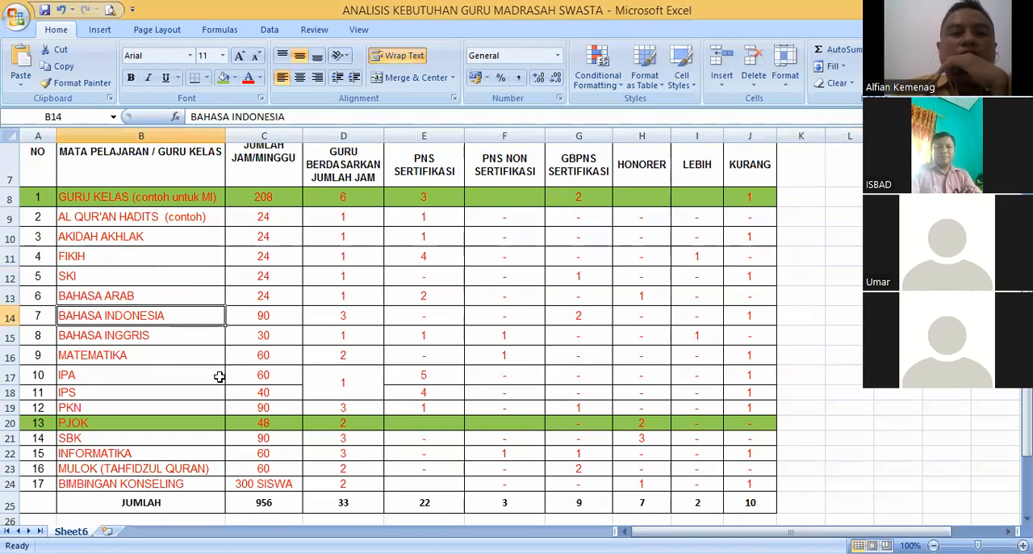
pyautogui.click(164, 278)
pyautogui.click(163, 295)
pyautogui.click(161, 311)
pyautogui.click(161, 298)
pyautogui.click(161, 276)
pyautogui.click(161, 298)
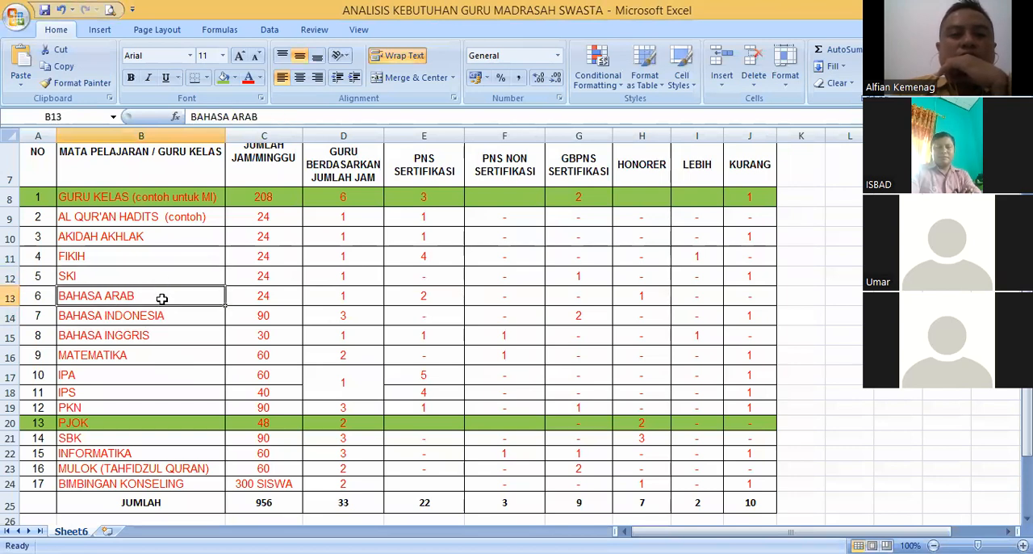
pyautogui.click(165, 317)
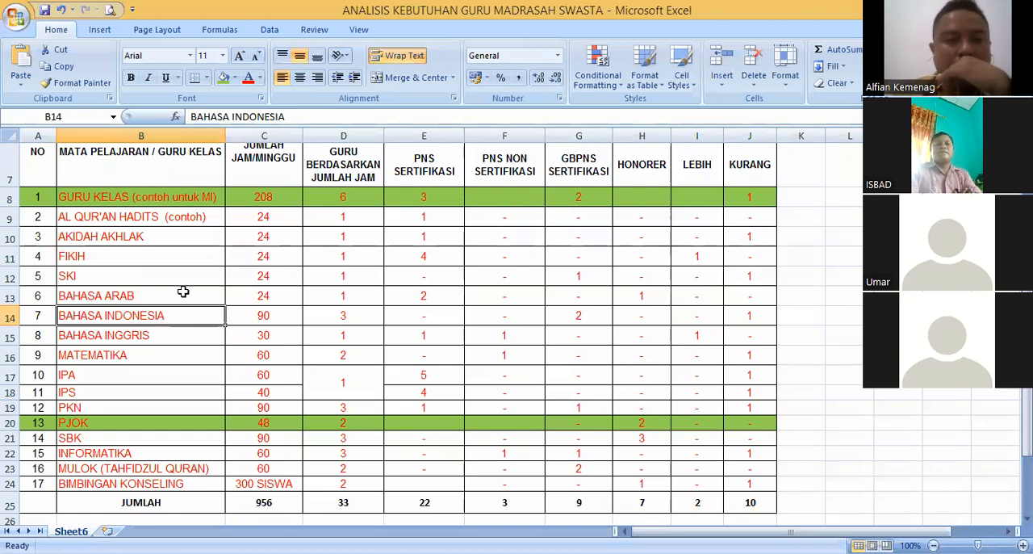
pyautogui.click(179, 296)
pyautogui.click(172, 275)
pyautogui.click(173, 296)
pyautogui.click(173, 257)
pyautogui.click(170, 275)
pyautogui.click(172, 255)
pyautogui.click(171, 277)
pyautogui.click(175, 256)
pyautogui.click(175, 276)
pyautogui.click(173, 252)
pyautogui.click(172, 274)
pyautogui.click(173, 253)
pyautogui.click(172, 273)
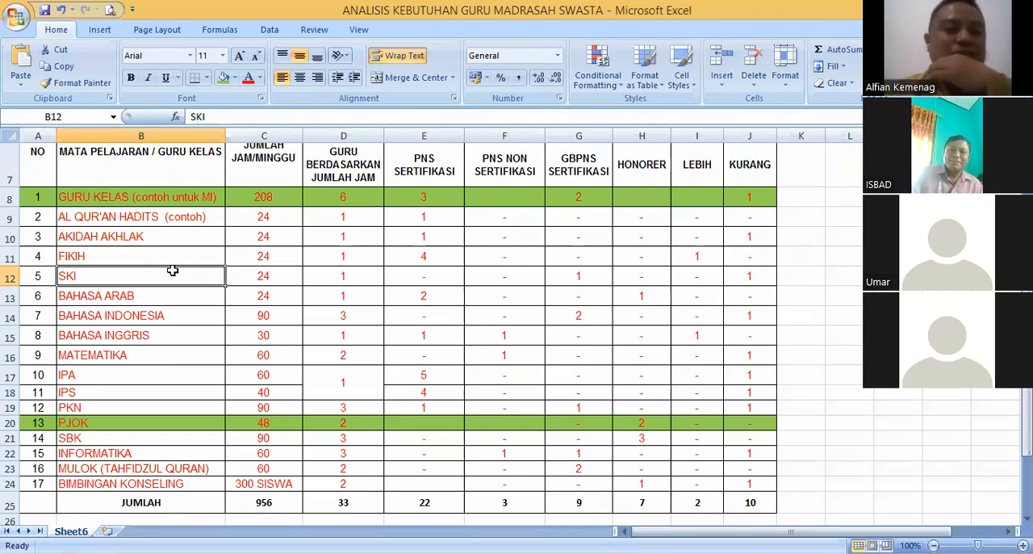
pyautogui.click(165, 257)
pyautogui.click(165, 275)
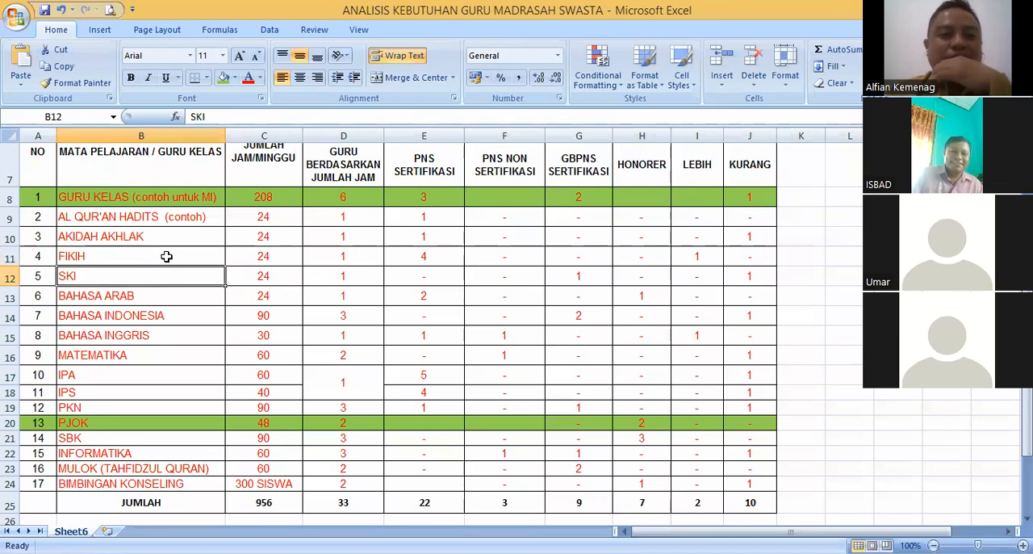
pyautogui.click(167, 255)
pyautogui.click(168, 274)
pyautogui.click(165, 257)
pyautogui.click(163, 272)
pyautogui.click(165, 256)
pyautogui.click(172, 282)
pyautogui.click(162, 262)
pyautogui.click(162, 275)
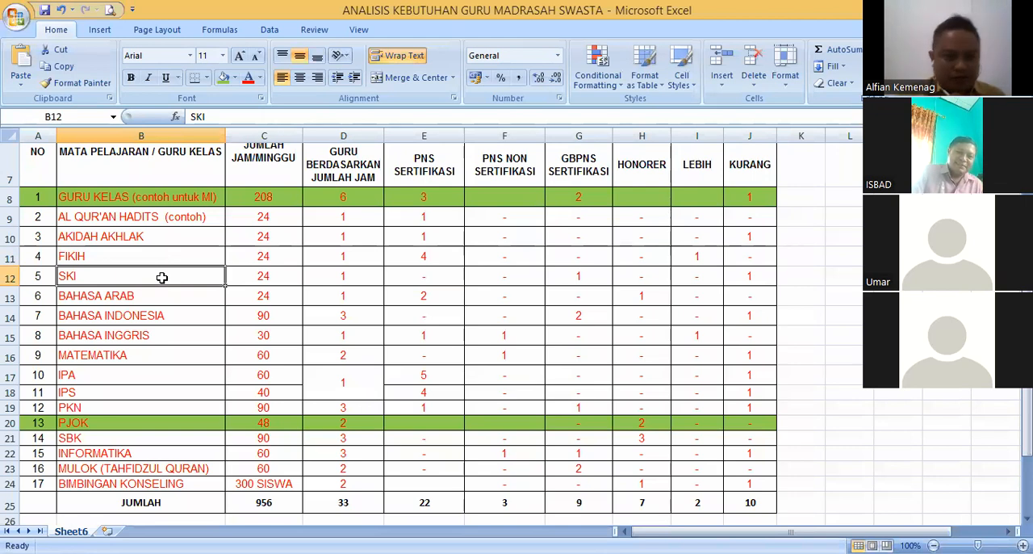
# - Review the Fikih, SKI and Bahasa Arab entries, including the teacher requirement based on Fikih's weekly hours
pyautogui.click(143, 250)
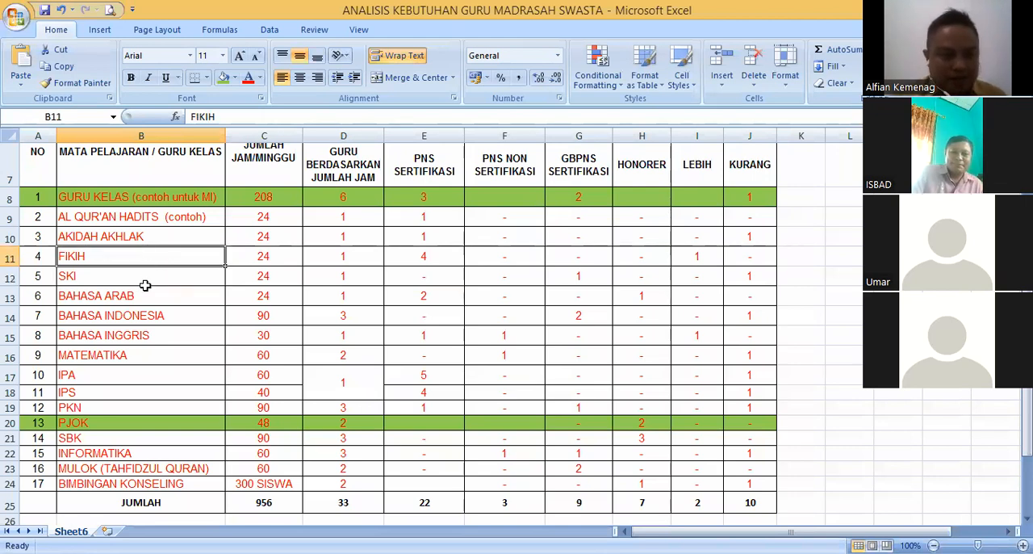
pyautogui.click(132, 274)
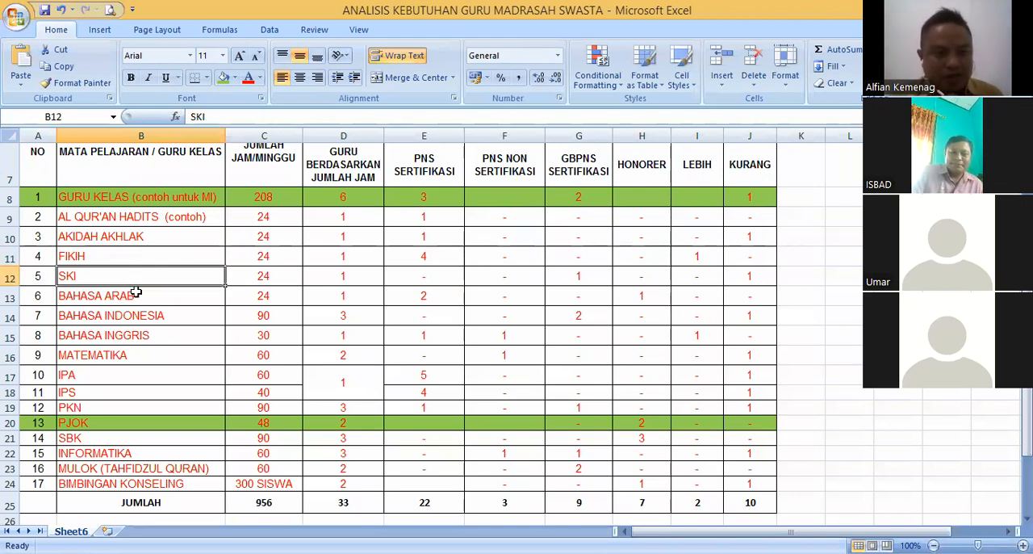
pyautogui.click(135, 293)
pyautogui.click(133, 271)
pyautogui.click(140, 255)
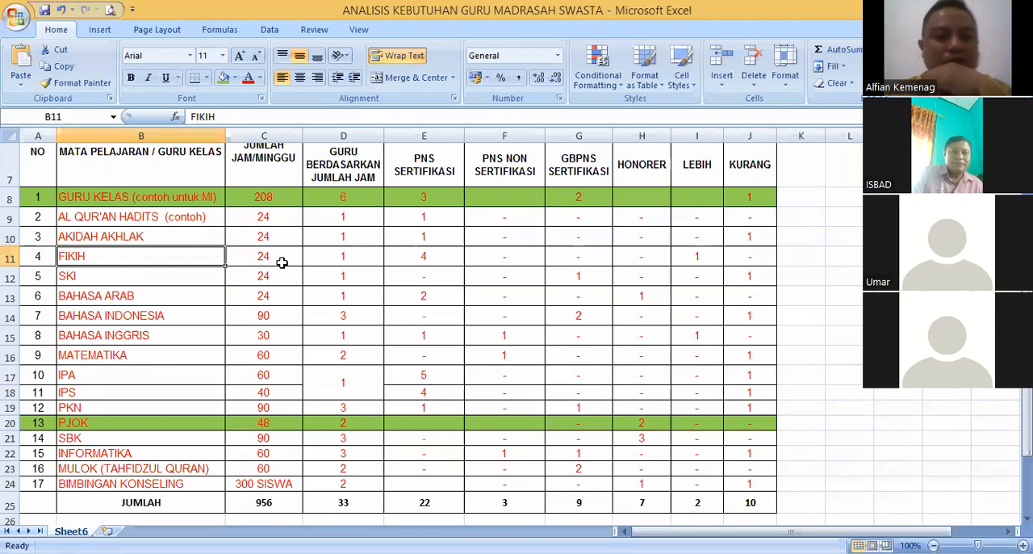
pyautogui.click(349, 255)
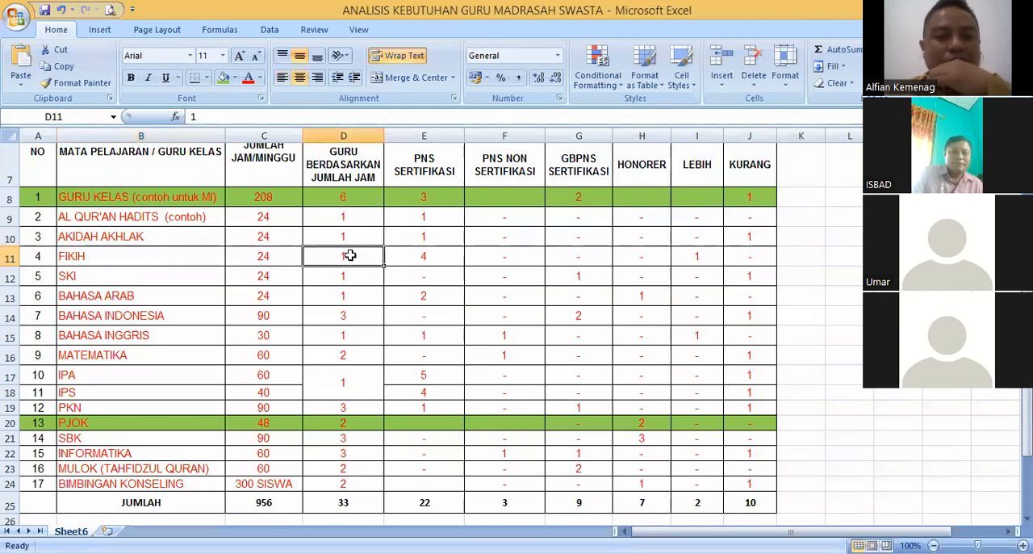
pyautogui.click(162, 261)
# - Replace the subject name directly below Bahasa Indonesia with PKN
pyautogui.click(162, 313)
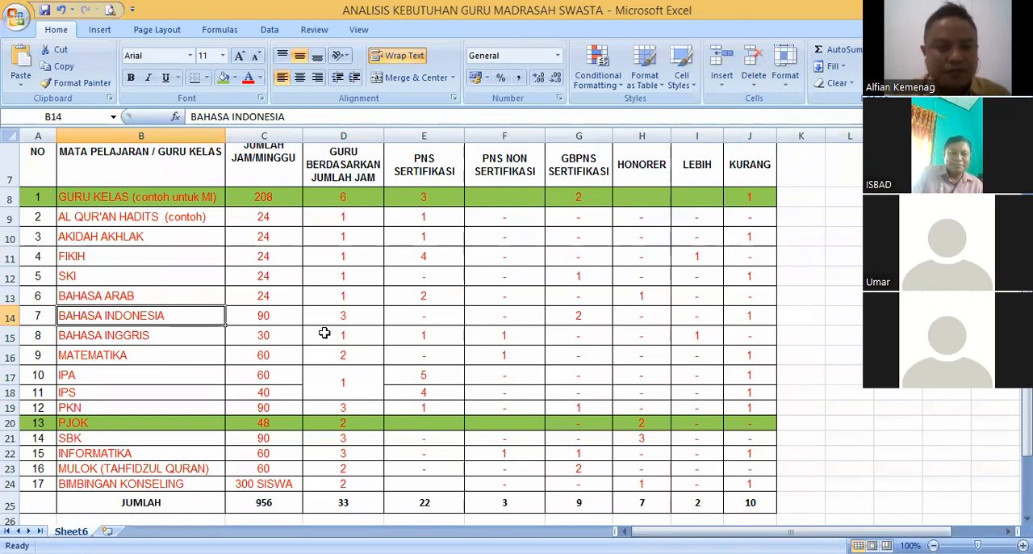
pyautogui.press('Down')
pyautogui.write('PKN')
pyautogui.press('Return')
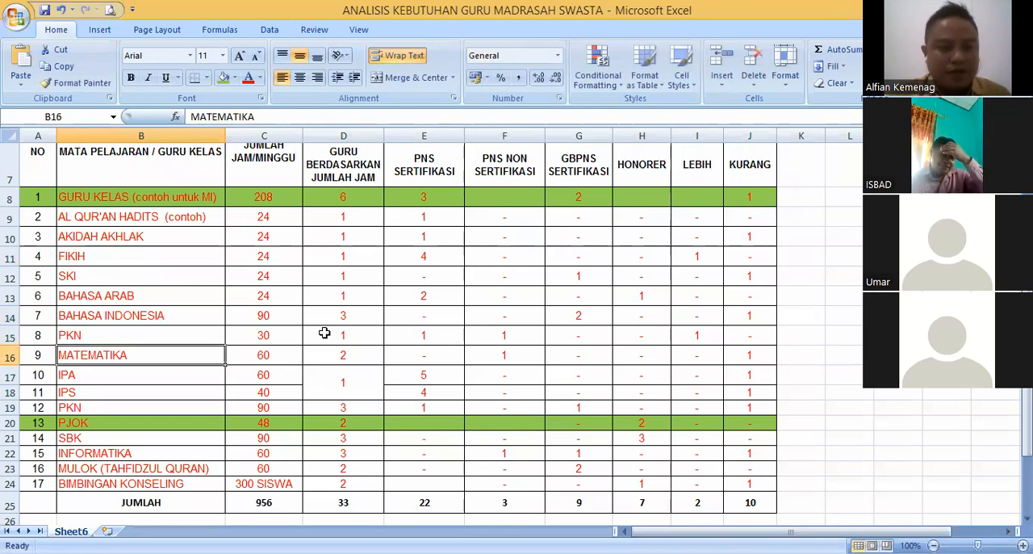
pyautogui.write('PJOK')
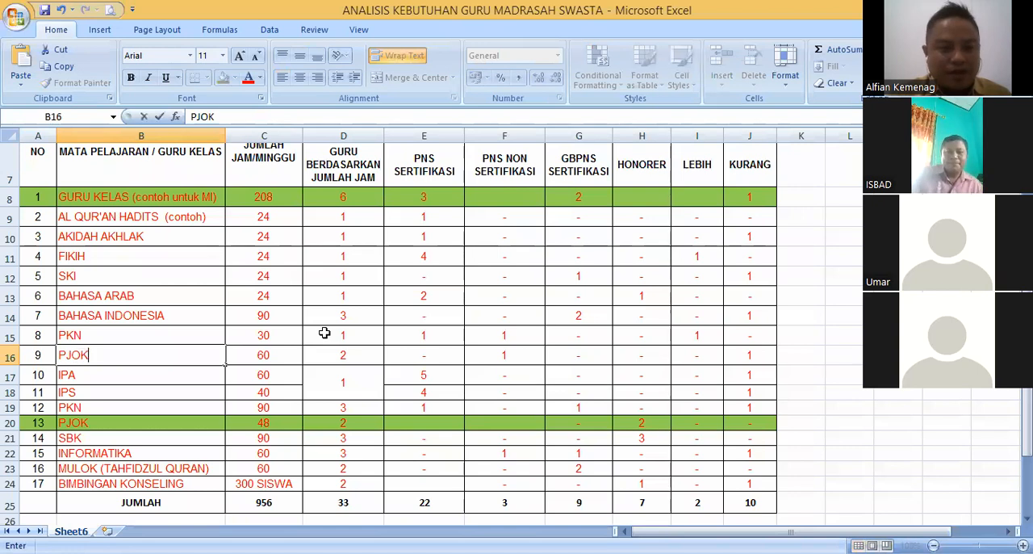
pyautogui.press('Return')
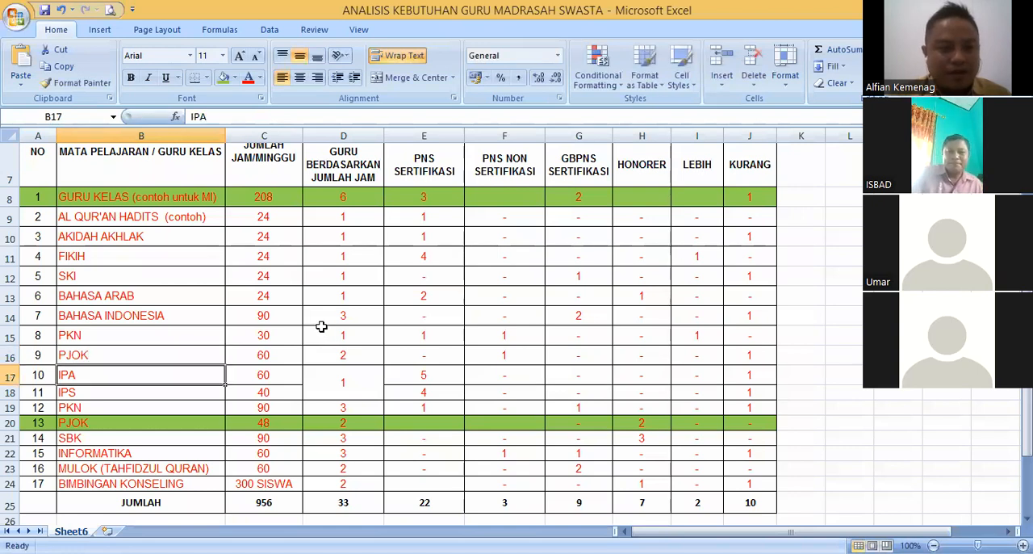
pyautogui.click(197, 352)
pyautogui.press('Delete')
# - Enter PJOK as subject number 9 and fill the Bahasa Indonesia, PKN and PJOK name cells with green
pyautogui.moveTo(148, 316); pyautogui.dragTo(150, 331)
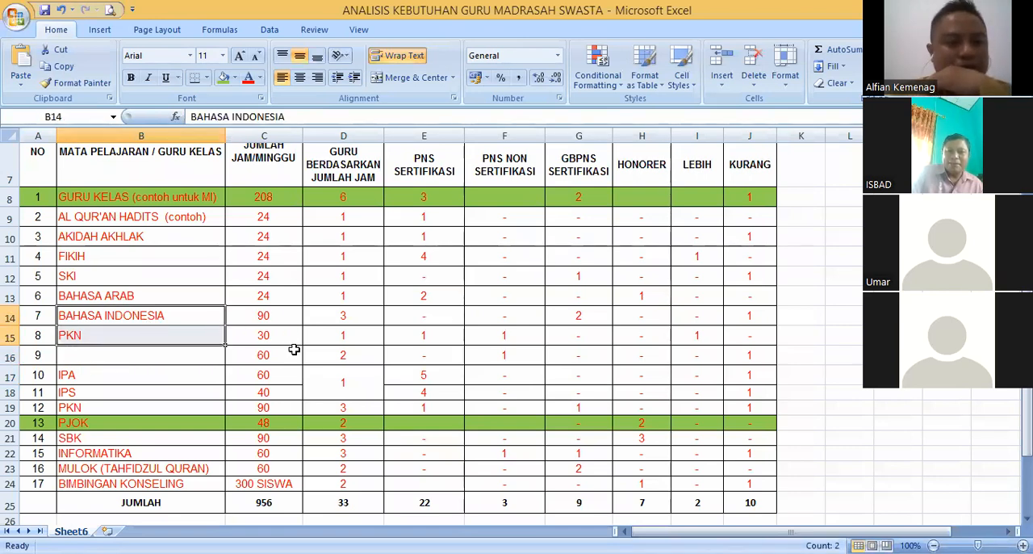
pyautogui.click(162, 352)
pyautogui.write('PJO')
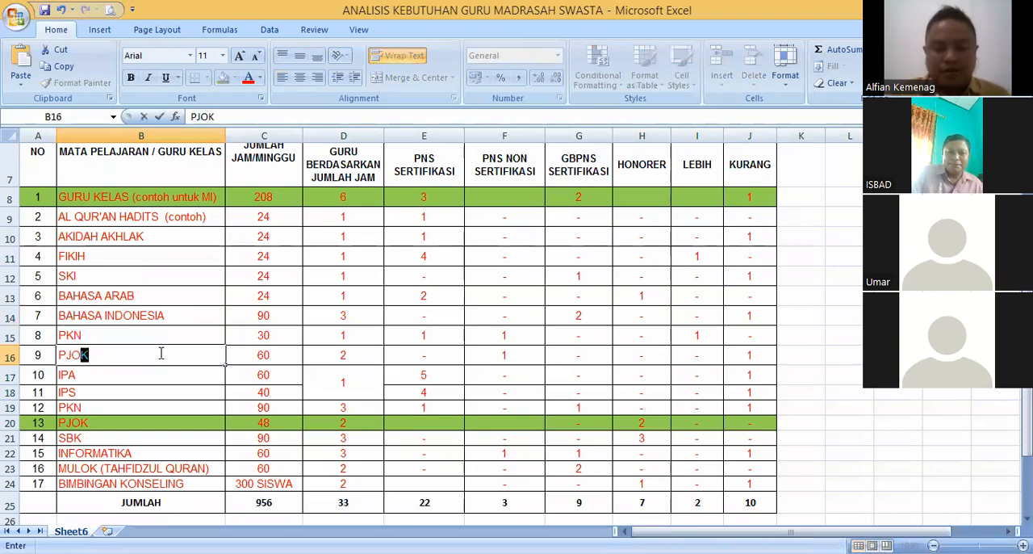
pyautogui.press('Return')
pyautogui.moveTo(116, 315); pyautogui.dragTo(116, 356)
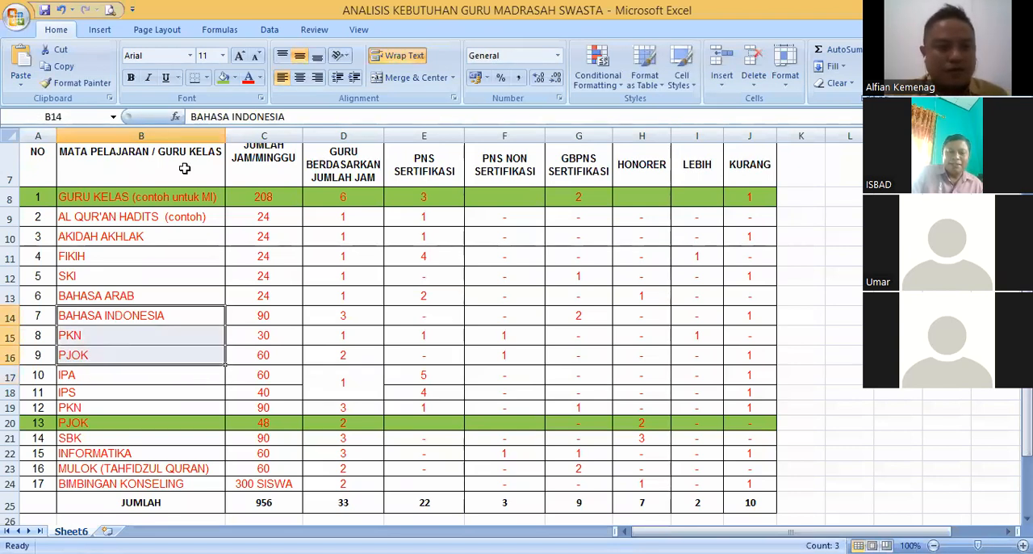
pyautogui.click(223, 78)
# - Examine the weekly hours entered for the green-marked Bahasa Indonesia, PKN and PJOK subjects
pyautogui.click(263, 315)
pyautogui.click(273, 338)
pyautogui.click(271, 315)
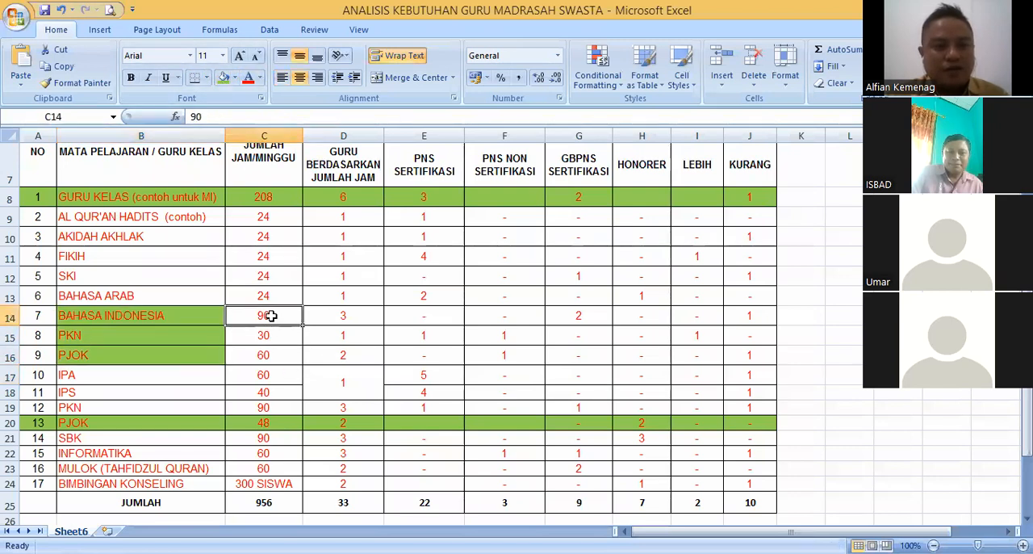
pyautogui.click(276, 333)
pyautogui.click(275, 355)
pyautogui.click(268, 317)
pyautogui.click(275, 335)
pyautogui.click(283, 350)
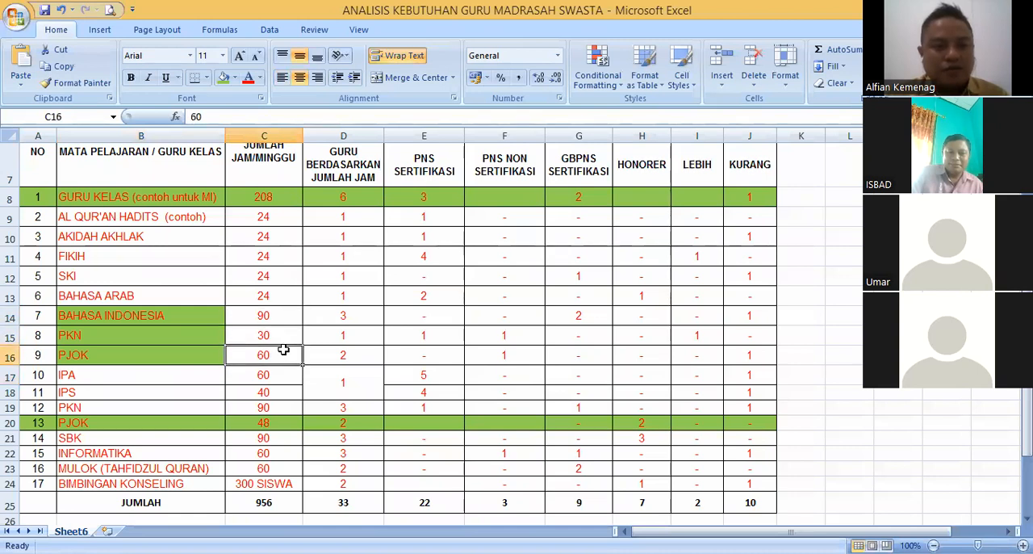
pyautogui.click(268, 315)
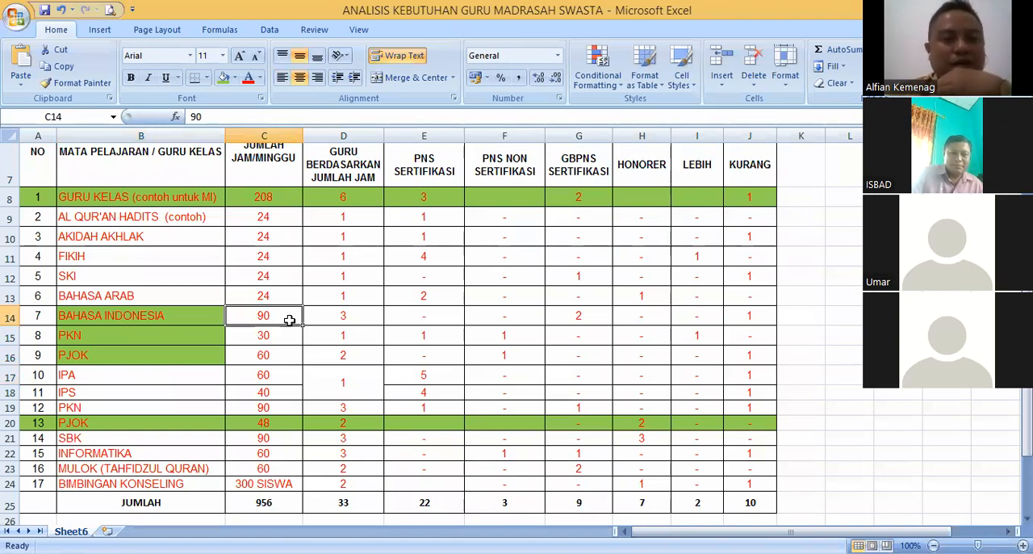
pyautogui.click(273, 332)
pyautogui.click(266, 317)
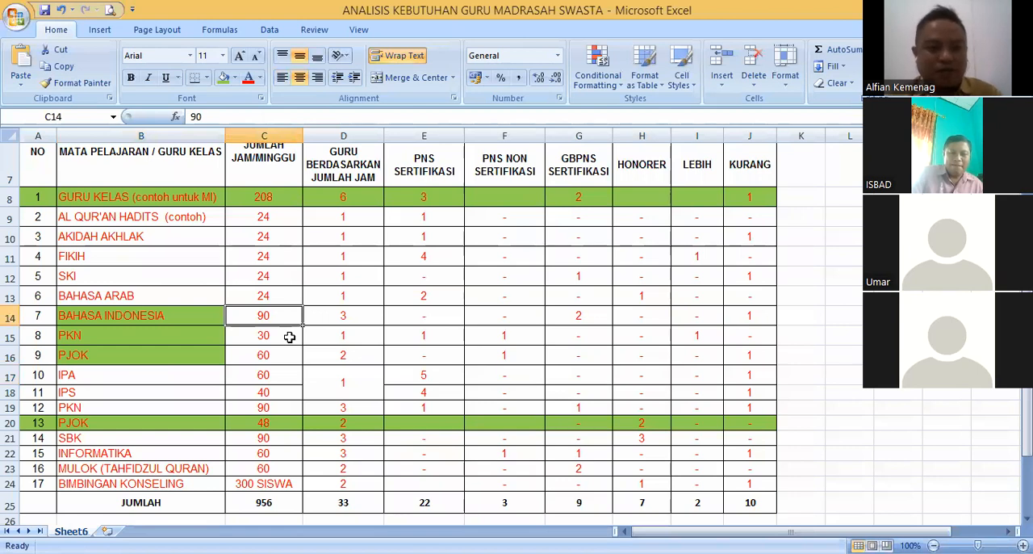
pyautogui.click(289, 336)
pyautogui.click(276, 315)
pyautogui.click(269, 334)
pyautogui.click(267, 356)
pyautogui.click(272, 331)
pyautogui.click(271, 316)
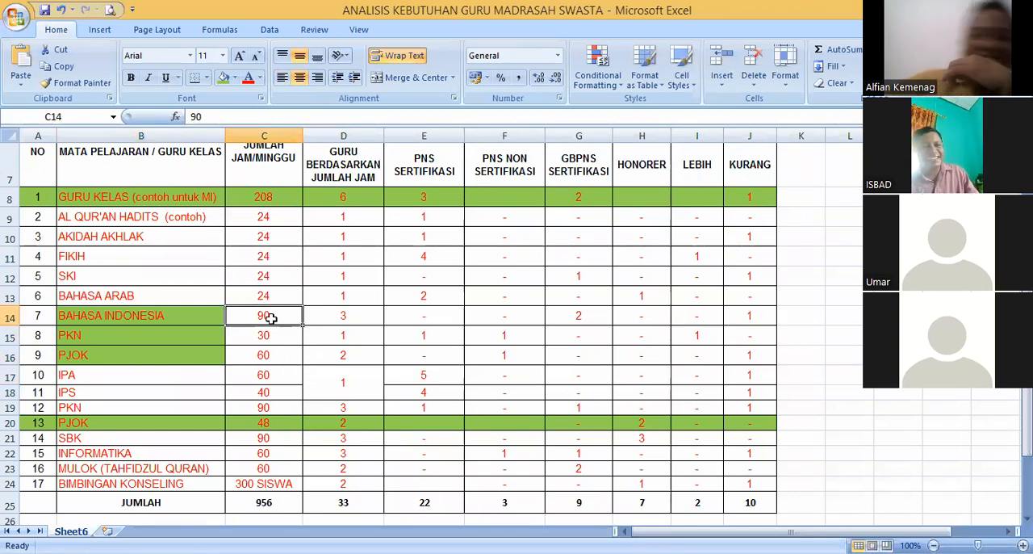
pyautogui.click(278, 333)
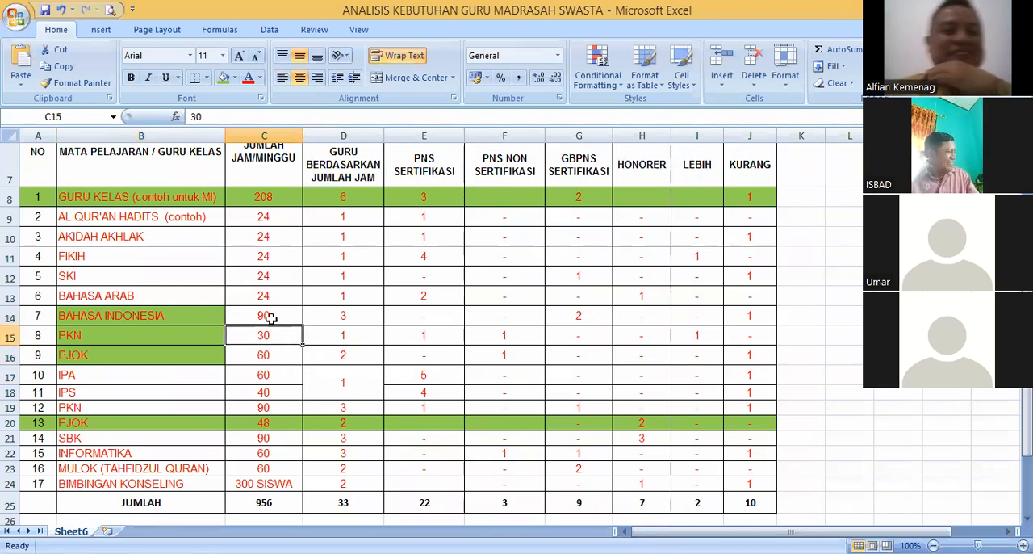
# - Set the weekly hours to 16 for Bahasa Indonesia, 8 for PKN and 8 for PJOK, and check their sum
pyautogui.click(271, 318)
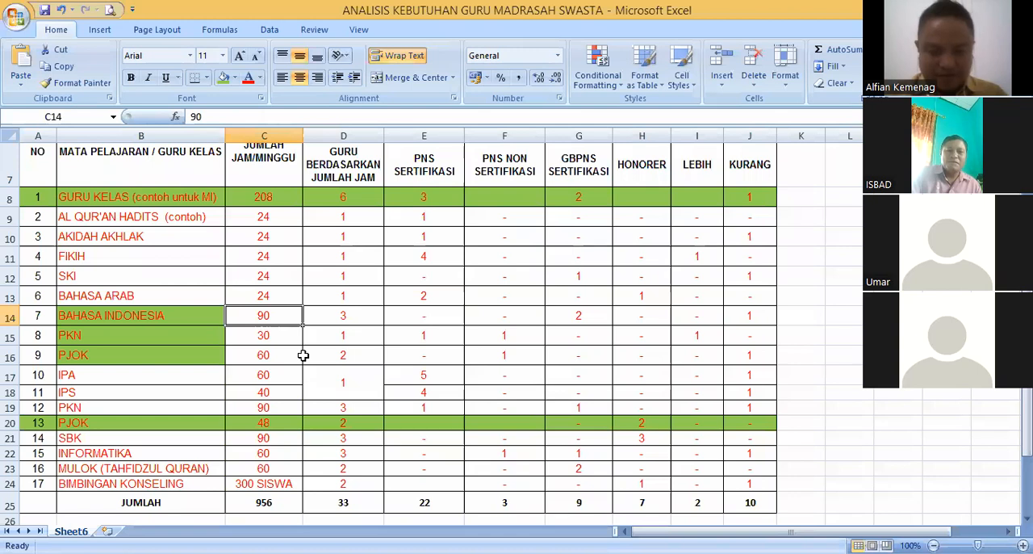
pyautogui.write('16')
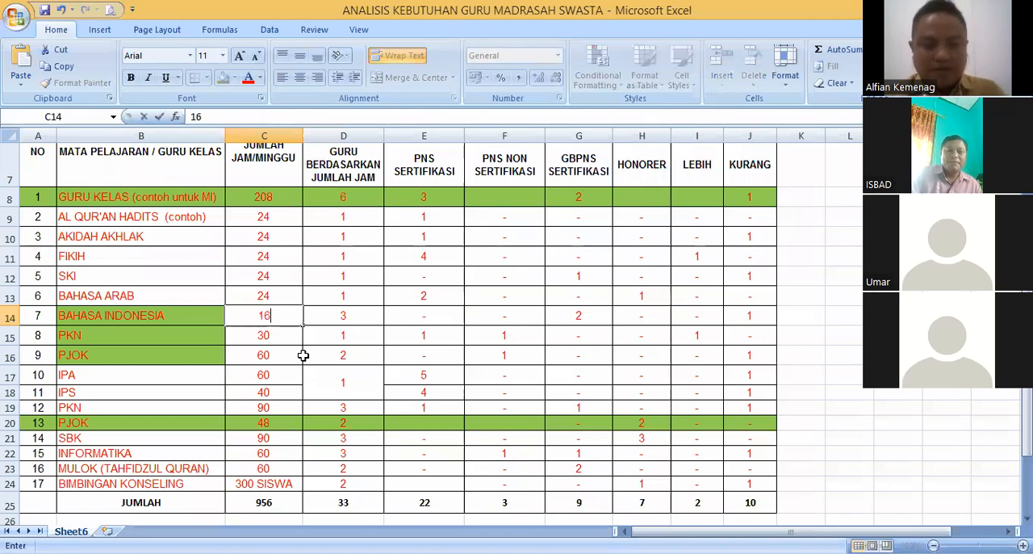
pyautogui.click(291, 339)
pyautogui.click(270, 357)
pyautogui.write('8')
pyautogui.click(273, 338)
pyautogui.write('8')
pyautogui.click(273, 355)
pyautogui.moveTo(269, 317); pyautogui.dragTo(273, 352)
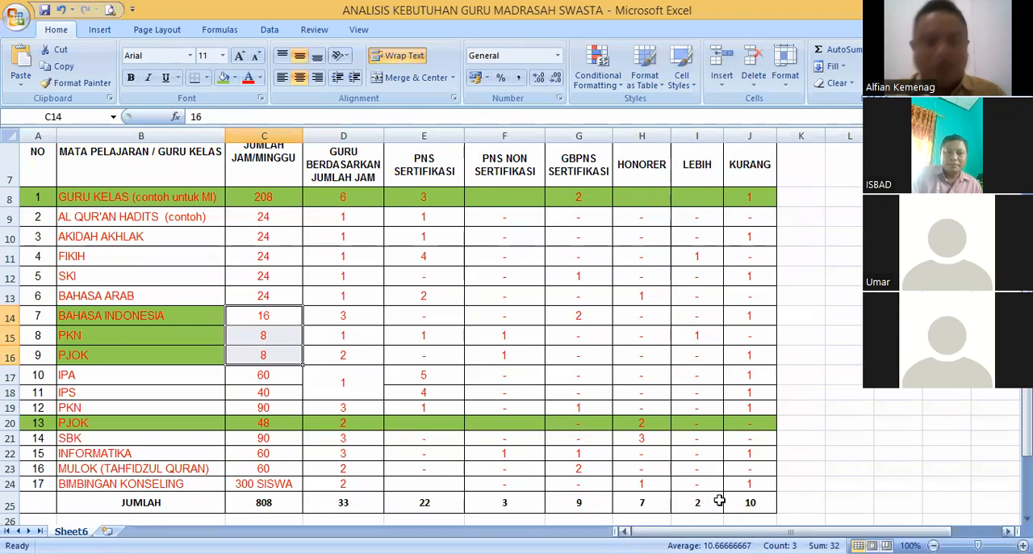
# - Merge the required-teacher cells of Bahasa Indonesia, PKN and PJOK into one cell and set it to 1
pyautogui.moveTo(347, 317); pyautogui.dragTo(341, 352)
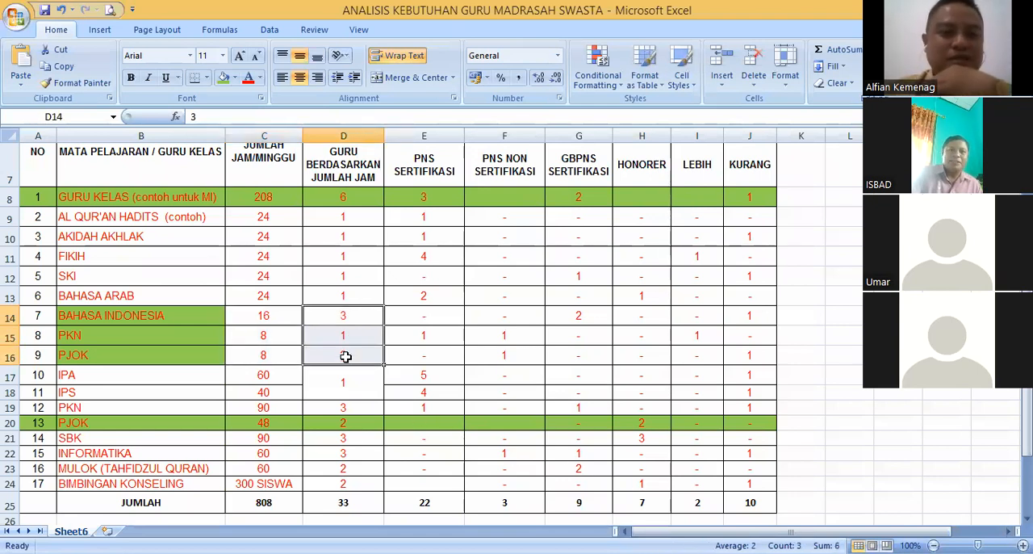
pyautogui.click(401, 78)
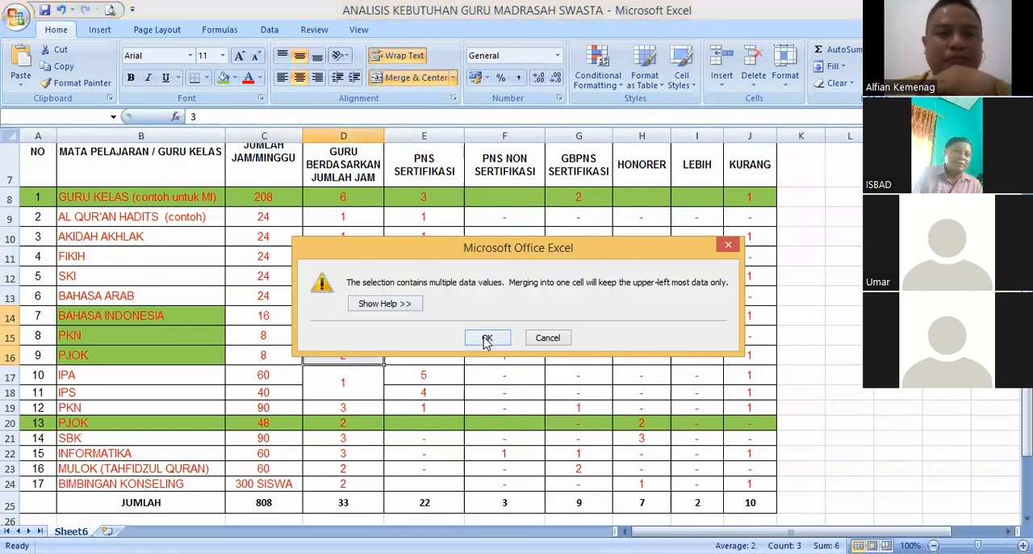
pyautogui.click(487, 340)
pyautogui.write('1')
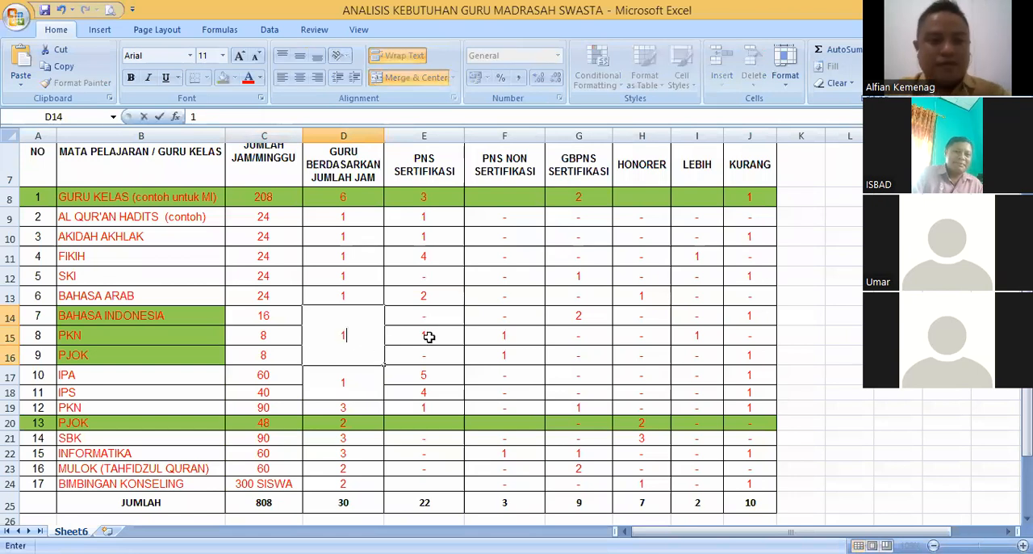
pyautogui.click(425, 339)
pyautogui.click(356, 341)
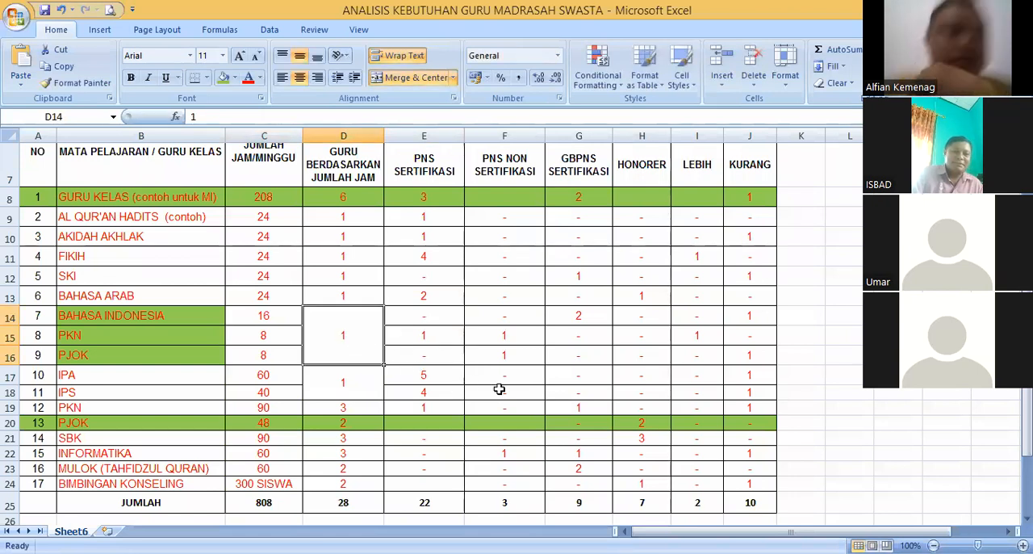
# - Go over the weekly hours of Bahasa Indonesia, PKN and PJOK individually and as a combined total
pyautogui.click(441, 316)
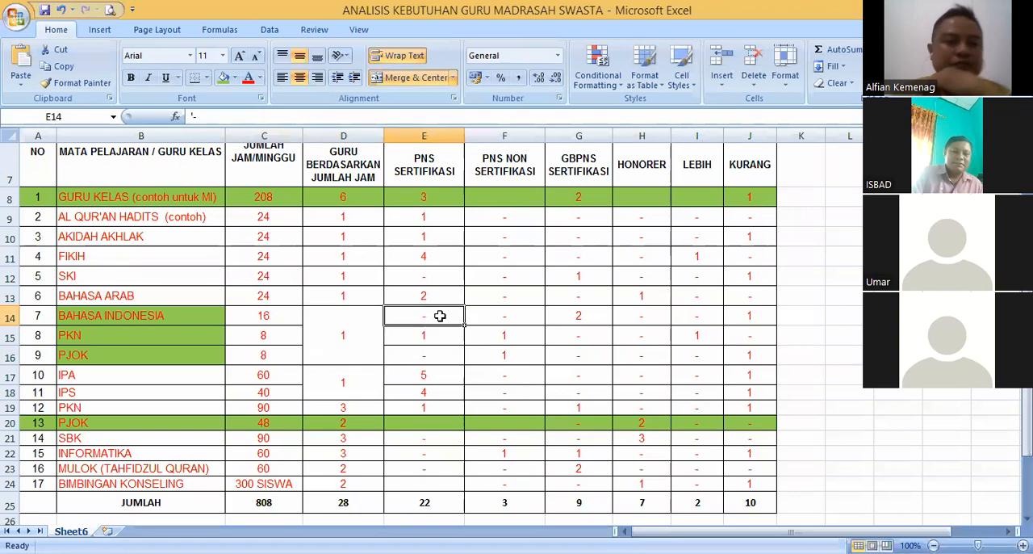
pyautogui.click(277, 337)
pyautogui.click(277, 355)
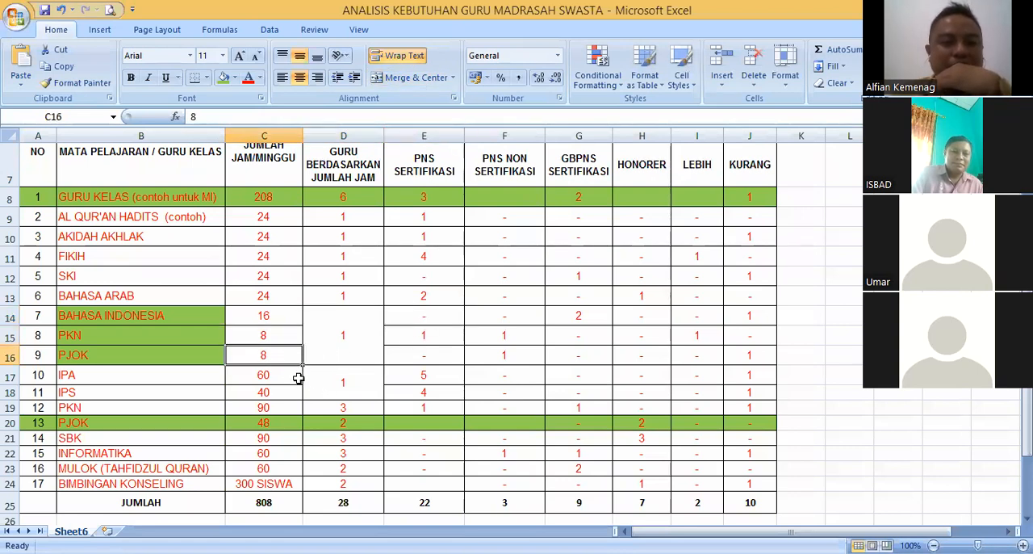
pyautogui.click(279, 334)
pyautogui.click(275, 317)
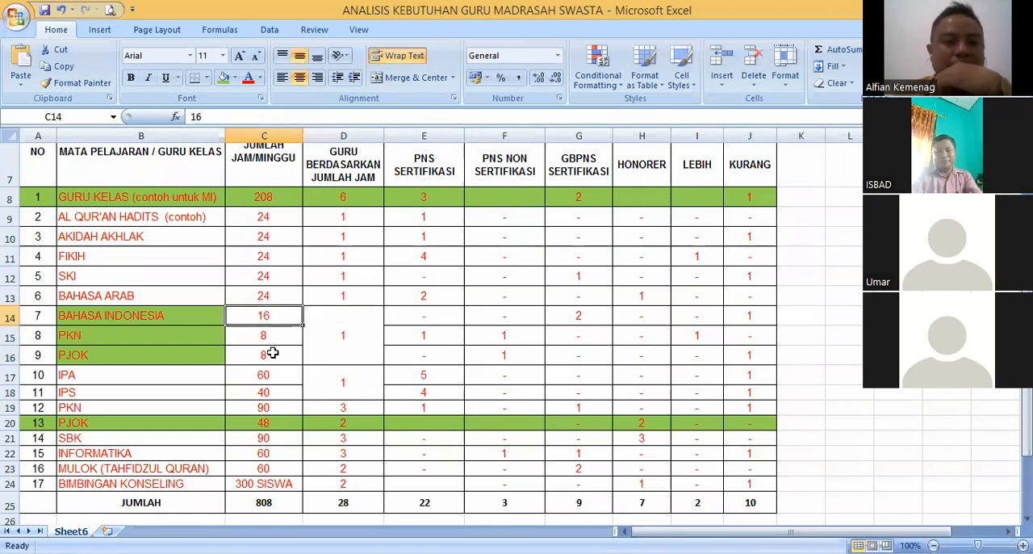
pyautogui.keyDown('shift'); pyautogui.click(273, 352); pyautogui.keyUp('shift')
pyautogui.moveTo(273, 315); pyautogui.dragTo(273, 349)
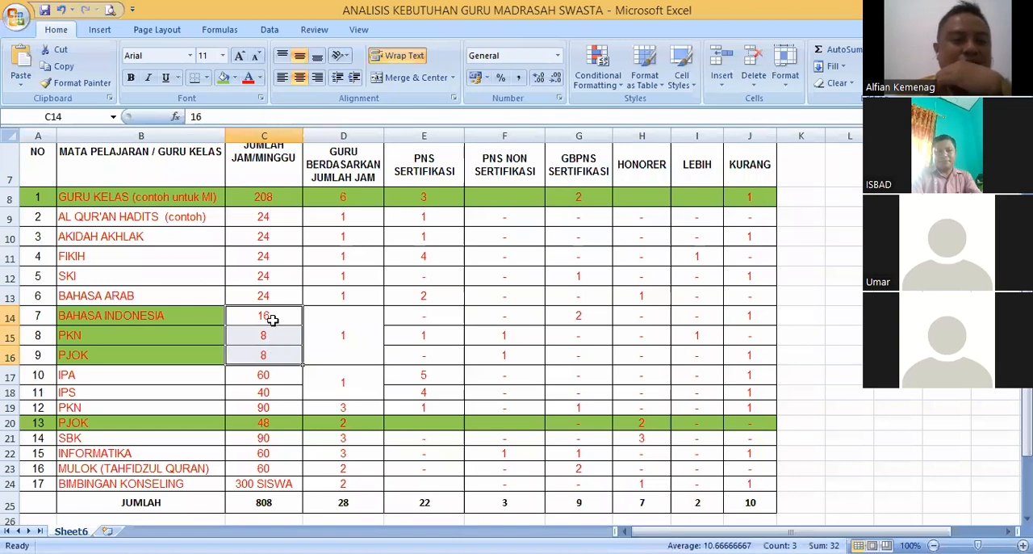
pyautogui.click(274, 318)
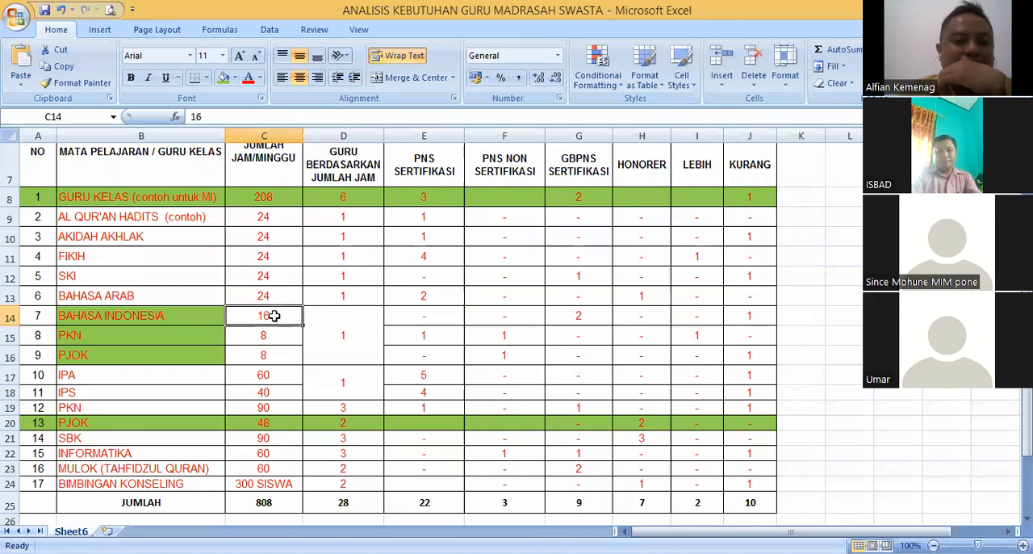
pyautogui.click(266, 338)
pyautogui.click(283, 356)
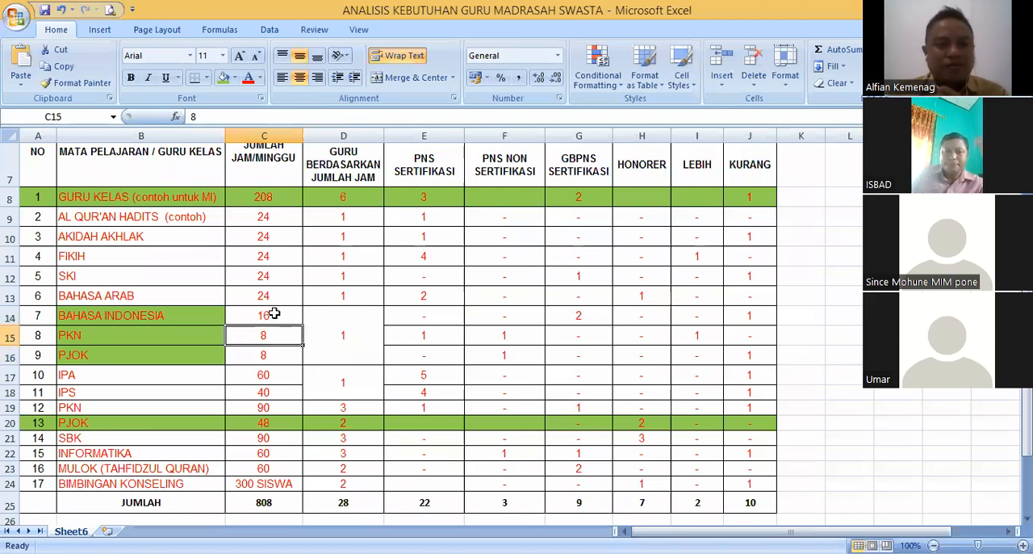
pyautogui.moveTo(291, 319); pyautogui.dragTo(273, 352)
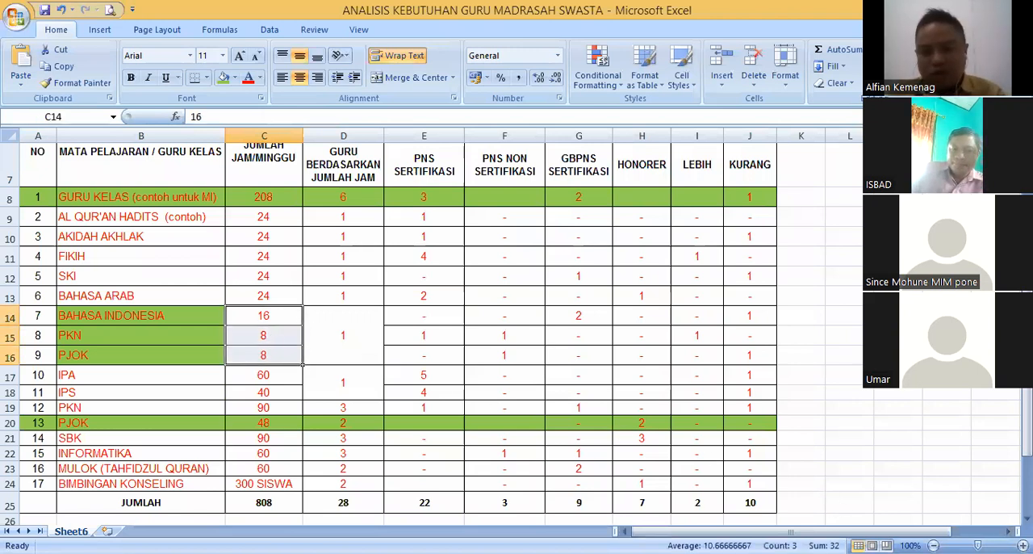
# - Re-enter 1 as the shared teacher requirement for Bahasa Indonesia, PKN and PJOK and compare it with their combined weekly hours
pyautogui.click(352, 335)
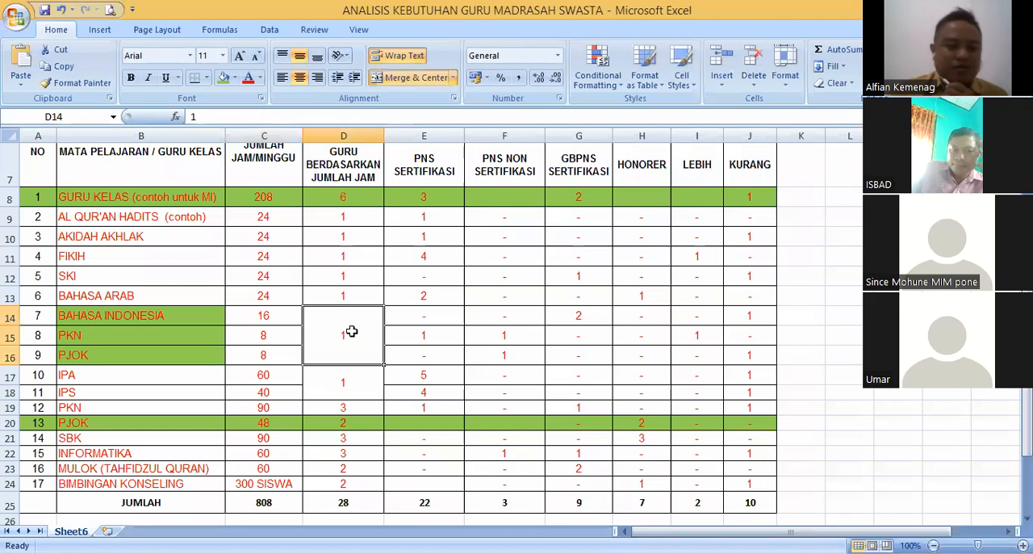
pyautogui.write('1')
pyautogui.press('Return')
pyautogui.click(444, 317)
pyautogui.click(345, 330)
pyautogui.moveTo(272, 321); pyautogui.dragTo(272, 358)
pyautogui.click(348, 331)
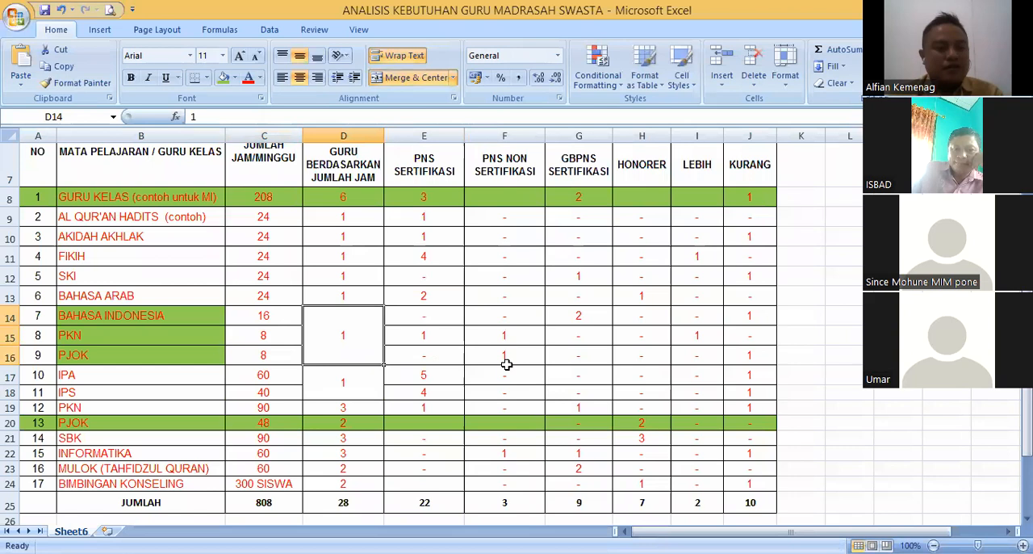
# - Compare the PNS Sertifikasi entries of Bahasa Indonesia, PKN and PJOK with their shared teacher requirement
pyautogui.click(438, 331)
pyautogui.click(435, 318)
pyautogui.click(436, 349)
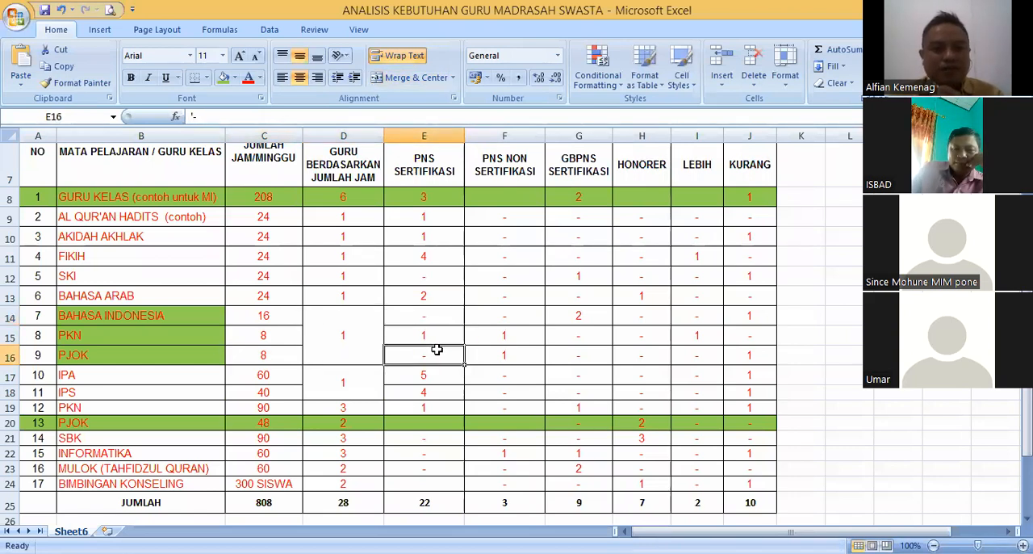
pyautogui.click(433, 333)
pyautogui.click(434, 313)
pyautogui.click(435, 333)
pyautogui.click(373, 334)
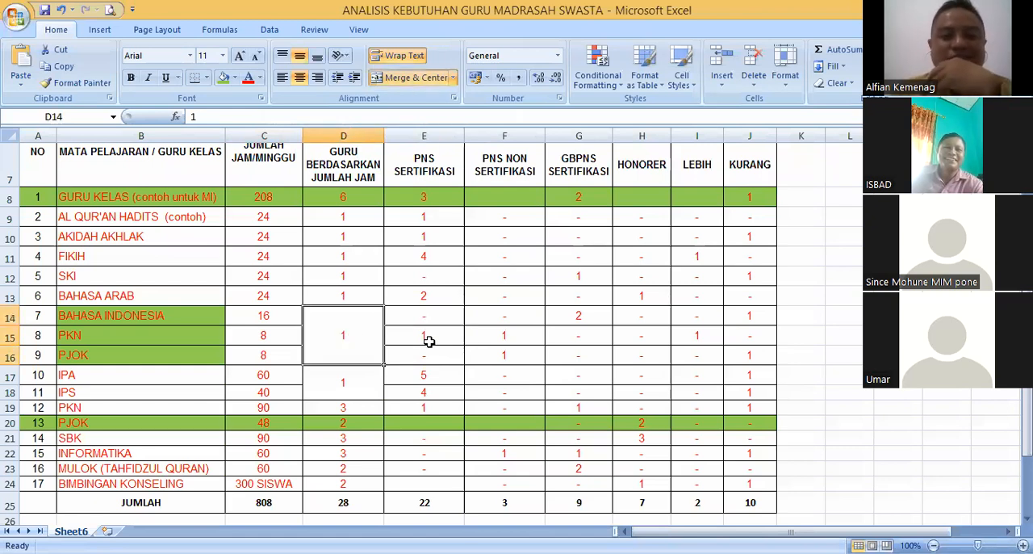
# - Compare PKN's PNS Sertifikasi and PNS Non Sertifikasi entries with the teacher requirement shared by Bahasa Indonesia, PKN and PJOK
pyautogui.press('Right')
pyautogui.click(381, 334)
pyautogui.click(431, 338)
pyautogui.click(422, 318)
pyautogui.click(452, 340)
pyautogui.click(475, 339)
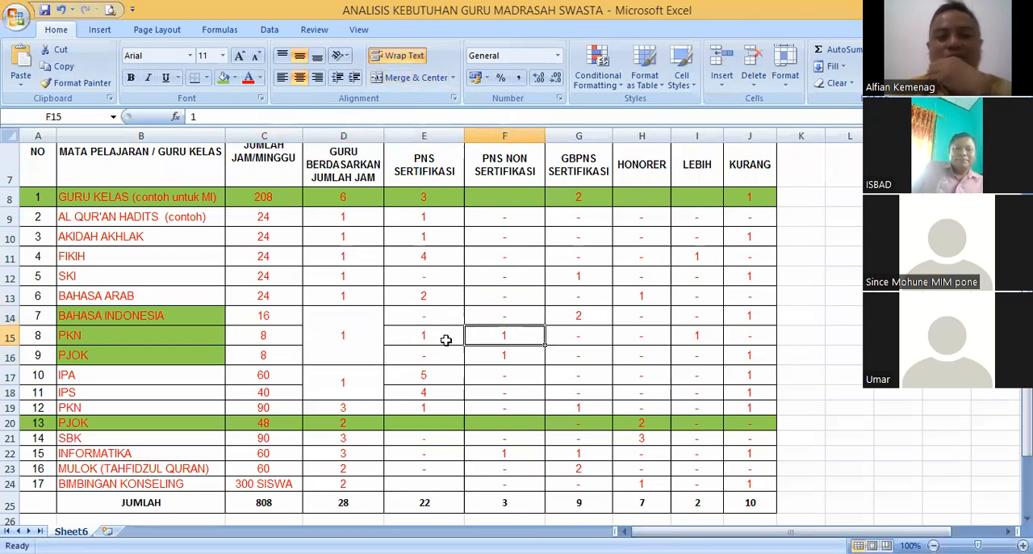
pyautogui.click(427, 334)
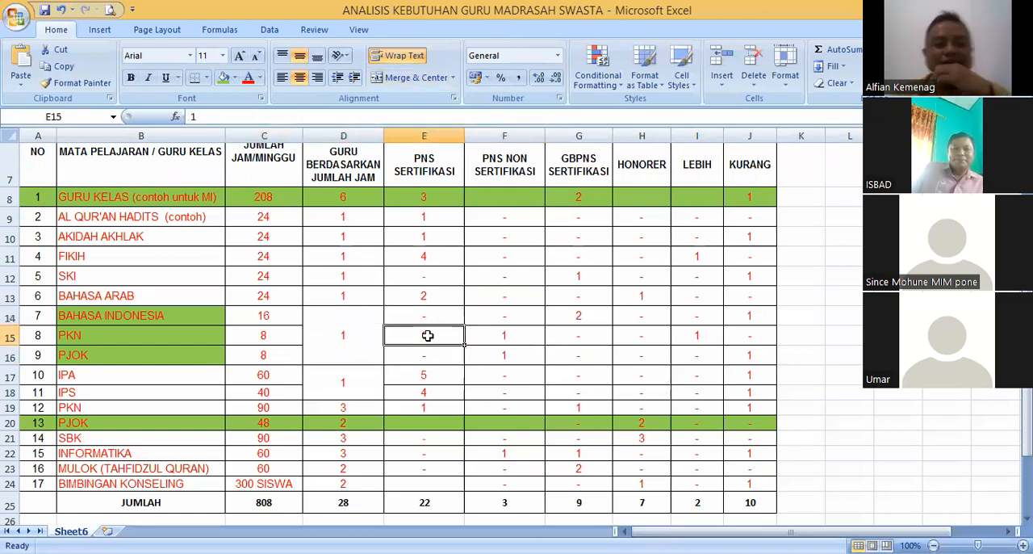
pyautogui.click(426, 318)
pyautogui.click(426, 333)
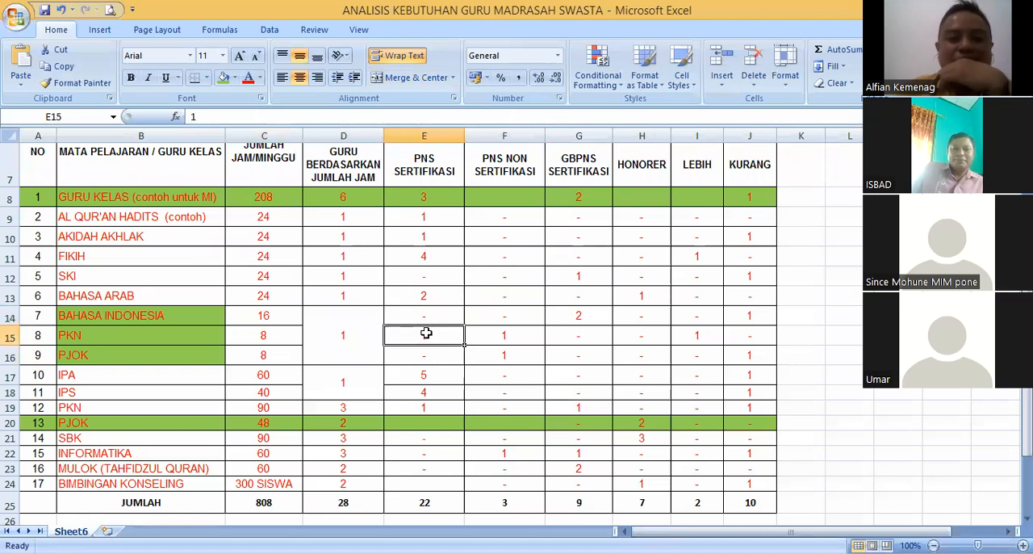
pyautogui.click(368, 334)
pyautogui.click(421, 321)
pyautogui.click(416, 330)
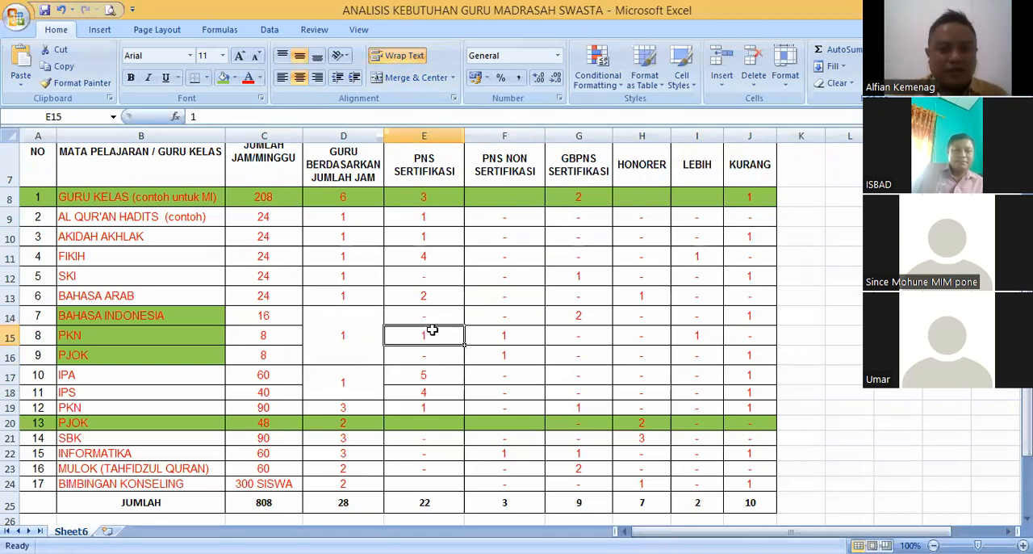
pyautogui.click(415, 259)
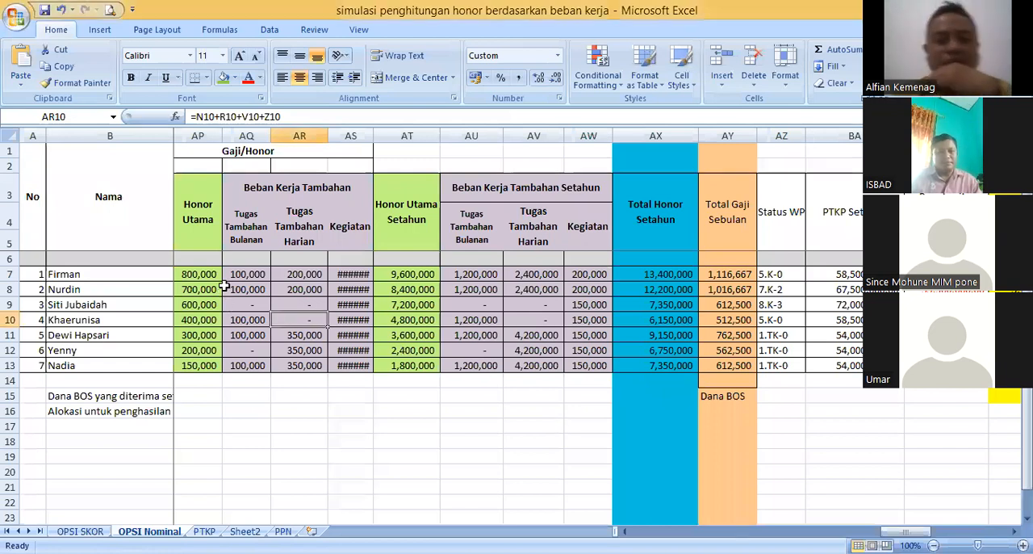
# - Switch to the honor simulation workbook and examine the Gaji/Honor headings and Honor Utama amounts on the OPSI Nominal sheet
pyautogui.click(246, 290)
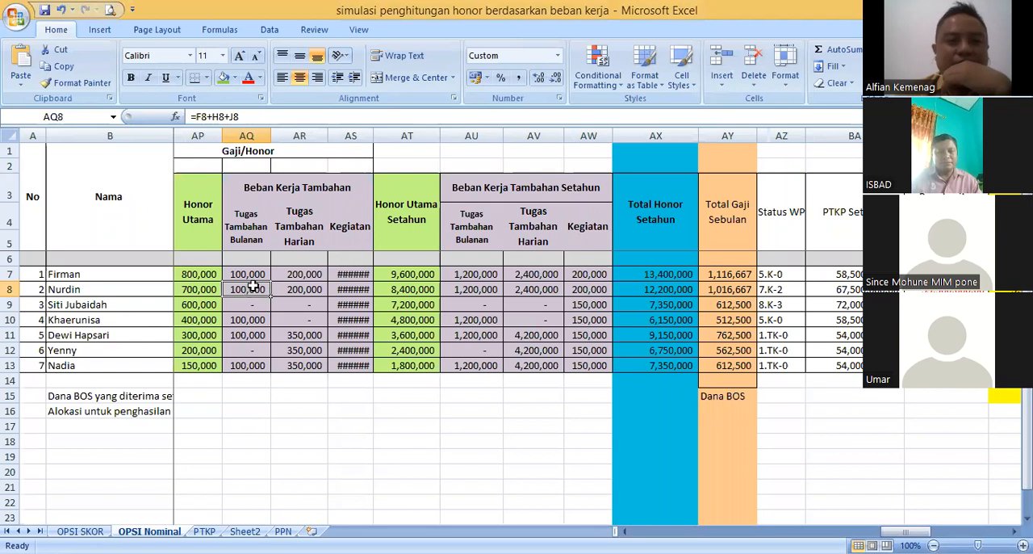
pyautogui.click(260, 237)
pyautogui.click(215, 204)
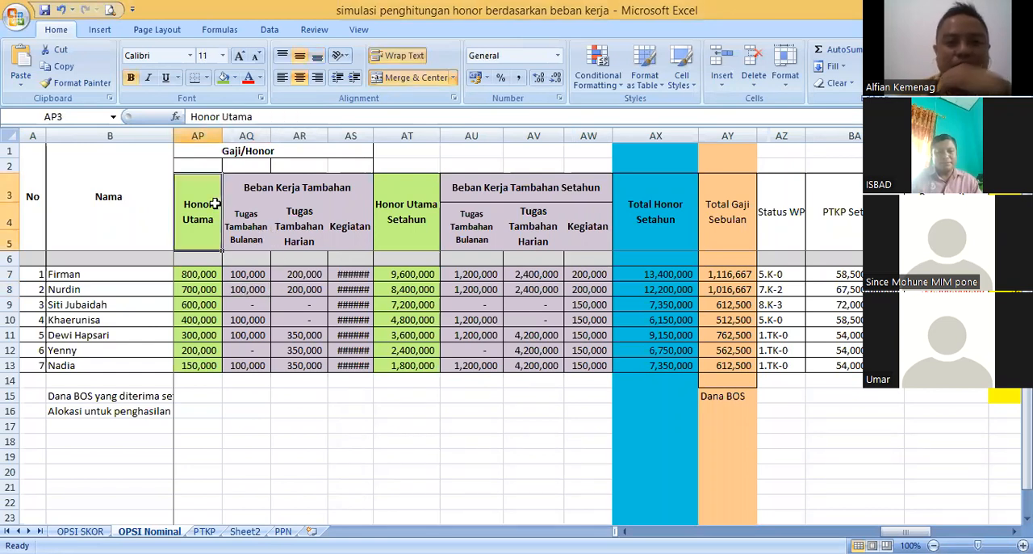
pyautogui.press('Up')
pyautogui.press('Up')
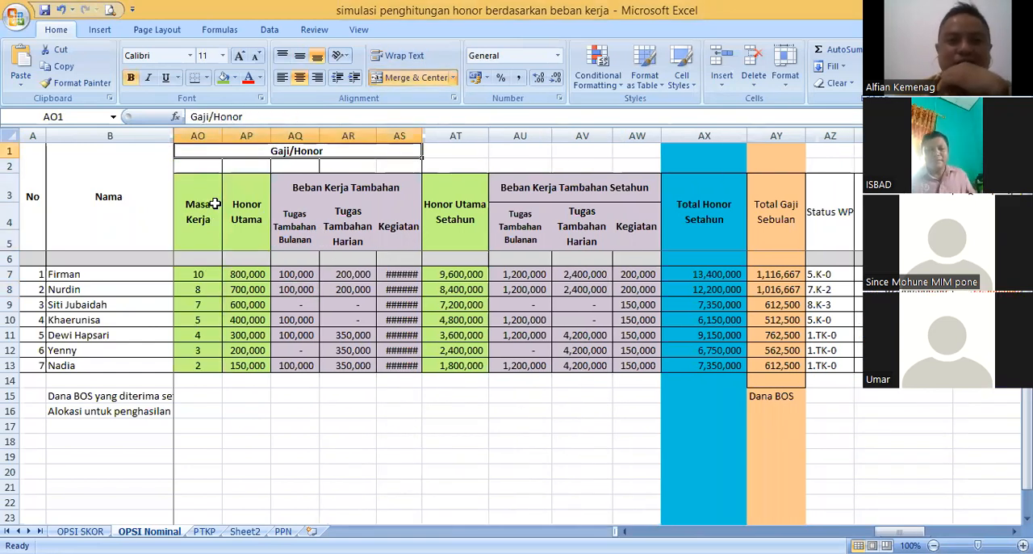
pyautogui.click(240, 273)
pyautogui.click(246, 303)
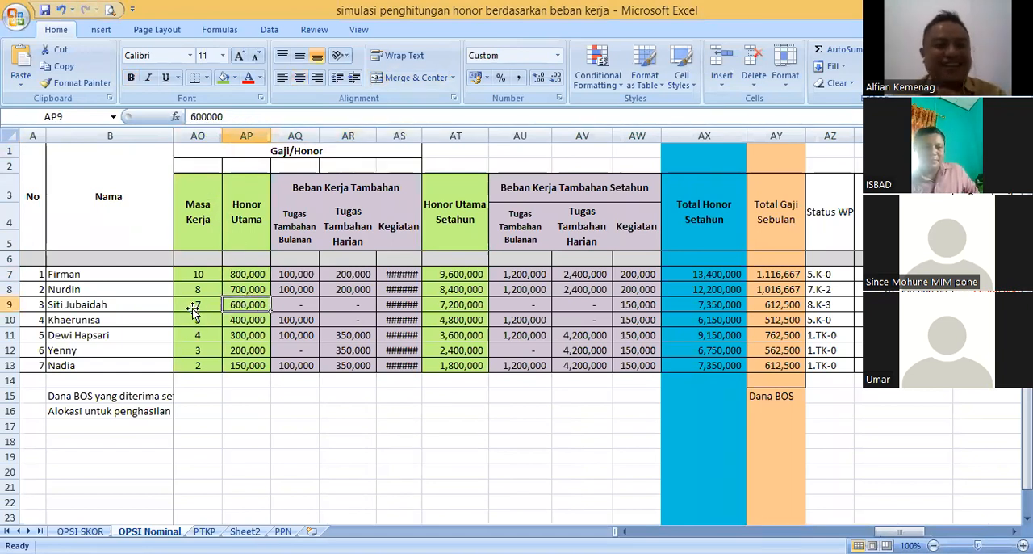
# - Compare the first listed teacher's Masa Kerja with the Honor Utama amount in the same row
pyautogui.click(195, 306)
pyautogui.click(184, 280)
pyautogui.click(147, 276)
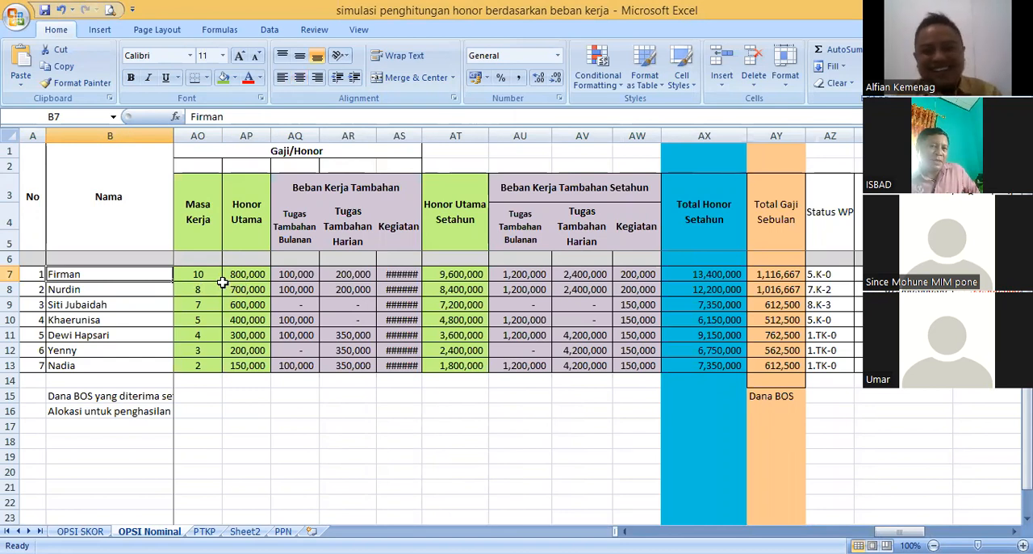
pyautogui.click(230, 288)
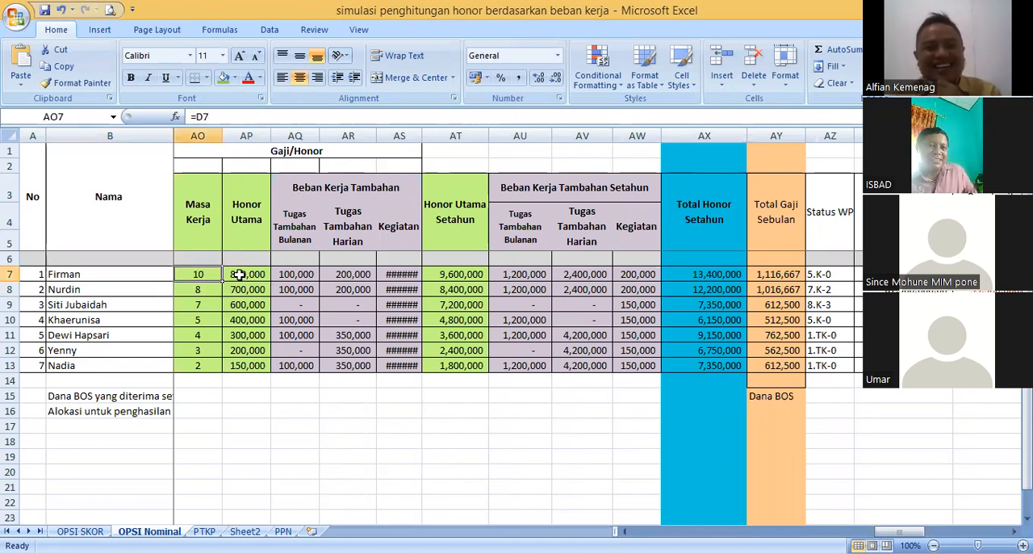
pyautogui.click(237, 275)
pyautogui.click(154, 273)
pyautogui.click(198, 275)
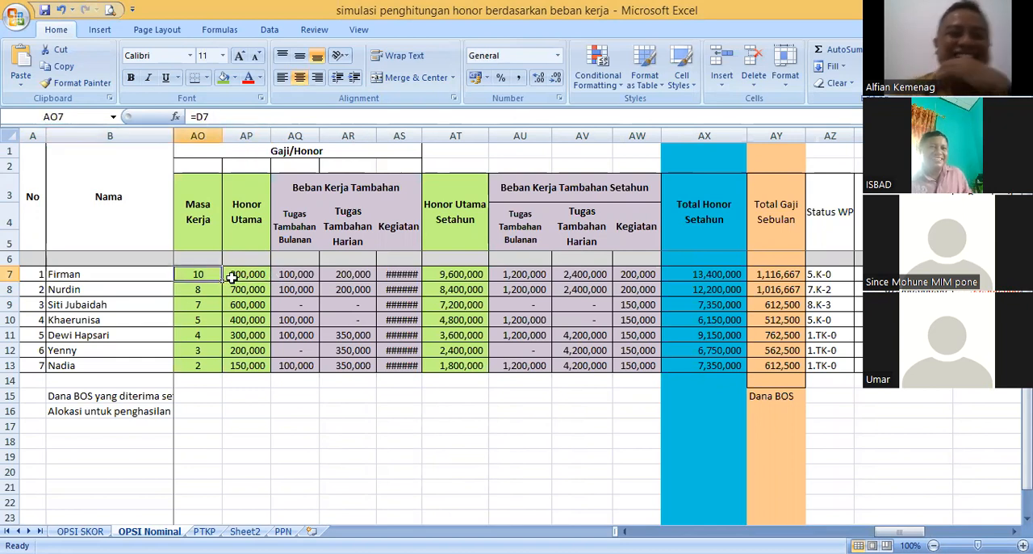
pyautogui.click(234, 275)
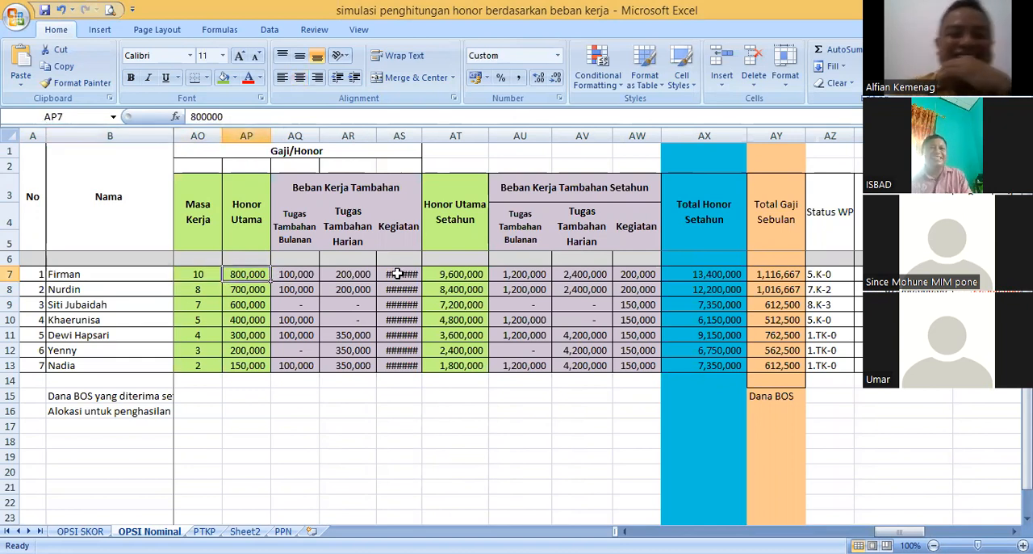
# - Check the first teacher's yearly additional-duty amounts against the monthly Honor Utama and Tugas Tambahan Bulanan
pyautogui.click(526, 275)
pyautogui.click(568, 275)
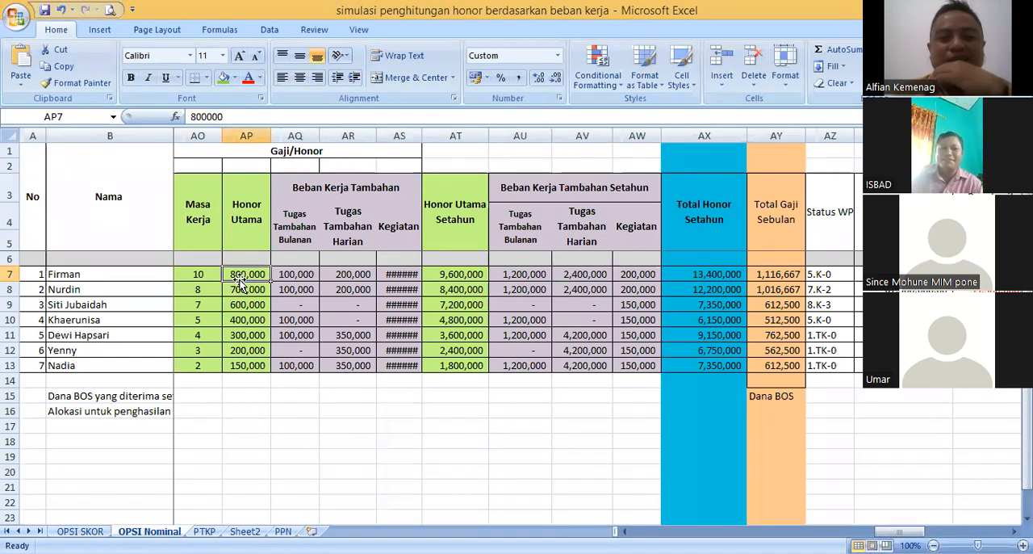
pyautogui.click(240, 278)
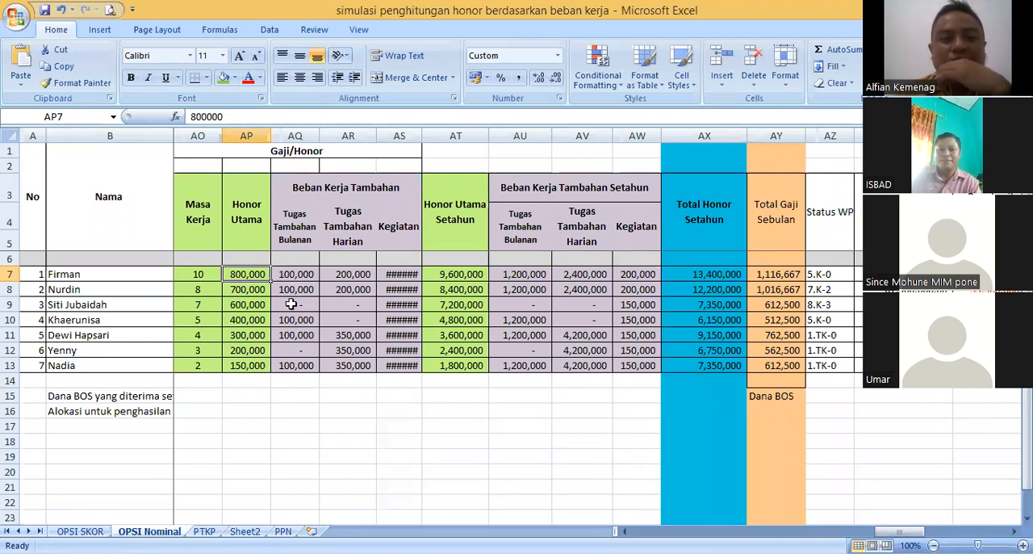
pyautogui.press('Right')
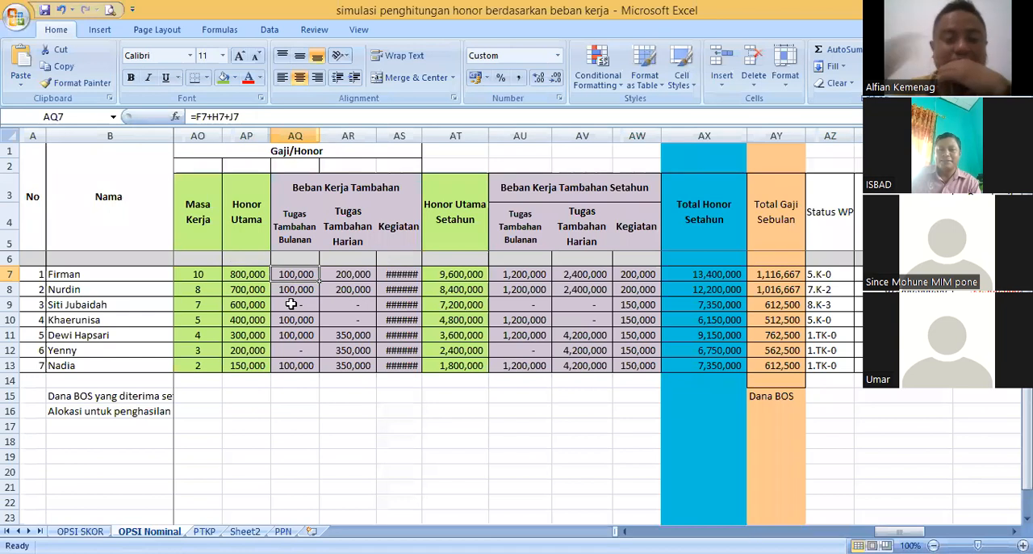
pyautogui.press('Left')
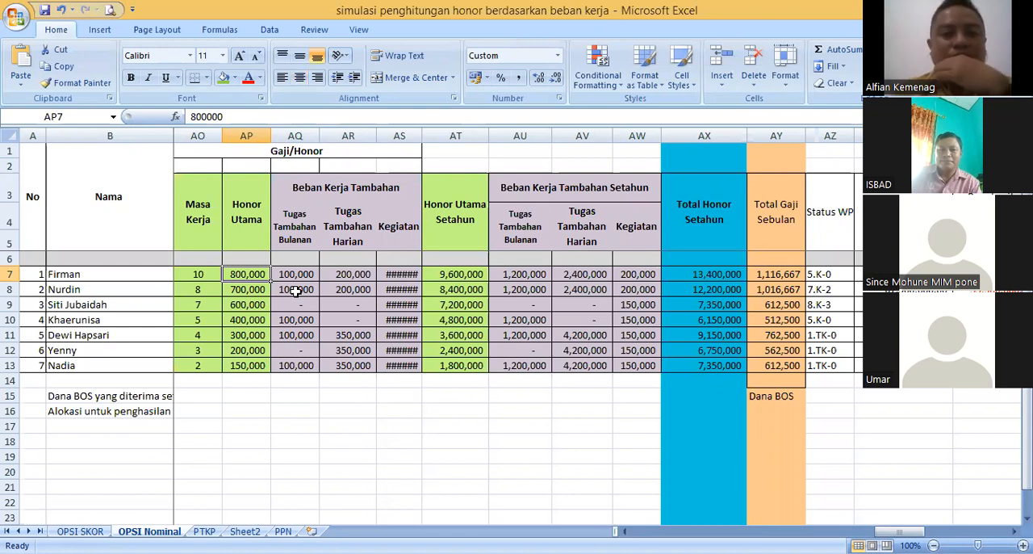
# - Compare the first teacher's fixed Honor Utama with the formula-based Tugas Tambahan Bulanan amount
pyautogui.click(295, 274)
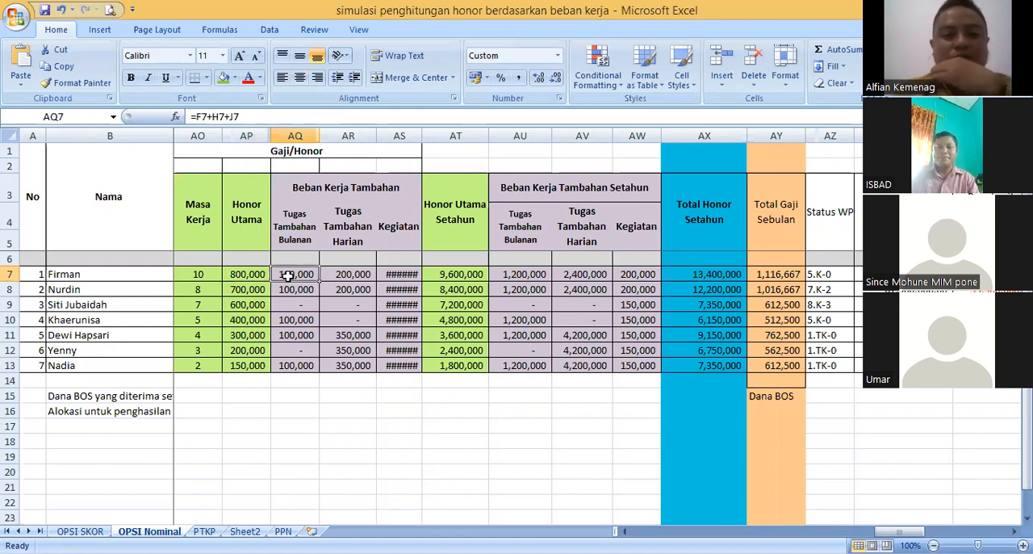
pyautogui.click(247, 275)
pyautogui.click(278, 274)
pyautogui.click(263, 274)
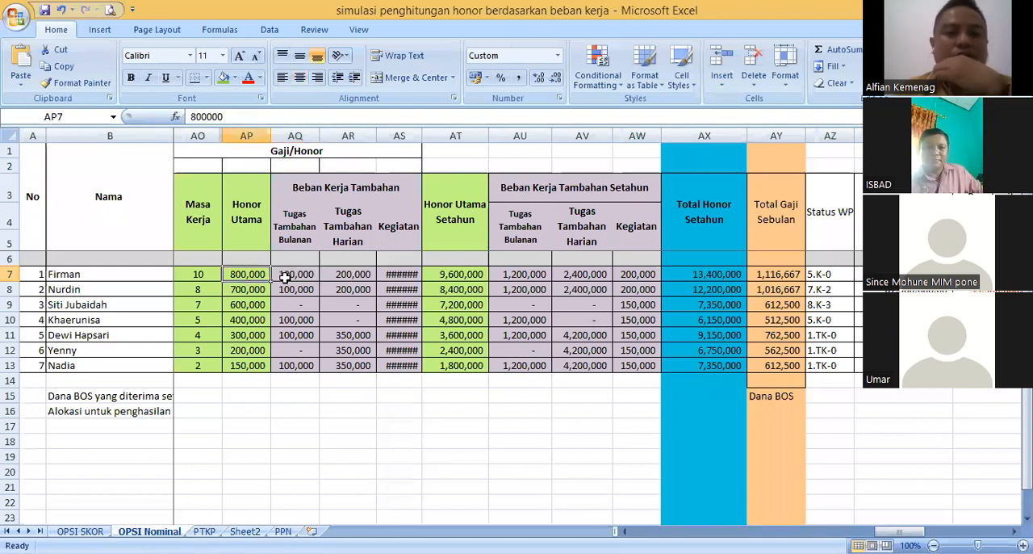
pyautogui.click(285, 276)
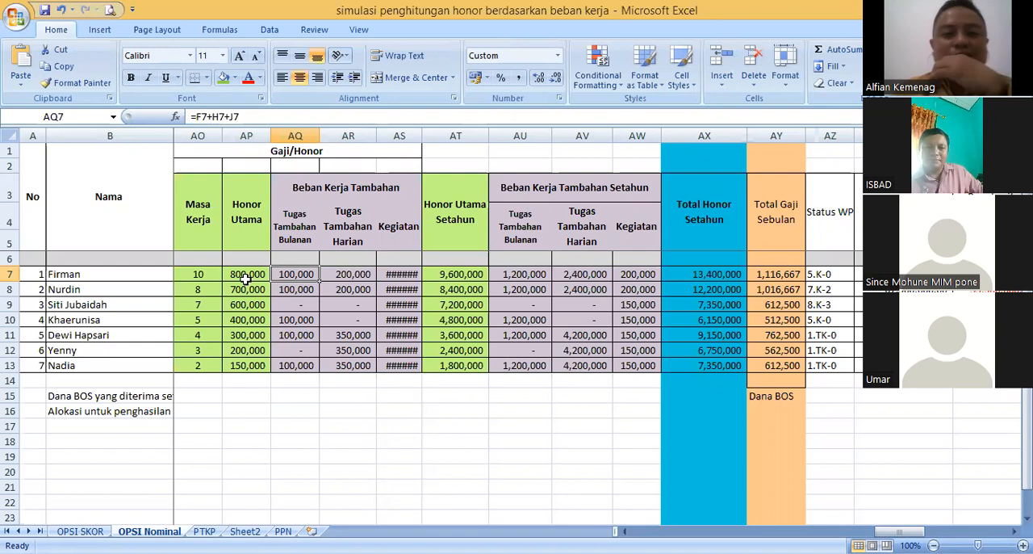
pyautogui.click(246, 276)
pyautogui.click(293, 274)
pyautogui.click(246, 275)
pyautogui.click(307, 275)
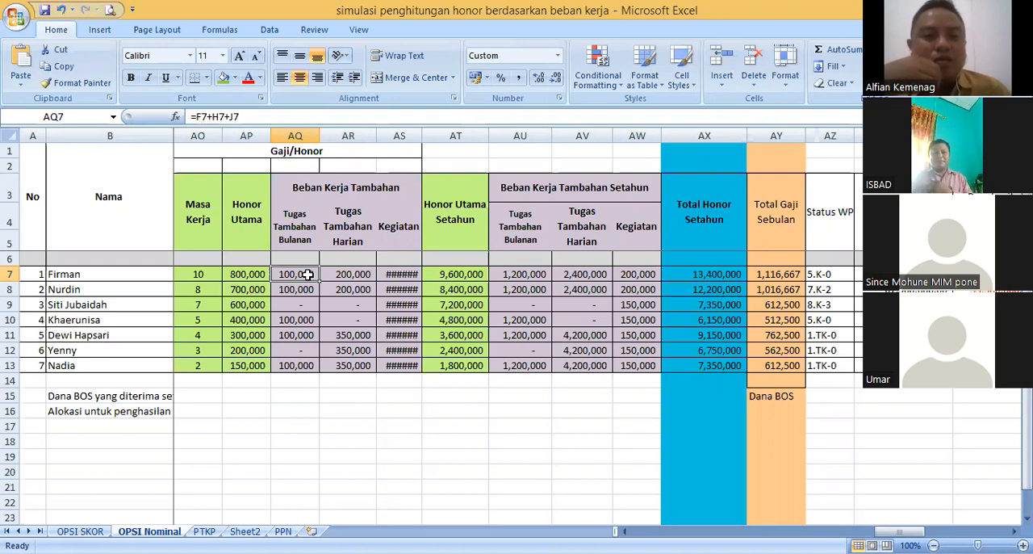
pyautogui.click(245, 274)
pyautogui.click(296, 274)
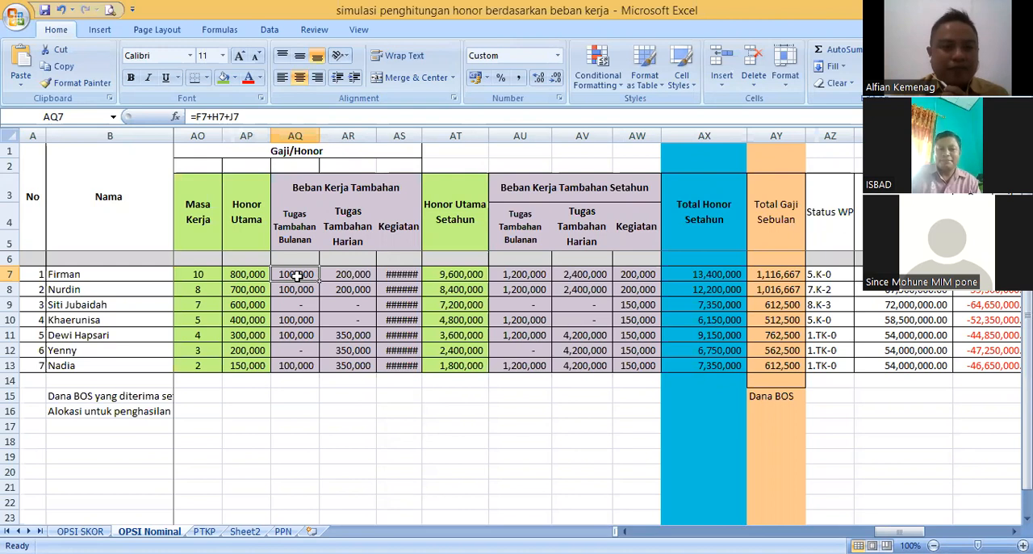
pyautogui.click(240, 277)
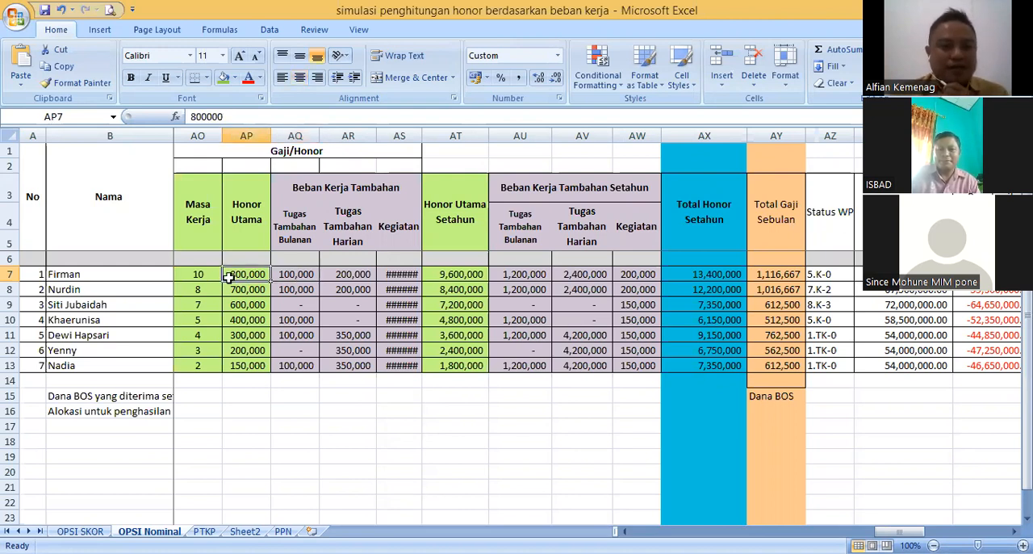
# - Trace the first teacher's Masa Kerja and Honor Utama back to the entry in the Nama column
pyautogui.click(207, 275)
pyautogui.click(129, 275)
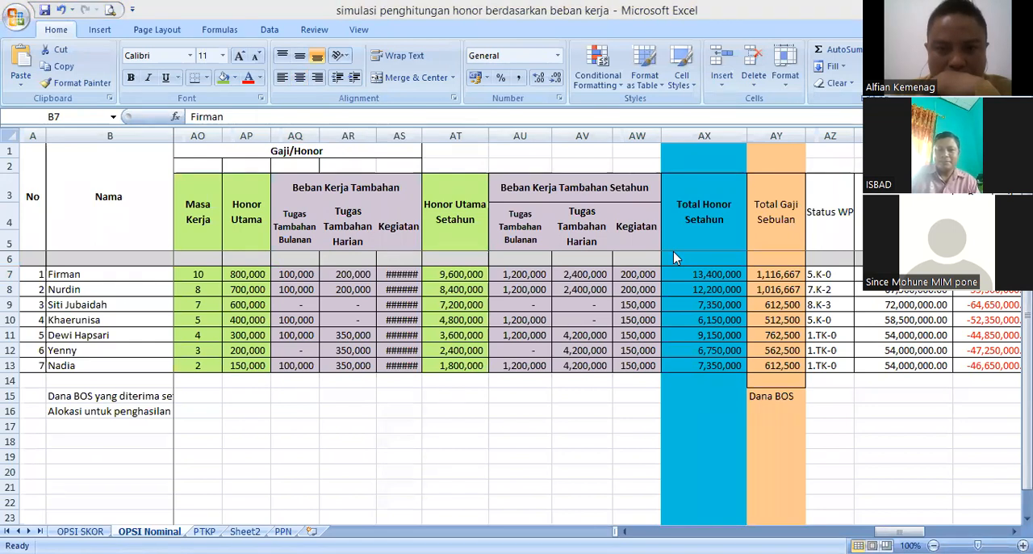
pyautogui.click(302, 289)
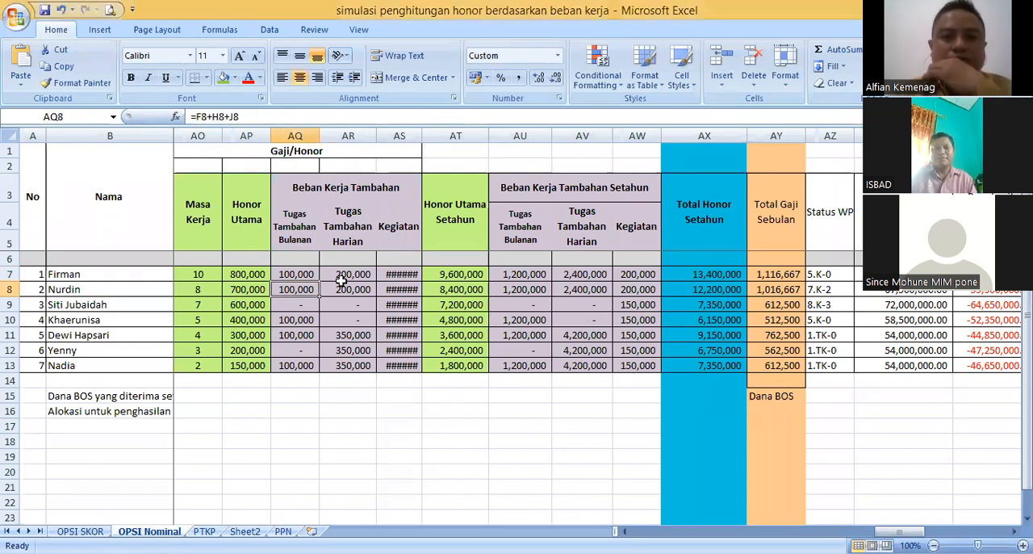
pyautogui.click(242, 274)
pyautogui.click(106, 275)
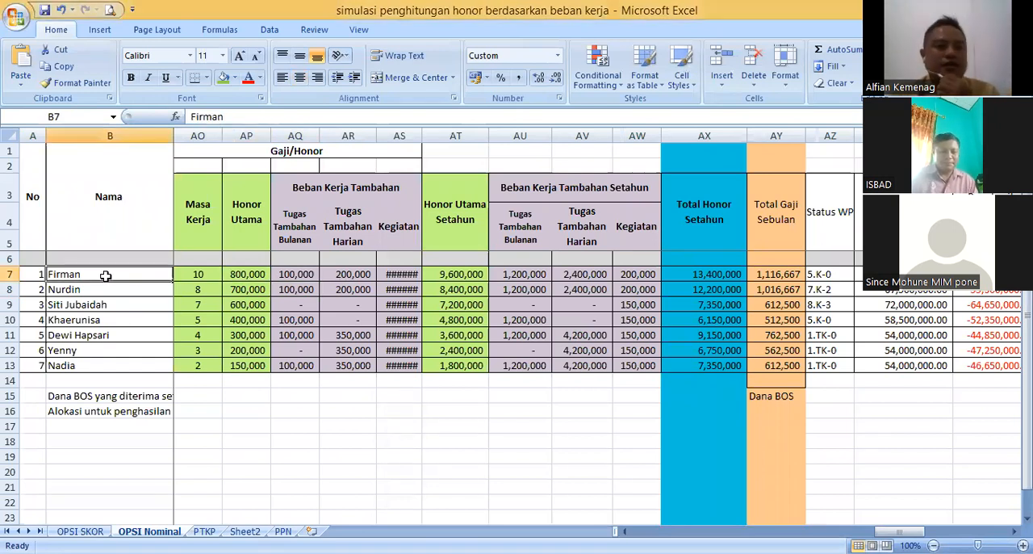
# - Highlight the first teacher's entire row 7 with a yellow fill
pyautogui.click(9, 274)
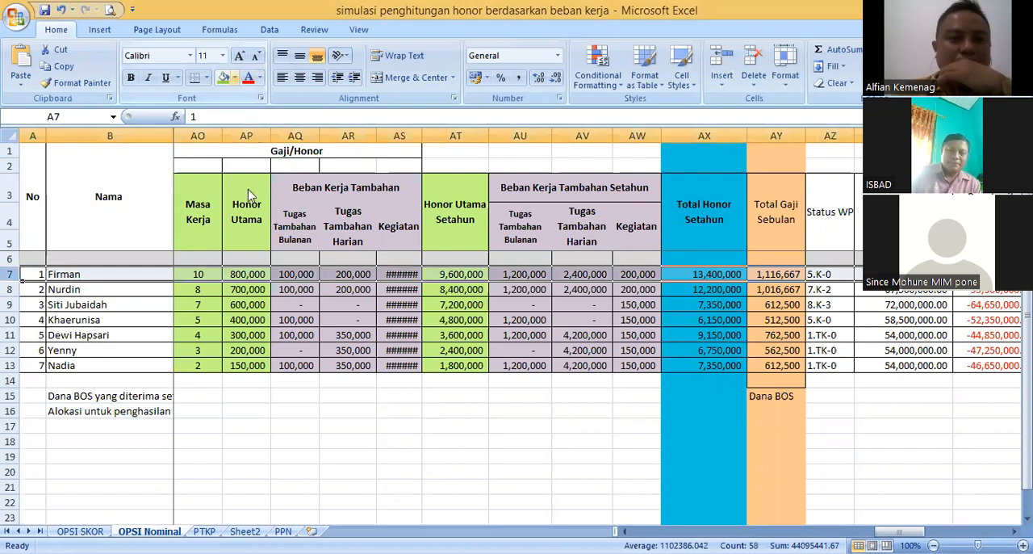
pyautogui.click(234, 78)
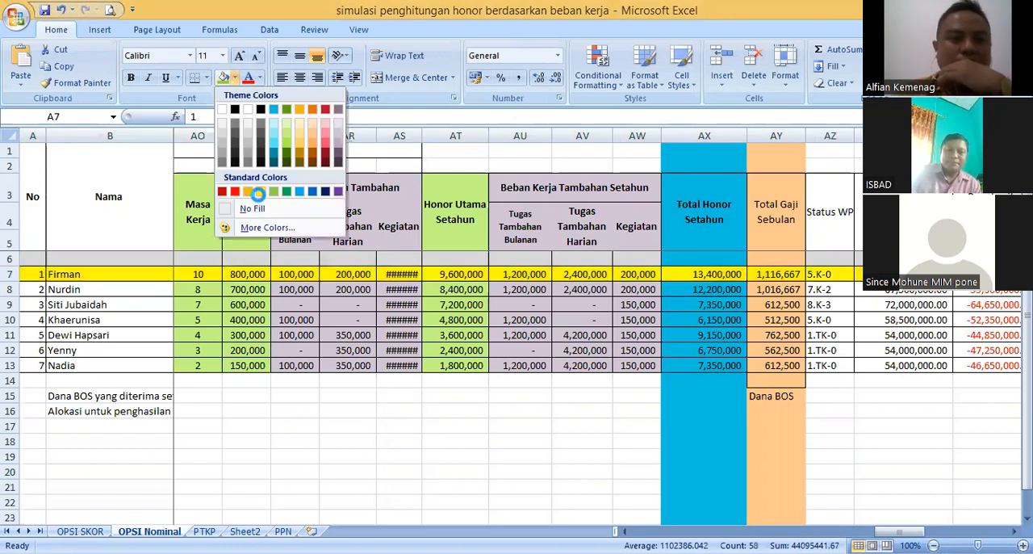
pyautogui.click(258, 194)
pyautogui.click(198, 287)
pyautogui.click(197, 274)
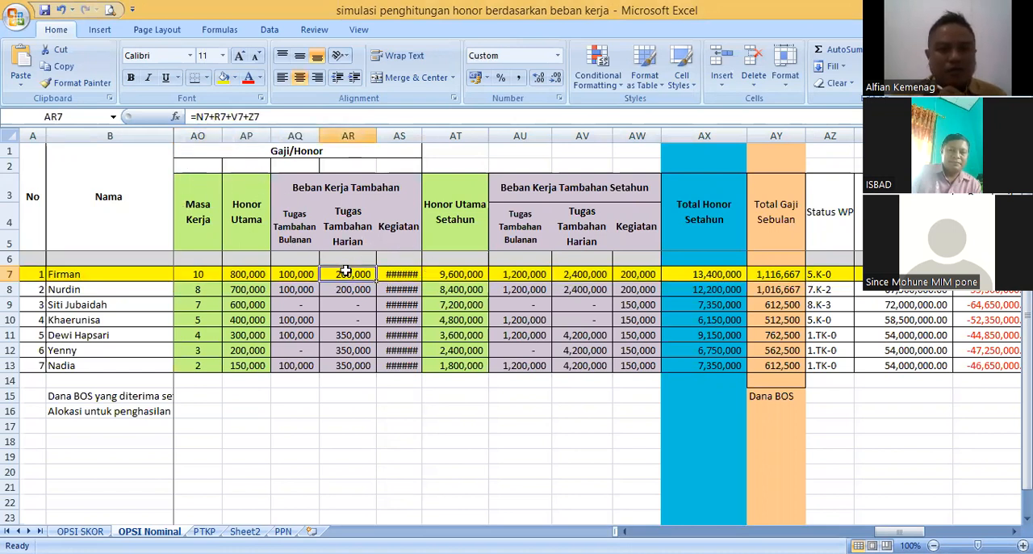
# - Compare the second teacher's Honor Utama with the highlighted row, and locate the first teacher's Tugas Utama entry in column C
pyautogui.click(165, 289)
pyautogui.click(230, 288)
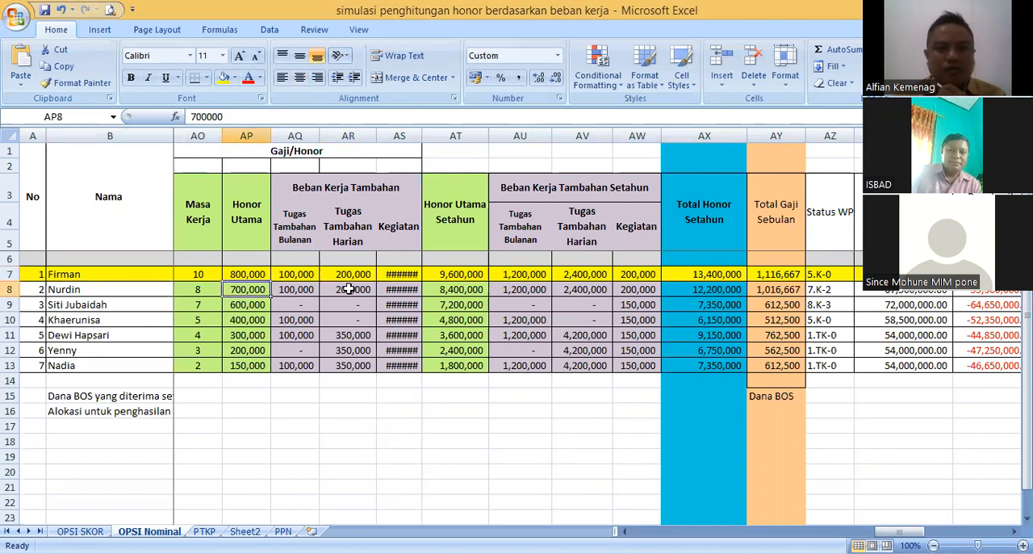
pyautogui.click(208, 275)
pyautogui.moveTo(171, 135); pyautogui.dragTo(184, 132)
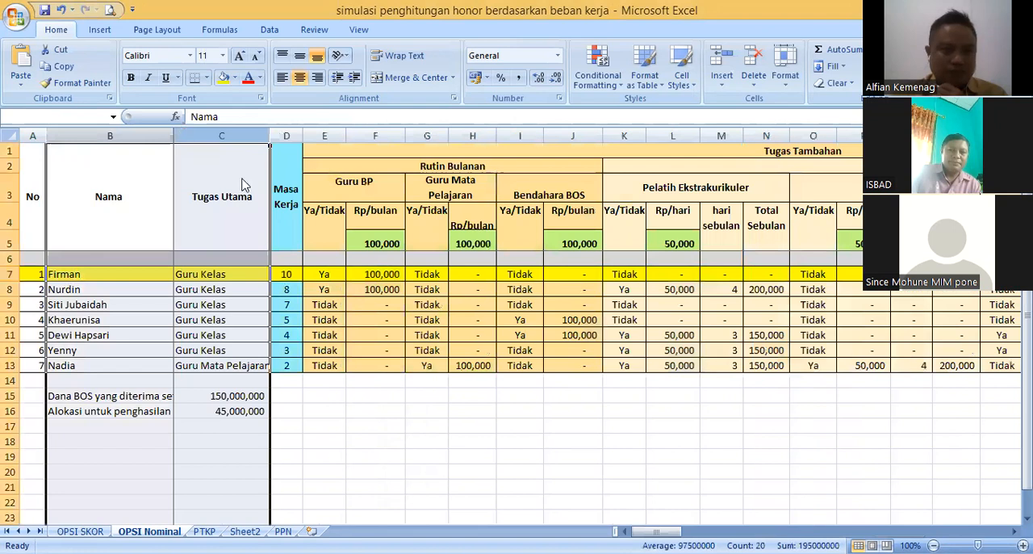
pyautogui.rightClick(186, 135)
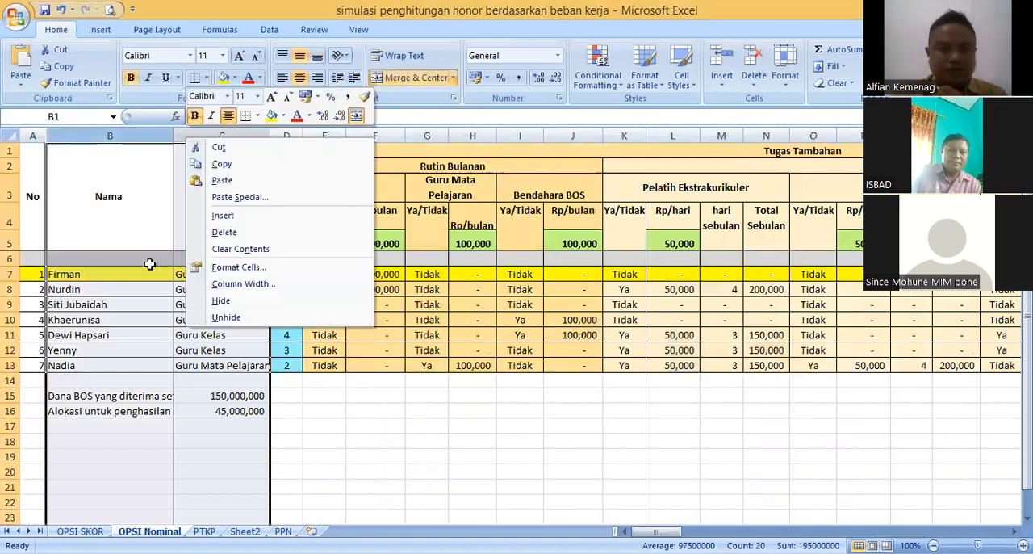
pyautogui.click(184, 274)
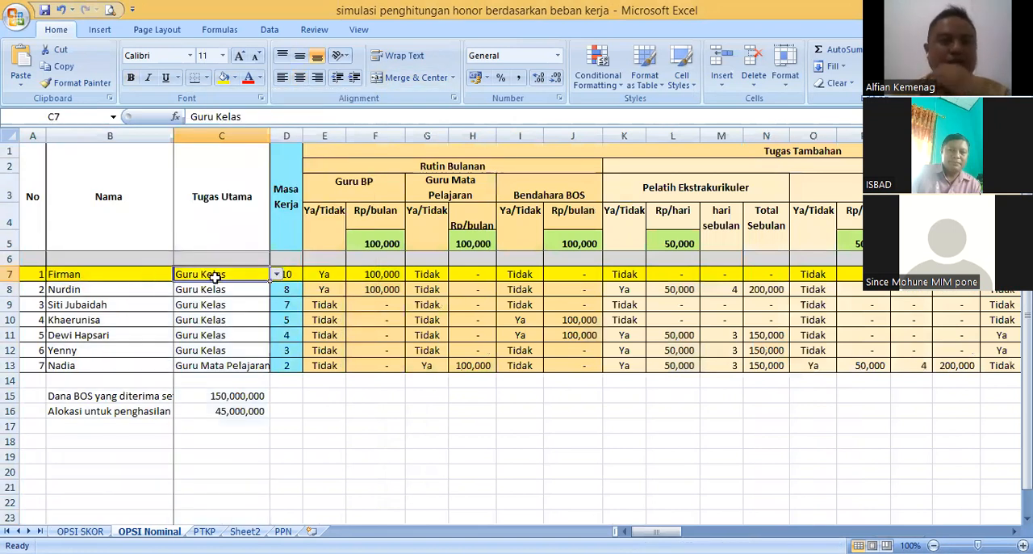
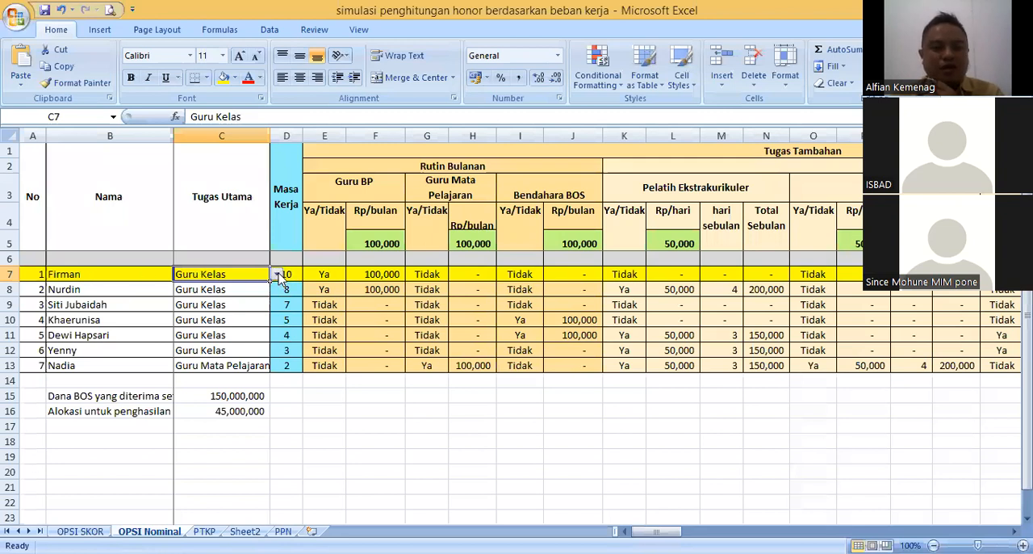
# - Set the first teacher's Tugas Utama to Guru Mata Pelajaran and the Masa Kerja in the same row to 4
pyautogui.click(251, 297)
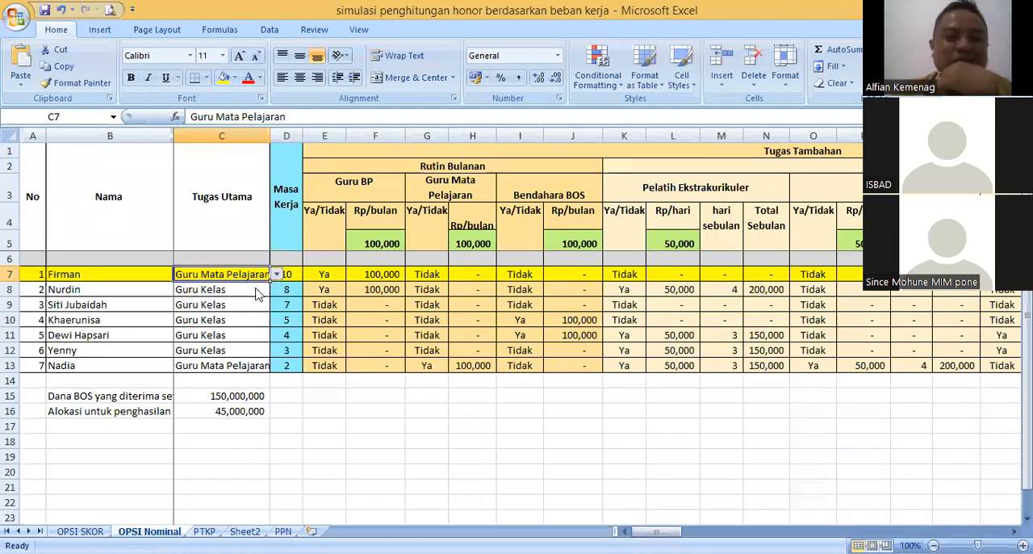
pyautogui.hotkey('ctrl', 'z')
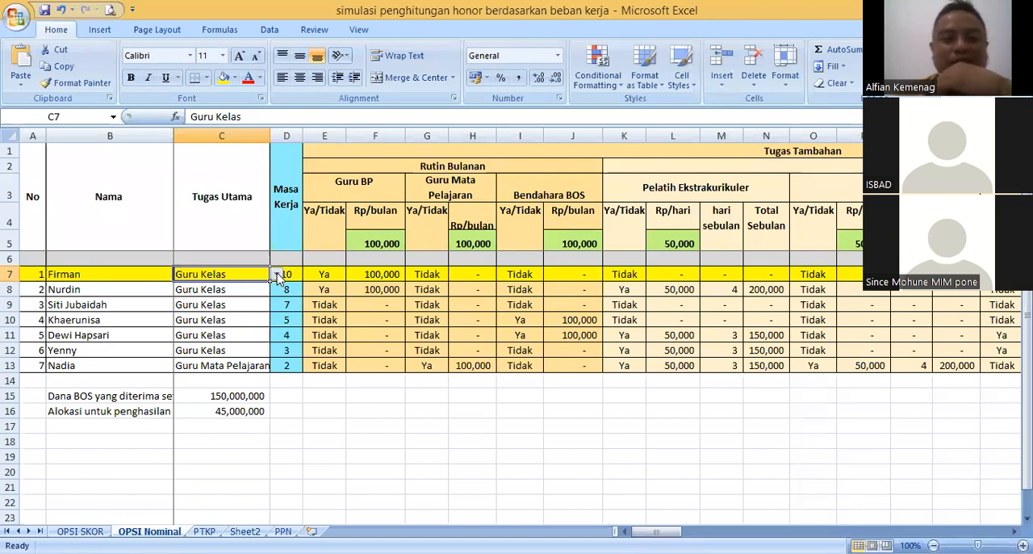
pyautogui.click(276, 276)
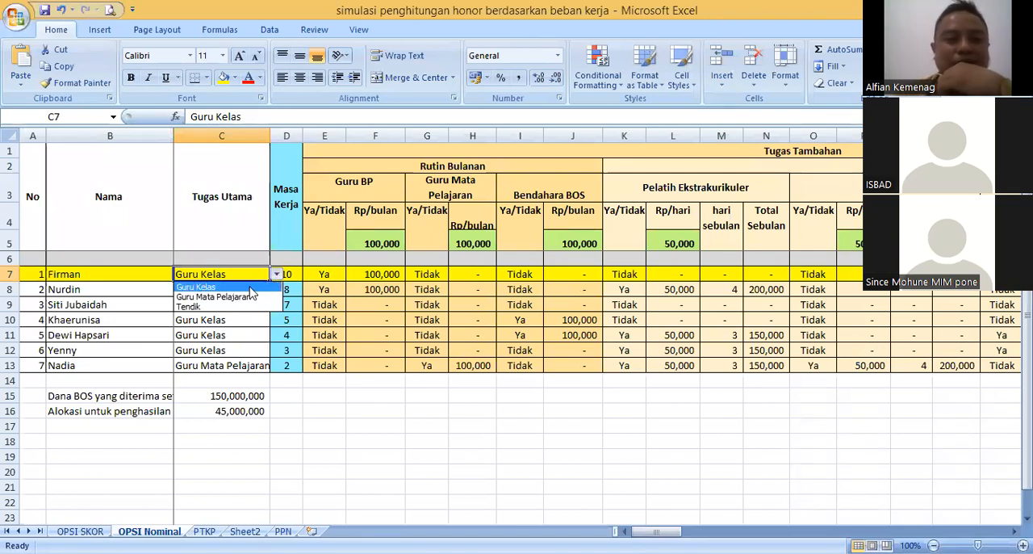
pyautogui.click(199, 289)
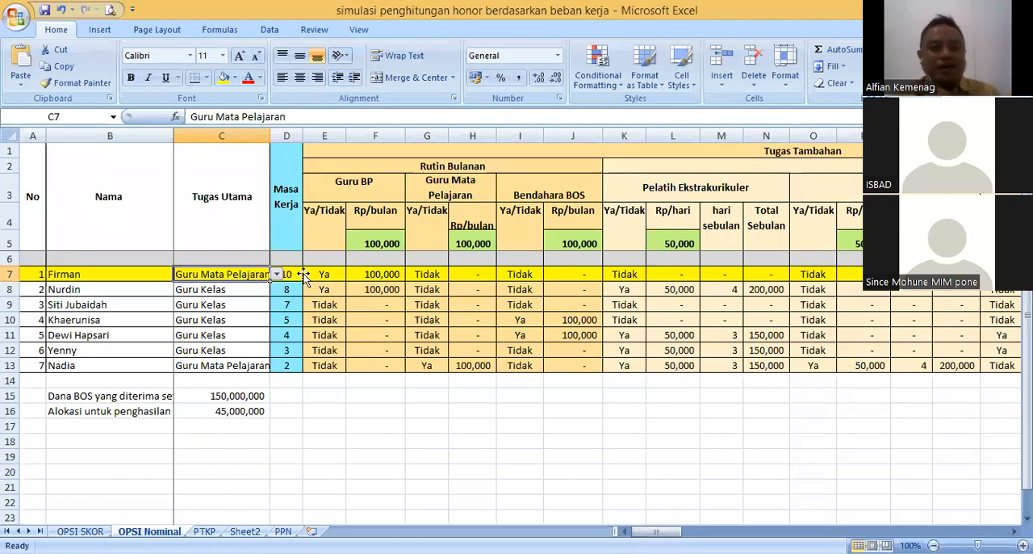
pyautogui.click(297, 275)
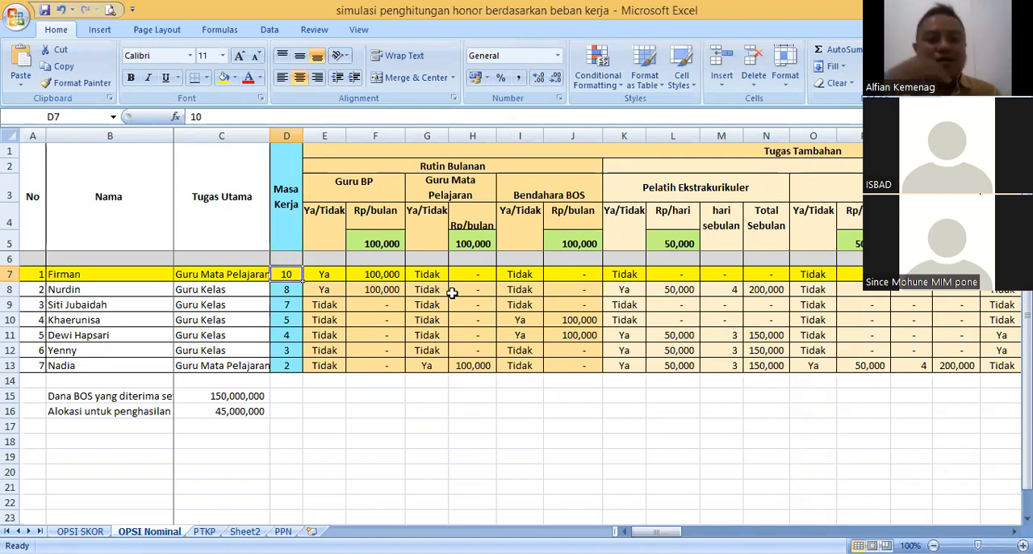
pyautogui.write('4')
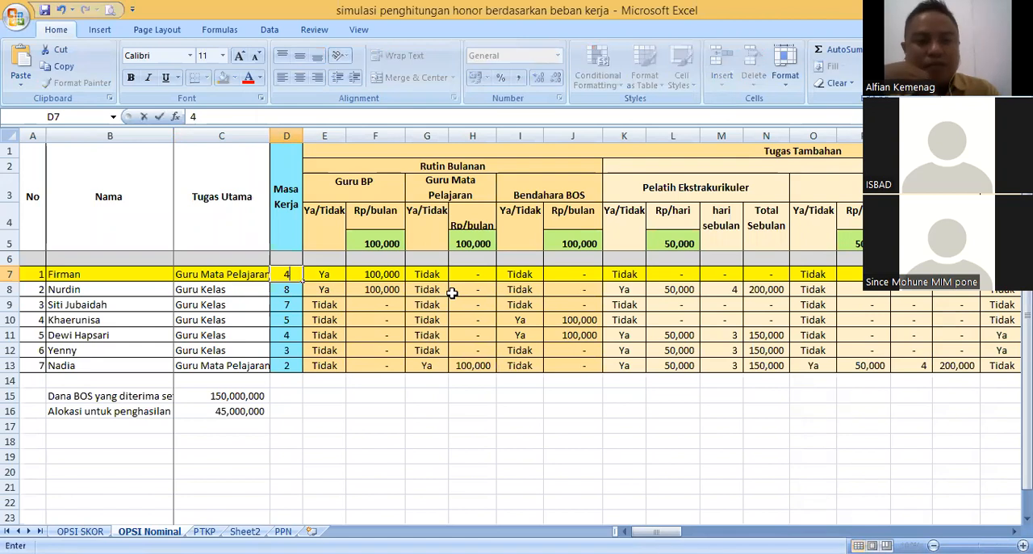
pyautogui.press('Tab')
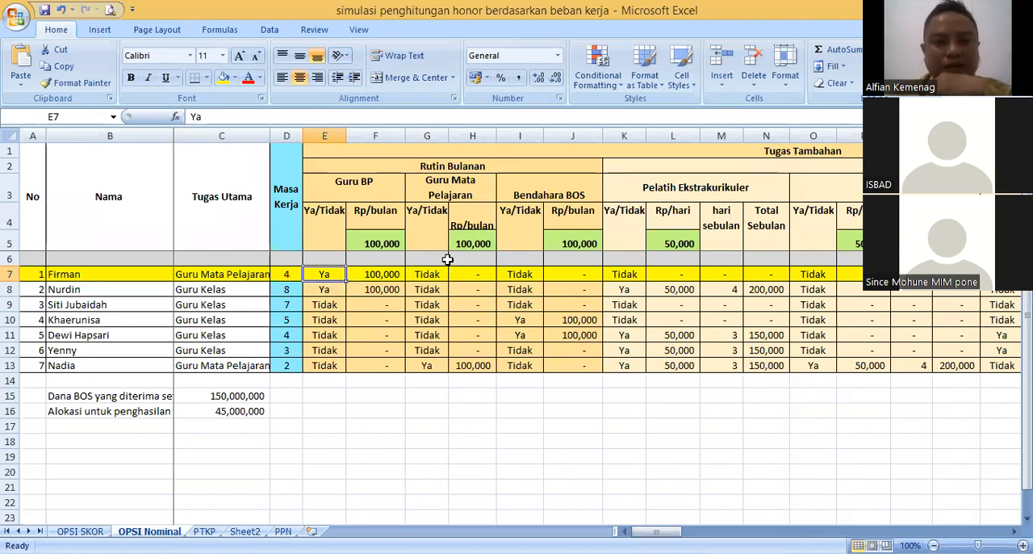
# - Correct the Guru BP heading under Rutin Bulanan so that it reads Guru BK
pyautogui.click(372, 191)
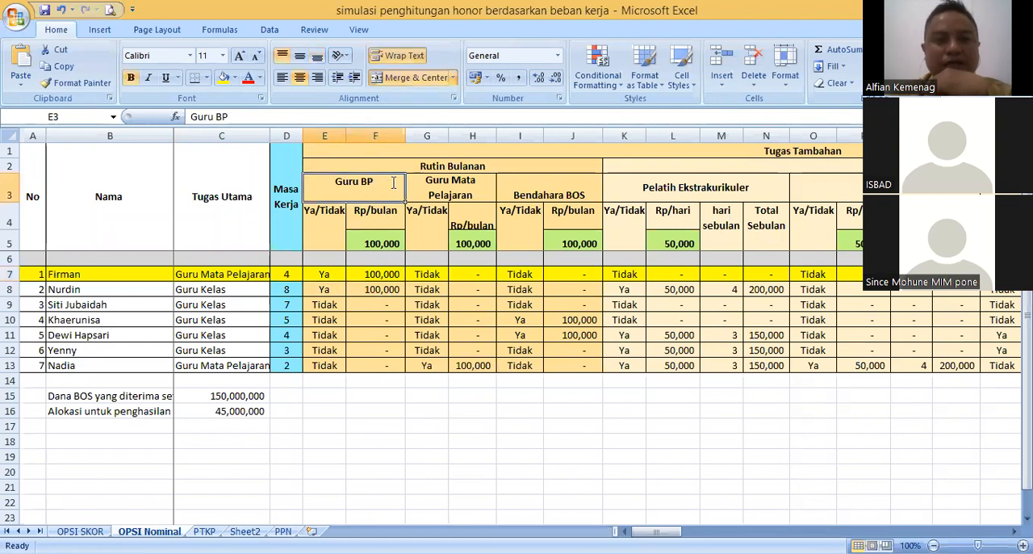
pyautogui.doubleClick(394, 182)
pyautogui.press('BackSpace')
pyautogui.write('K')
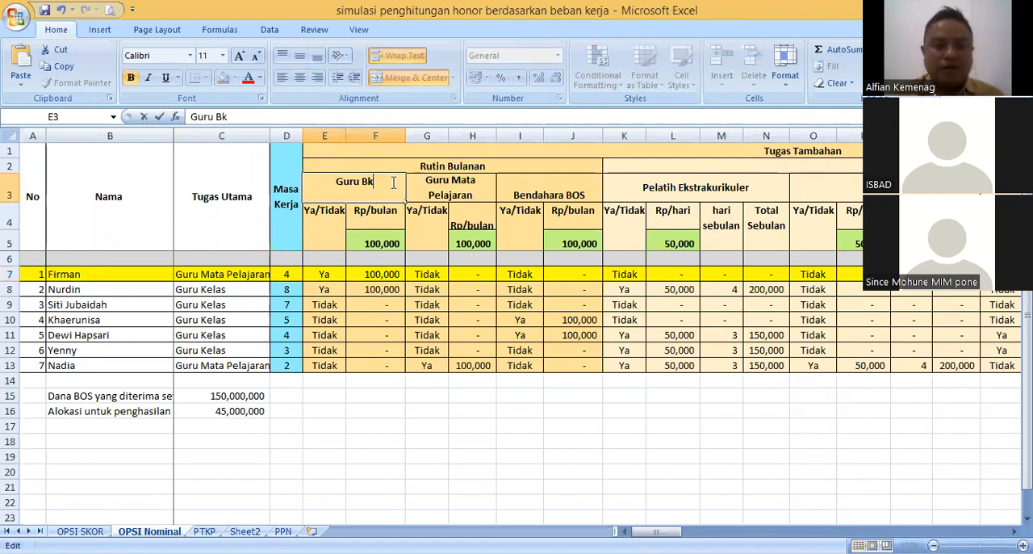
pyautogui.press('Return')
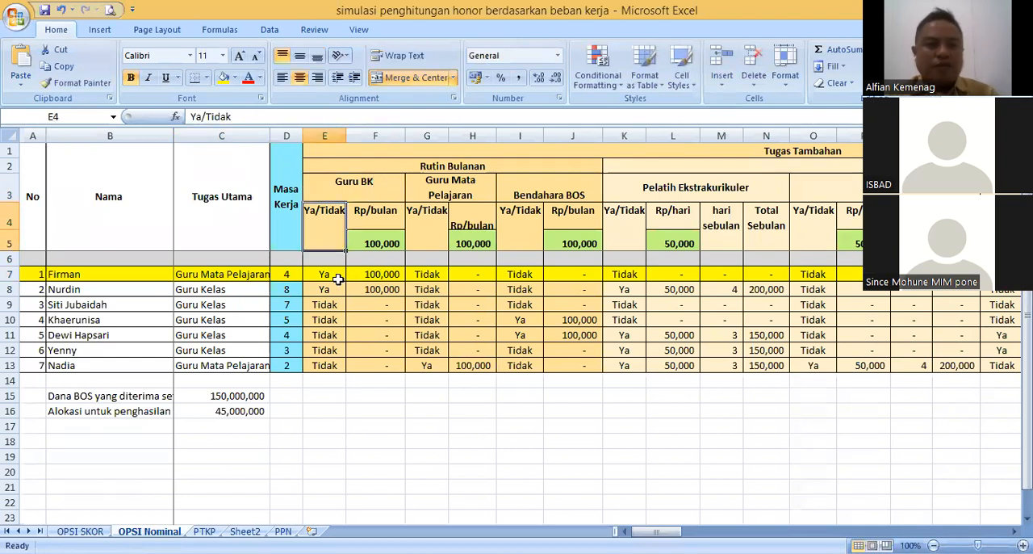
# - Set the first teacher's Guru BK entry in cell E7 to Tidak
pyautogui.press('Down')
pyautogui.press('Down')
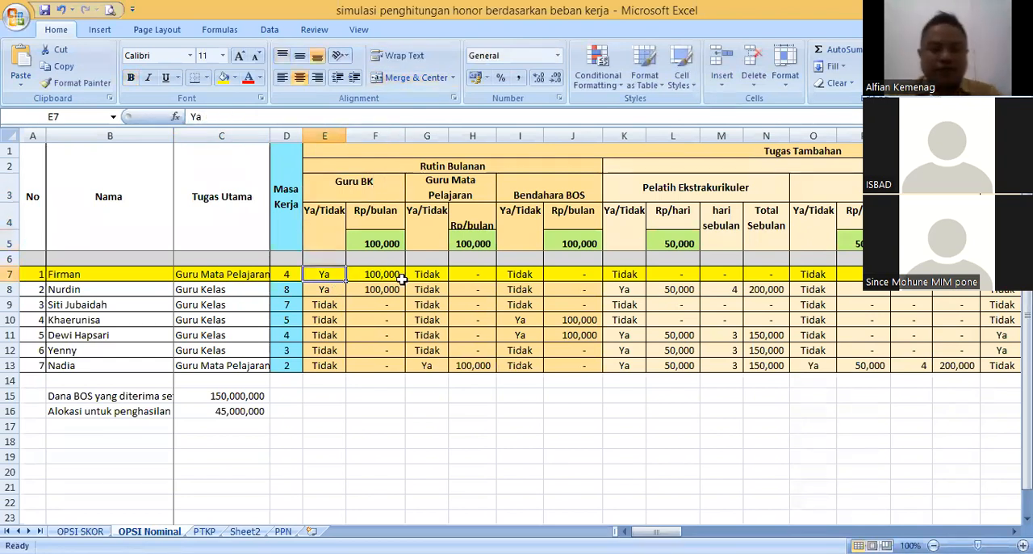
pyautogui.write('Ti')
pyautogui.press('Return')
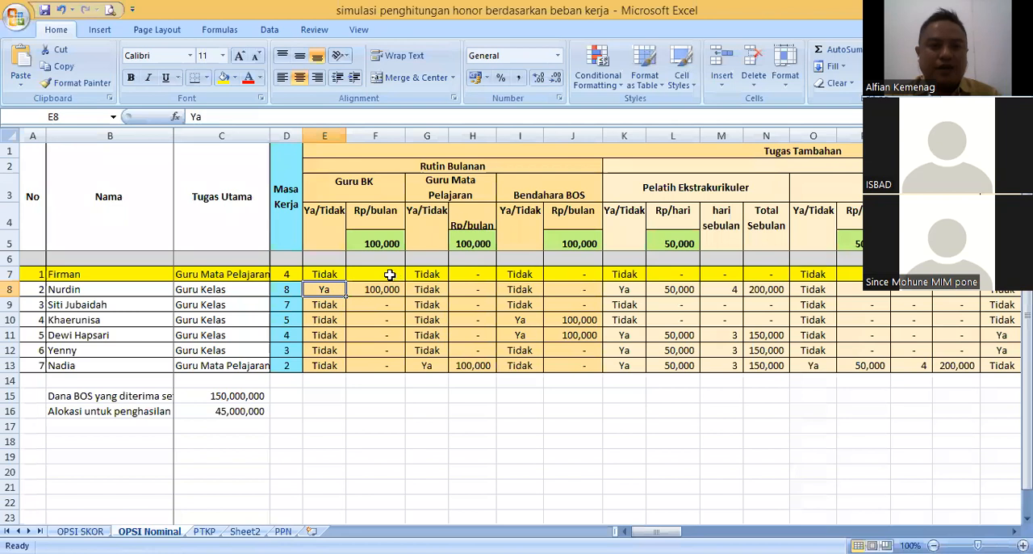
# - Set the first teacher's additional-duty entry for Guru Mata Pelajaran in cell G7 to Ya
pyautogui.press('Right')
pyautogui.press('Right')
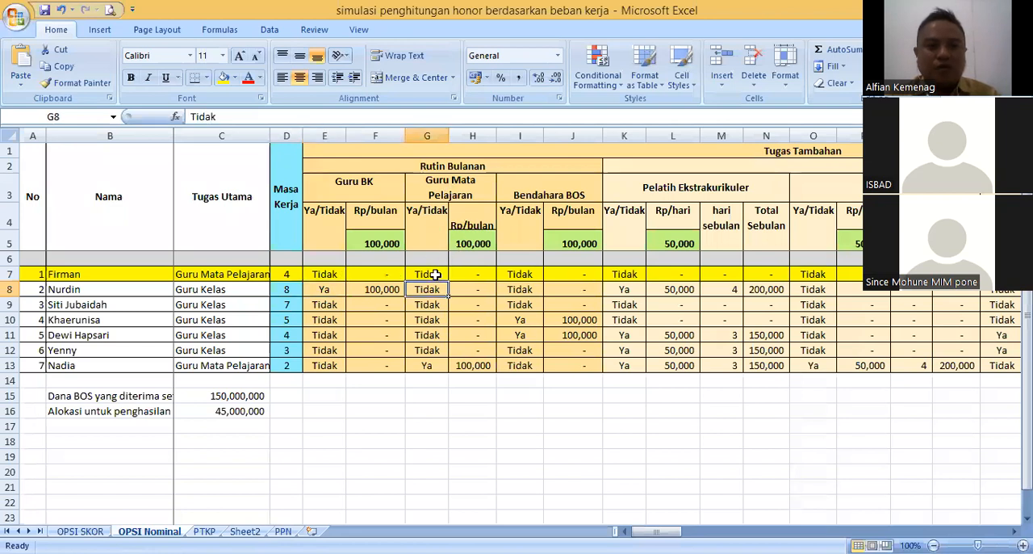
pyautogui.click(481, 274)
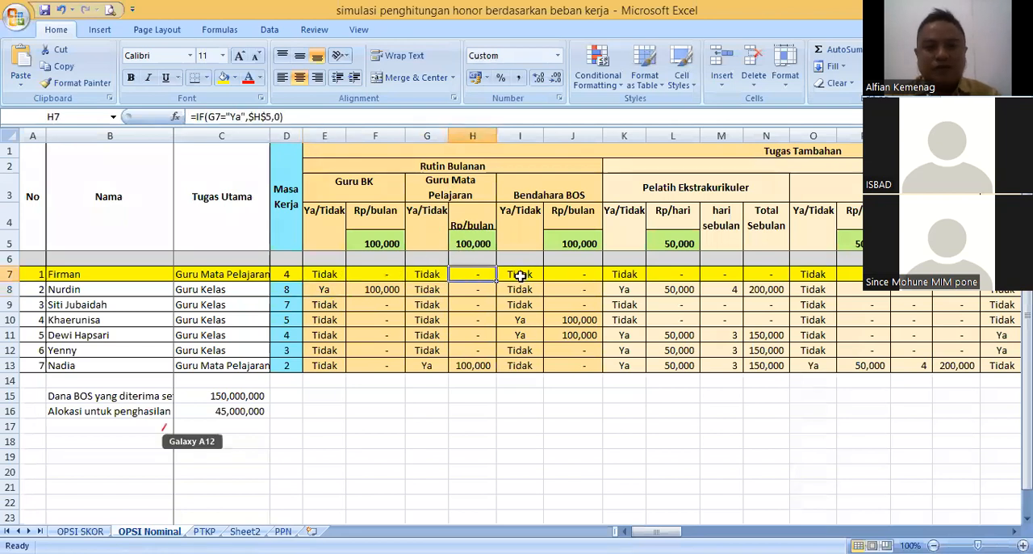
pyautogui.click(110, 275)
pyautogui.press('Right')
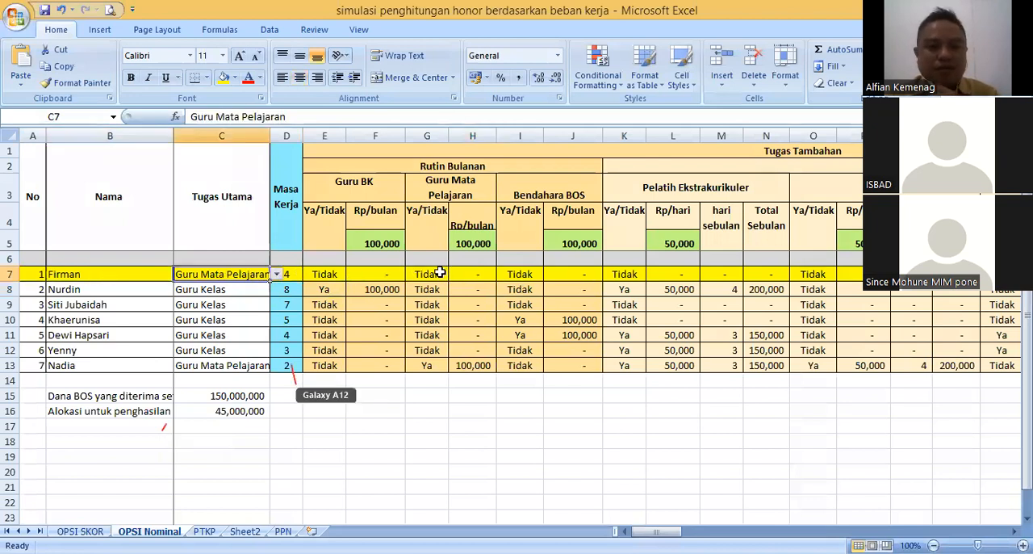
pyautogui.click(439, 272)
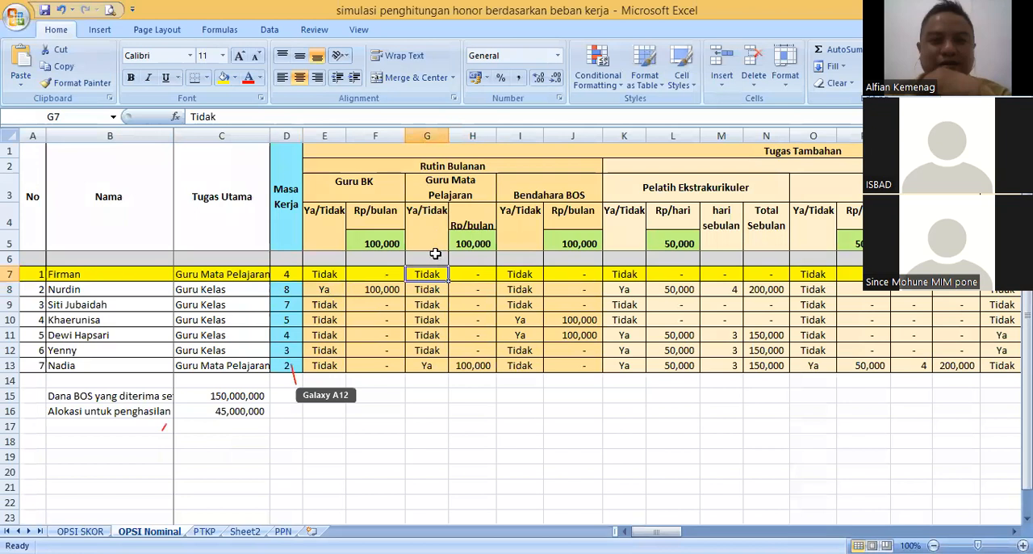
pyautogui.write('Ya')
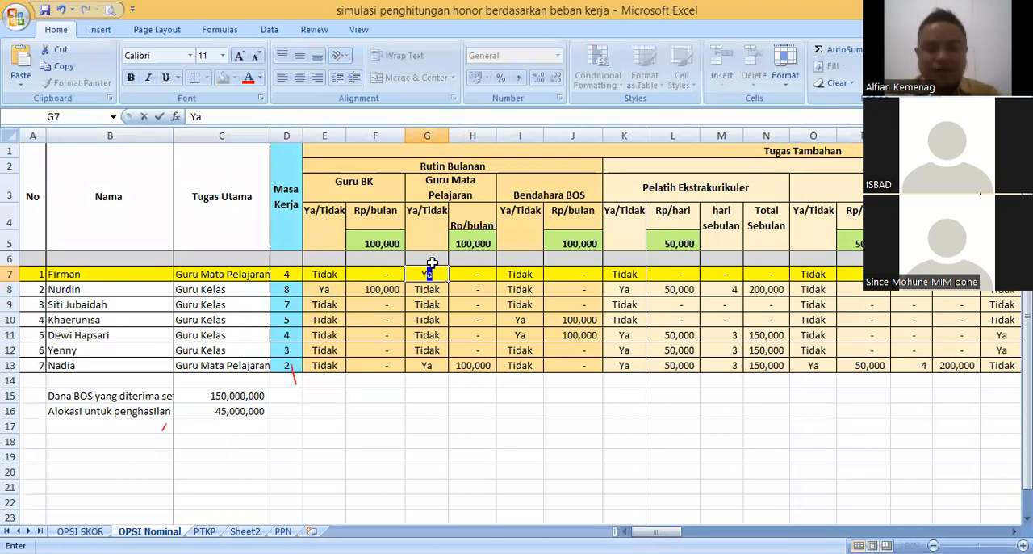
pyautogui.press('Return')
# - Compare the first teacher's Tugas Utama with the Guru Mata Pelajaran additional duty, its monthly rate in H5 and the amount formula in H7
pyautogui.click(232, 275)
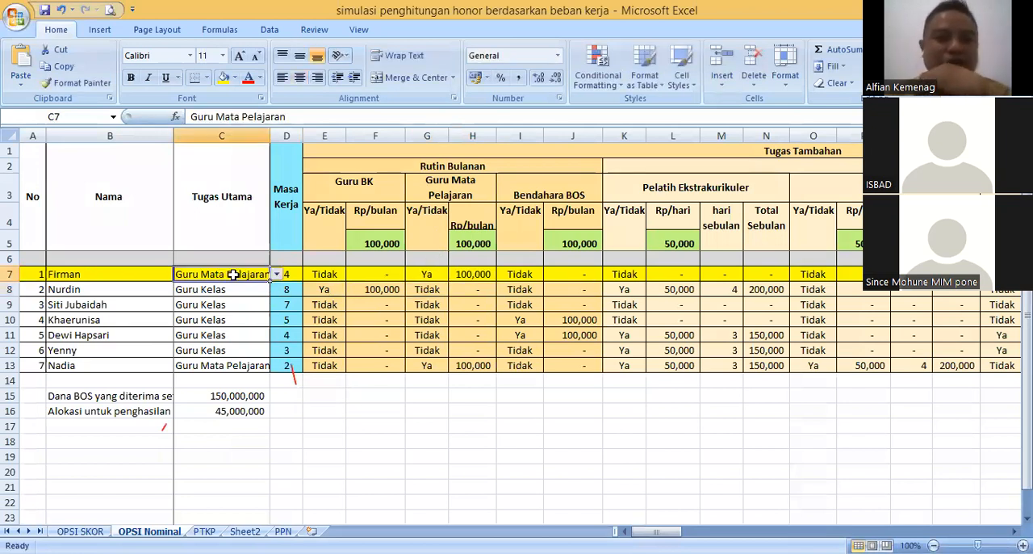
pyautogui.click(135, 275)
pyautogui.press('Right')
pyautogui.click(138, 276)
pyautogui.click(193, 274)
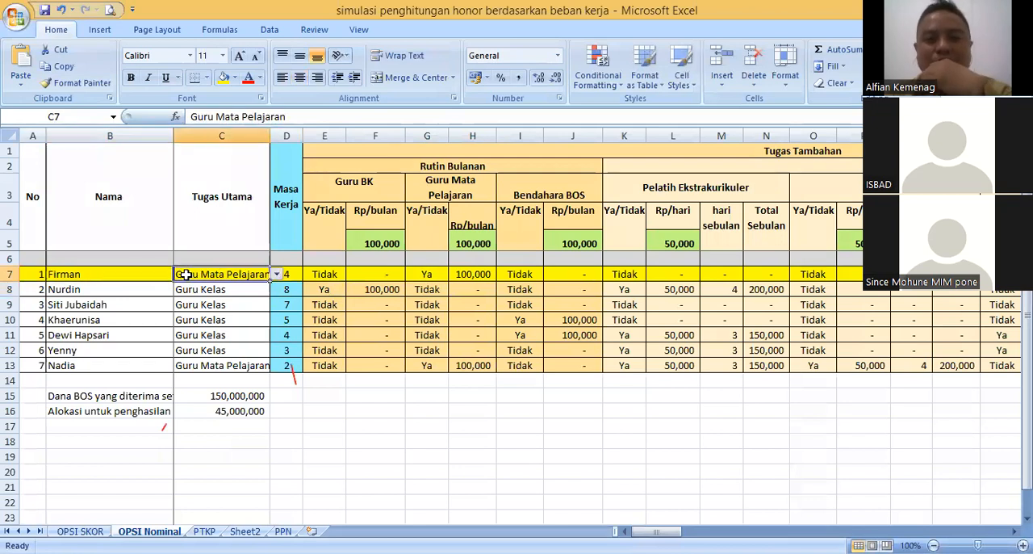
pyautogui.click(430, 274)
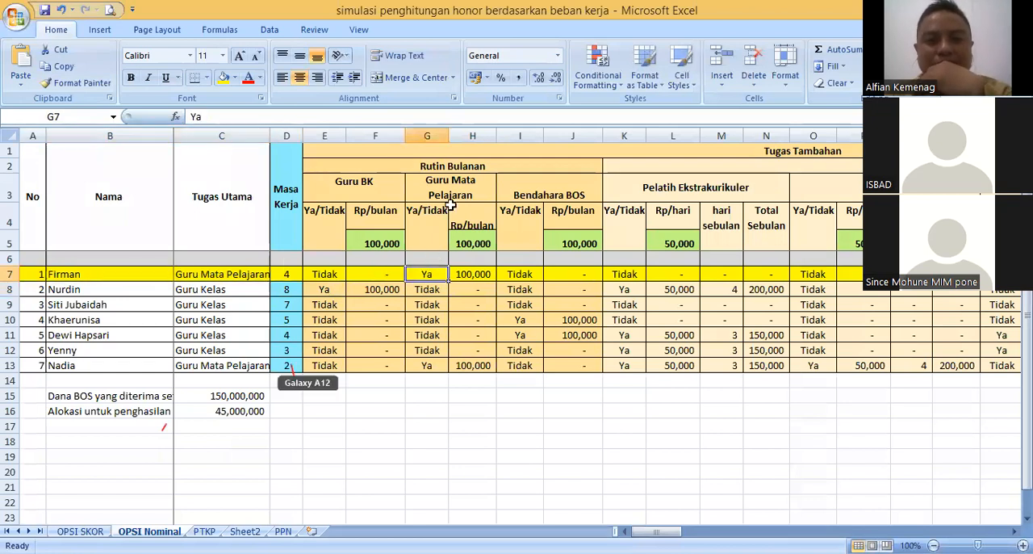
pyautogui.click(449, 198)
pyautogui.click(429, 272)
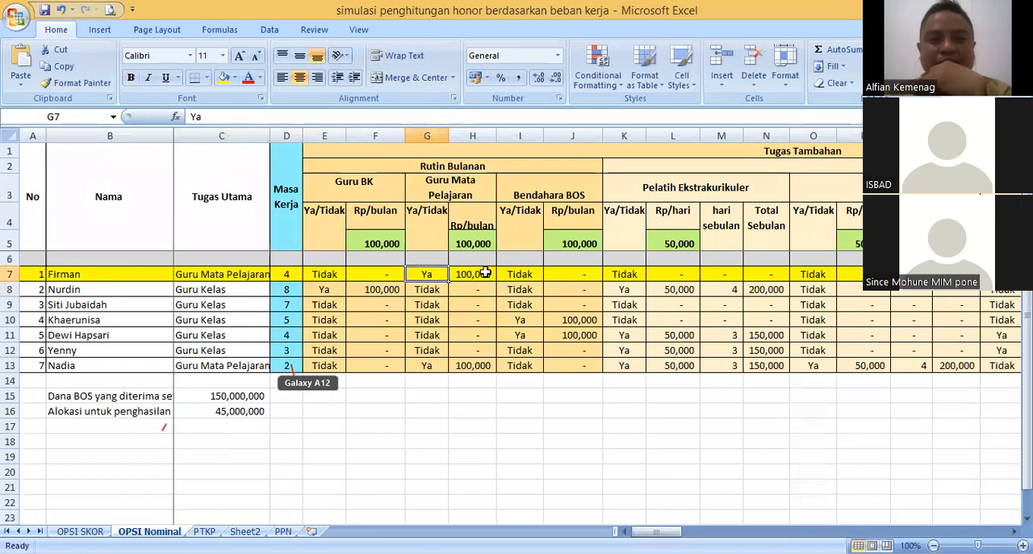
pyautogui.click(484, 273)
pyautogui.click(476, 244)
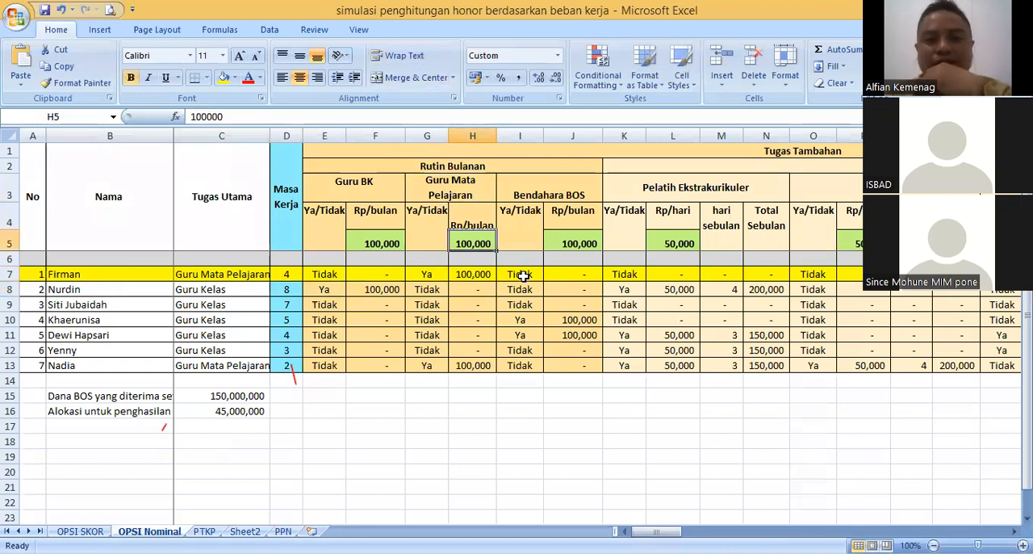
pyautogui.press('Down')
pyautogui.press('Down')
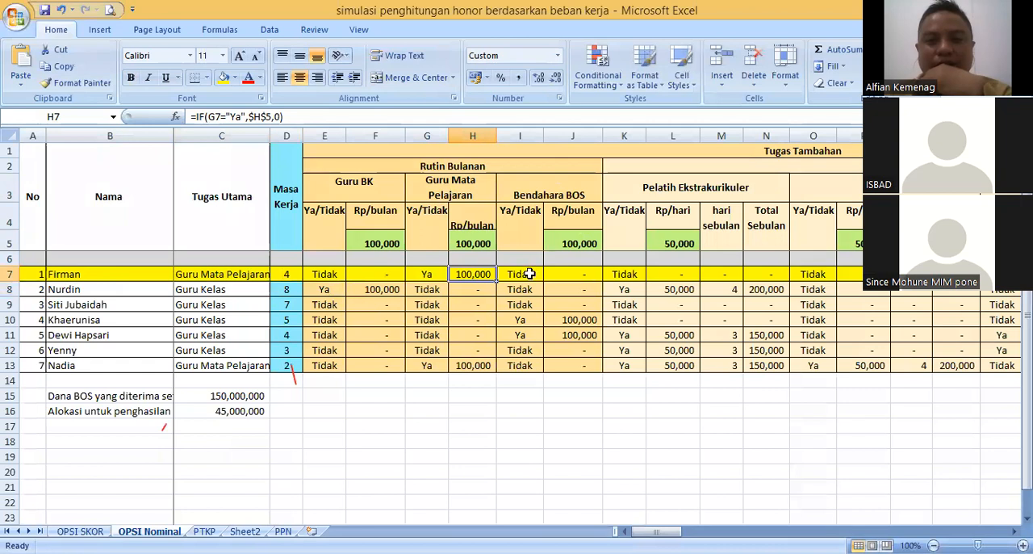
# - Check the first teacher's Bendahara BOS and Pelatih Ekstrakurikuler entries in row 7
pyautogui.click(529, 274)
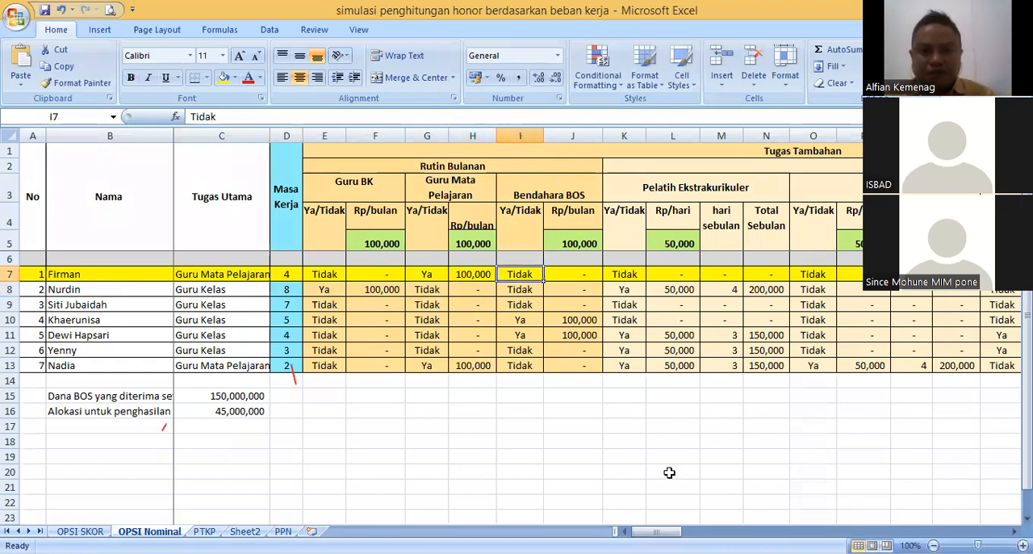
pyautogui.moveTo(656, 531); pyautogui.dragTo(682, 531)
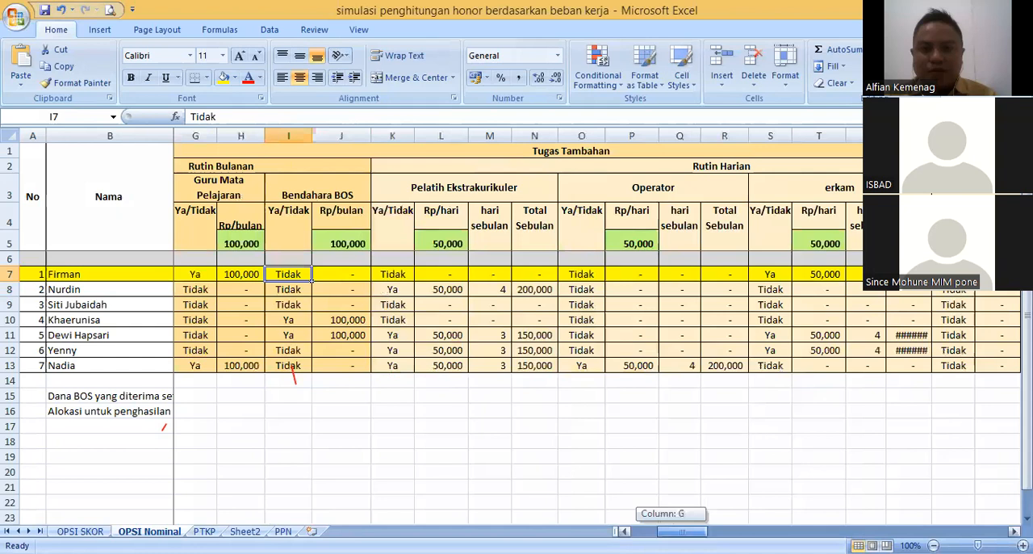
pyautogui.click(358, 270)
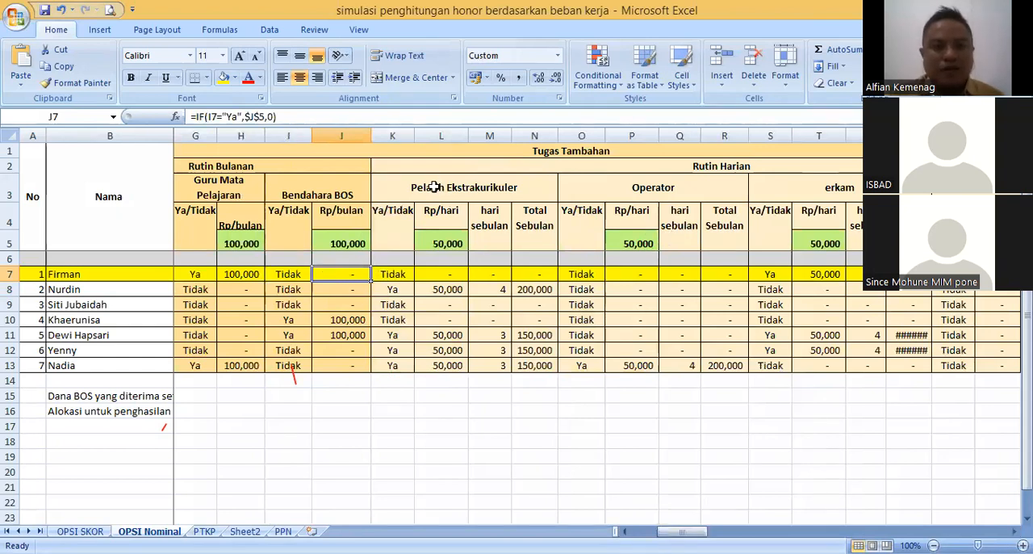
pyautogui.click(434, 187)
pyautogui.click(396, 275)
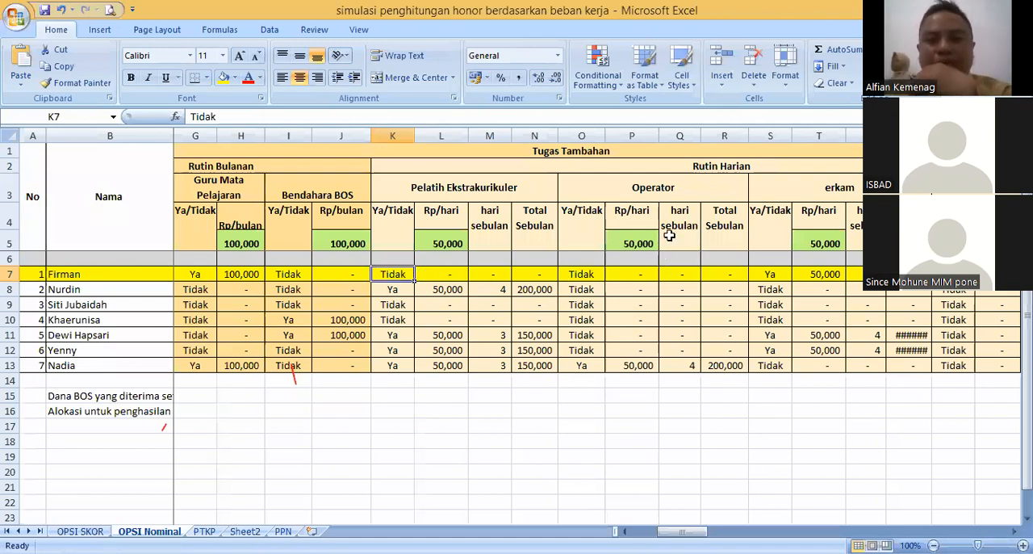
# - Set the first teacher's Operator entry in cell O7 to YA
pyautogui.click(589, 270)
pyautogui.write('Ya')
pyautogui.press('Return')
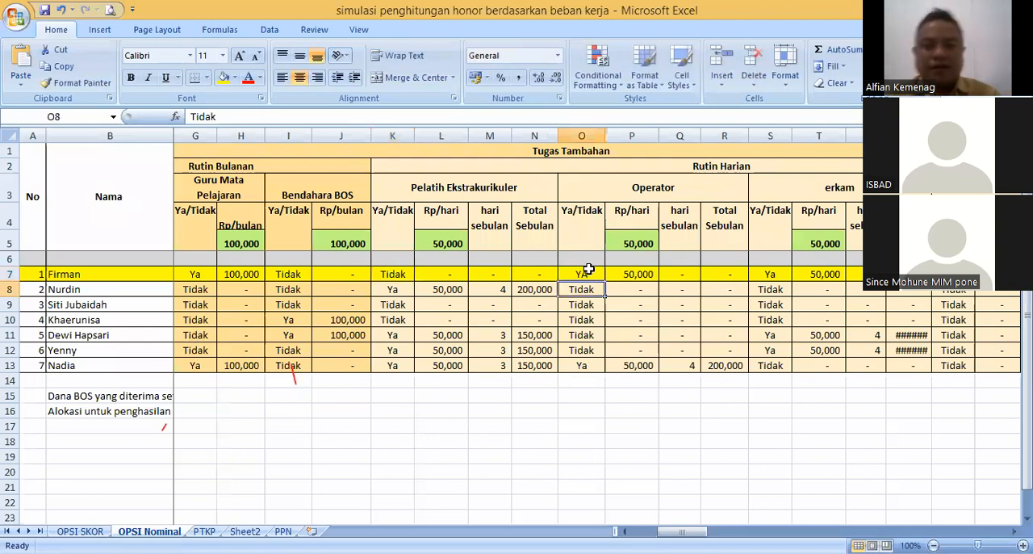
pyautogui.click(586, 274)
# - Set the Operator pay rate in cell P5 to 250000
pyautogui.click(641, 243)
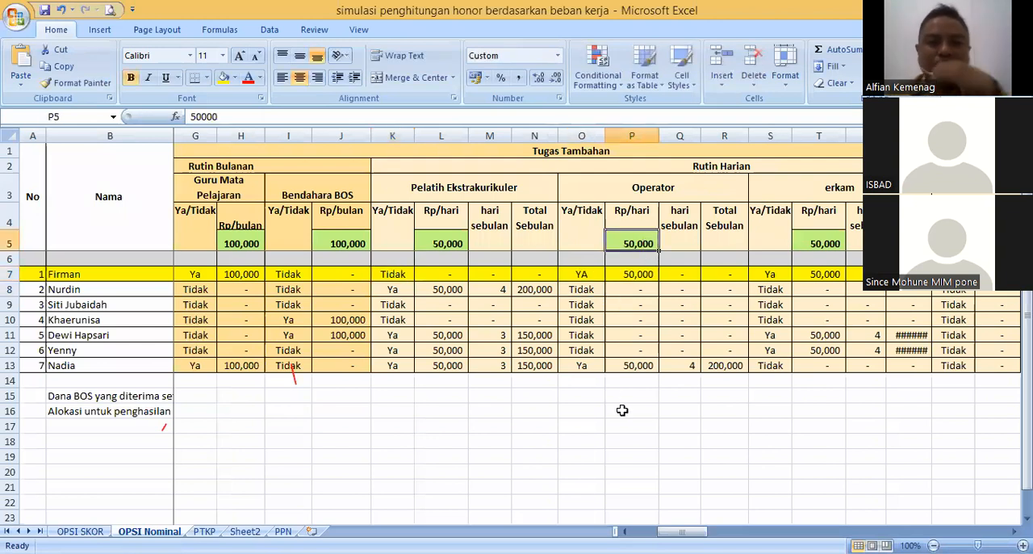
pyautogui.write('250000')
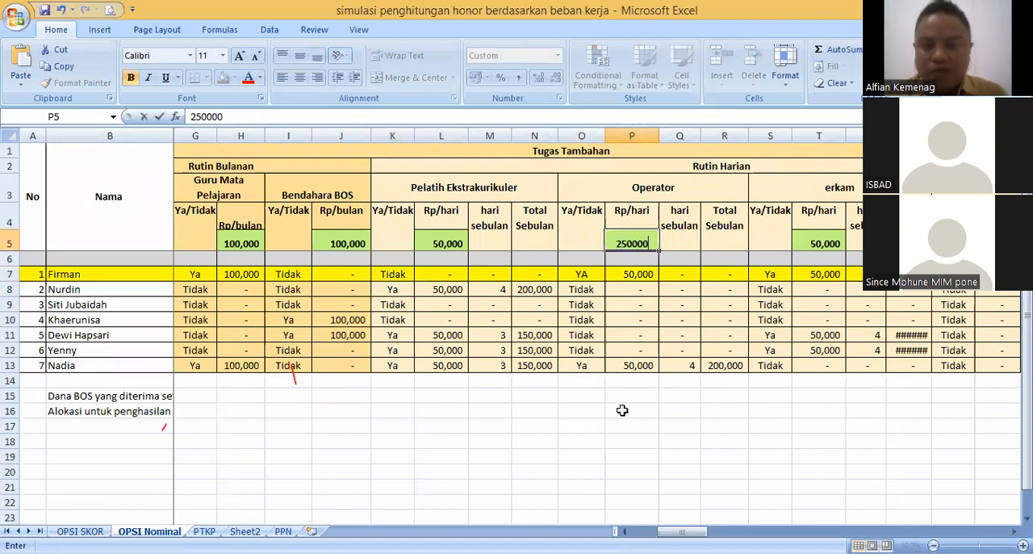
pyautogui.press('Return')
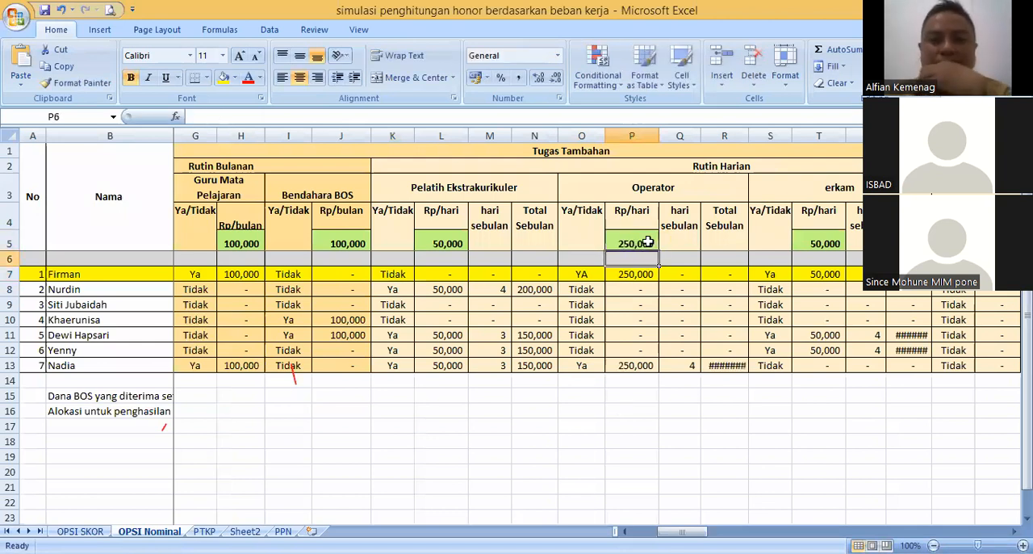
pyautogui.click(635, 218)
pyautogui.click(638, 242)
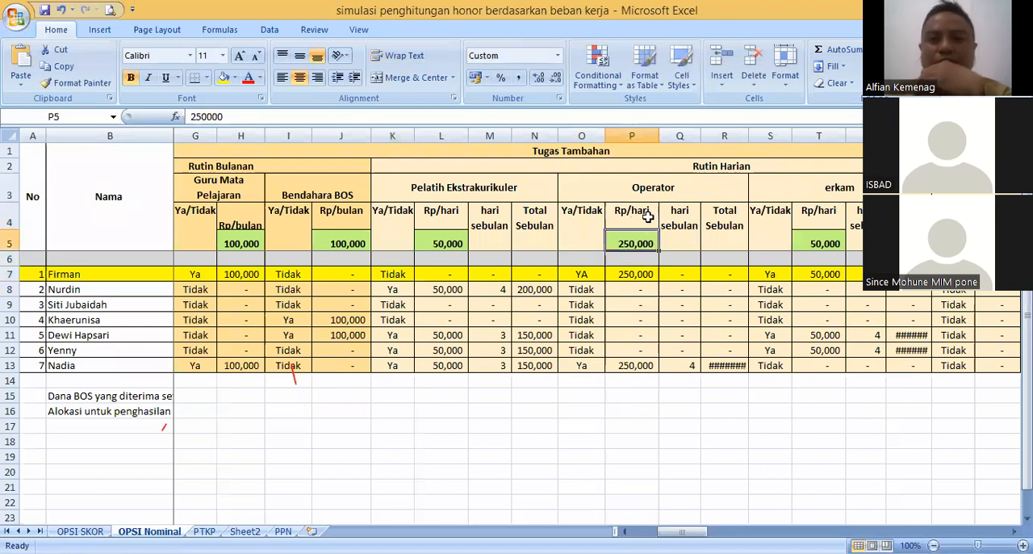
# - Change the Operator rate heading in cell P4 to Rp/bulan
pyautogui.doubleClick(647, 210)
pyautogui.press('BackSpace')
pyautogui.press('BackSpace')
pyautogui.press('BackSpace')
pyautogui.press('BackSpace')
pyautogui.write('BU')
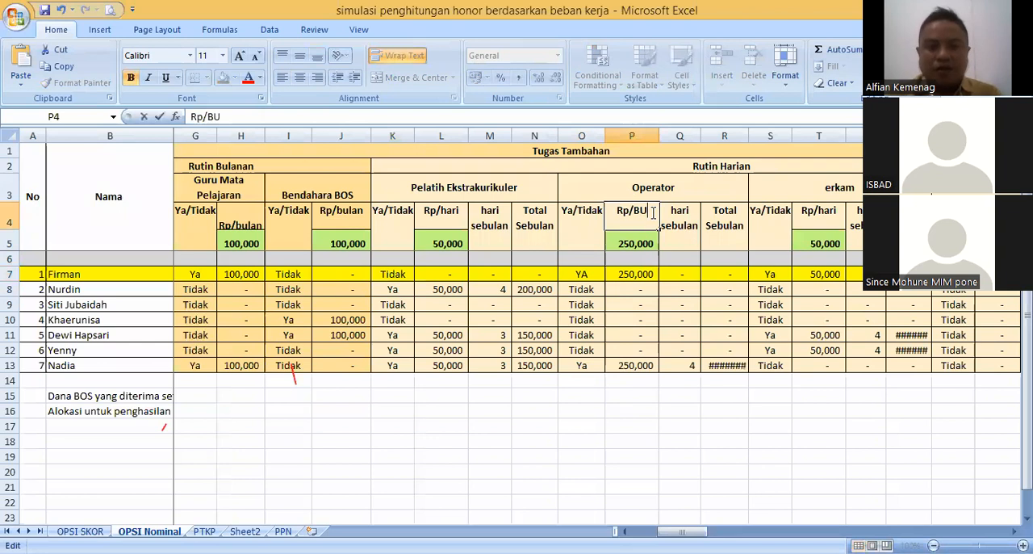
pyautogui.press('BackSpace')
pyautogui.press('BackSpace')
pyautogui.write('bulan')
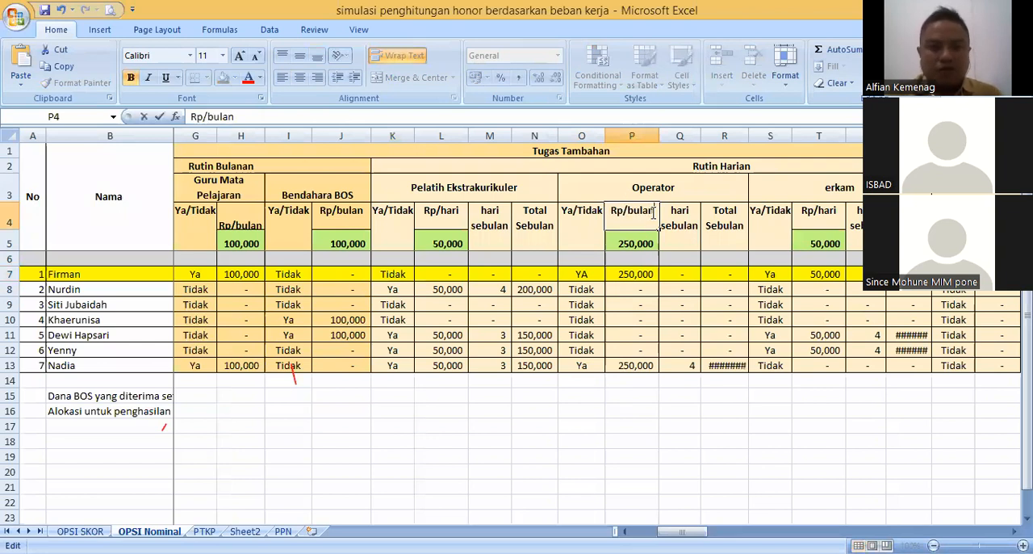
pyautogui.press('Return')
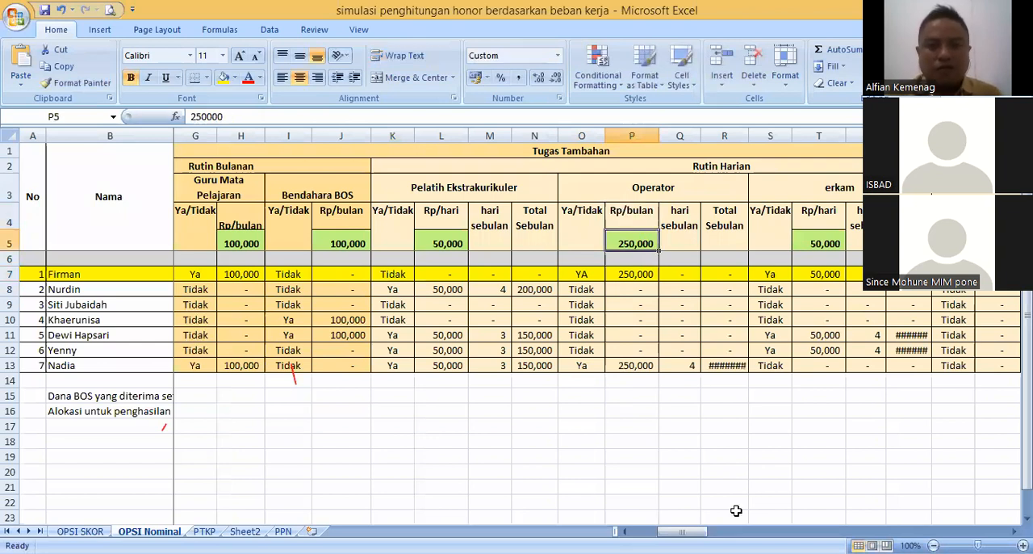
# - Change the Operator rate heading in cell P4 to Rp/hari
pyautogui.moveTo(682, 531); pyautogui.dragTo(657, 531)
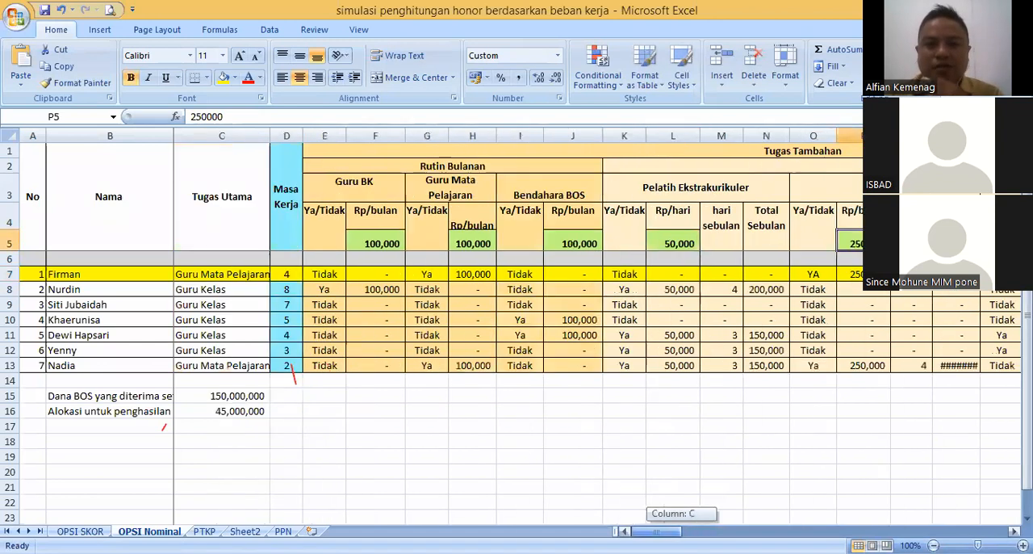
pyautogui.click(611, 172)
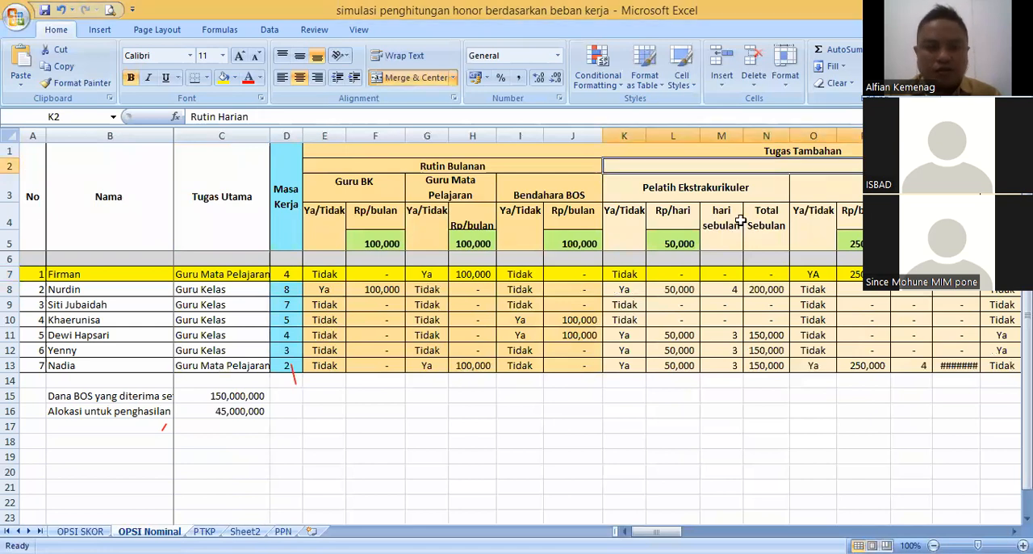
pyautogui.hscroll(5, 795, 466)
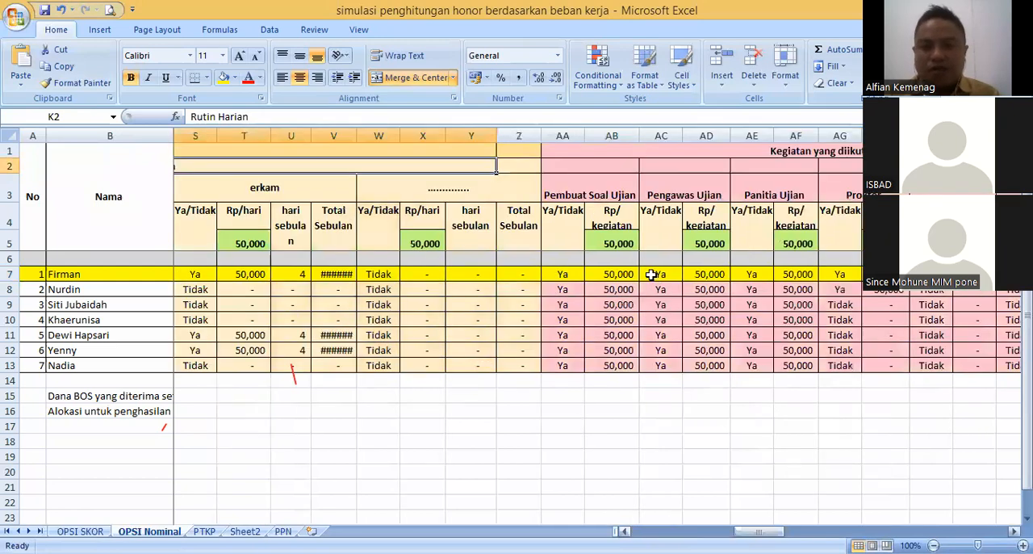
pyautogui.hscroll(-6, 733, 463)
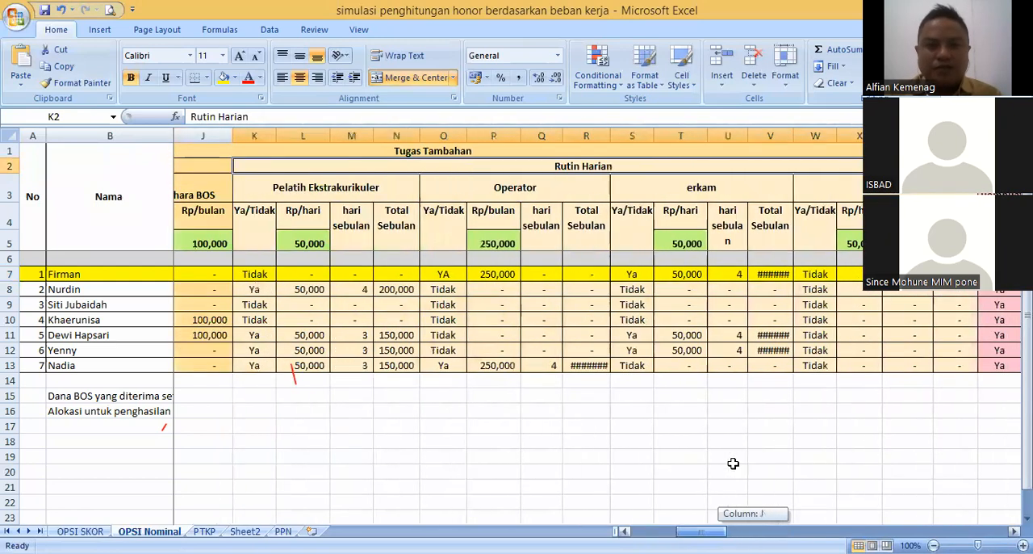
pyautogui.doubleClick(517, 213)
pyautogui.press('BackSpace')
pyautogui.press('BackSpace')
pyautogui.press('BackSpace')
pyautogui.press('BackSpace')
pyautogui.press('BackSpace')
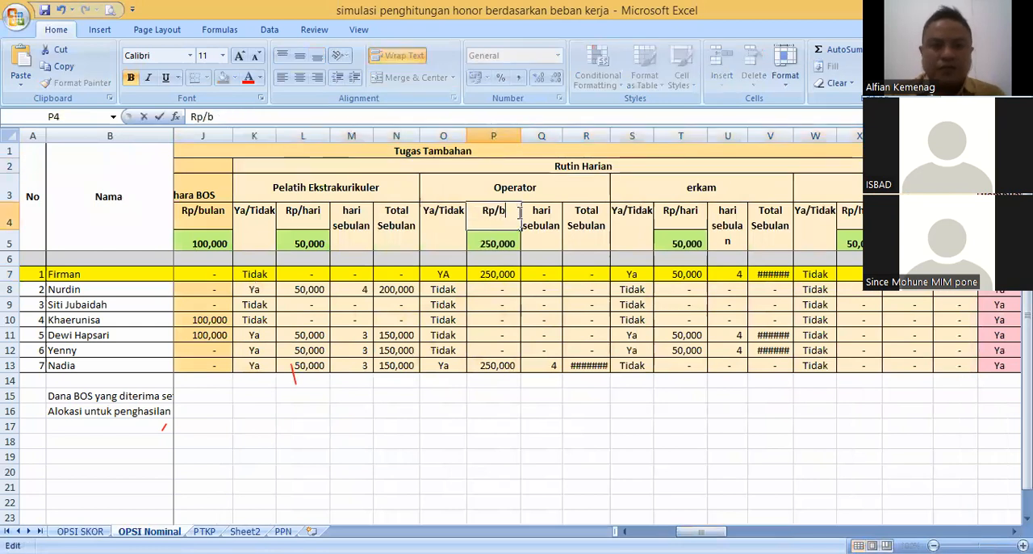
pyautogui.write('hari')
pyautogui.press('Return')
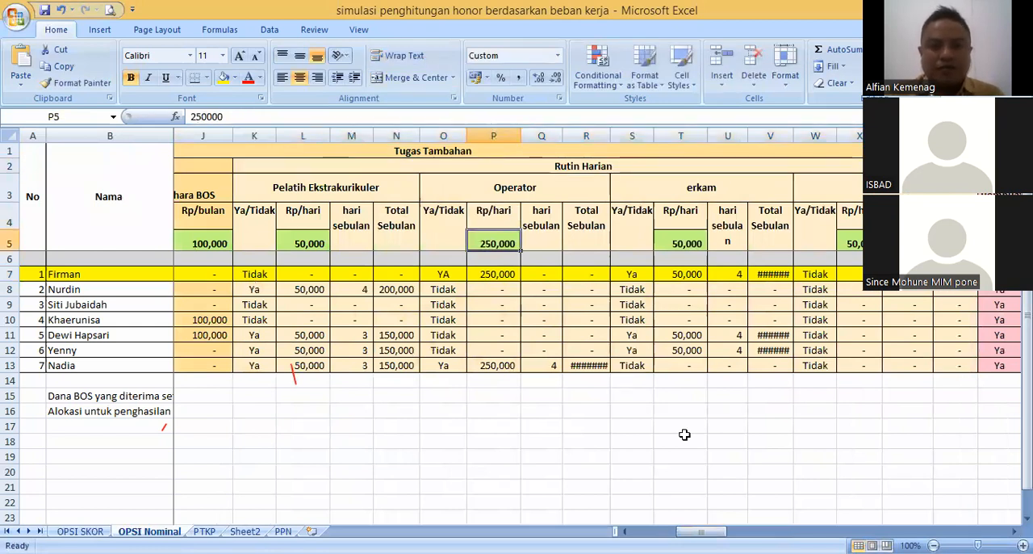
# - Set the first teacher's Operator entry in cell O7 to tidak
pyautogui.hscroll(-2, 684, 434)
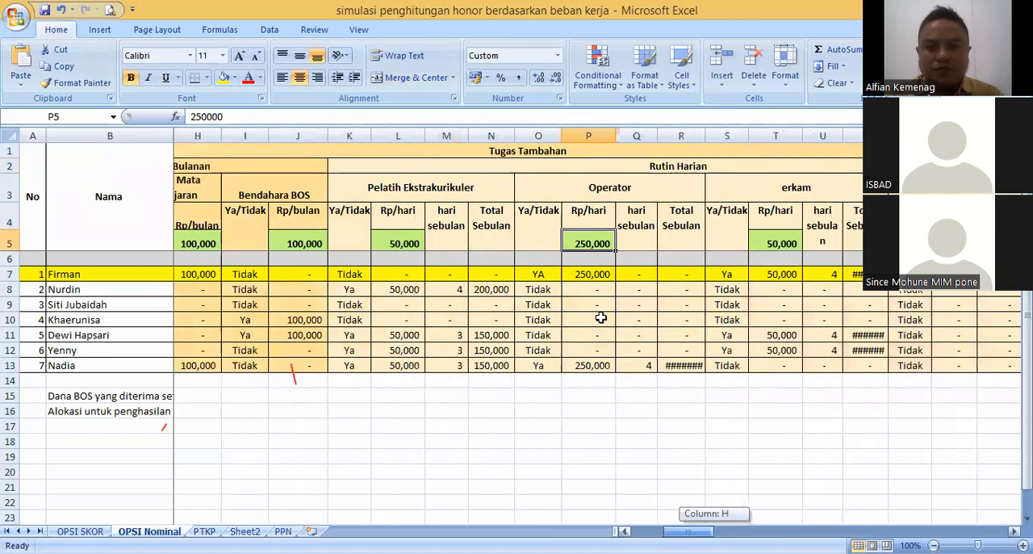
pyautogui.click(545, 275)
pyautogui.write('tida')
pyautogui.press('Return')
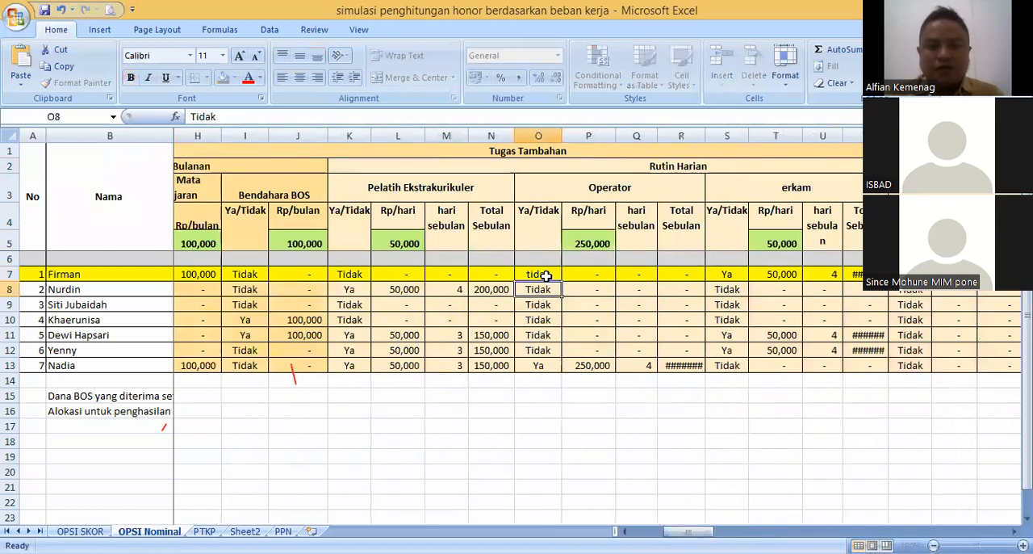
# - Insert two blank columns before the Bendahara BOS columns I and J, within the Rutin Bulanan group
pyautogui.moveTo(688, 531); pyautogui.dragTo(656, 531)
pyautogui.moveTo(687, 452); pyautogui.dragTo(623, 405)
pyautogui.click(485, 160)
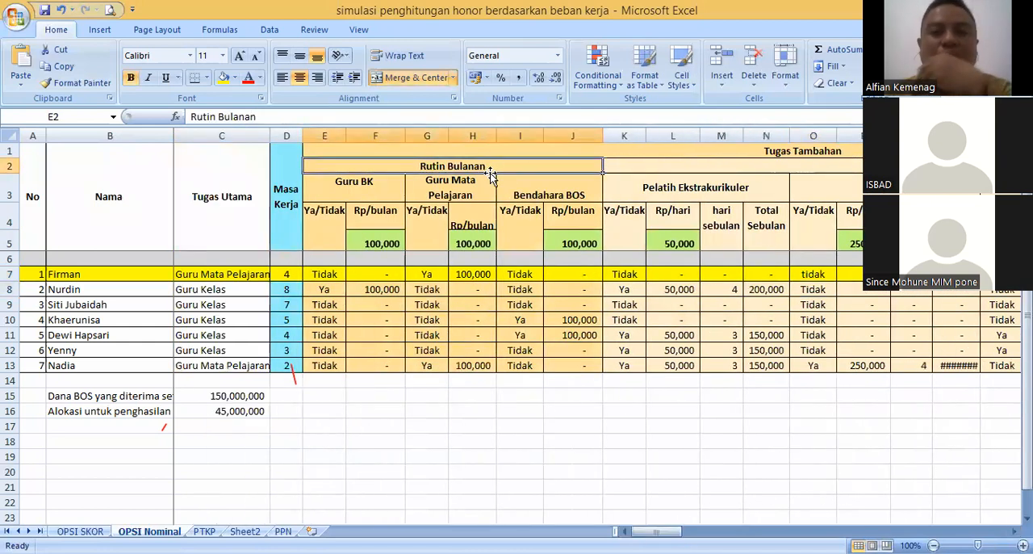
pyautogui.click(611, 133)
pyautogui.rightClick(611, 133)
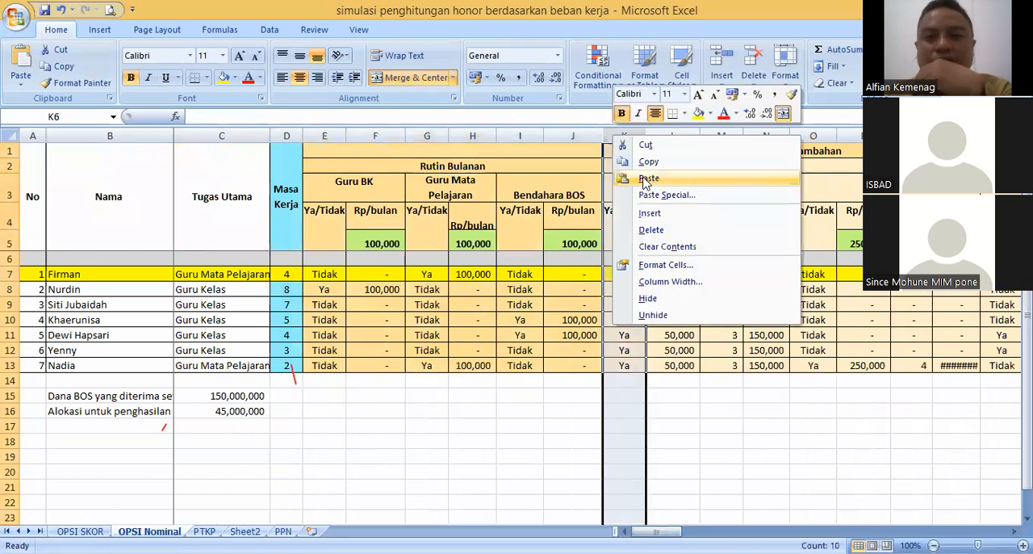
pyautogui.moveTo(520, 135); pyautogui.dragTo(573, 135)
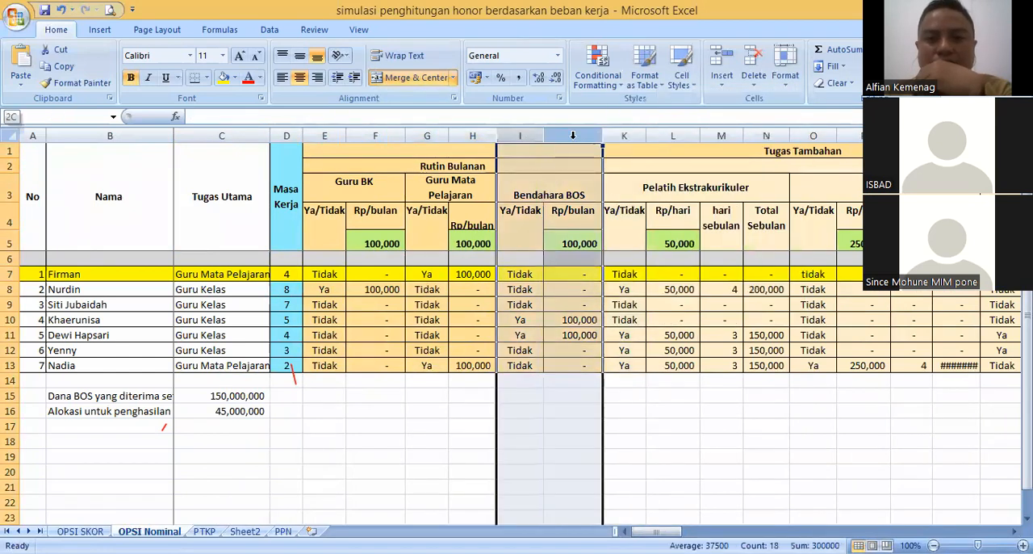
pyautogui.rightClick(533, 134)
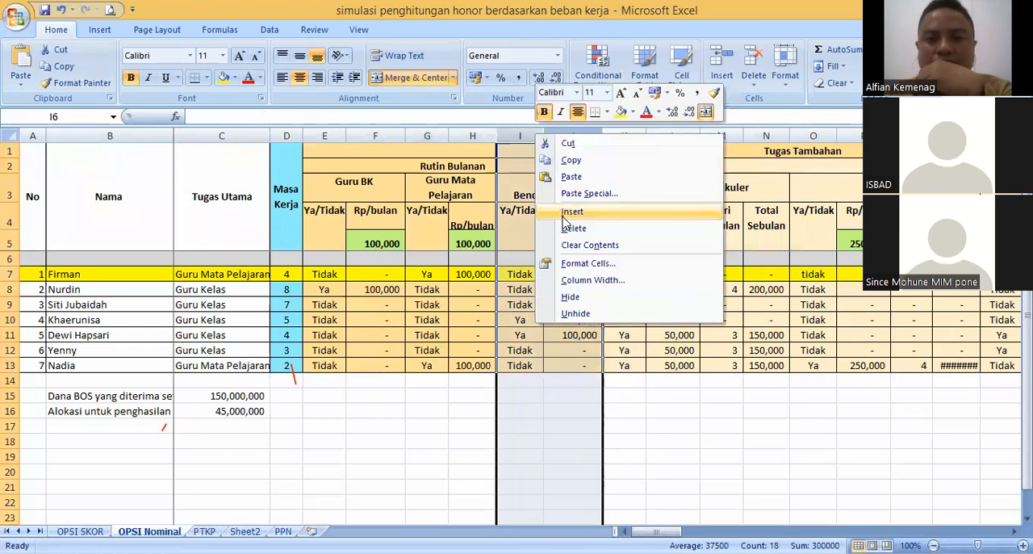
pyautogui.click(572, 211)
# - Merge cells I3:J3 above the blank columns and enter the heading Operator Data
pyautogui.moveTo(519, 191); pyautogui.dragTo(550, 183)
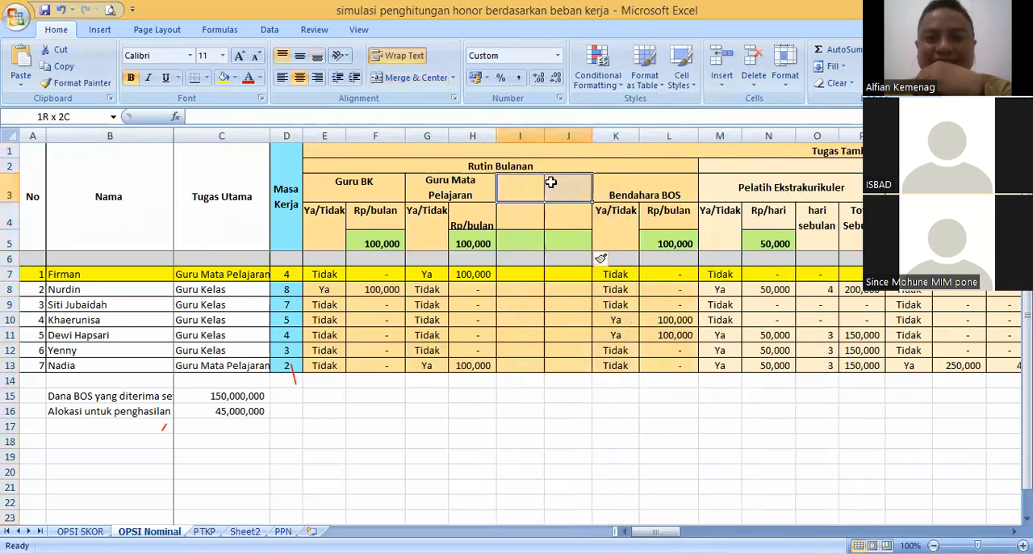
pyautogui.click(407, 77)
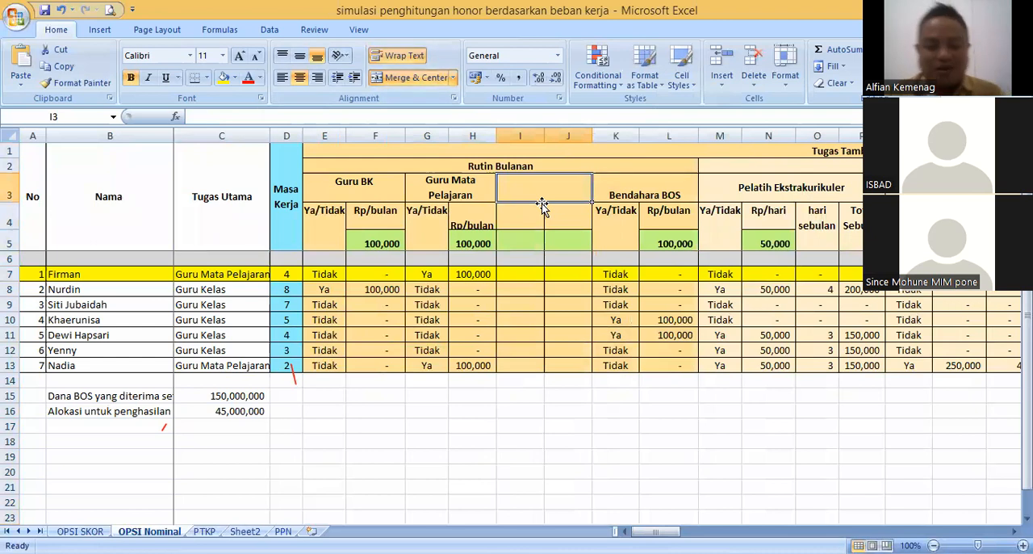
pyautogui.write('Operator')
pyautogui.press('Return')
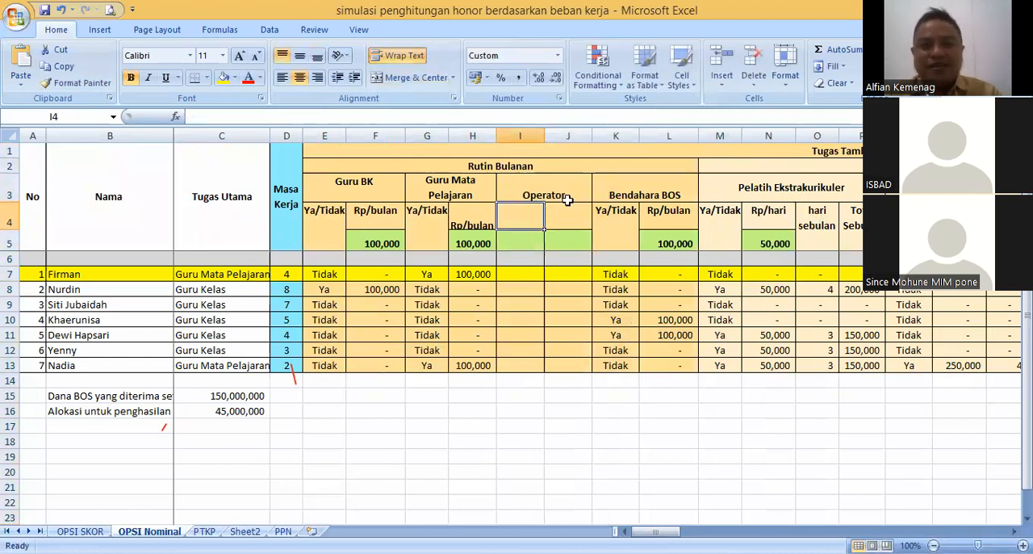
pyautogui.click(574, 189)
pyautogui.doubleClick(574, 190)
pyautogui.write('Data')
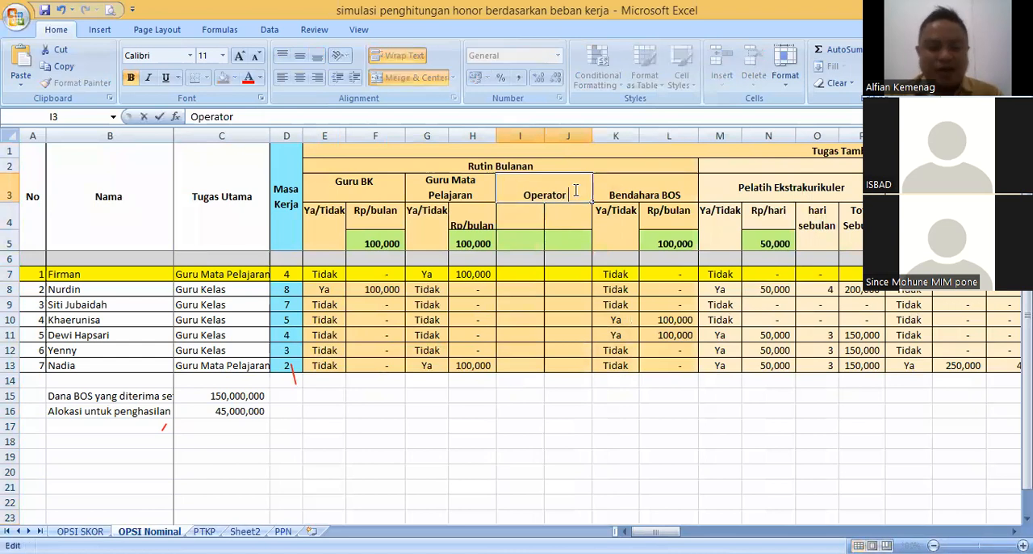
pyautogui.press('Return')
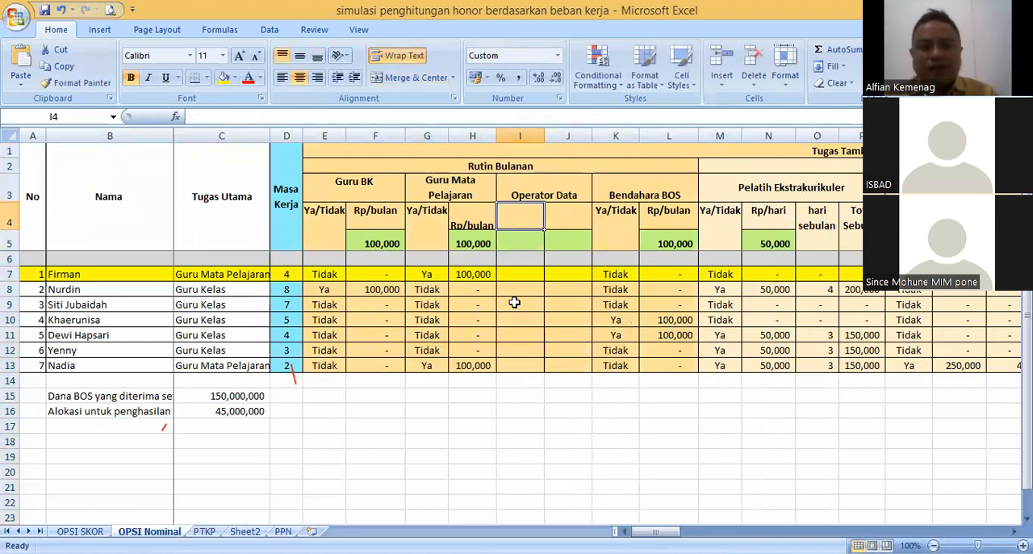
# - Copy the Bendahara BOS block K3:L13 into the blank columns starting at cell I3
pyautogui.click(620, 220)
pyautogui.click(661, 244)
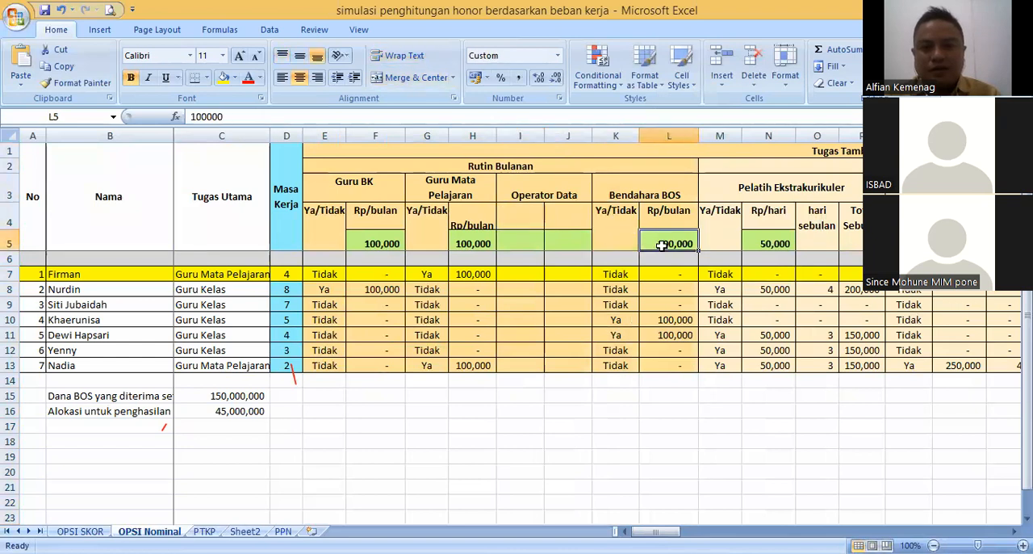
pyautogui.click(614, 274)
pyautogui.click(663, 276)
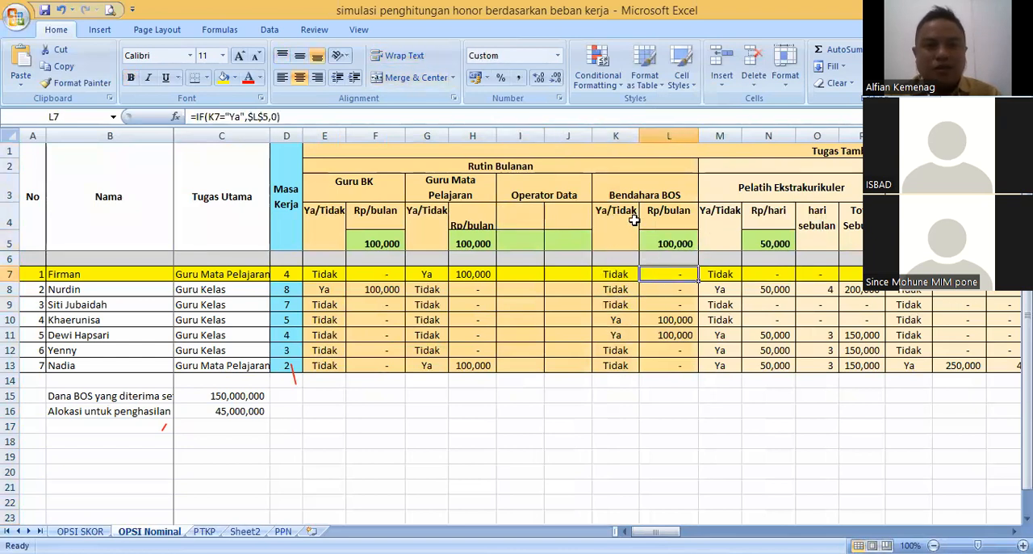
pyautogui.moveTo(618, 191); pyautogui.dragTo(640, 263)
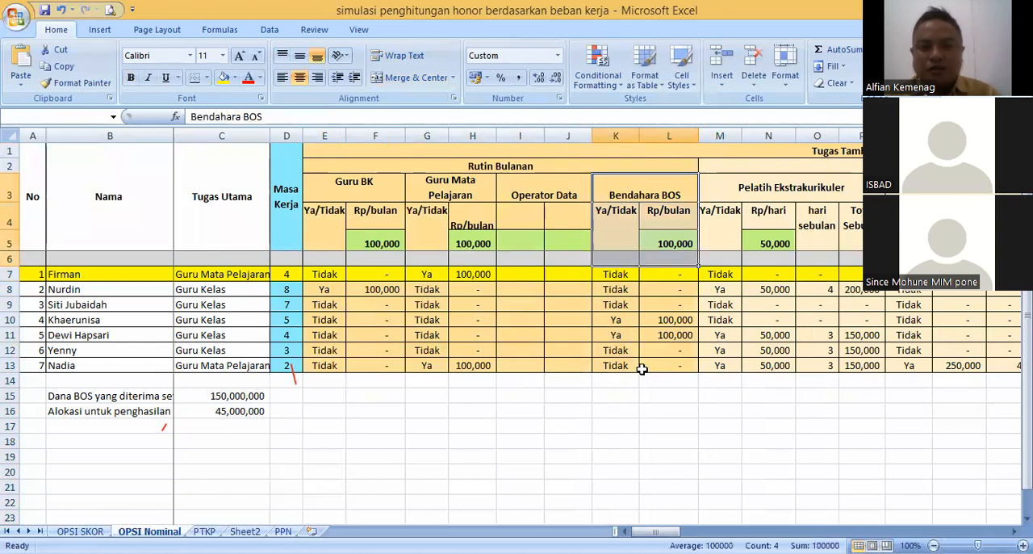
pyautogui.moveTo(641, 368); pyautogui.dragTo(640, 369)
pyautogui.hotkey('ctrl', 'c')
pyautogui.click(524, 194)
pyautogui.hotkey('ctrl', 'v')
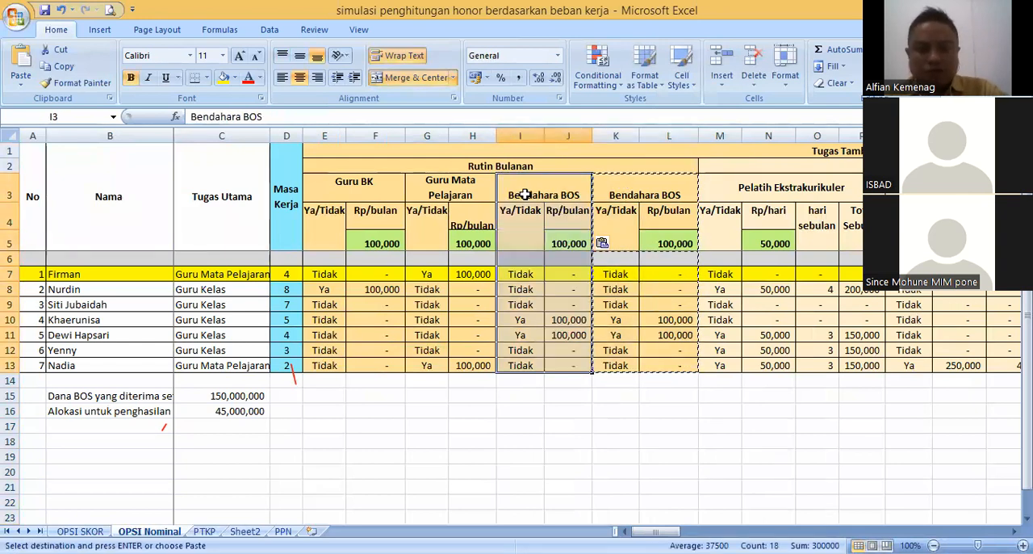
pyautogui.click(642, 292)
pyautogui.click(556, 247)
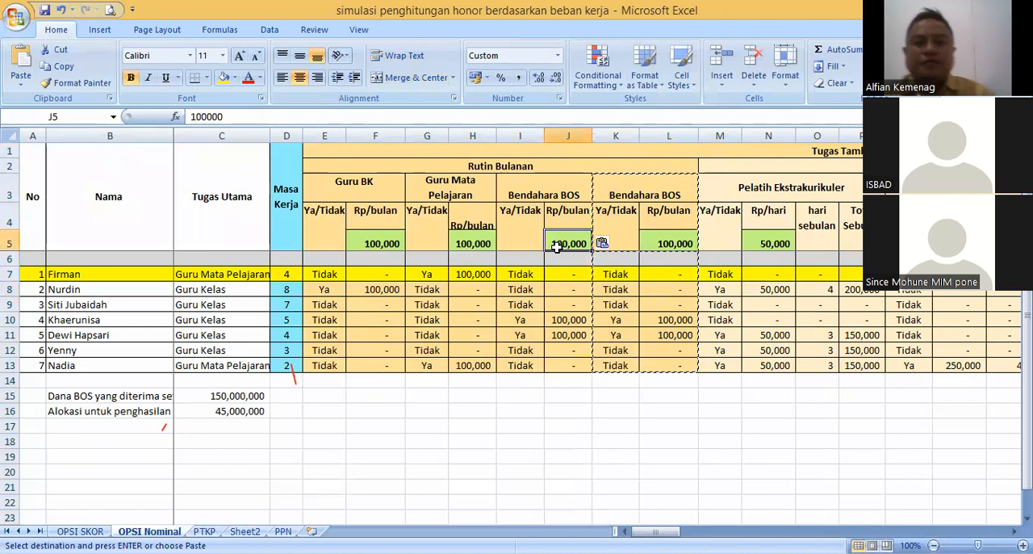
pyautogui.press('Escape')
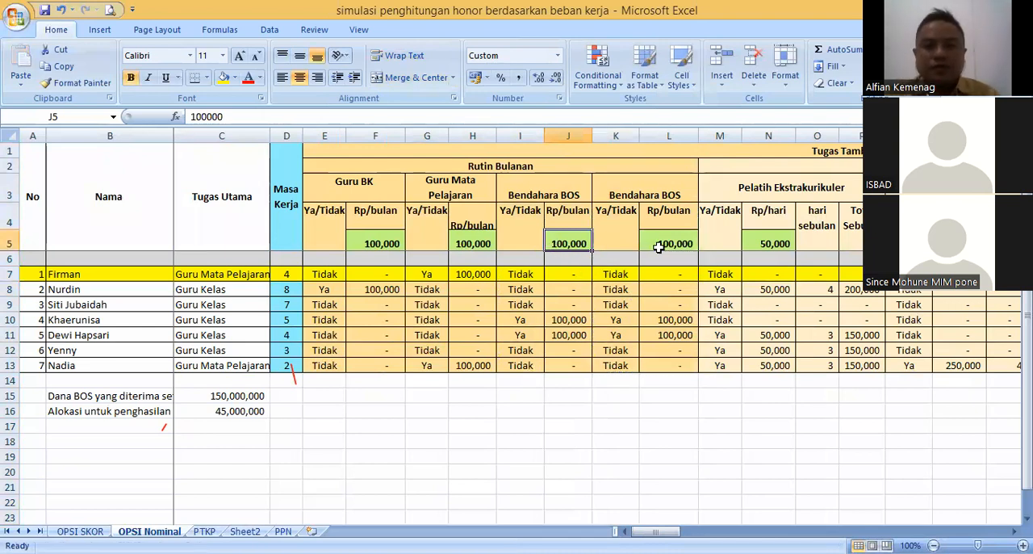
# - Set the monthly pay rate in cell J5 to 250000
pyautogui.click(523, 275)
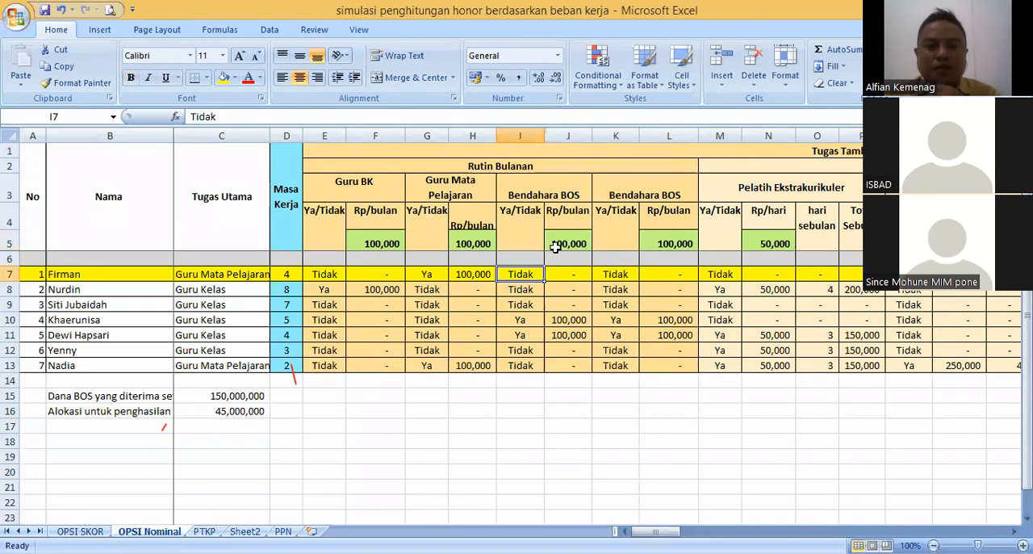
pyautogui.click(556, 246)
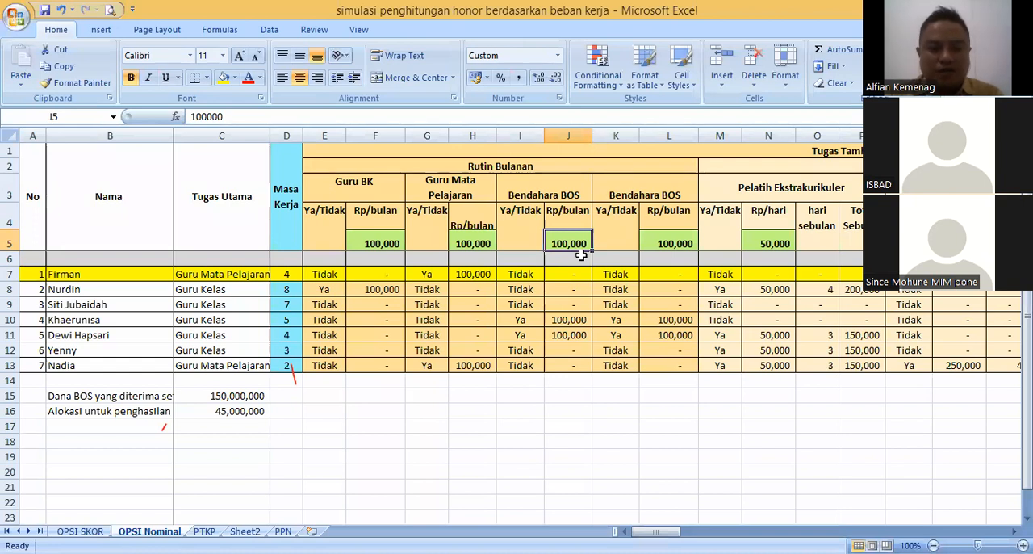
pyautogui.write('250000')
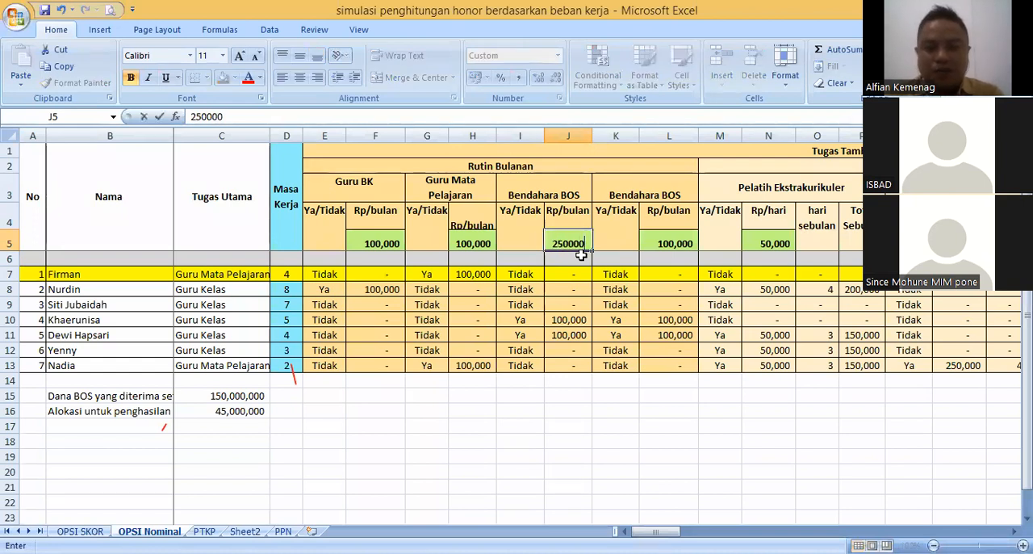
pyautogui.press('Return')
# - Set the first teacher's entry in cell I7 to Ya
pyautogui.click(515, 275)
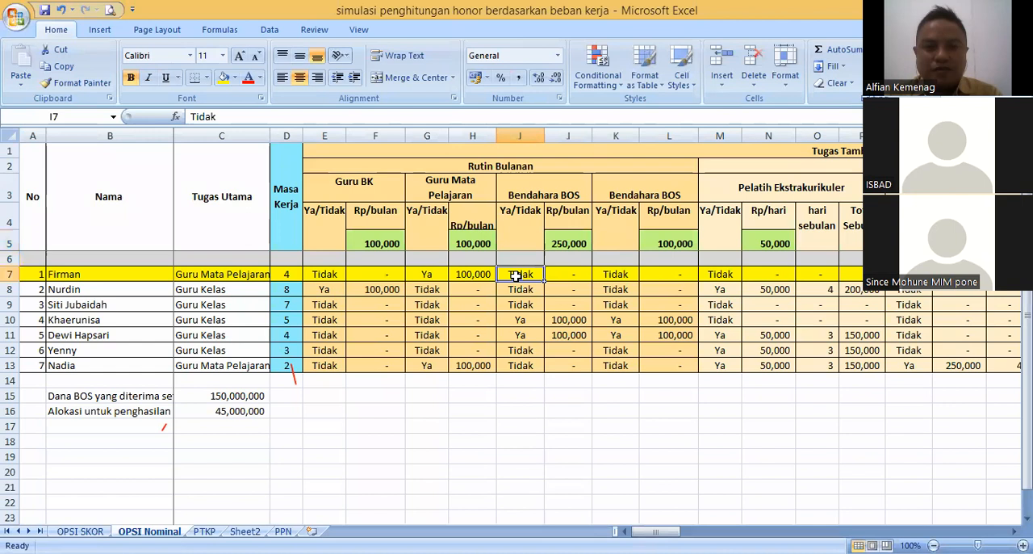
pyautogui.write('Ya')
pyautogui.press('Return')
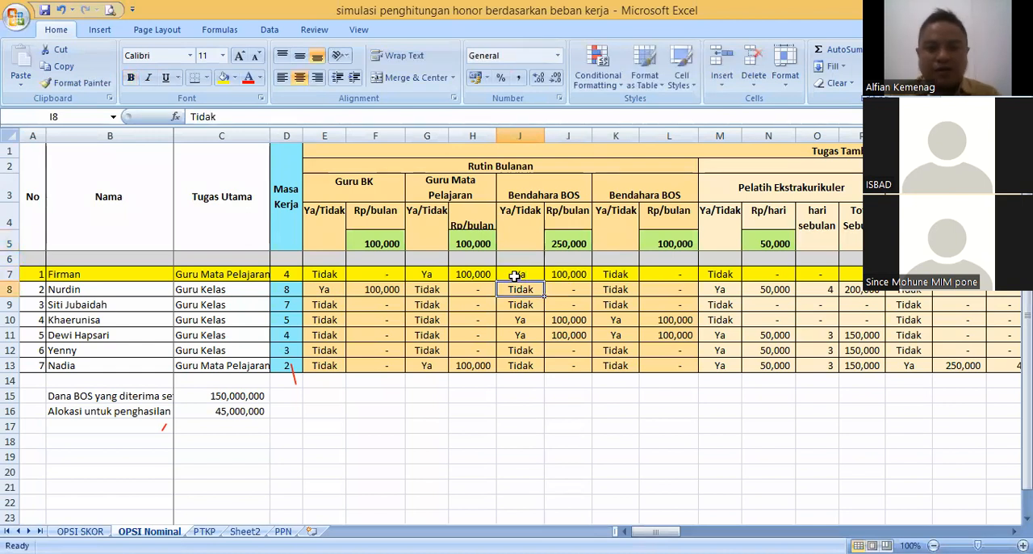
# - Correct the first teacher's pay formula in cell J7 to =IF(I7="Ya",$J$5,0) so it uses the rate in J5
pyautogui.click(578, 276)
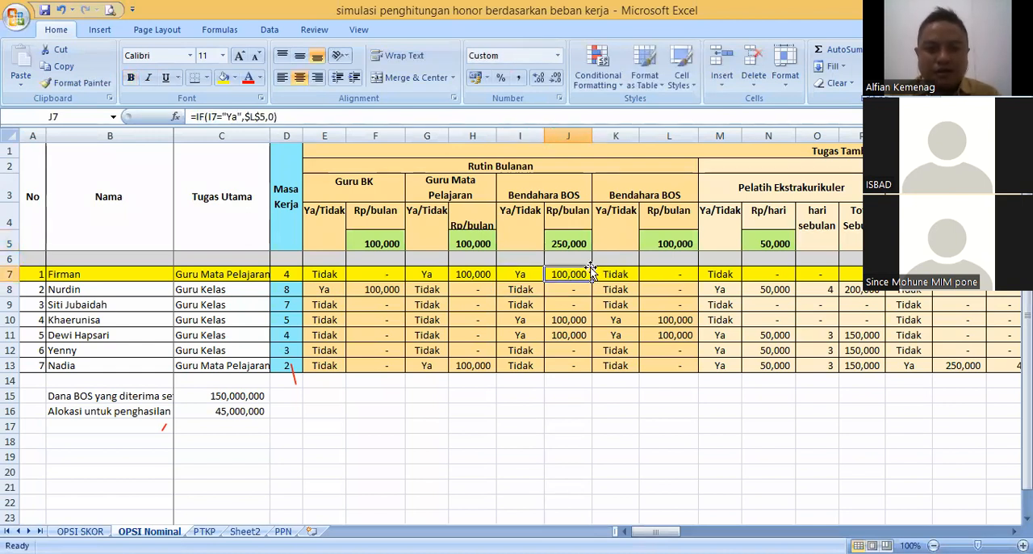
pyautogui.click(574, 243)
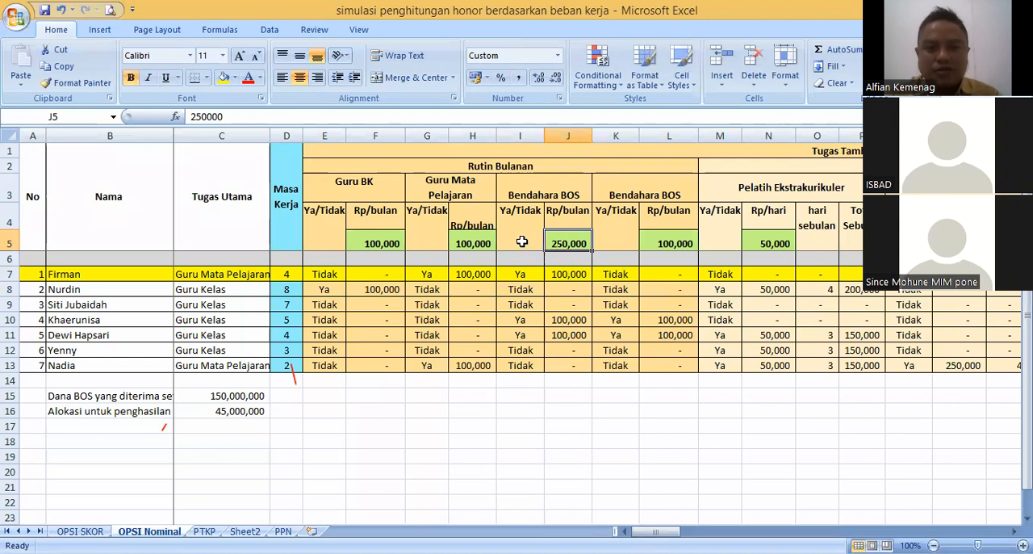
pyautogui.click(569, 275)
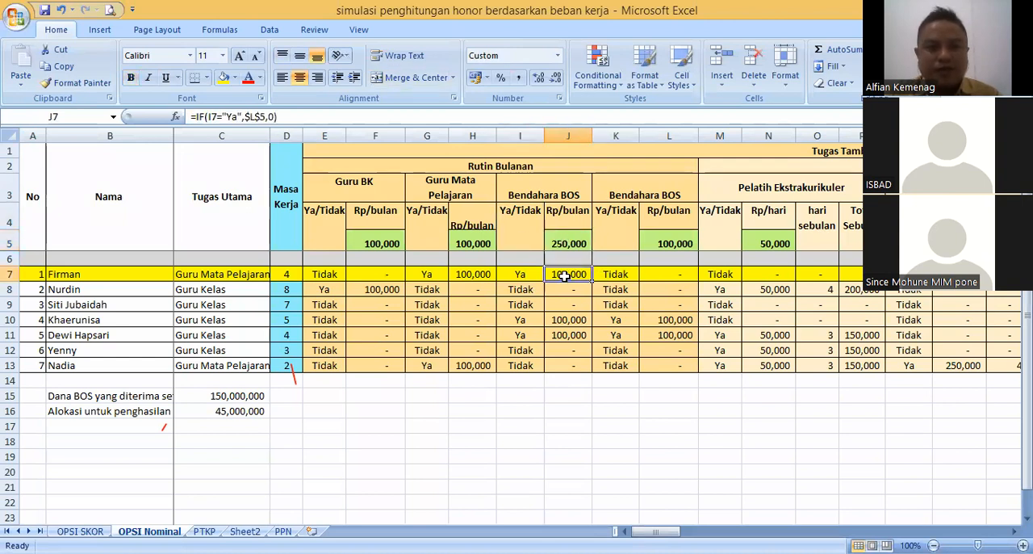
pyautogui.click(518, 279)
pyautogui.click(564, 275)
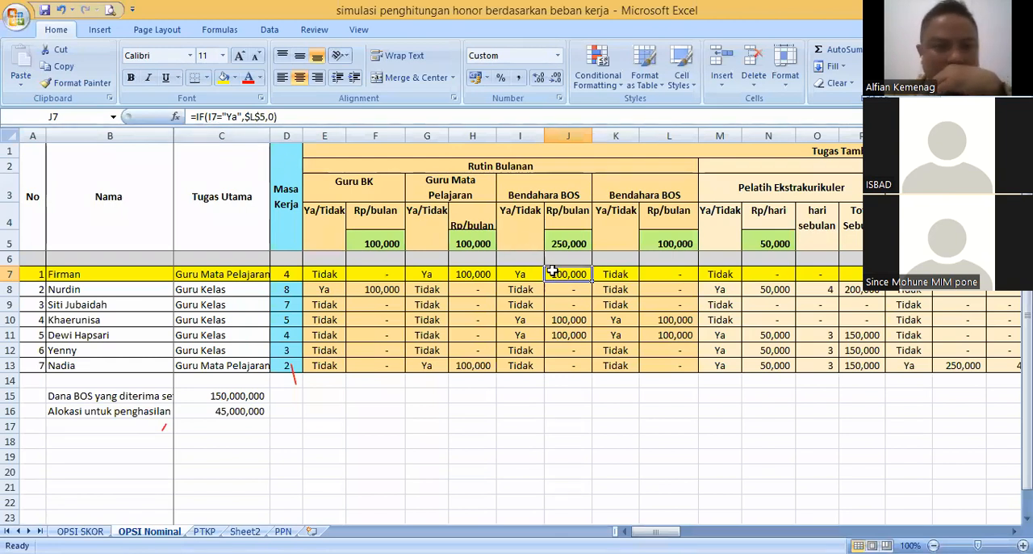
pyautogui.click(568, 241)
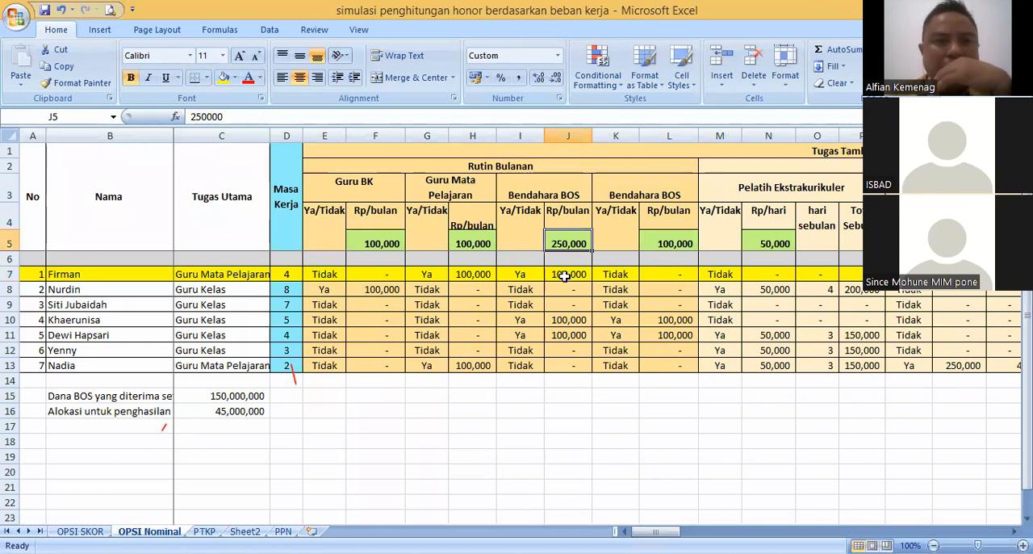
pyautogui.click(565, 275)
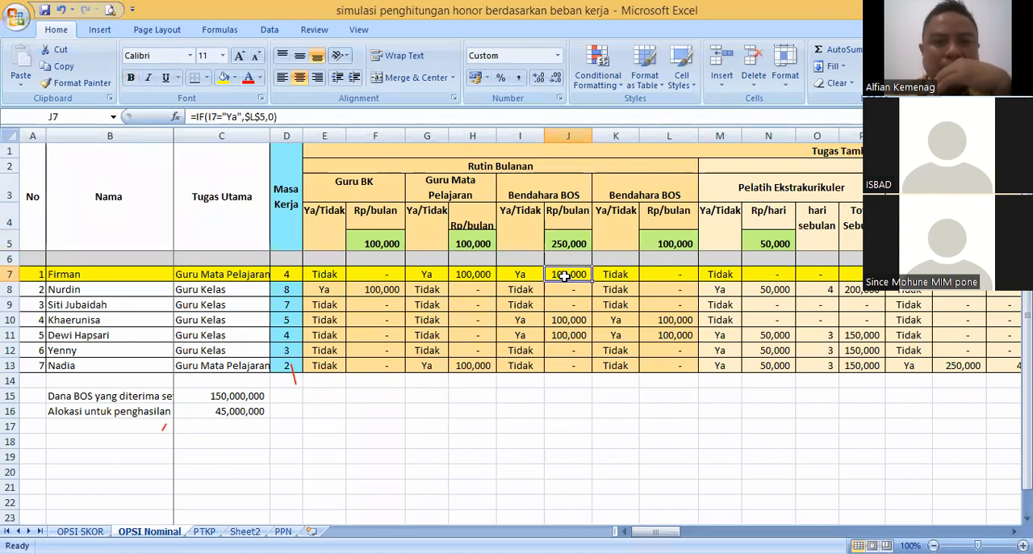
pyautogui.click(253, 118)
pyautogui.press('BackSpace')
pyautogui.write('J')
pyautogui.hotkey('ctrl', 'Return')
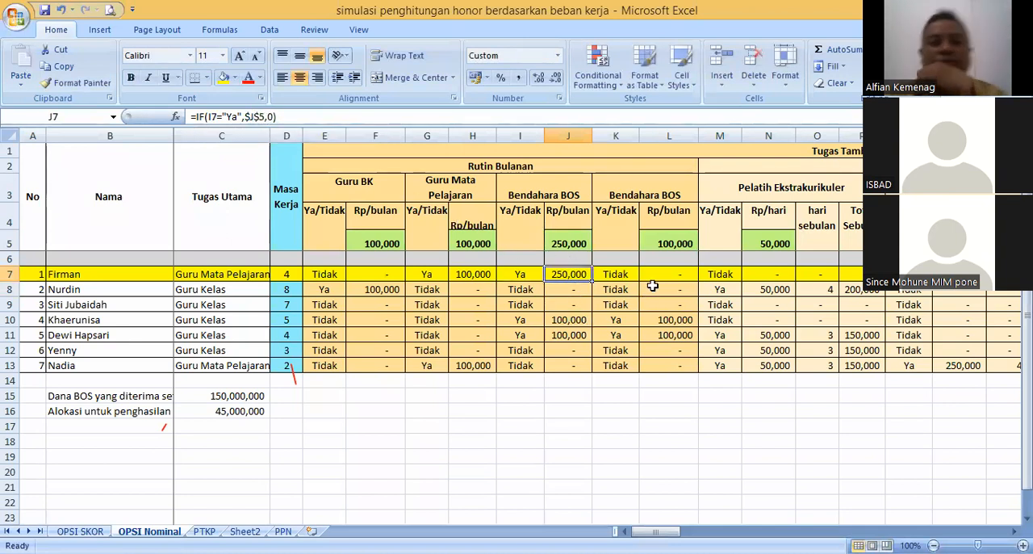
# - Review the first teacher's Rutin Bulanan entries in row 7 against the monthly rates in row 5, including the formula in J7
pyautogui.click(629, 278)
pyautogui.click(575, 275)
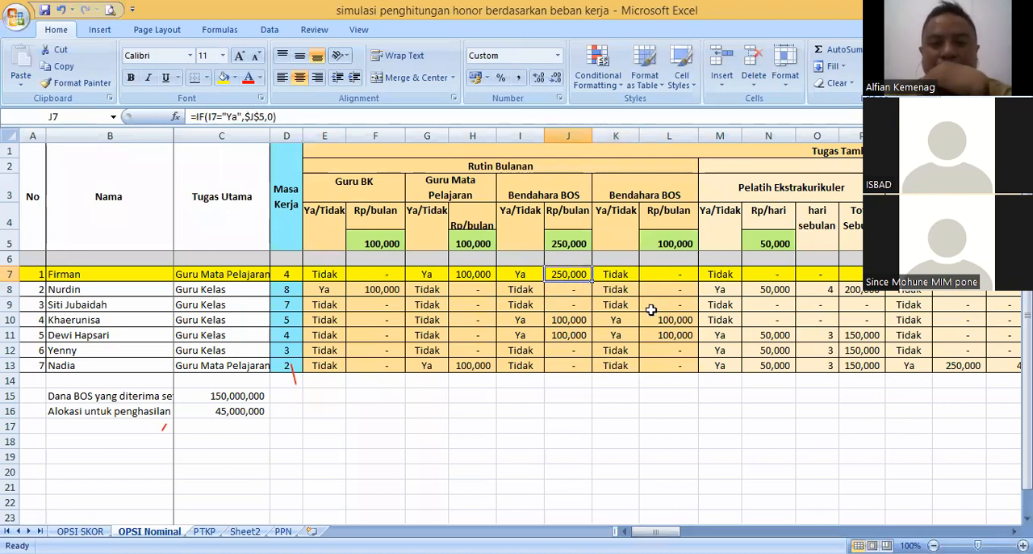
pyautogui.click(509, 275)
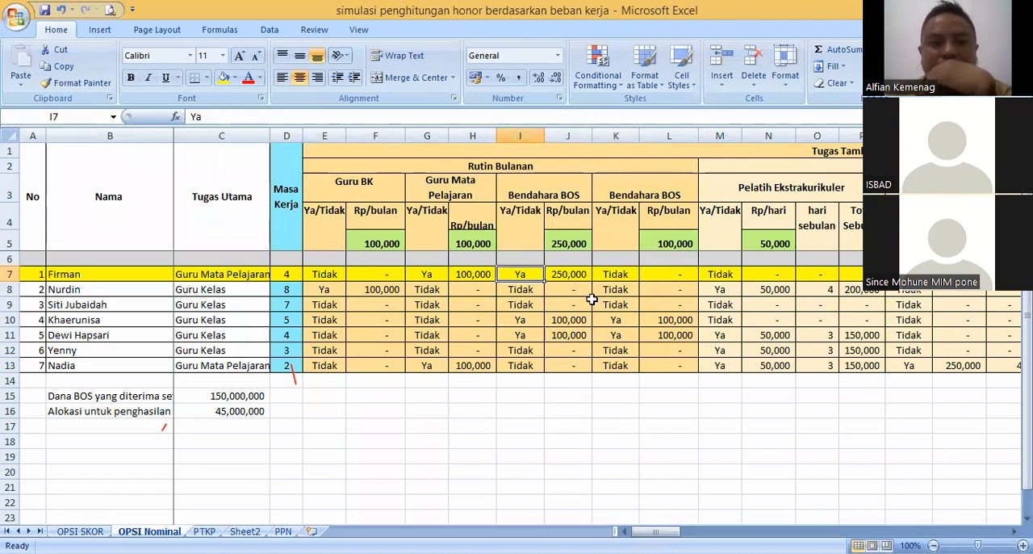
pyautogui.click(573, 276)
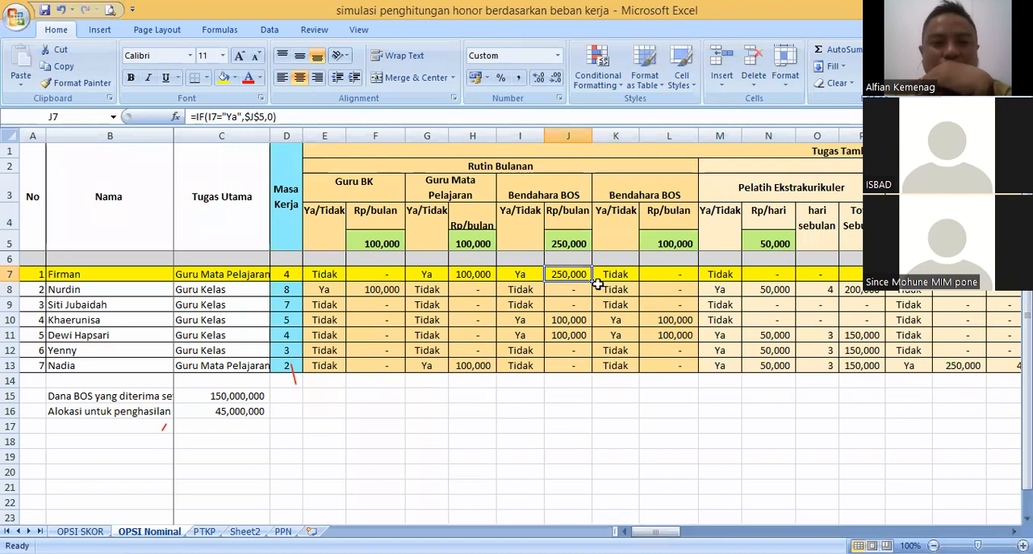
pyautogui.click(470, 275)
pyautogui.click(477, 246)
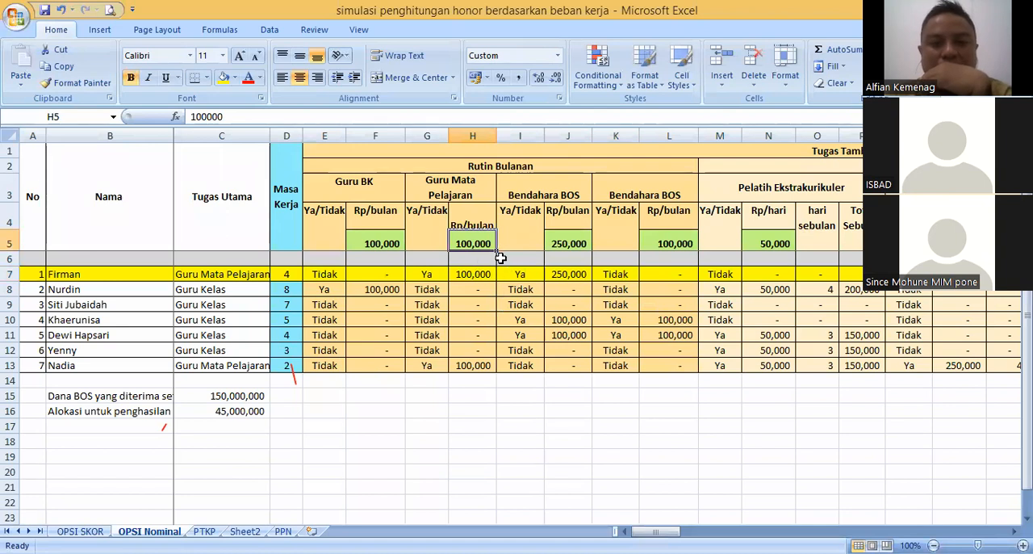
pyautogui.click(477, 273)
pyautogui.press('Up')
pyautogui.press('Up')
pyautogui.click(476, 273)
pyautogui.click(557, 244)
pyautogui.click(574, 274)
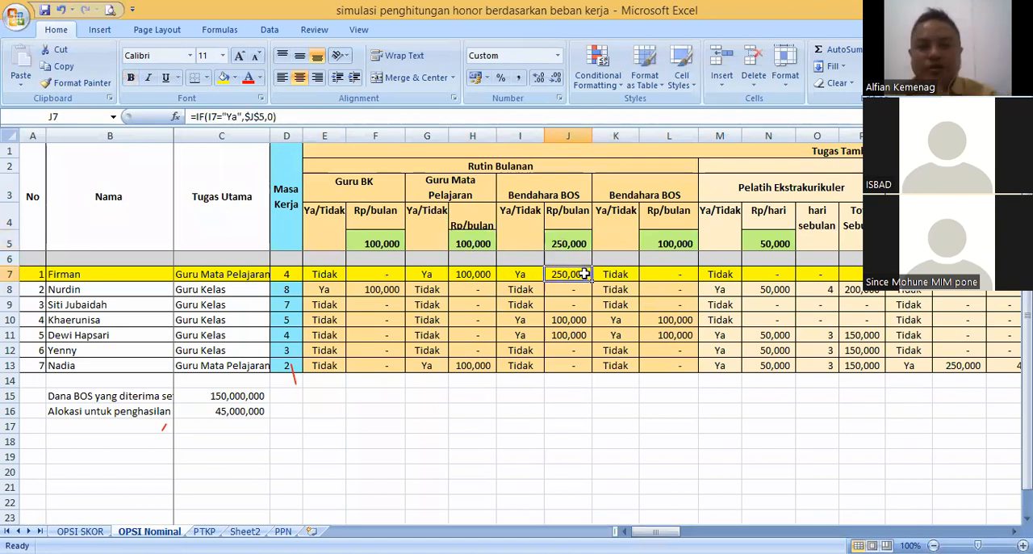
pyautogui.click(623, 275)
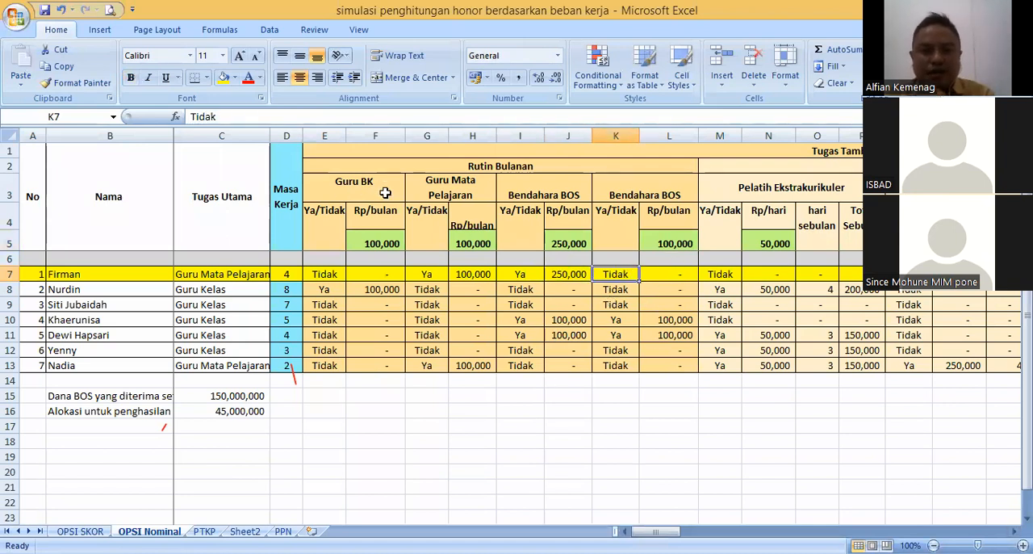
# - Rename the duplicated Bendahara BOS header in cell I3 to Operator Data
pyautogui.click(547, 195)
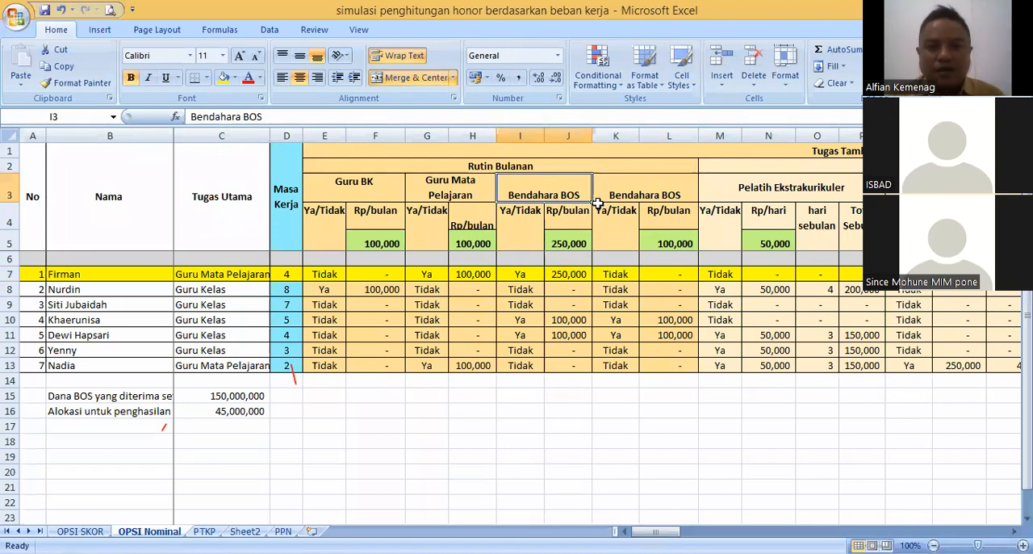
pyautogui.write('Opera')
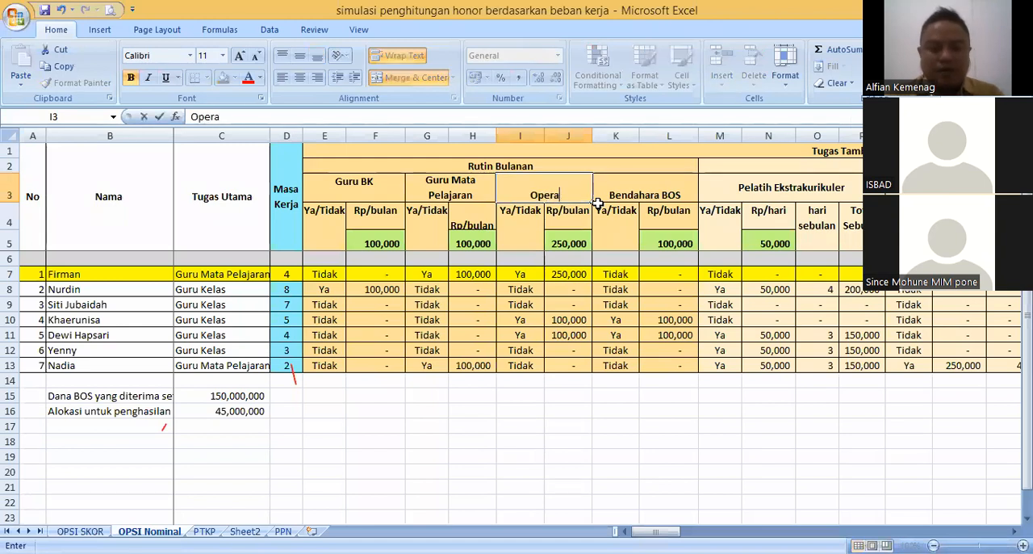
pyautogui.write('tor Data')
pyautogui.press('Return')
pyautogui.click(553, 192)
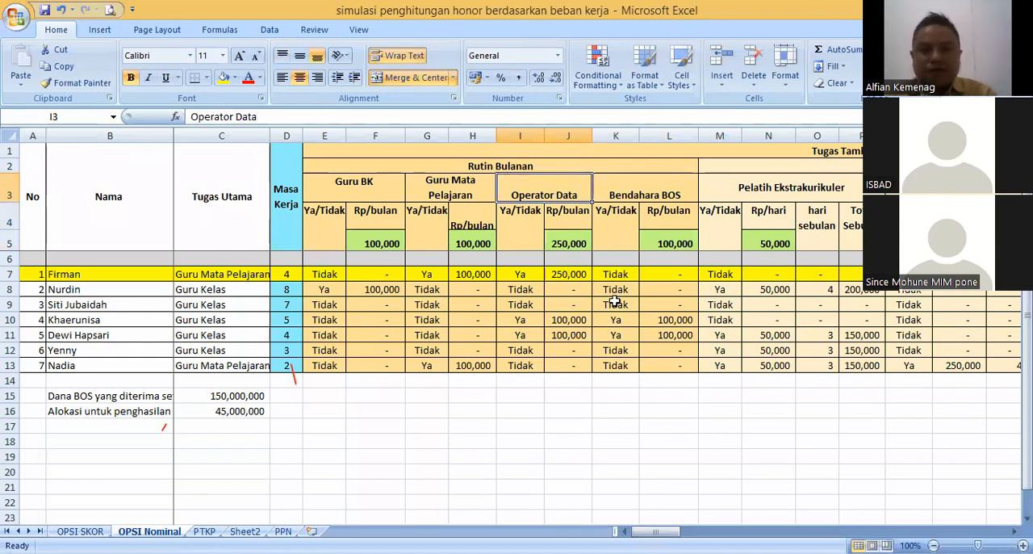
pyautogui.click(627, 274)
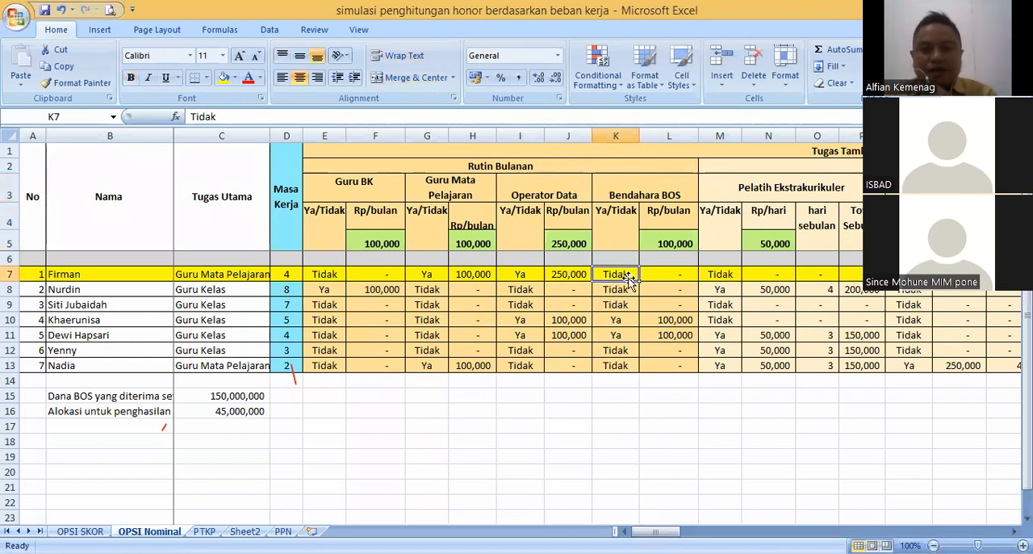
pyautogui.click(535, 194)
pyautogui.click(521, 274)
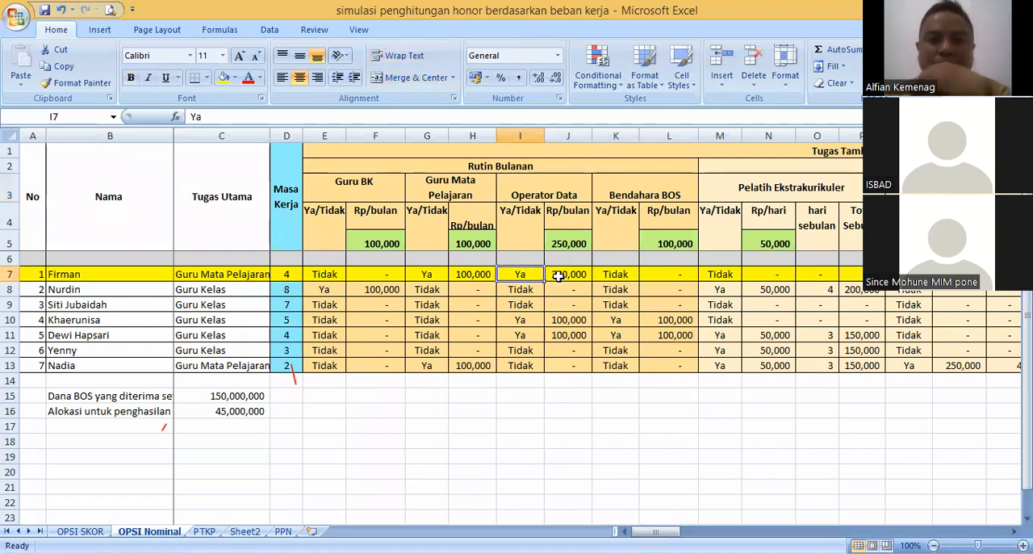
pyautogui.click(568, 275)
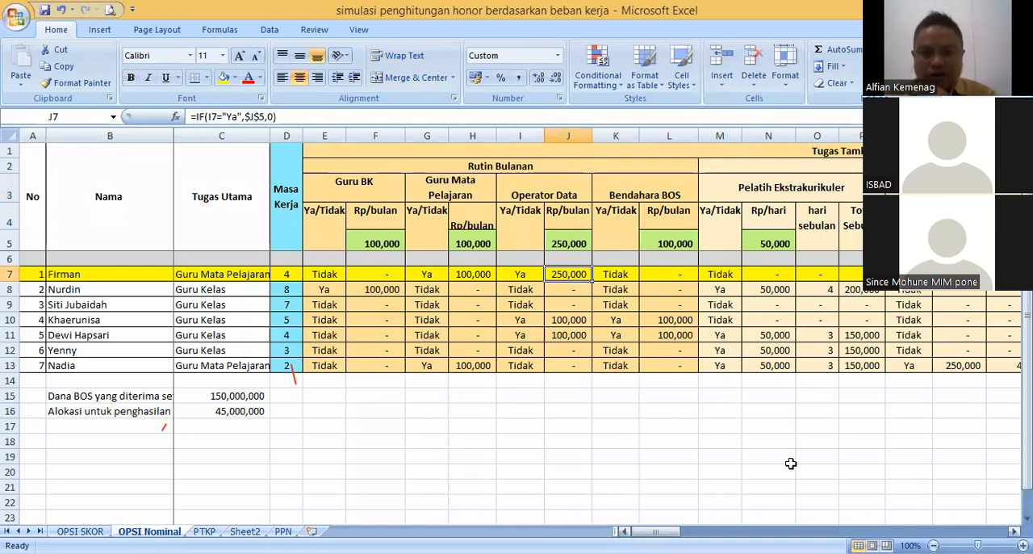
# - Set the first teacher's erkam entry in cell U7 to tidak
pyautogui.hscroll(5, 791, 463)
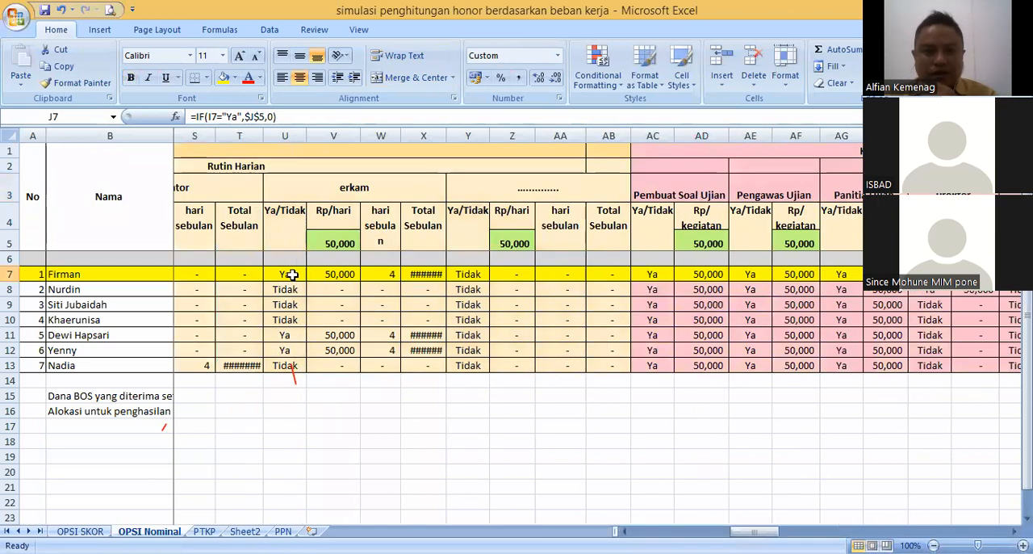
pyautogui.hscroll(-5, 693, 469)
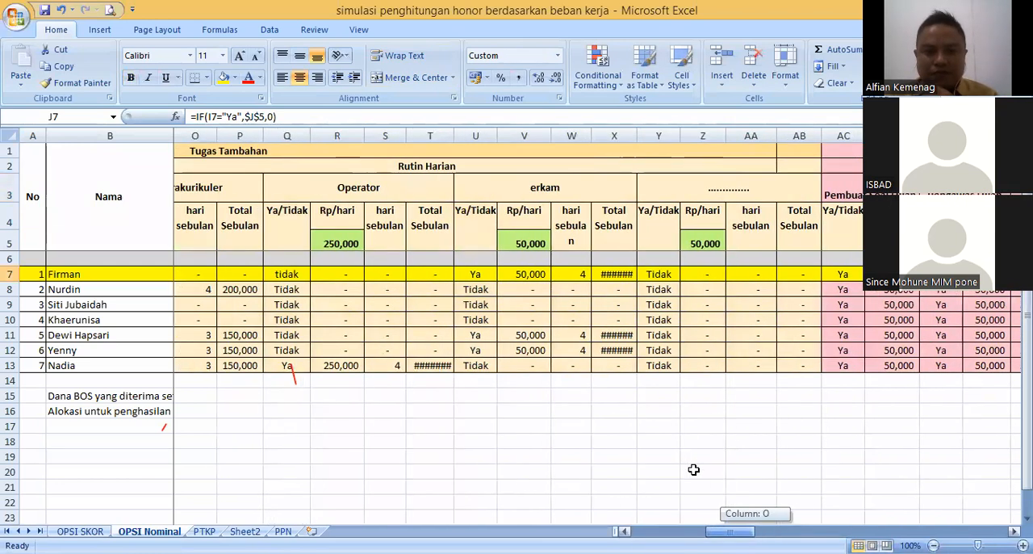
pyautogui.hscroll(-2, 693, 469)
pyautogui.hscroll(2, 694, 469)
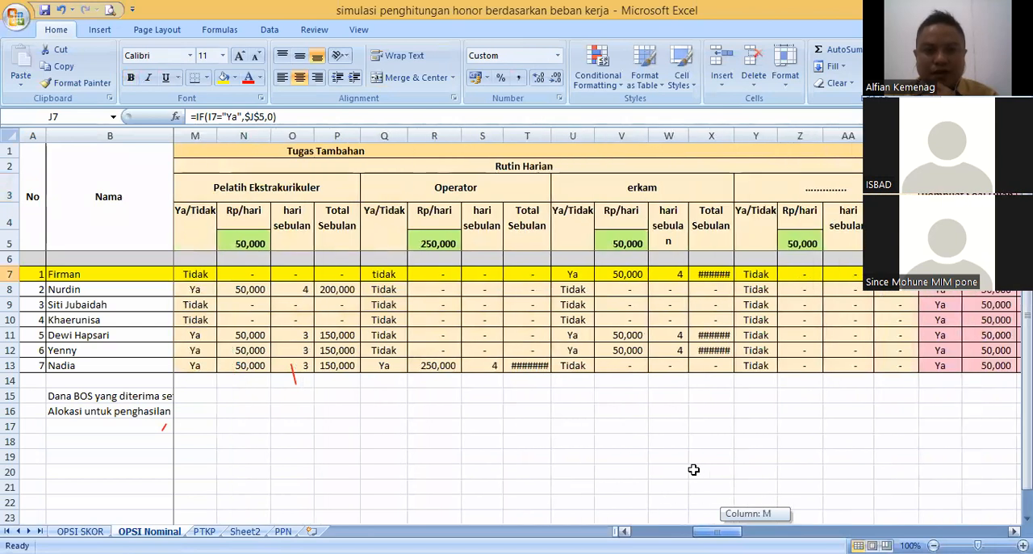
pyautogui.click(522, 275)
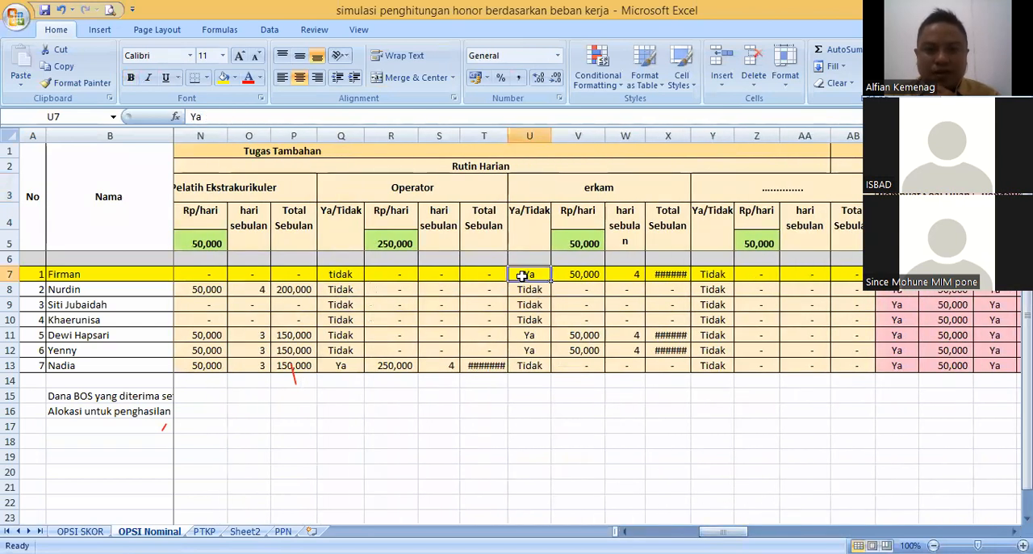
pyautogui.write('Tidak')
pyautogui.press('Return')
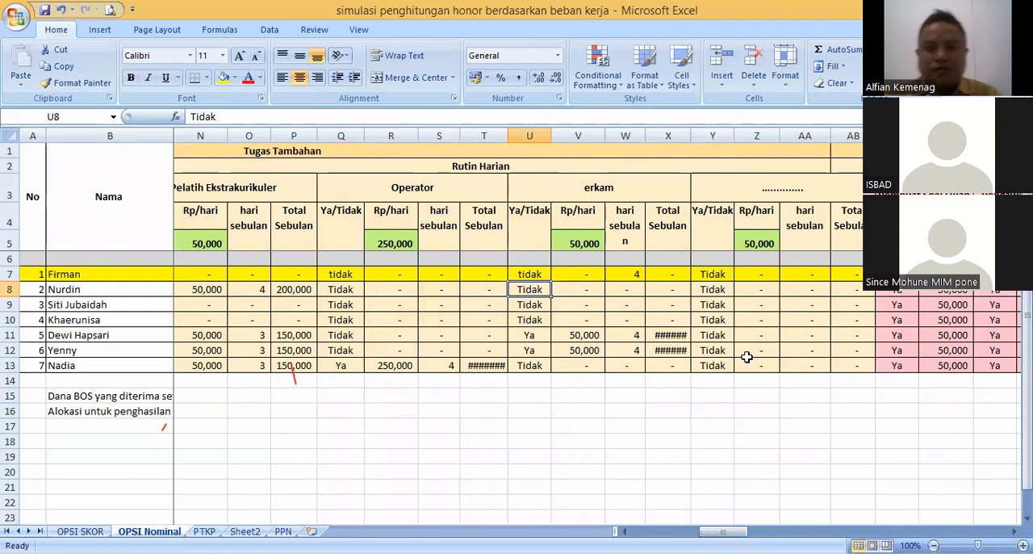
# - Try to delete columns AC through AQ, covering the committee activities under Kegiatan yang diikuti sebagai panitia
pyautogui.hscroll(1, 729, 467)
pyautogui.hscroll(5, 729, 466)
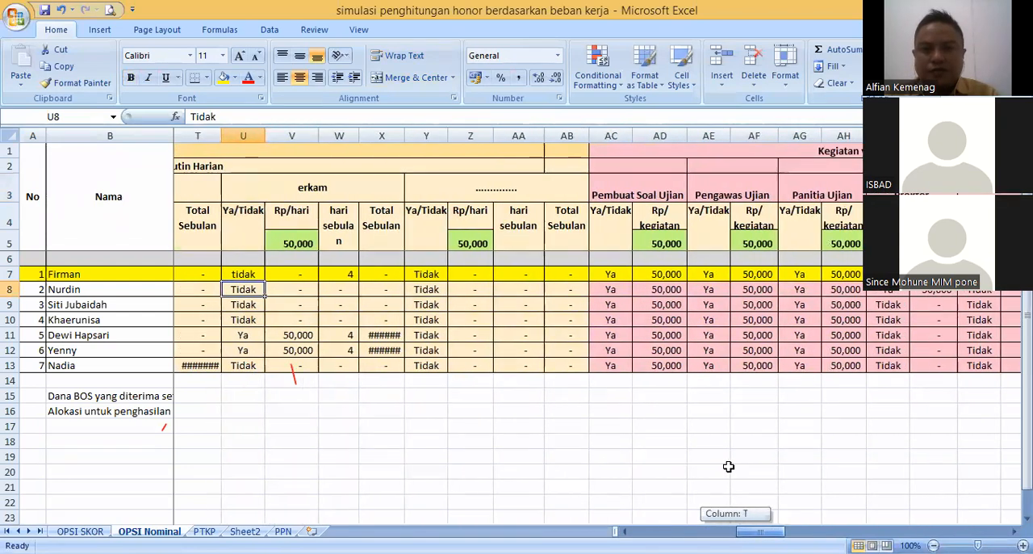
pyautogui.hscroll(4, 729, 467)
pyautogui.hscroll(3, 728, 466)
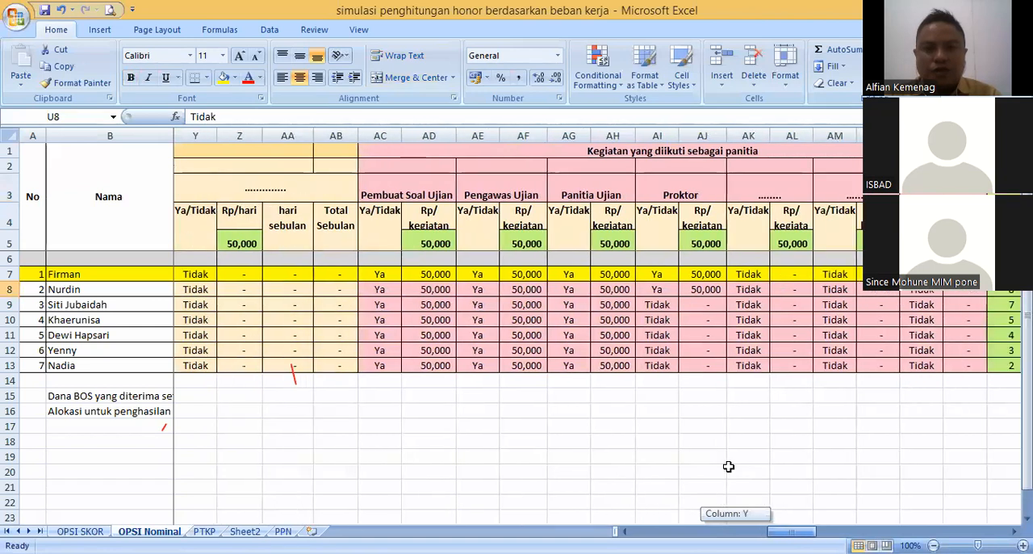
pyautogui.hscroll(1, 728, 466)
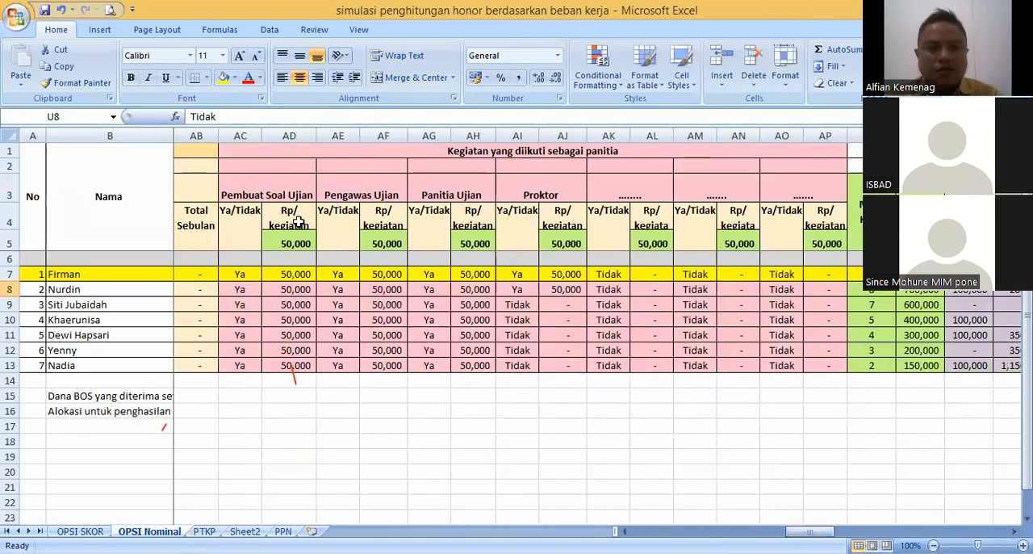
pyautogui.moveTo(240, 129); pyautogui.dragTo(615, 121)
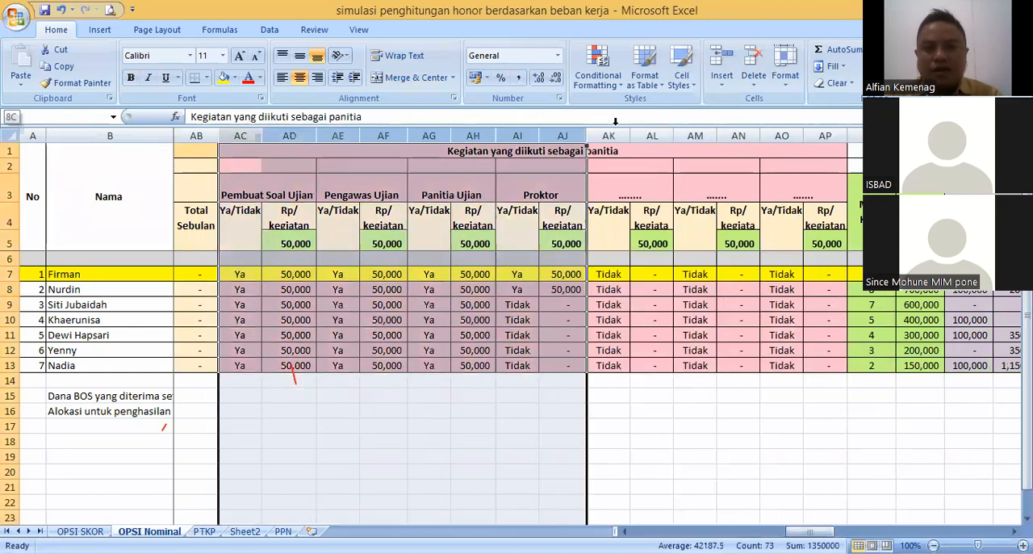
pyautogui.moveTo(818, 121); pyautogui.dragTo(819, 121)
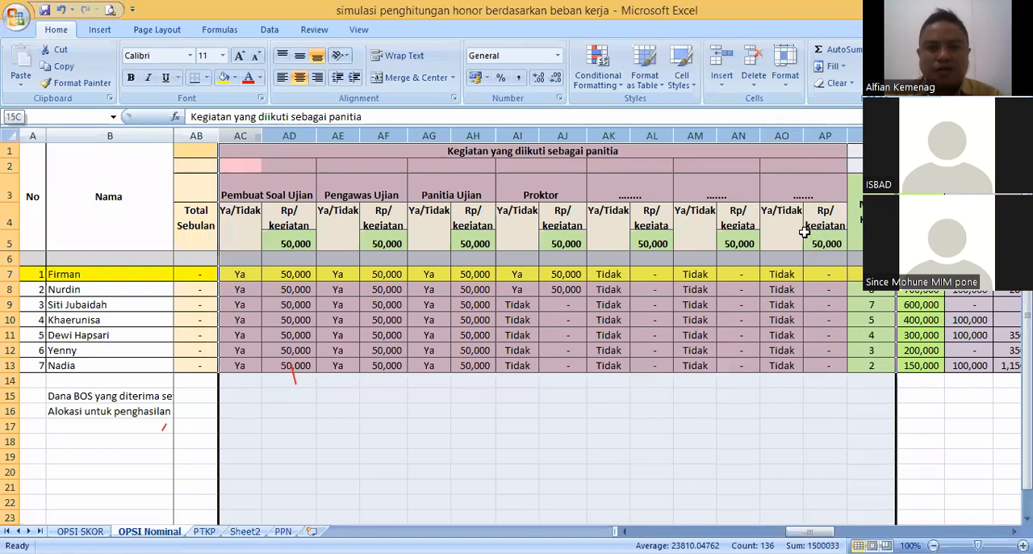
pyautogui.hotkey('ctrl', '-')
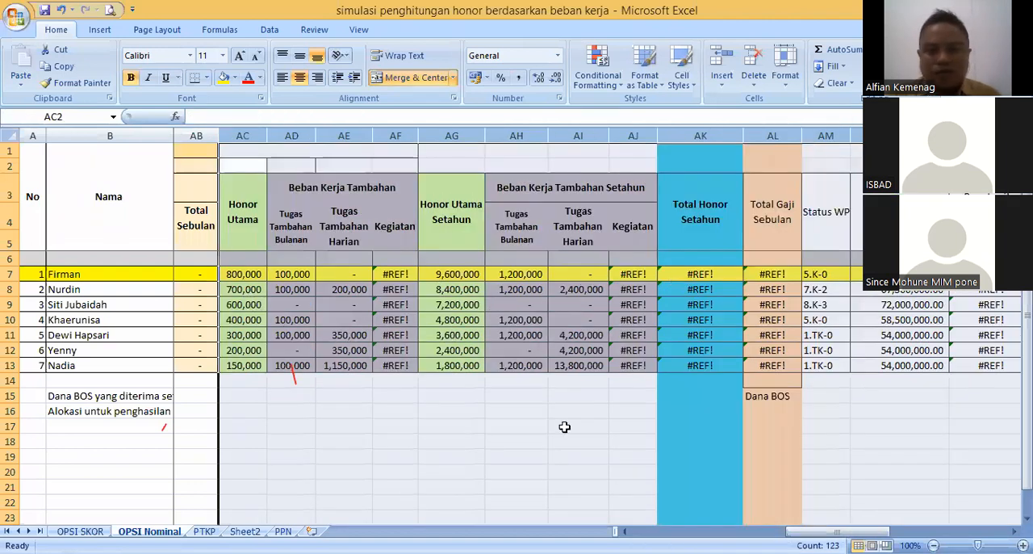
# - Set the first teacher's Honor Utama in cell AC7 to 300000
pyautogui.hscroll(-2, 446, 308)
pyautogui.click(339, 304)
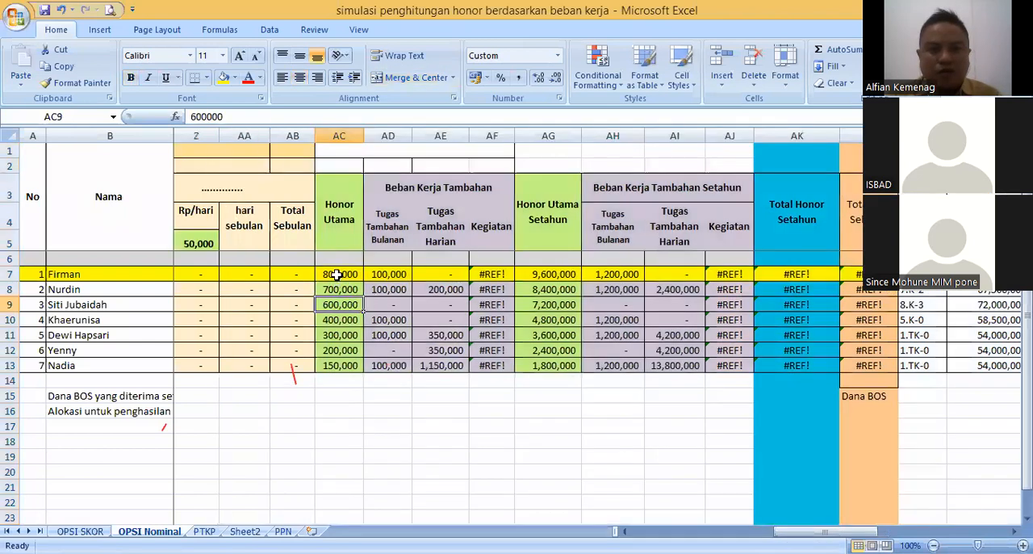
pyautogui.press('Up')
pyautogui.press('Up')
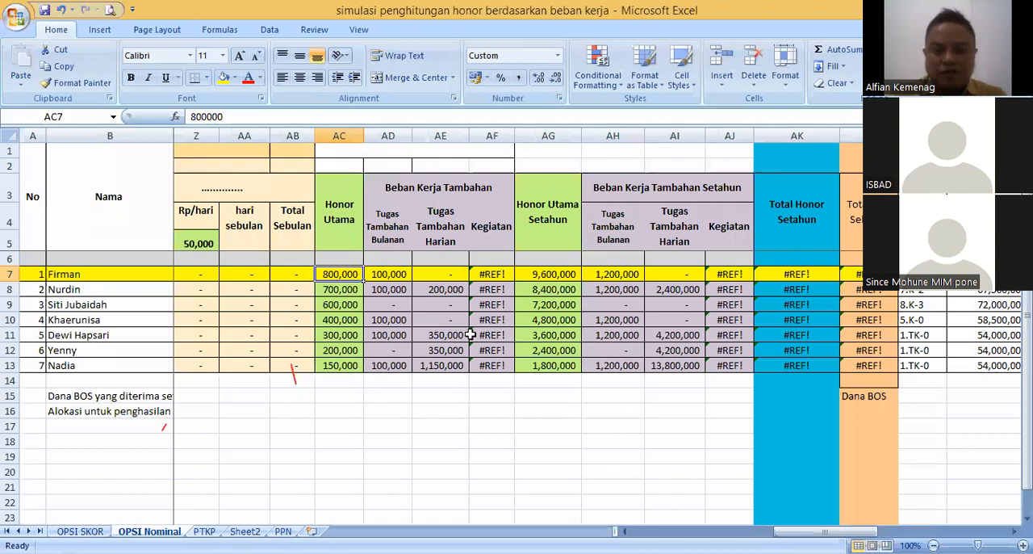
pyautogui.write('300000')
pyautogui.press('Return')
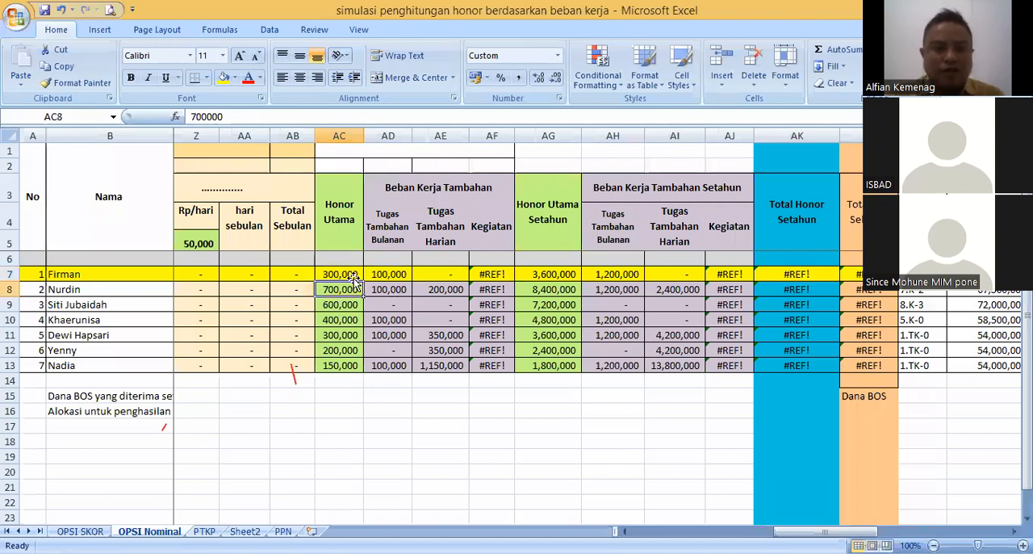
pyautogui.press('Up')
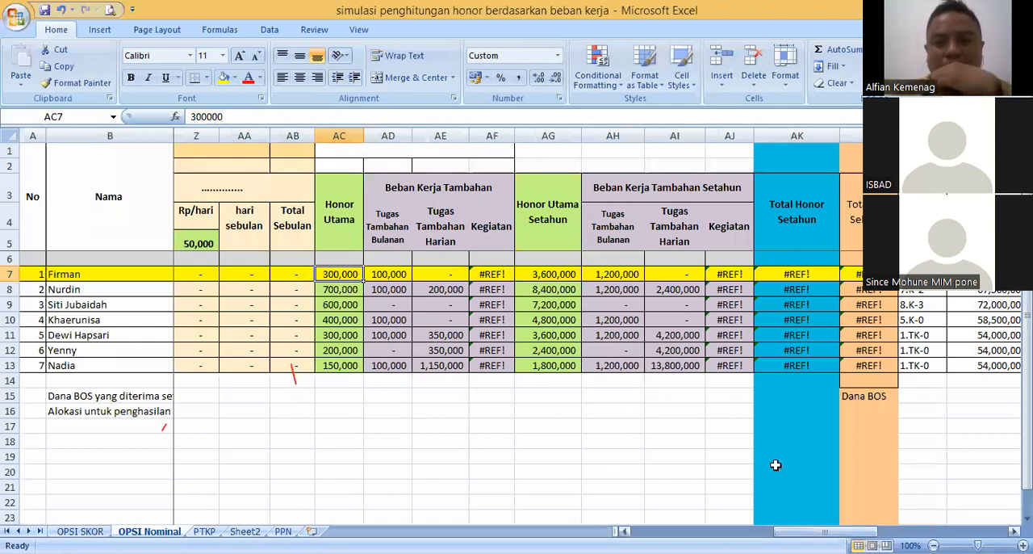
# - Check the first teacher's Tugas Tambahan Bulanan formula in cell AD7 against the duty columns it adds up
pyautogui.moveTo(823, 531); pyautogui.dragTo(812, 531)
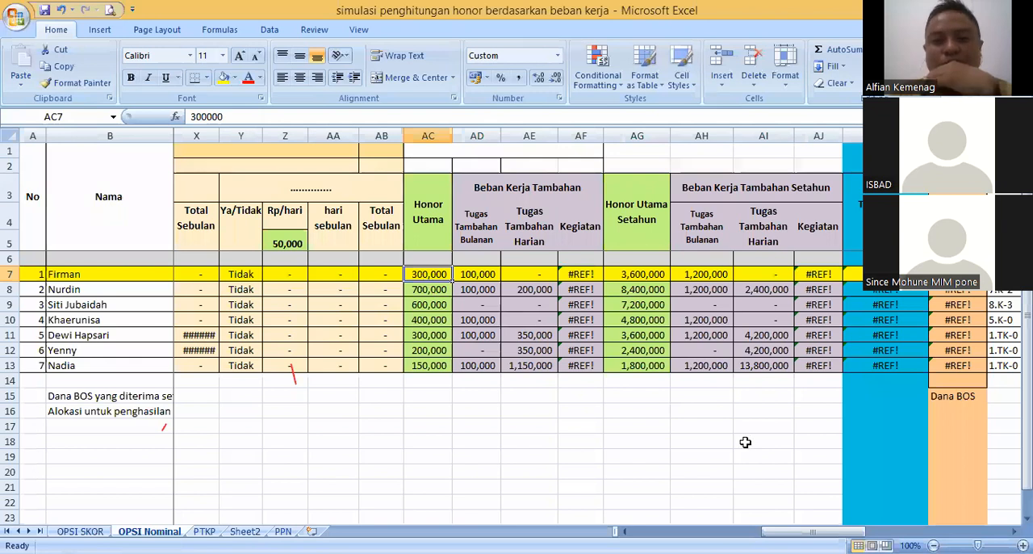
pyautogui.hscroll(-2, 746, 442)
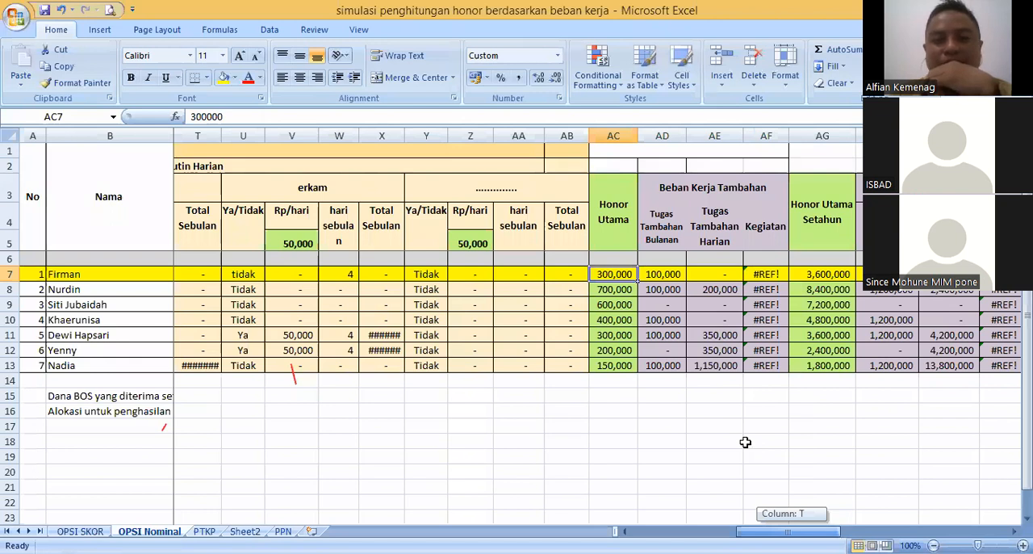
pyautogui.hscroll(2, 745, 442)
pyautogui.click(483, 192)
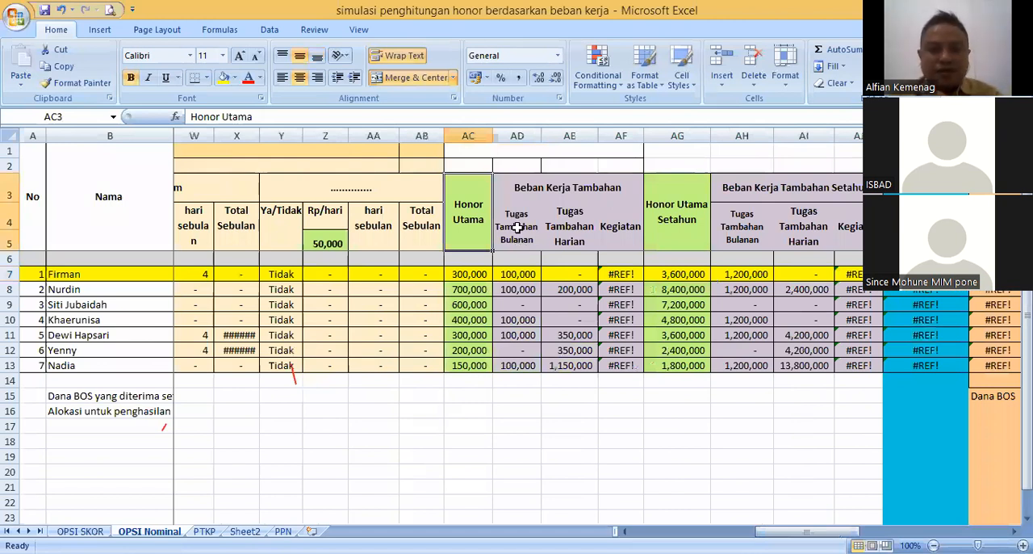
pyautogui.click(517, 258)
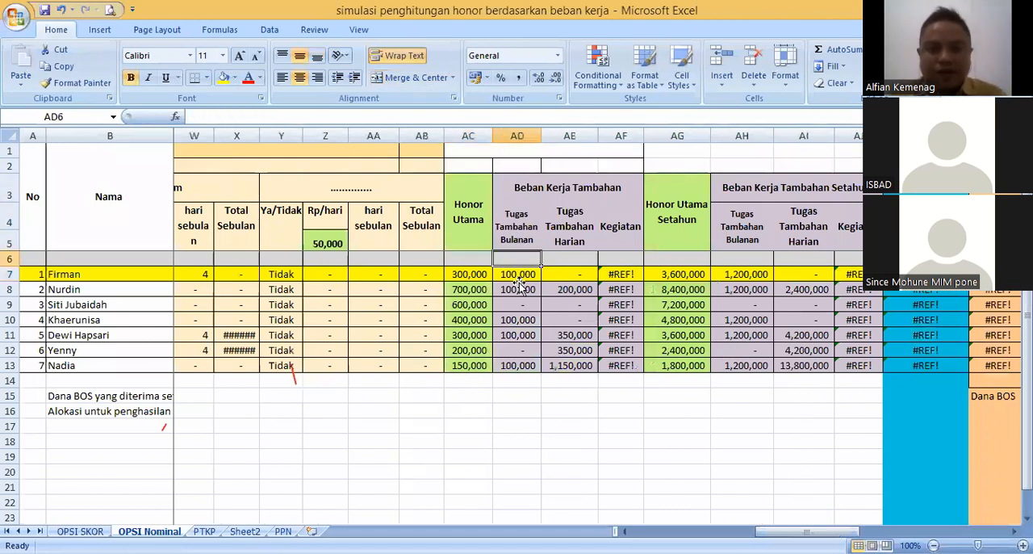
pyautogui.click(519, 276)
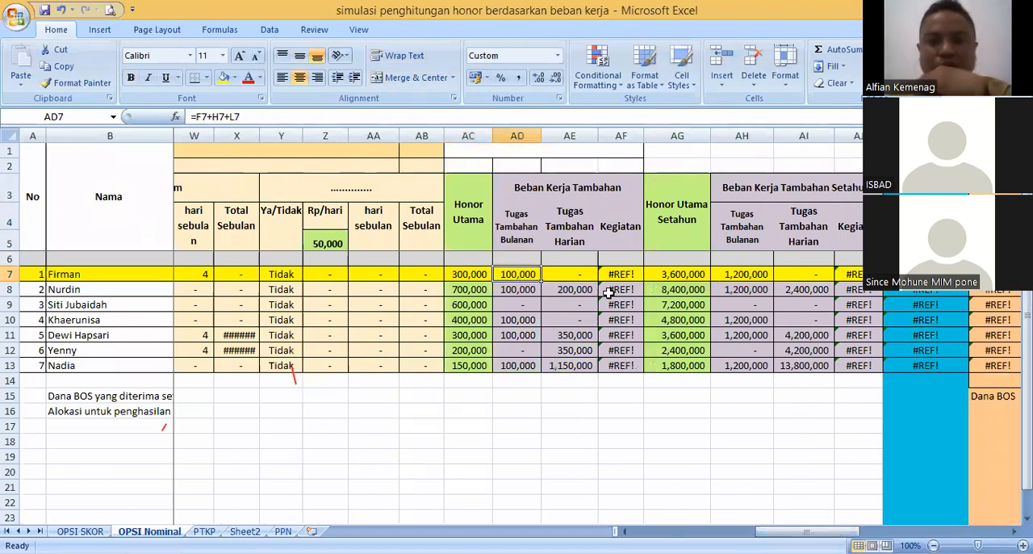
pyautogui.hscroll(-2, 735, 444)
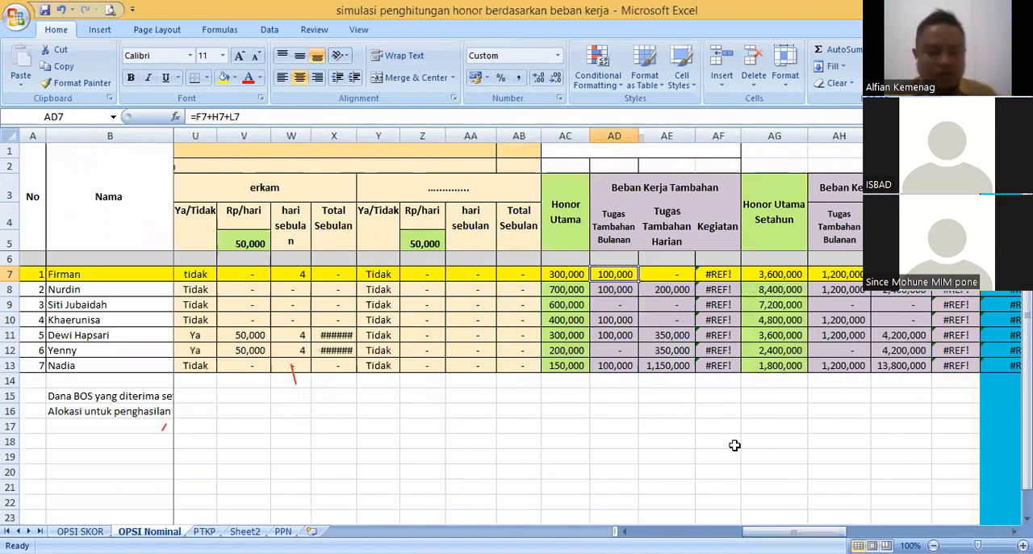
# - Undo the first teacher's Honor Utama change and the deletion of the committee activity columns
pyautogui.hotkey('ctrl', 'z')
pyautogui.hotkey('ctrl', 'z')
pyautogui.hotkey('ctrl', 'z')
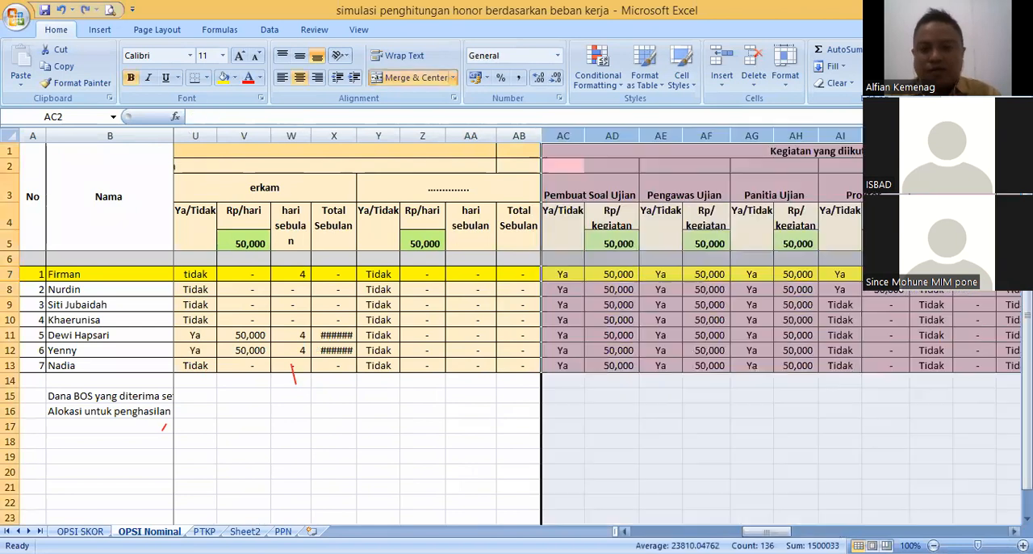
pyautogui.hscroll(1, 418, 270)
pyautogui.click(417, 270)
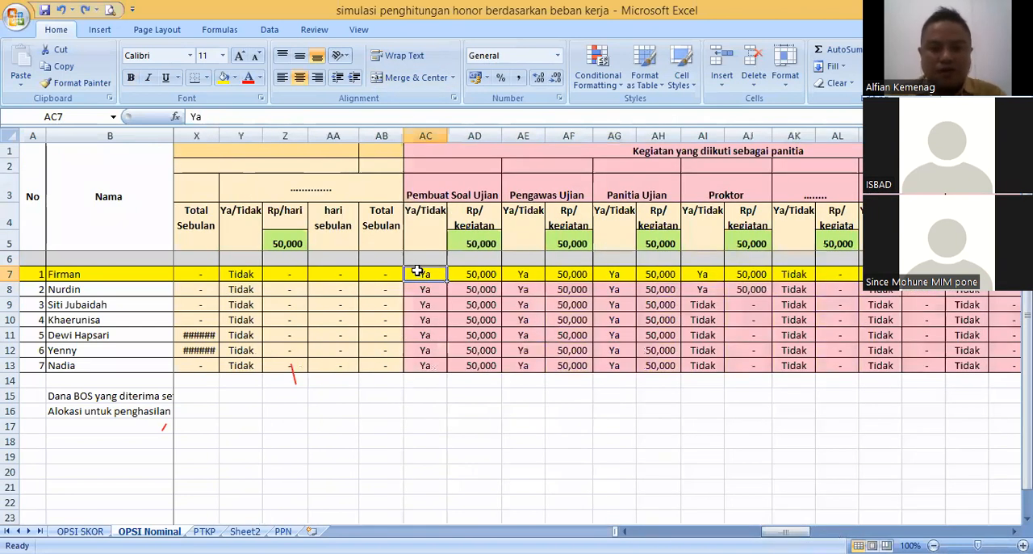
# - Set the first teacher's Pembuat Soal Ujian, Pengawas Ujian, Panitia Ujian and Proktor activities in row 7 to tidak
pyautogui.write('tidak')
pyautogui.hotkey('ctrl', 'Return')
pyautogui.hotkey('ctrl', 'c')
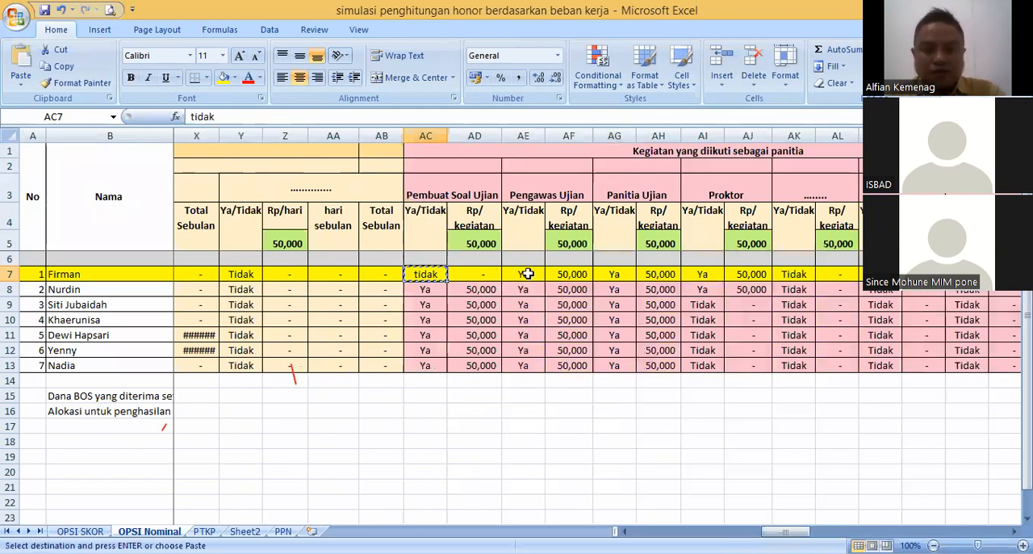
pyautogui.click(524, 275)
pyautogui.hotkey('ctrl', 'v')
pyautogui.click(616, 276)
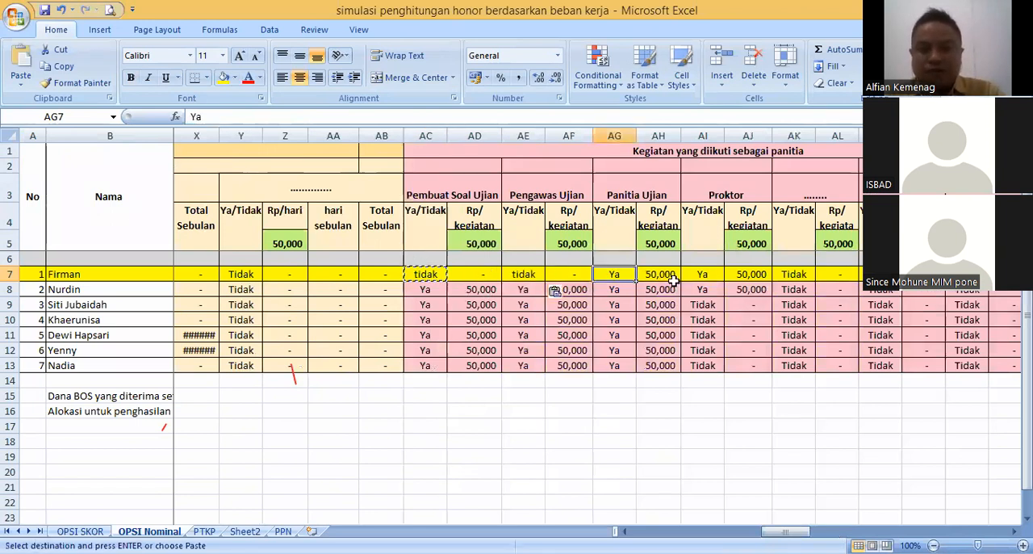
pyautogui.hotkey('ctrl', 'v')
pyautogui.click(700, 277)
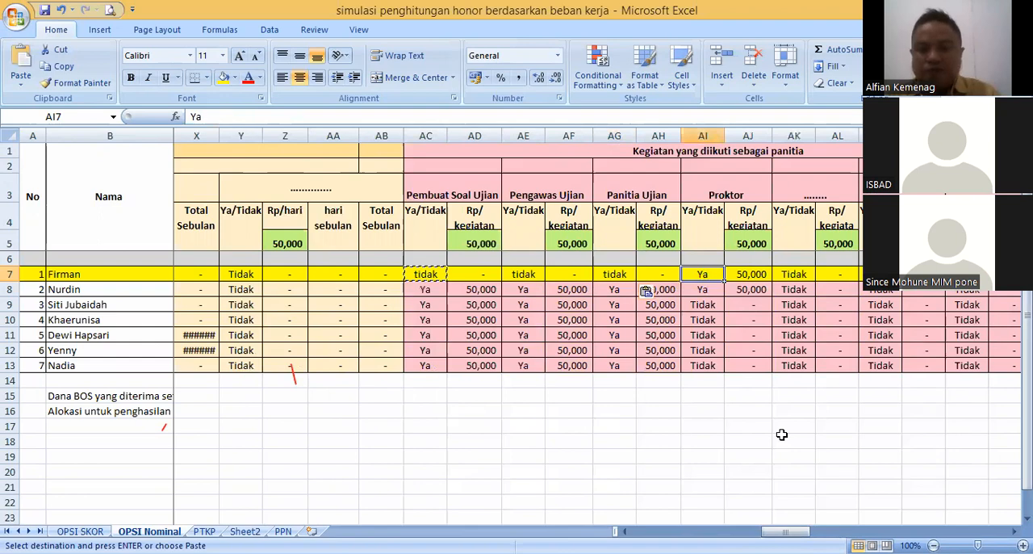
pyautogui.hotkey('ctrl', 'v')
# - Set the first teacher's Honor Utama in cell AR7 to 300000 and check the Masa Kerja reference beside it
pyautogui.hscroll(2, 781, 434)
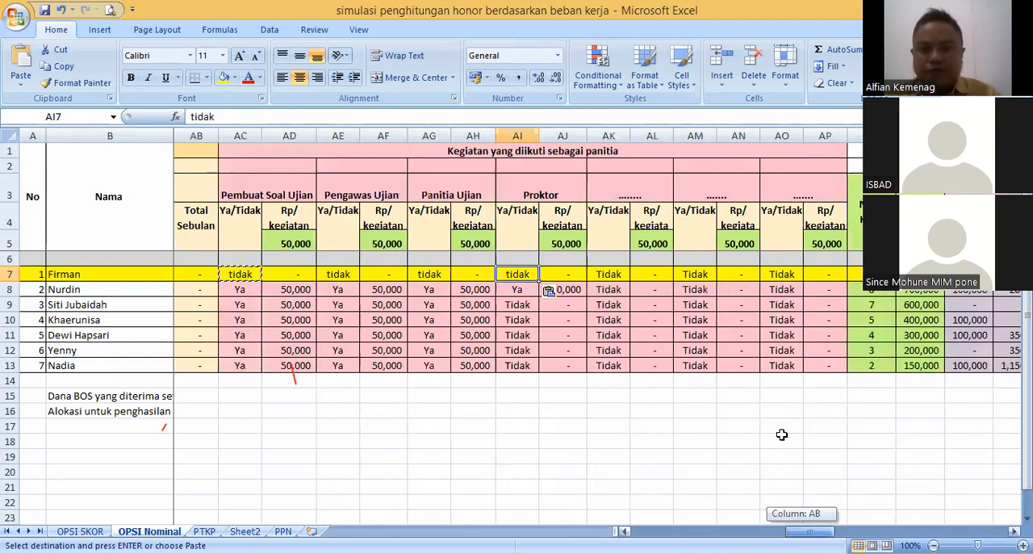
pyautogui.hscroll(3, 782, 434)
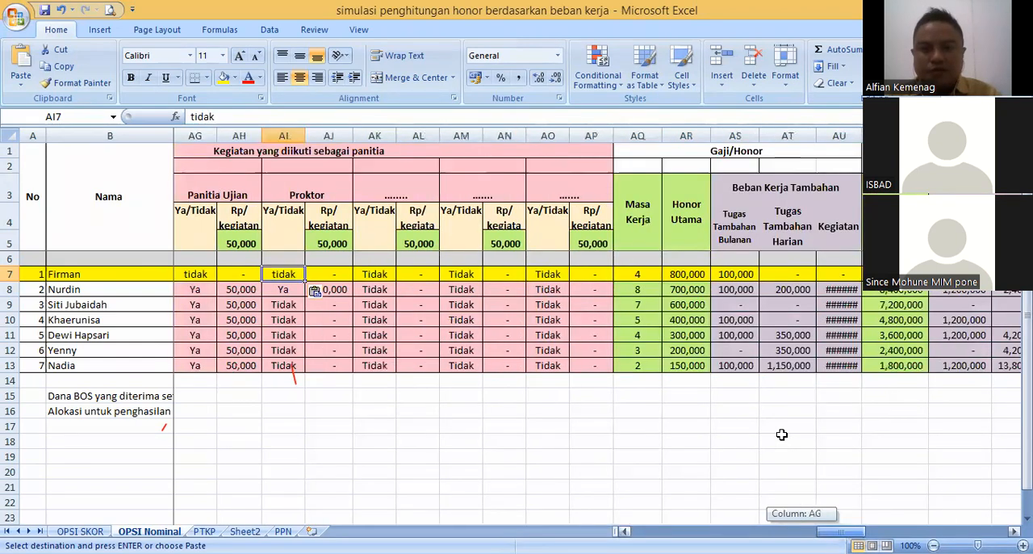
pyautogui.hscroll(3, 781, 434)
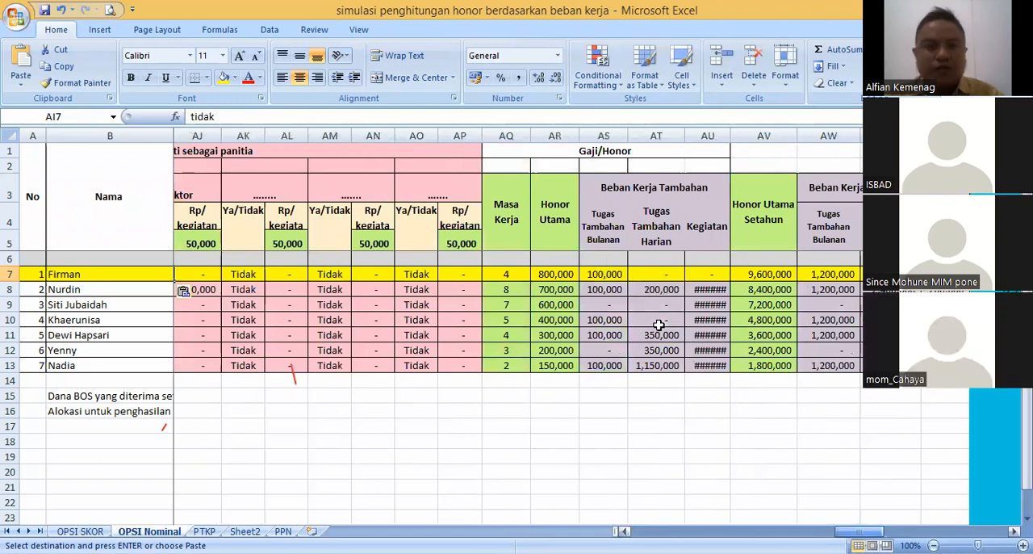
pyautogui.click(608, 275)
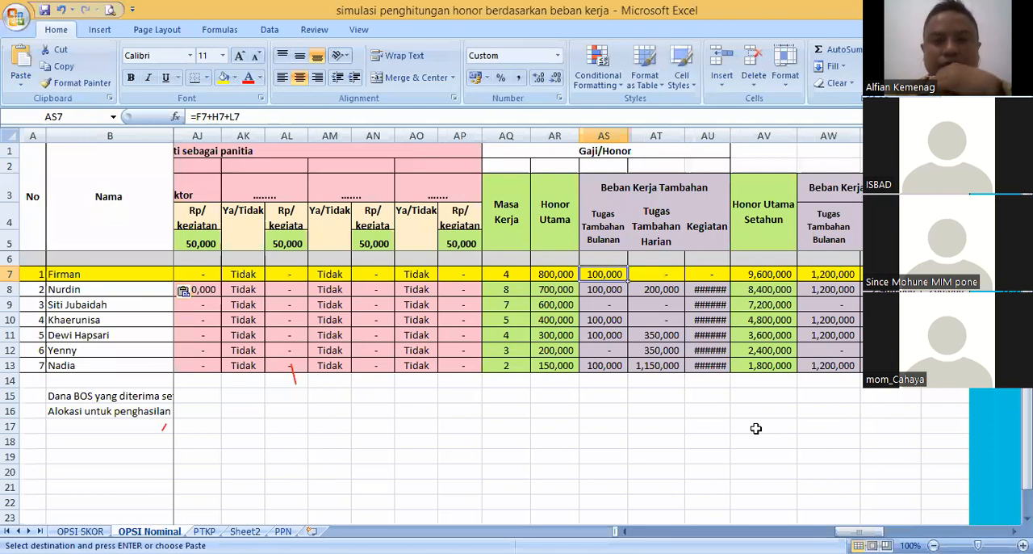
pyautogui.click(550, 275)
pyautogui.write('300000')
pyautogui.press('Return')
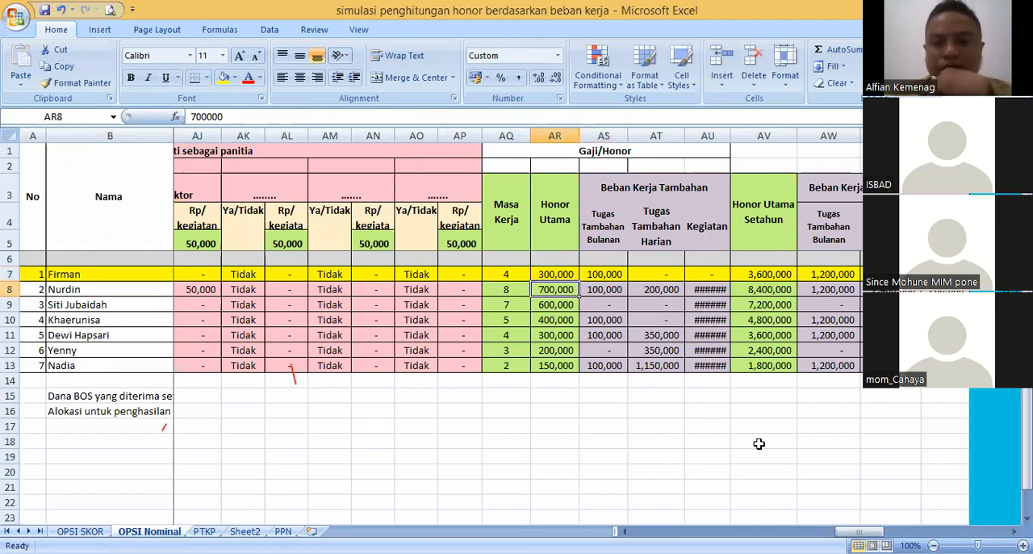
pyautogui.press('Up')
pyautogui.press('Left')
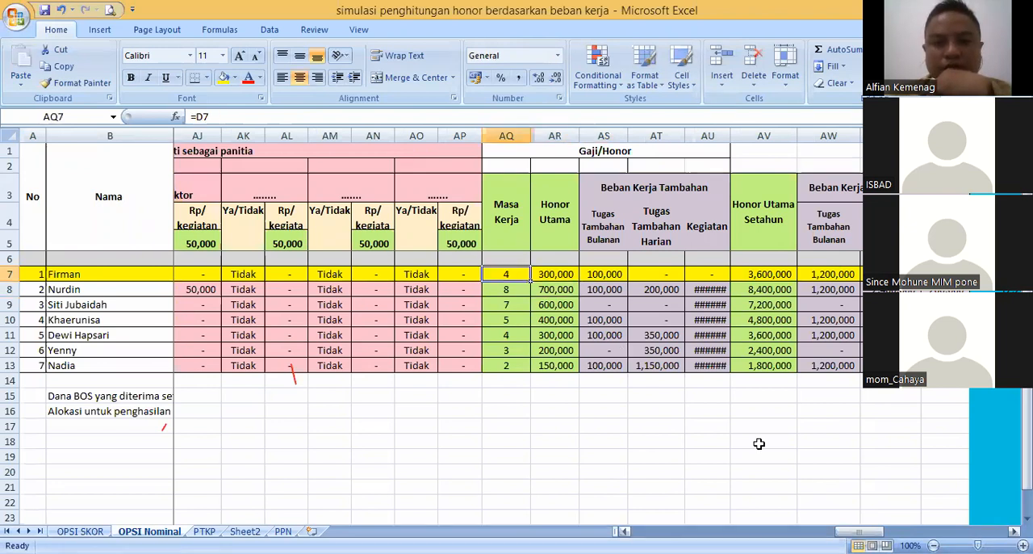
# - Review the Rutin Bulanan duties at the start of the table, including the Guru Mata Pelajaran rate and the teachers in rows 8 to 11
pyautogui.moveTo(858, 531); pyautogui.dragTo(716, 531)
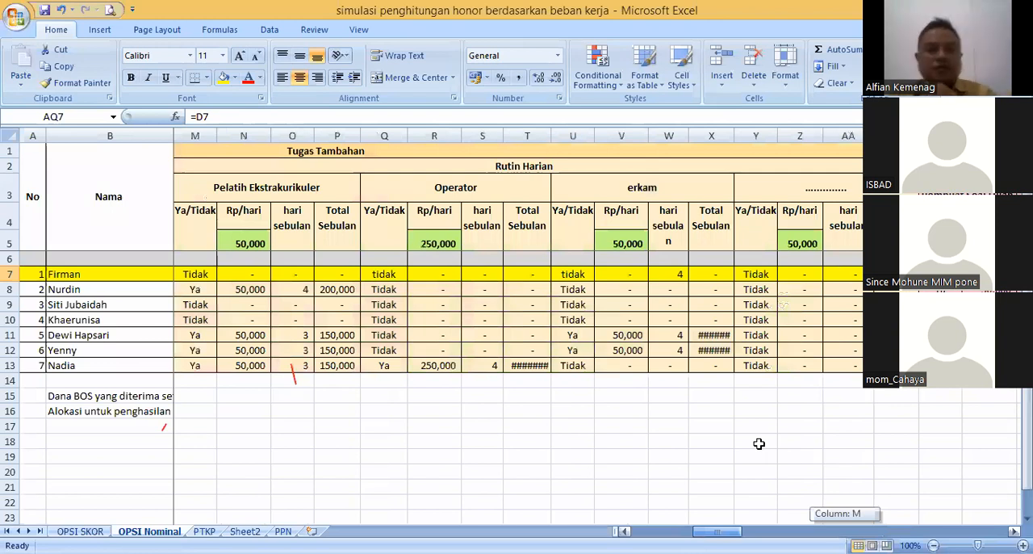
pyautogui.moveTo(717, 531); pyautogui.dragTo(655, 531)
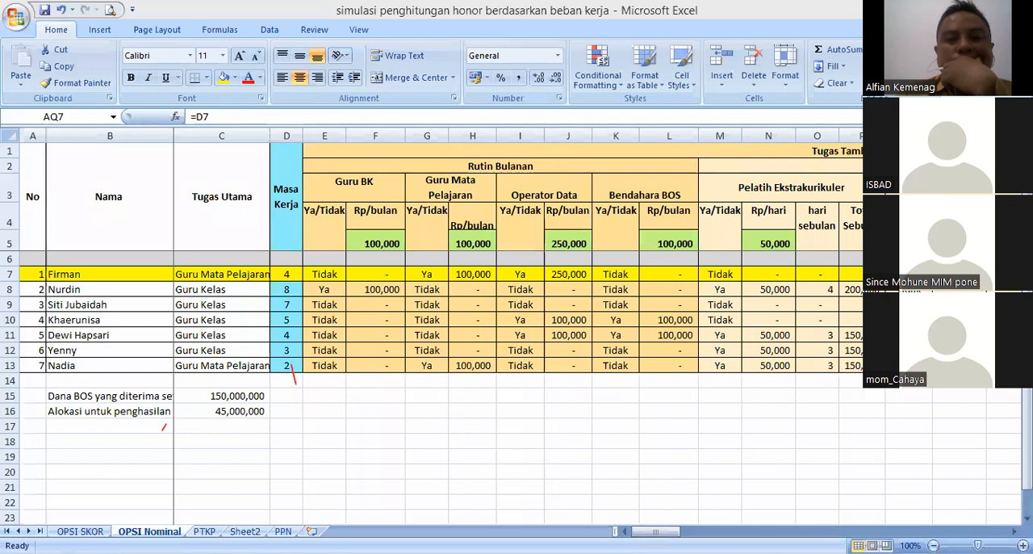
pyautogui.moveTo(644, 531)
pyautogui.mouseDown()
pyautogui.moveTo(672, 529)
pyautogui.moveTo(655, 524)
pyautogui.mouseUp()
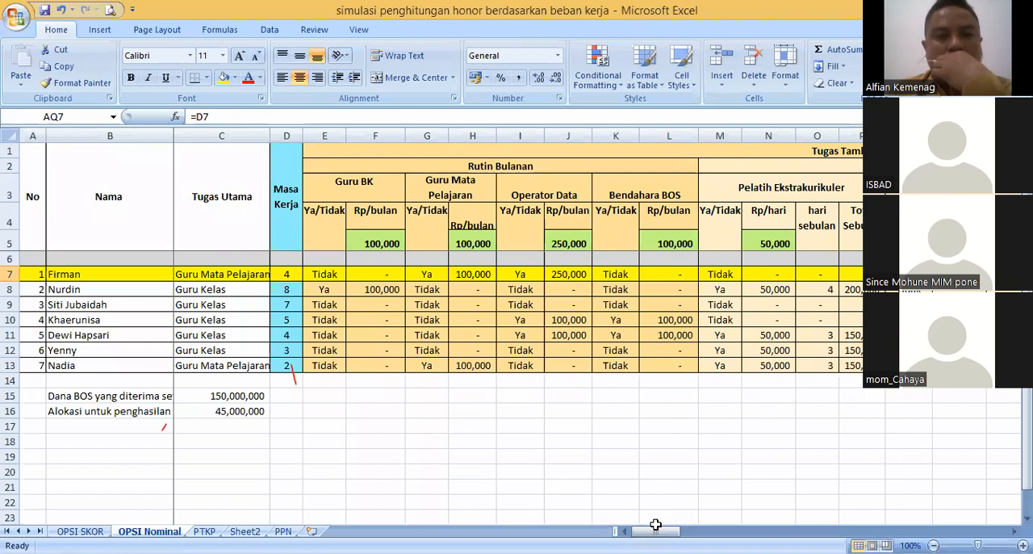
pyautogui.moveTo(655, 531)
pyautogui.mouseDown()
pyautogui.moveTo(672, 531)
pyautogui.moveTo(655, 531)
pyautogui.mouseUp()
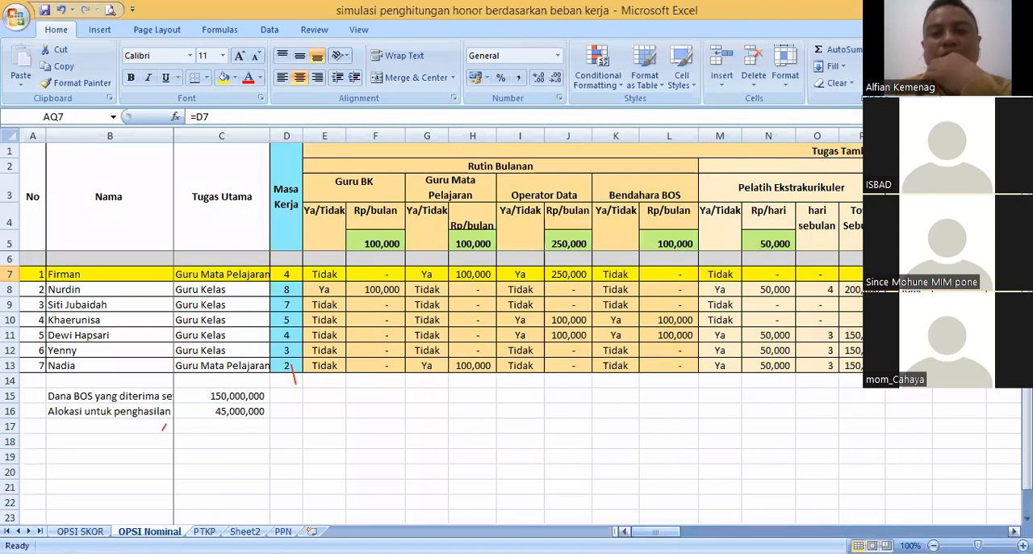
pyautogui.moveTo(656, 531)
pyautogui.mouseDown()
pyautogui.moveTo(686, 528)
pyautogui.moveTo(638, 529)
pyautogui.mouseUp()
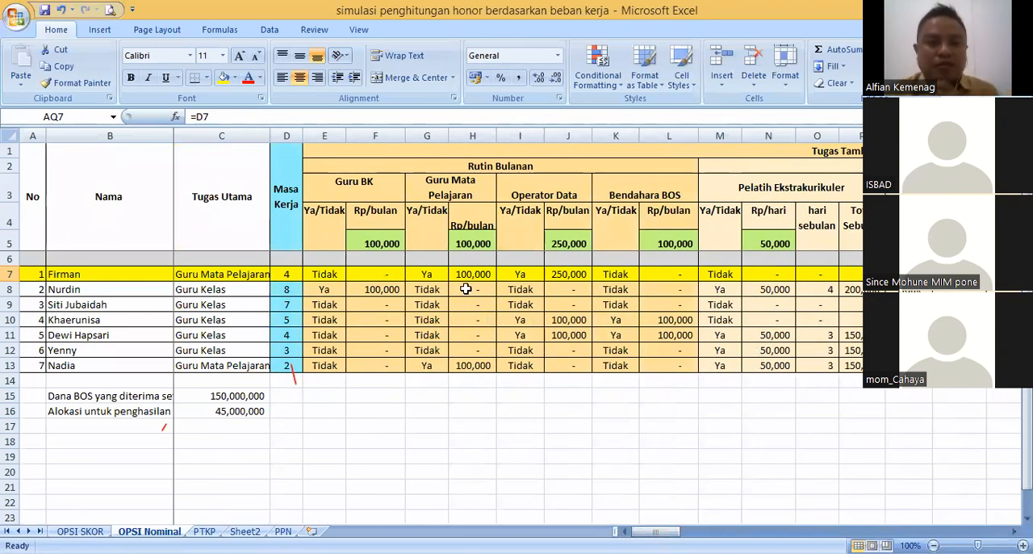
pyautogui.click(472, 244)
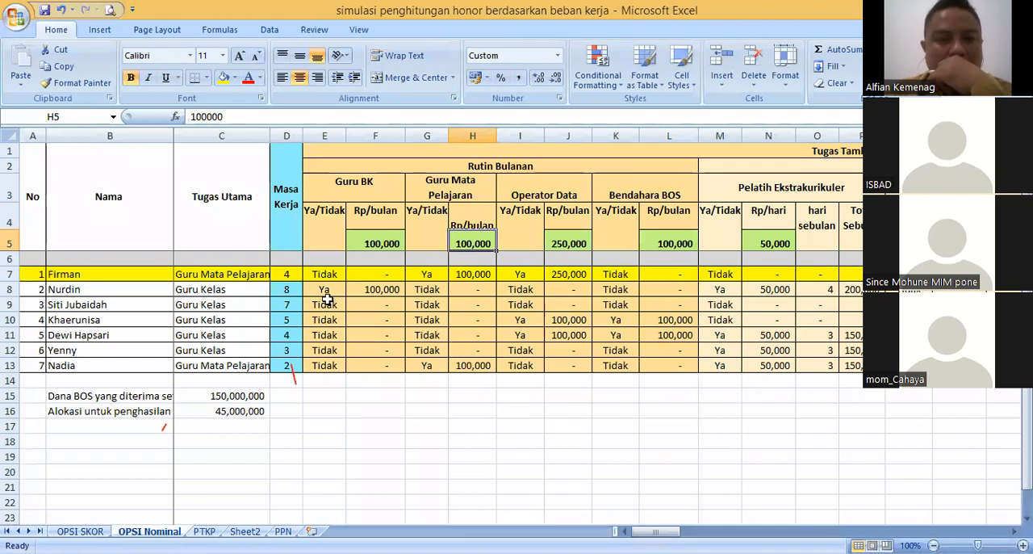
pyautogui.moveTo(106, 288); pyautogui.dragTo(106, 329)
pyautogui.moveTo(102, 284); pyautogui.dragTo(108, 334)
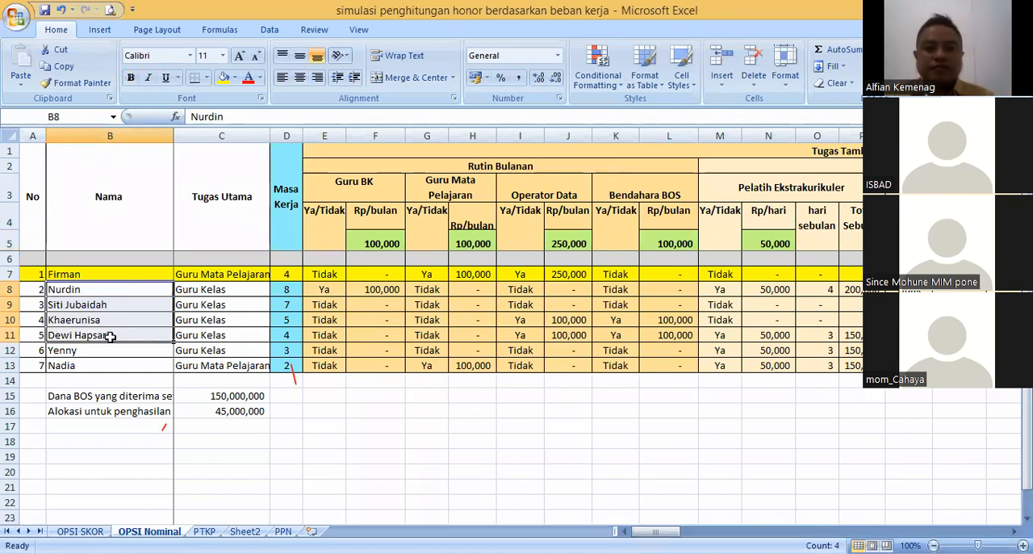
pyautogui.moveTo(655, 531)
pyautogui.mouseDown()
pyautogui.moveTo(840, 528)
pyautogui.moveTo(656, 531)
pyautogui.mouseUp()
pyautogui.click(472, 395)
pyautogui.click(459, 432)
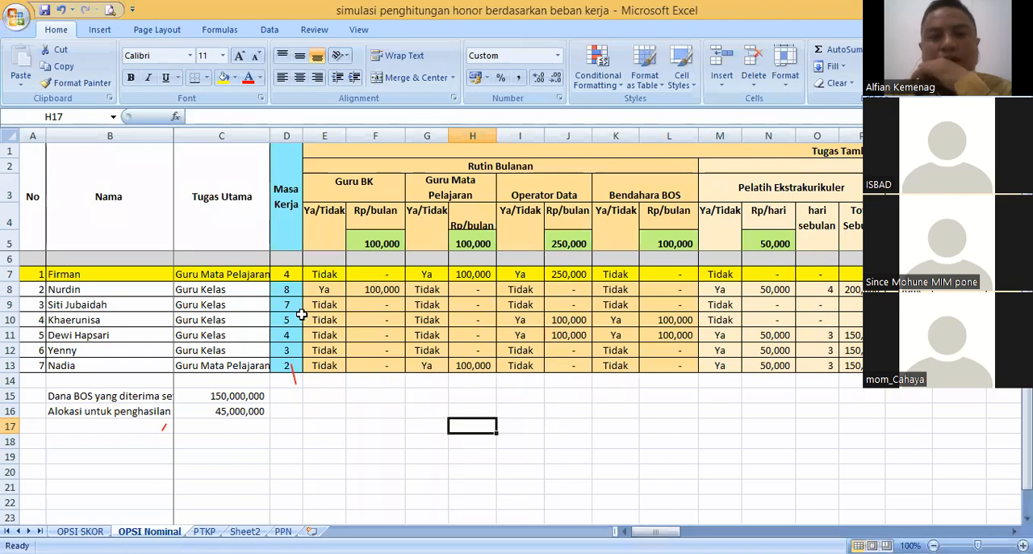
pyautogui.click(281, 277)
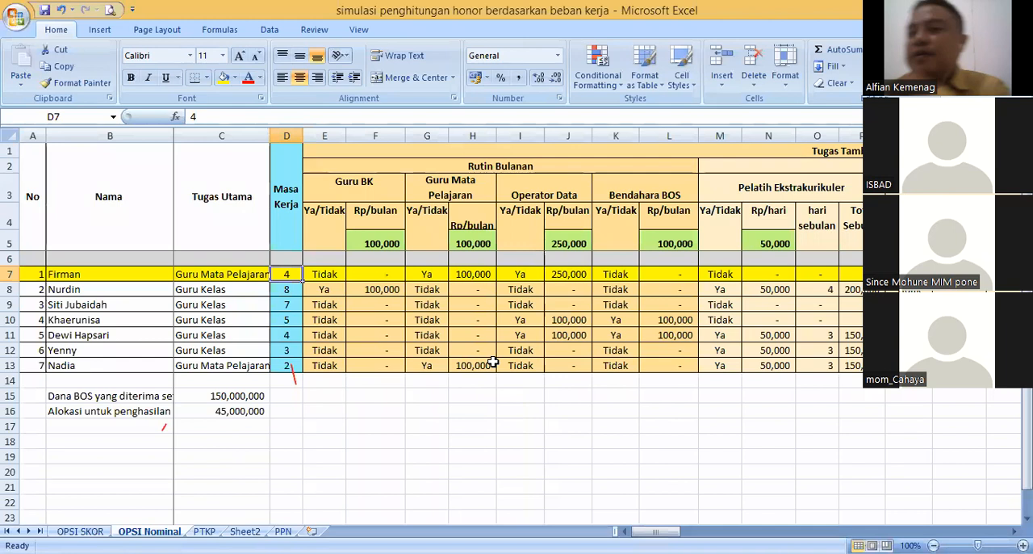
pyautogui.click(469, 436)
pyautogui.click(392, 423)
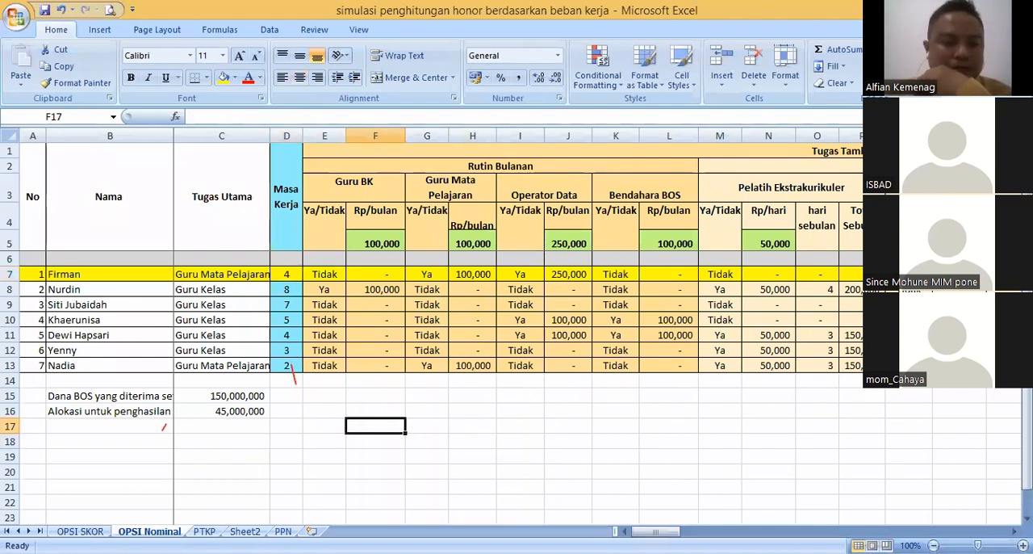
pyautogui.click(427, 414)
pyautogui.click(381, 424)
pyautogui.click(376, 410)
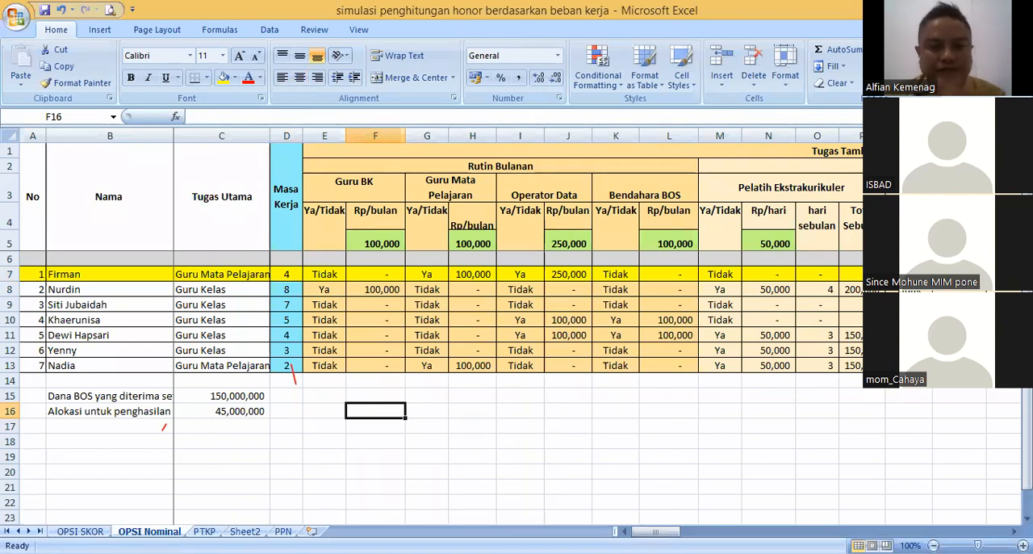
pyautogui.click(368, 394)
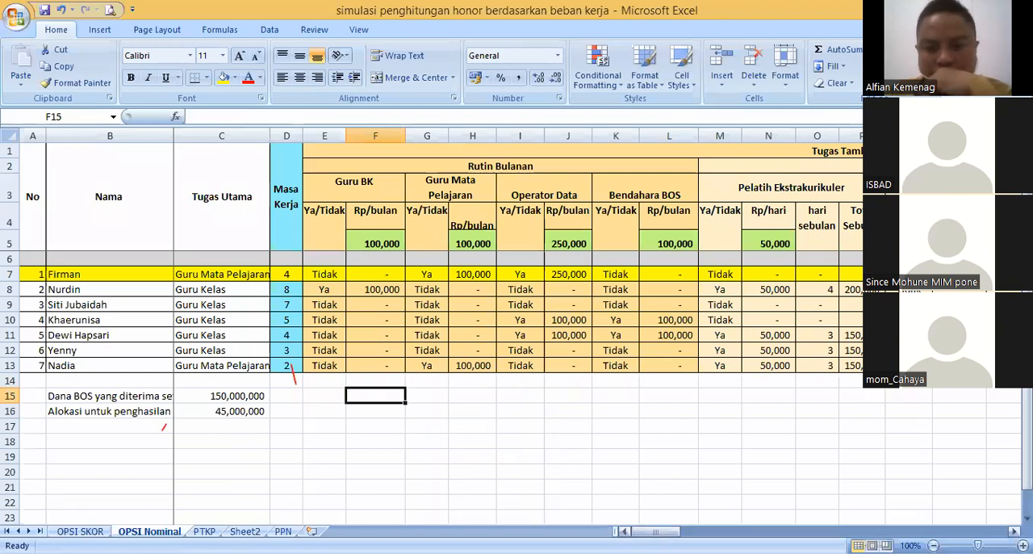
# - Compare the monthly Guru Mata Pelajaran and Operator Data columns with the daily erkam duty's hari sebulan column and Rp/hari formula
pyautogui.click(553, 194)
pyautogui.click(463, 187)
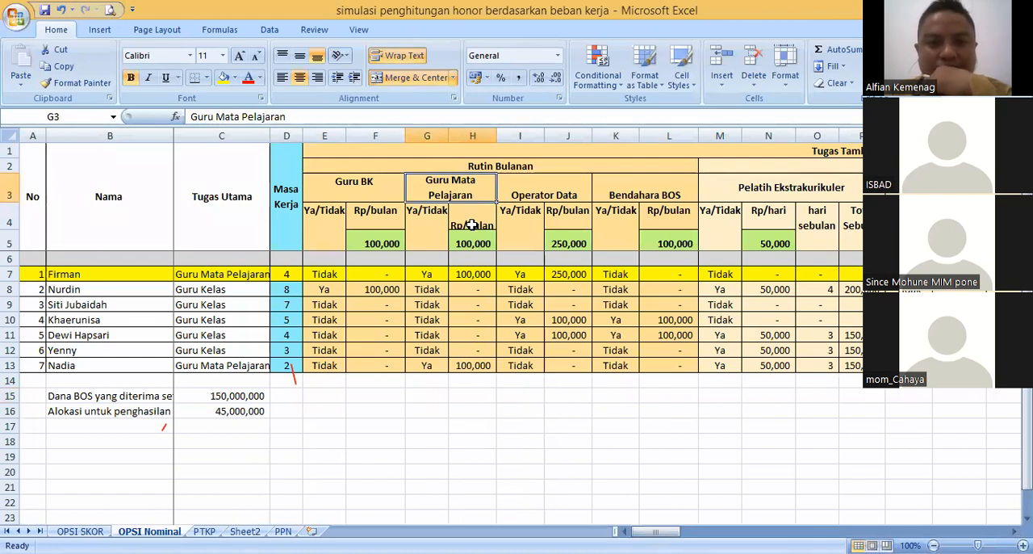
pyautogui.click(475, 223)
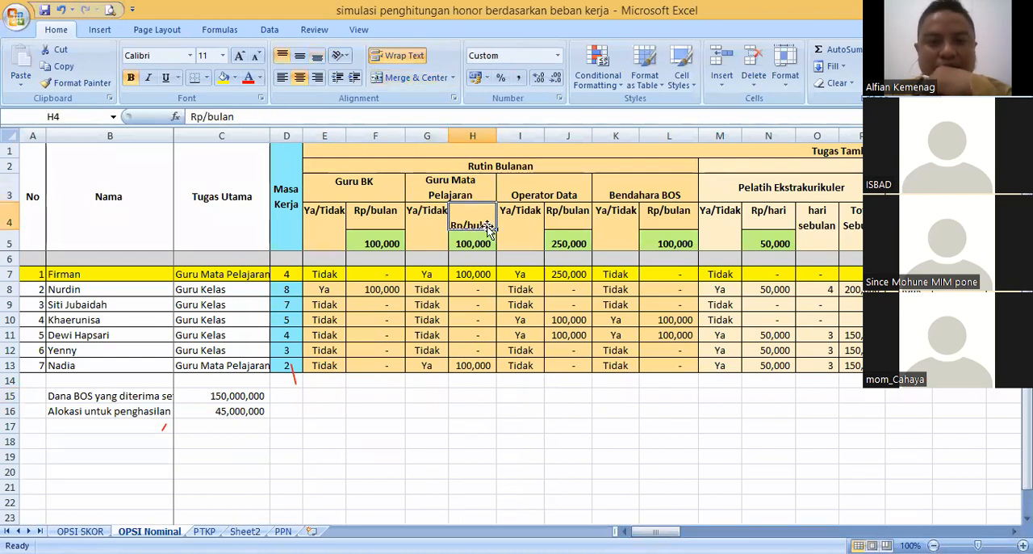
pyautogui.click(434, 289)
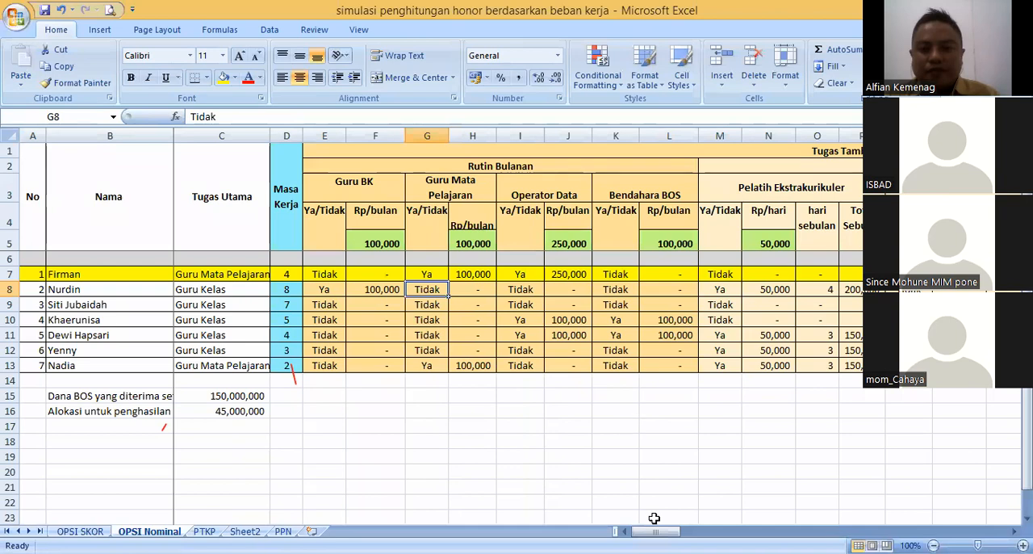
pyautogui.moveTo(655, 531); pyautogui.dragTo(748, 531)
pyautogui.click(430, 220)
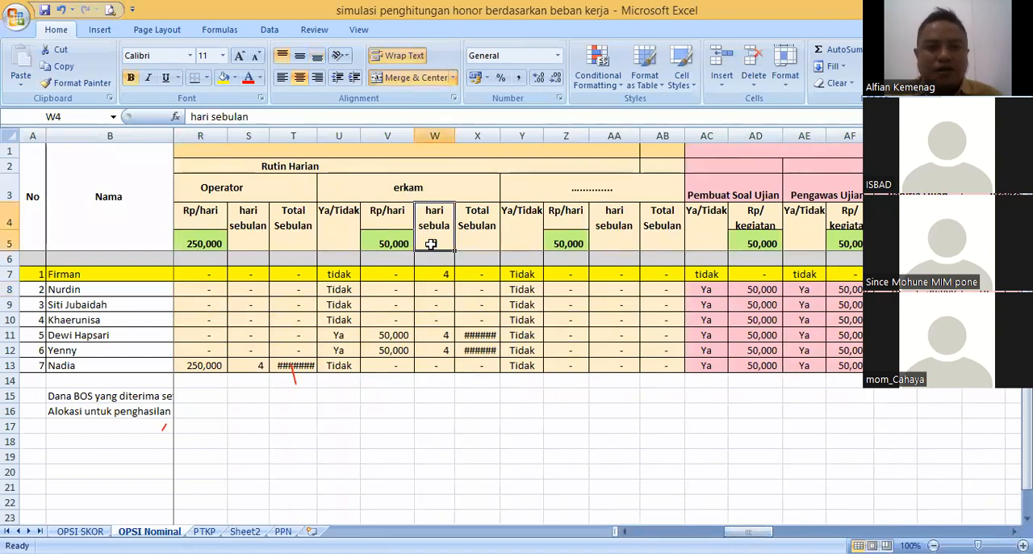
pyautogui.moveTo(433, 246); pyautogui.dragTo(444, 276)
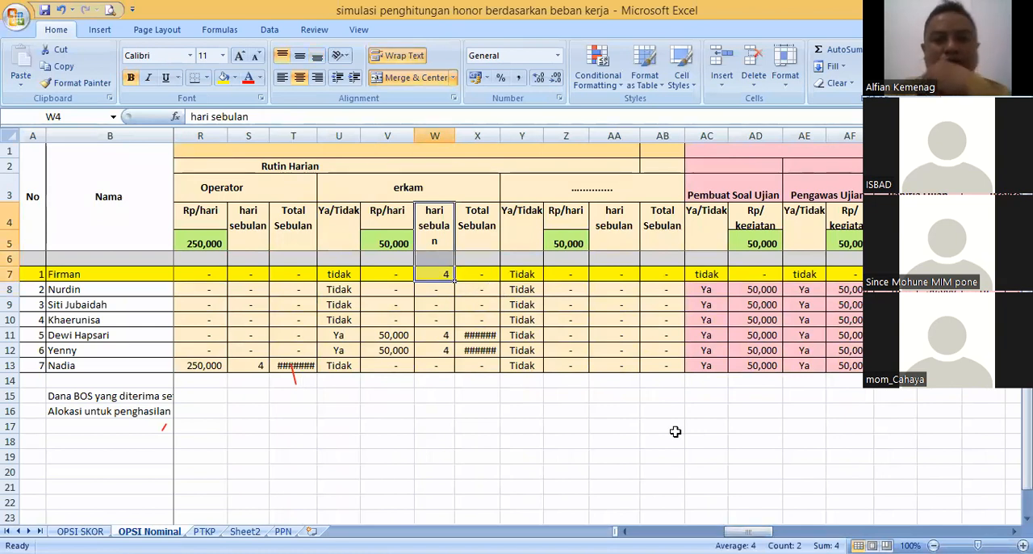
pyautogui.moveTo(748, 531); pyautogui.dragTo(748, 531)
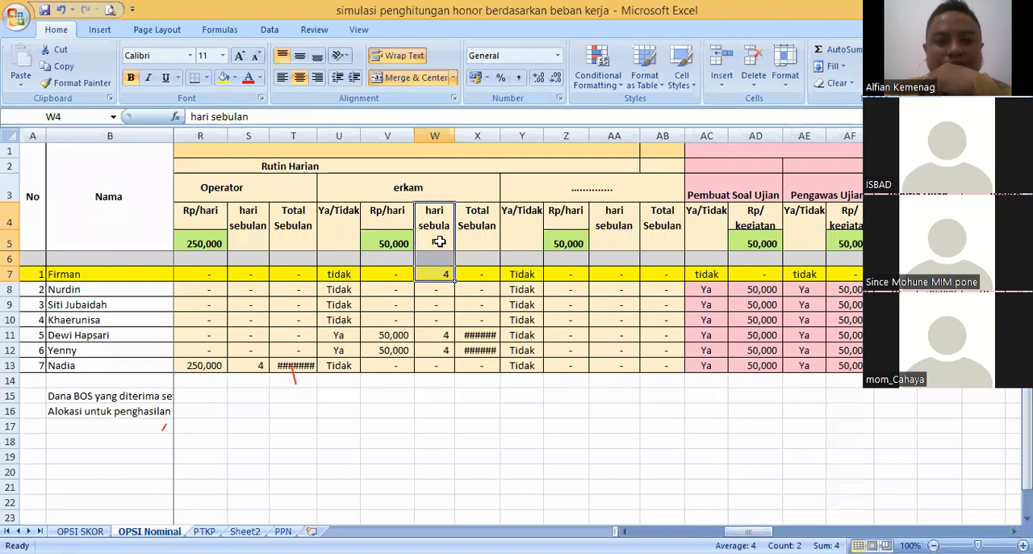
pyautogui.moveTo(433, 224); pyautogui.dragTo(439, 274)
pyautogui.moveTo(747, 531); pyautogui.dragTo(655, 531)
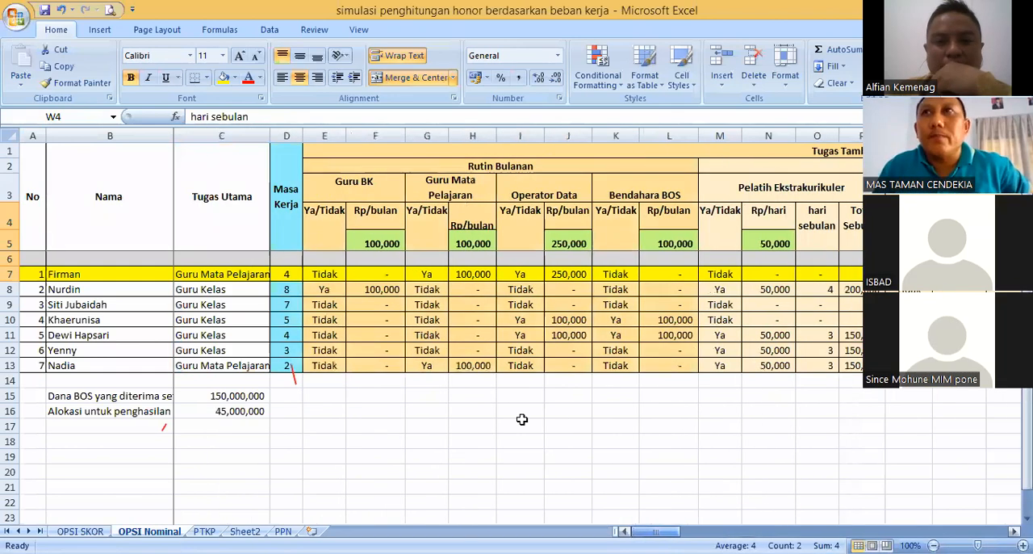
pyautogui.click(482, 244)
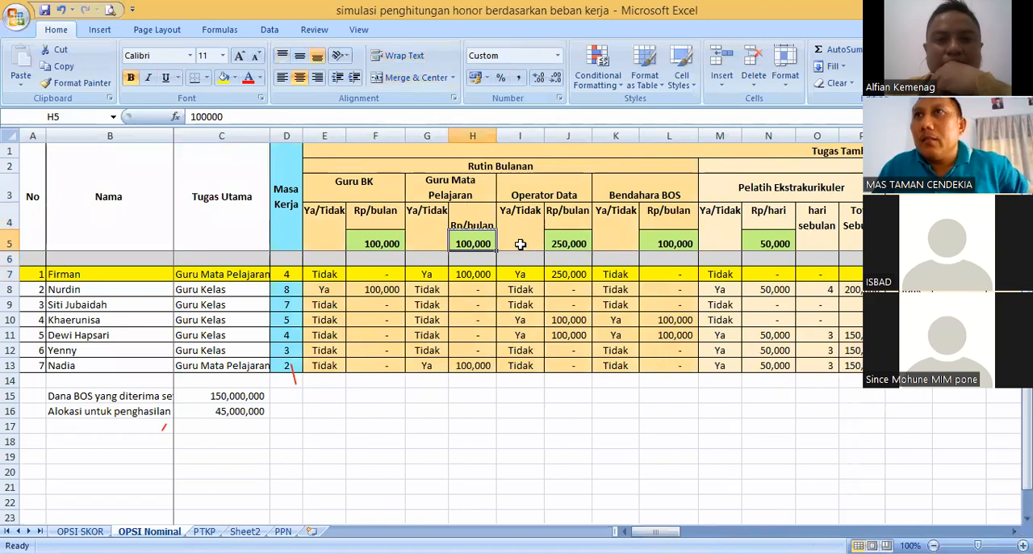
pyautogui.click(506, 133)
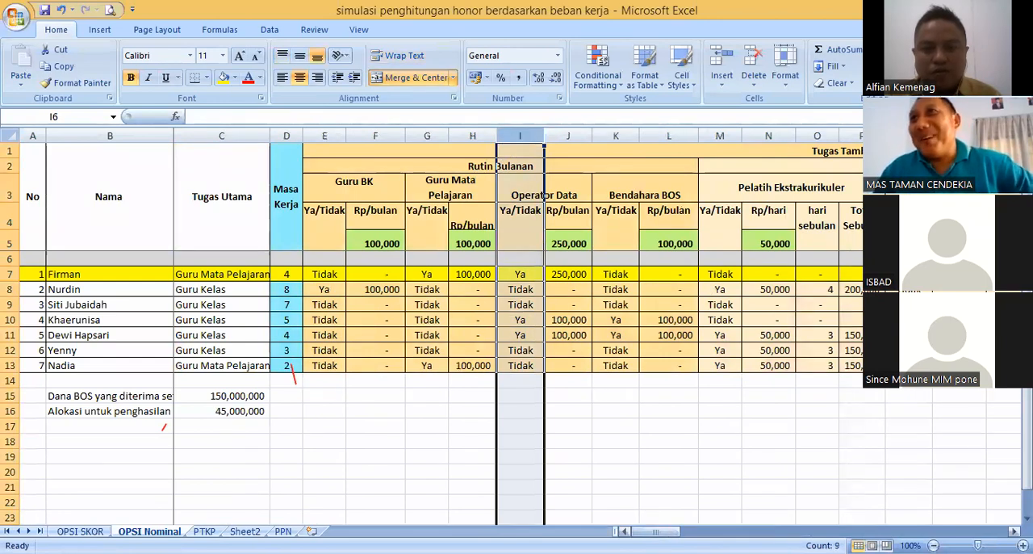
pyautogui.moveTo(655, 531); pyautogui.dragTo(765, 531)
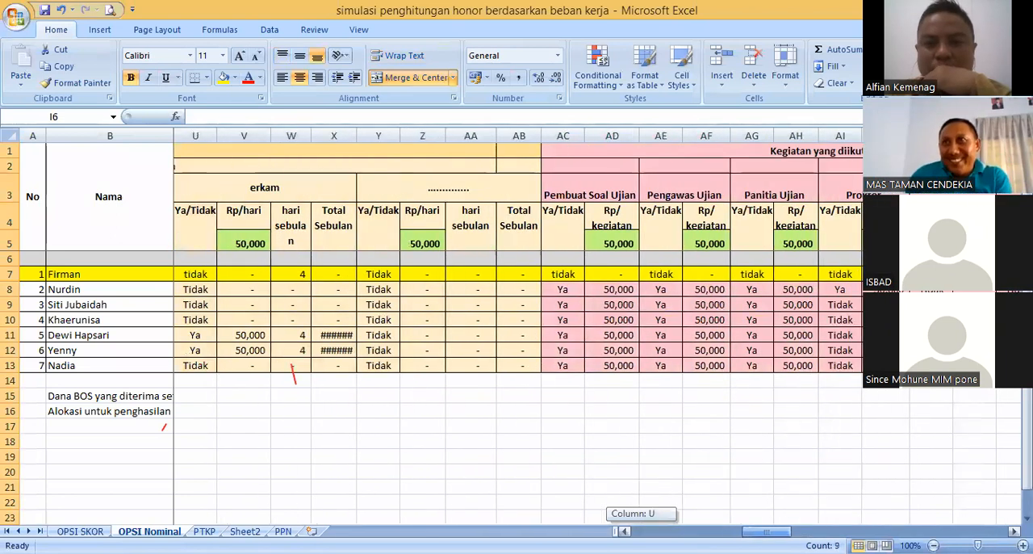
pyautogui.click(295, 273)
pyautogui.click(251, 269)
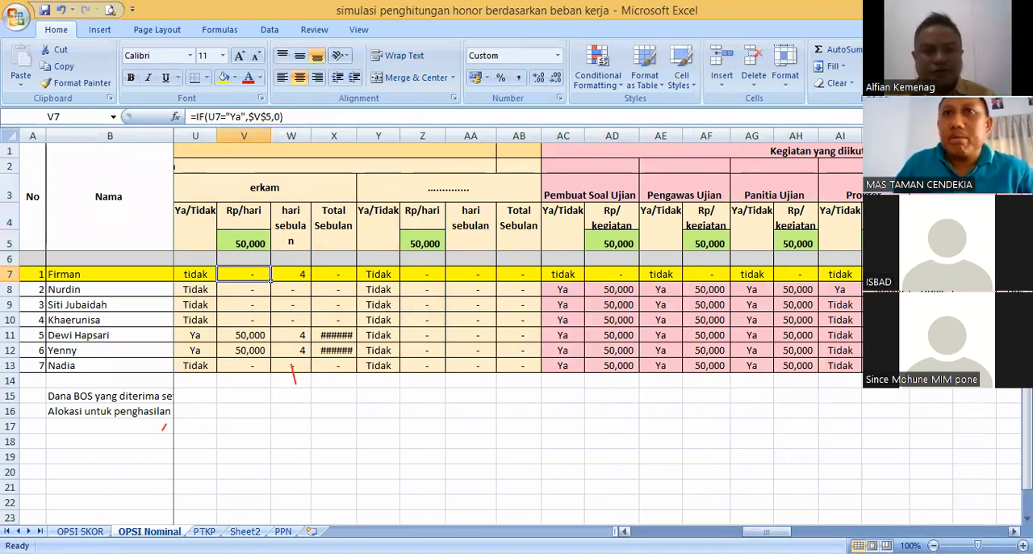
pyautogui.moveTo(767, 531); pyautogui.dragTo(655, 531)
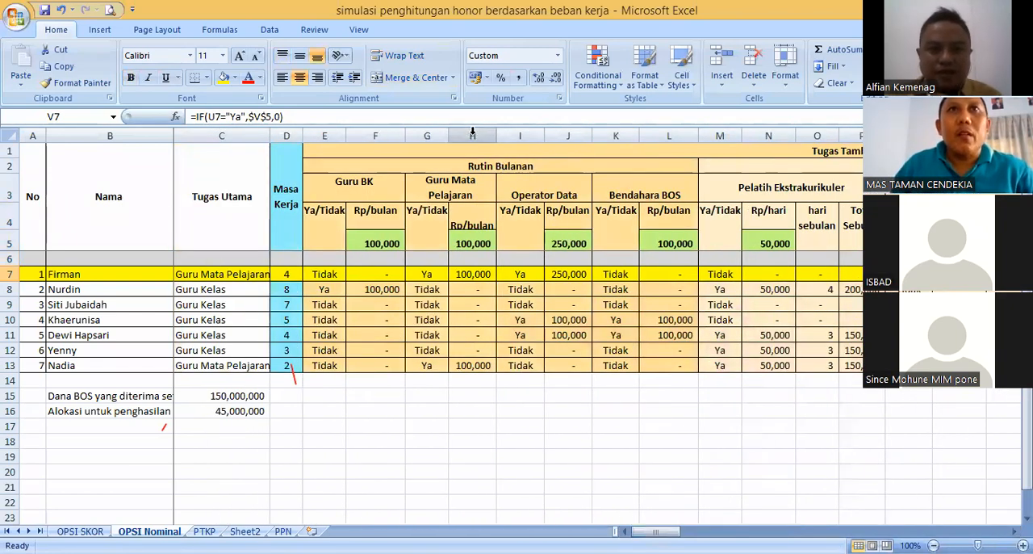
# - Insert a blank column at H within the Guru Mata Pelajaran duty, between its Ya/Tidak and Rp/bulan columns
pyautogui.click(434, 134)
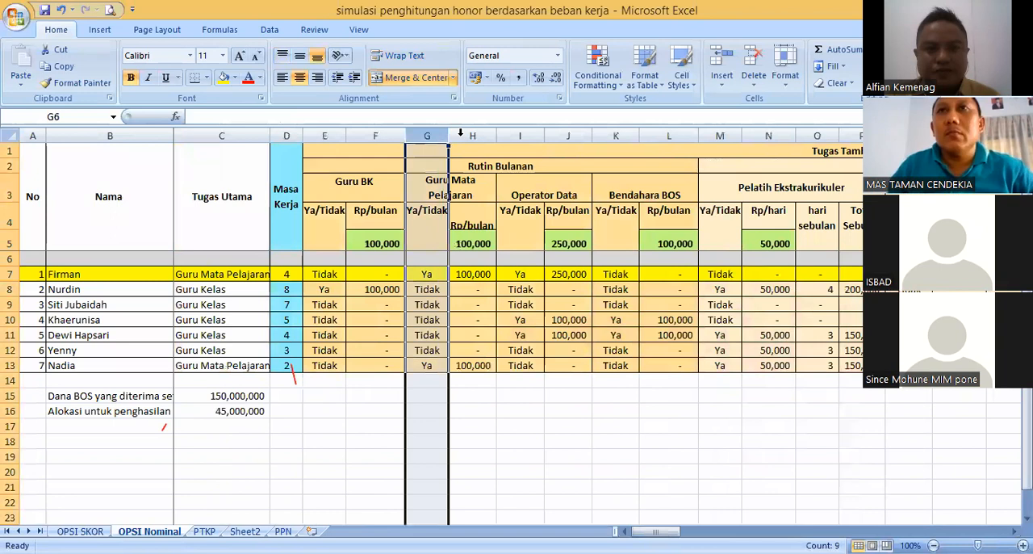
pyautogui.click(460, 134)
pyautogui.rightClick(452, 136)
pyautogui.click(497, 218)
pyautogui.click(470, 242)
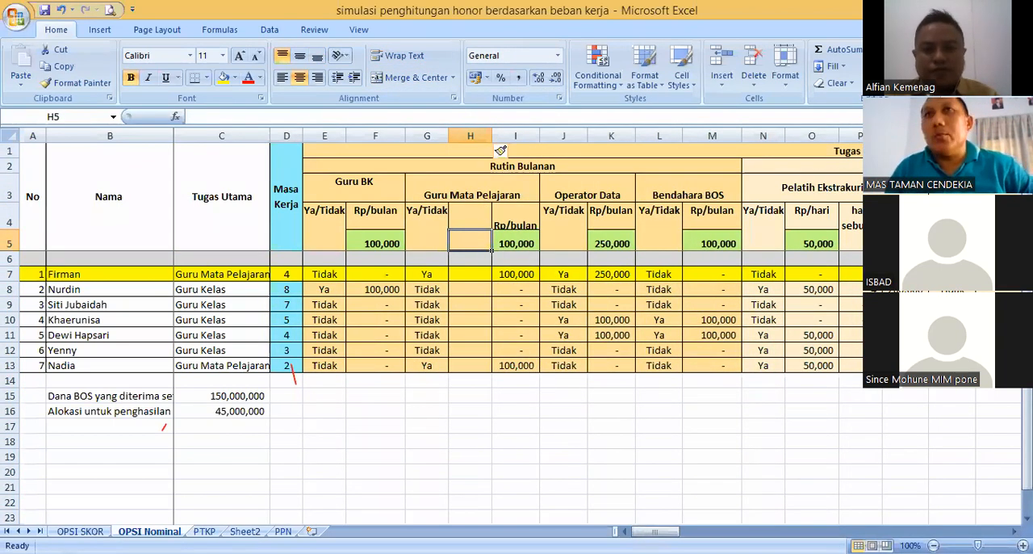
# - Insert a second blank column at H within the Guru Mata Pelajaran duty, making room for the erkam duty's four-column layout
pyautogui.moveTo(655, 531); pyautogui.dragTo(745, 531)
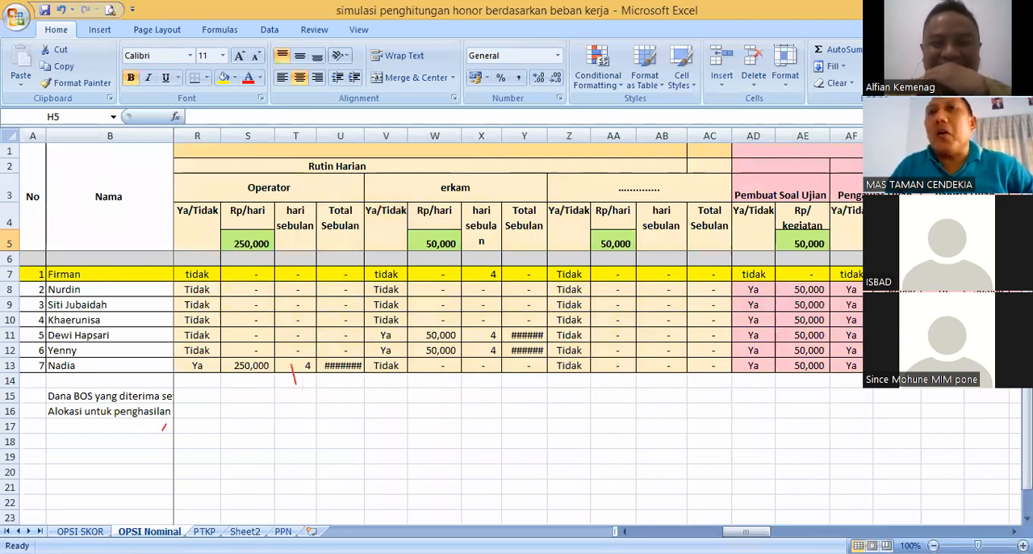
pyautogui.moveTo(747, 531); pyautogui.dragTo(667, 531)
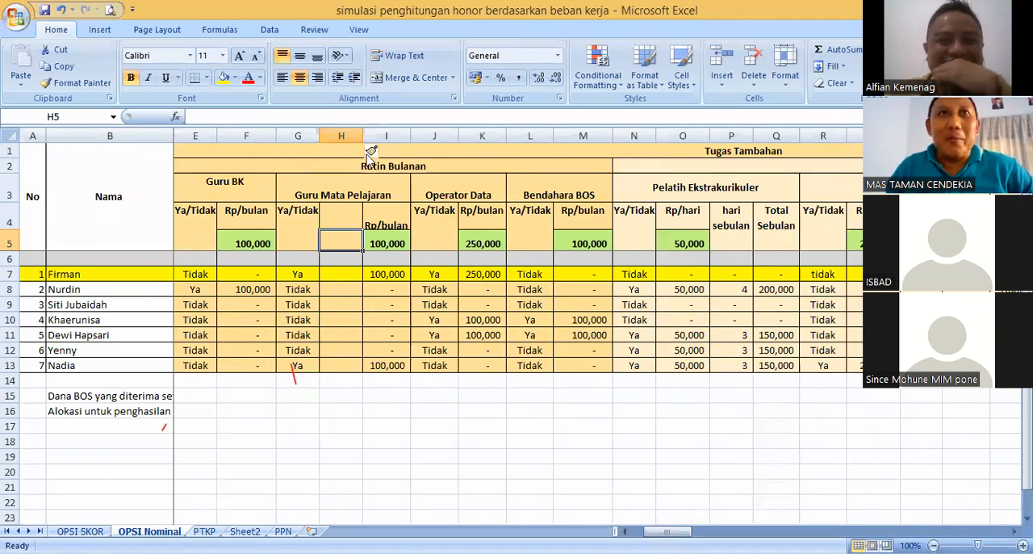
pyautogui.click(341, 135)
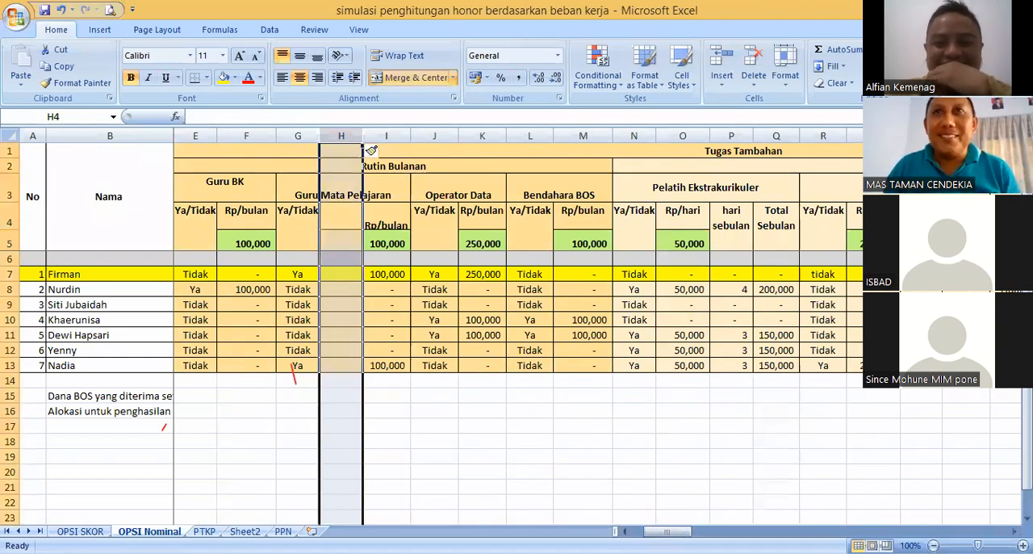
# - Copy the erkam duty block W4:Z13 and paste it over the Guru Mata Pelajaran columns from G4, replacing their contents
pyautogui.moveTo(666, 531); pyautogui.dragTo(772, 519)
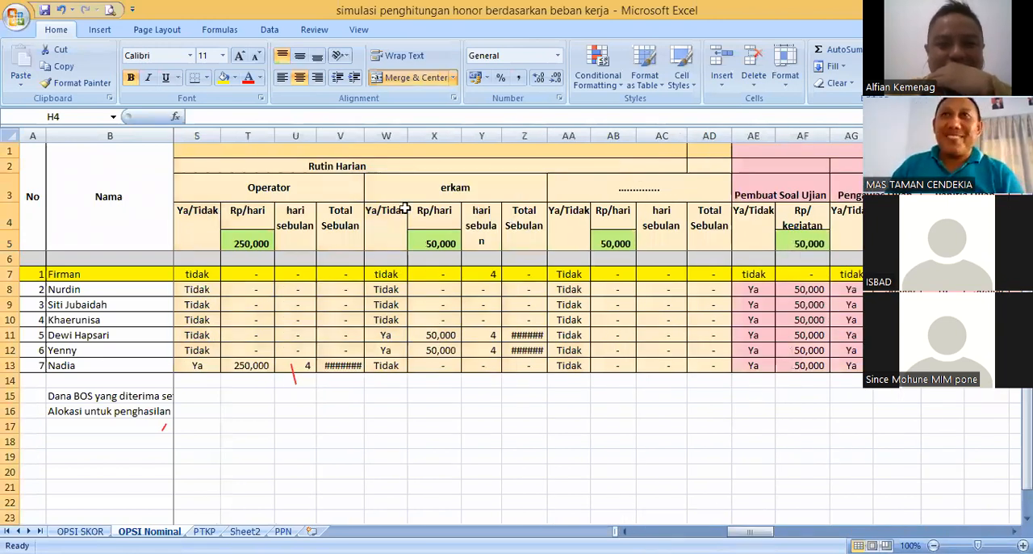
pyautogui.moveTo(386, 218); pyautogui.dragTo(521, 359)
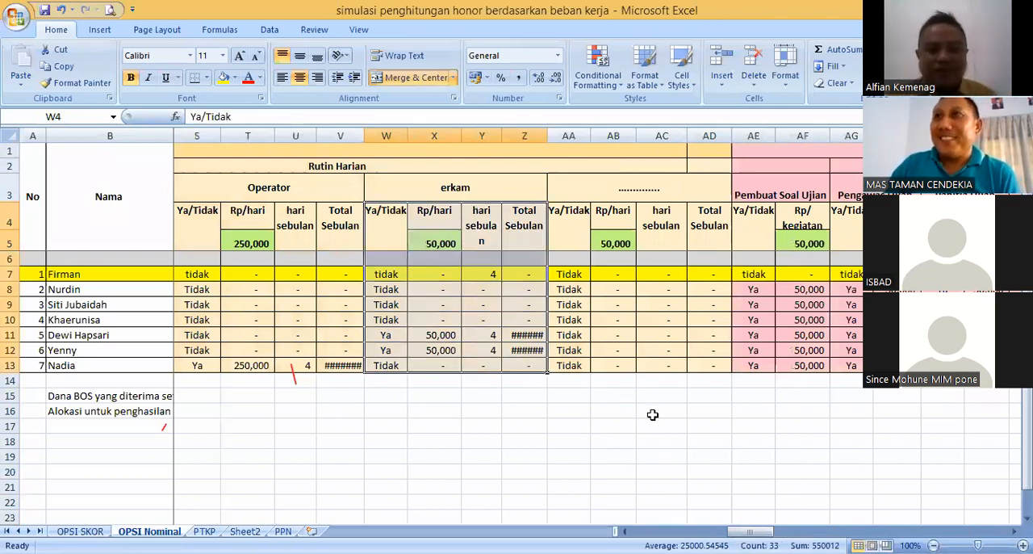
pyautogui.hotkey('ctrl', 'c')
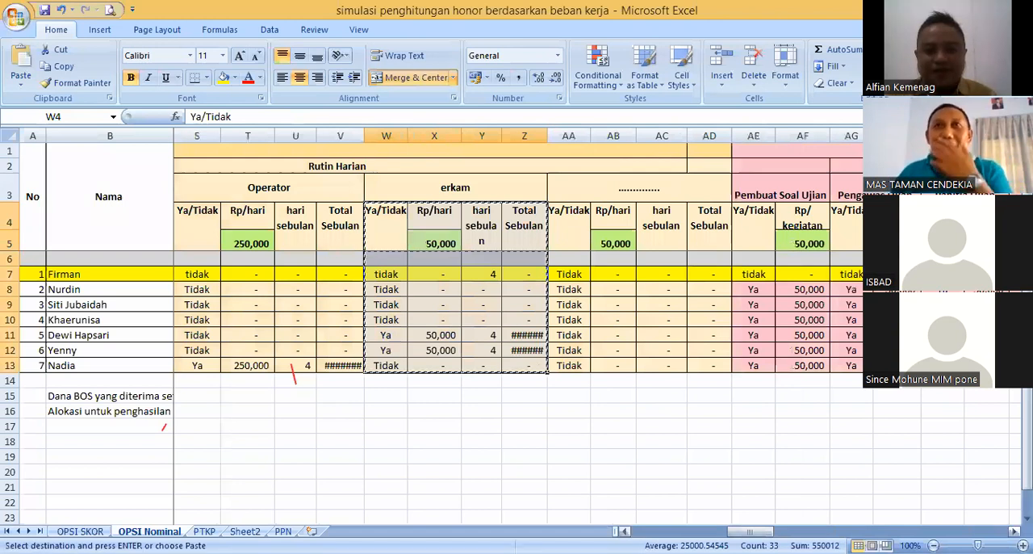
pyautogui.moveTo(751, 531); pyautogui.dragTo(653, 531)
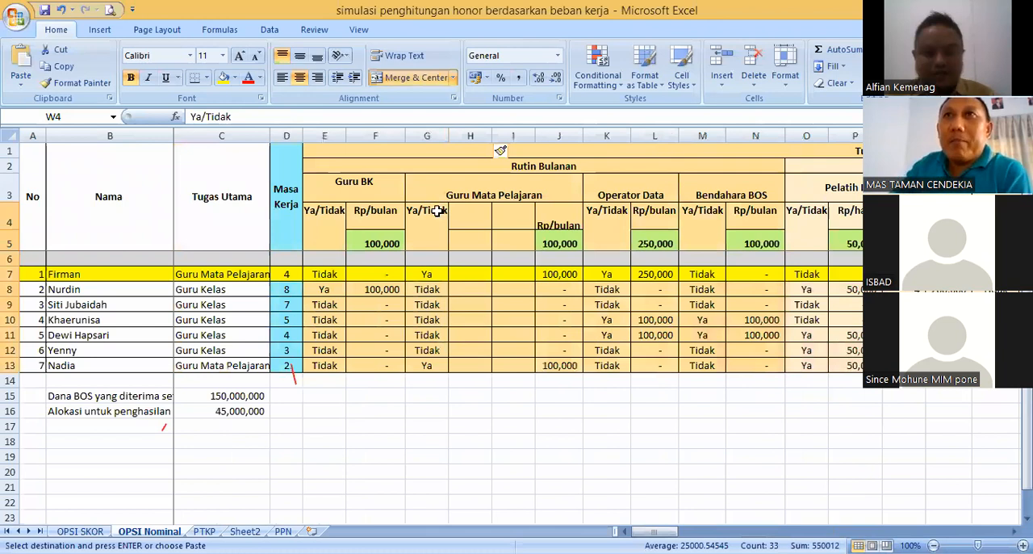
pyautogui.click(436, 211)
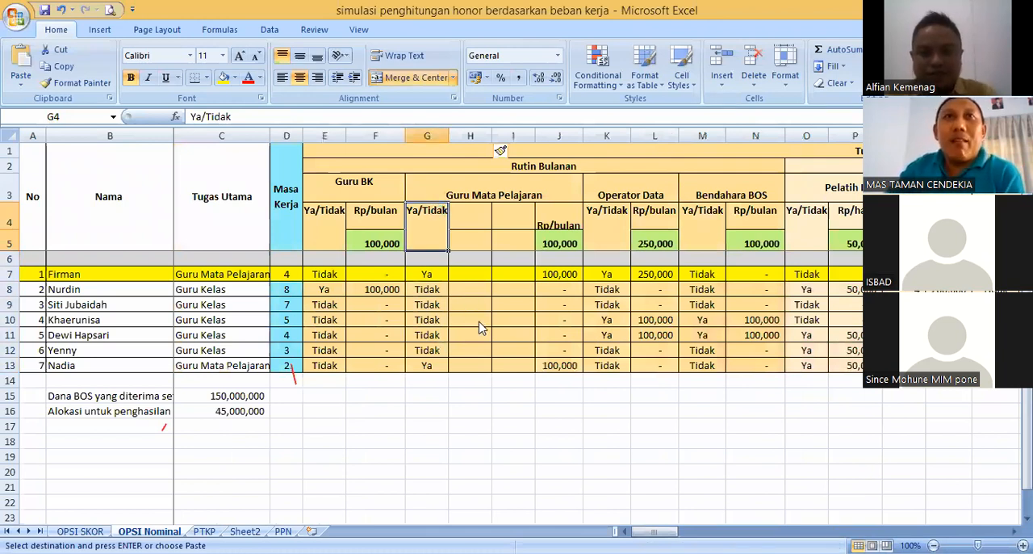
pyautogui.hotkey('ctrl', 'v')
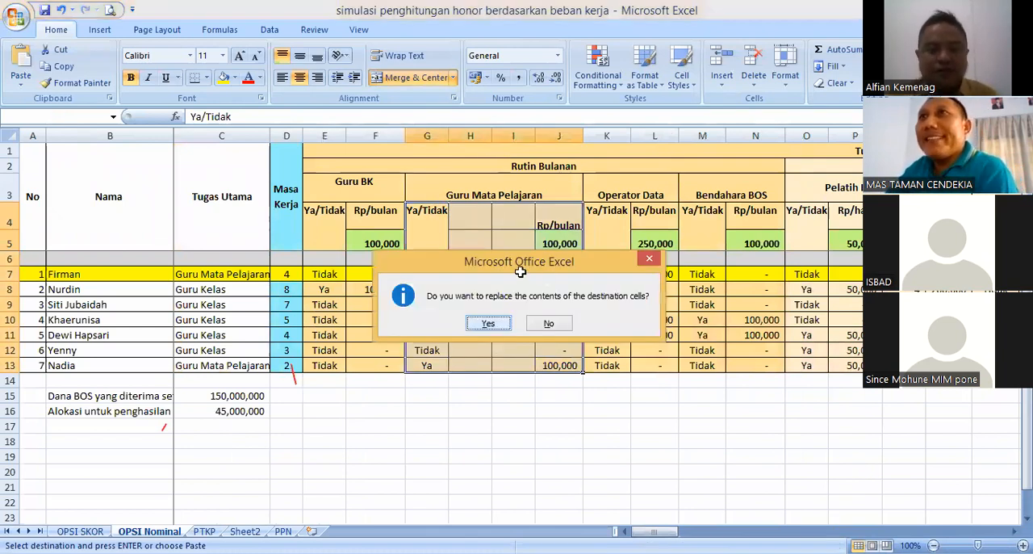
pyautogui.press('Return')
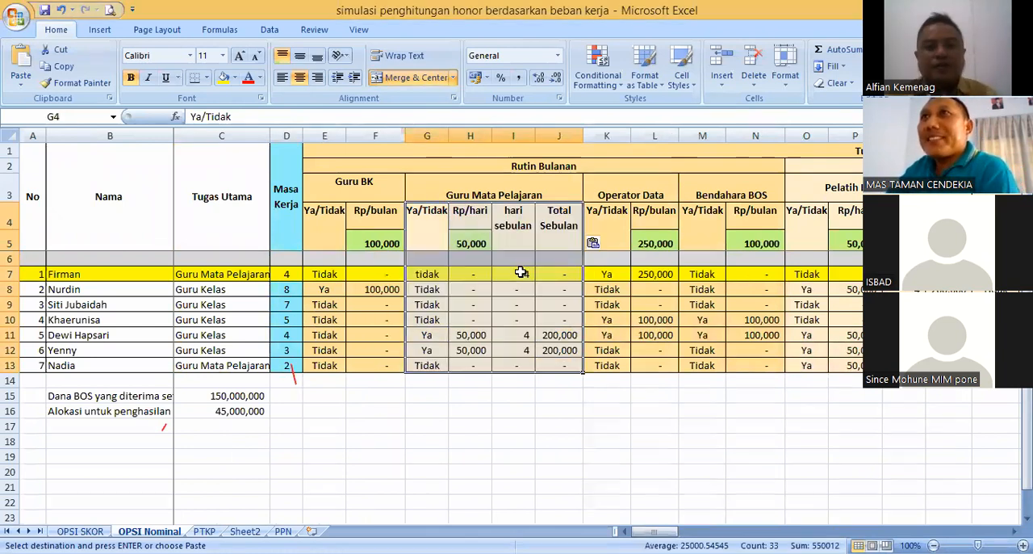
# - Change the Guru Mata Pelajaran rate heading in H4 to Rp/jam and set the rate in H5 to 5000
pyautogui.click(472, 242)
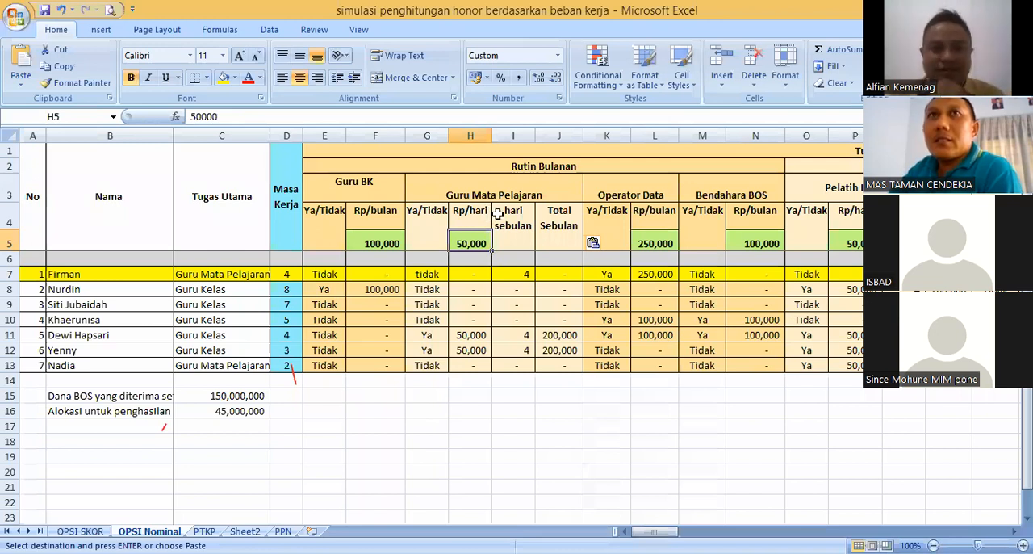
pyautogui.press('Up')
pyautogui.press('F2')
pyautogui.press('BackSpace')
pyautogui.press('BackSpace')
pyautogui.press('BackSpace')
pyautogui.press('BackSpace')
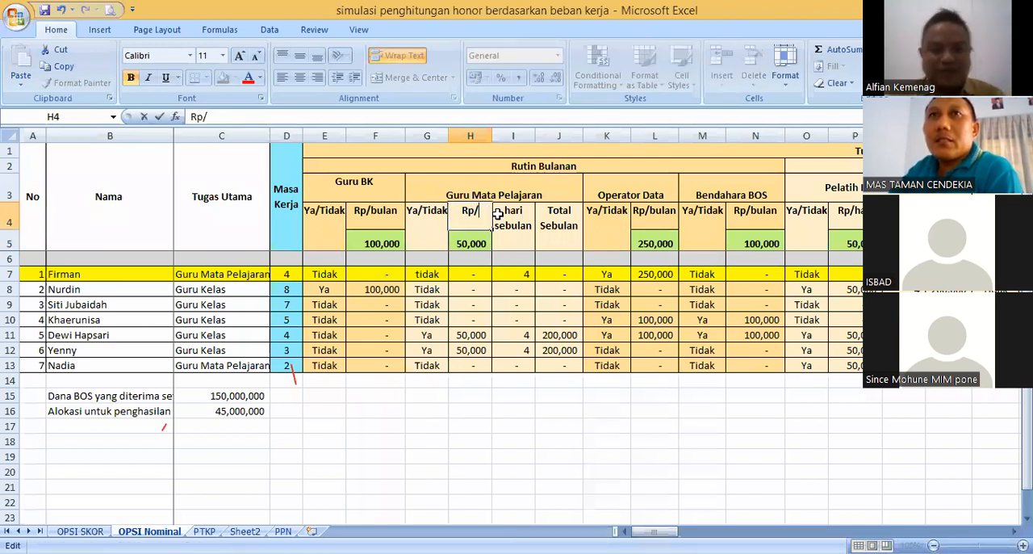
pyautogui.write('jam')
pyautogui.click(476, 334)
pyautogui.click(470, 243)
pyautogui.write('5000')
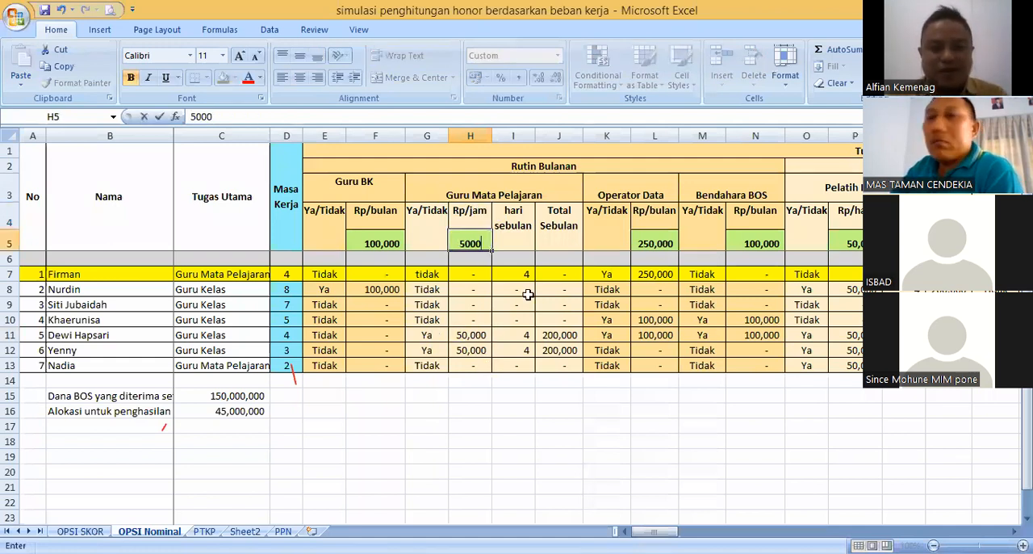
pyautogui.press('Return')
# - Set the first teacher's Guru Mata Pelajaran entry in G7 to Ya
pyautogui.click(435, 274)
pyautogui.write('Ya')
pyautogui.press('Return')
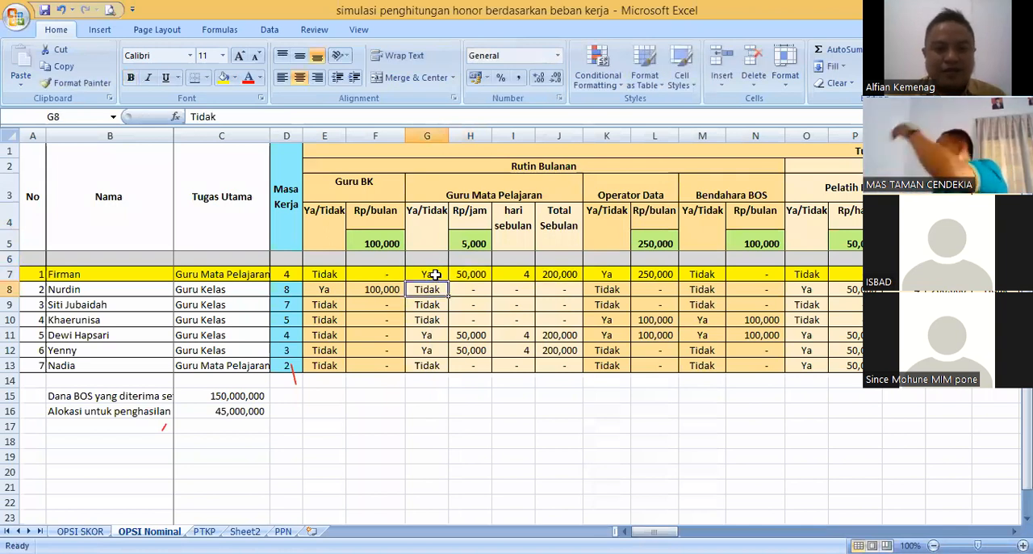
# - Examine the first teacher's Rp/jam formula in H7 against the Ya/Tidak entry in G7 and the hourly rate in H5
pyautogui.click(484, 275)
pyautogui.click(513, 274)
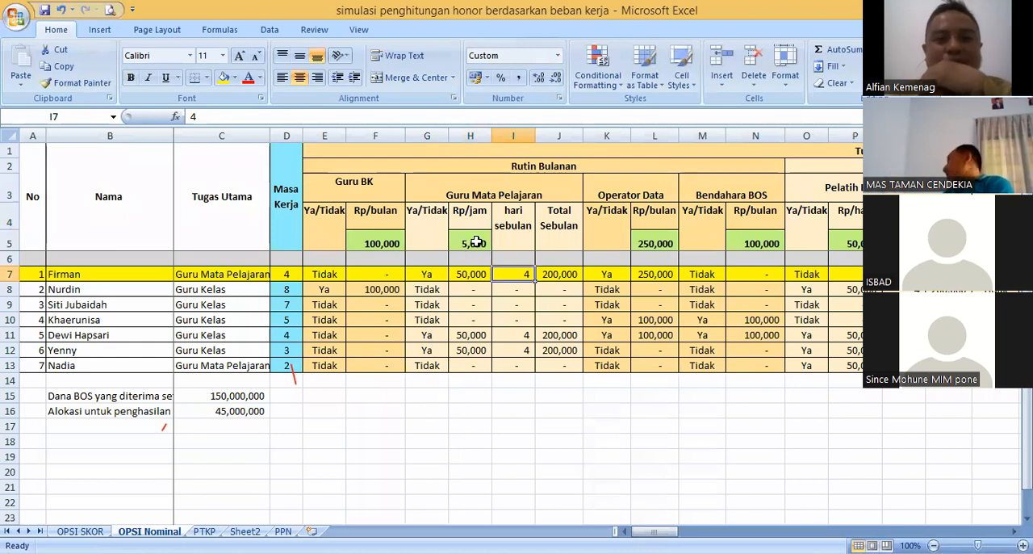
pyautogui.click(475, 242)
pyautogui.click(473, 230)
pyautogui.click(478, 244)
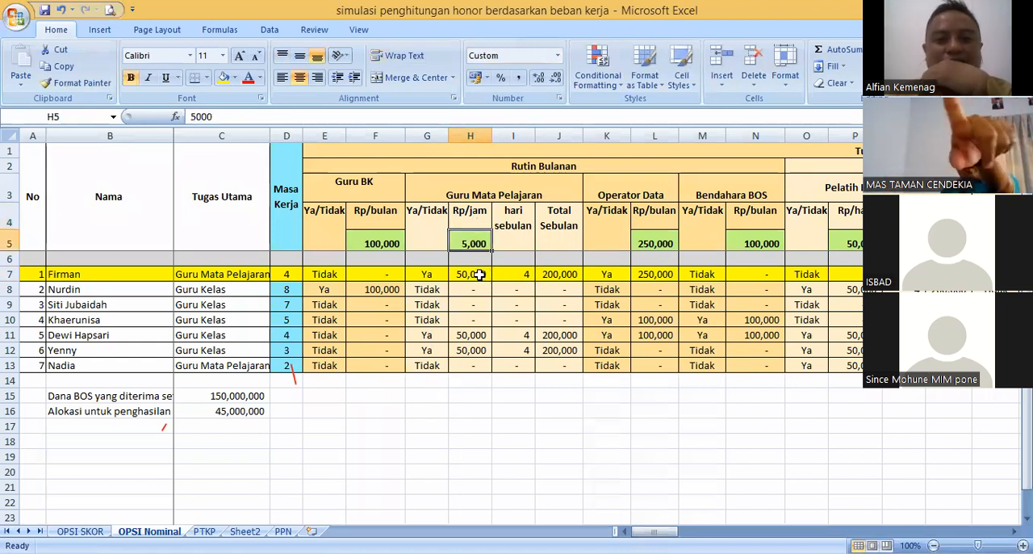
pyautogui.click(474, 274)
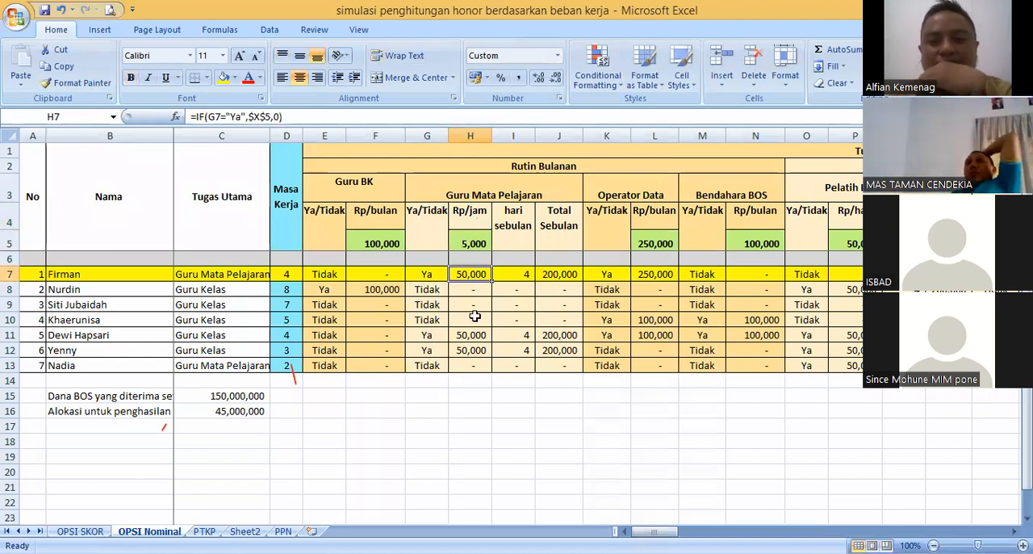
pyautogui.click(425, 273)
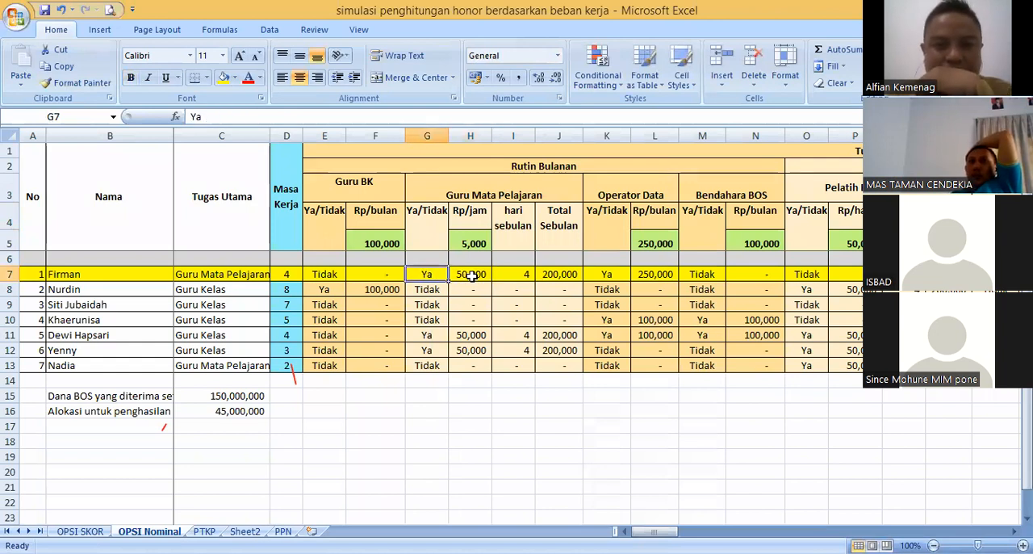
pyautogui.click(472, 272)
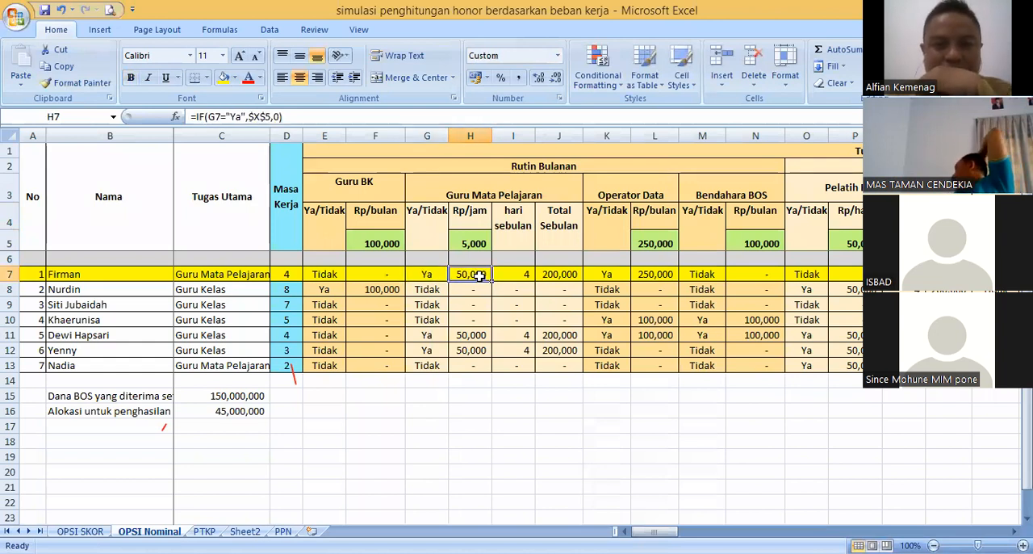
# - Replace the hari sebulan heading in I4 with Jumlah Jam / Bulan
pyautogui.click(523, 227)
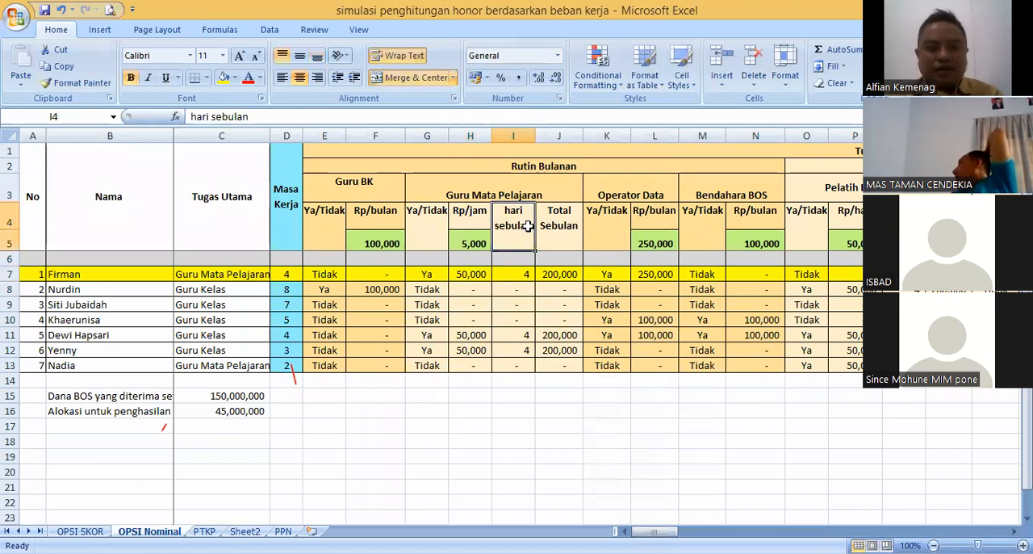
pyautogui.write('Jam /')
pyautogui.press('BackSpace')
pyautogui.press('BackSpace')
pyautogui.press('BackSpace')
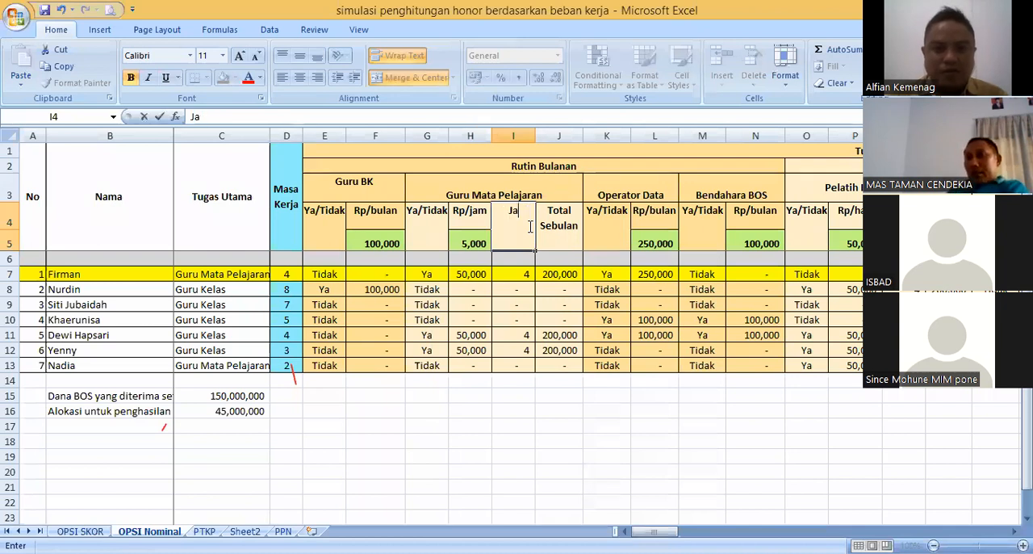
pyautogui.write('ml')
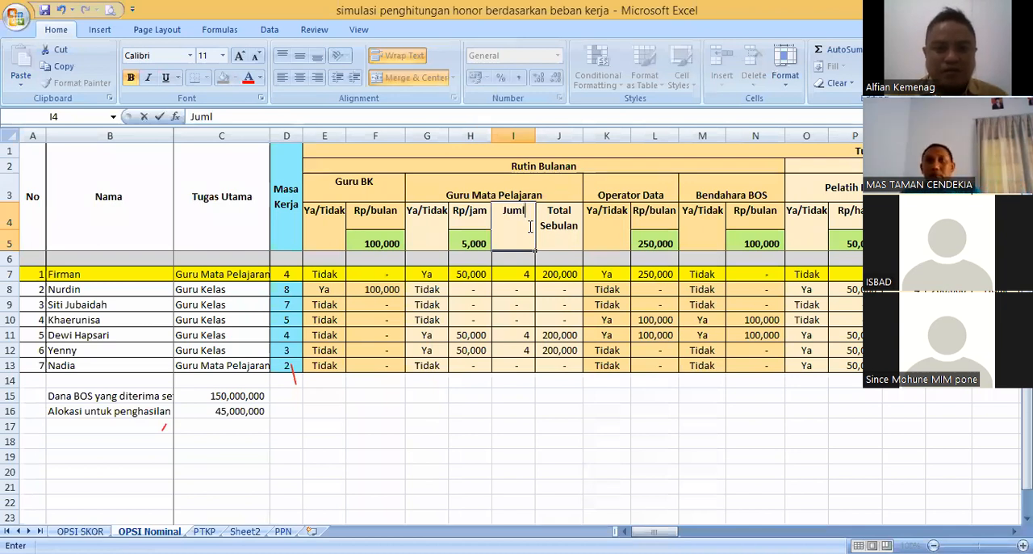
pyautogui.write('ah Jam / Bu')
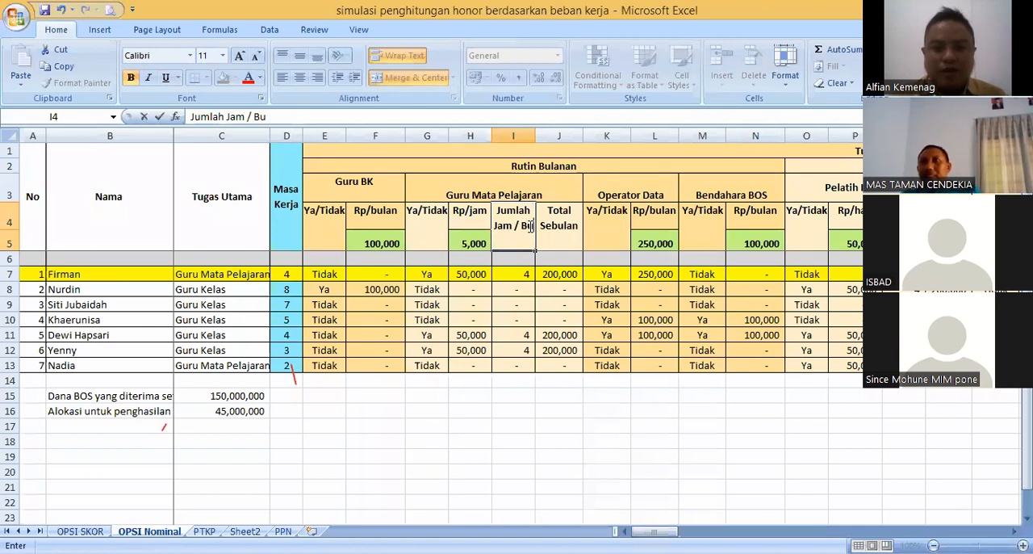
pyautogui.write('lan')
pyautogui.press('Return')
# - Set the first teacher's Jumlah Jam / Bulan in I7 to 120 and widen the Total Sebulan column J
pyautogui.click(513, 274)
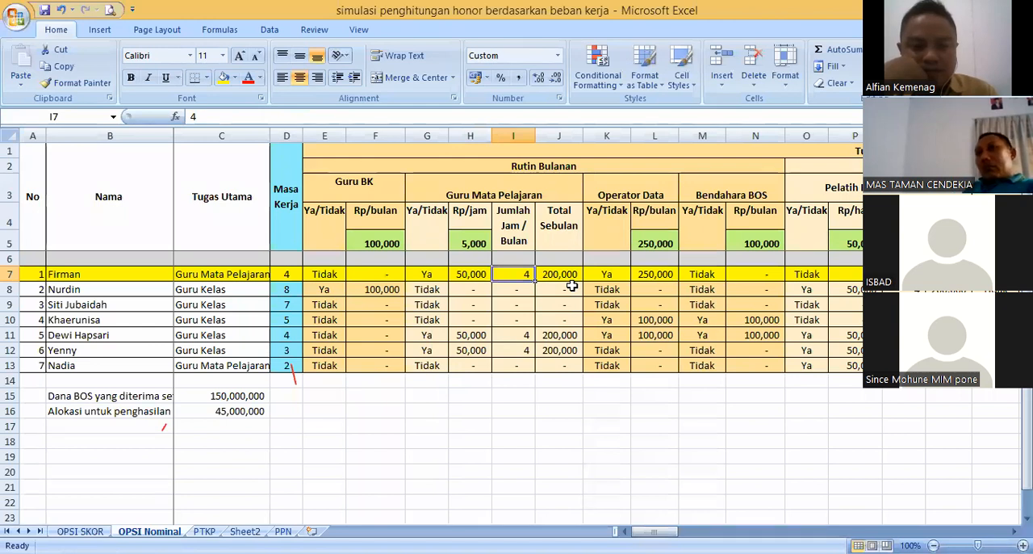
pyautogui.write('120')
pyautogui.press('Return')
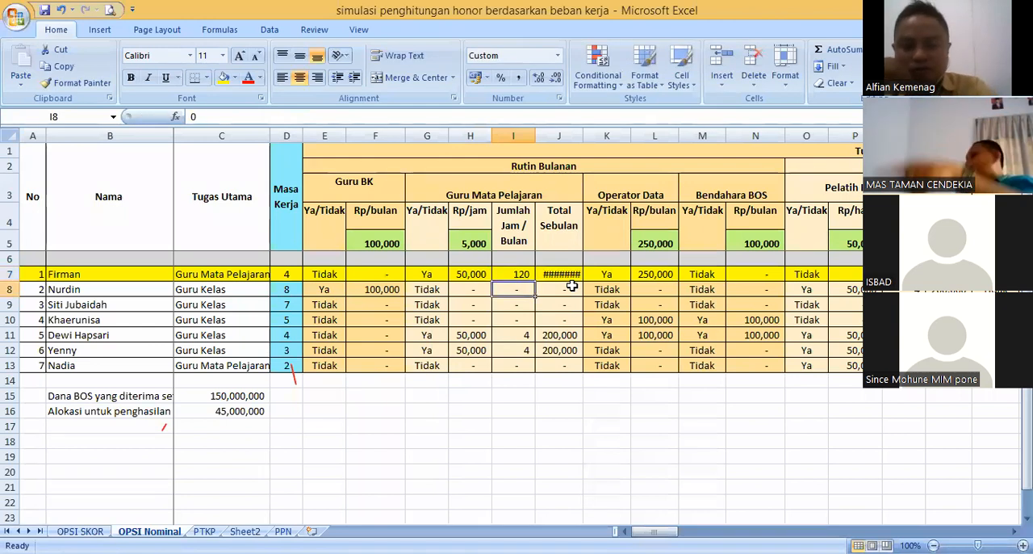
pyautogui.moveTo(581, 135); pyautogui.dragTo(596, 135)
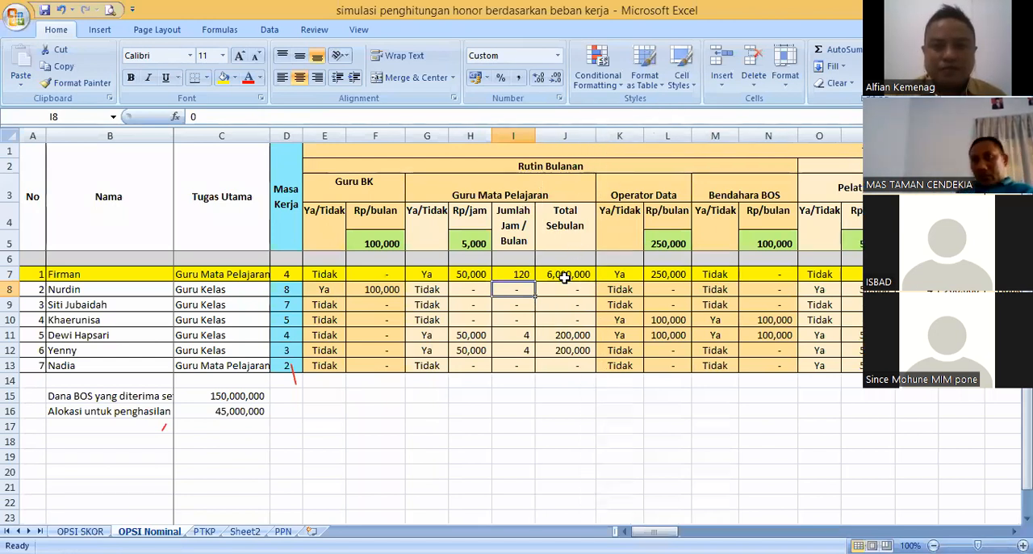
# - Check how the first teacher's Total Sebulan depends on the hours in I7, the formula in H7 and the rate in H5
pyautogui.click(565, 274)
pyautogui.click(521, 275)
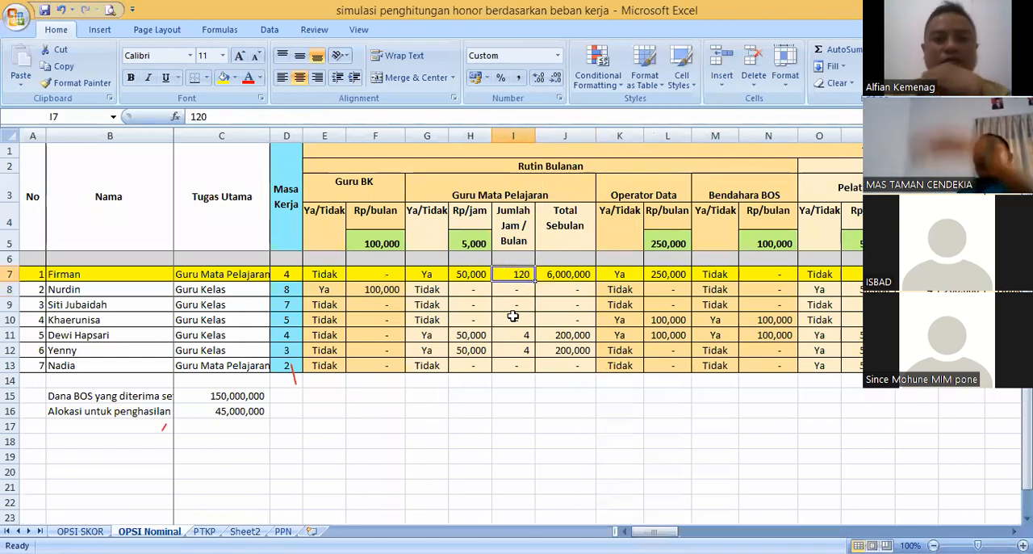
pyautogui.click(467, 274)
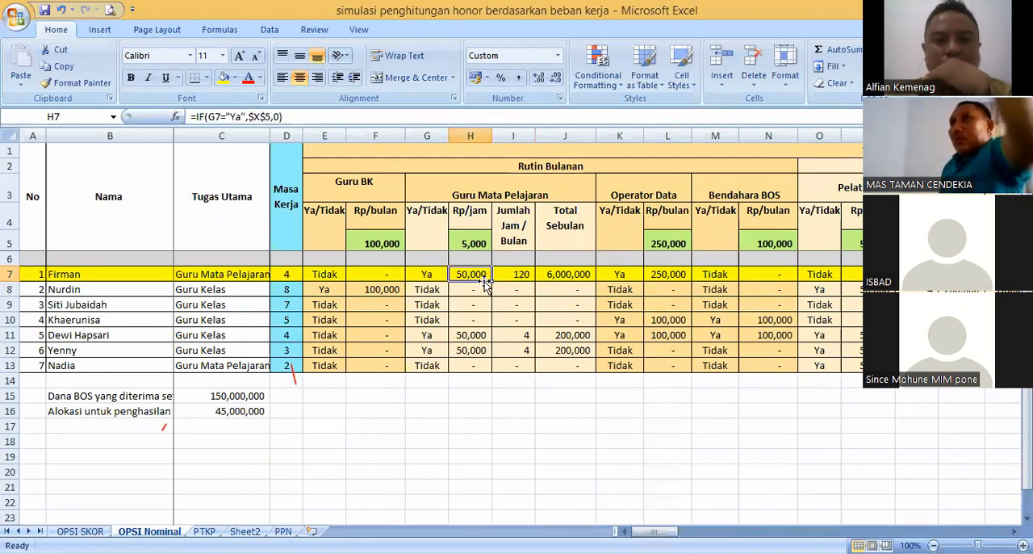
pyautogui.click(512, 274)
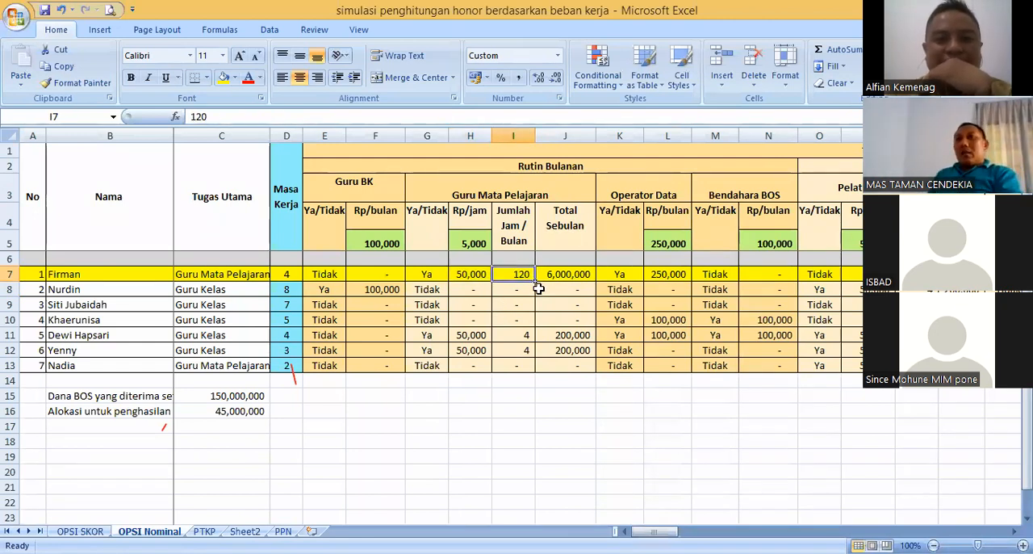
pyautogui.click(457, 277)
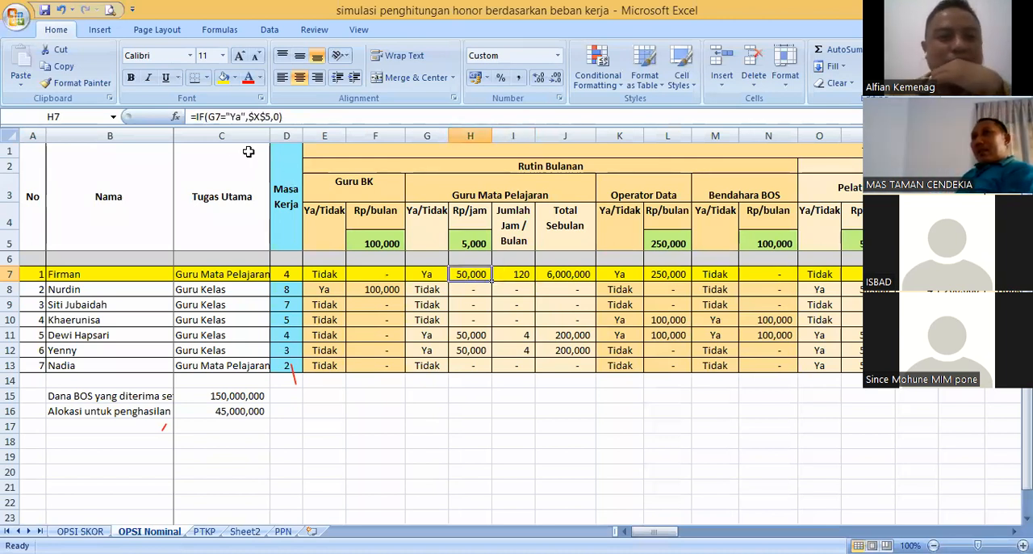
pyautogui.click(472, 245)
pyautogui.click(469, 272)
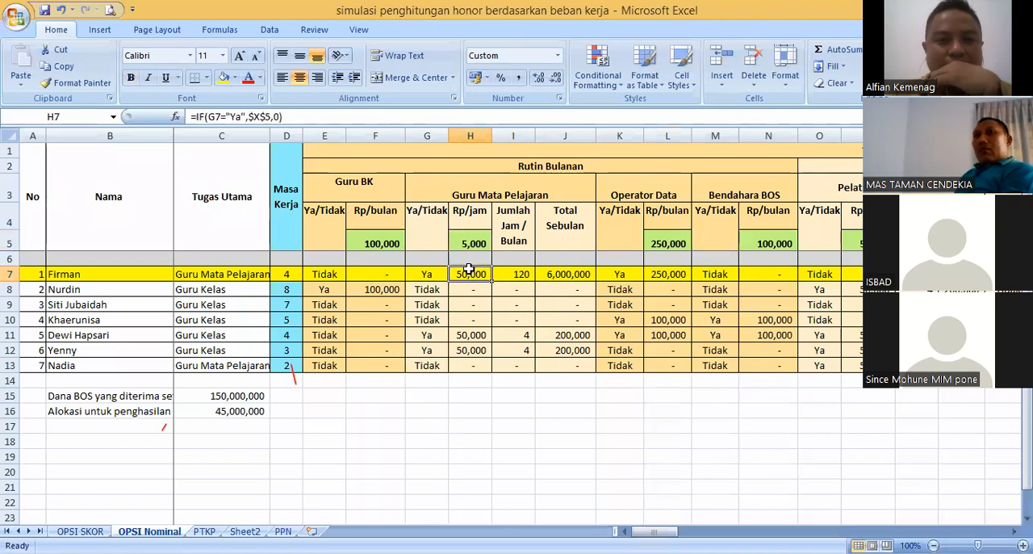
# - Set the first teacher's Jumlah Jam / Bulan in I7 to 10 and recheck the Rp/jam formula in H7
pyautogui.click(516, 275)
pyautogui.write('10')
pyautogui.press('Return')
pyautogui.click(523, 278)
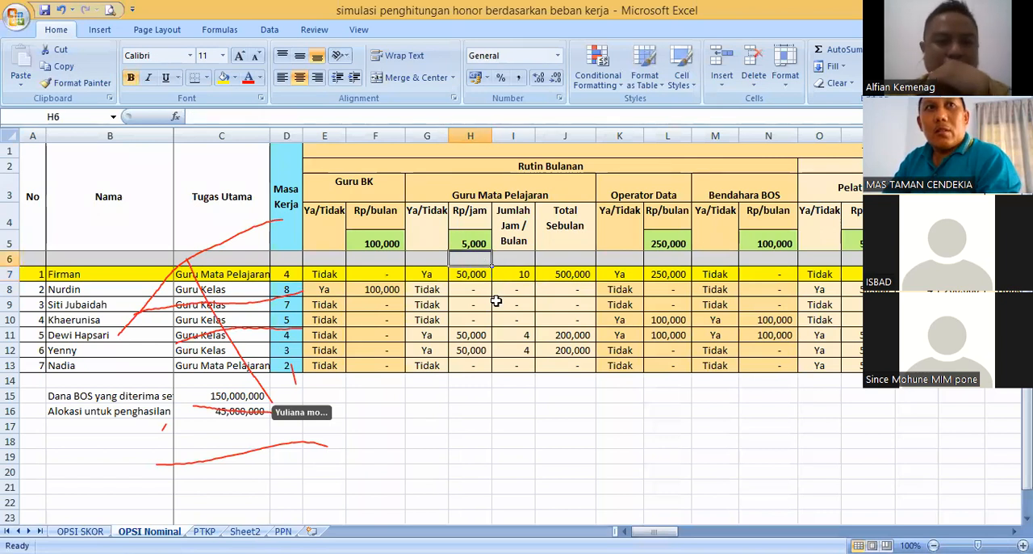
pyautogui.click(498, 302)
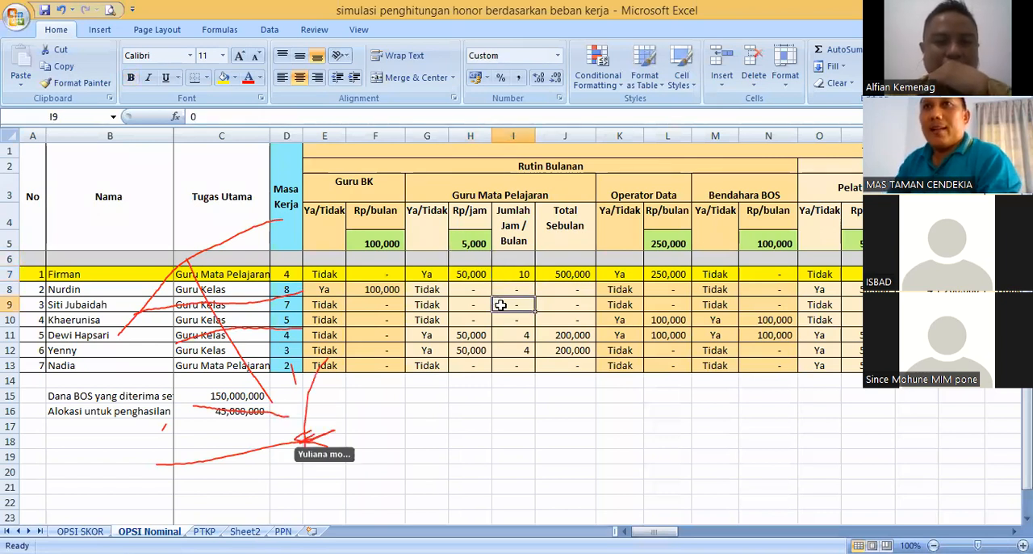
pyautogui.click(526, 278)
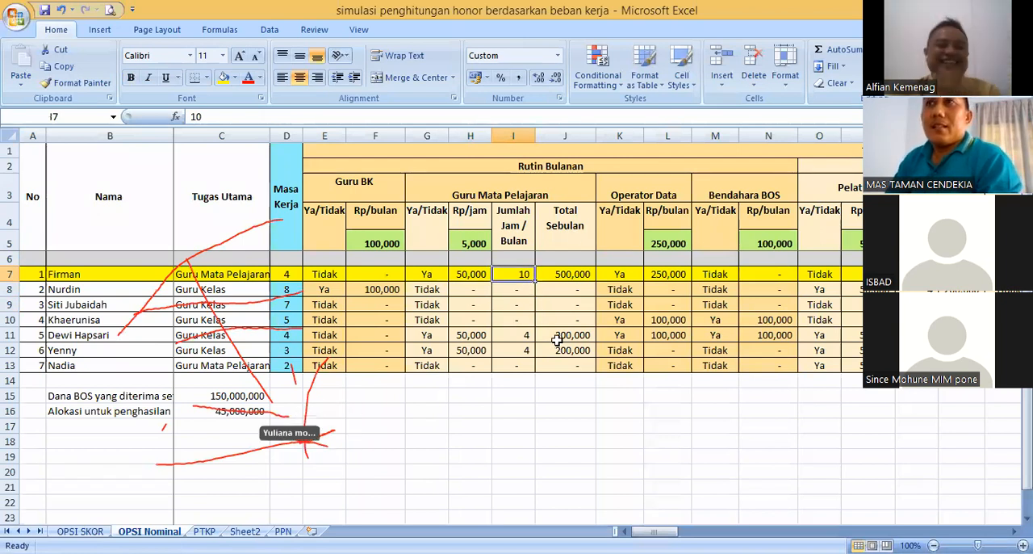
pyautogui.click(479, 275)
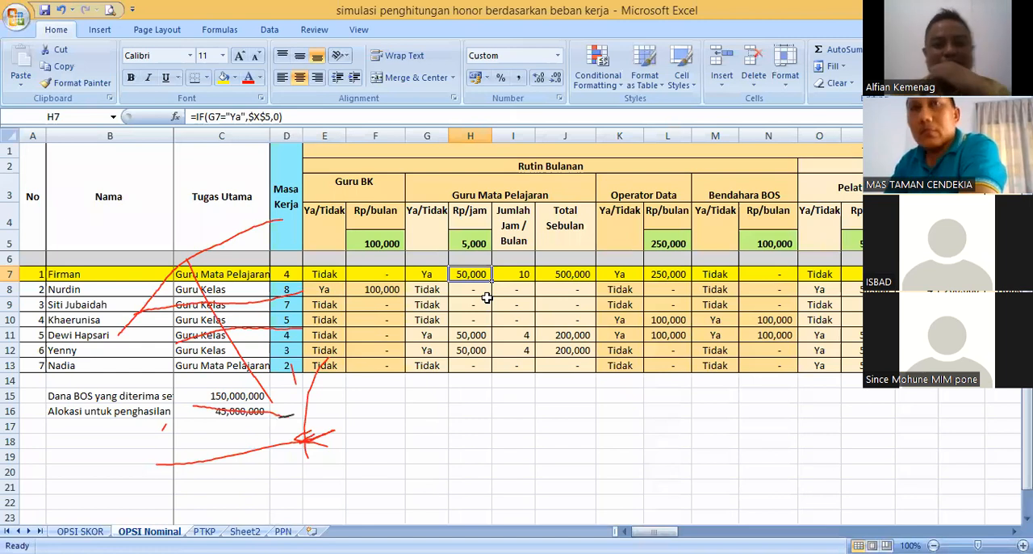
# - Set the first teacher's Jumlah Jam / Bulan in I7 to 2
pyautogui.click(479, 244)
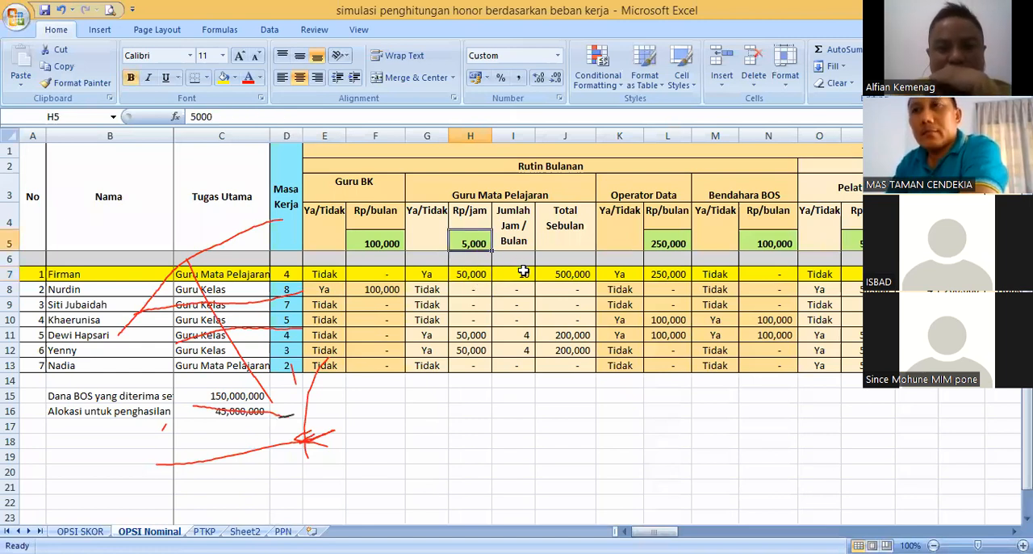
pyautogui.click(523, 272)
pyautogui.write('2')
pyautogui.click(531, 287)
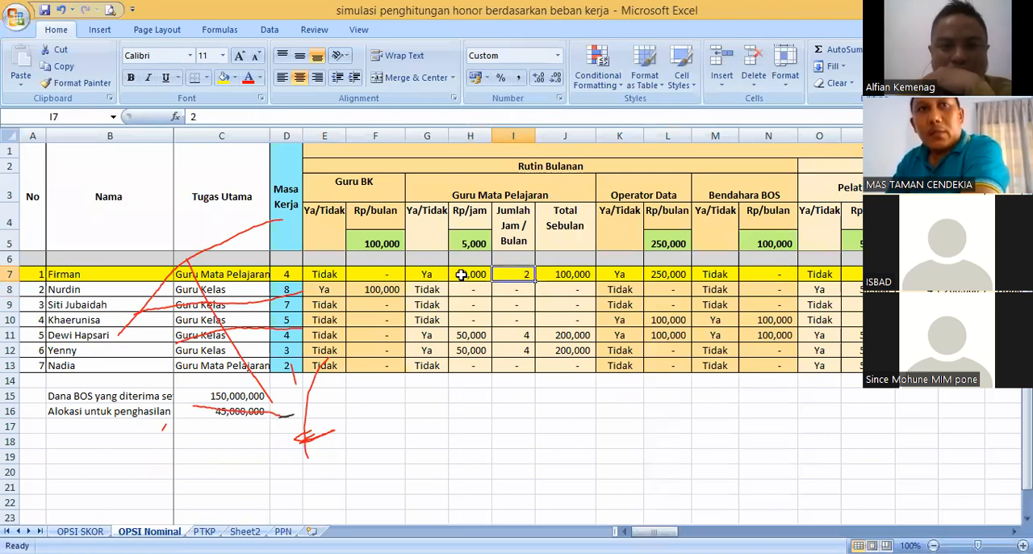
# - Compare the first teacher's Rp/jam formula in H7 with the Guru Mata Pelajaran rate in H5 to see which cell it references
pyautogui.click(469, 275)
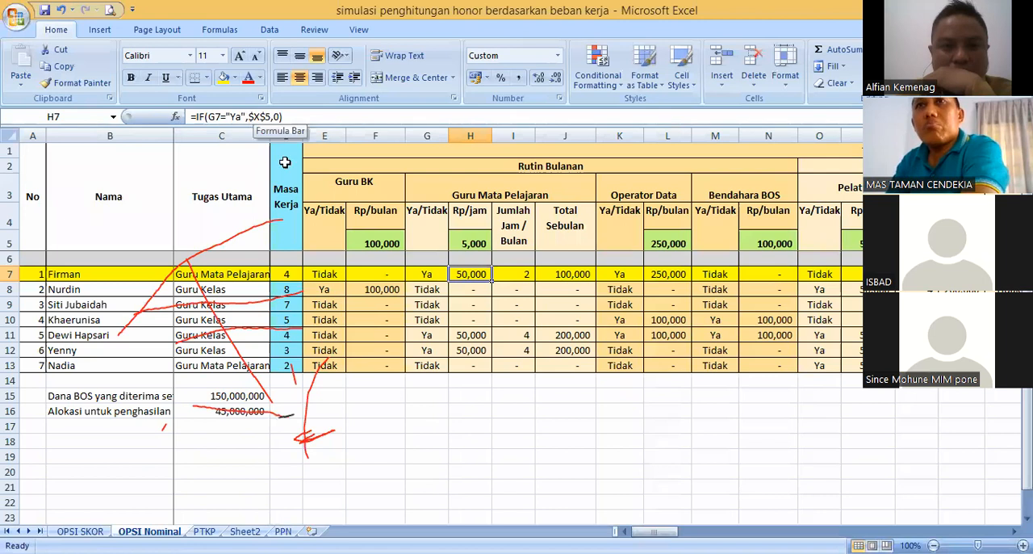
pyautogui.click(470, 244)
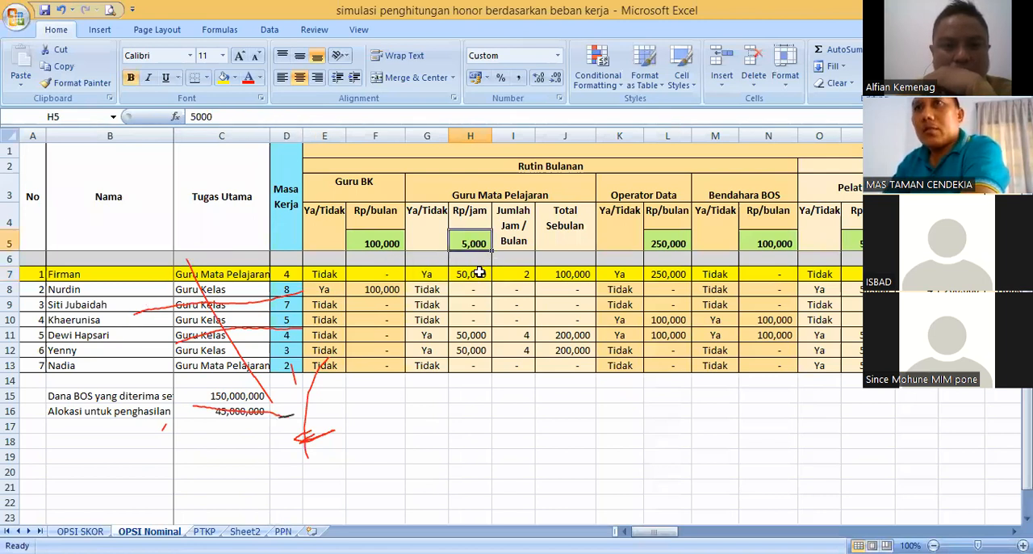
pyautogui.click(472, 273)
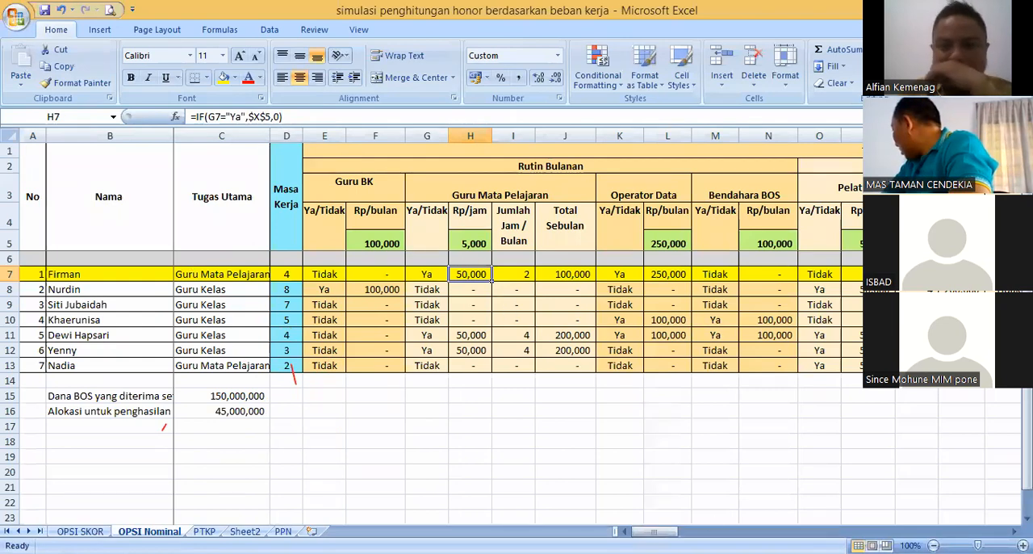
pyautogui.moveTo(653, 531)
pyautogui.mouseDown()
pyautogui.moveTo(677, 531)
pyautogui.moveTo(654, 531)
pyautogui.mouseUp()
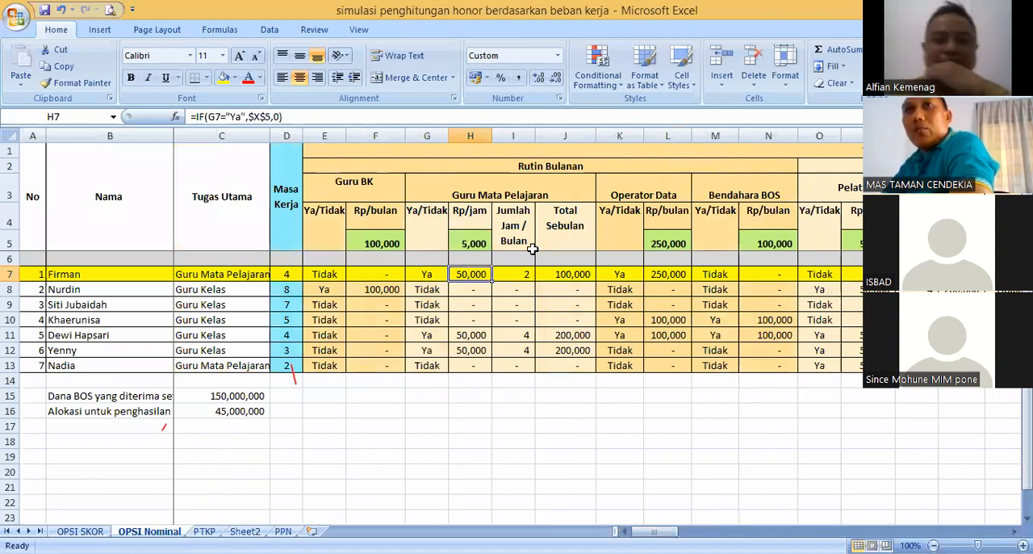
pyautogui.click(508, 242)
pyautogui.click(471, 242)
pyautogui.click(473, 226)
pyautogui.click(472, 246)
pyautogui.press('Right')
pyautogui.click(471, 275)
pyautogui.moveTo(282, 117); pyautogui.dragTo(215, 117)
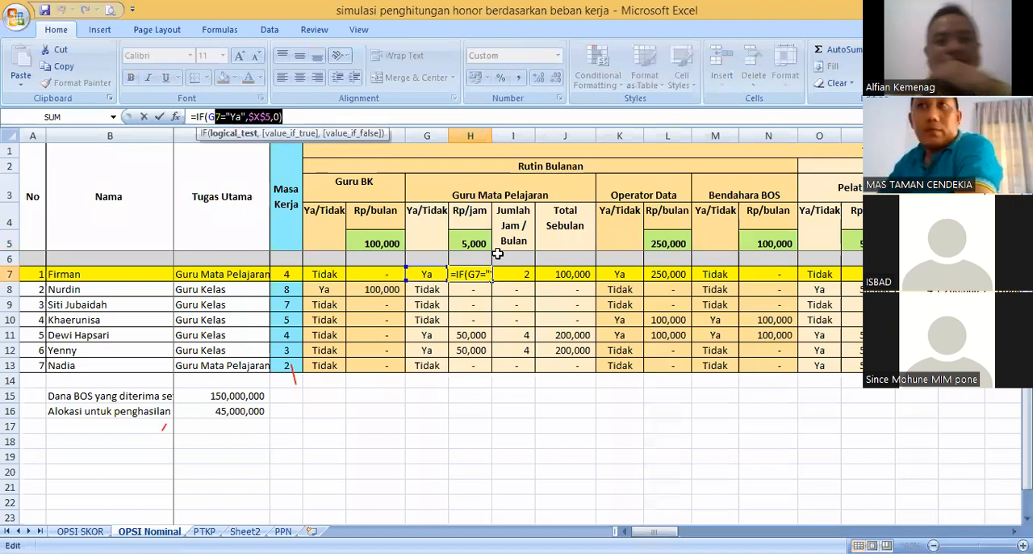
pyautogui.press('Return')
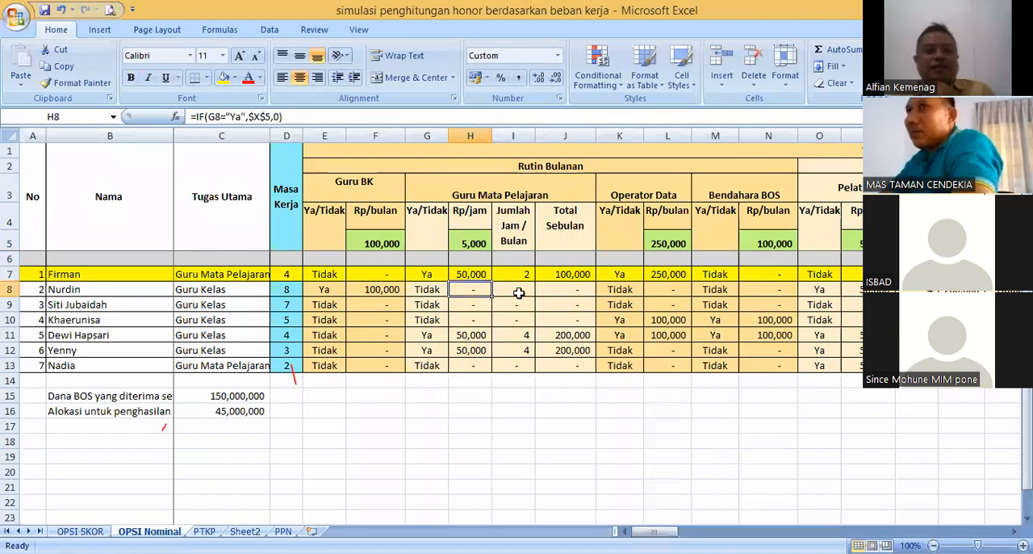
# - Trace how the first teacher's Total Sebulan in J7 is calculated from the Rp/jam in H7 and the monthly hours in I7
pyautogui.click(470, 274)
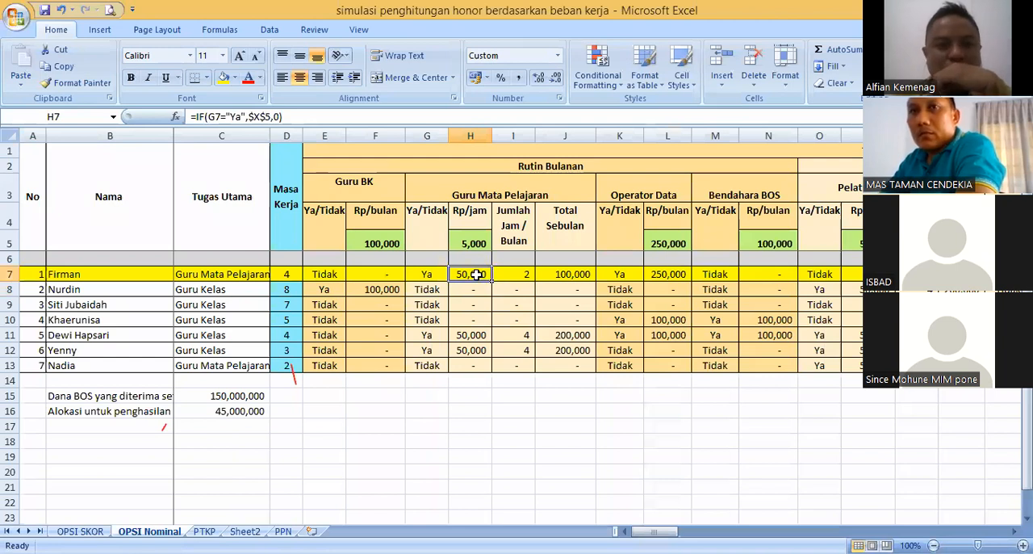
pyautogui.click(521, 275)
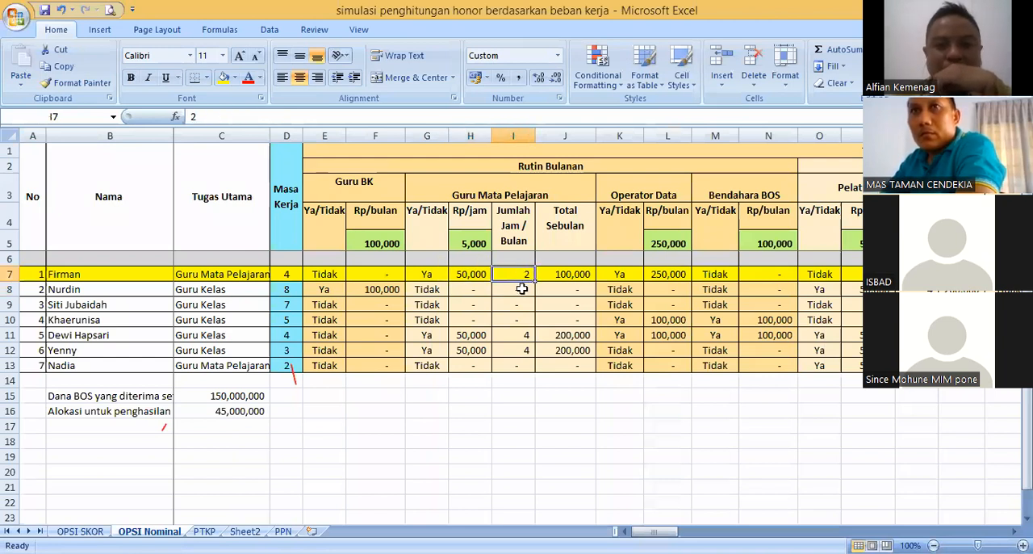
pyautogui.click(520, 236)
pyautogui.click(565, 274)
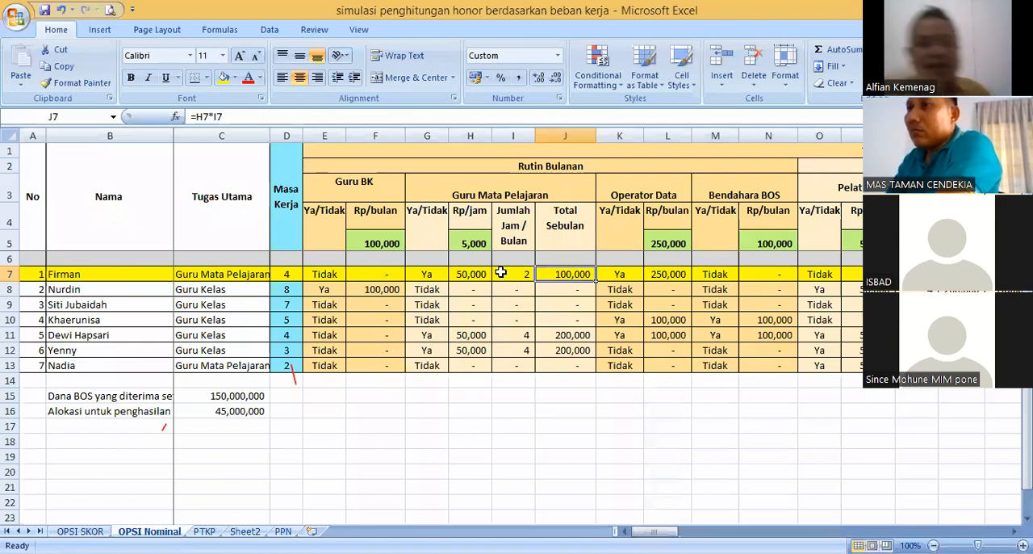
pyautogui.click(471, 273)
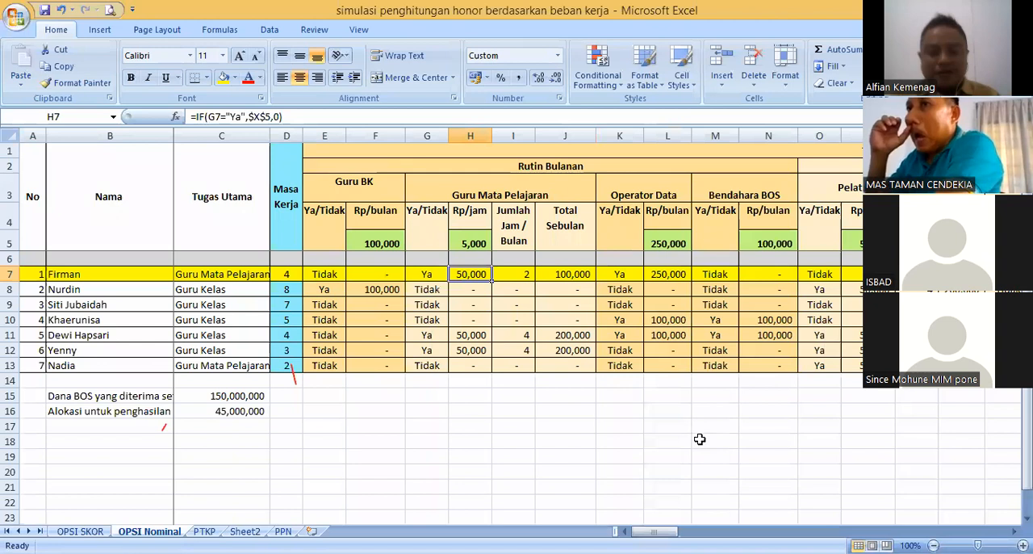
pyautogui.moveTo(658, 531); pyautogui.dragTo(659, 531)
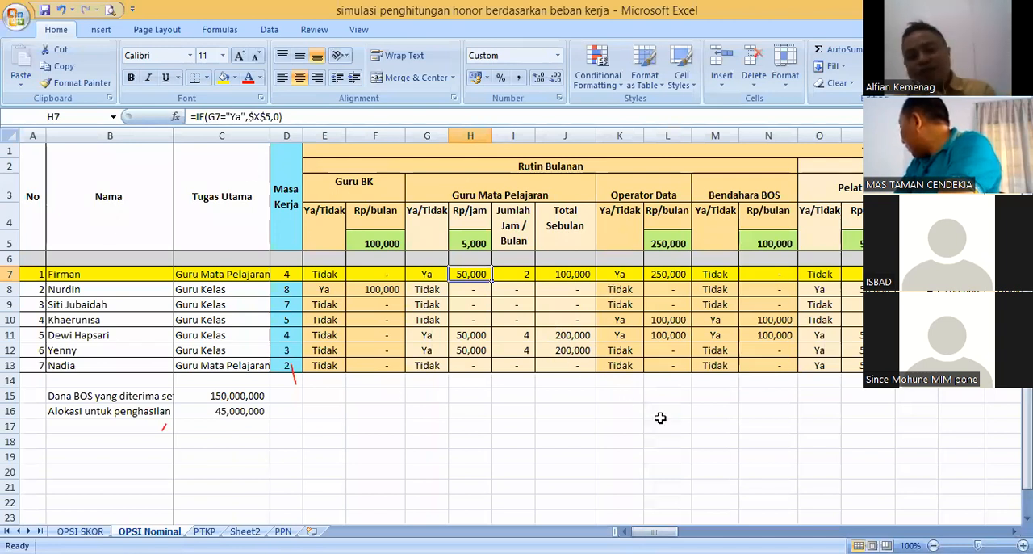
pyautogui.click(539, 394)
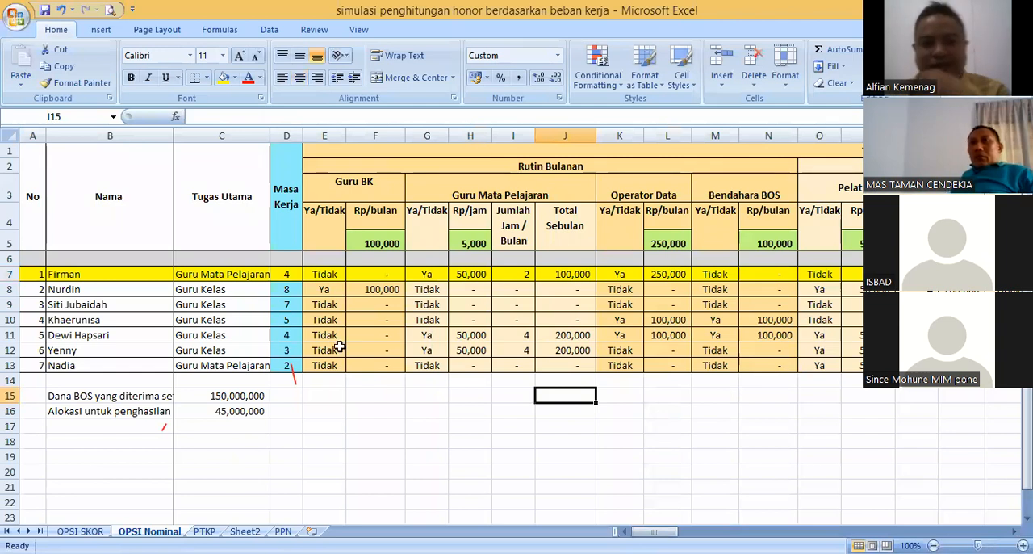
pyautogui.click(467, 276)
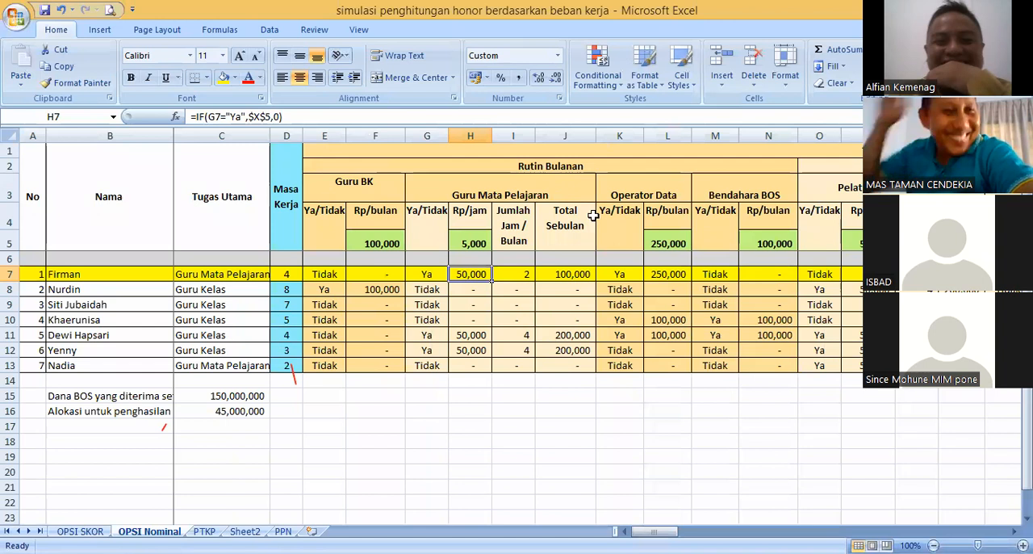
pyautogui.click(515, 274)
pyautogui.click(554, 274)
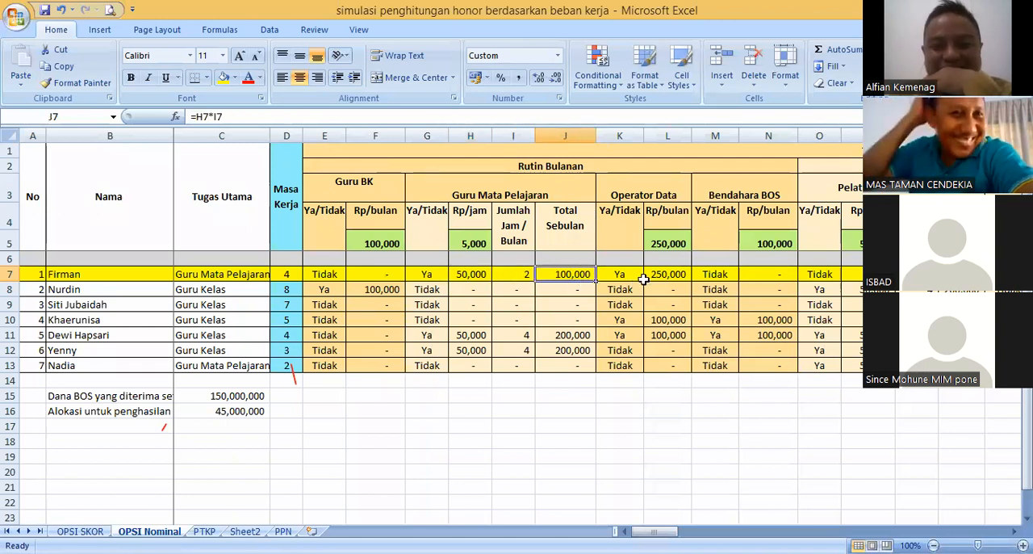
# - Examine the first teacher's Operator Data status and Rp/bulan formula, plus the Guru BK amount and Guru Mata Pelajaran status
pyautogui.click(619, 273)
pyautogui.click(656, 273)
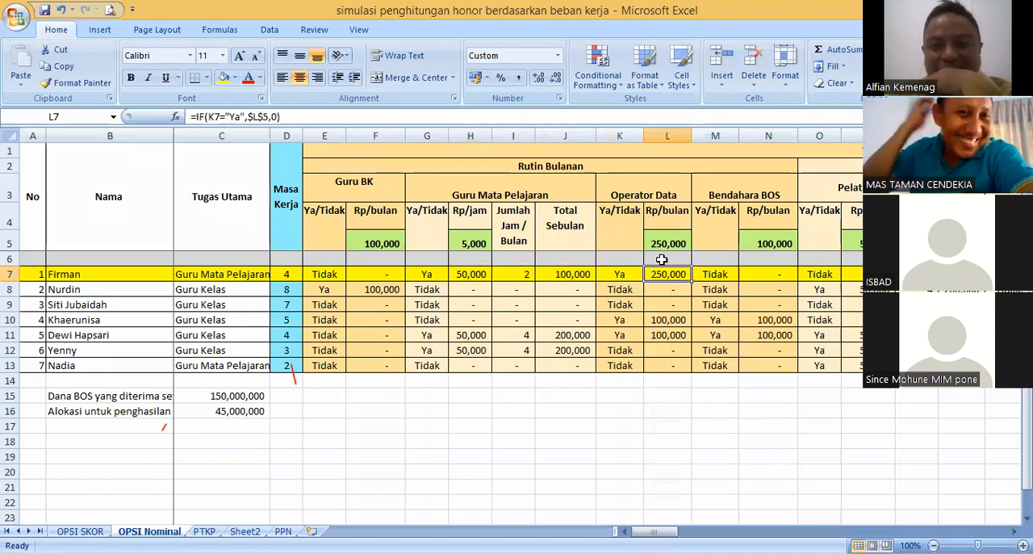
pyautogui.click(618, 272)
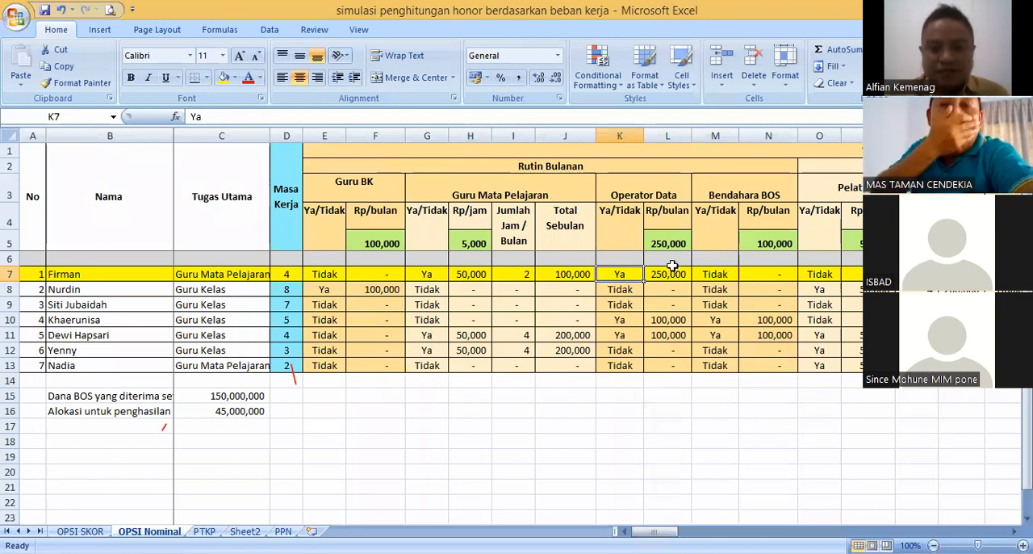
pyautogui.click(379, 273)
pyautogui.click(427, 274)
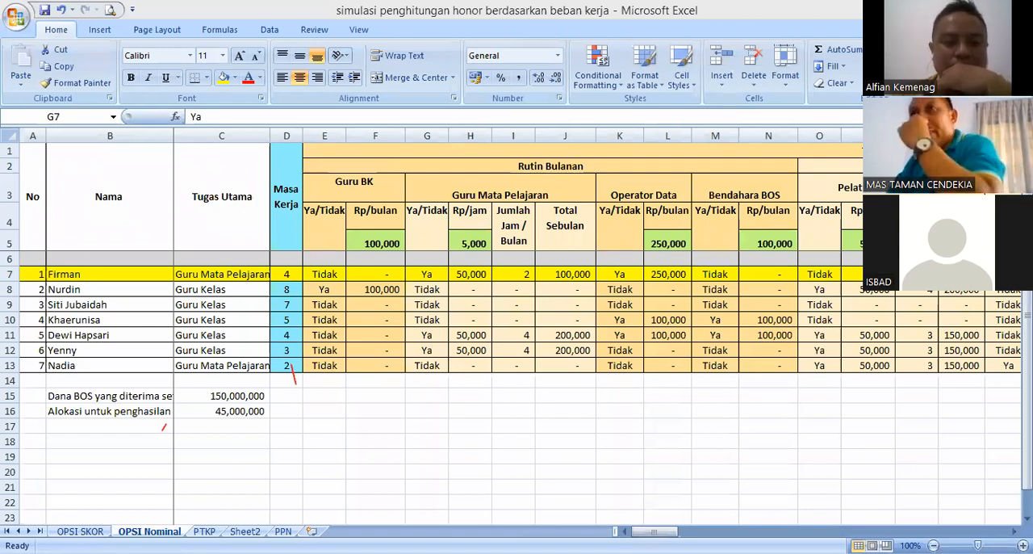
# - Review the Rp/jam formulas in H9 and H7 along with the first teacher's monthly total, hours and Ya/Tidak status
pyautogui.hotkey('alt', 'Tab')
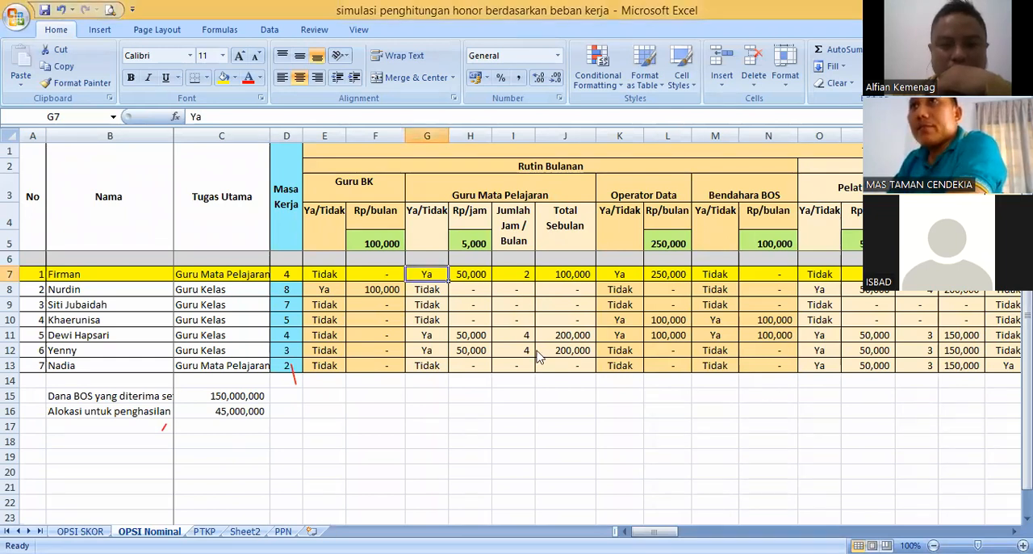
pyautogui.click(514, 301)
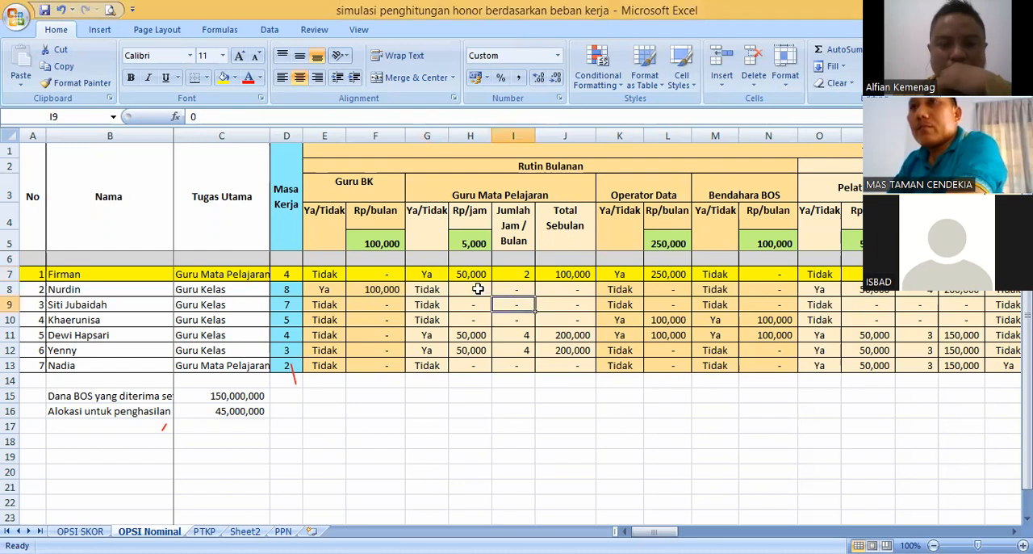
pyautogui.click(477, 305)
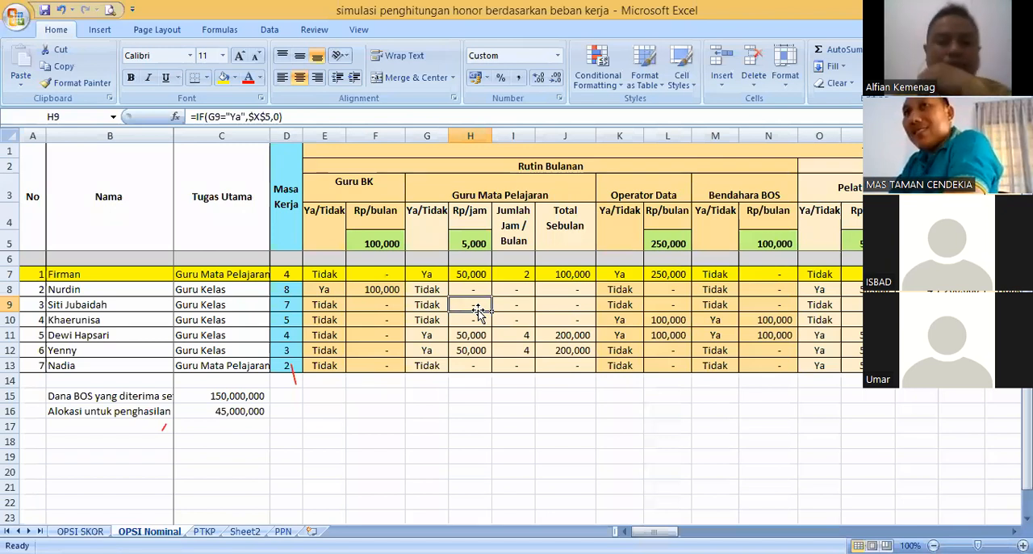
pyautogui.click(469, 275)
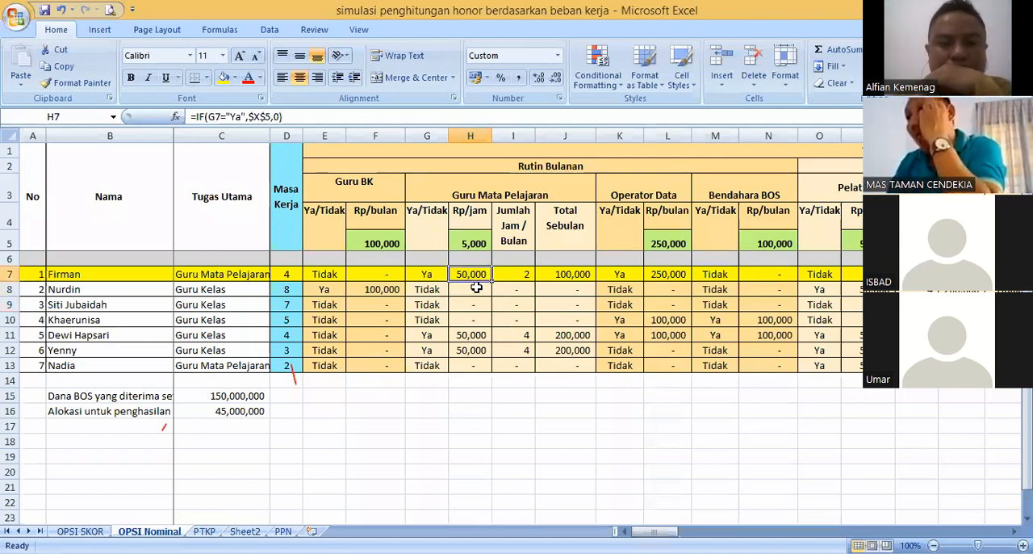
pyautogui.click(559, 274)
pyautogui.click(518, 275)
pyautogui.click(467, 275)
pyautogui.click(423, 273)
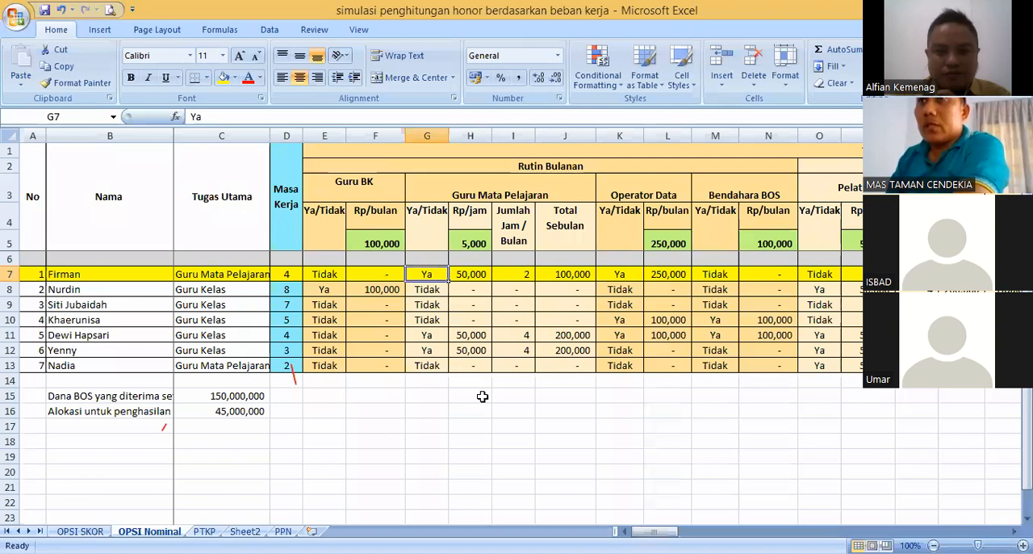
# - Check the second teacher's Tugas Utama and compare the Guru Mata Pelajaran Ya/Tidak statuses in G7, G8, G9 and G11
pyautogui.click(678, 321)
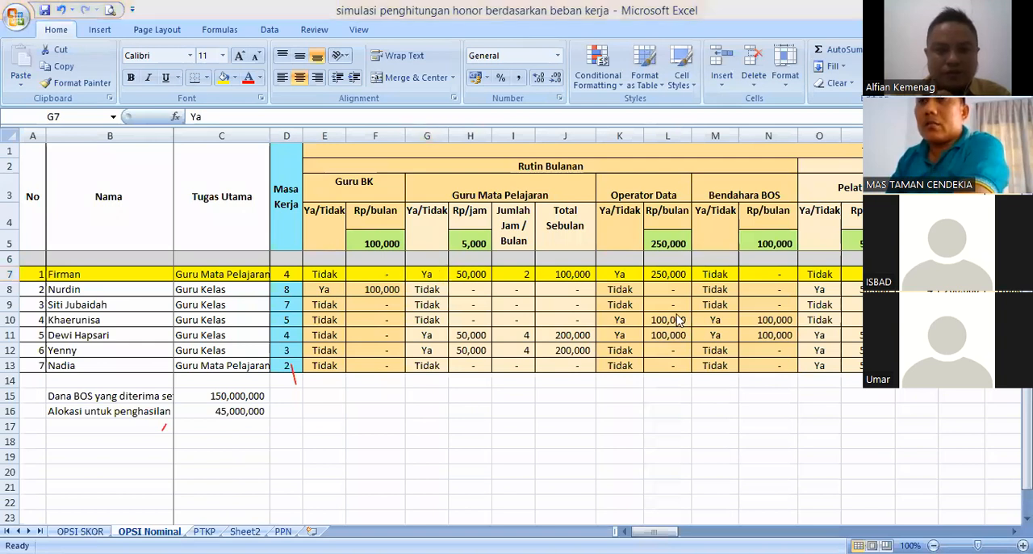
pyautogui.click(290, 276)
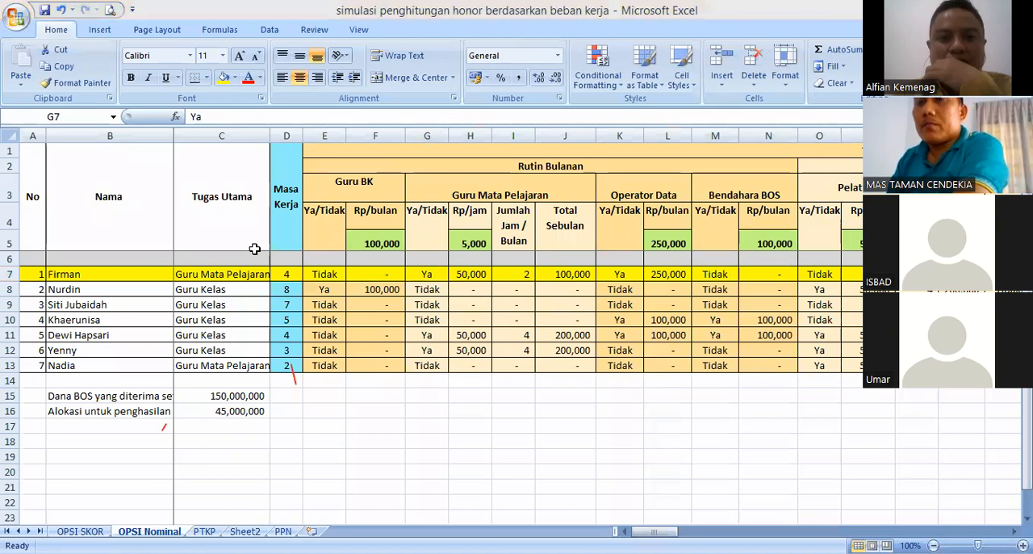
pyautogui.click(247, 289)
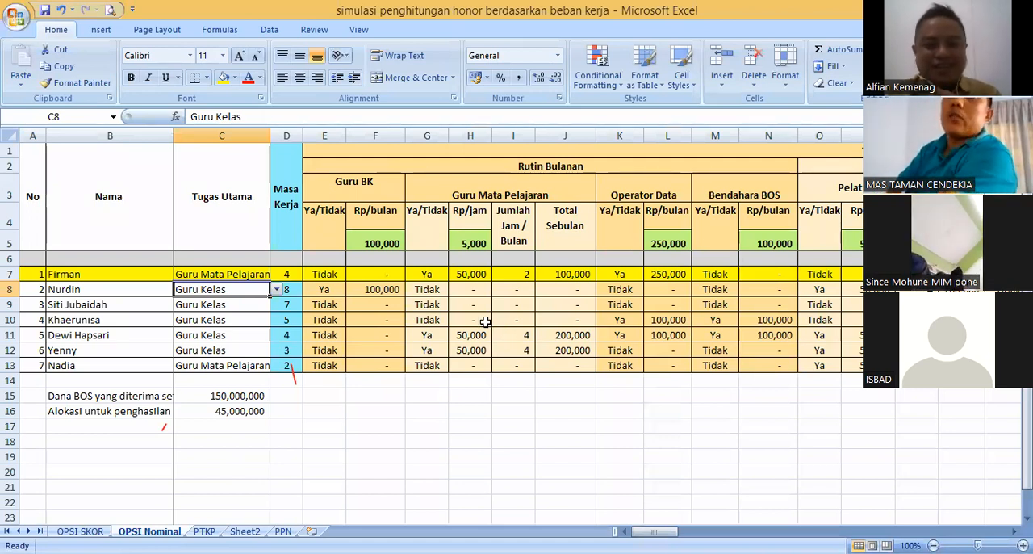
pyautogui.click(423, 332)
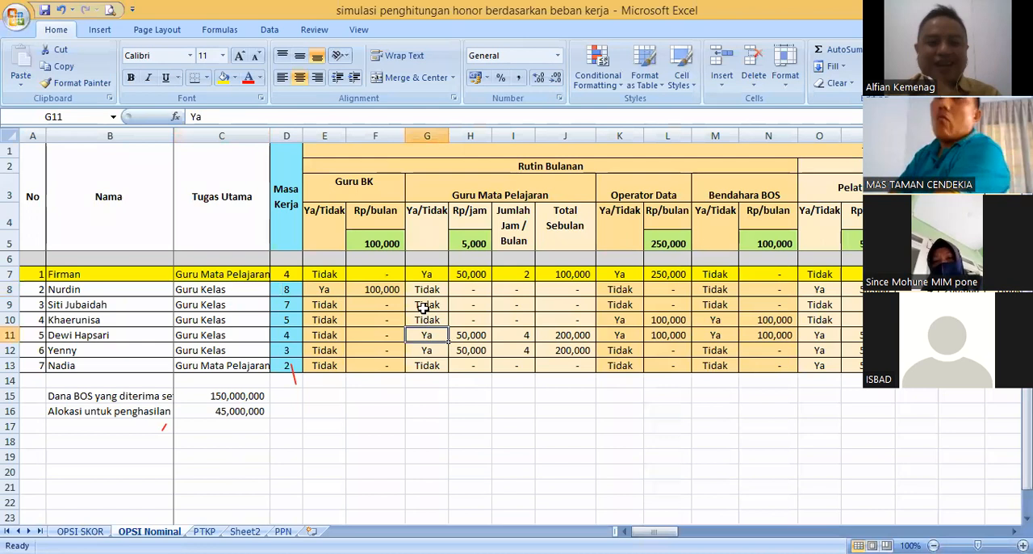
pyautogui.click(427, 301)
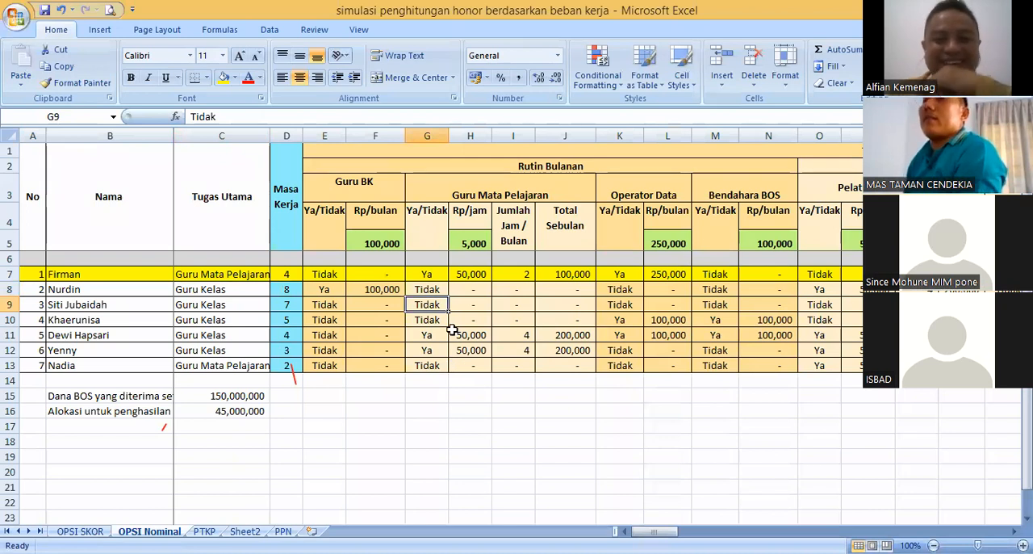
pyautogui.click(433, 331)
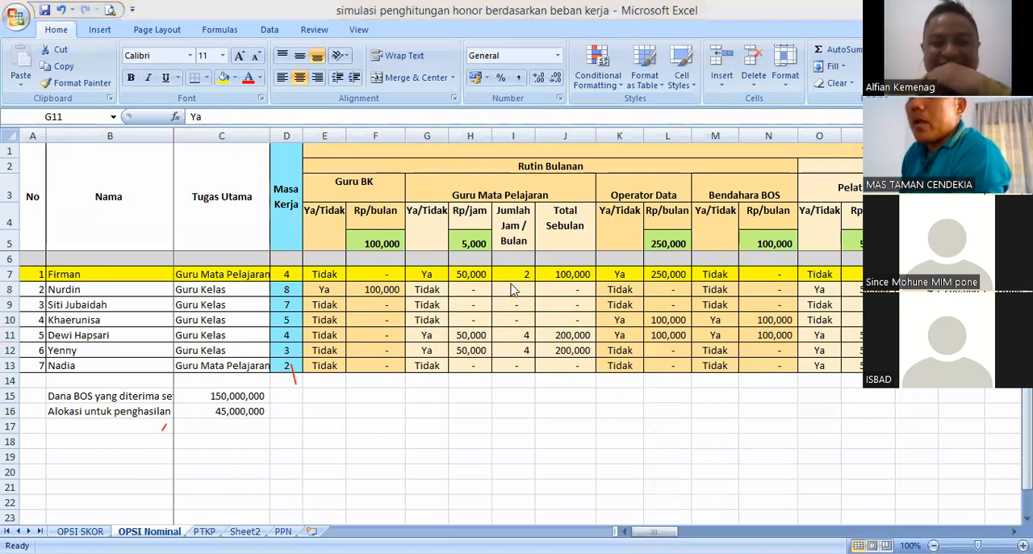
pyautogui.click(429, 287)
pyautogui.click(425, 275)
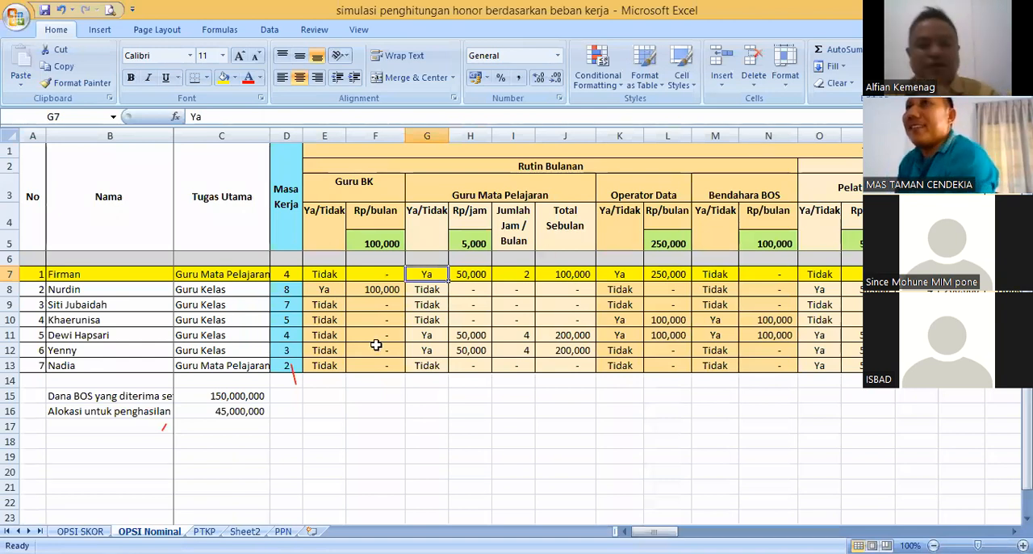
# - Examine how the Rp/jam formula in H8 depends on the status in G8, comparing it with the first teacher's statuses
pyautogui.click(506, 298)
pyautogui.click(472, 297)
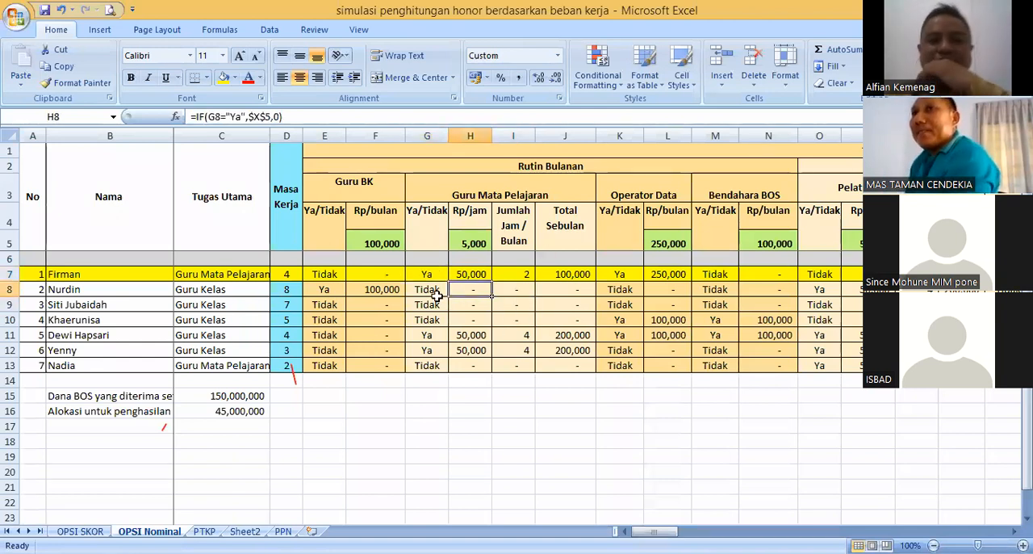
pyautogui.click(436, 297)
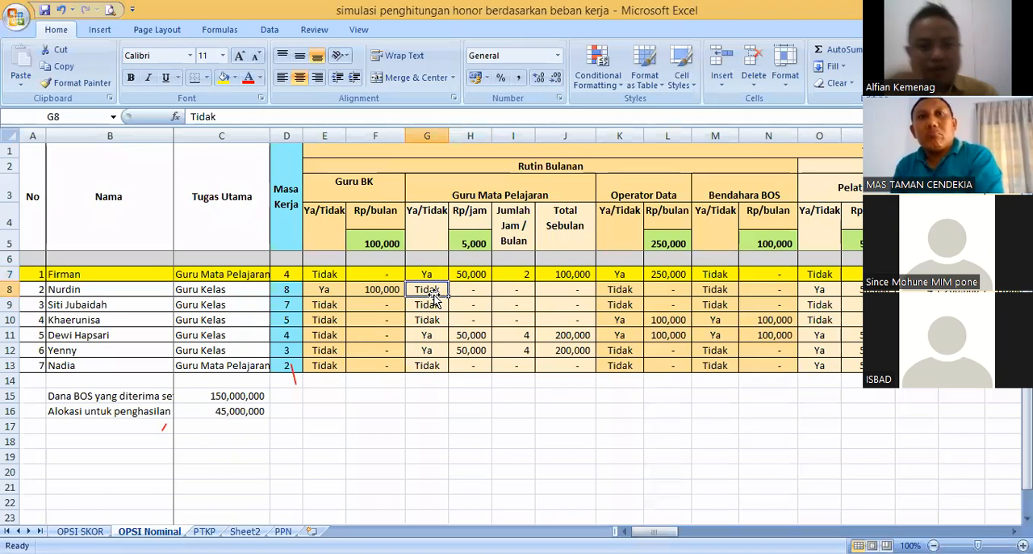
pyautogui.click(426, 272)
pyautogui.click(431, 293)
pyautogui.click(428, 274)
pyautogui.click(425, 287)
pyautogui.click(332, 275)
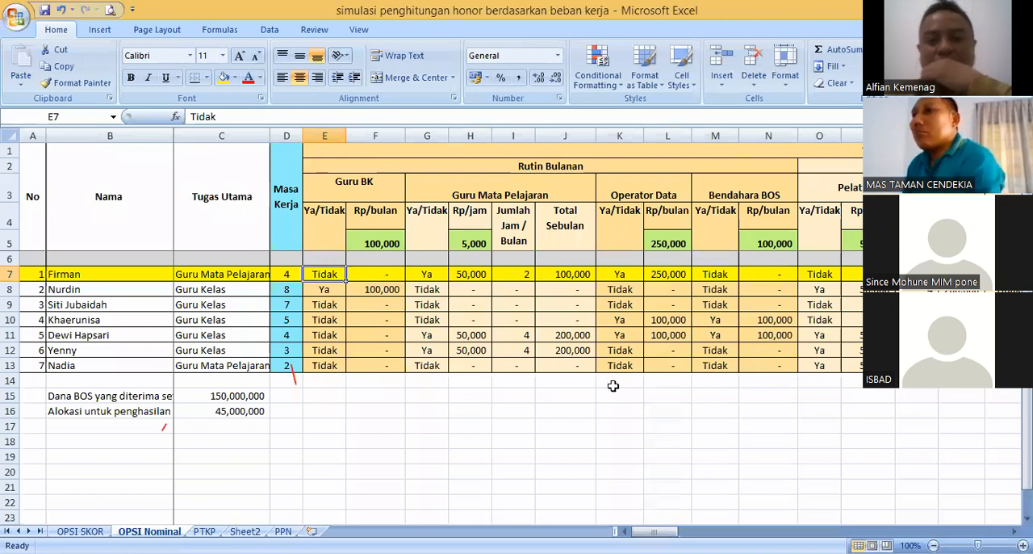
# - Recheck the Rp/jam formulas in H7 and H8 against the hourly rate in H5 and the hours in I7
pyautogui.moveTo(654, 531)
pyautogui.mouseDown()
pyautogui.moveTo(667, 531)
pyautogui.moveTo(654, 531)
pyautogui.mouseUp()
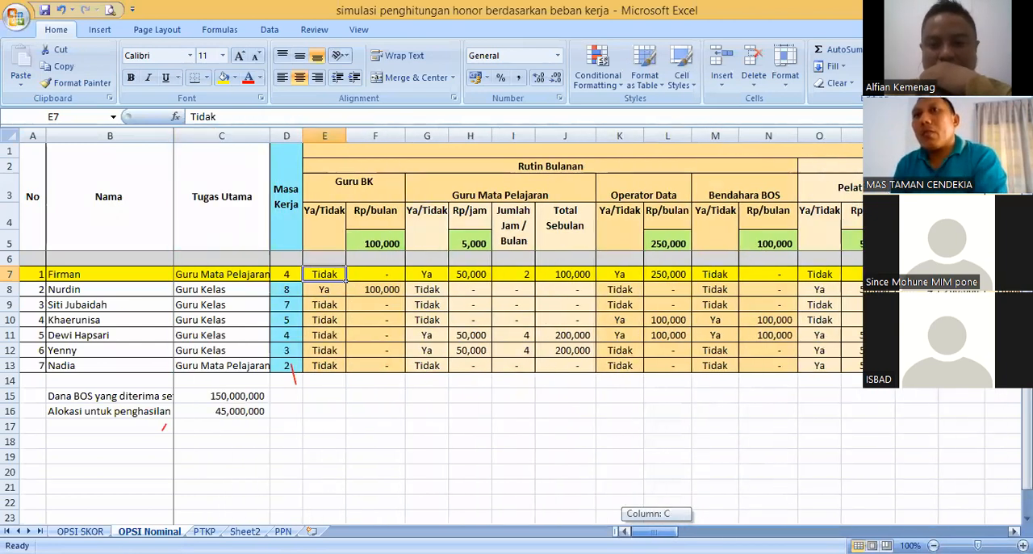
pyautogui.click(470, 275)
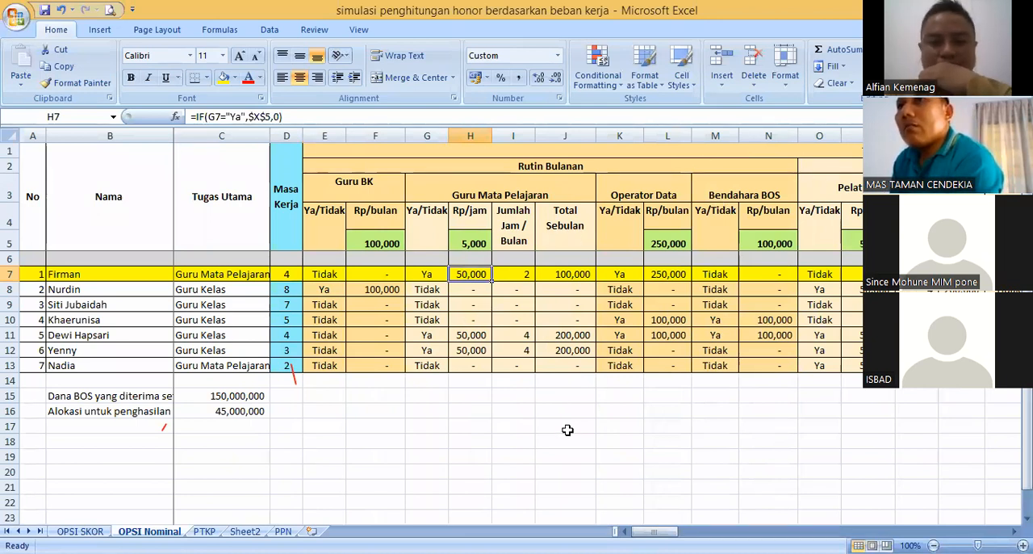
pyautogui.hotkey('alt', 'Tab')
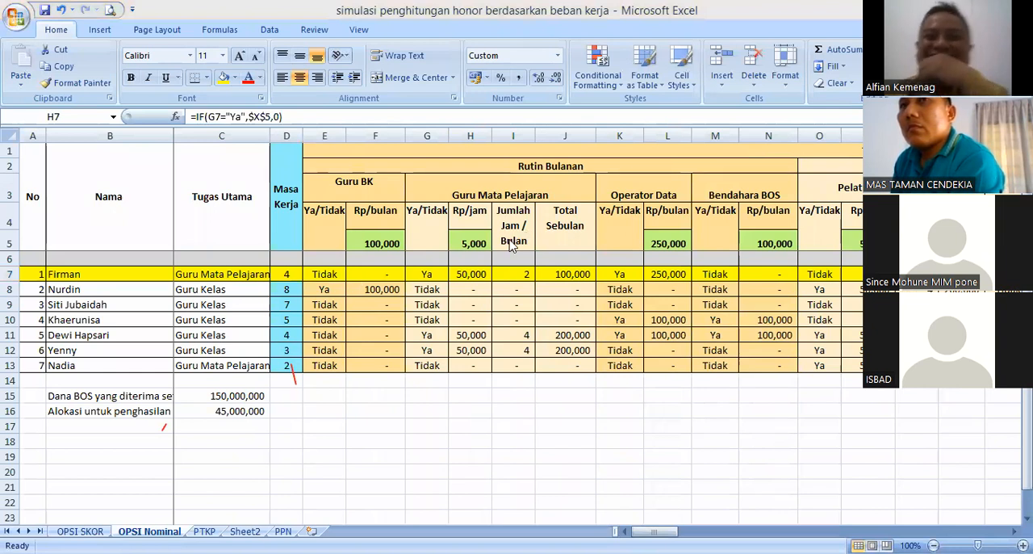
pyautogui.click(487, 276)
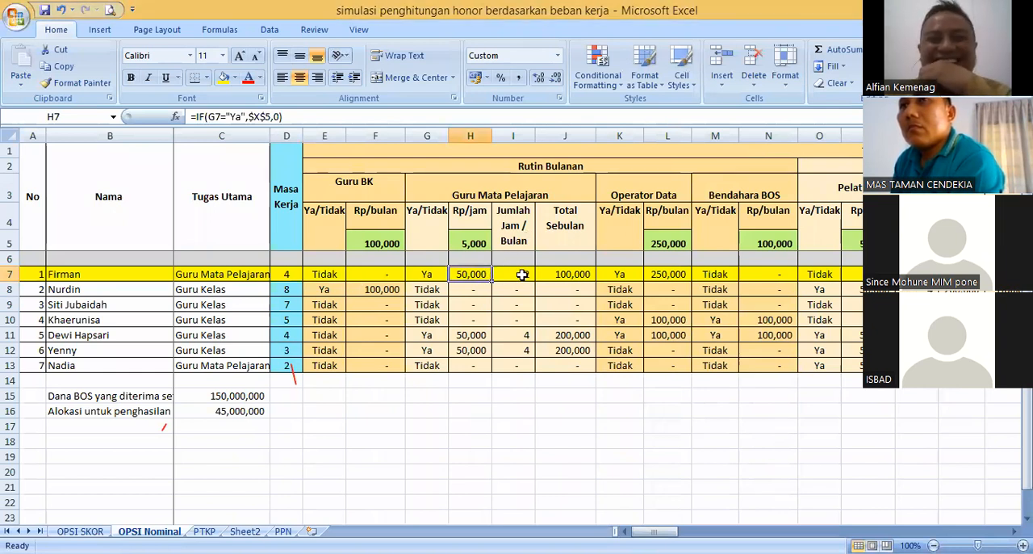
pyautogui.click(518, 272)
pyautogui.click(477, 243)
pyautogui.click(478, 275)
pyautogui.click(477, 292)
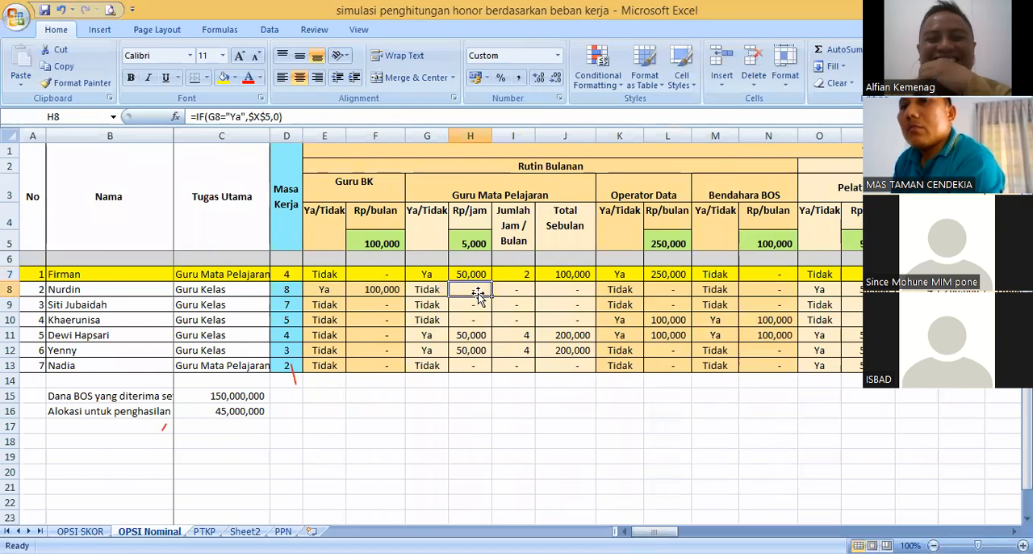
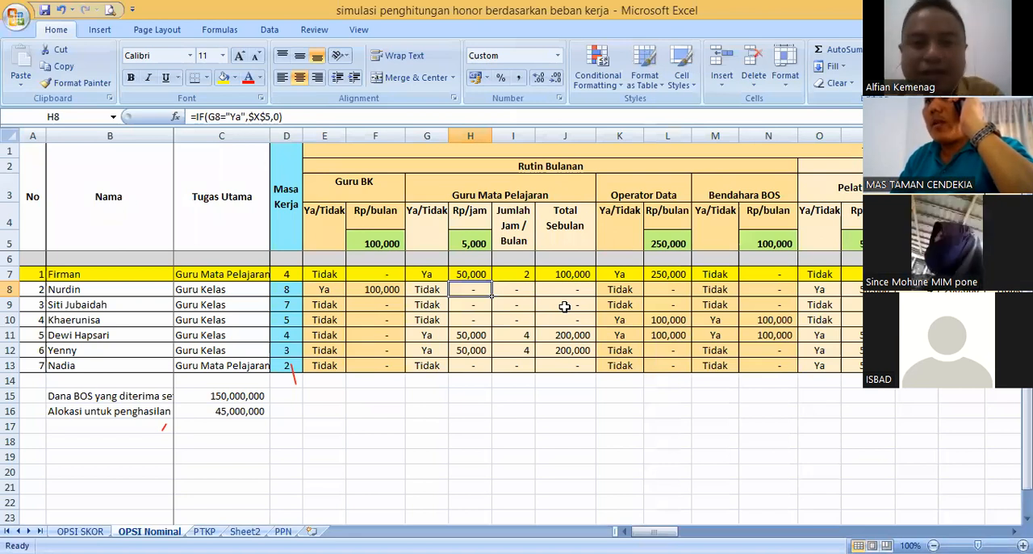
# - Trace the first teacher's row from Rp/jam, monthly hours and Total Sebulan to the Operator Data status and Rp/bulan formula
pyautogui.click(476, 274)
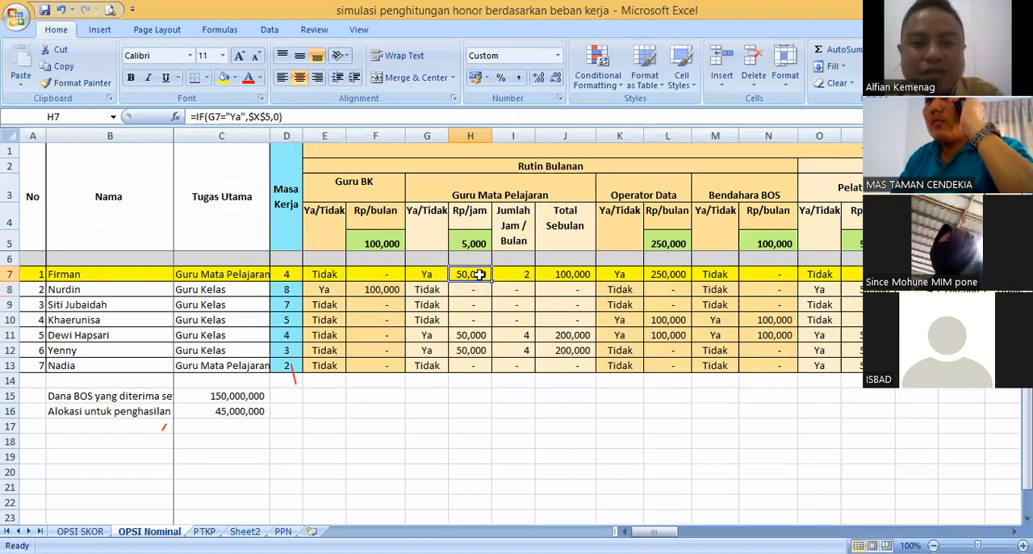
pyautogui.click(517, 276)
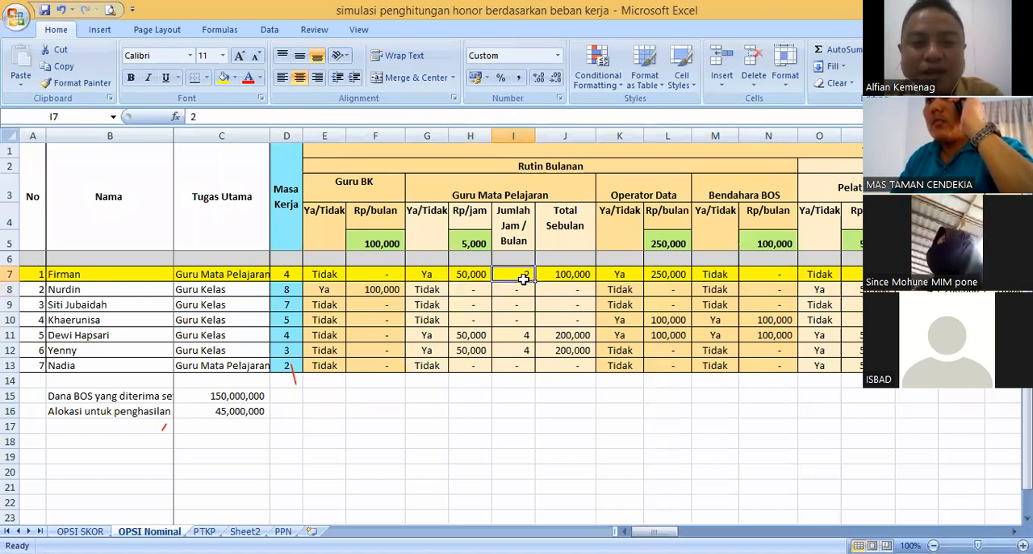
pyautogui.click(572, 276)
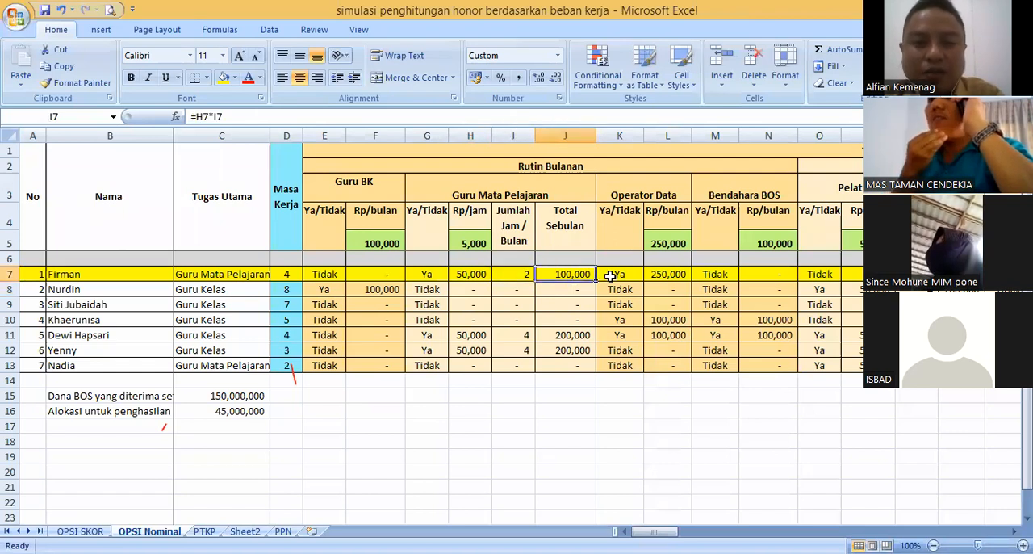
pyautogui.click(611, 275)
pyautogui.click(567, 275)
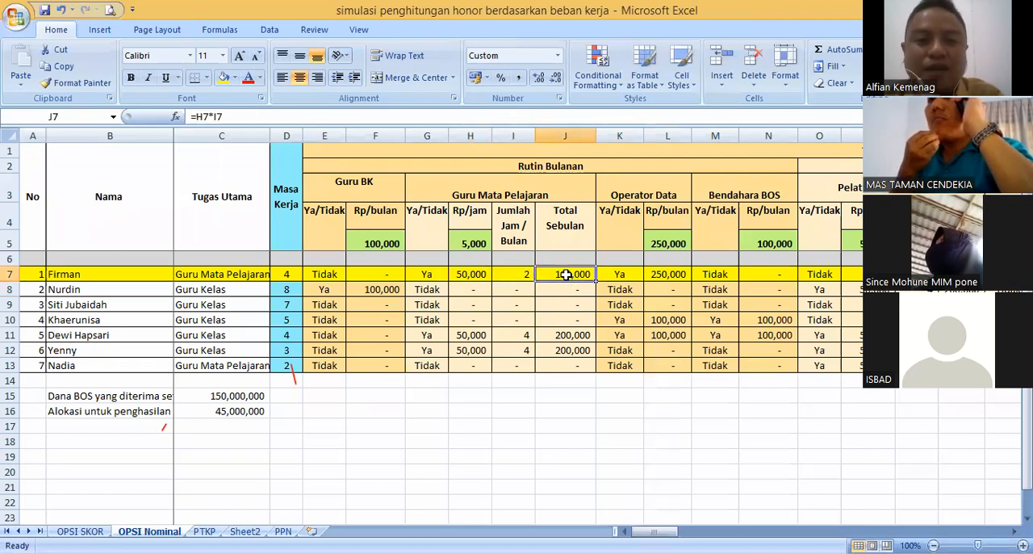
pyautogui.click(614, 275)
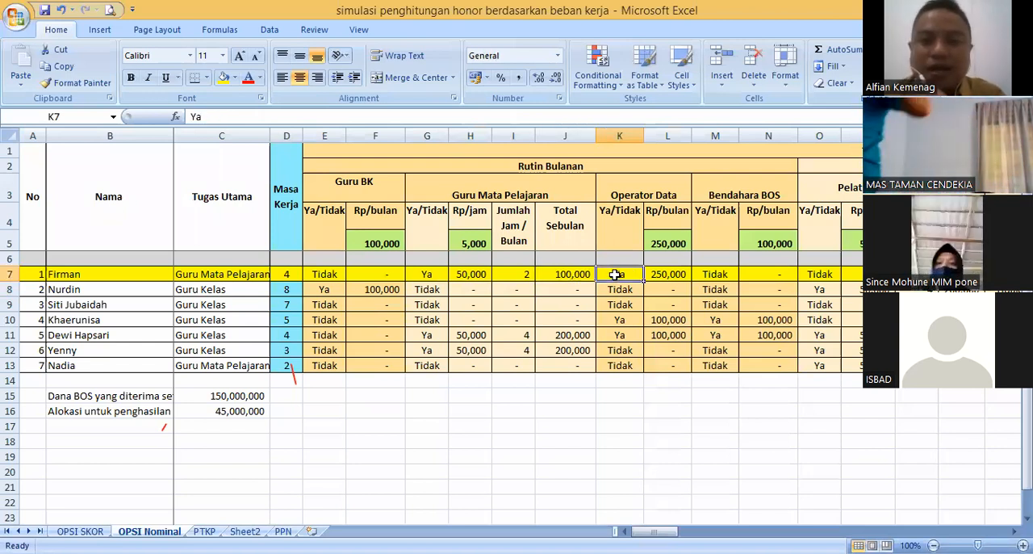
pyautogui.click(662, 275)
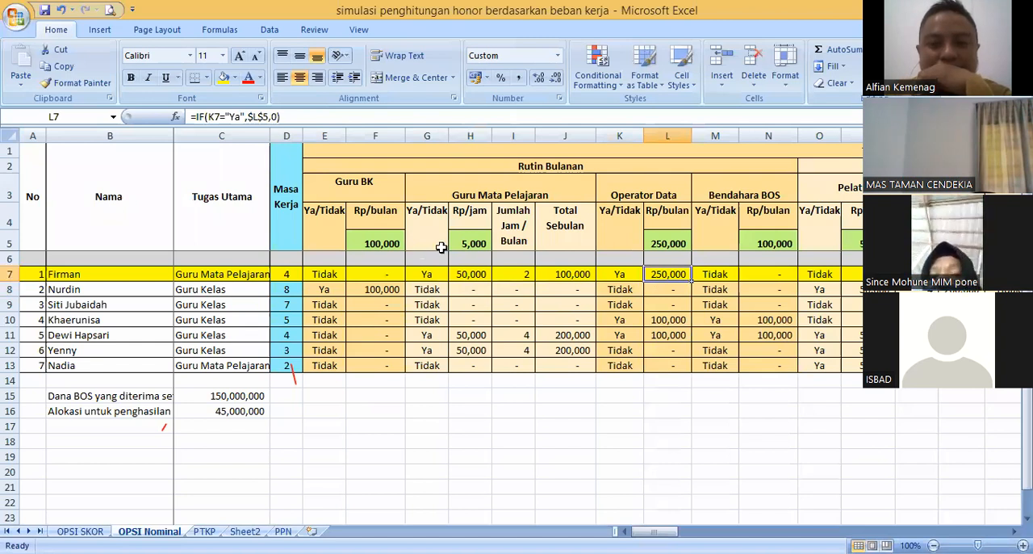
# - Compare the Guru Mata Pelajaran hourly rate in H5 with the H7 formula, and check the Total Sebulan formula in J7
pyautogui.click(468, 244)
pyautogui.click(473, 274)
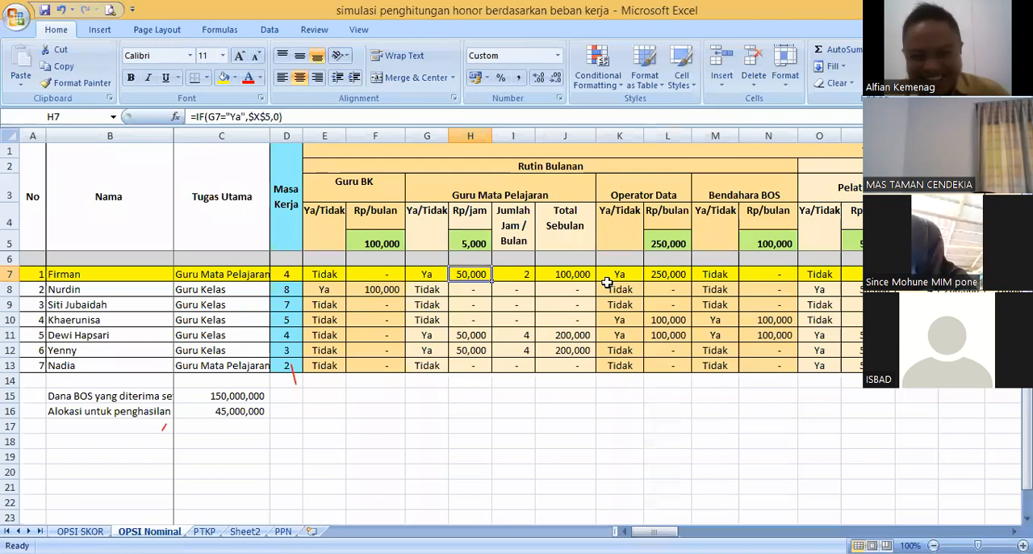
pyautogui.click(565, 272)
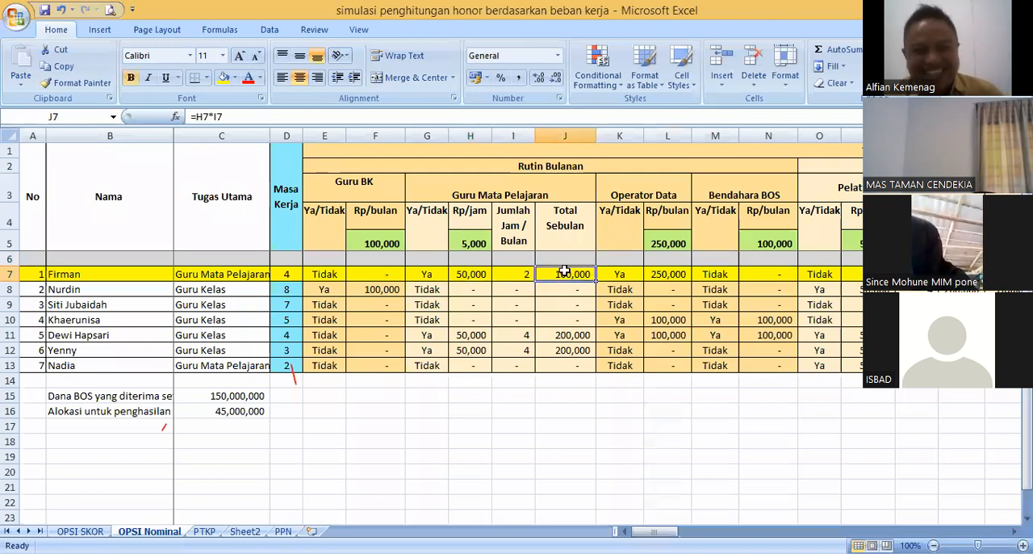
pyautogui.click(474, 243)
pyautogui.click(479, 276)
pyautogui.click(472, 243)
pyautogui.click(473, 273)
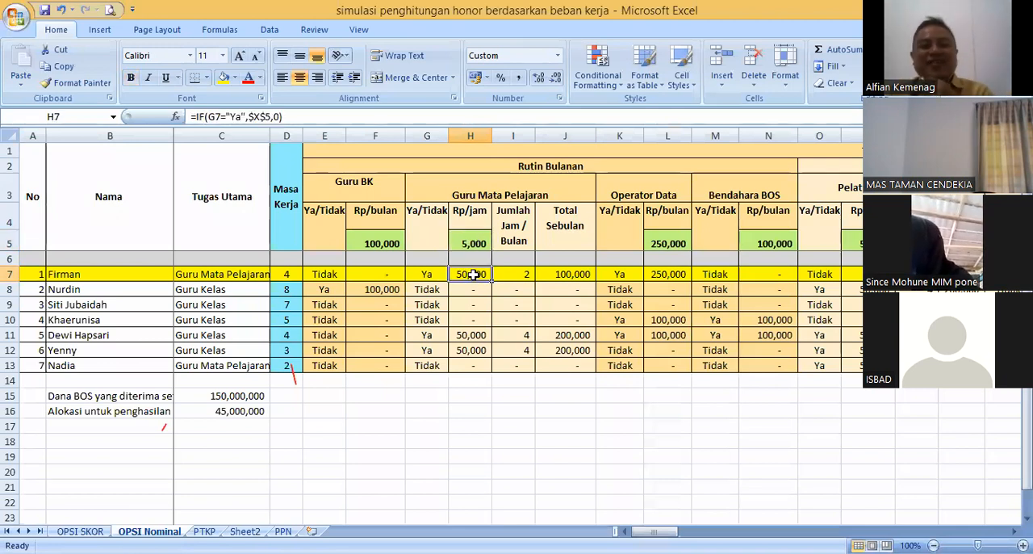
pyautogui.click(484, 236)
pyautogui.click(471, 274)
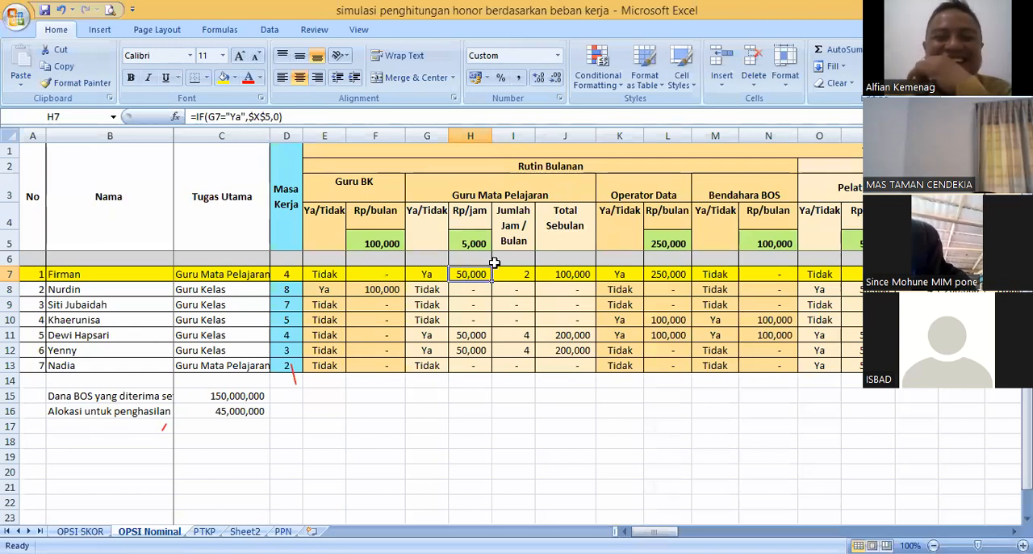
pyautogui.click(484, 245)
pyautogui.click(480, 274)
pyautogui.click(480, 246)
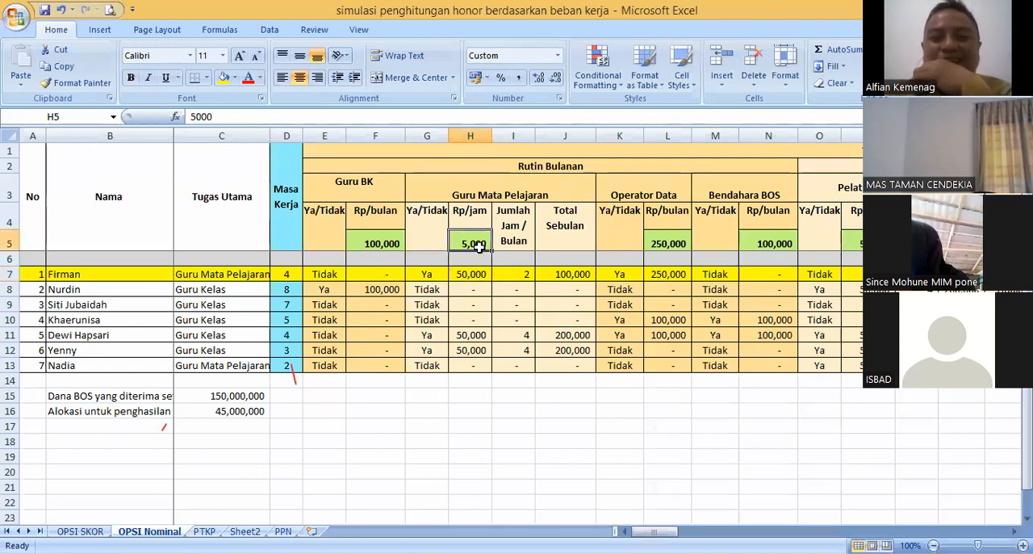
pyautogui.click(482, 273)
pyautogui.click(468, 246)
pyautogui.click(484, 272)
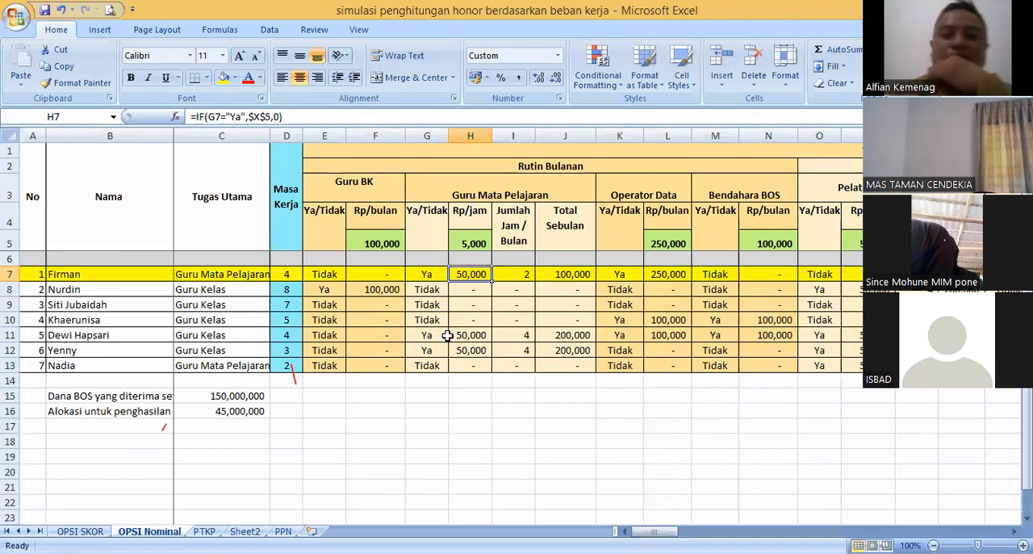
# - Inspect the Rp/jam formulas of the teachers in H8 through H11
pyautogui.click(478, 331)
pyautogui.click(473, 287)
pyautogui.click(476, 303)
pyautogui.click(474, 329)
pyautogui.click(476, 306)
pyautogui.click(474, 320)
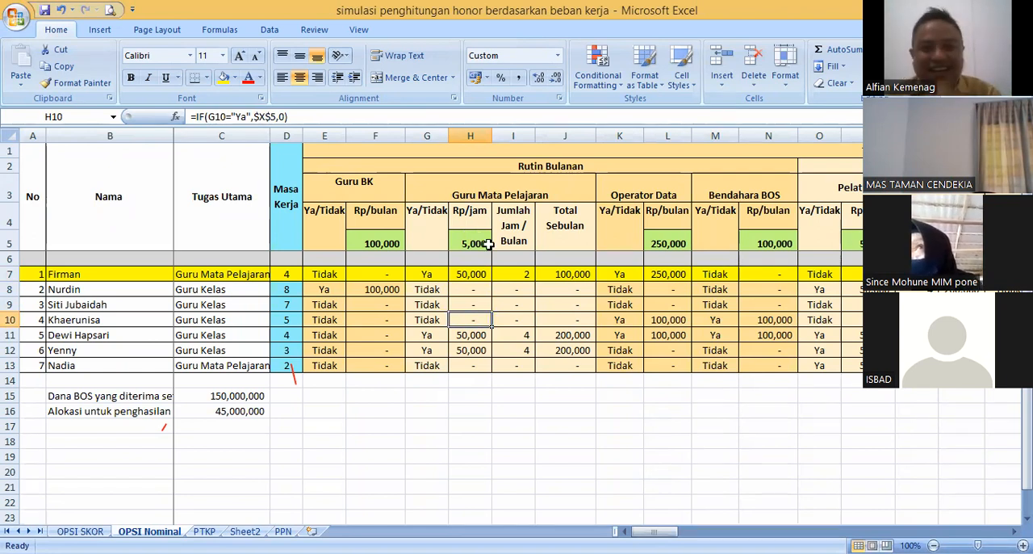
pyautogui.click(474, 290)
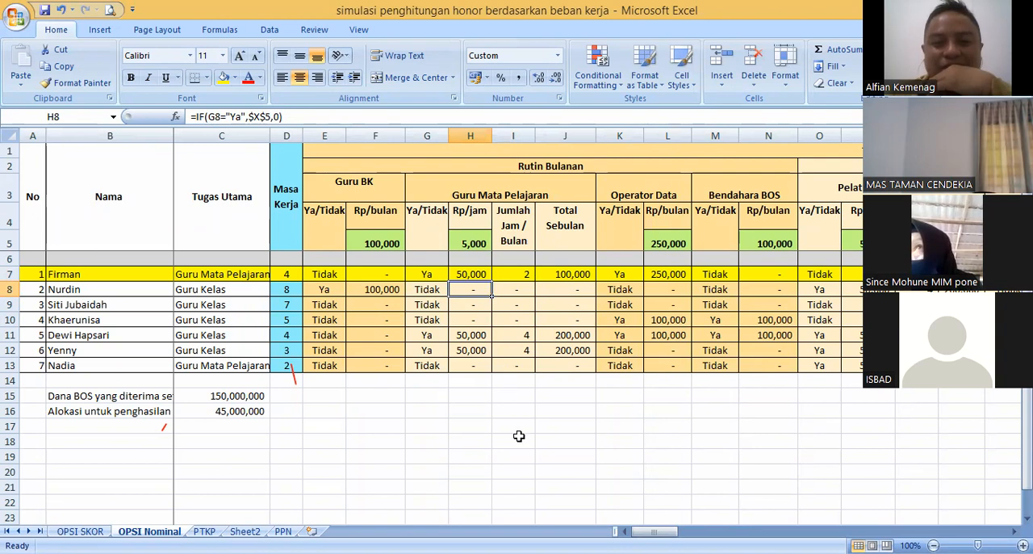
pyautogui.click(386, 436)
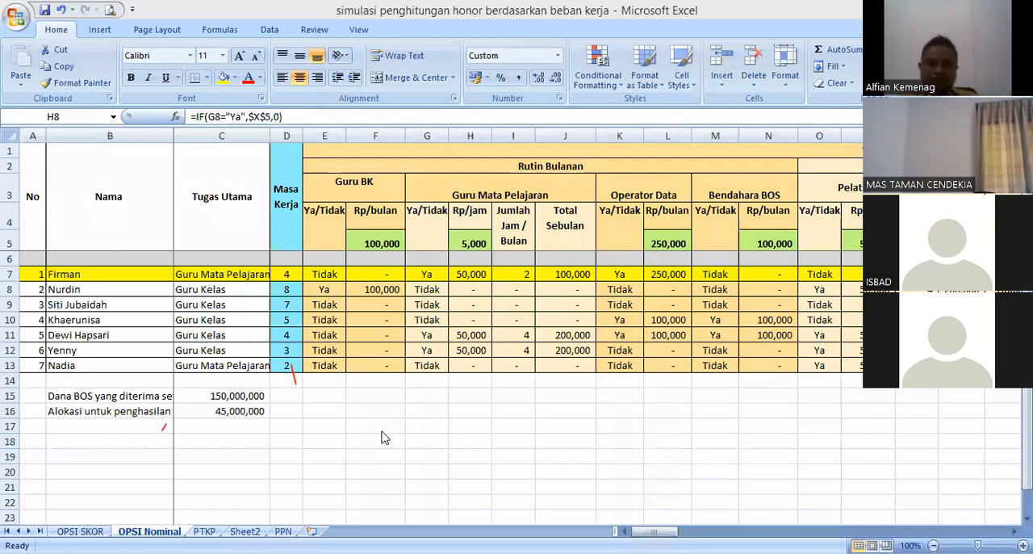
# - Compare the Guru Mata Pelajaran statuses in G9, G11, G8 and G7, and check how H7 uses the status in G7
pyautogui.click(428, 304)
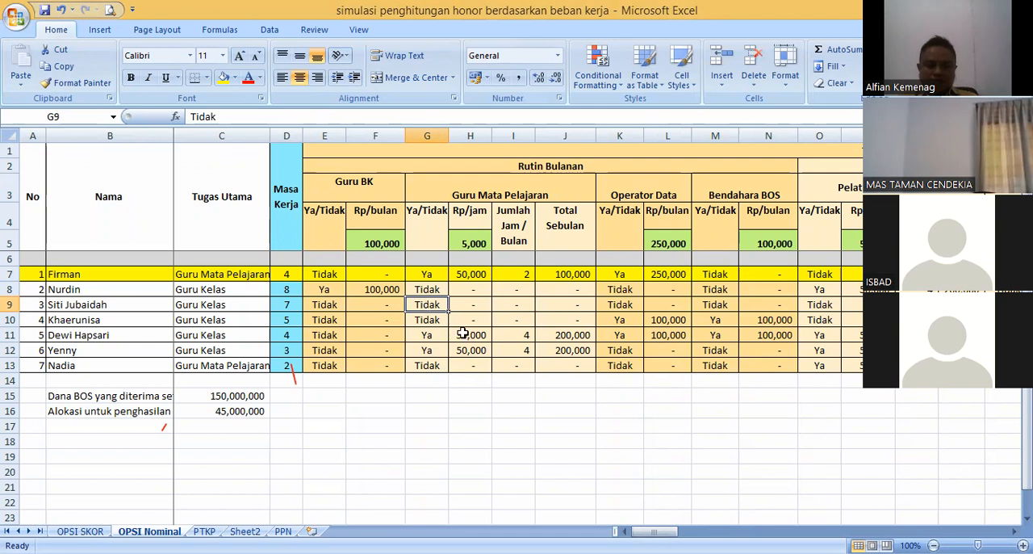
pyautogui.click(438, 334)
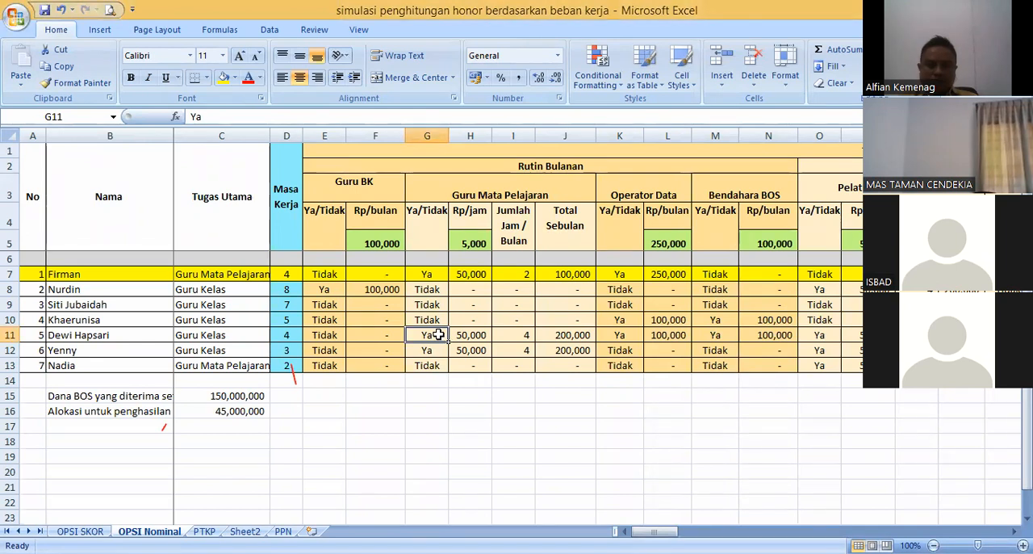
pyautogui.click(432, 285)
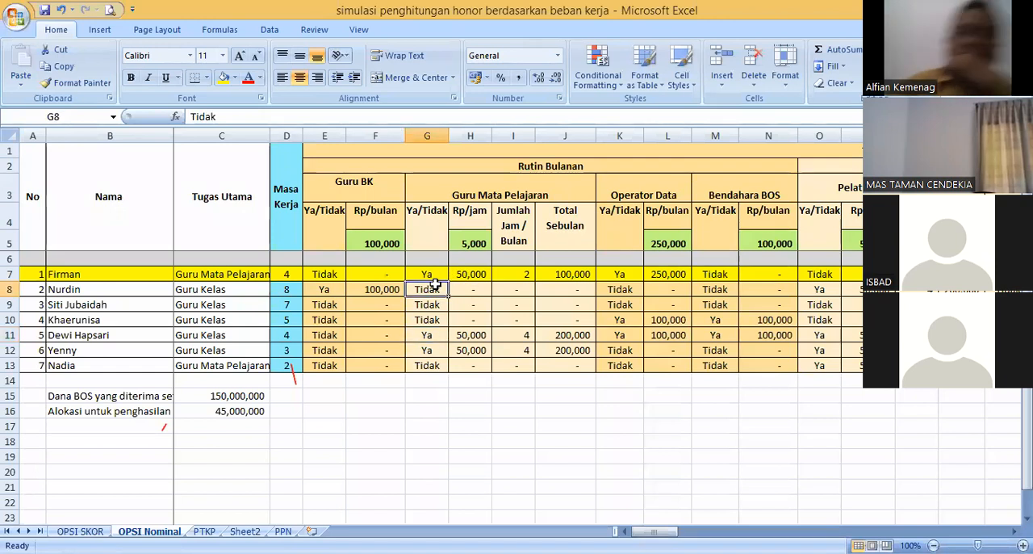
pyautogui.click(431, 274)
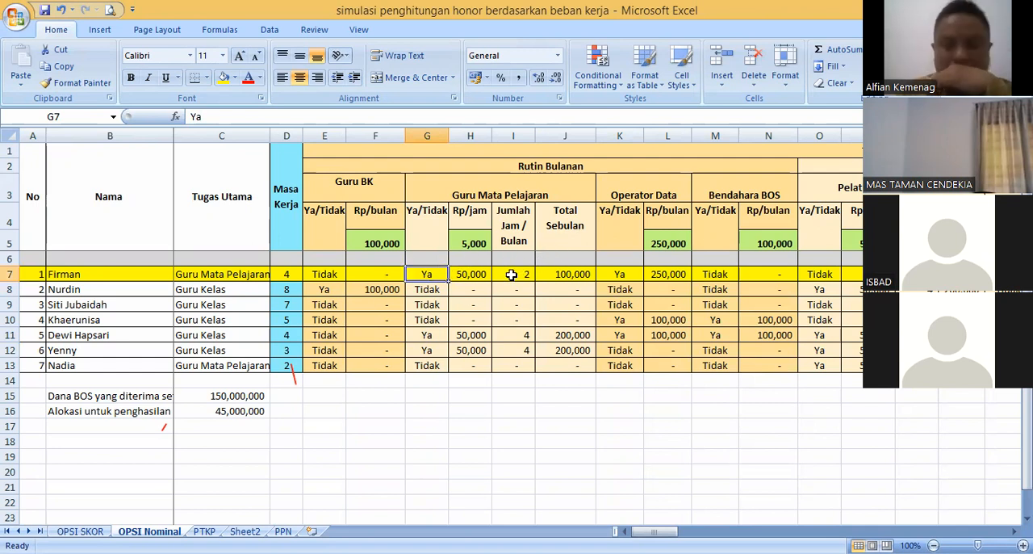
pyautogui.click(472, 273)
pyautogui.click(438, 275)
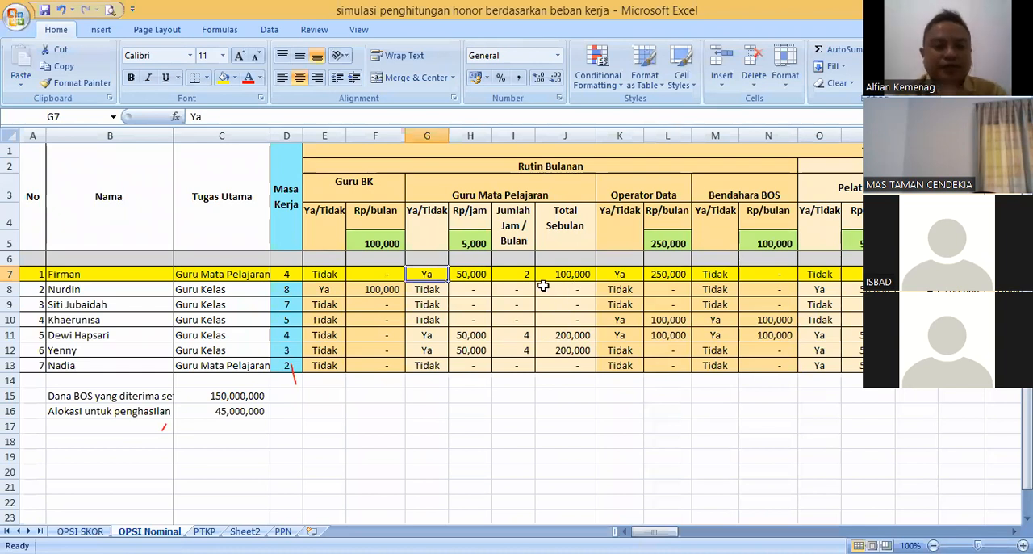
# - Compare the first teacher's Rp/jam in H7 with the Jumlah Jam / Bulan in I7 as the two factors of the monthly total
pyautogui.click(520, 274)
pyautogui.click(471, 274)
pyautogui.click(520, 274)
pyautogui.click(471, 275)
pyautogui.click(515, 274)
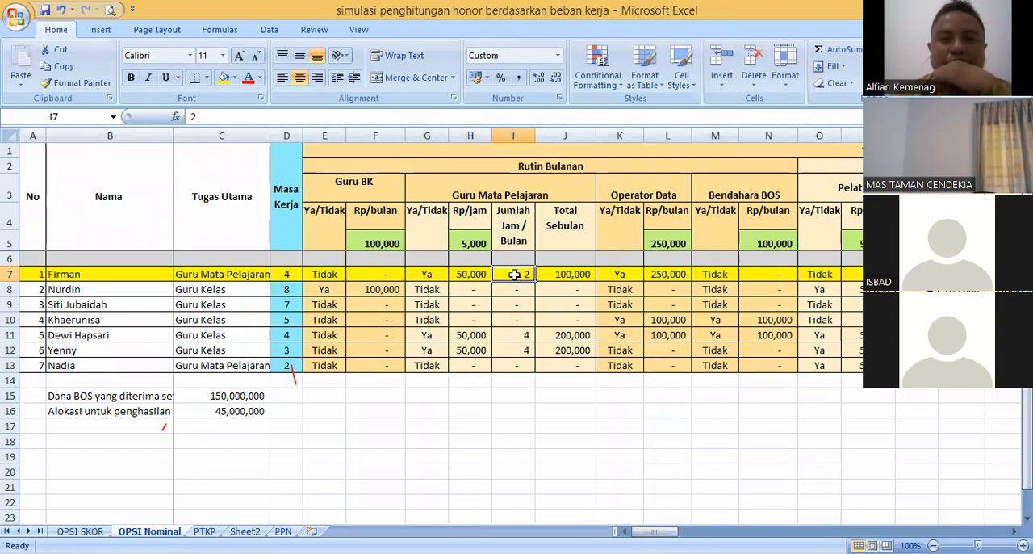
pyautogui.click(474, 274)
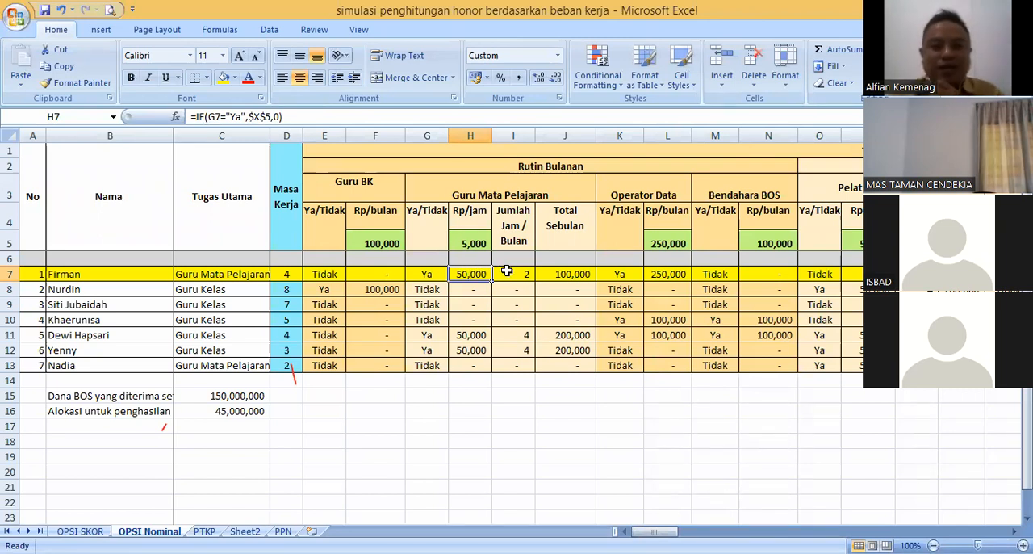
pyautogui.click(510, 274)
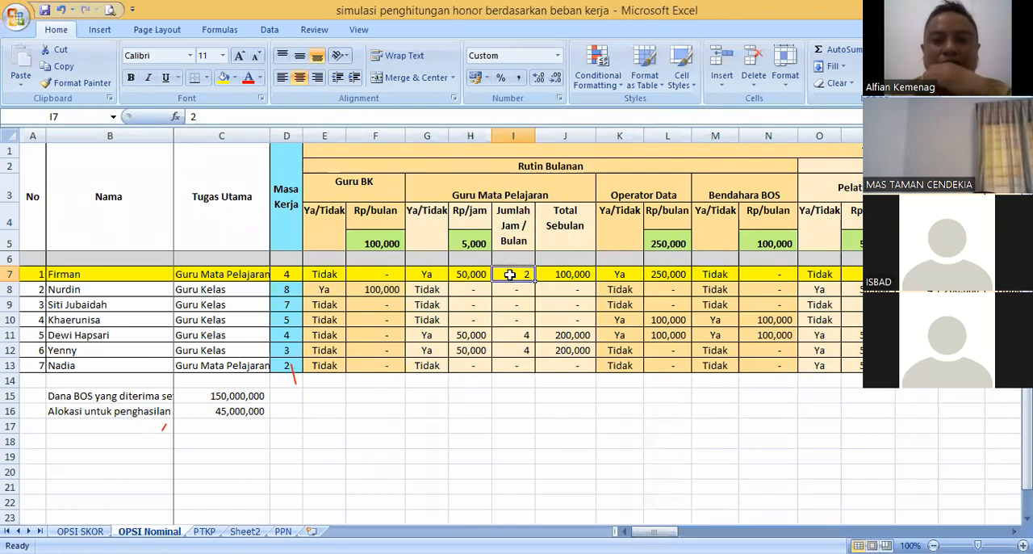
pyautogui.click(463, 274)
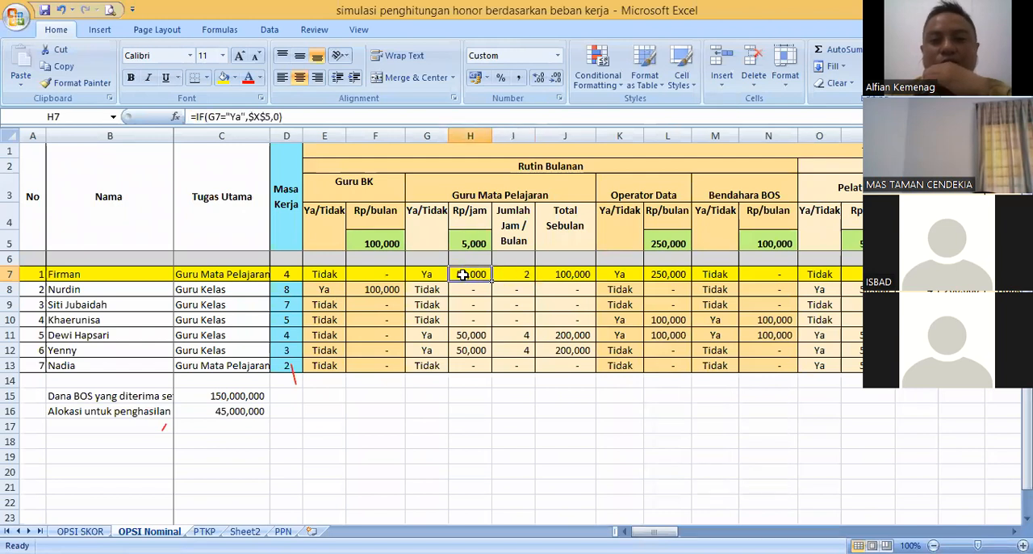
pyautogui.click(529, 274)
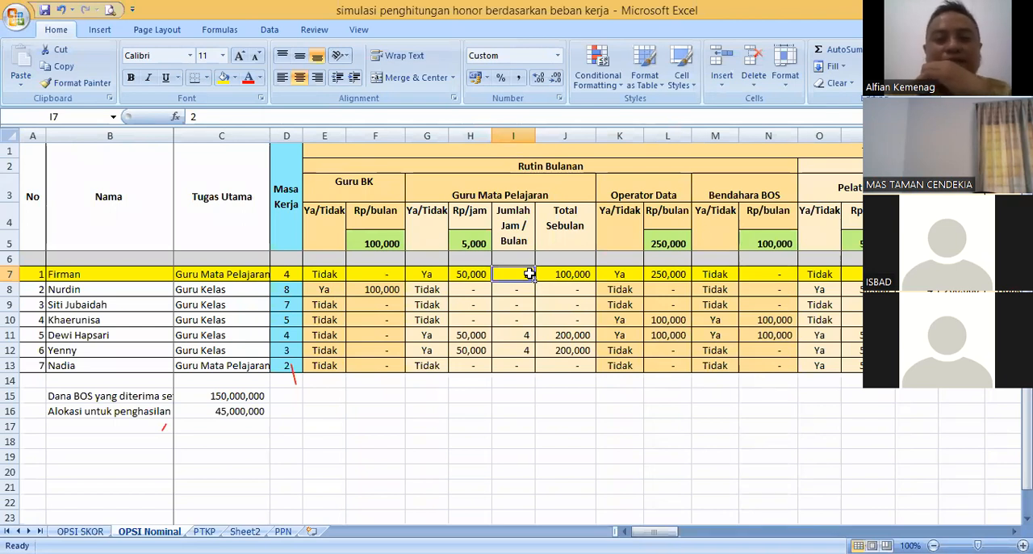
pyautogui.click(473, 273)
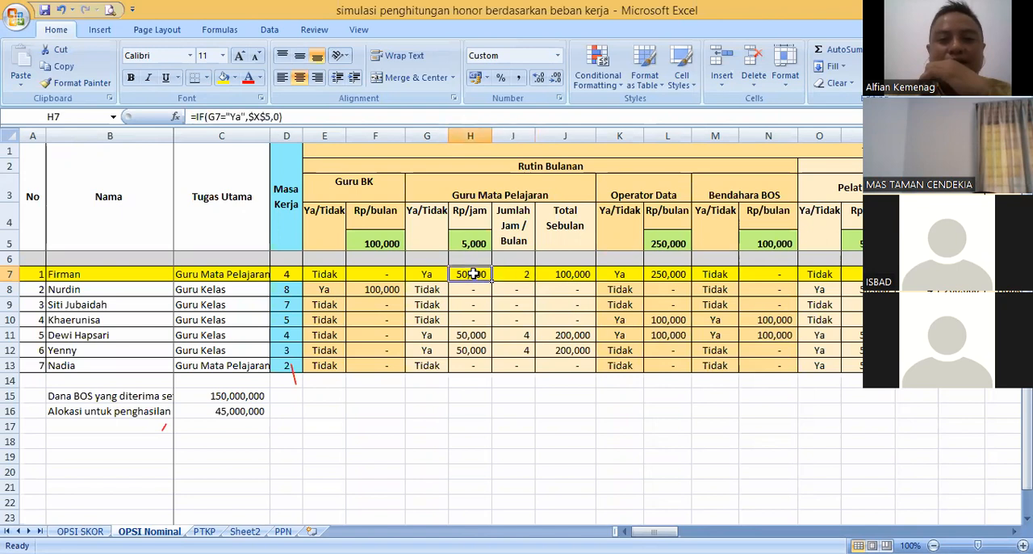
pyautogui.click(514, 273)
pyautogui.click(478, 275)
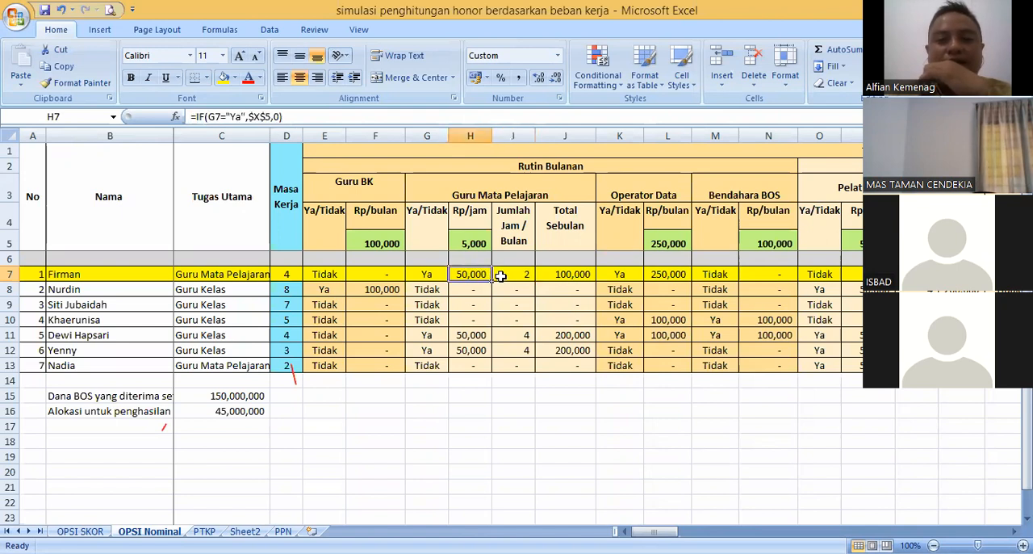
pyautogui.click(500, 276)
pyautogui.click(475, 274)
pyautogui.click(501, 274)
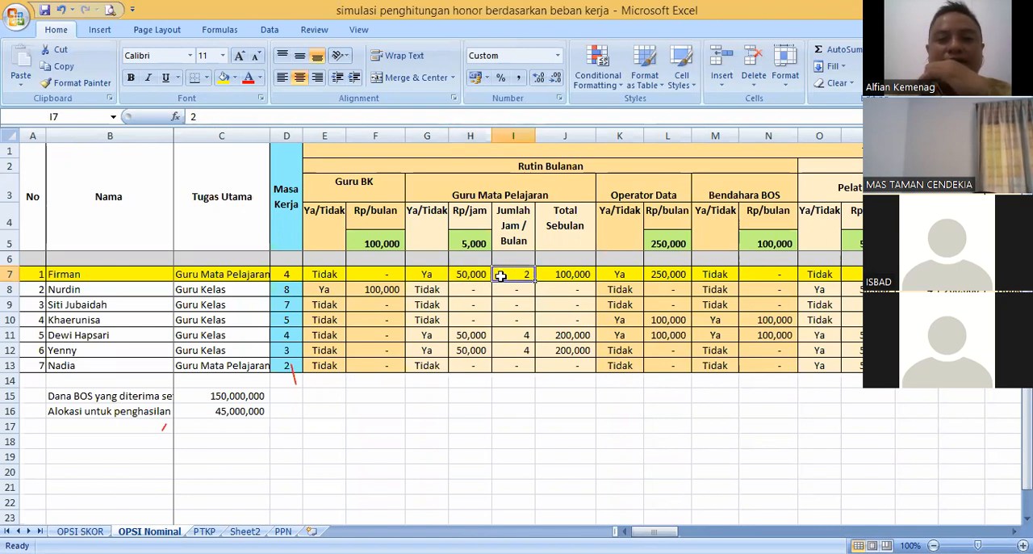
pyautogui.click(475, 274)
pyautogui.click(500, 275)
pyautogui.click(473, 274)
pyautogui.click(503, 275)
pyautogui.click(470, 274)
pyautogui.click(505, 275)
pyautogui.click(482, 275)
pyautogui.click(509, 275)
pyautogui.click(473, 274)
pyautogui.click(513, 273)
pyautogui.click(468, 275)
pyautogui.click(515, 274)
pyautogui.click(472, 275)
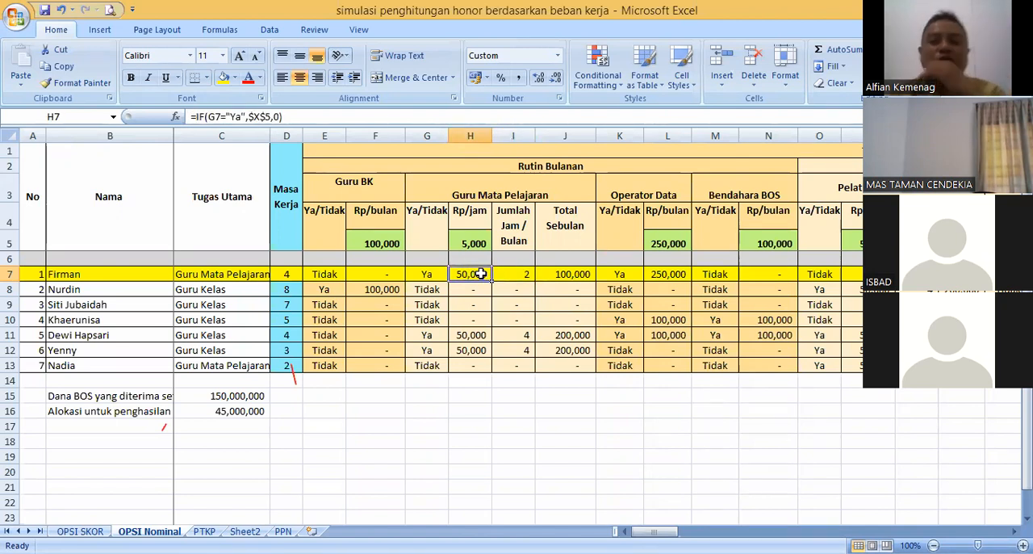
pyautogui.click(515, 274)
# - Review the first teacher's Honor Utama in AT7, the yearly honor columns and the Total Gaji Sebulan formula in BC7
pyautogui.click(96, 276)
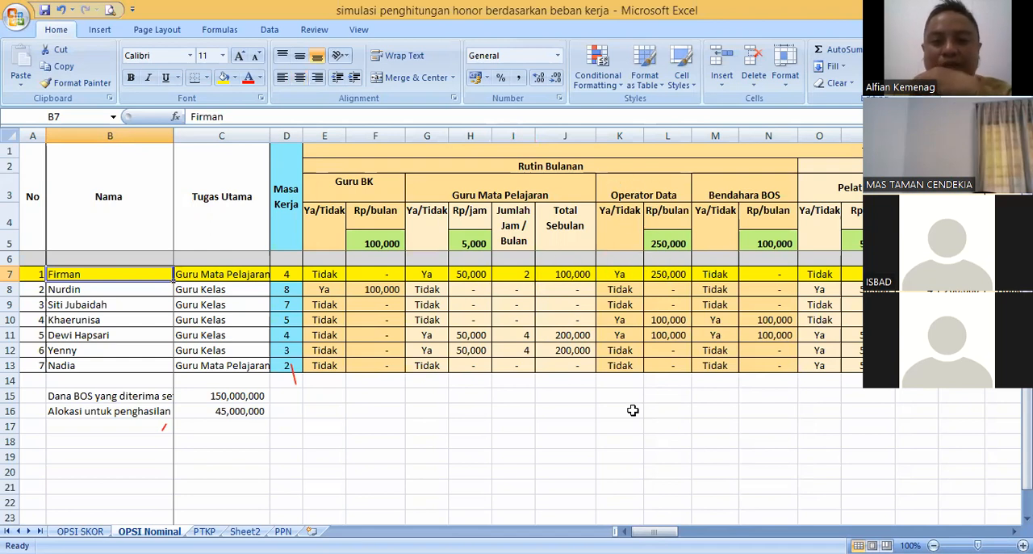
pyautogui.moveTo(653, 531); pyautogui.dragTo(857, 531)
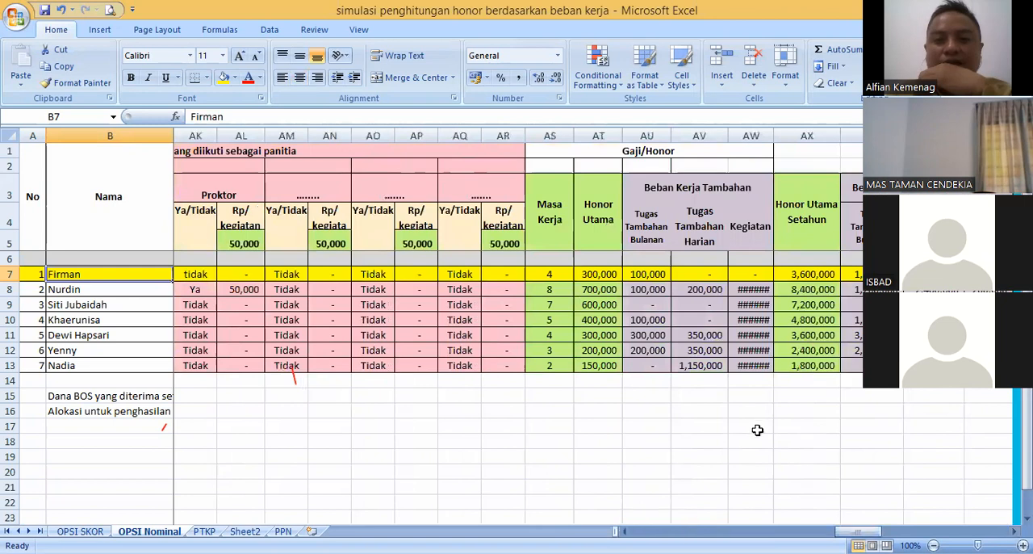
pyautogui.click(592, 273)
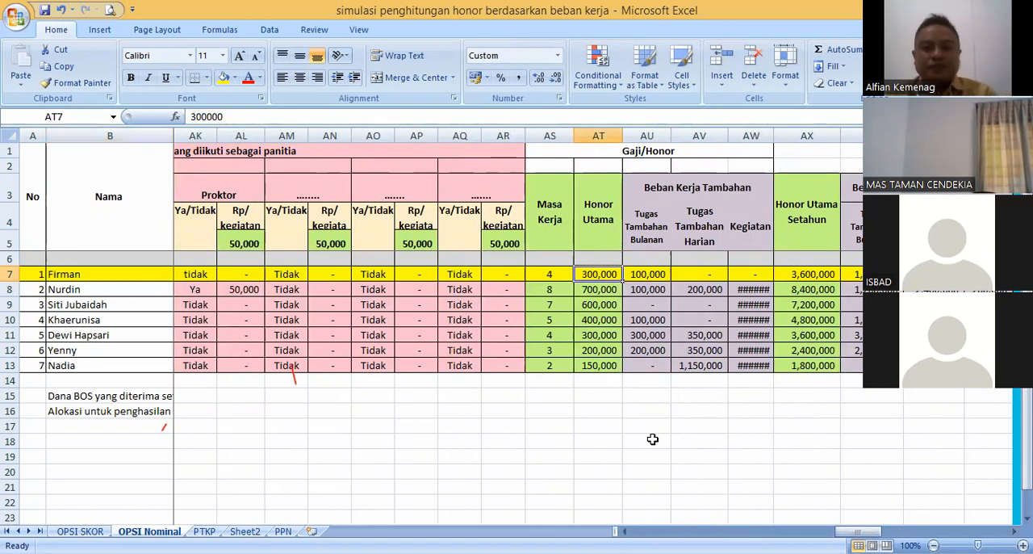
pyautogui.moveTo(857, 531); pyautogui.dragTo(876, 531)
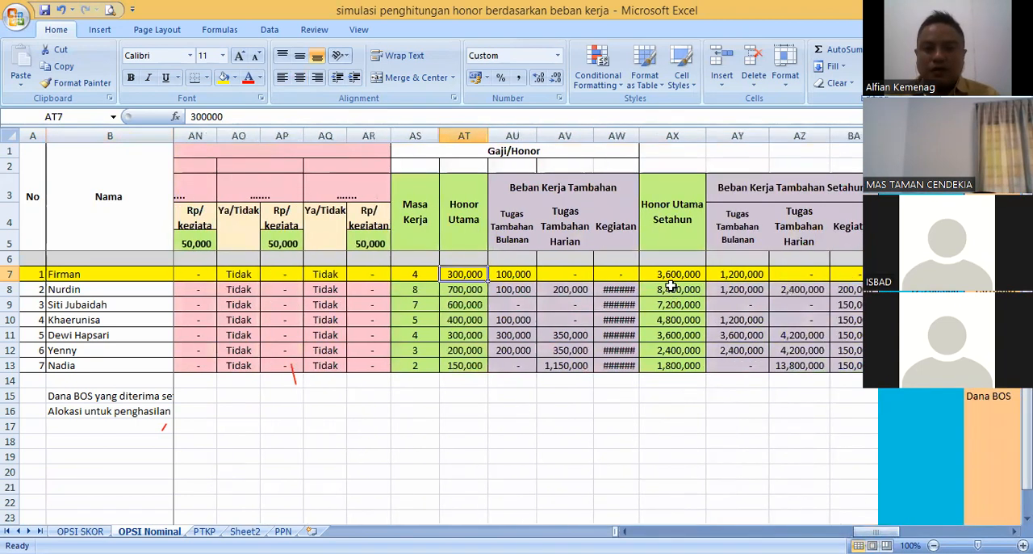
pyautogui.moveTo(875, 531); pyautogui.dragTo(902, 531)
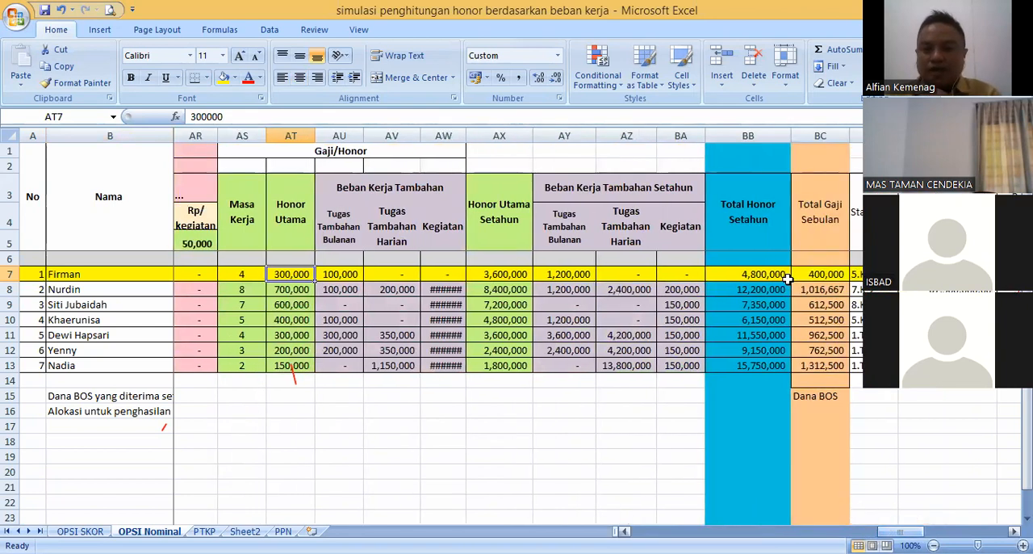
pyautogui.hscroll(3, 682, 344)
pyautogui.click(692, 274)
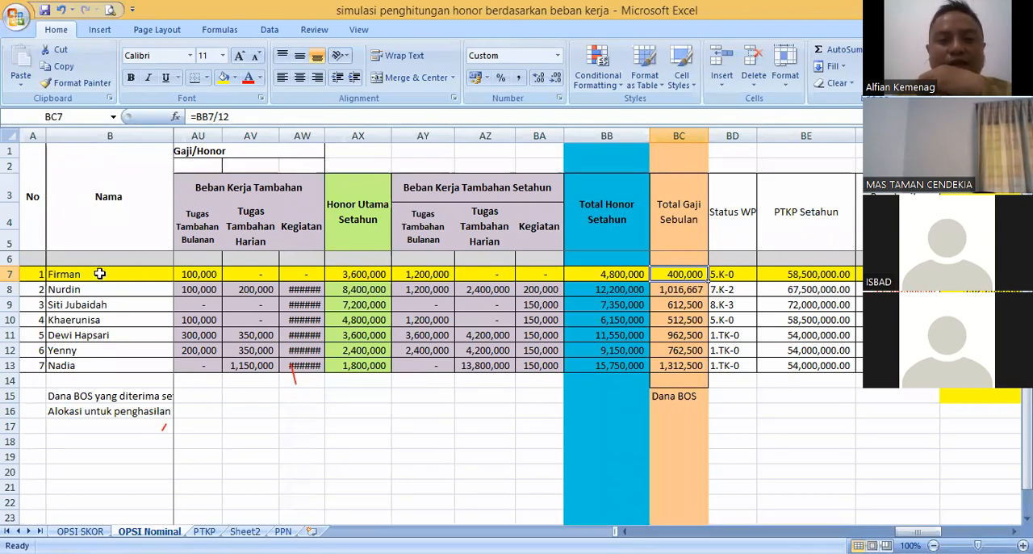
# - Review the first teacher's name, Tugas Utama and monthly duties in row 7, and check the Honor Utama Setahun formula in AX7
pyautogui.moveTo(99, 273); pyautogui.dragTo(266, 274)
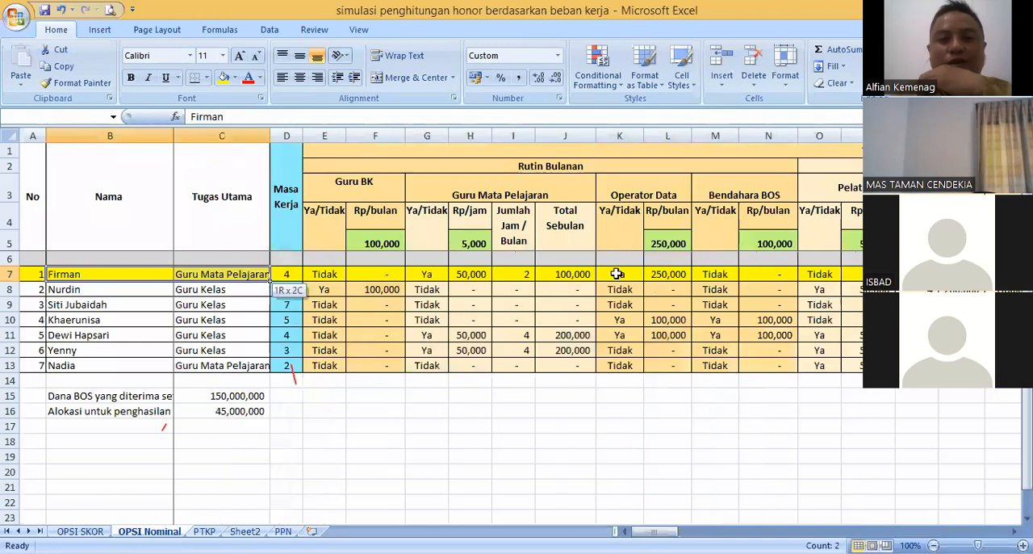
pyautogui.moveTo(668, 274); pyautogui.dragTo(667, 274)
pyautogui.moveTo(654, 531); pyautogui.dragTo(873, 519)
pyautogui.click(714, 273)
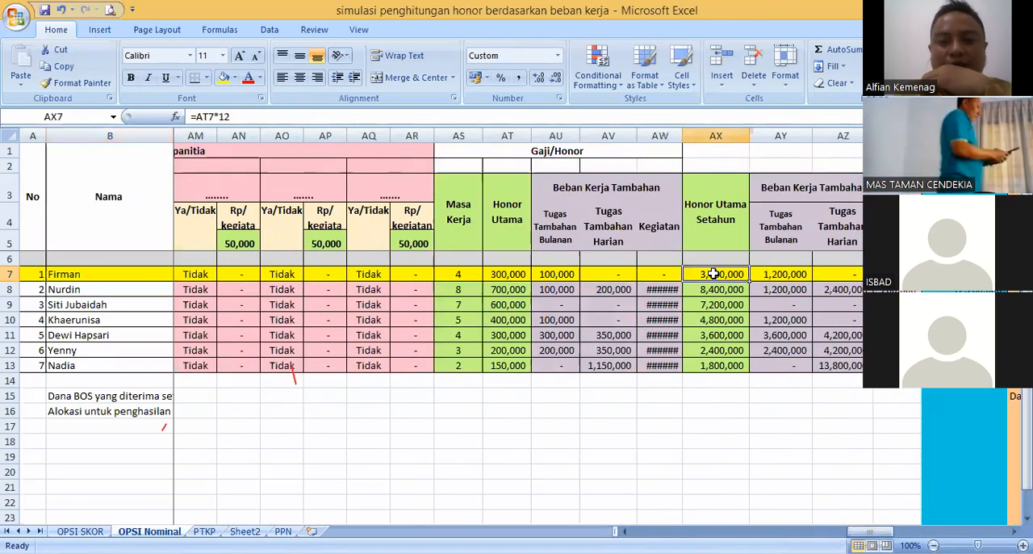
pyautogui.click(118, 269)
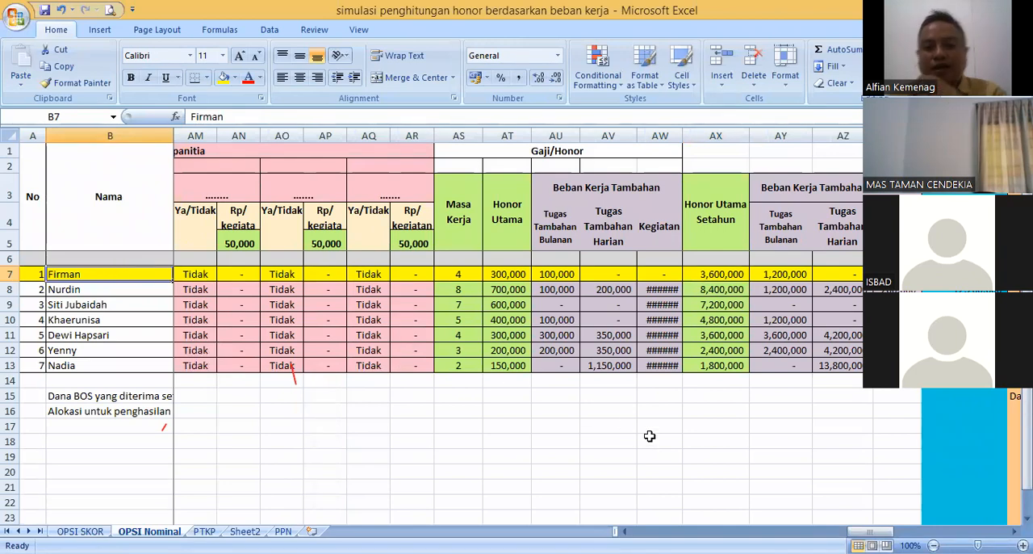
# - Trace the first teacher's row from the Rutin Bulanan columns to the Total Gaji Sebulan formula in BC7
pyautogui.moveTo(868, 531); pyautogui.dragTo(653, 531)
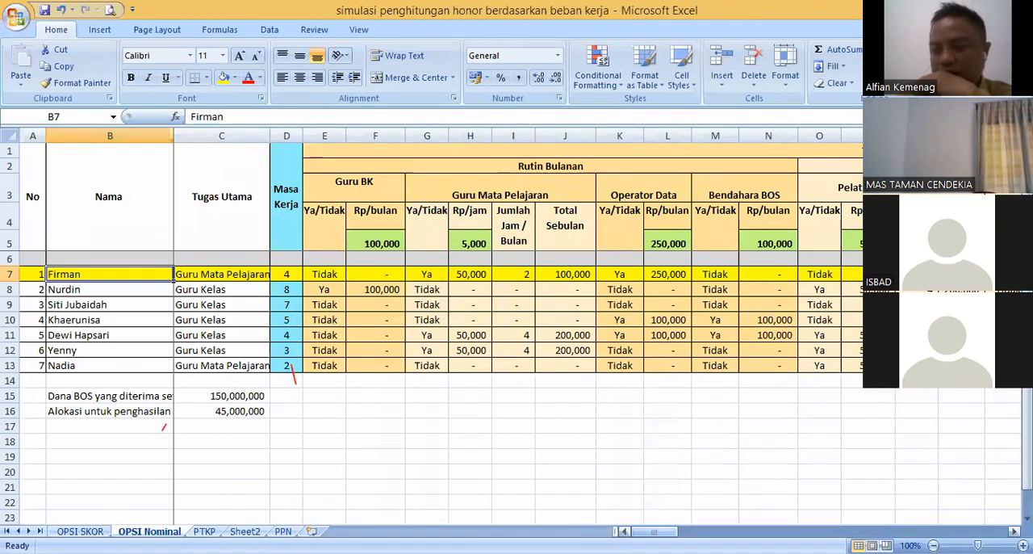
pyautogui.moveTo(653, 531)
pyautogui.mouseDown()
pyautogui.moveTo(678, 531)
pyautogui.moveTo(653, 531)
pyautogui.mouseUp()
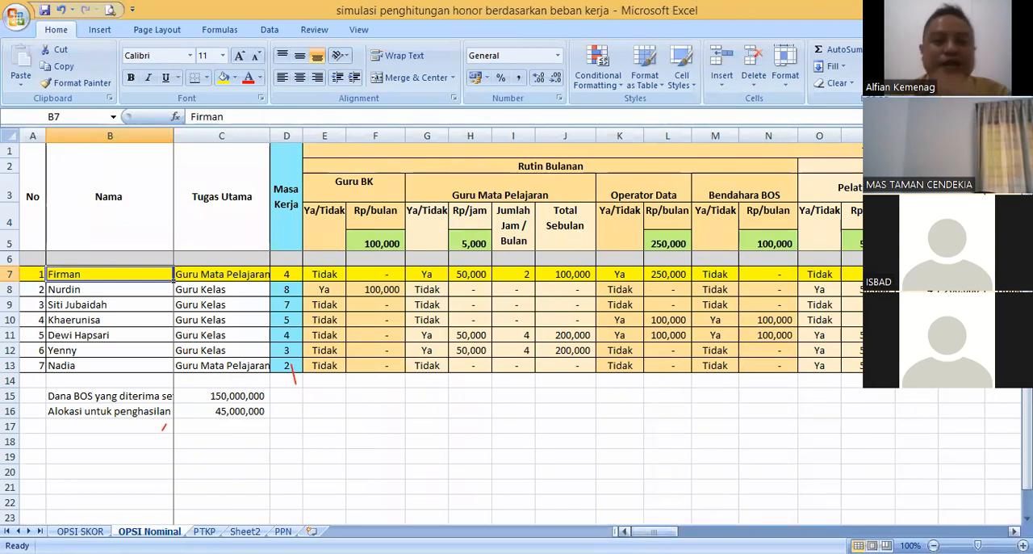
pyautogui.moveTo(654, 531); pyautogui.dragTo(718, 381)
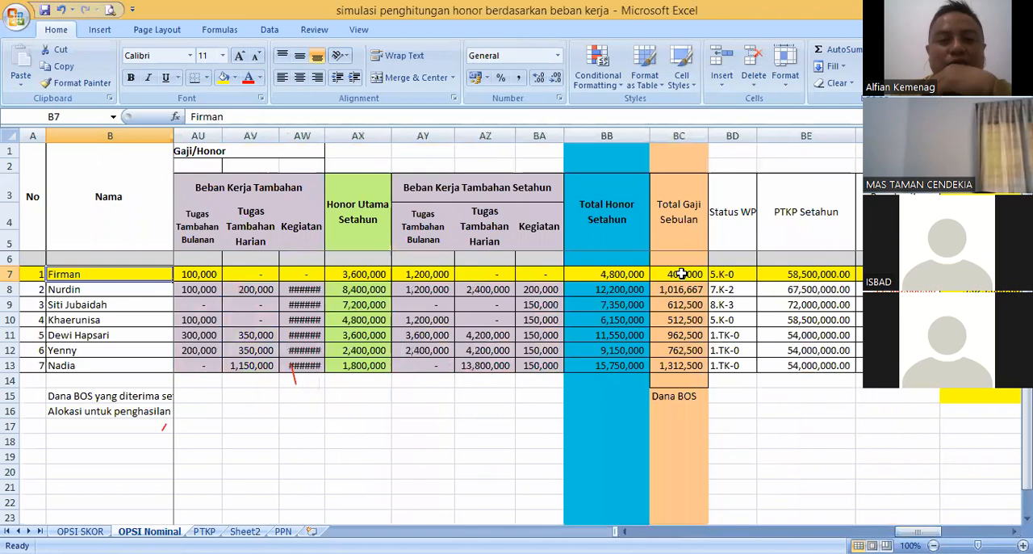
pyautogui.click(682, 274)
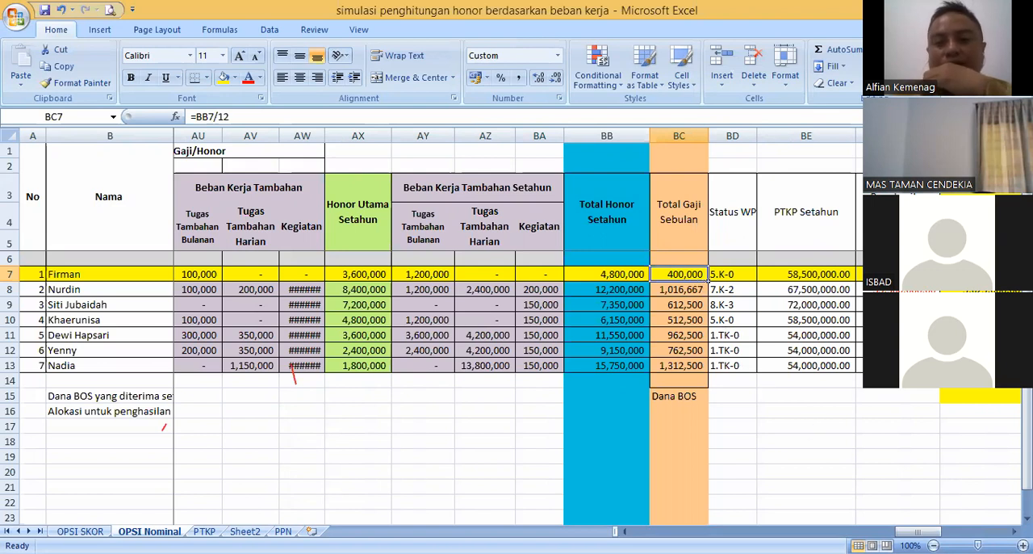
pyautogui.moveTo(917, 531); pyautogui.dragTo(654, 531)
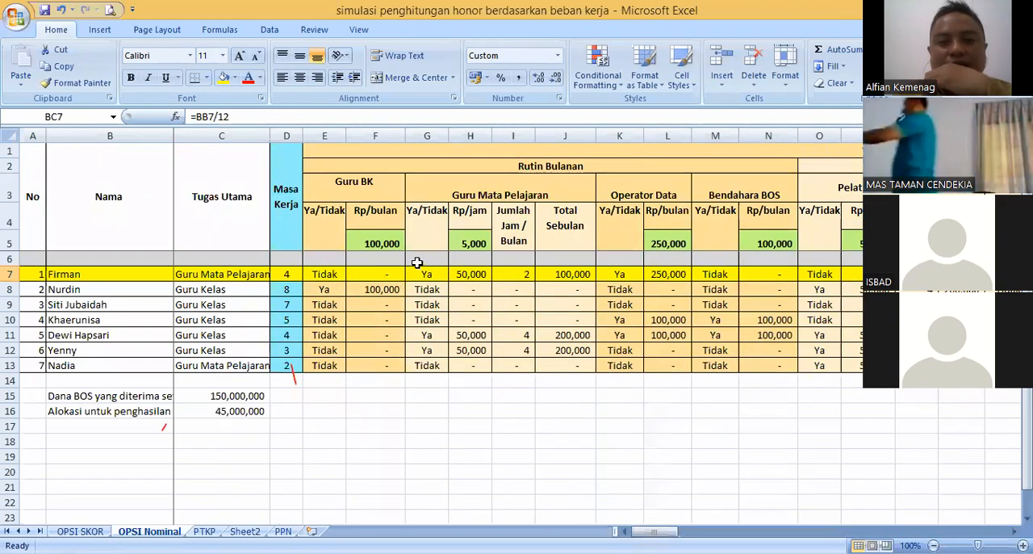
# - Check the first teacher's Guru Mata Pelajaran status in G7 against the Rp/jam formula in H7
pyautogui.click(433, 275)
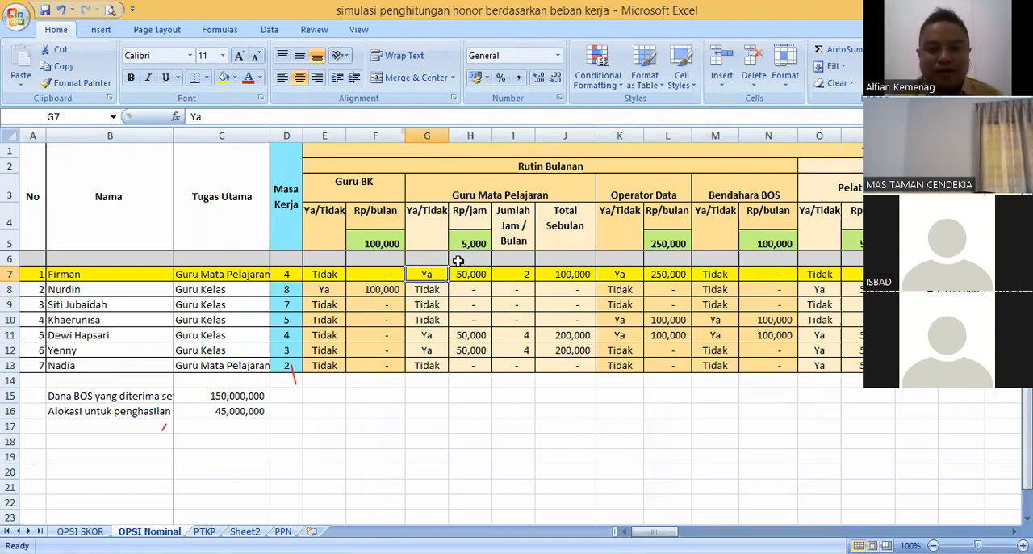
pyautogui.press('Right')
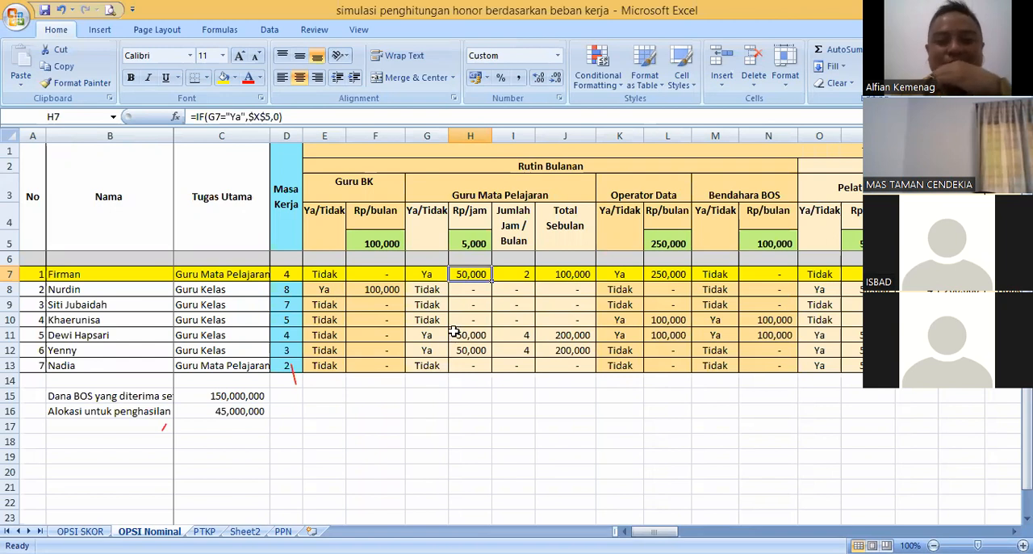
pyautogui.click(429, 294)
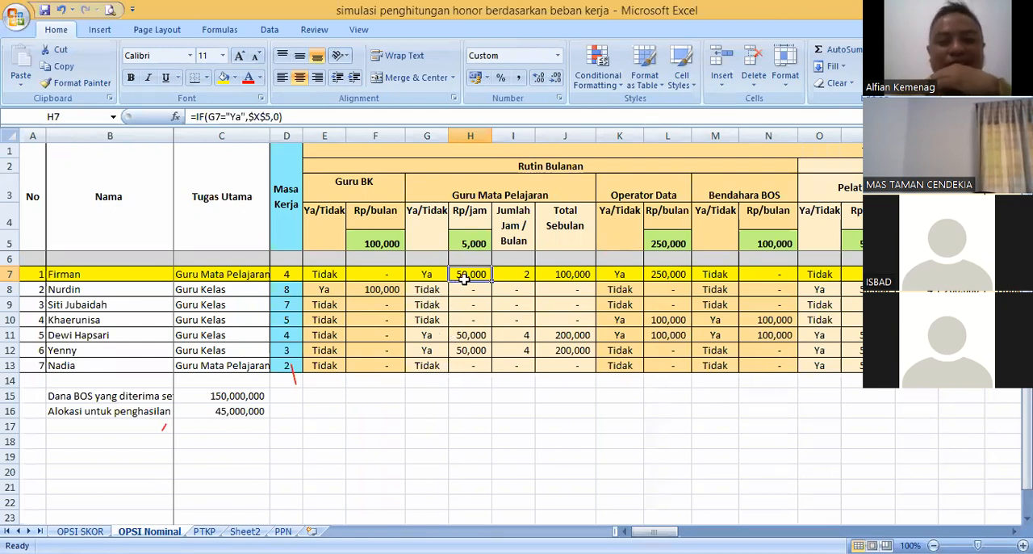
pyautogui.click(465, 278)
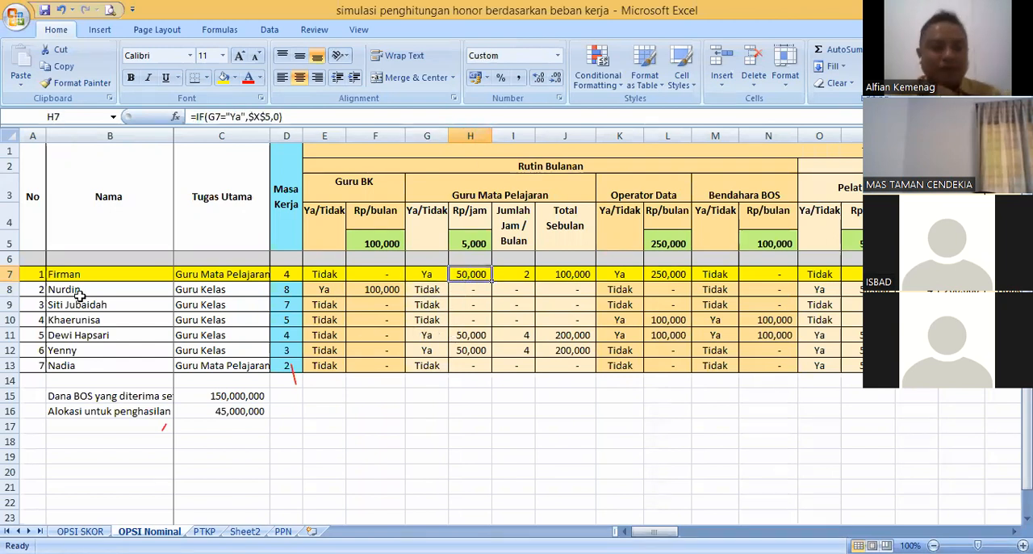
# - Compare the first teacher's monthly duty entries with the Gaji/Honor columns and the Total Gaji Sebulan in BC7
pyautogui.click(78, 276)
pyautogui.moveTo(646, 531); pyautogui.dragTo(900, 529)
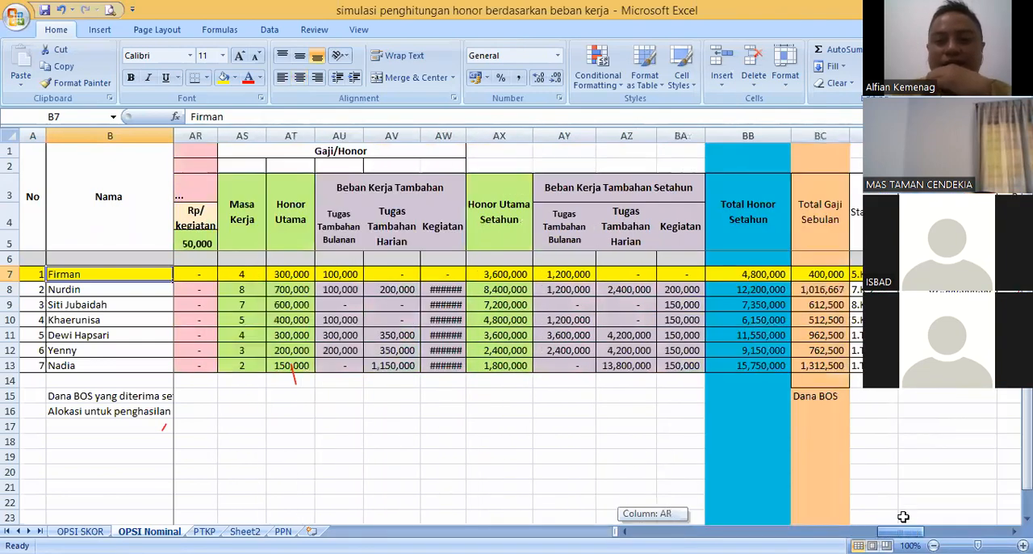
pyautogui.moveTo(912, 531); pyautogui.dragTo(654, 531)
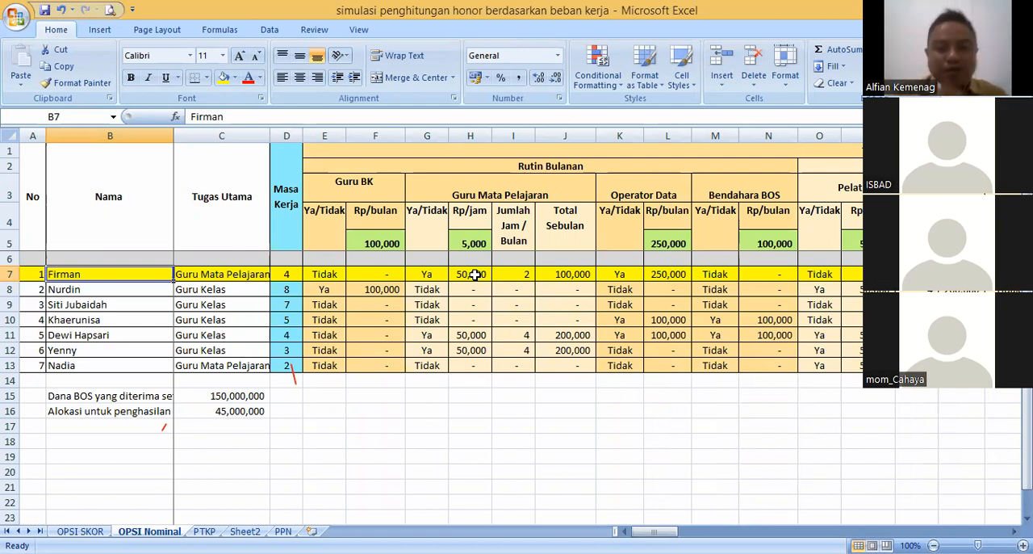
pyautogui.moveTo(654, 531); pyautogui.dragTo(899, 531)
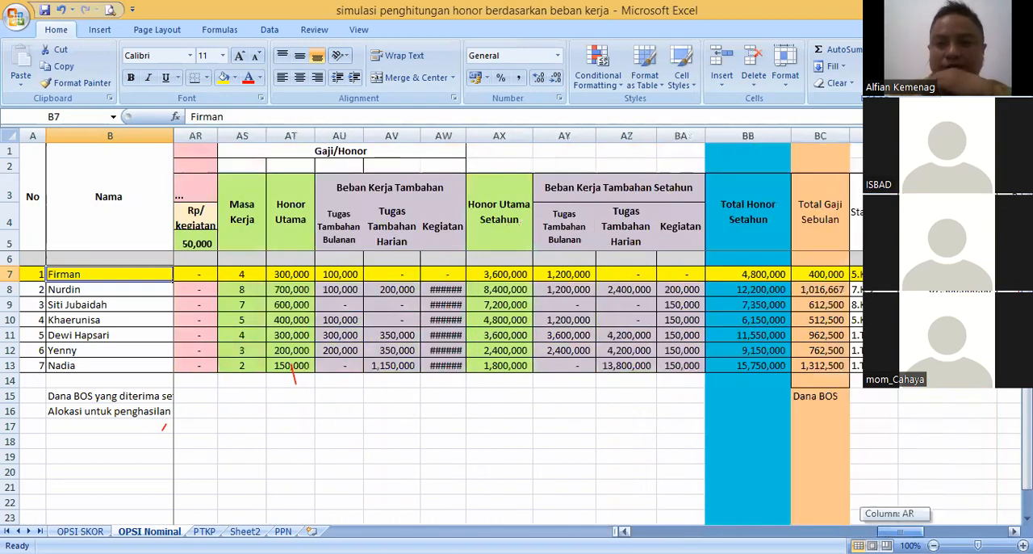
pyautogui.click(797, 278)
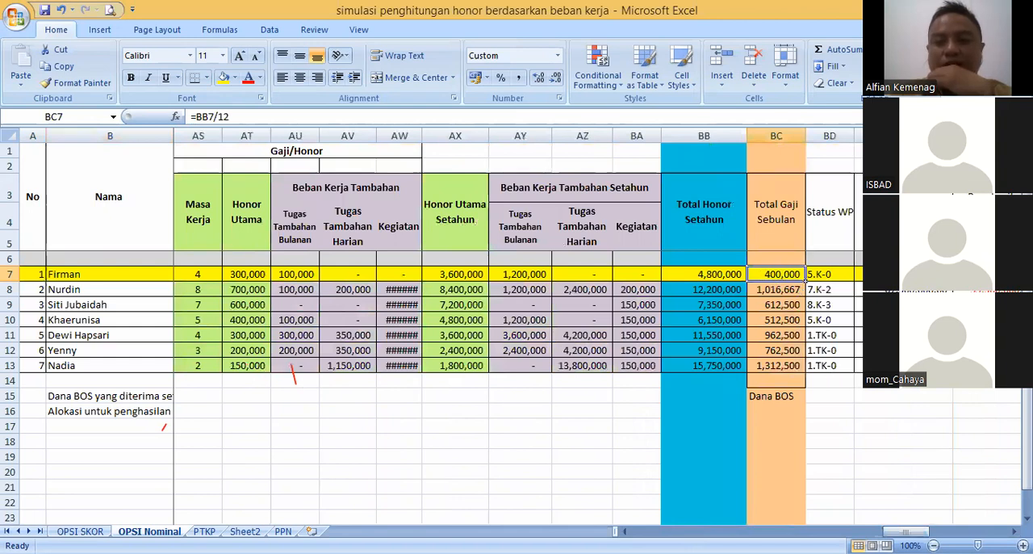
# - Examine the first teacher's Rp/jam in H7 and Jumlah Jam / Bulan in I7 alongside the Rp/jam header and base rate in H5
pyautogui.moveTo(899, 531); pyautogui.dragTo(648, 531)
pyautogui.click(463, 275)
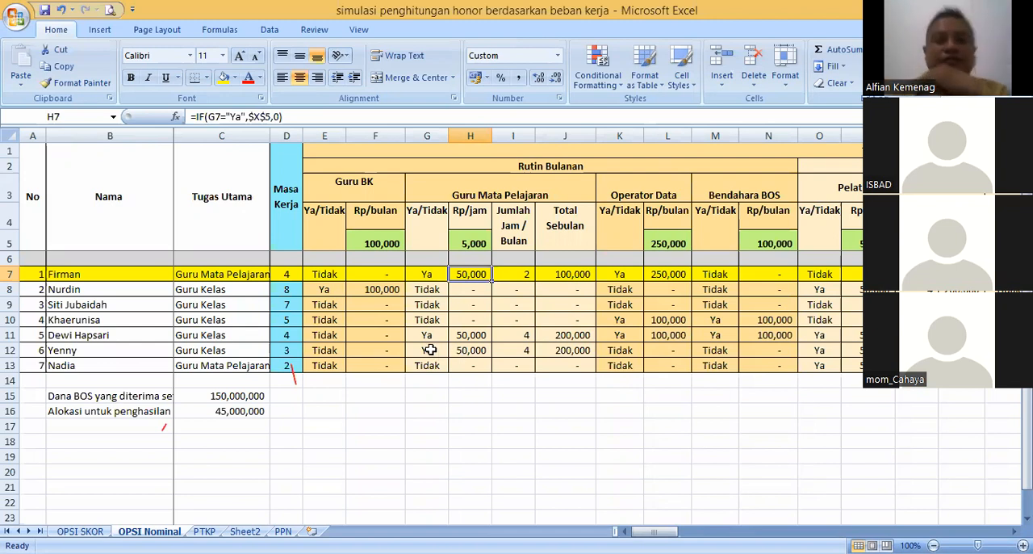
pyautogui.click(513, 271)
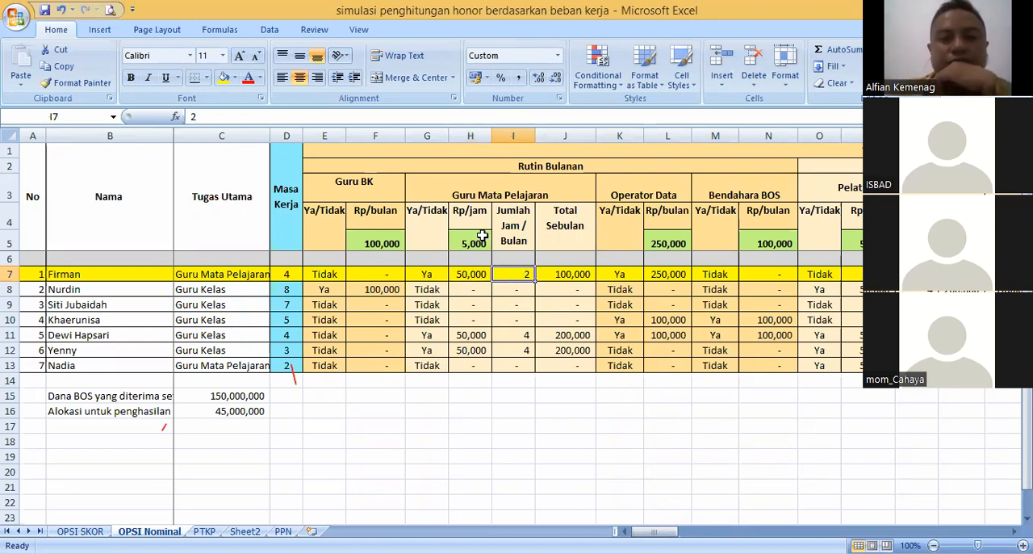
pyautogui.click(482, 237)
pyautogui.click(483, 218)
pyautogui.click(475, 243)
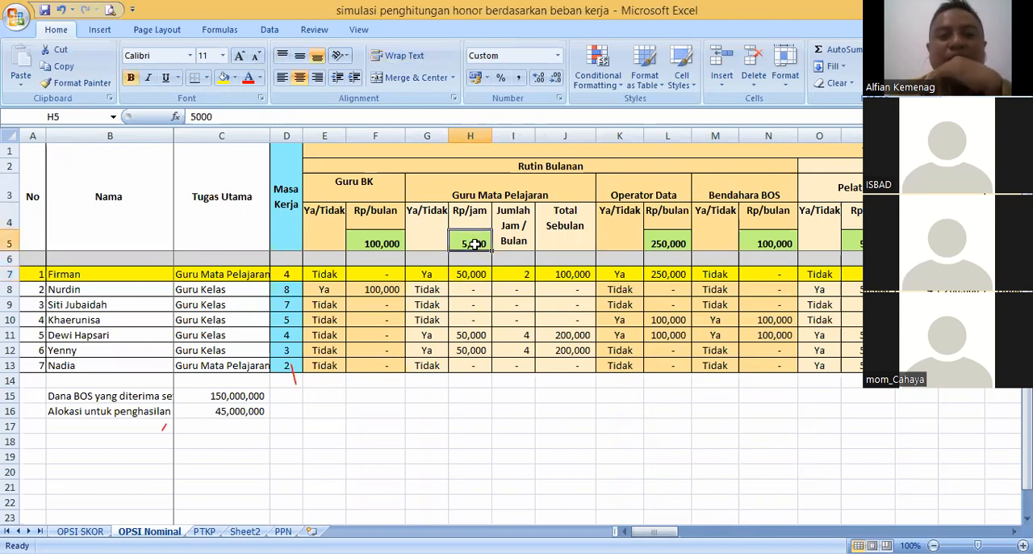
pyautogui.click(466, 222)
pyautogui.click(468, 239)
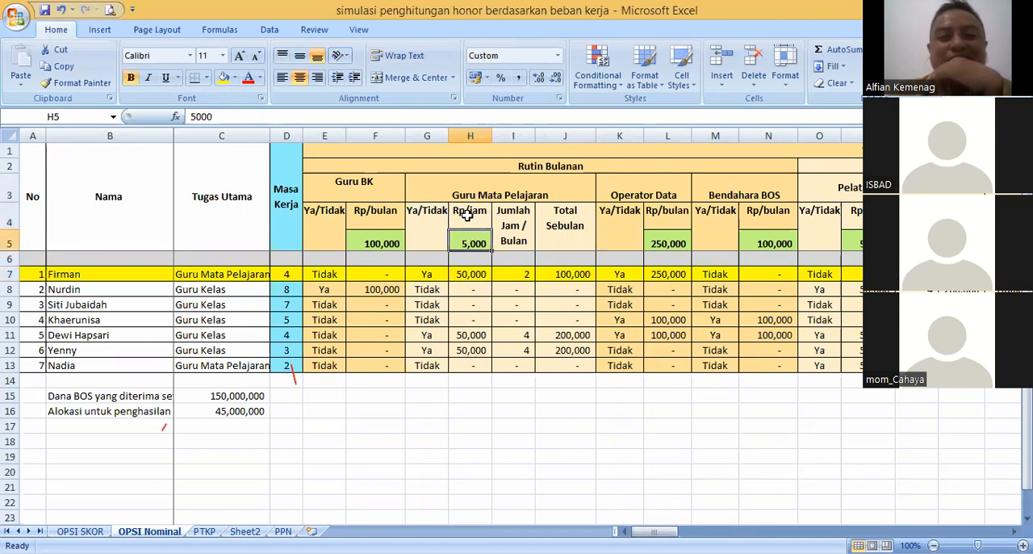
pyautogui.click(468, 222)
pyautogui.click(473, 239)
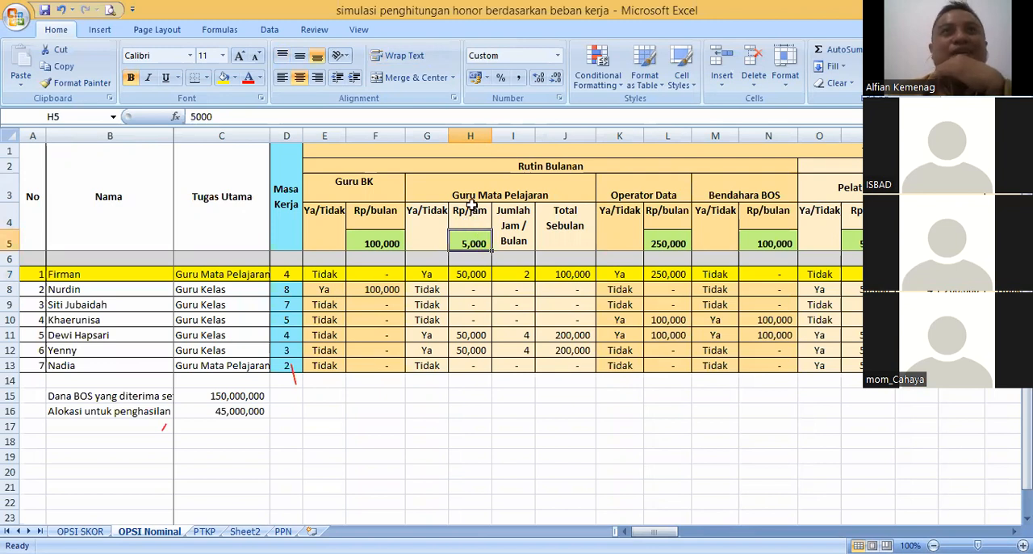
pyautogui.click(472, 212)
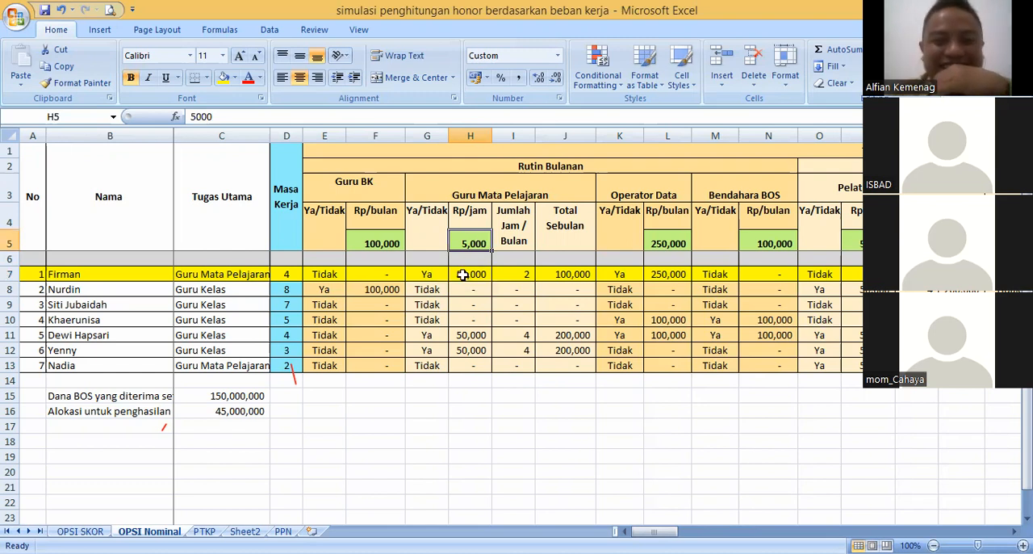
# - Compare the Rp/jam formula in H7 with the base rate in H5
pyautogui.click(472, 273)
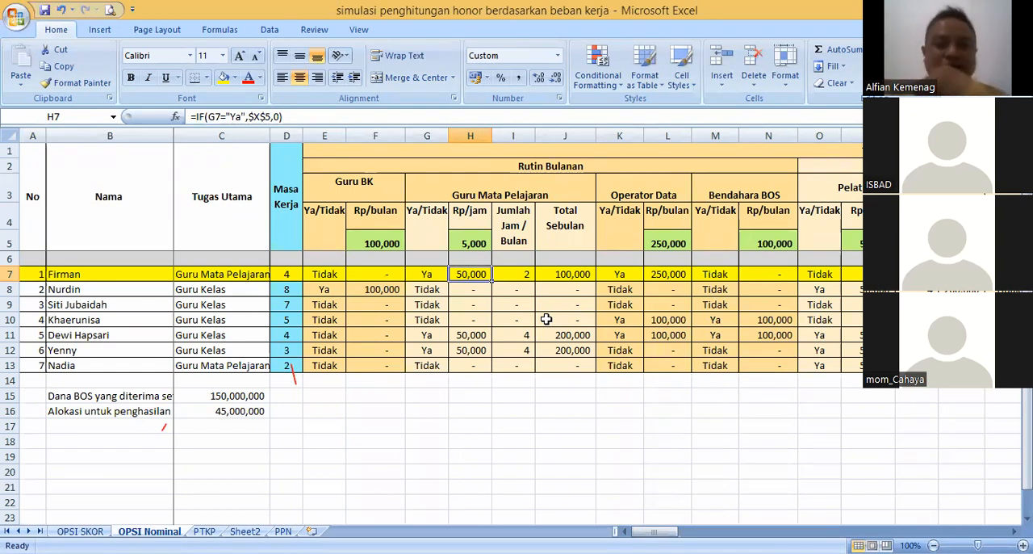
pyautogui.click(474, 243)
pyautogui.click(476, 272)
pyautogui.click(474, 247)
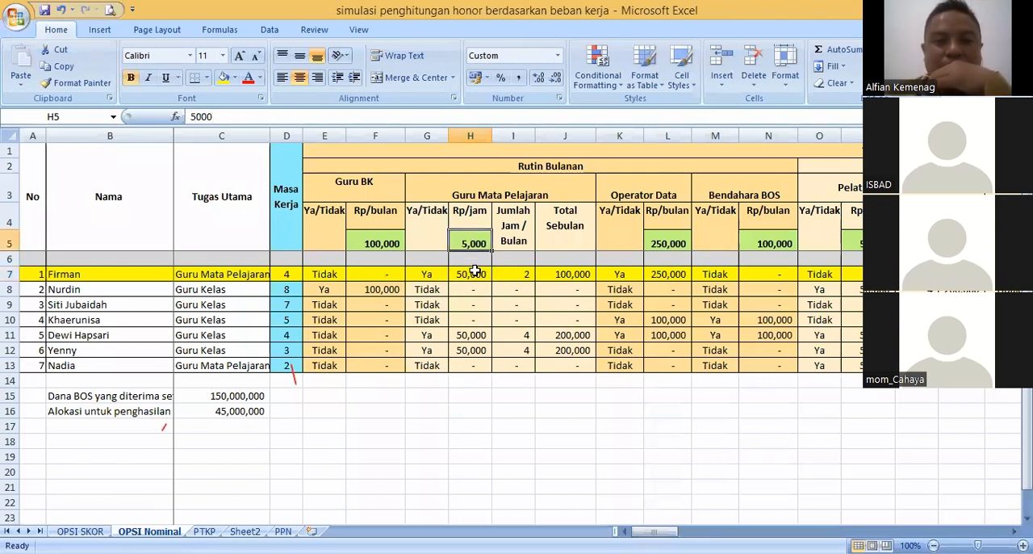
pyautogui.click(476, 273)
pyautogui.click(475, 243)
pyautogui.click(477, 273)
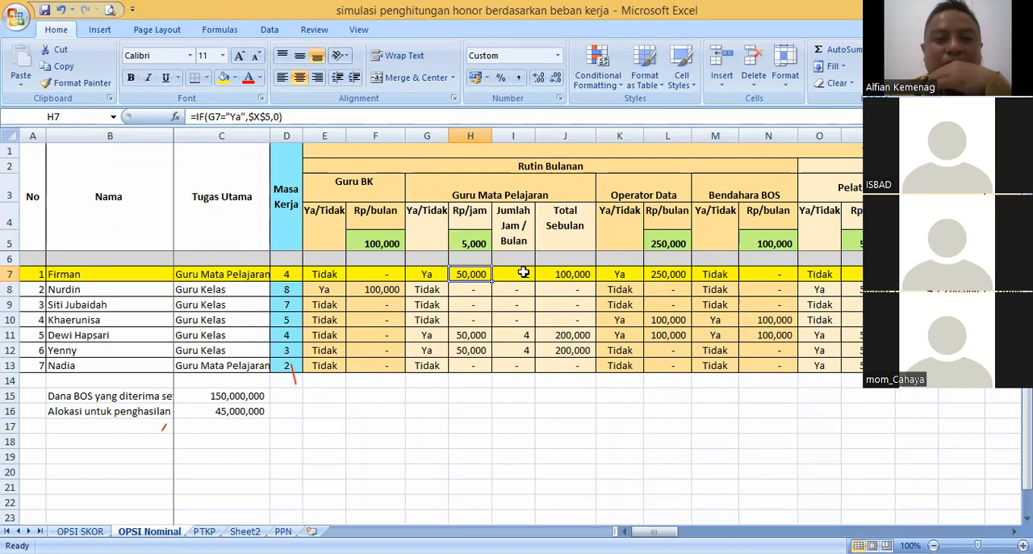
pyautogui.click(485, 242)
pyautogui.click(485, 272)
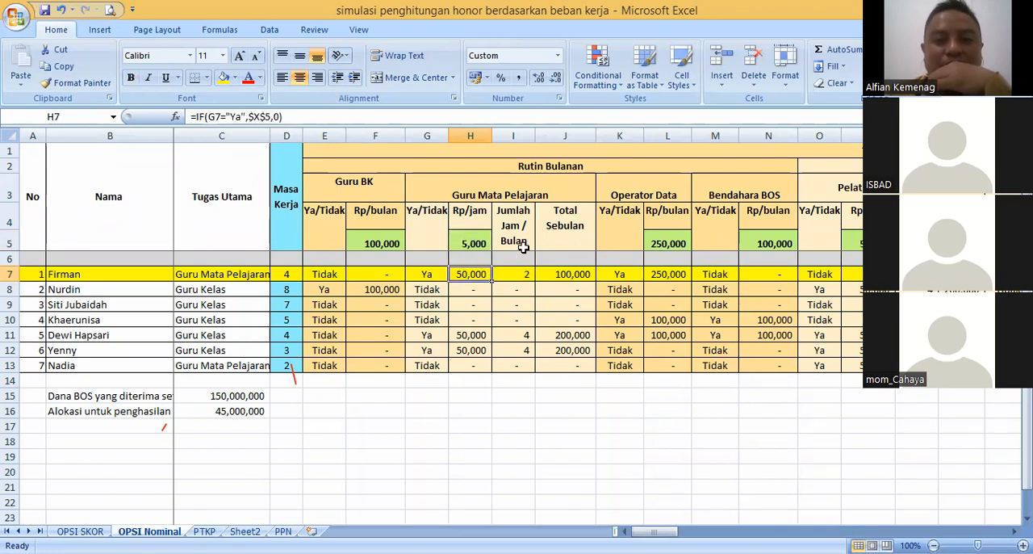
# - Set the first teacher's Jumlah Jam / Bulan in I7 to 30
pyautogui.click(515, 274)
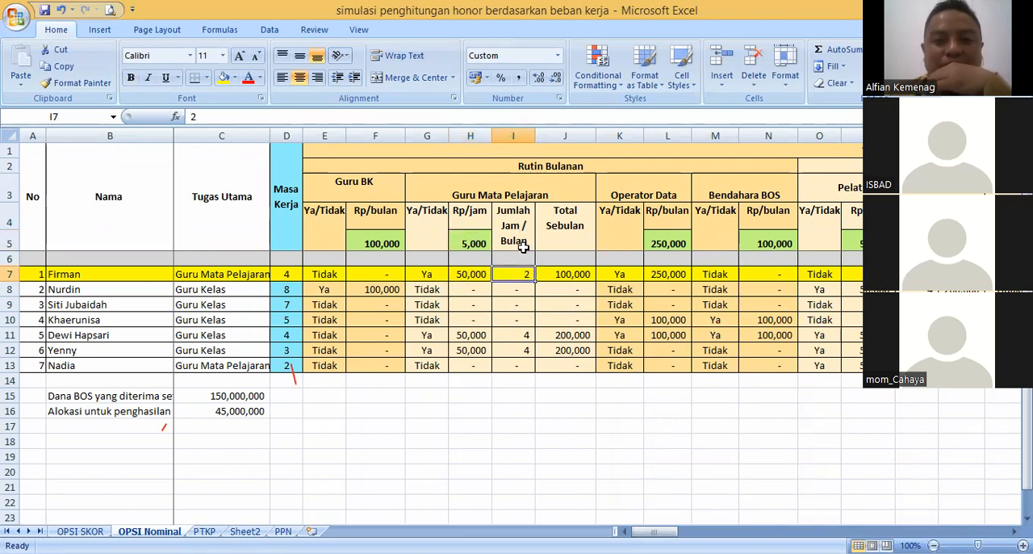
pyautogui.write('30')
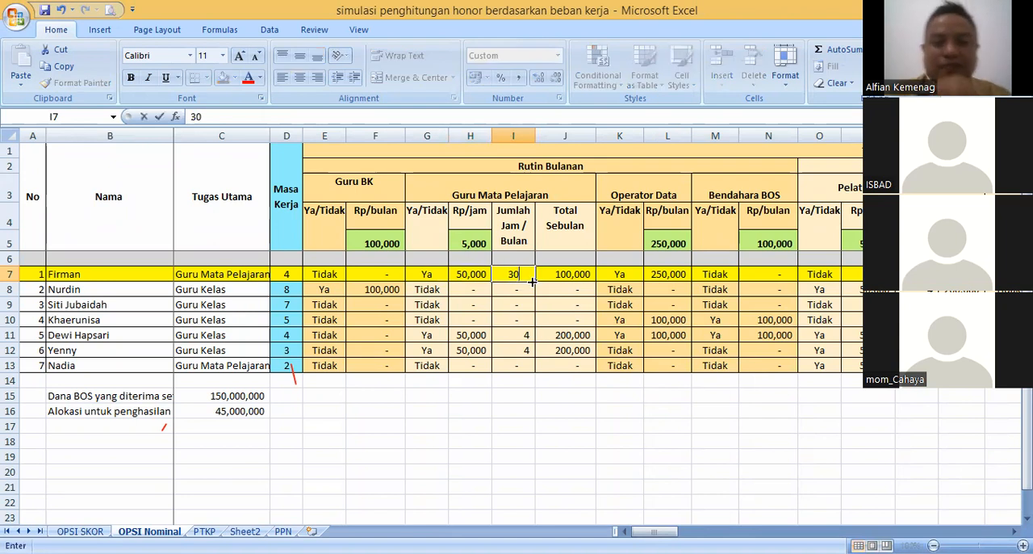
pyautogui.press('Return')
pyautogui.click(505, 269)
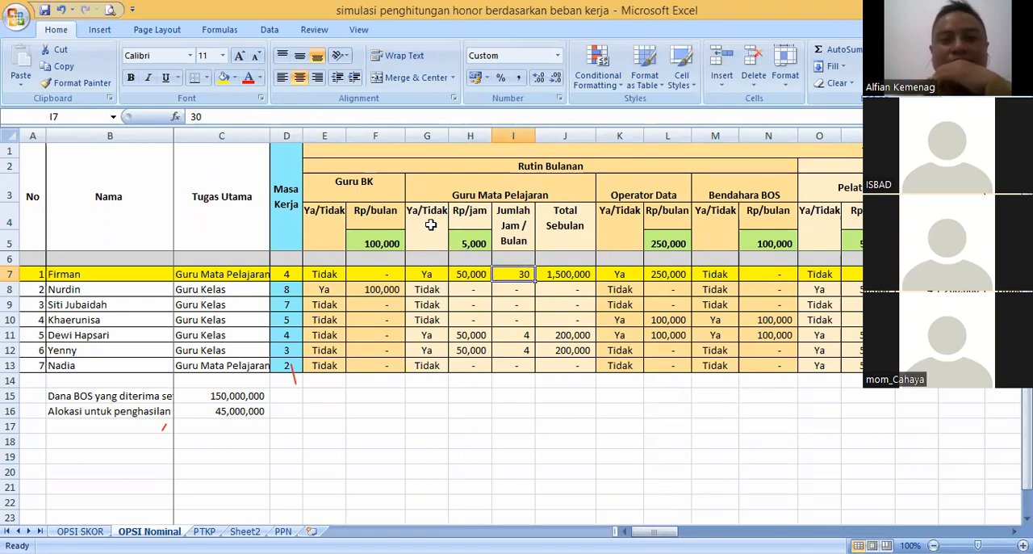
# - Select the whole Guru Mata Pelajaran block from the Ya/Tidak header in G4 to the last teacher's total in J13
pyautogui.moveTo(431, 225); pyautogui.dragTo(561, 365)
pyautogui.moveTo(431, 224); pyautogui.dragTo(568, 261)
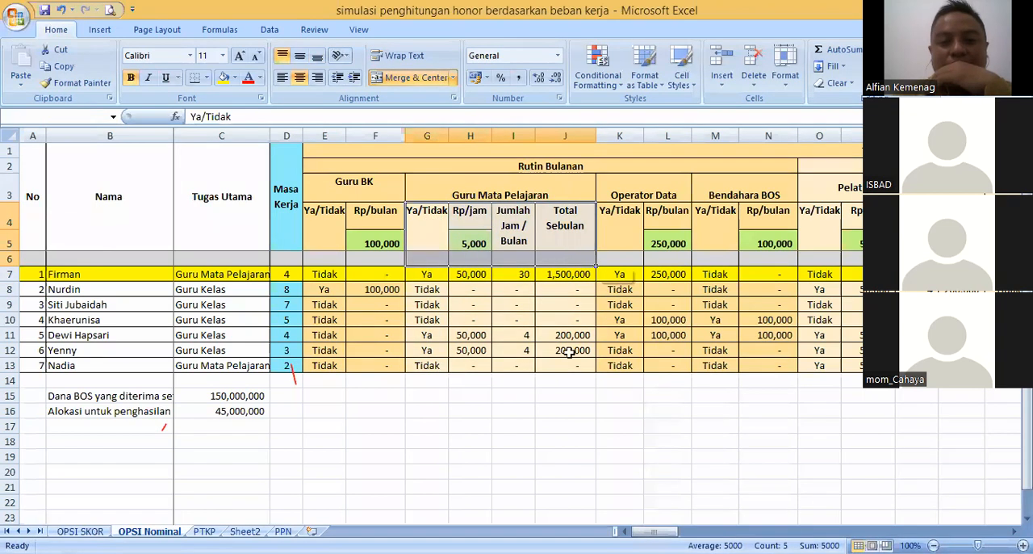
pyautogui.moveTo(426, 230); pyautogui.dragTo(568, 259)
pyautogui.keyDown('shift'); pyautogui.click(559, 364); pyautogui.keyUp('shift')
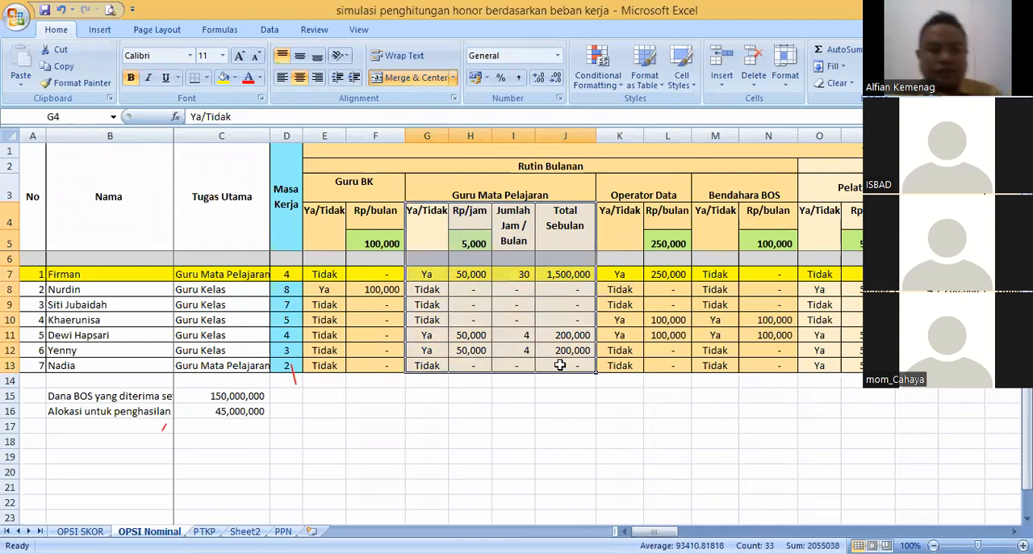
# - Rename the Guru Mata Pelajaran header in G3 to "Tambahan Jam Mengajar"
pyautogui.click(526, 195)
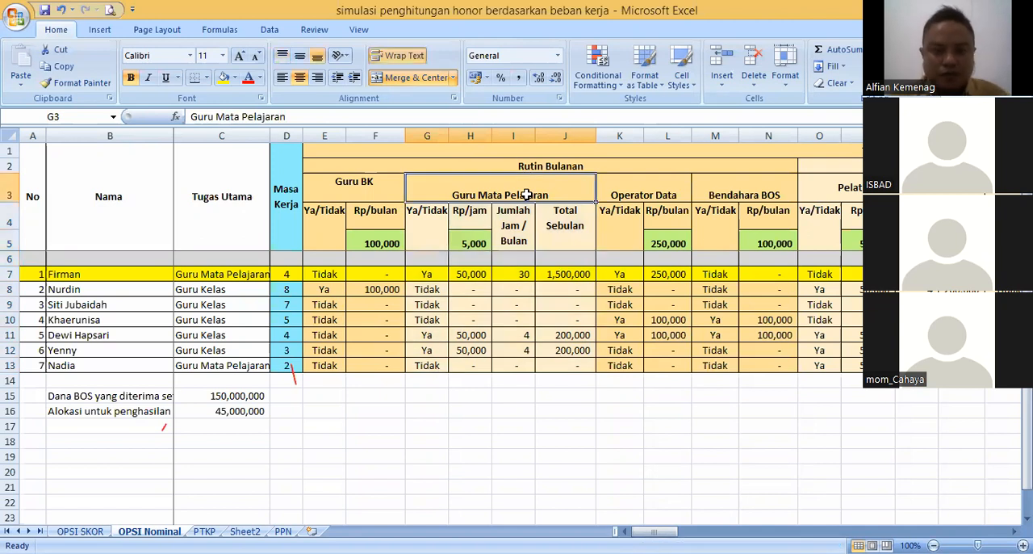
pyautogui.write('Tambaha')
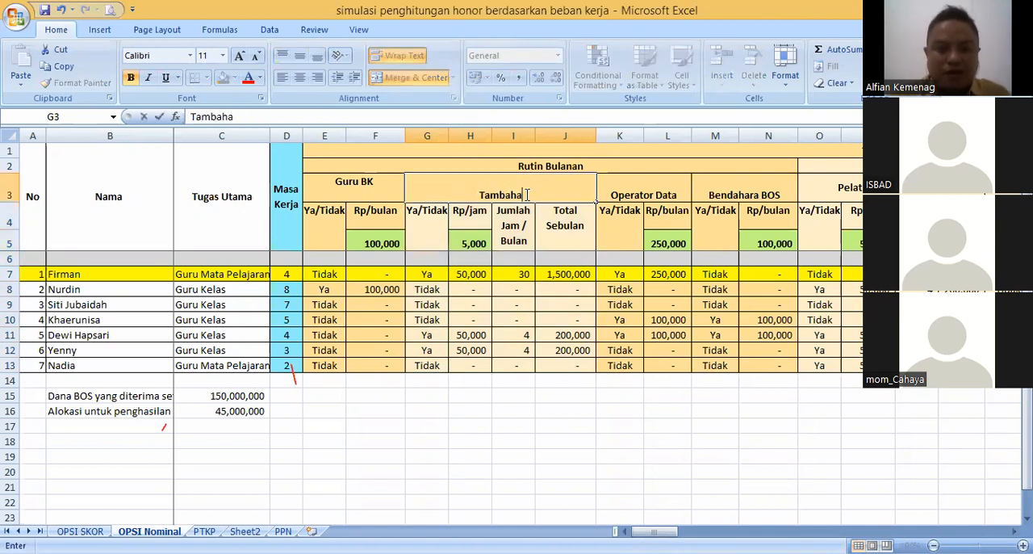
pyautogui.write('n Jam Mengajar')
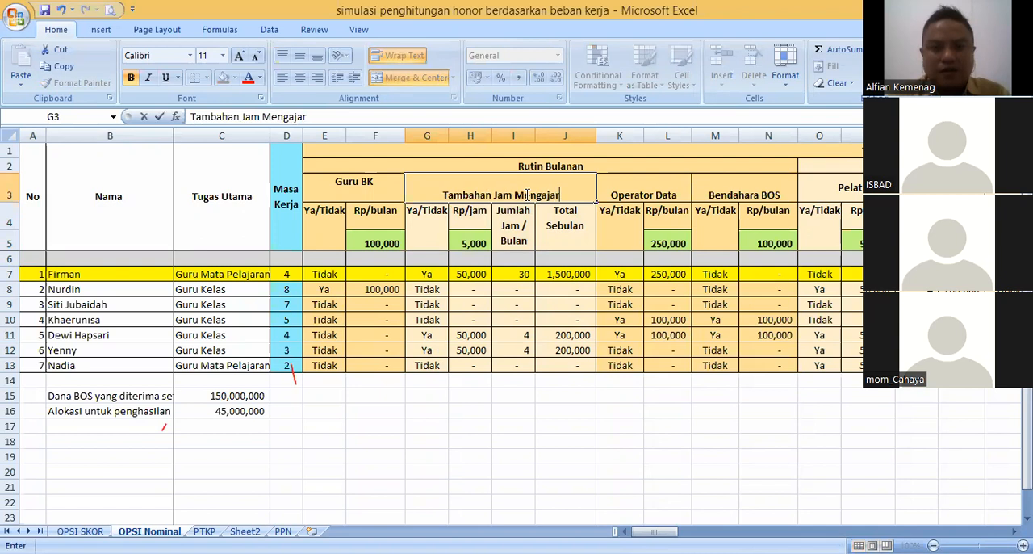
pyautogui.press('Return')
pyautogui.click(526, 194)
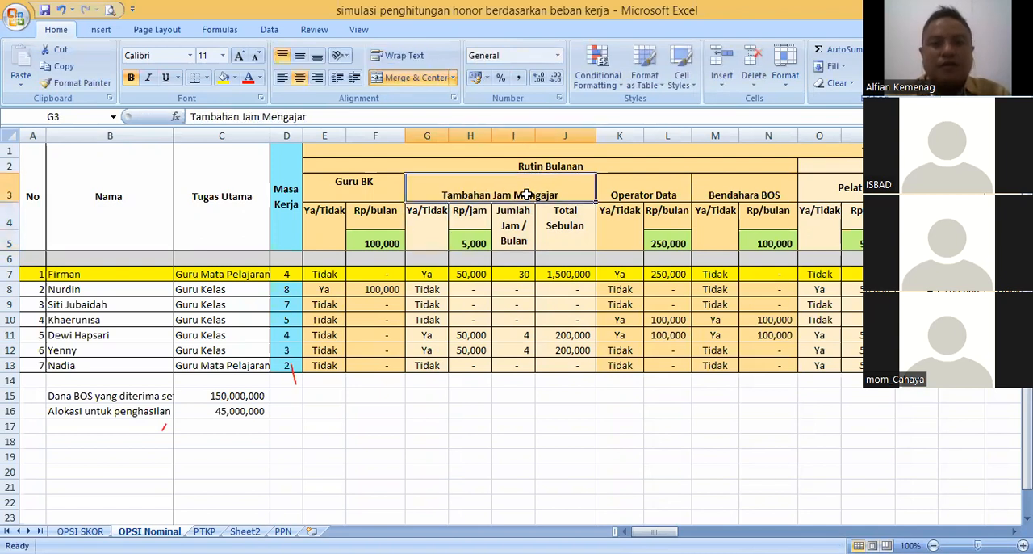
# - Rename the Tambahan Jam Mengajar header in G3 to "Honor Tambahan Jam Mengajar"
pyautogui.doubleClick(443, 190)
pyautogui.write('Honor')
pyautogui.press('Return')
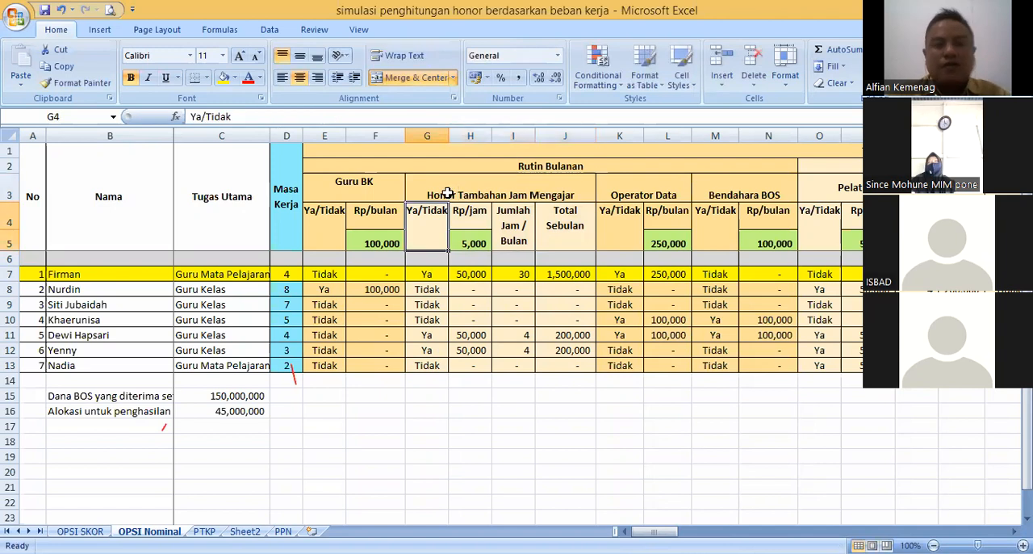
# - Compare the Jumlah Jam / Bulan entries of the first two teachers in I7 and I8
pyautogui.click(525, 275)
pyautogui.click(505, 242)
pyautogui.click(506, 279)
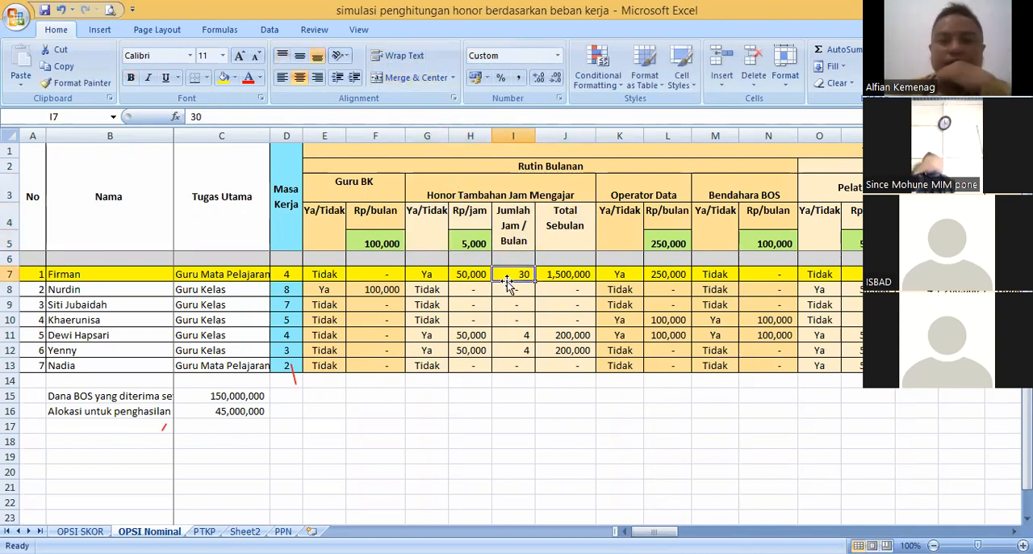
pyautogui.click(521, 302)
pyautogui.click(518, 289)
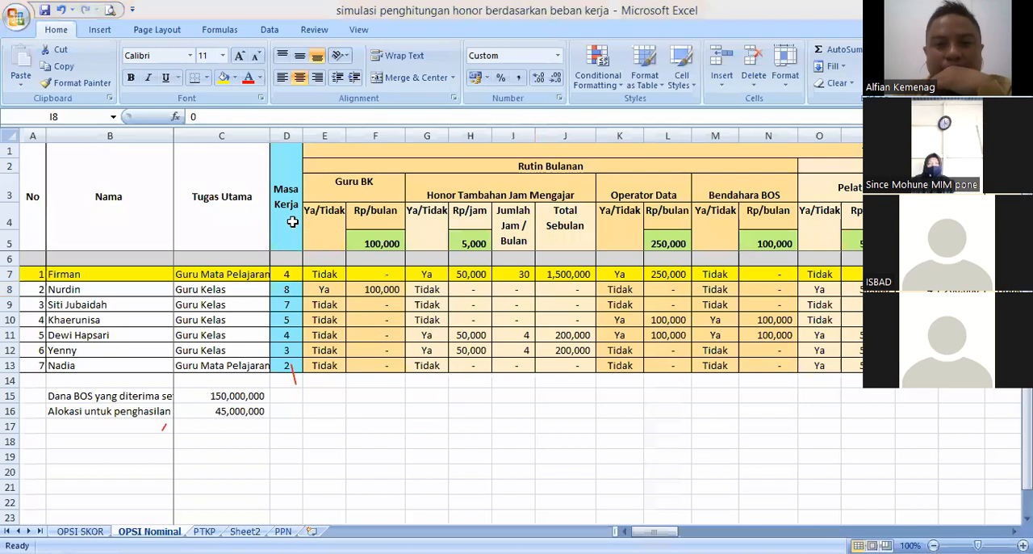
pyautogui.click(559, 319)
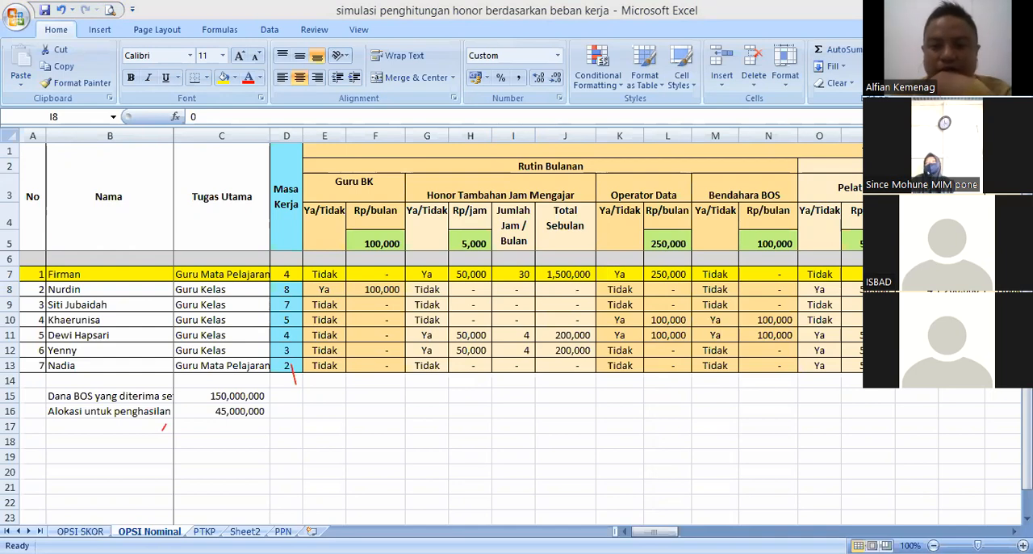
pyautogui.moveTo(654, 531)
pyautogui.mouseDown()
pyautogui.moveTo(732, 531)
pyautogui.moveTo(654, 531)
pyautogui.mouseUp()
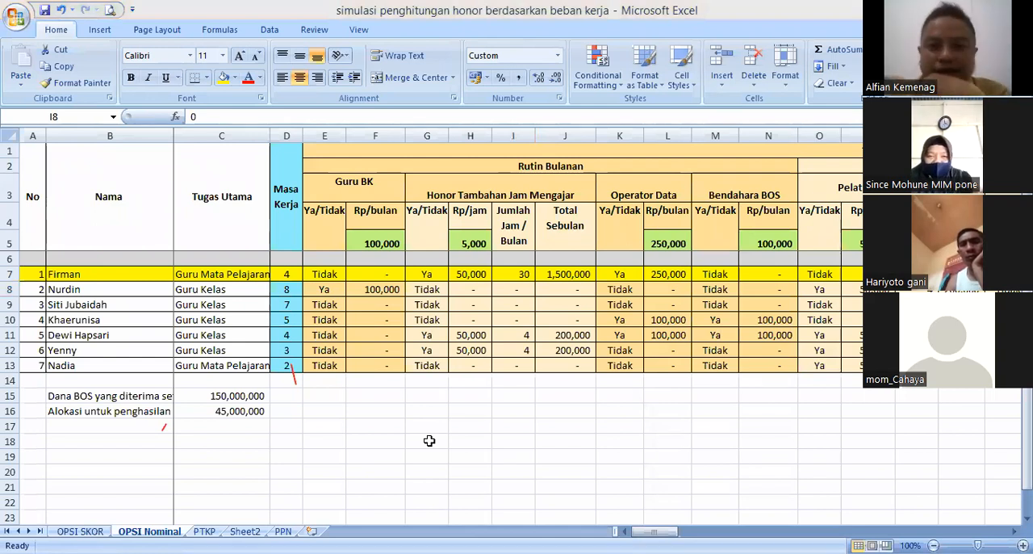
pyautogui.click(615, 289)
pyautogui.click(512, 289)
pyautogui.click(508, 274)
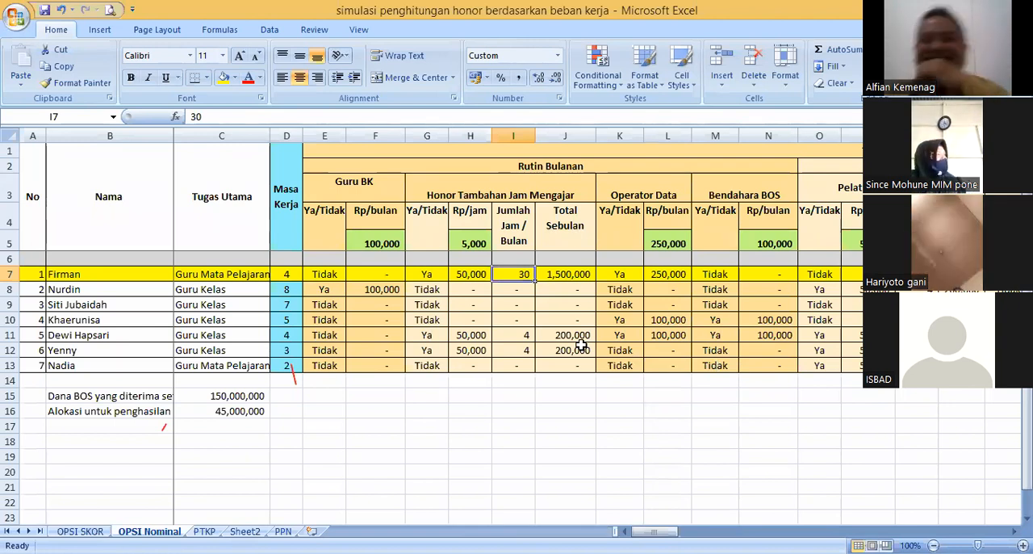
# - Compare the Rp/jam formulas of the first two teachers in H7 and H8
pyautogui.click(471, 274)
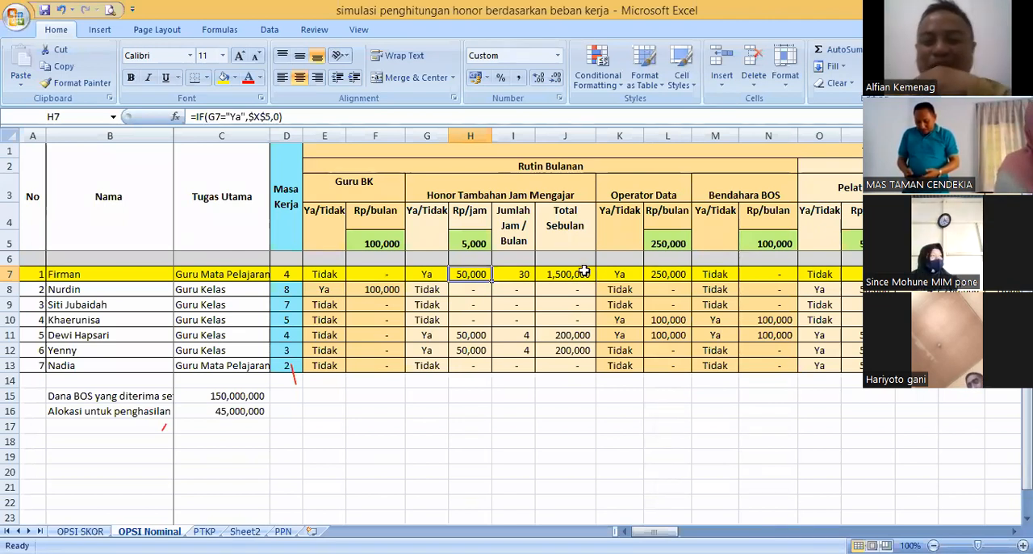
pyautogui.click(515, 278)
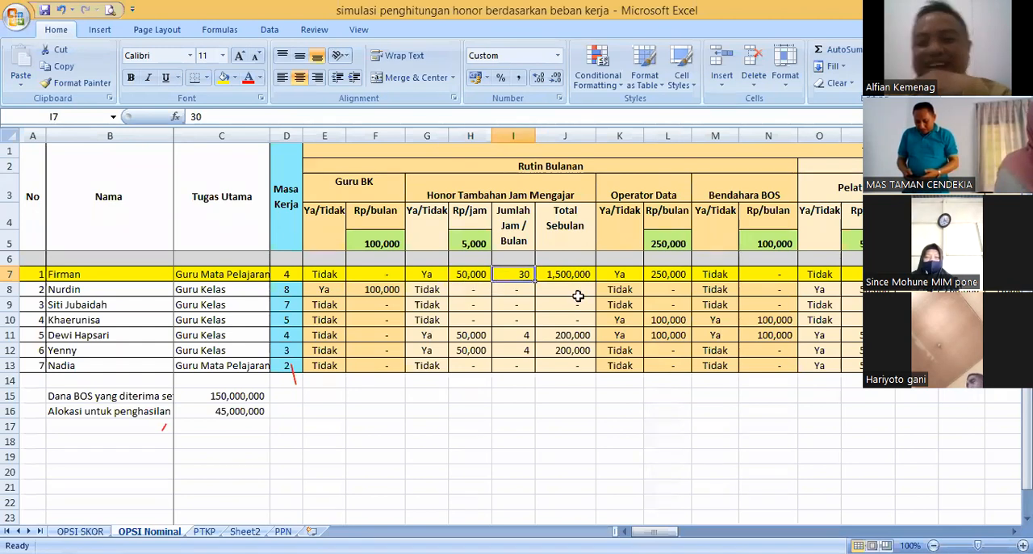
pyautogui.press('Left')
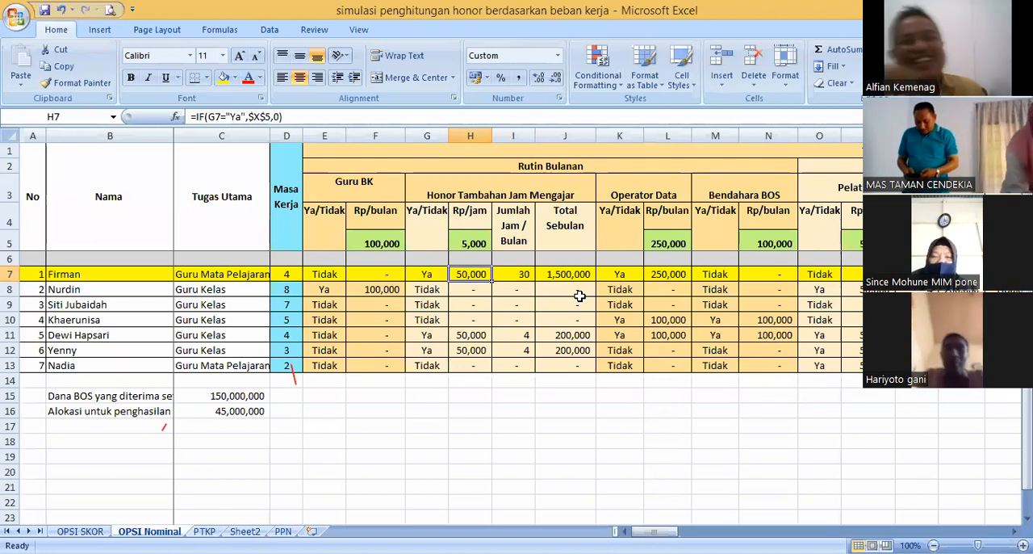
pyautogui.click(504, 275)
pyautogui.click(482, 275)
pyautogui.click(475, 287)
pyautogui.click(472, 276)
pyautogui.click(473, 288)
pyautogui.click(476, 277)
pyautogui.click(478, 287)
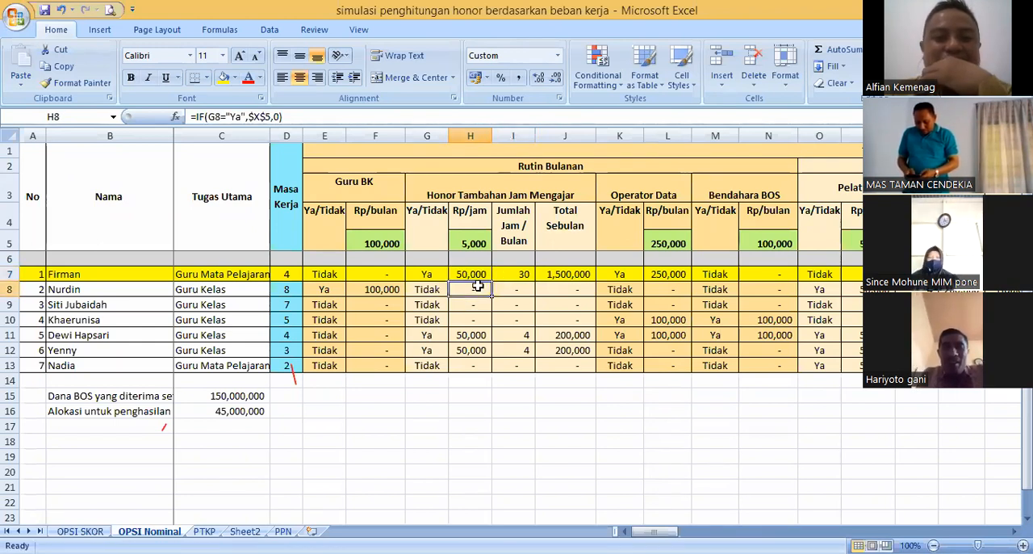
# - Highlight the Honor Tambahan Jam Mengajar block from the Ya/Tidak header in G4 to the last teacher's total in J13
pyautogui.moveTo(428, 228); pyautogui.dragTo(557, 365)
pyautogui.click(512, 391)
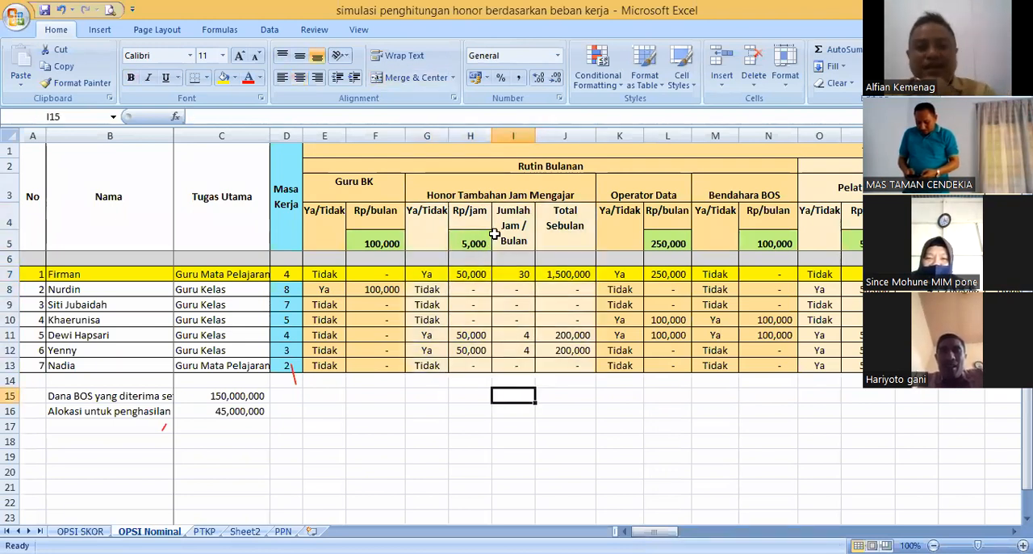
pyautogui.moveTo(440, 242); pyautogui.dragTo(563, 367)
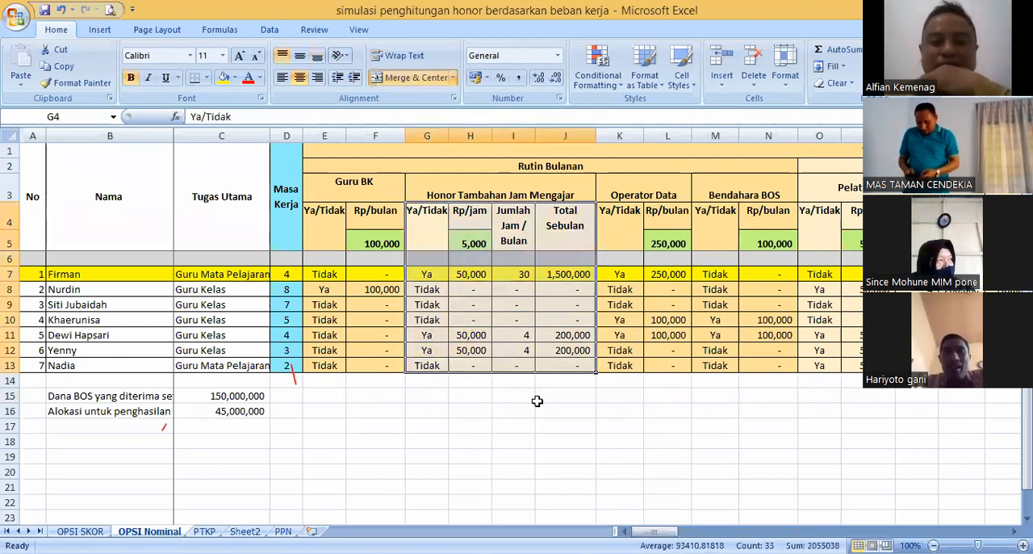
pyautogui.click(505, 395)
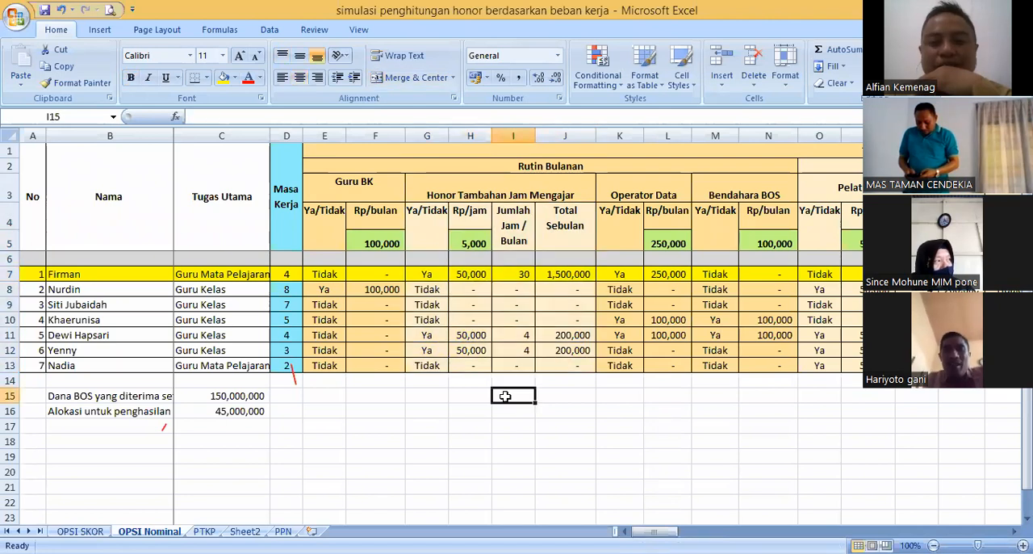
pyautogui.click(454, 390)
pyautogui.click(438, 391)
pyautogui.click(480, 390)
pyautogui.click(514, 393)
pyautogui.click(573, 394)
pyautogui.click(511, 393)
pyautogui.click(468, 395)
pyautogui.click(426, 395)
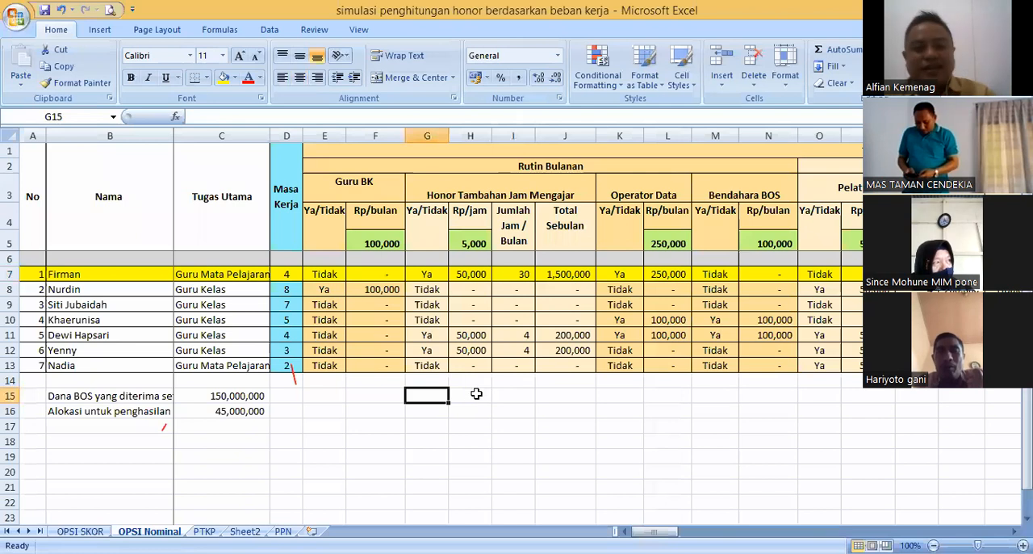
pyautogui.click(483, 394)
pyautogui.click(510, 398)
pyautogui.click(549, 398)
pyautogui.click(518, 397)
pyautogui.click(468, 397)
pyautogui.click(432, 397)
pyautogui.click(476, 397)
pyautogui.click(513, 396)
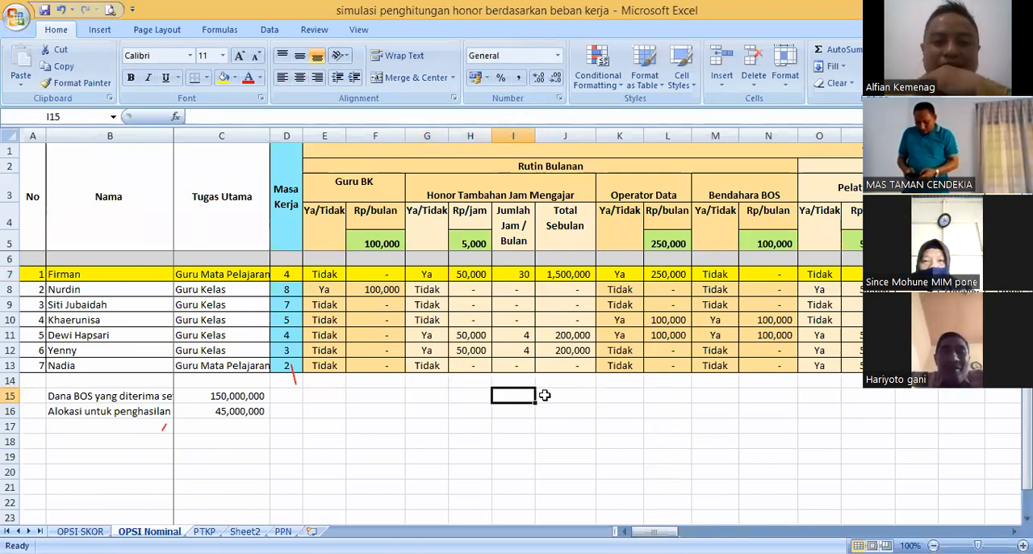
pyautogui.click(567, 395)
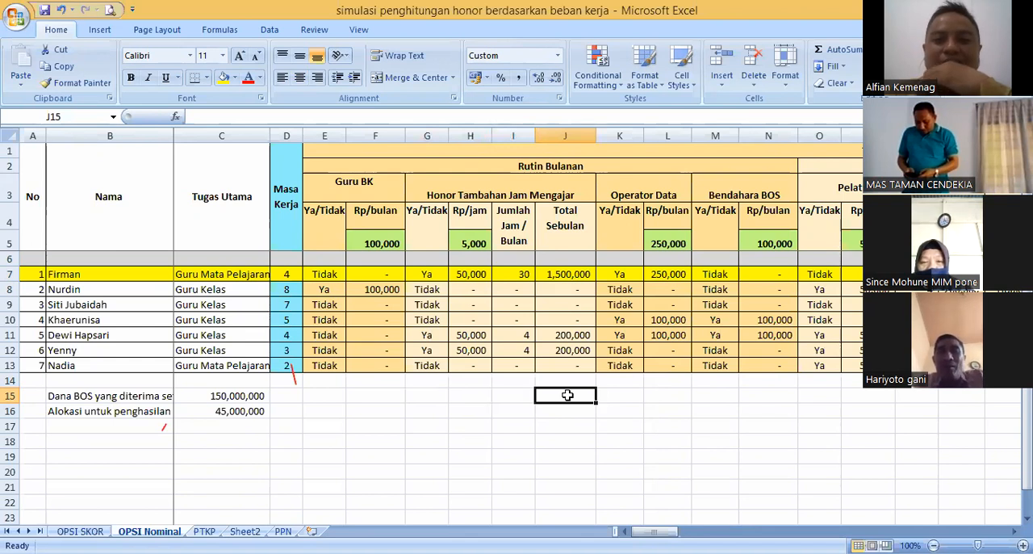
pyautogui.click(507, 397)
pyautogui.click(476, 397)
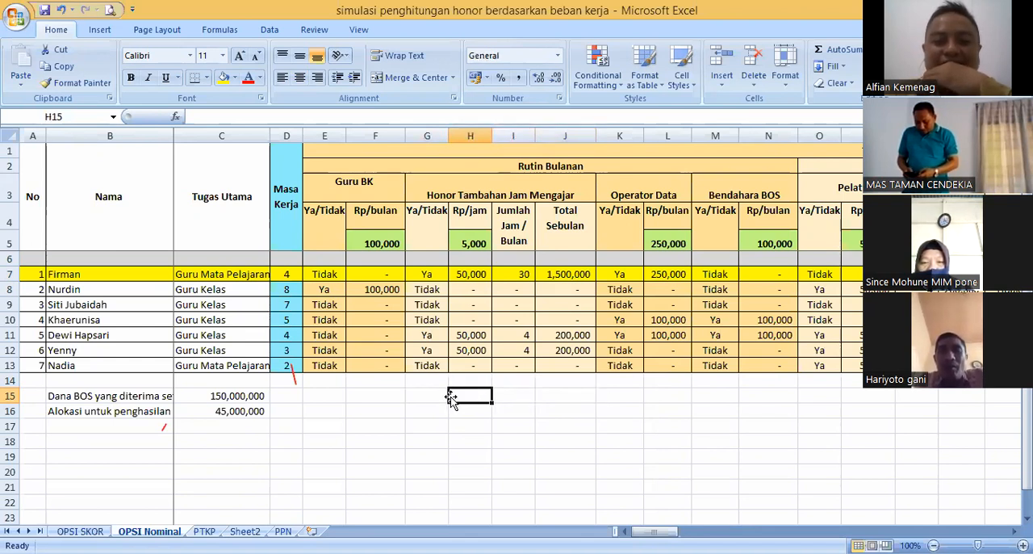
pyautogui.click(424, 399)
pyautogui.click(472, 396)
pyautogui.click(518, 396)
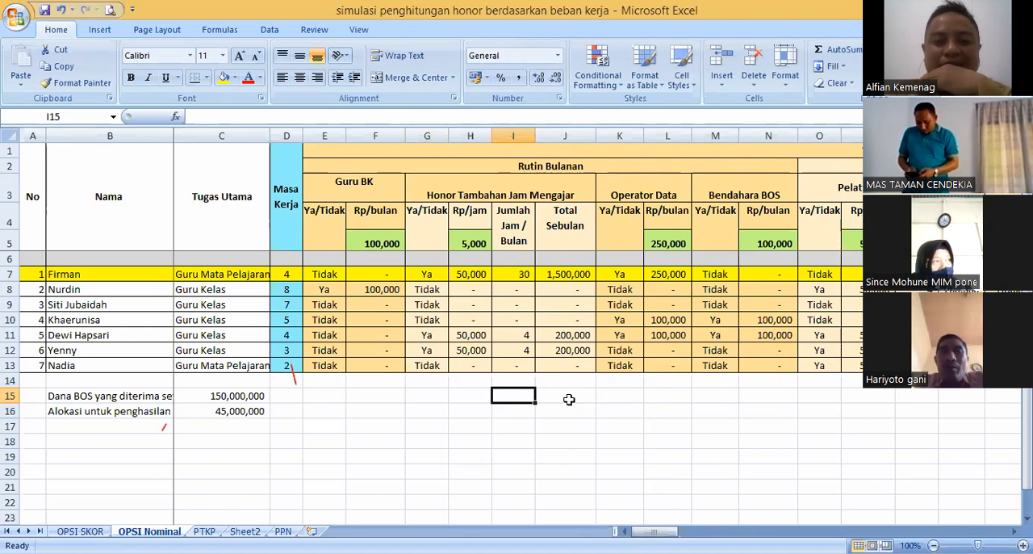
pyautogui.click(570, 401)
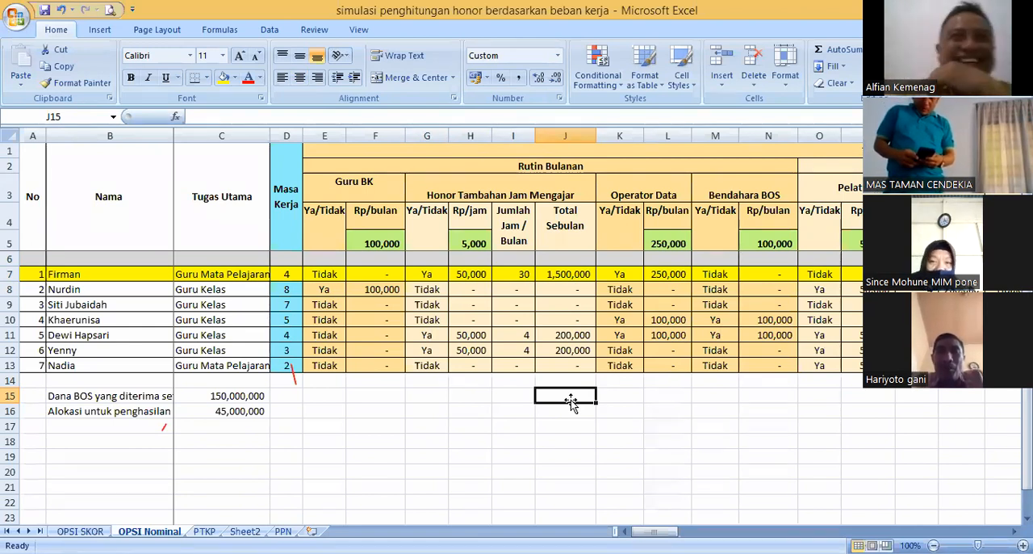
pyautogui.click(504, 389)
pyautogui.click(428, 395)
pyautogui.click(474, 396)
pyautogui.click(512, 398)
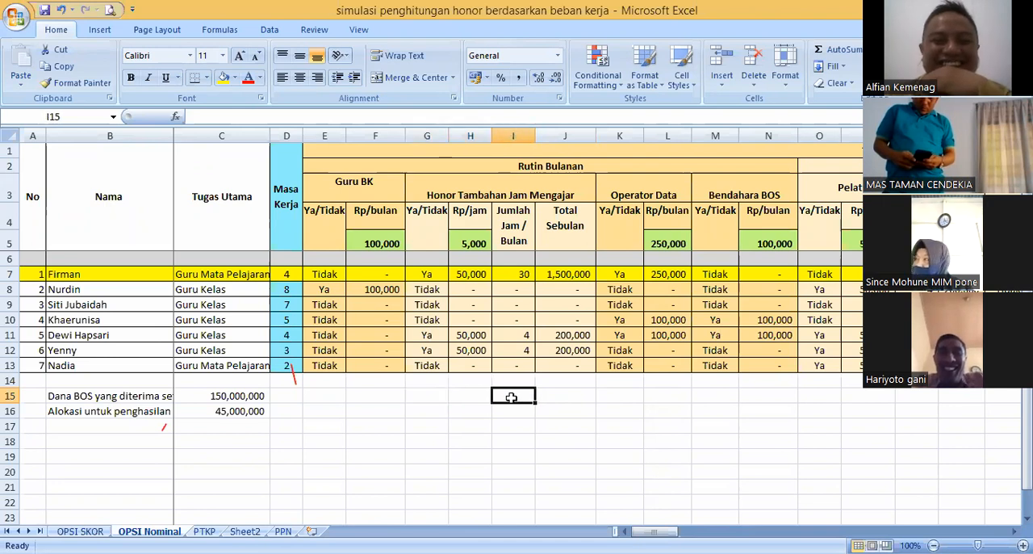
pyautogui.click(556, 400)
pyautogui.click(511, 401)
pyautogui.click(474, 400)
pyautogui.click(424, 400)
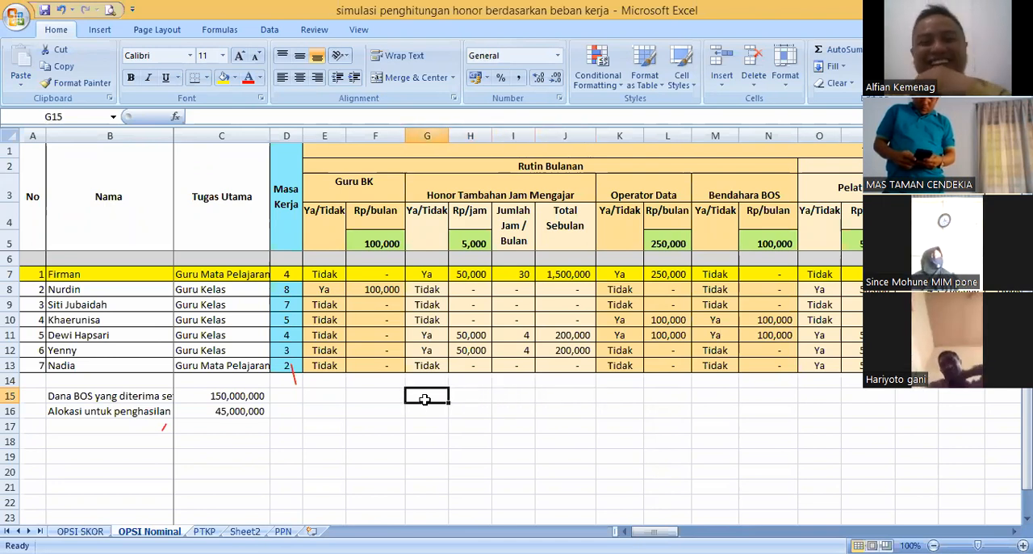
pyautogui.click(472, 399)
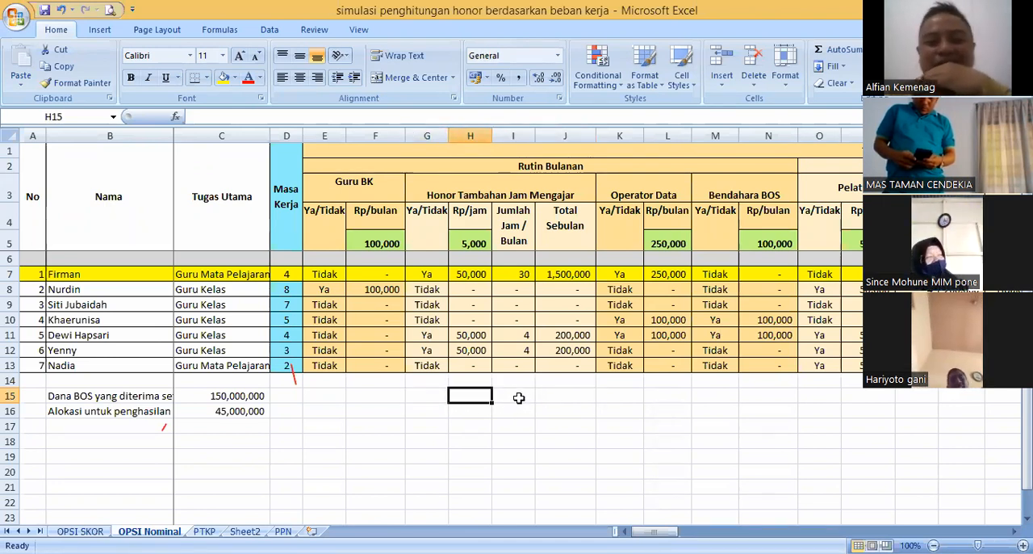
pyautogui.click(517, 397)
pyautogui.click(559, 393)
pyautogui.click(500, 396)
pyautogui.click(482, 396)
pyautogui.click(436, 395)
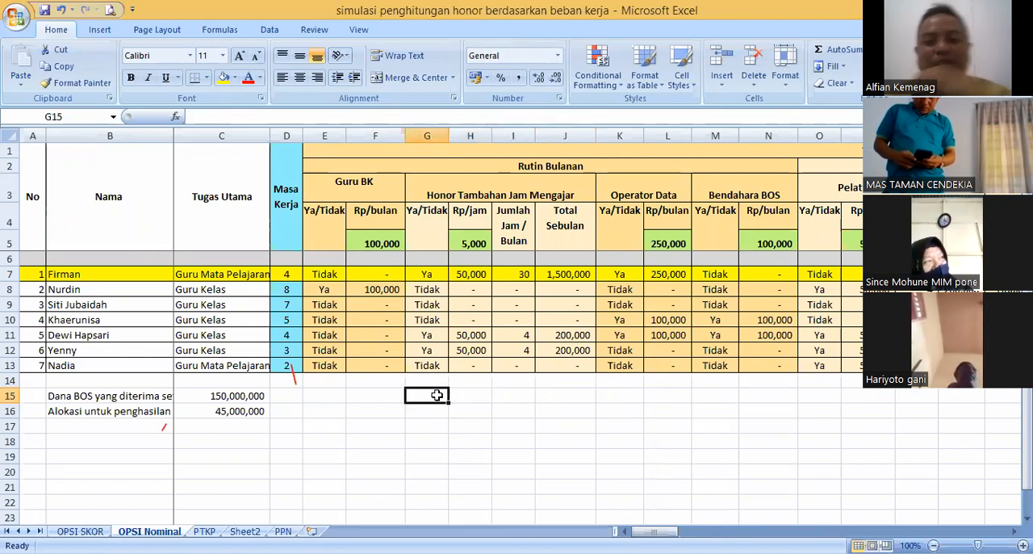
pyautogui.click(475, 395)
pyautogui.click(513, 396)
pyautogui.click(558, 395)
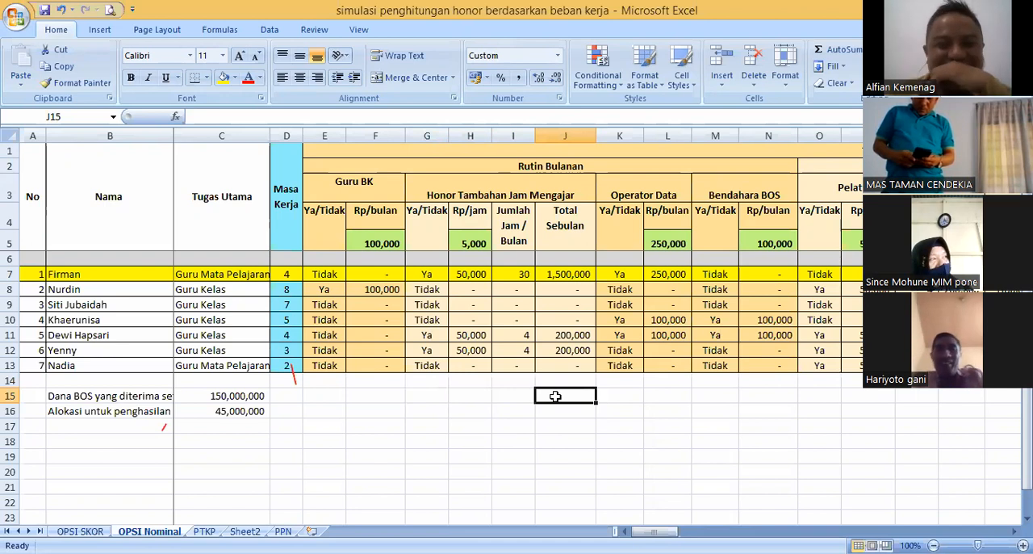
# - Inspect the first teacher's Total Sebulan formula in J7 and Ya/Tidak entry in G7, and highlight the table starting from the No header
pyautogui.click(555, 273)
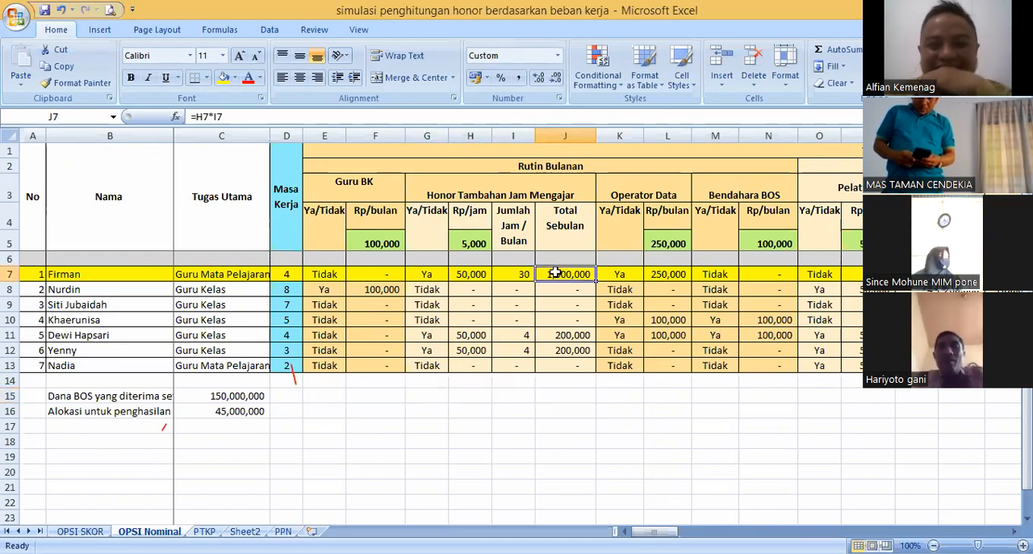
pyautogui.click(427, 289)
pyautogui.click(423, 272)
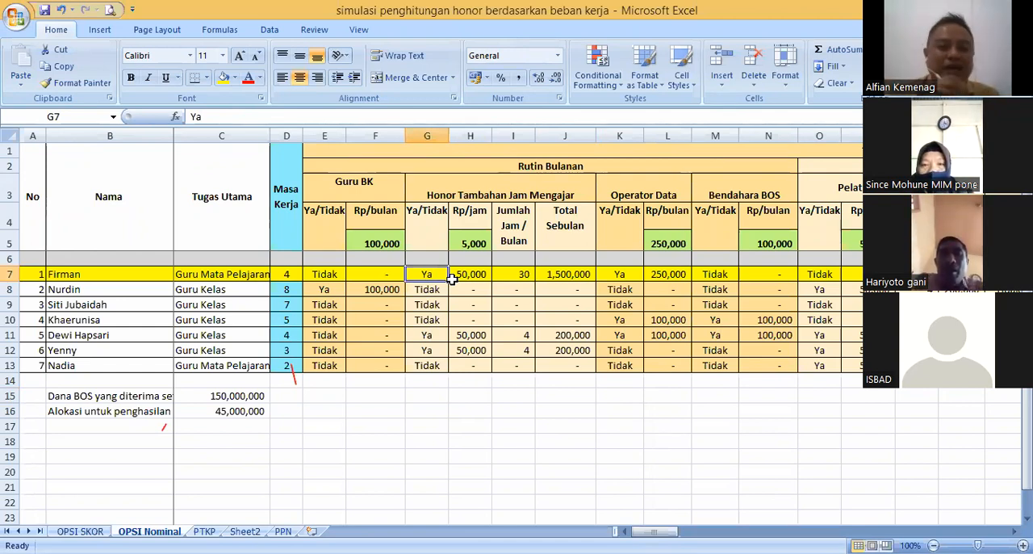
pyautogui.moveTo(41, 189); pyautogui.dragTo(614, 365)
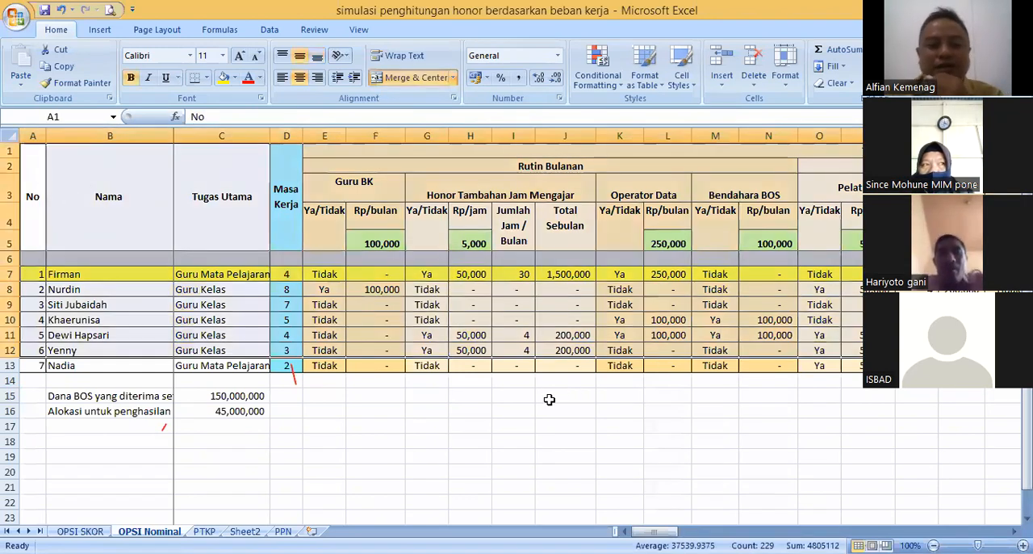
pyautogui.click(549, 398)
pyautogui.click(422, 394)
pyautogui.click(470, 395)
pyautogui.click(504, 395)
pyautogui.click(478, 394)
pyautogui.click(424, 394)
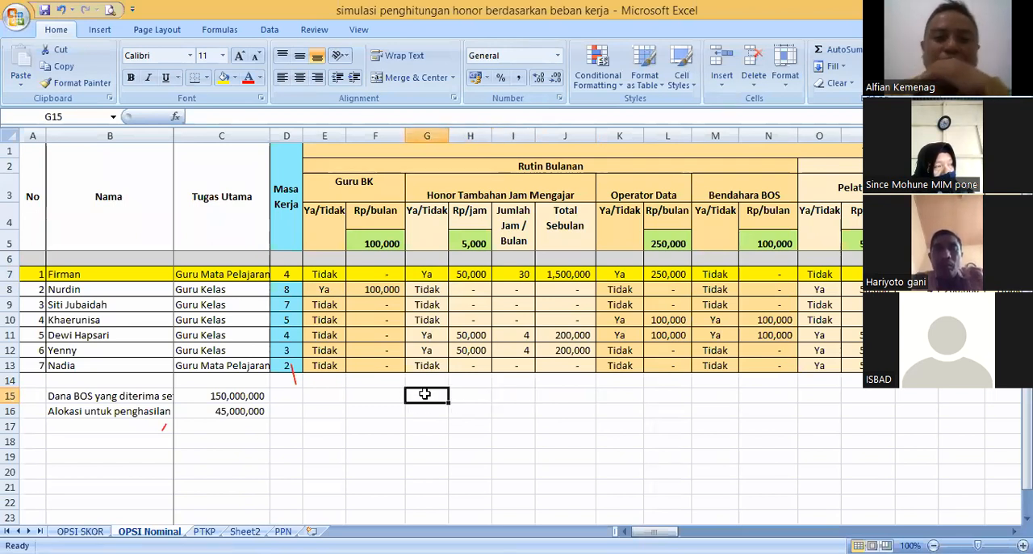
pyautogui.click(384, 393)
pyautogui.click(421, 393)
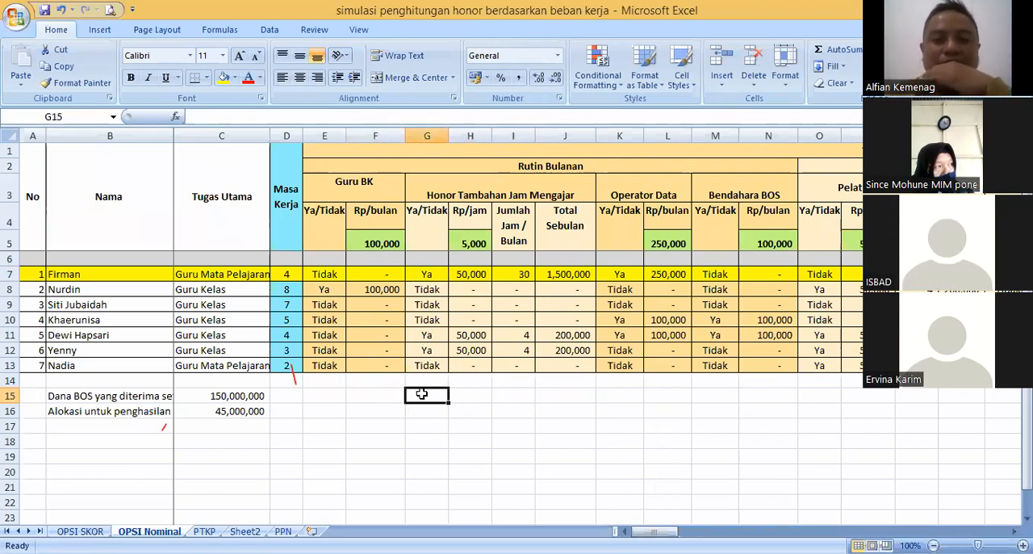
pyautogui.click(467, 395)
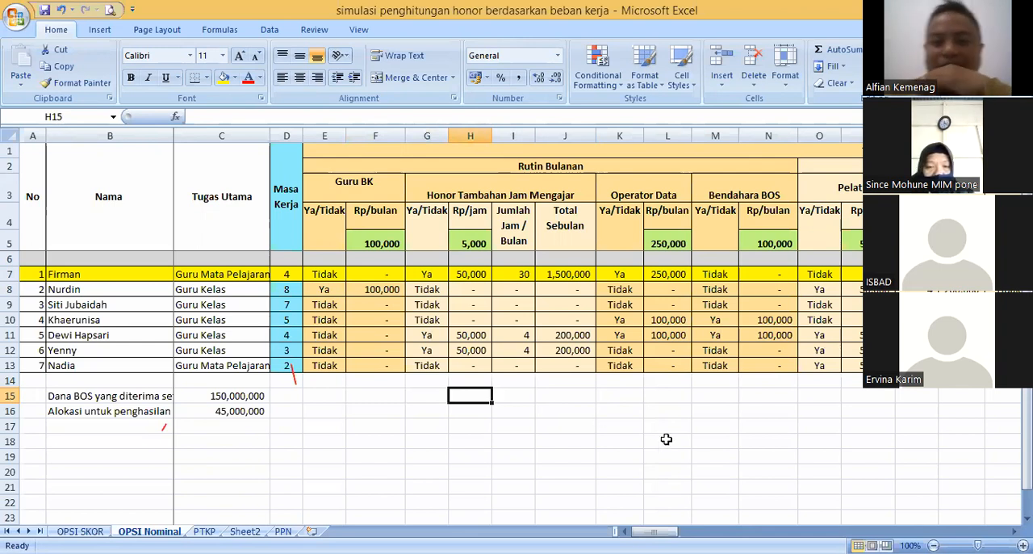
# - Delete columns AE to AR, which hold the "Kegiatan yang diikuti sebagai panitia" block
pyautogui.moveTo(653, 531); pyautogui.dragTo(702, 531)
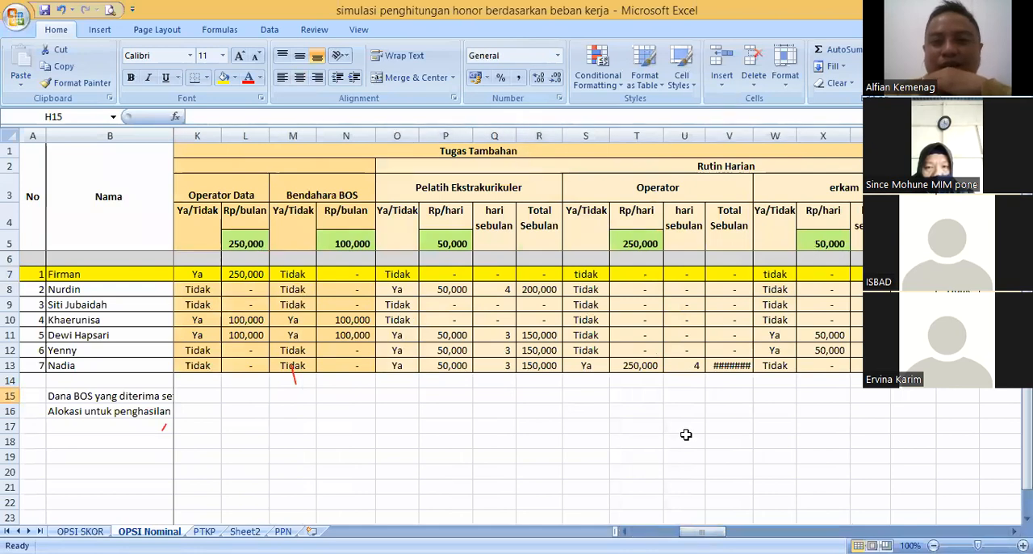
pyautogui.moveTo(701, 531); pyautogui.dragTo(843, 530)
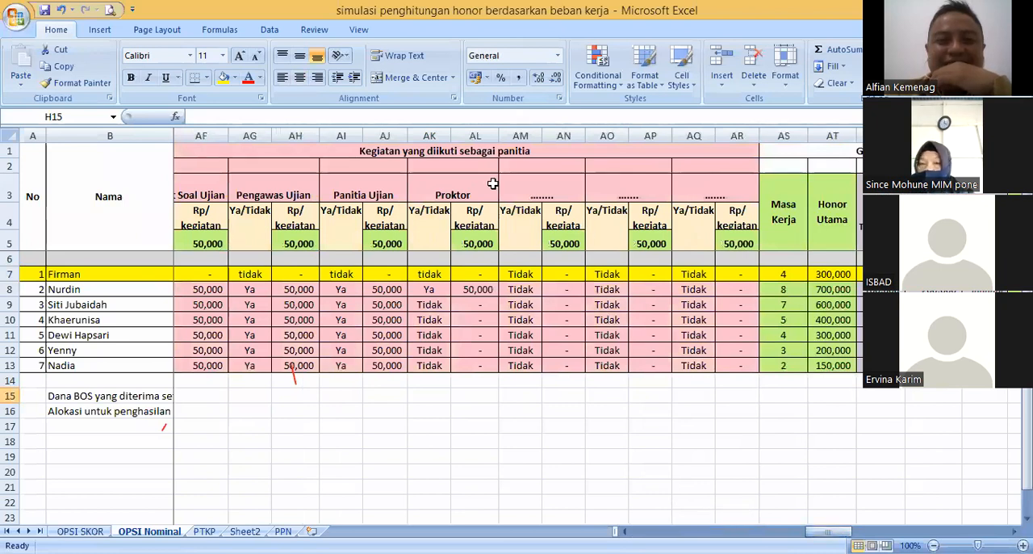
pyautogui.click(459, 153)
pyautogui.click(424, 167)
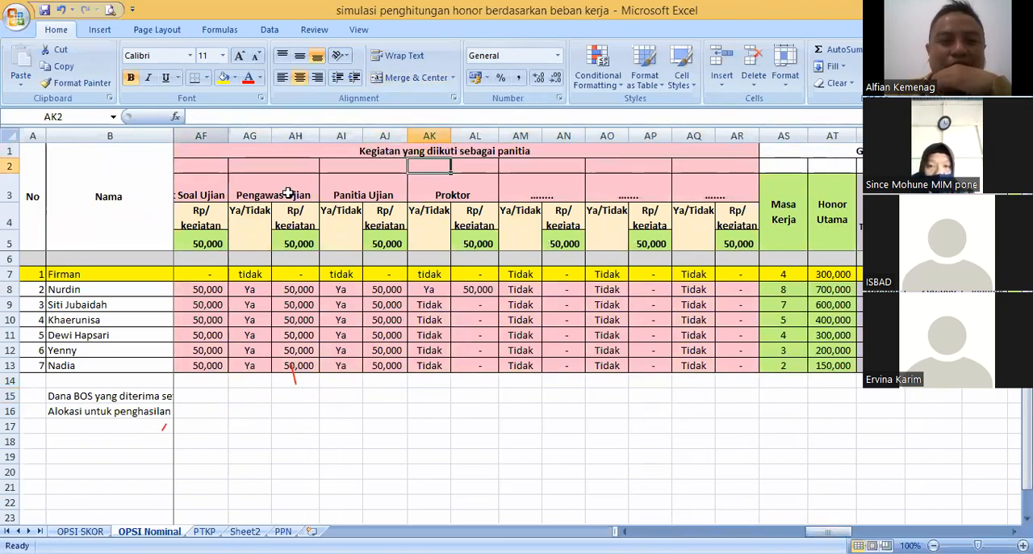
pyautogui.moveTo(842, 529); pyautogui.dragTo(825, 530)
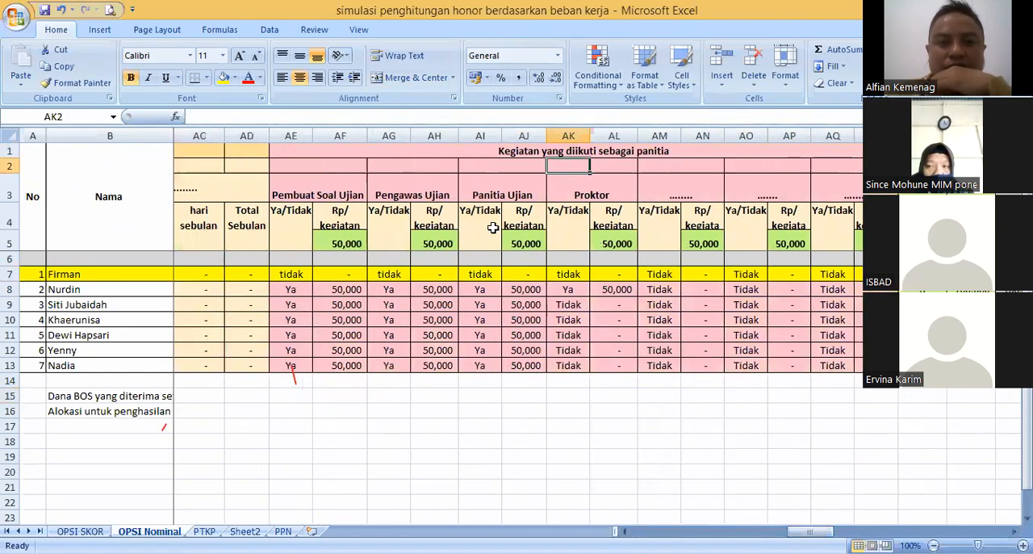
pyautogui.moveTo(282, 132); pyautogui.dragTo(680, 132)
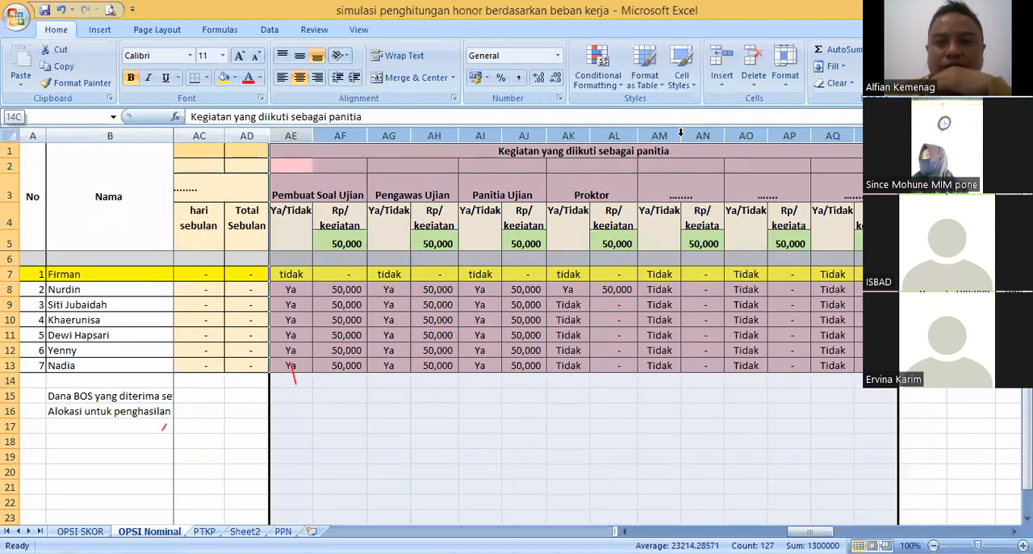
pyautogui.rightClick(787, 145)
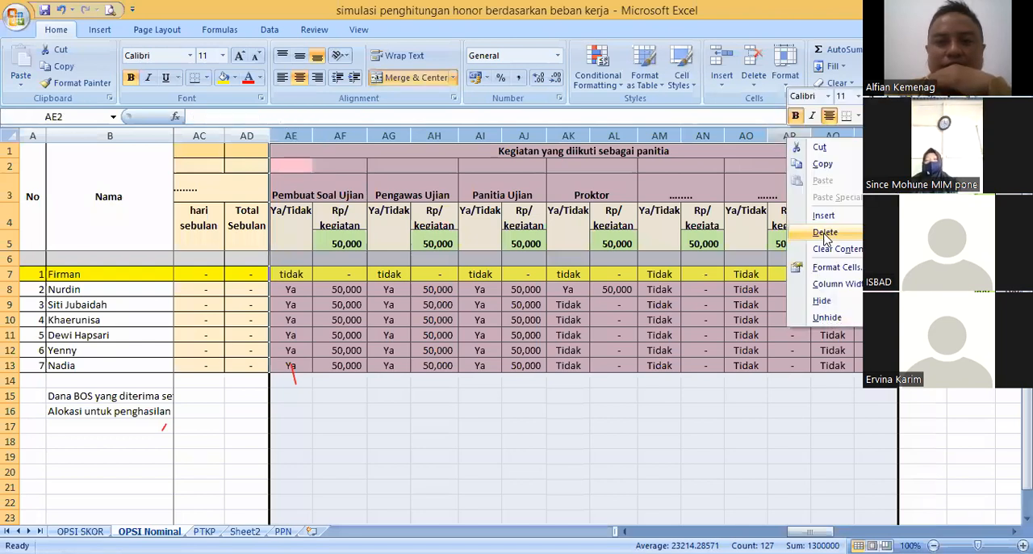
pyautogui.click(824, 233)
pyautogui.moveTo(840, 531); pyautogui.dragTo(681, 531)
pyautogui.click(604, 286)
pyautogui.click(601, 275)
pyautogui.click(528, 397)
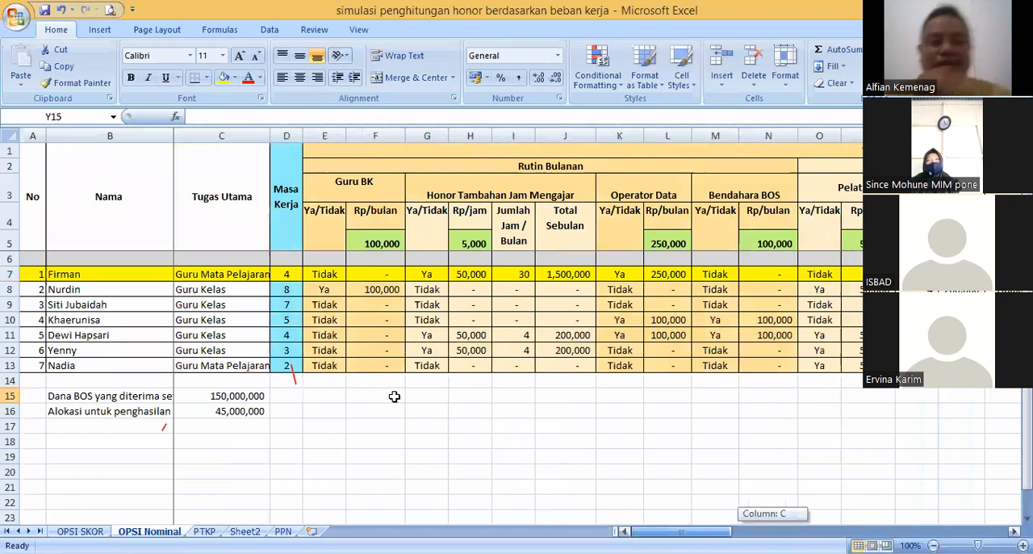
pyautogui.moveTo(394, 396); pyautogui.dragTo(344, 409)
pyautogui.click(343, 410)
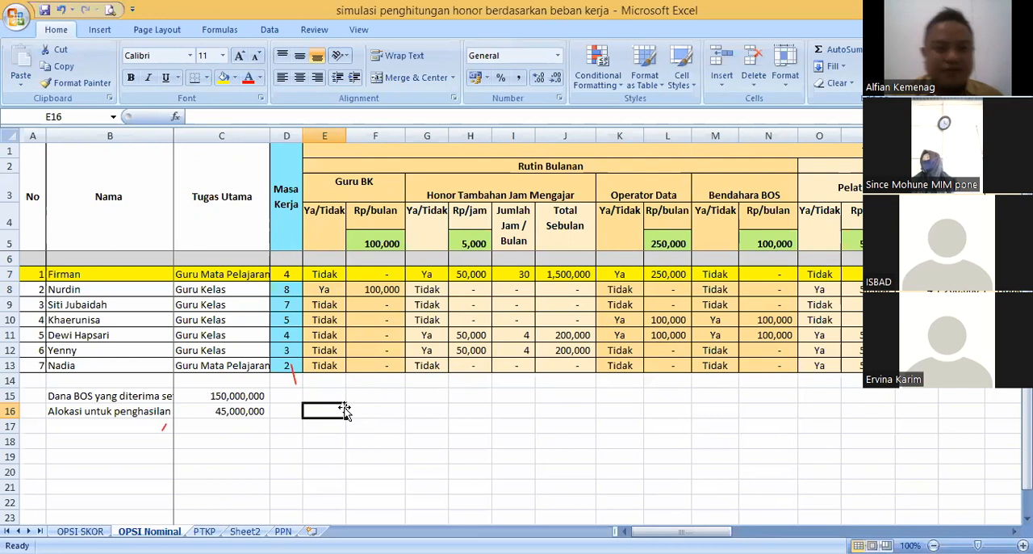
pyautogui.click(331, 334)
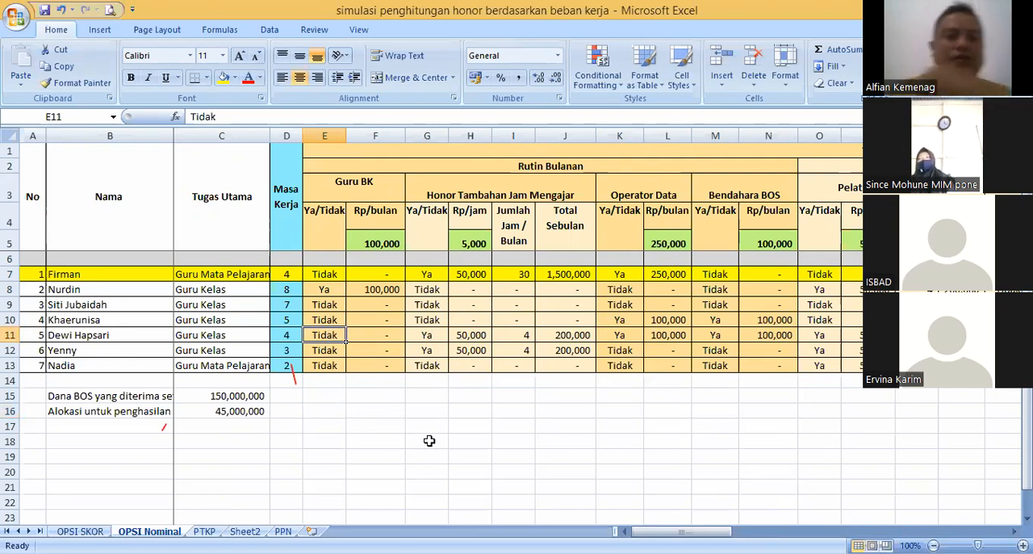
pyautogui.click(324, 308)
pyautogui.click(328, 333)
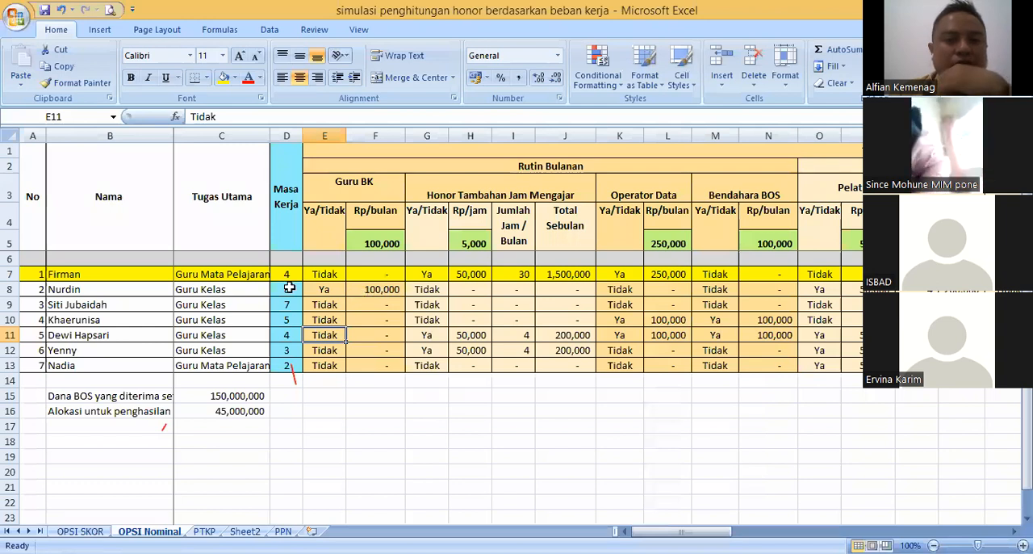
# - Highlight the honor table from the No header in A1 across the teachers' rows
pyautogui.click(44, 221)
pyautogui.moveTo(44, 221); pyautogui.dragTo(855, 369)
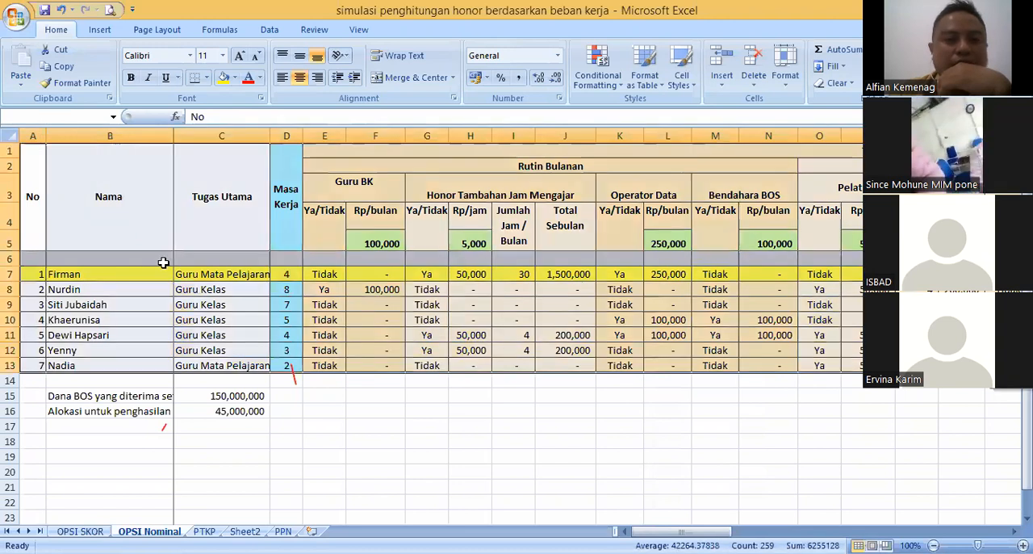
pyautogui.moveTo(32, 199); pyautogui.dragTo(489, 333)
# - Inspect the Total Honor Setahun and Total Gaji Sebulan headers and select the whole Total Gaji Sebulan column AO
pyautogui.moveTo(681, 531); pyautogui.dragTo(841, 531)
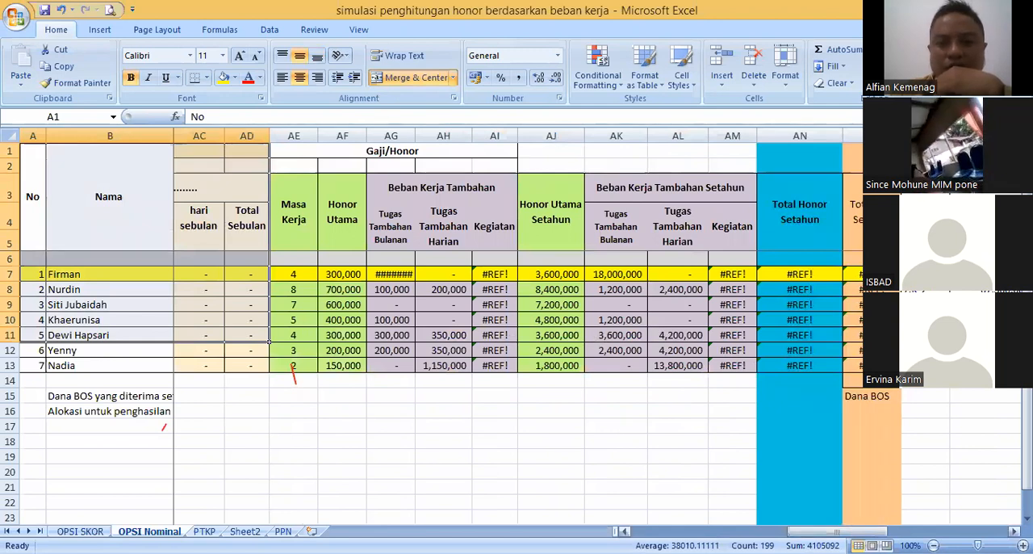
pyautogui.hscroll(4, 622, 321)
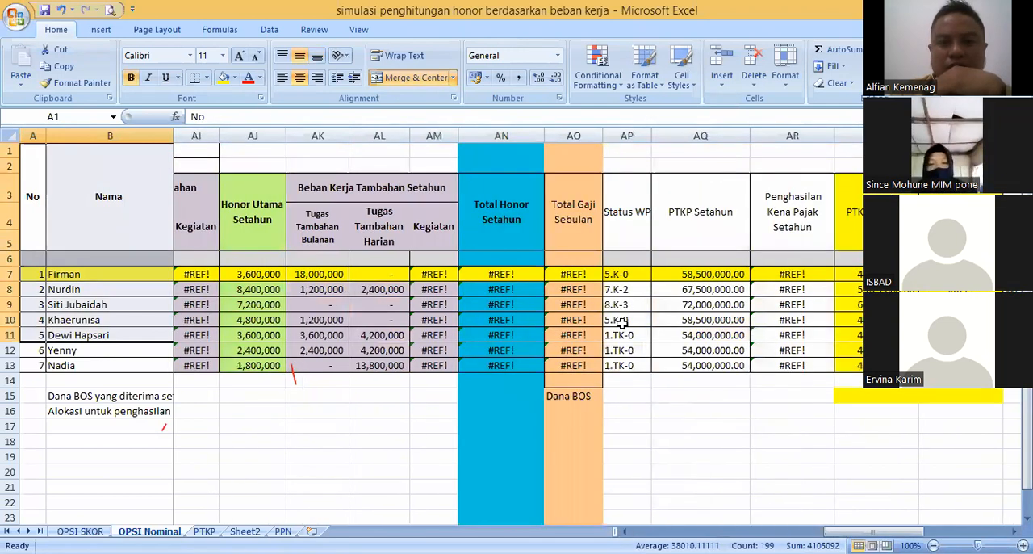
pyautogui.click(525, 215)
pyautogui.click(566, 223)
pyautogui.click(570, 135)
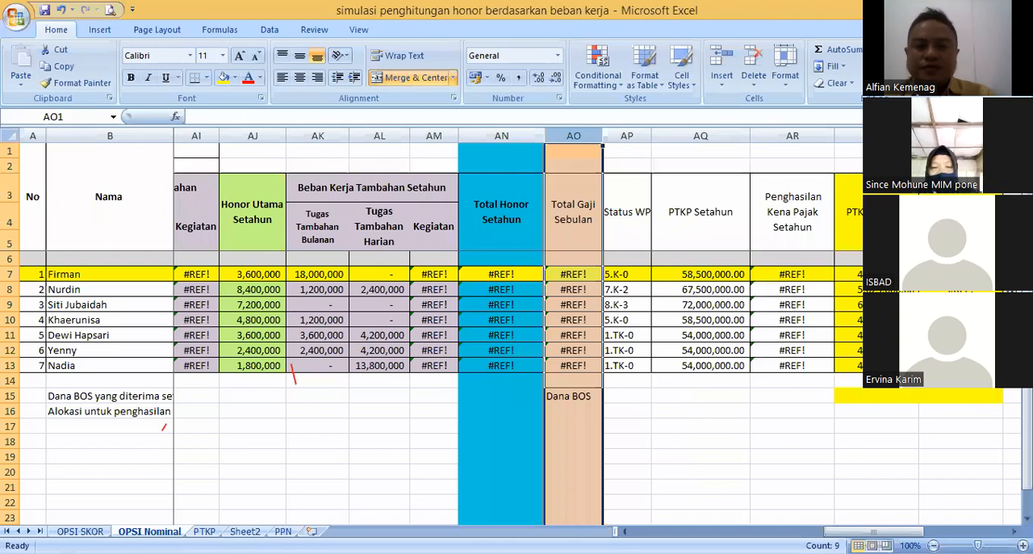
pyautogui.moveTo(873, 531); pyautogui.dragTo(819, 520)
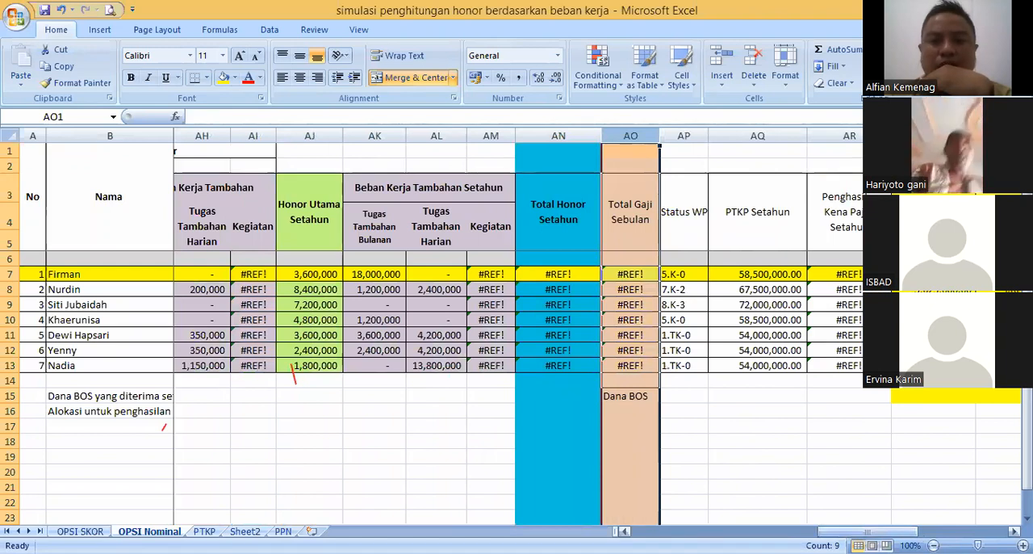
pyautogui.moveTo(823, 529); pyautogui.dragTo(619, 517)
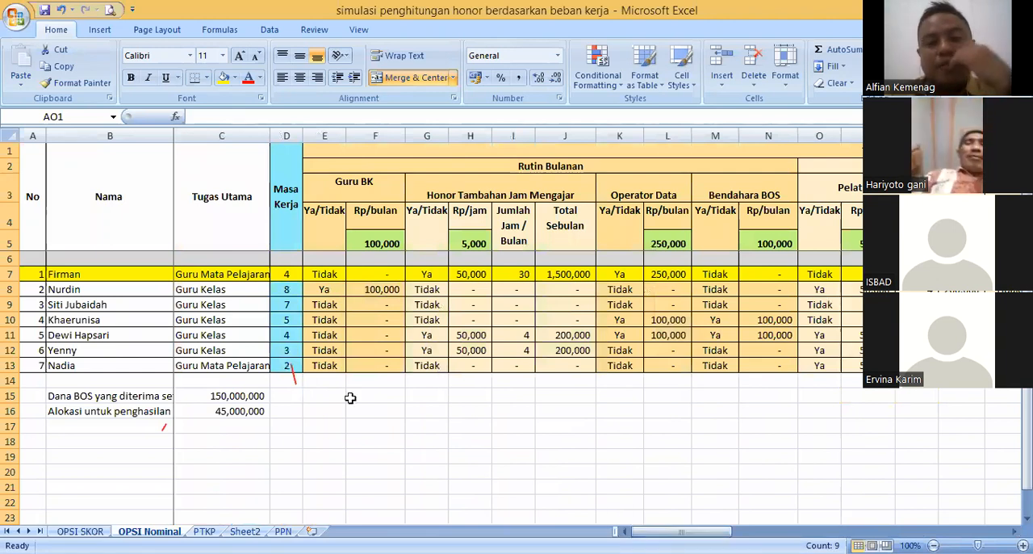
pyautogui.click(338, 395)
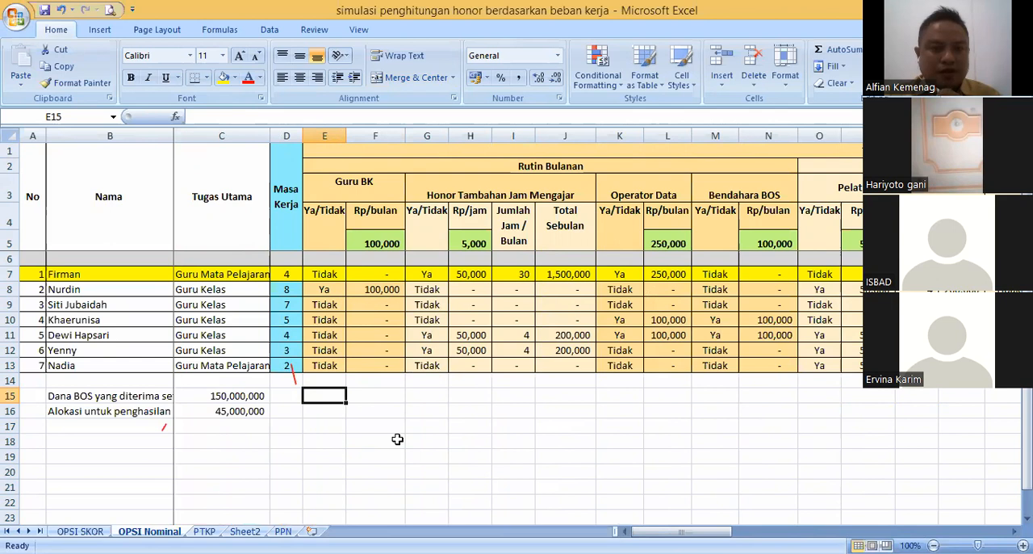
pyautogui.click(332, 410)
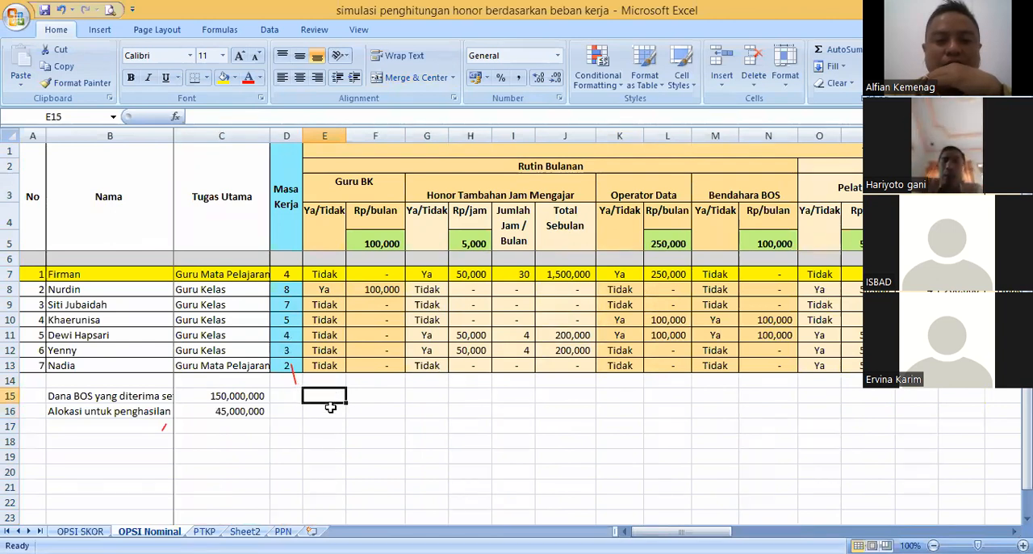
pyautogui.click(325, 397)
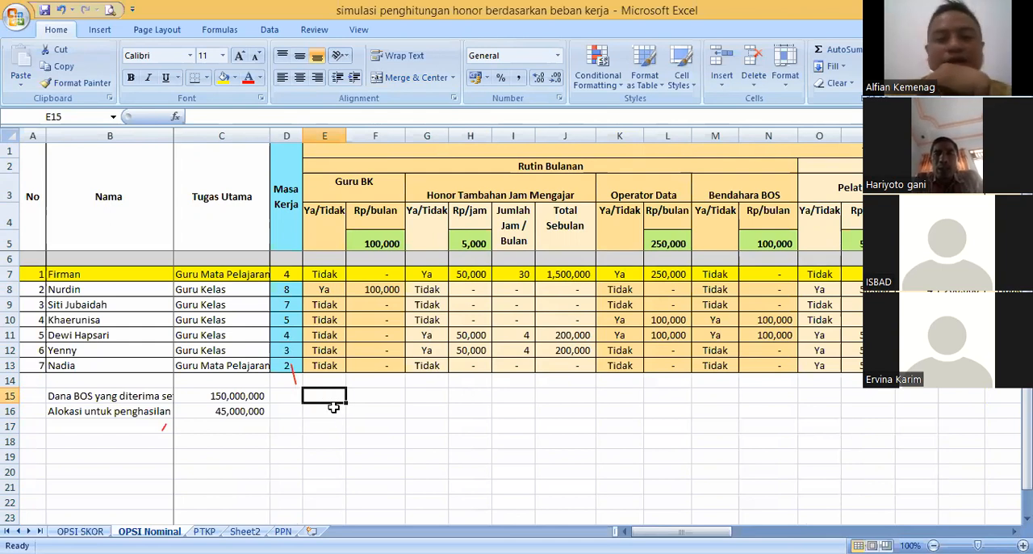
pyautogui.click(334, 410)
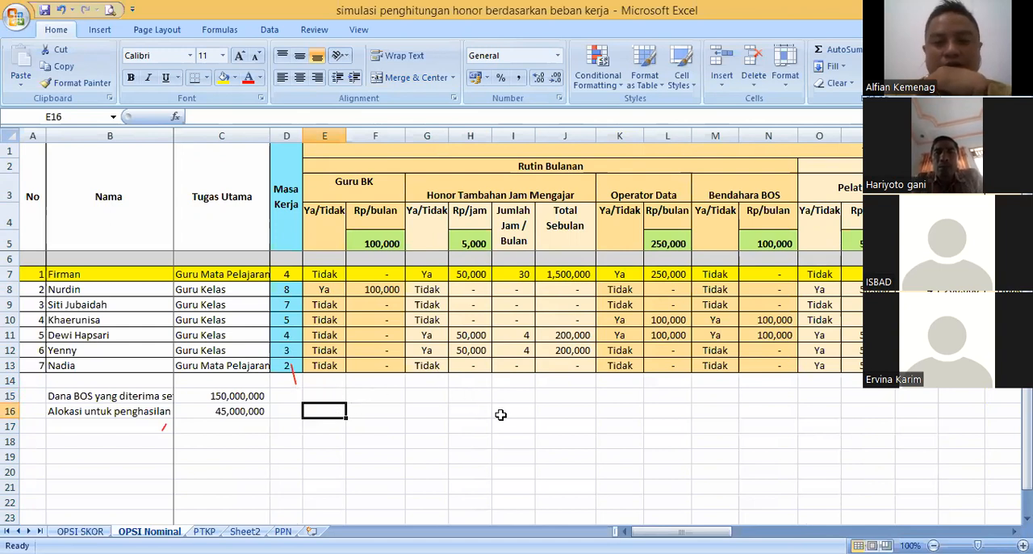
pyautogui.click(631, 301)
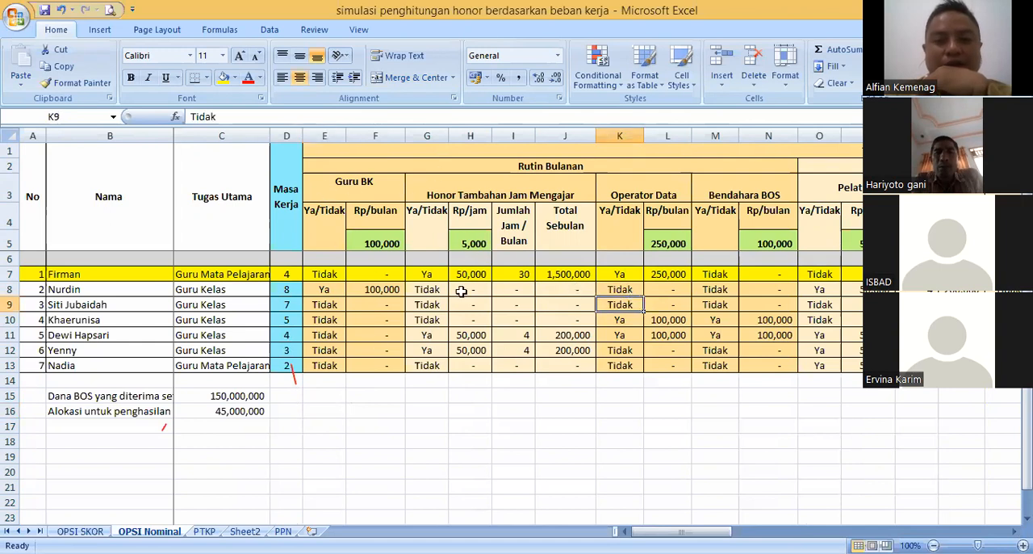
pyautogui.moveTo(33, 196); pyautogui.dragTo(223, 297)
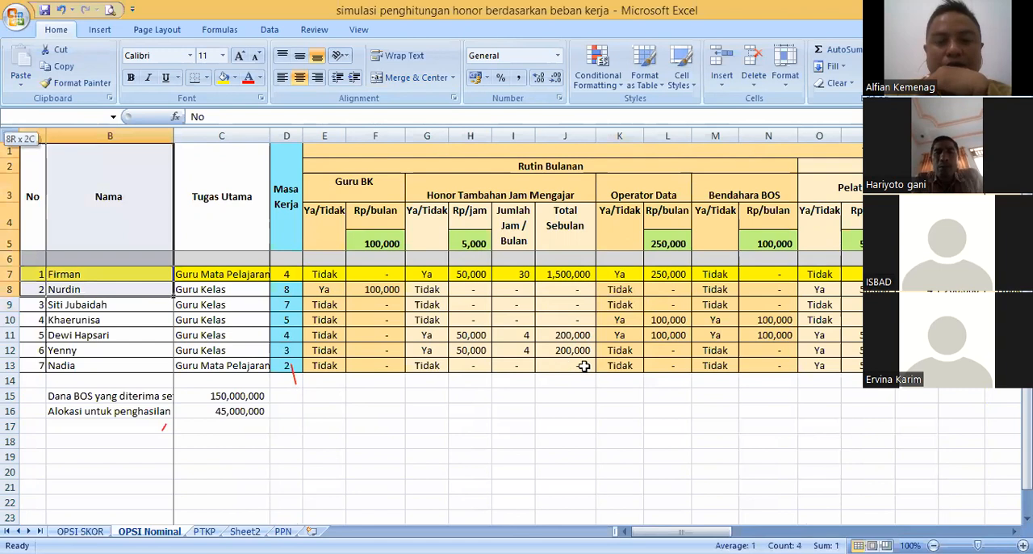
pyautogui.click(430, 289)
pyautogui.click(436, 334)
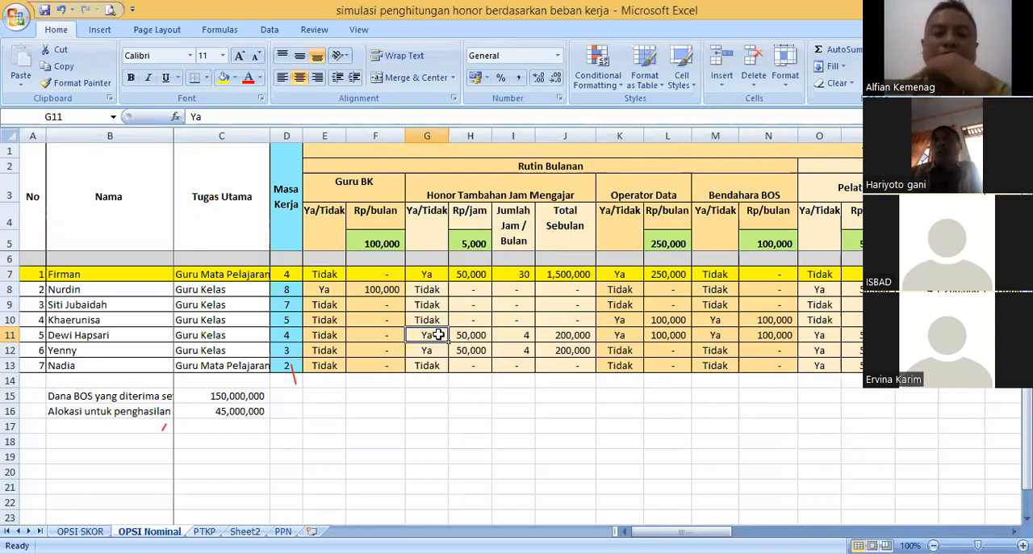
pyautogui.click(428, 304)
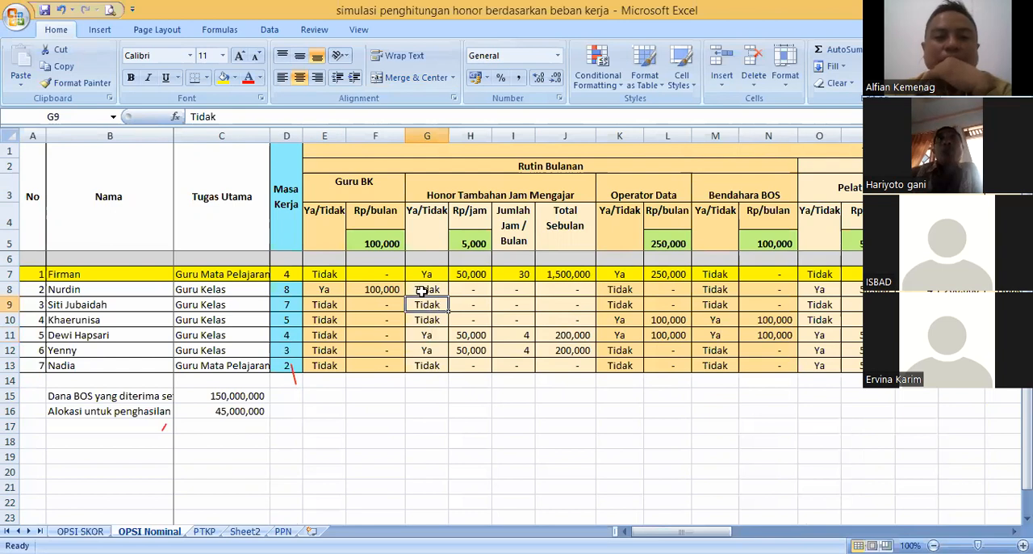
pyautogui.press('Down')
pyautogui.click(427, 306)
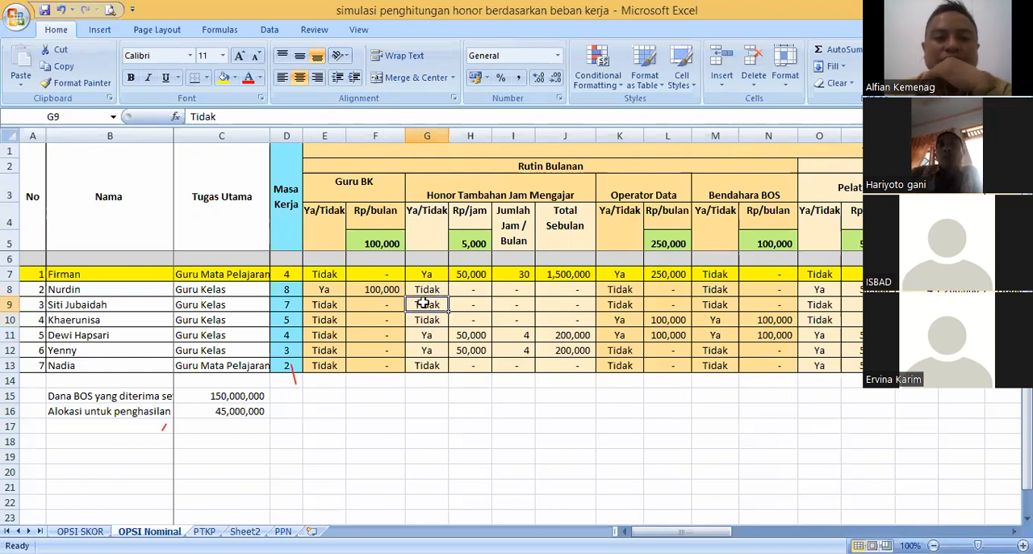
pyautogui.click(419, 292)
pyautogui.click(424, 305)
pyautogui.click(436, 319)
pyautogui.click(428, 337)
pyautogui.click(428, 322)
pyautogui.click(427, 304)
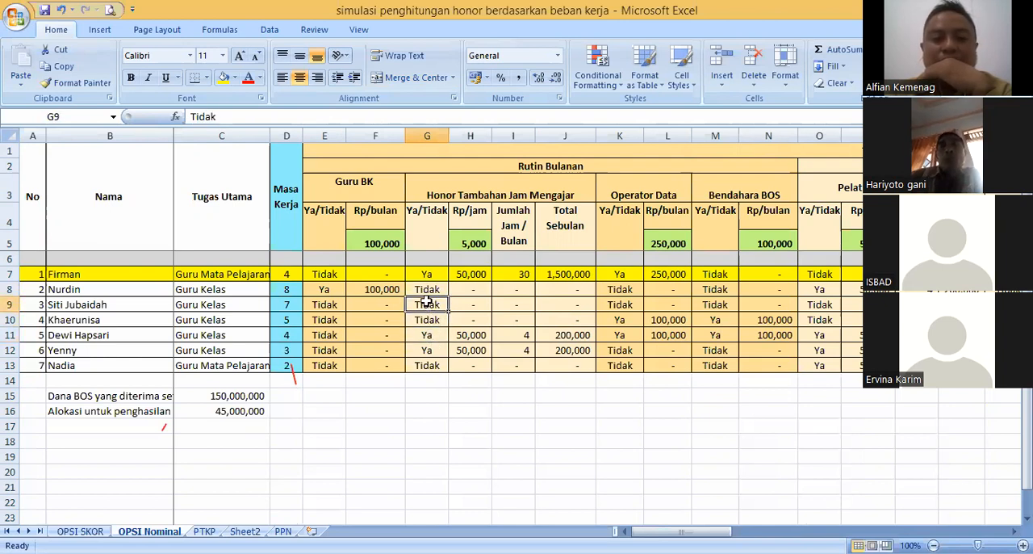
pyautogui.click(426, 290)
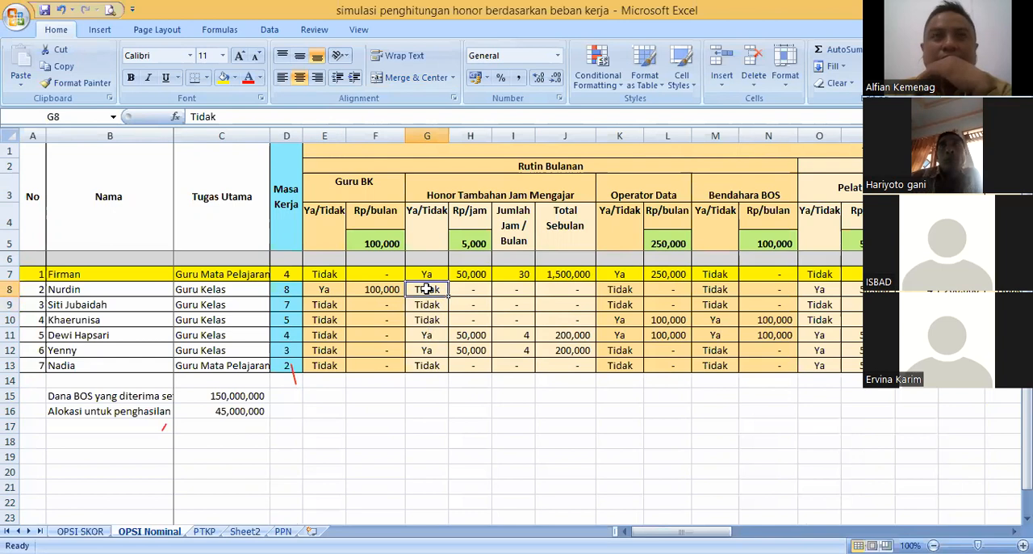
pyautogui.click(428, 304)
pyautogui.click(431, 320)
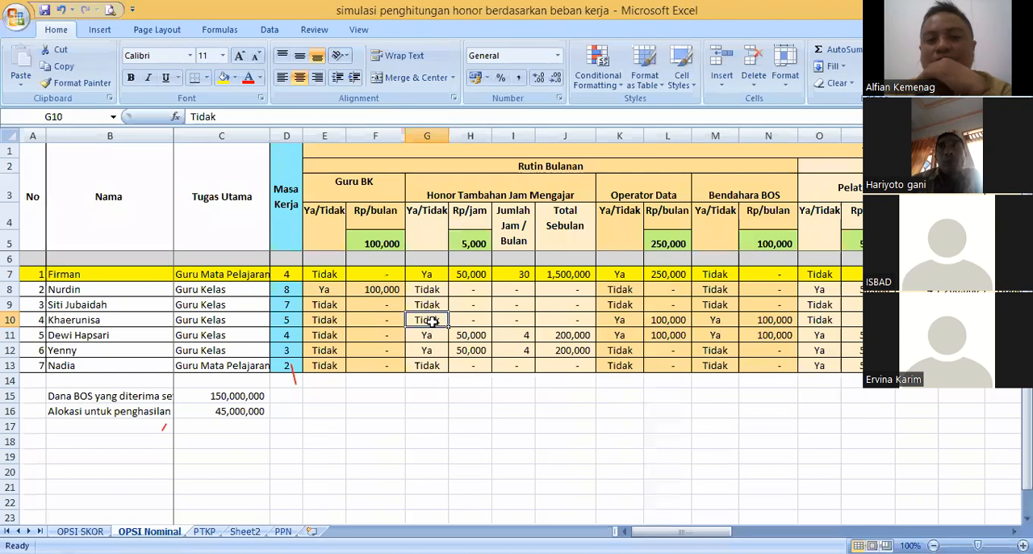
pyautogui.click(426, 304)
pyautogui.click(425, 289)
pyautogui.click(428, 302)
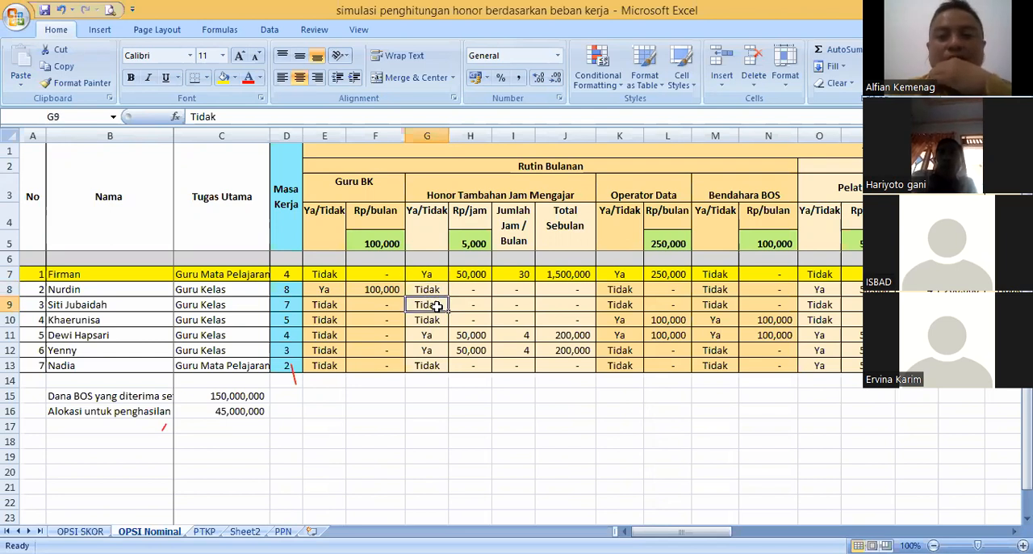
pyautogui.click(426, 287)
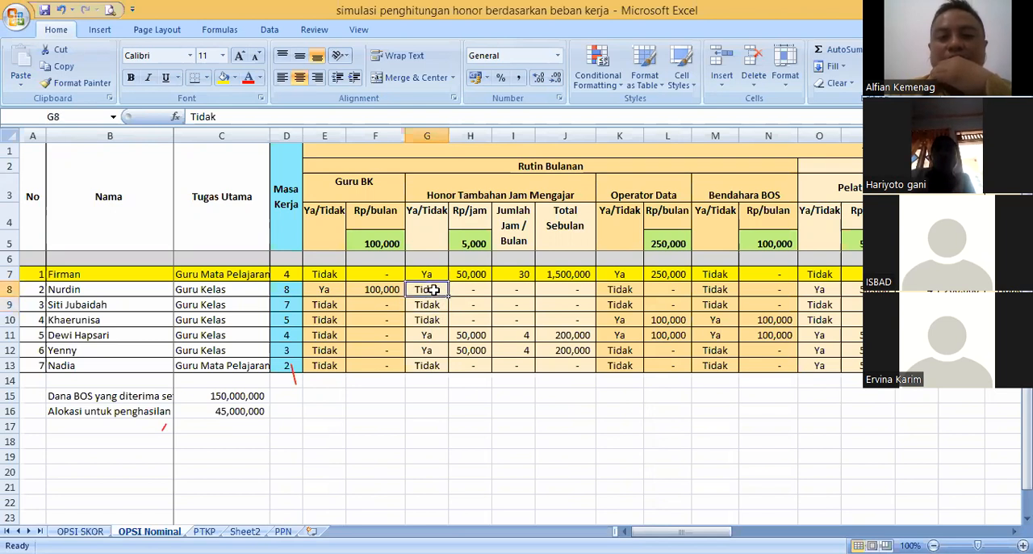
pyautogui.click(433, 301)
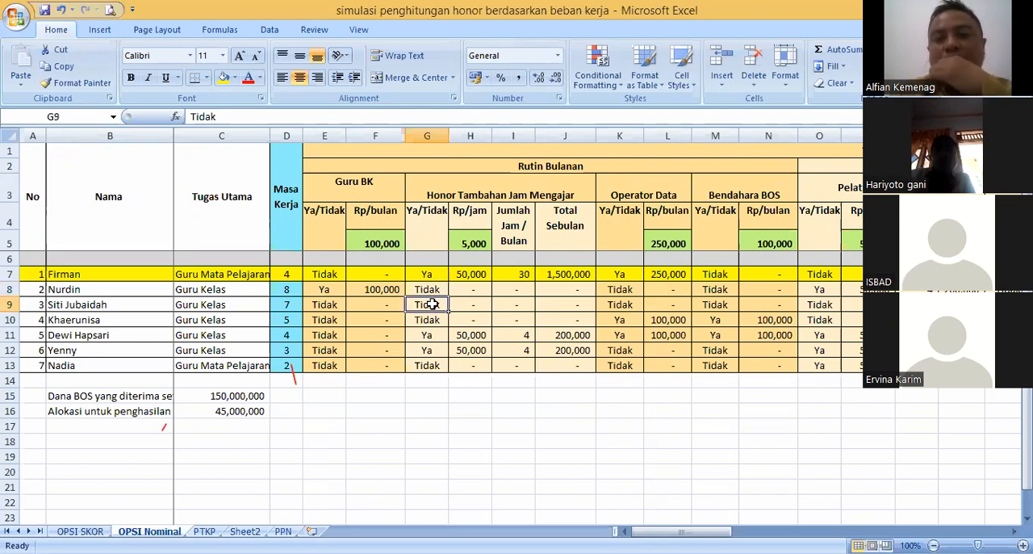
pyautogui.click(432, 290)
pyautogui.click(434, 303)
pyautogui.click(432, 290)
pyautogui.click(433, 301)
pyautogui.click(432, 289)
pyautogui.click(431, 300)
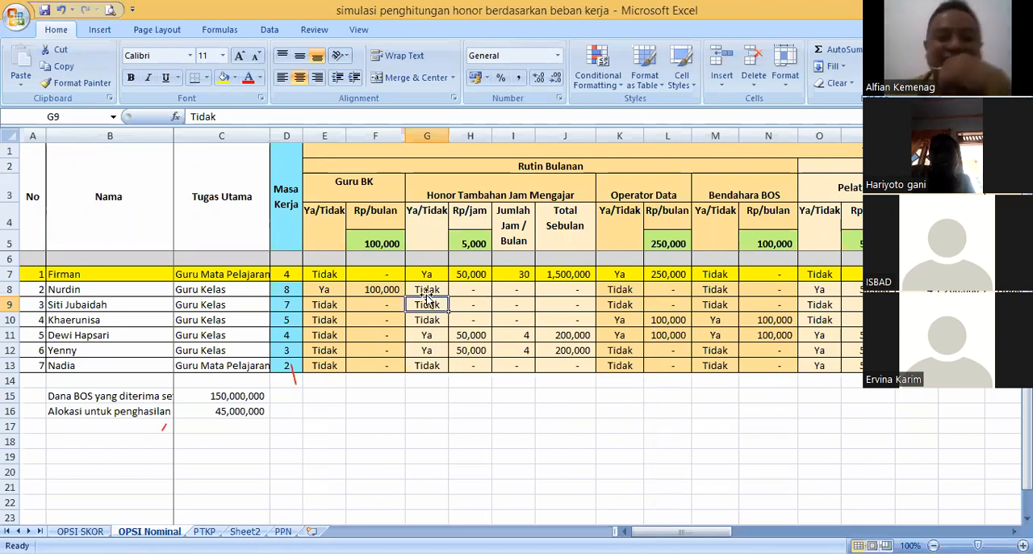
pyautogui.press('Down')
pyautogui.click(425, 333)
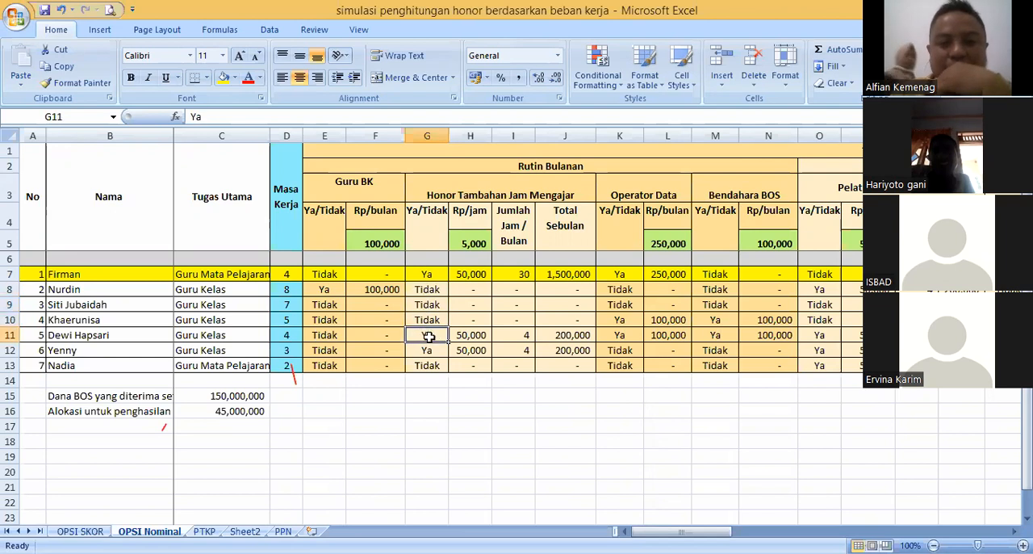
pyautogui.click(428, 316)
pyautogui.click(434, 305)
pyautogui.click(430, 333)
pyautogui.click(428, 320)
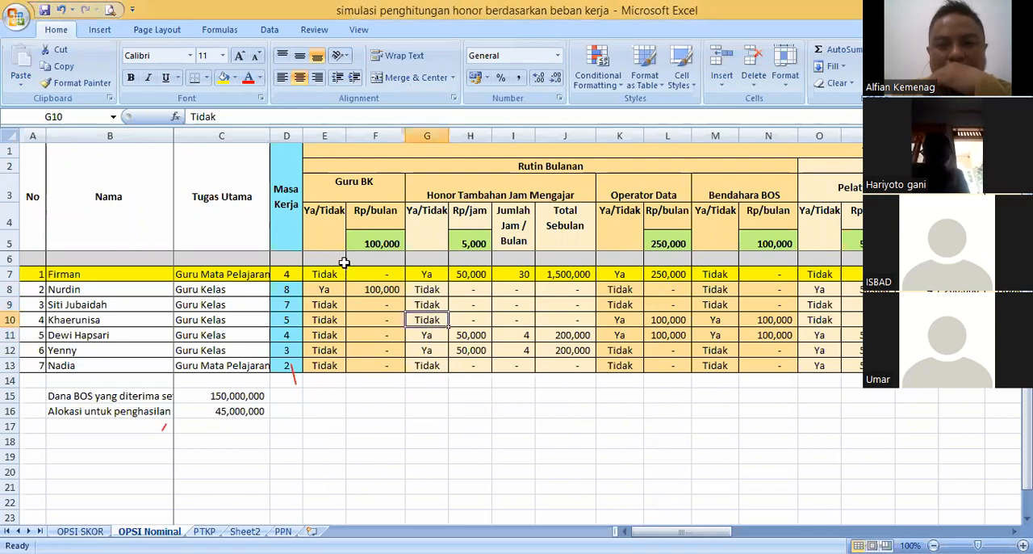
pyautogui.click(423, 302)
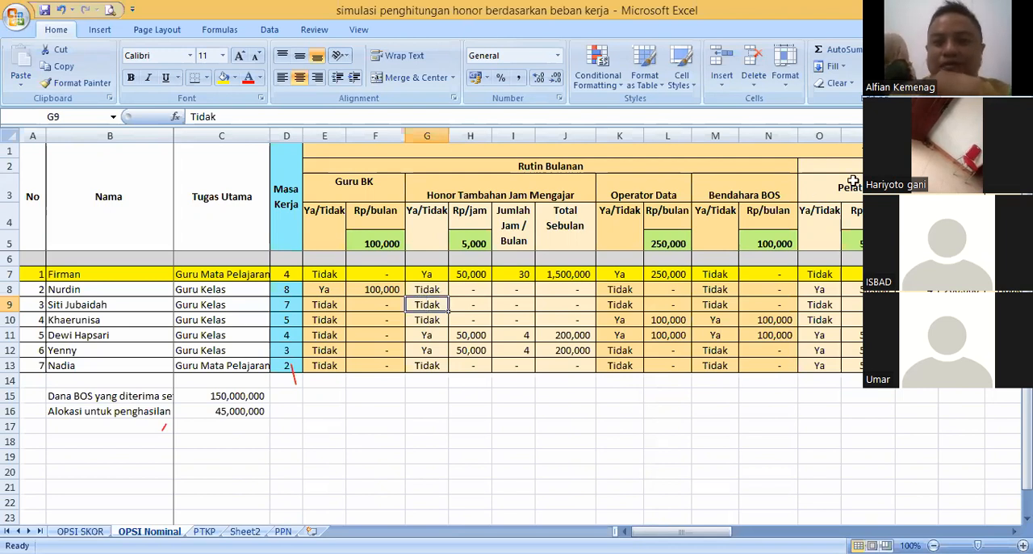
# - Examine the first teacher's entries in row 7, from Operator Data and Total Sebulan back to Masa Kerja and Tugas Utama
pyautogui.click(565, 275)
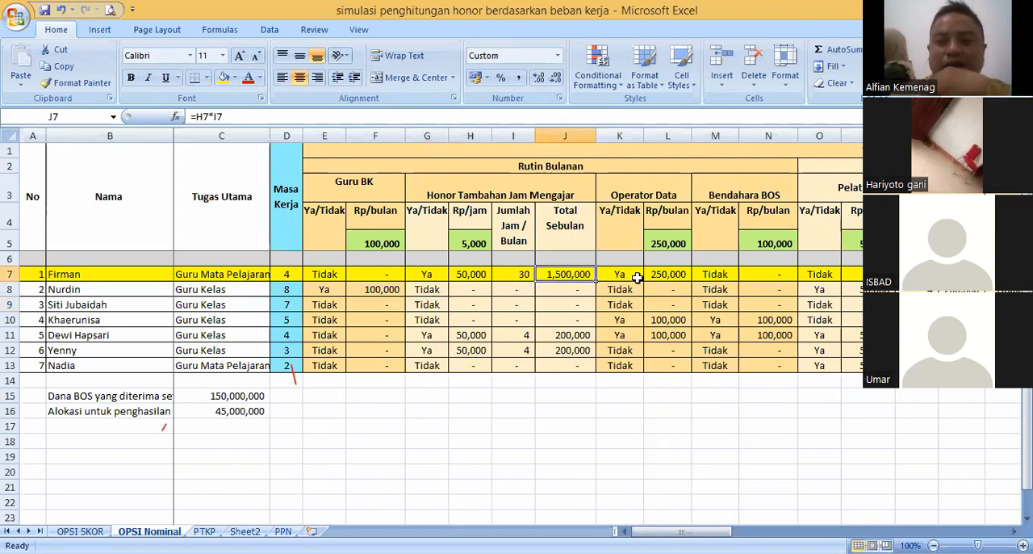
pyautogui.click(665, 274)
pyautogui.click(619, 275)
pyautogui.click(565, 274)
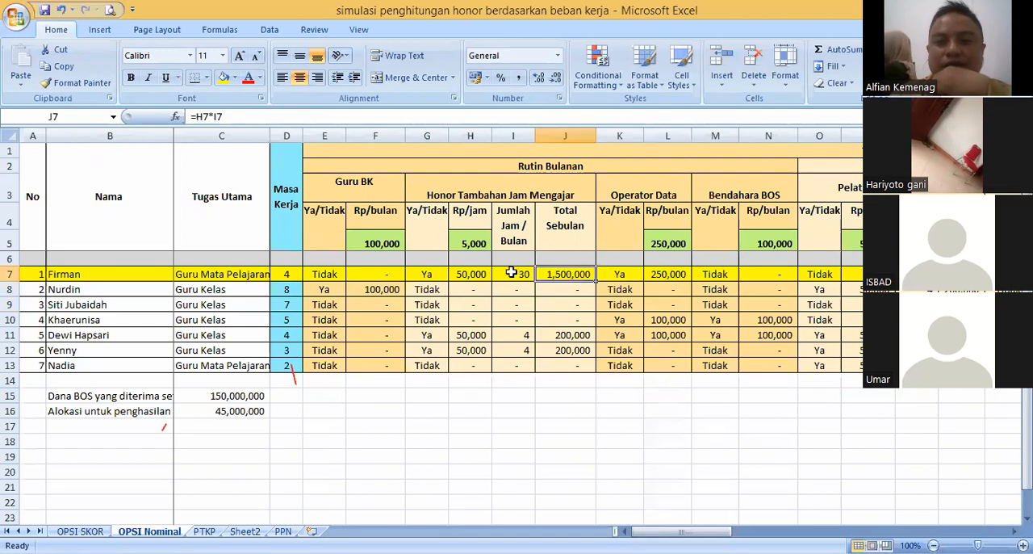
pyautogui.click(426, 274)
pyautogui.click(457, 276)
pyautogui.click(308, 274)
pyautogui.click(289, 275)
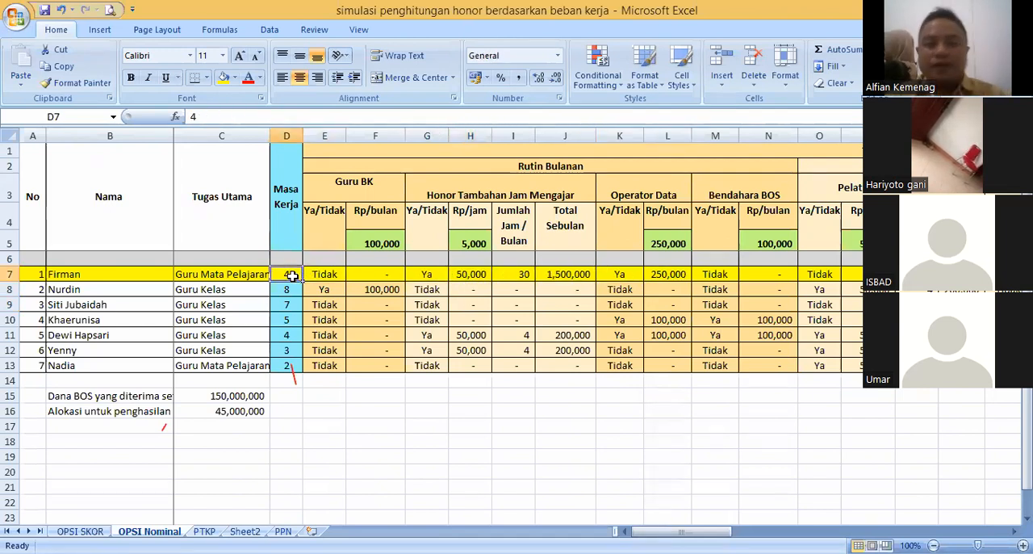
pyautogui.click(239, 275)
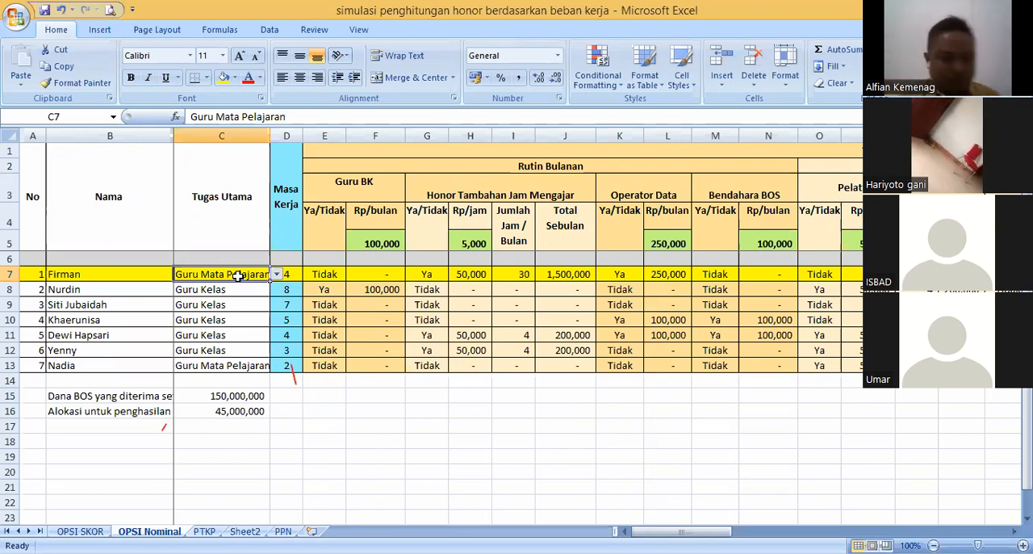
# - Examine the Masa Kerja, Tugas Utama and Guru BK entries of the teachers in rows 9 to 11 and the BOS fund amount
pyautogui.click(287, 303)
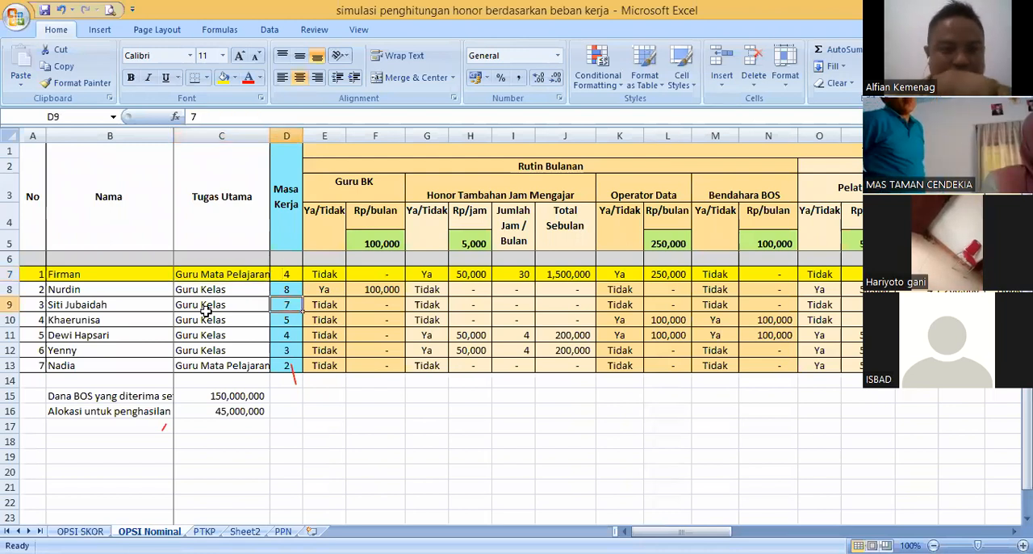
pyautogui.click(153, 306)
pyautogui.click(218, 311)
pyautogui.click(332, 305)
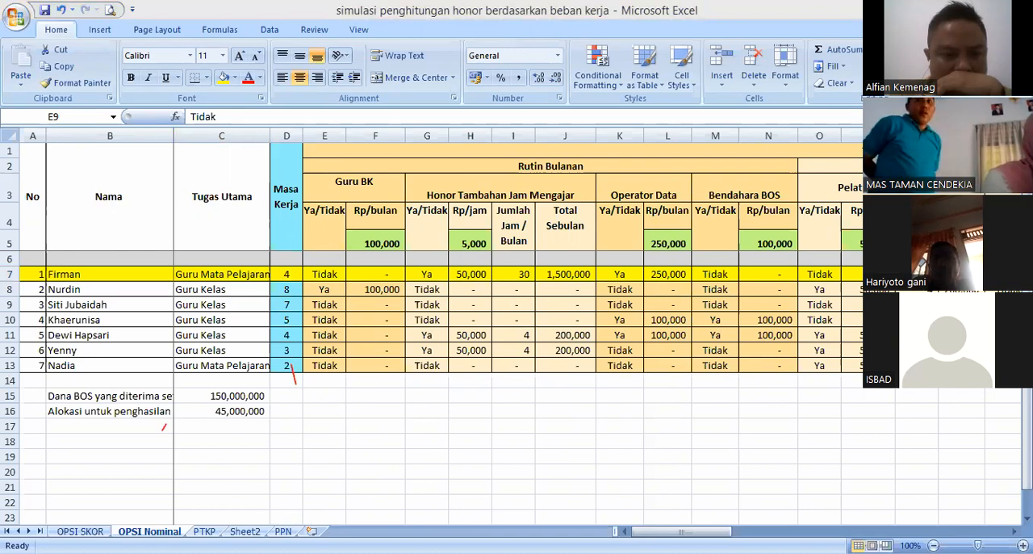
pyautogui.click(435, 320)
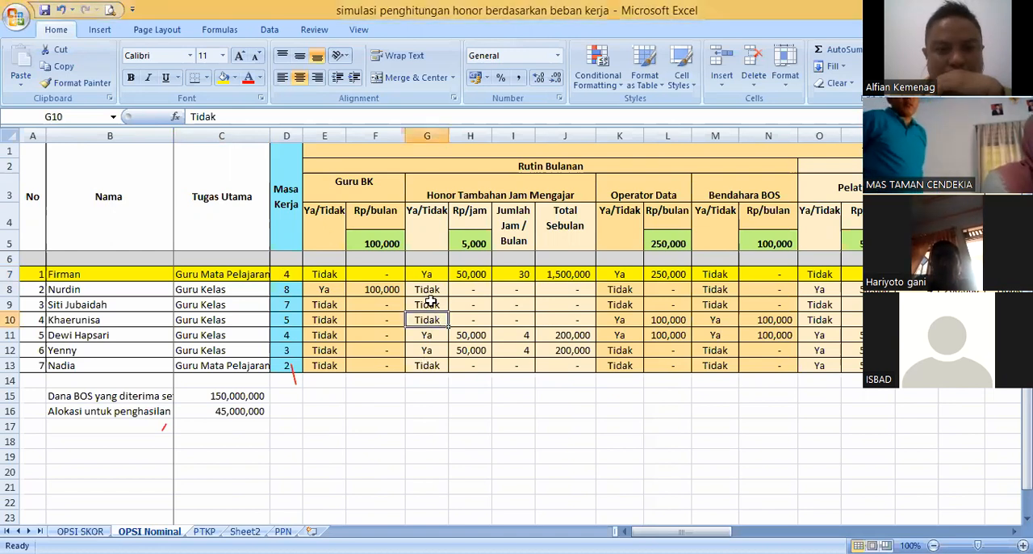
pyautogui.click(334, 305)
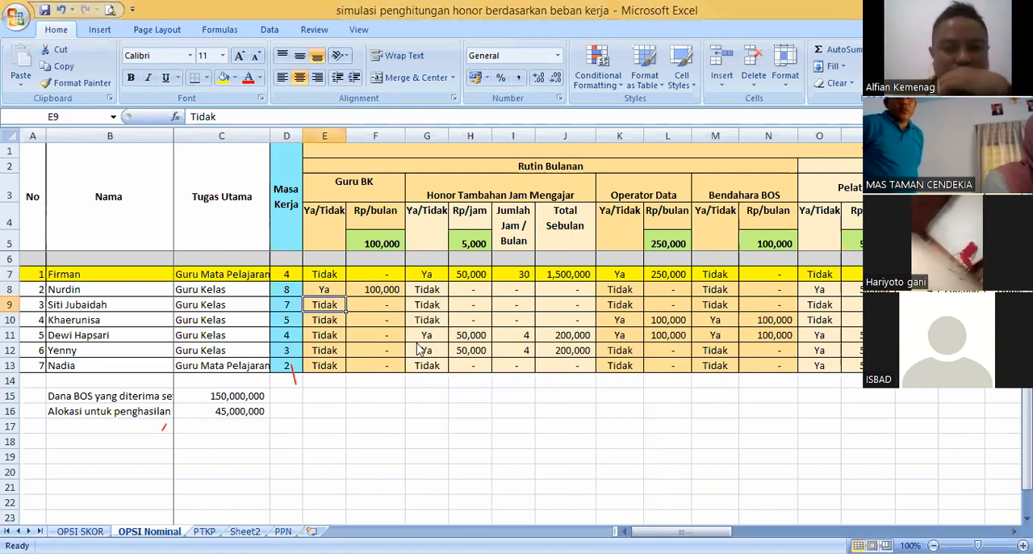
pyautogui.click(323, 334)
pyautogui.click(282, 338)
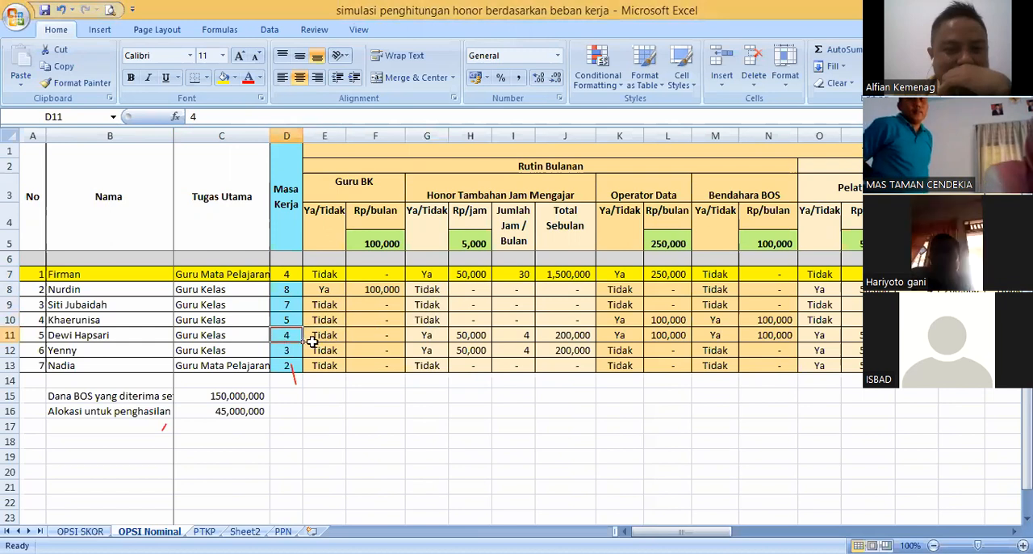
pyautogui.click(289, 321)
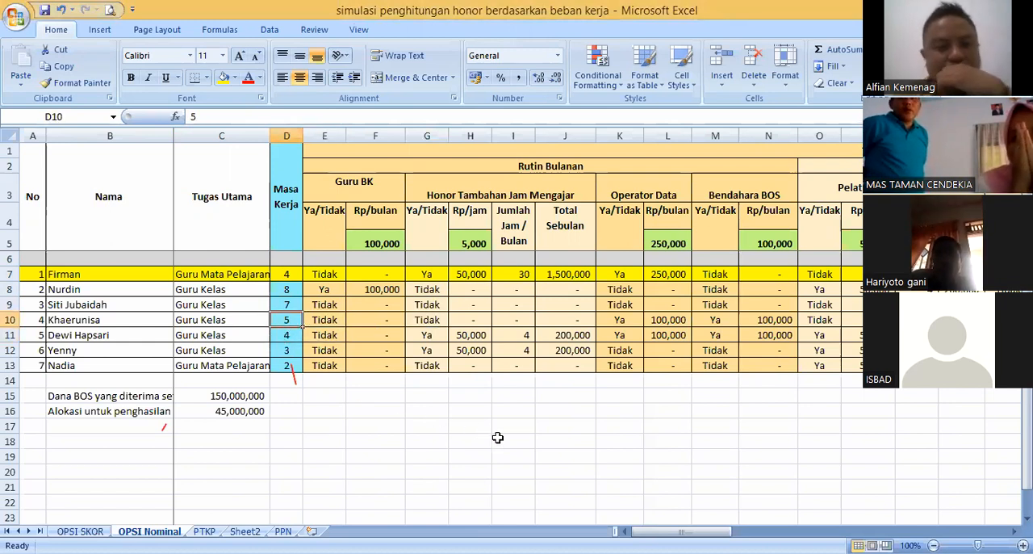
pyautogui.click(245, 395)
pyautogui.click(368, 337)
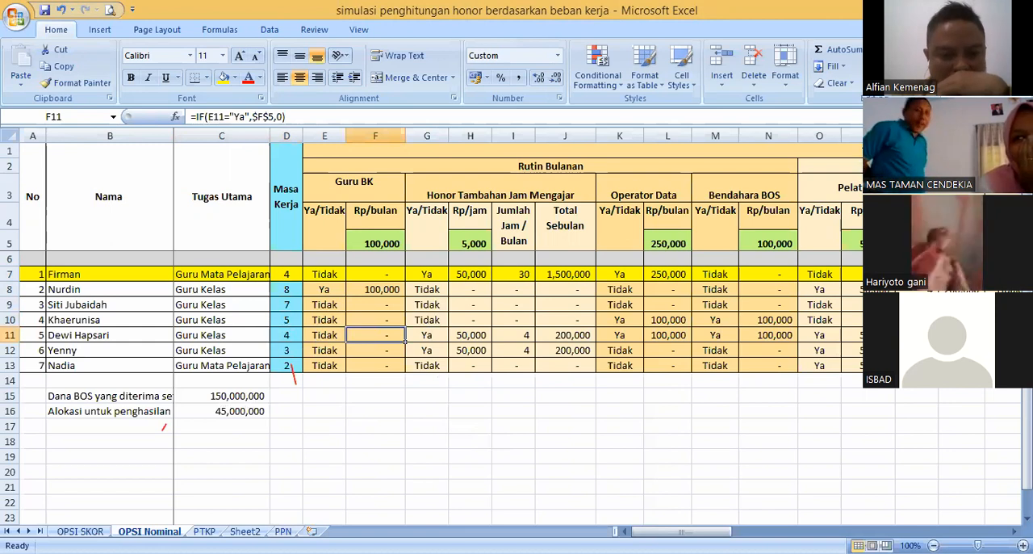
# - Switch to the ANALISIS KEBUTUHAN GURU MADRASAH SWASTA workbook for a look and return to the honor simulation workbook
pyautogui.hotkey('alt', 'Tab')
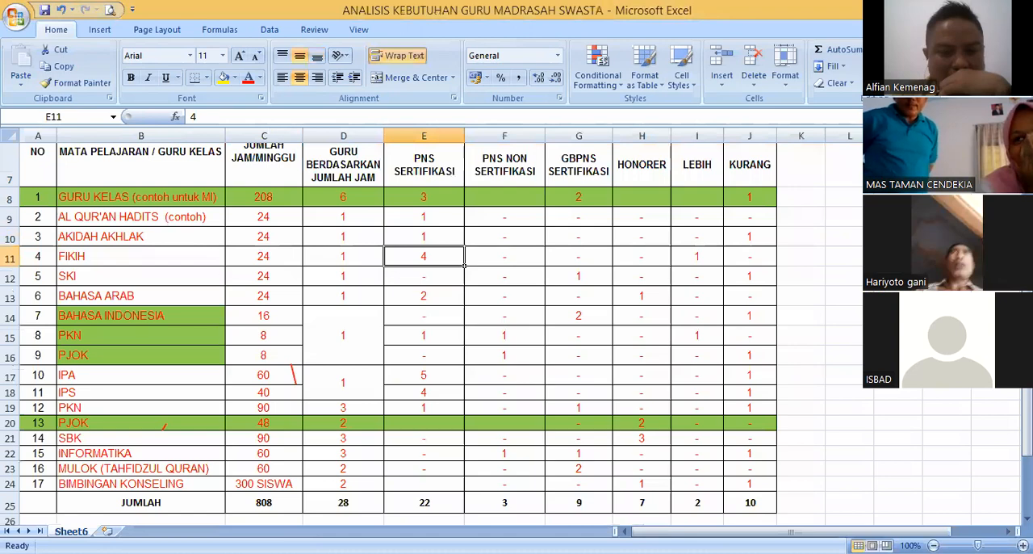
pyautogui.hotkey('alt', 'Tab')
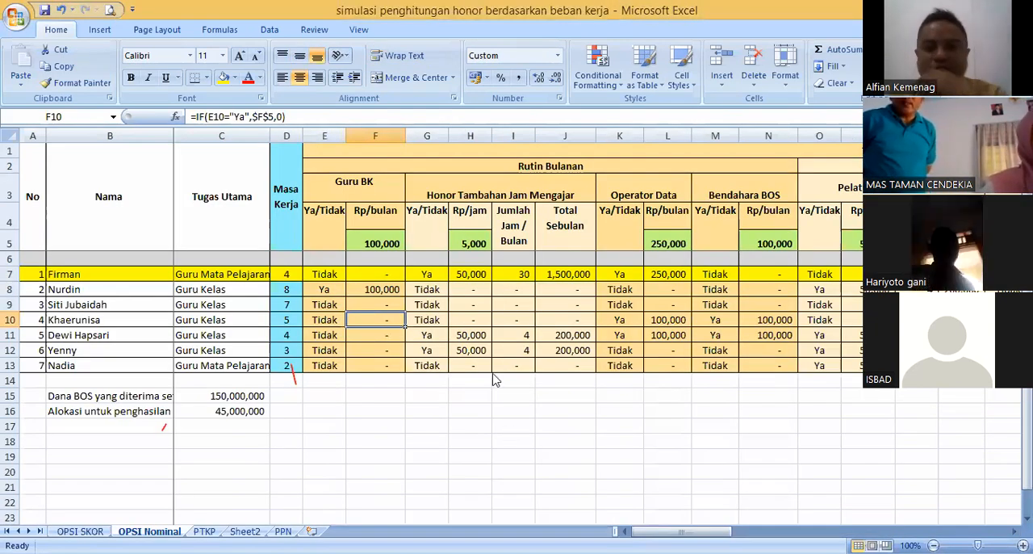
pyautogui.hotkey('alt', 'Tab')
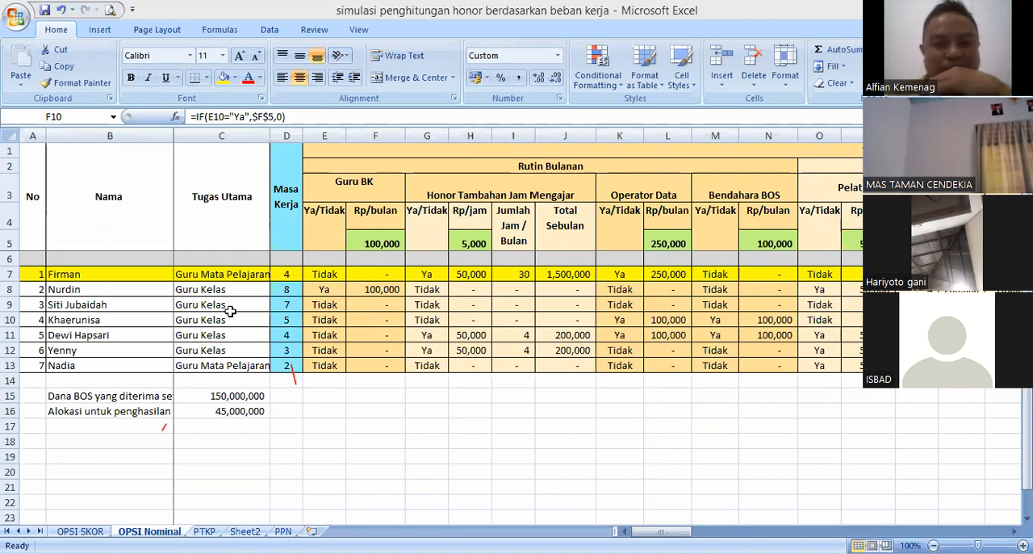
pyautogui.click(347, 241)
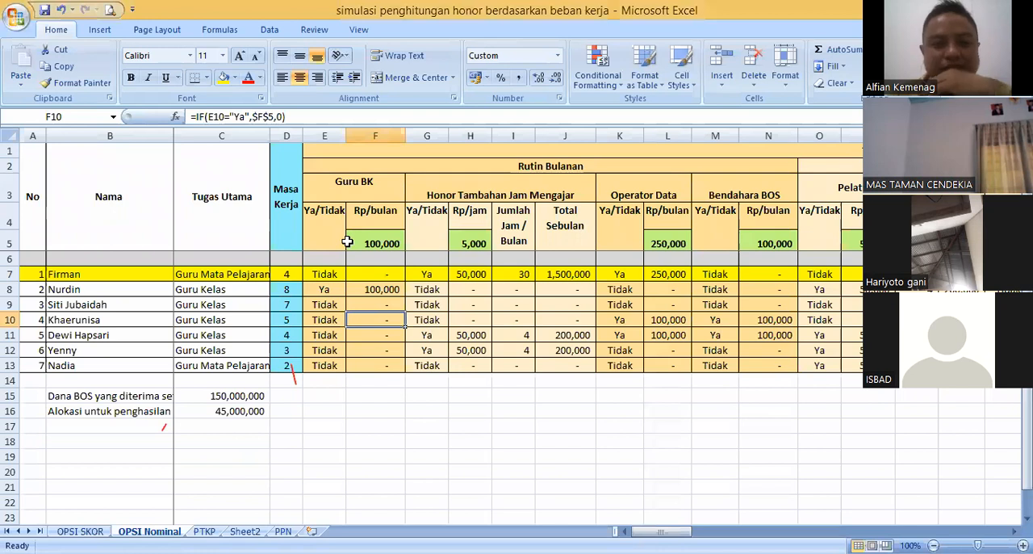
pyautogui.click(434, 304)
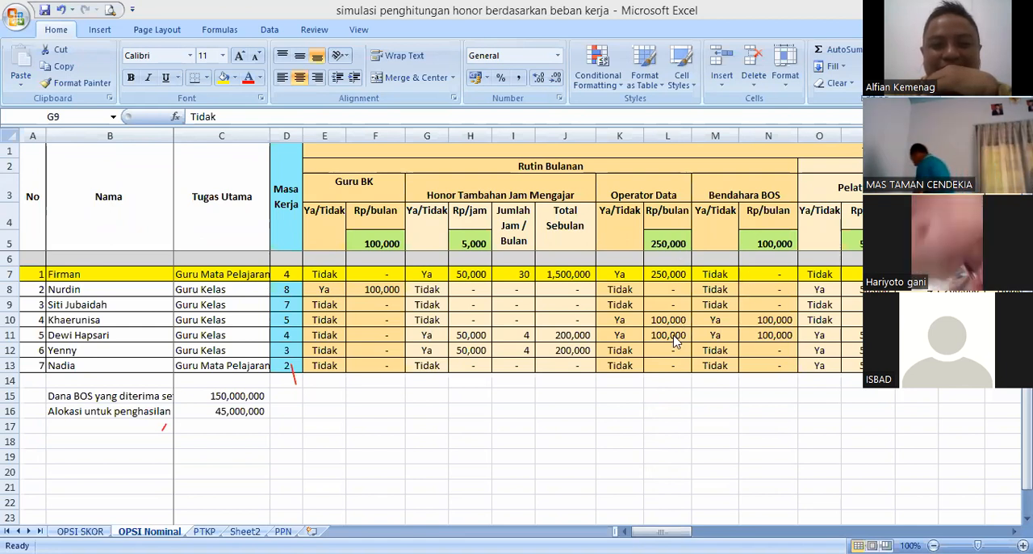
pyautogui.click(545, 295)
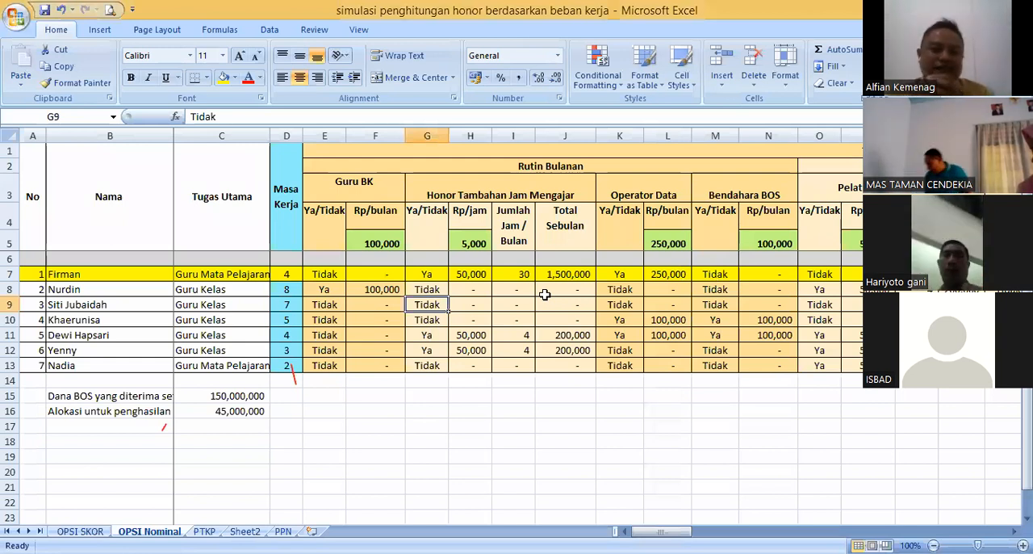
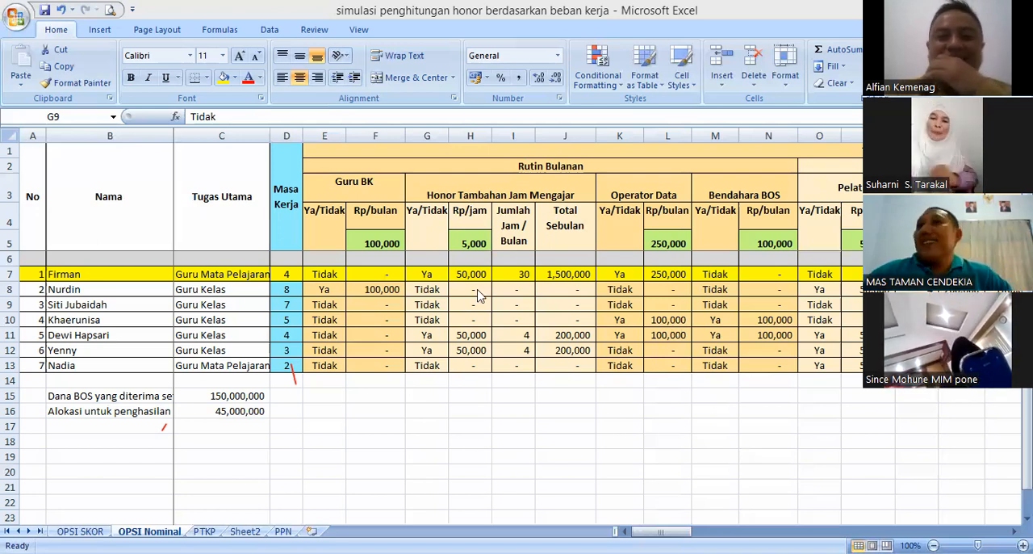
pyautogui.click(433, 289)
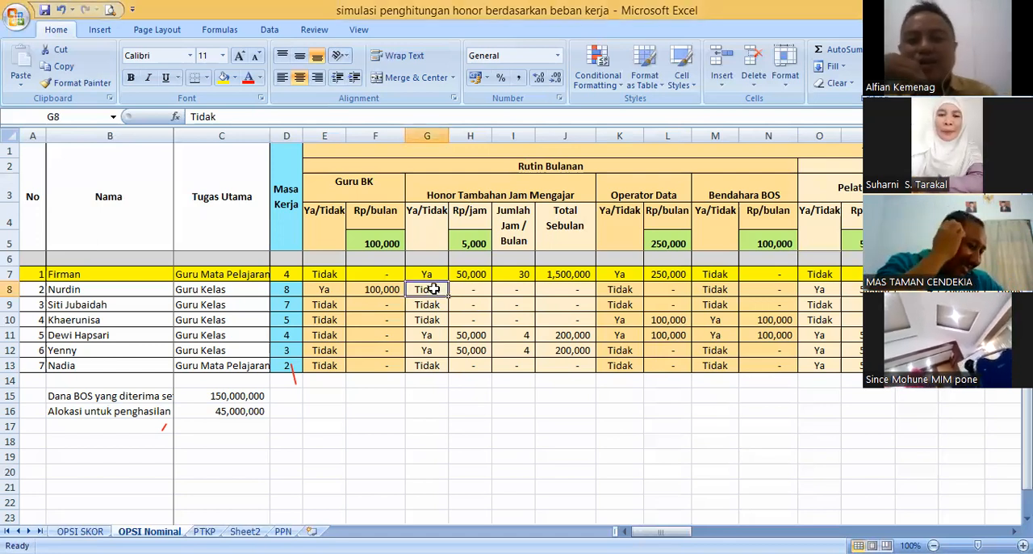
pyautogui.click(428, 271)
pyautogui.click(210, 272)
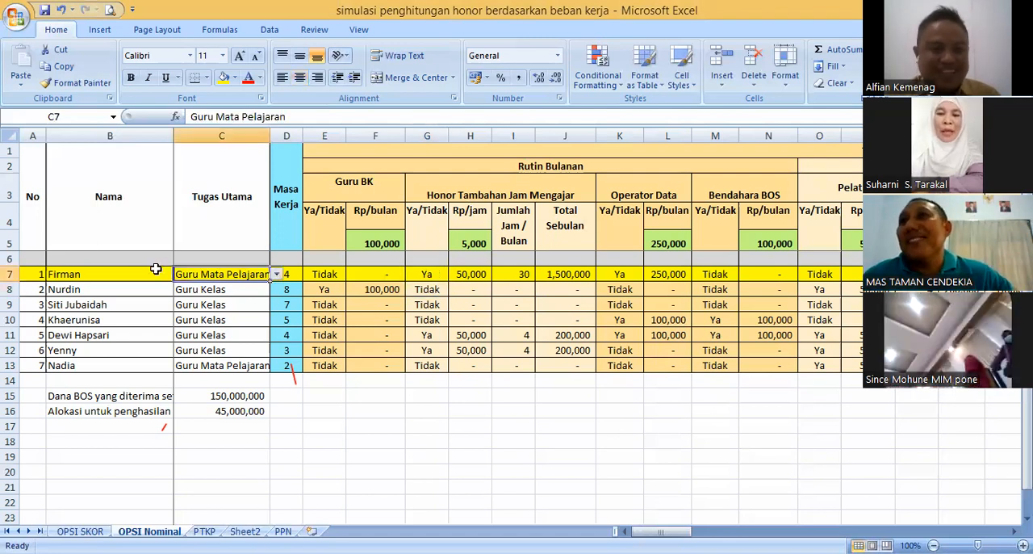
pyautogui.click(113, 274)
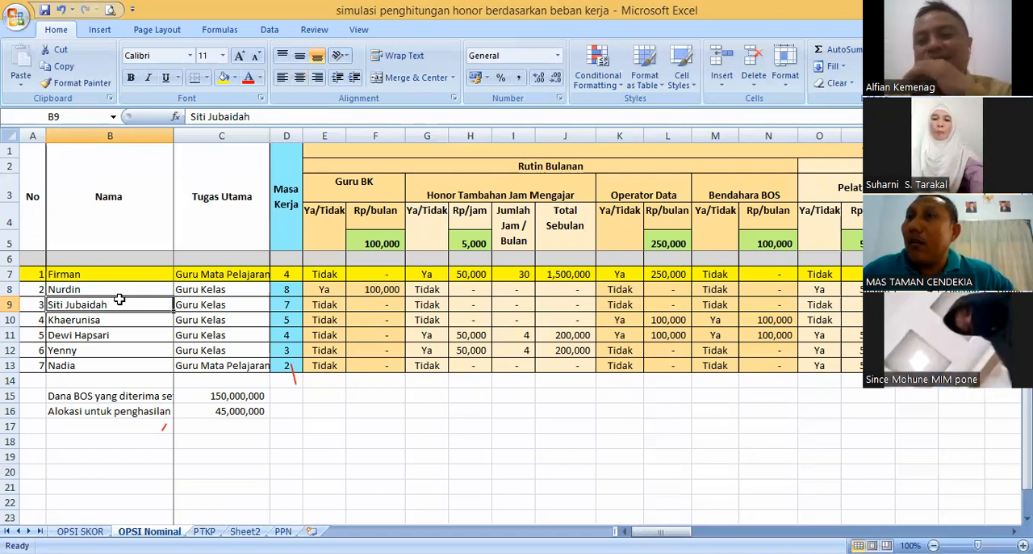
pyautogui.click(122, 289)
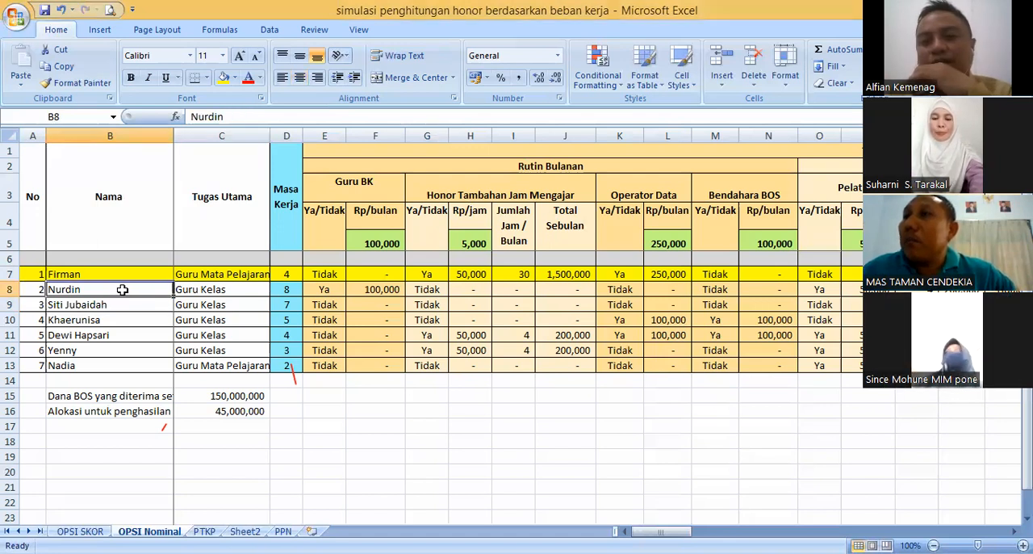
pyautogui.click(113, 274)
pyautogui.click(113, 291)
pyautogui.click(115, 274)
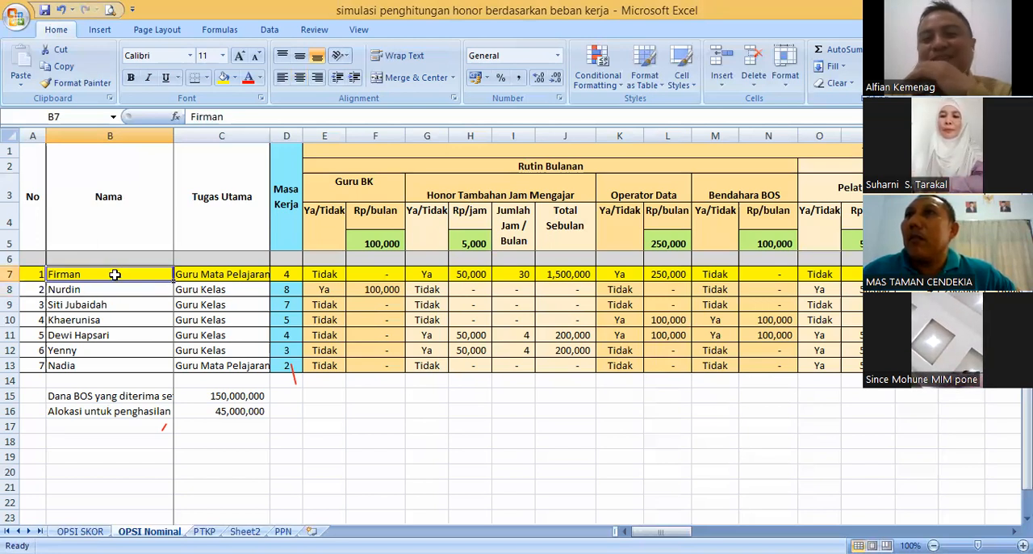
pyautogui.click(117, 289)
pyautogui.click(112, 275)
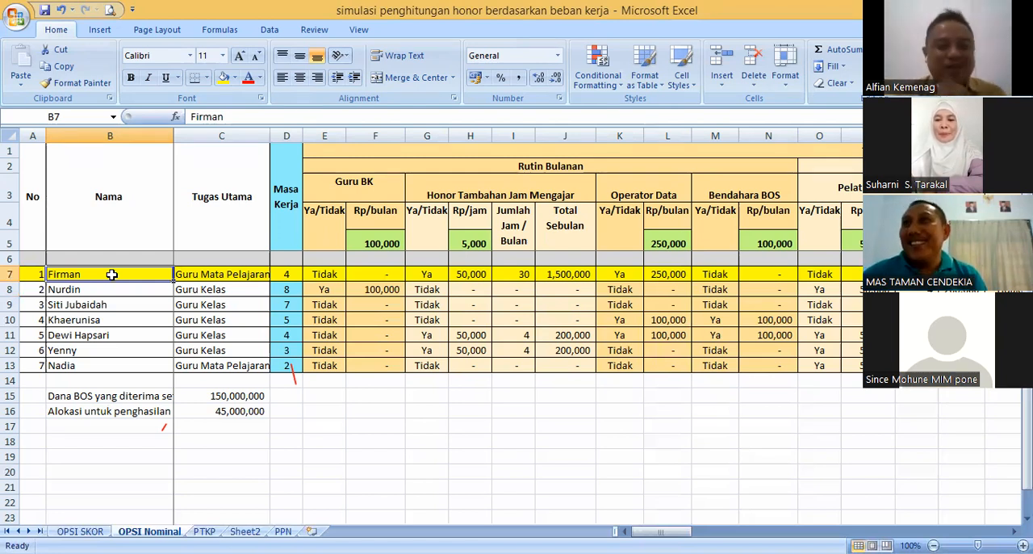
pyautogui.click(197, 276)
pyautogui.click(112, 276)
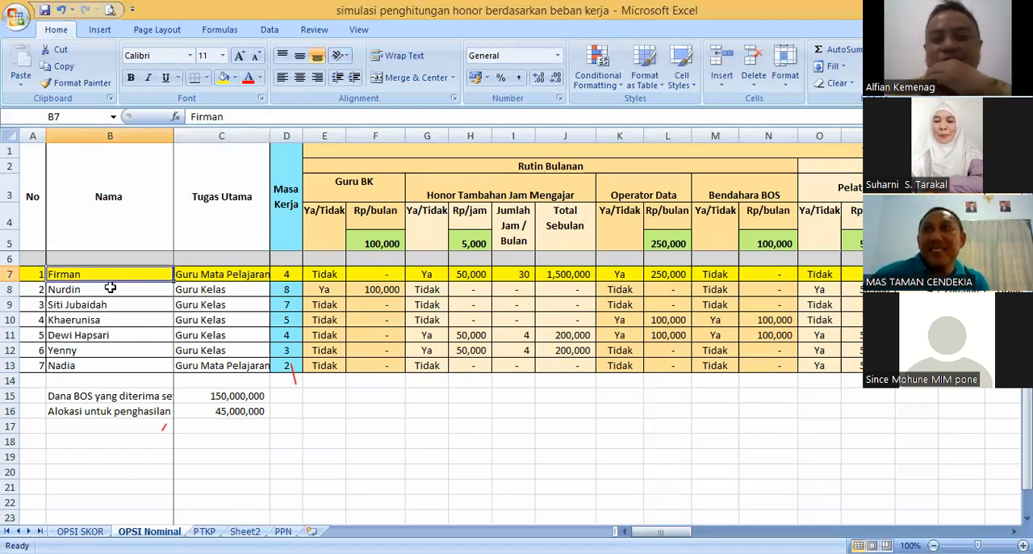
pyautogui.click(110, 287)
pyautogui.click(109, 274)
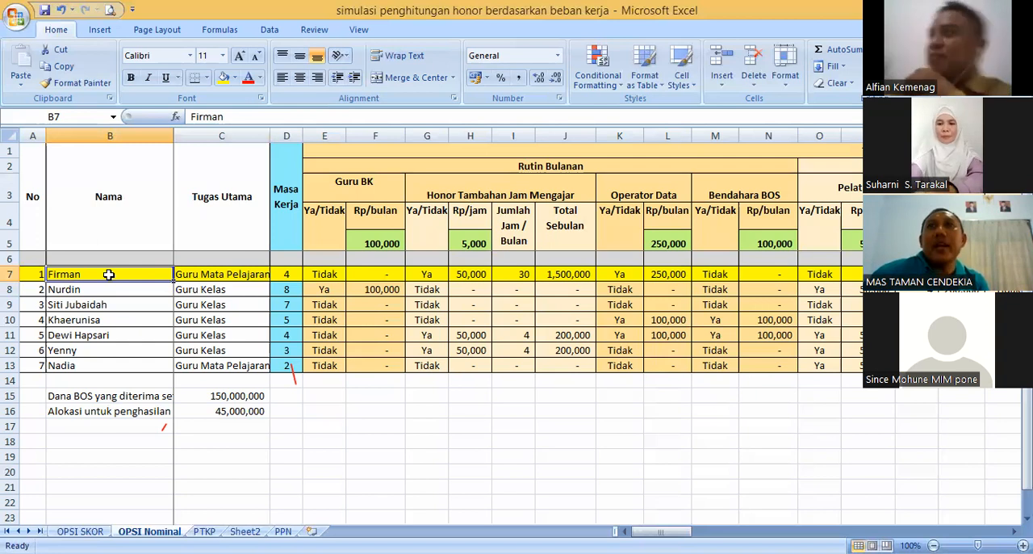
pyautogui.click(203, 275)
pyautogui.click(205, 289)
pyautogui.click(113, 276)
pyautogui.click(113, 292)
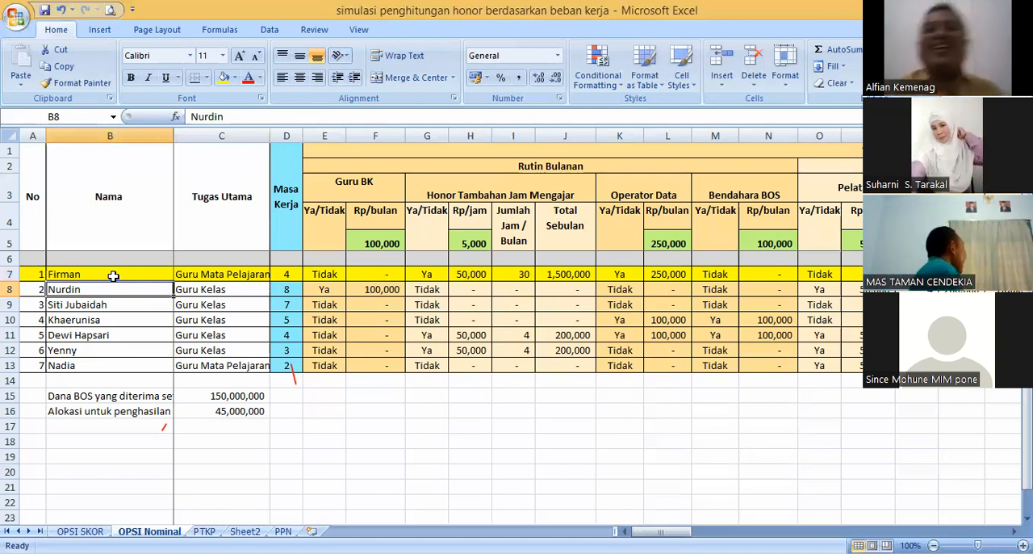
# - Examine the Guru BK amount in row 8 and the Ya/Tidak entries and Rp/jam formulas for additional teaching hours in rows 7 to 9
pyautogui.click(395, 290)
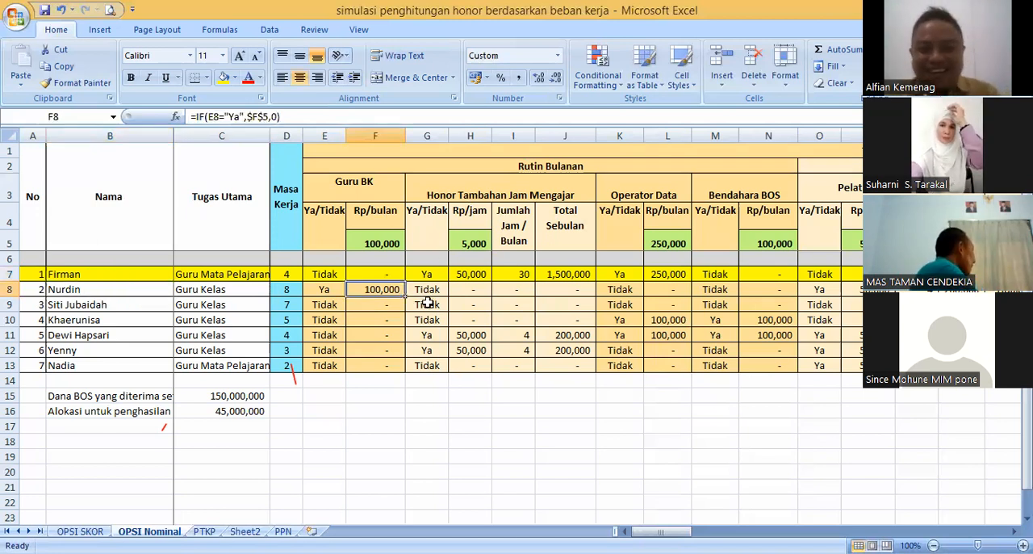
pyautogui.click(438, 289)
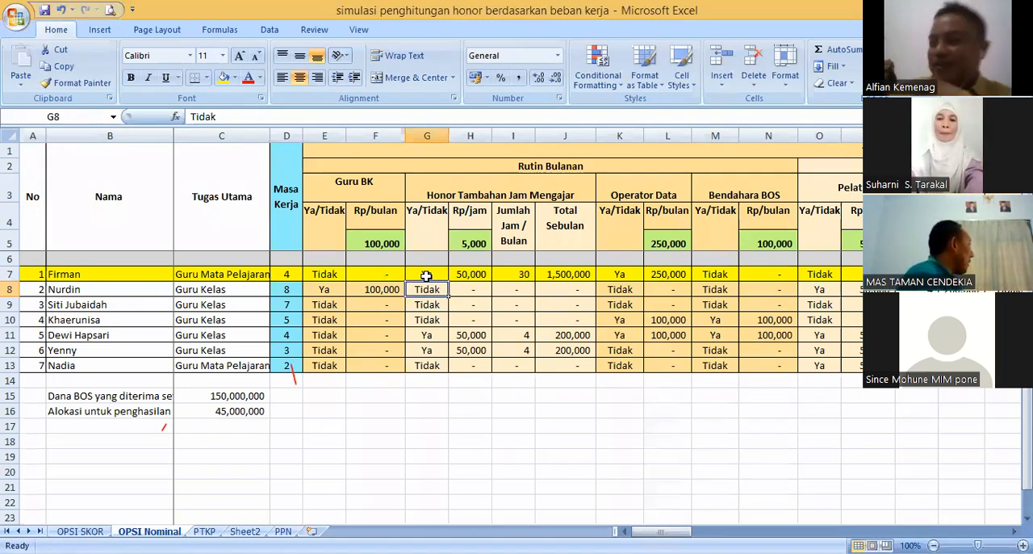
pyautogui.click(479, 274)
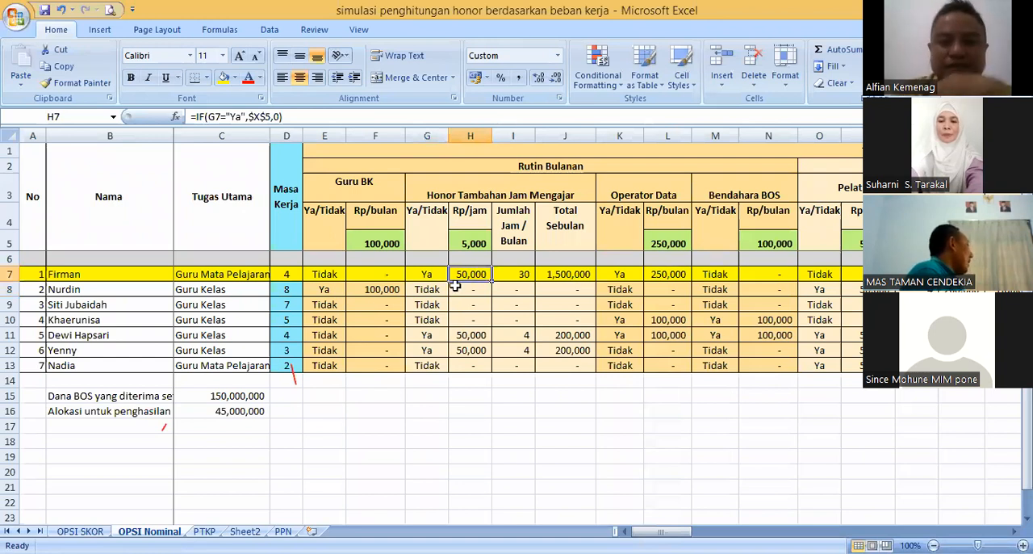
pyautogui.click(432, 292)
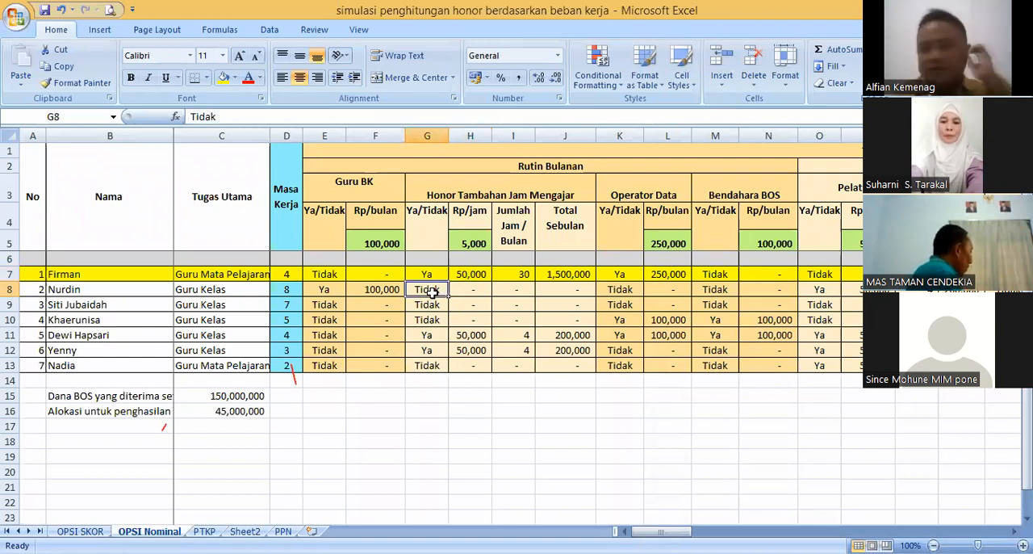
pyautogui.click(602, 291)
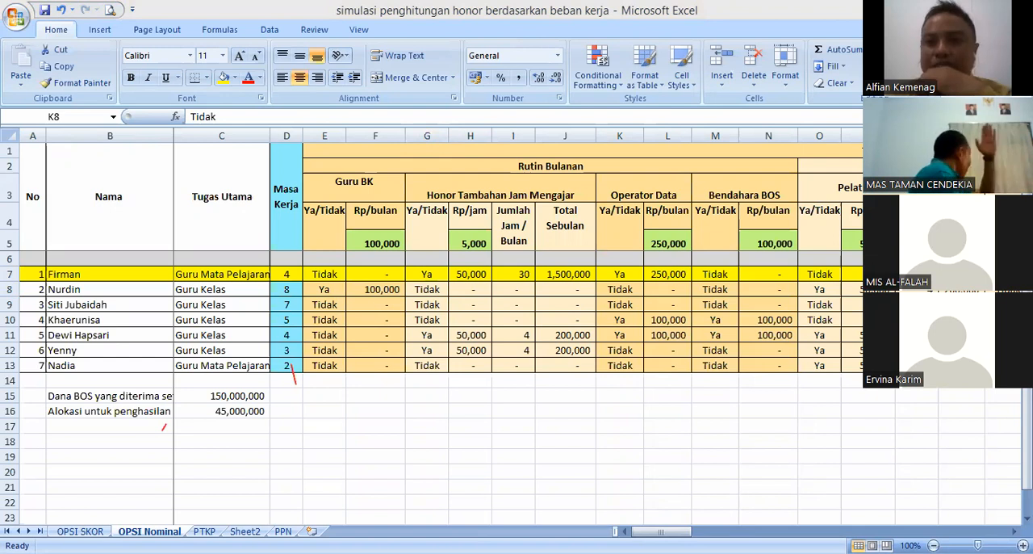
pyautogui.click(474, 306)
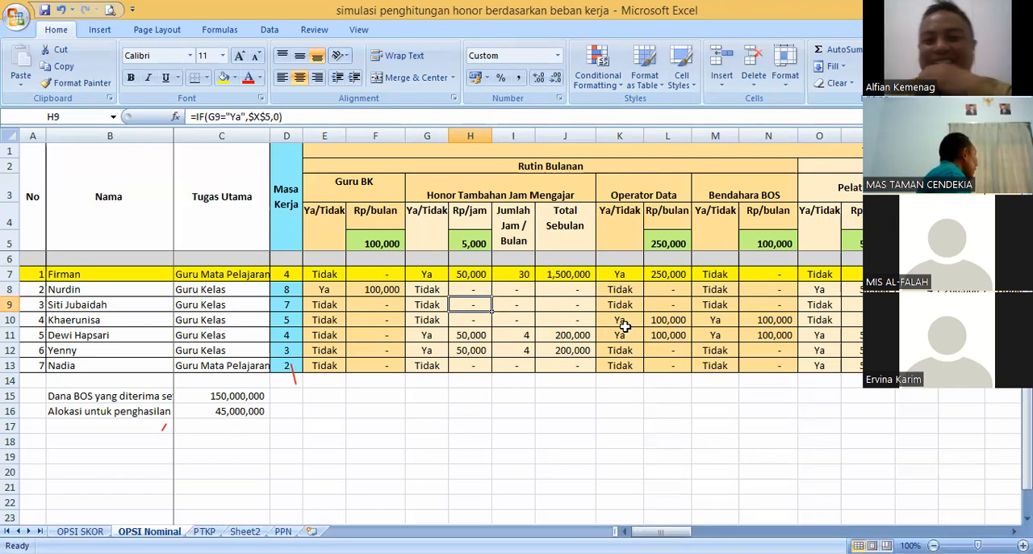
pyautogui.click(477, 288)
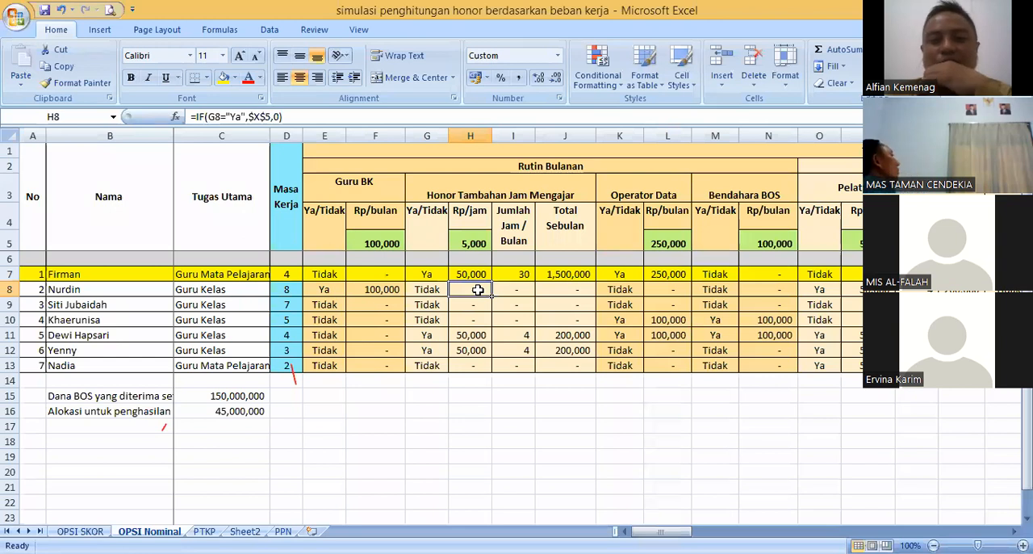
pyautogui.click(470, 273)
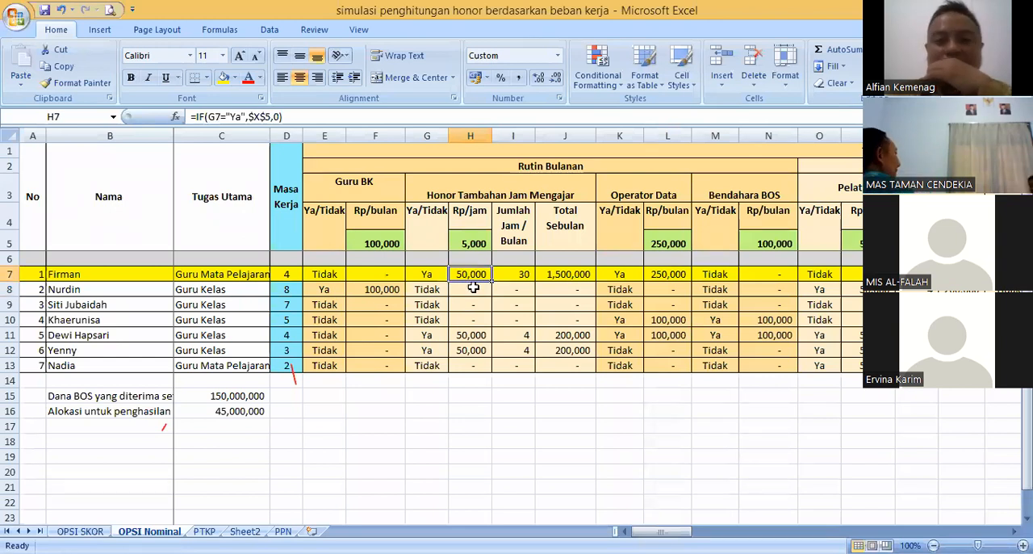
pyautogui.click(470, 304)
pyautogui.click(469, 273)
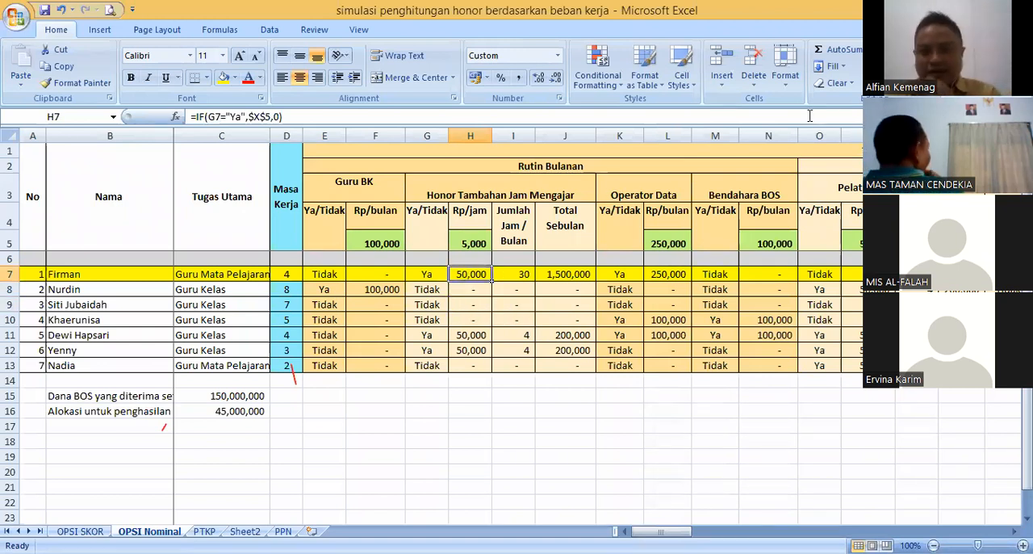